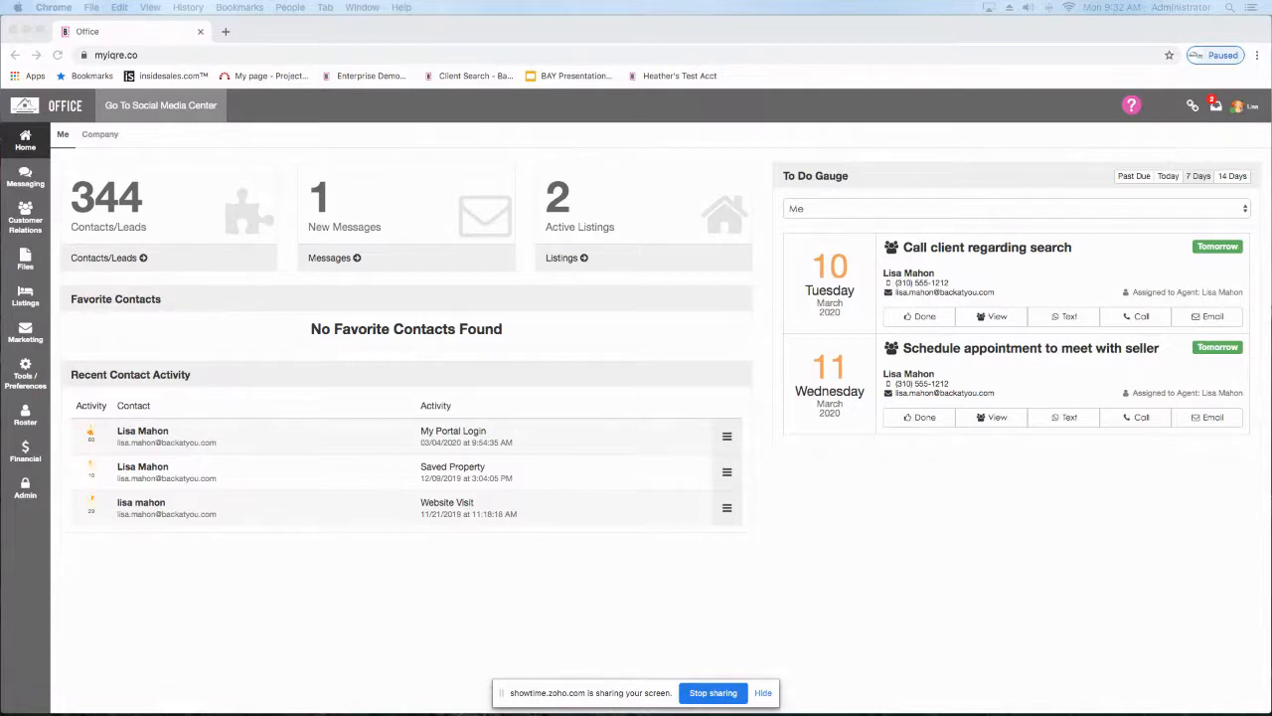
Step: Open the agent's website from the account options and log in to the Sites editor with the saved user ID and password
click(1234, 107)
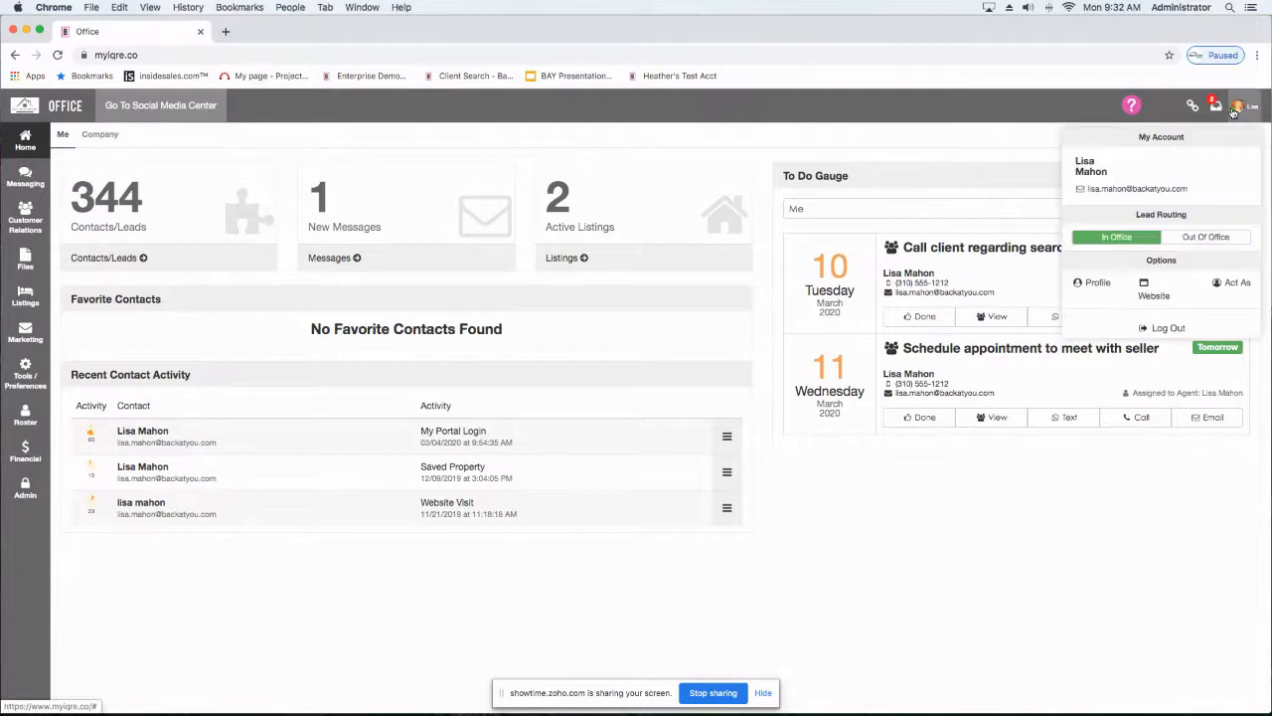
click(1153, 298)
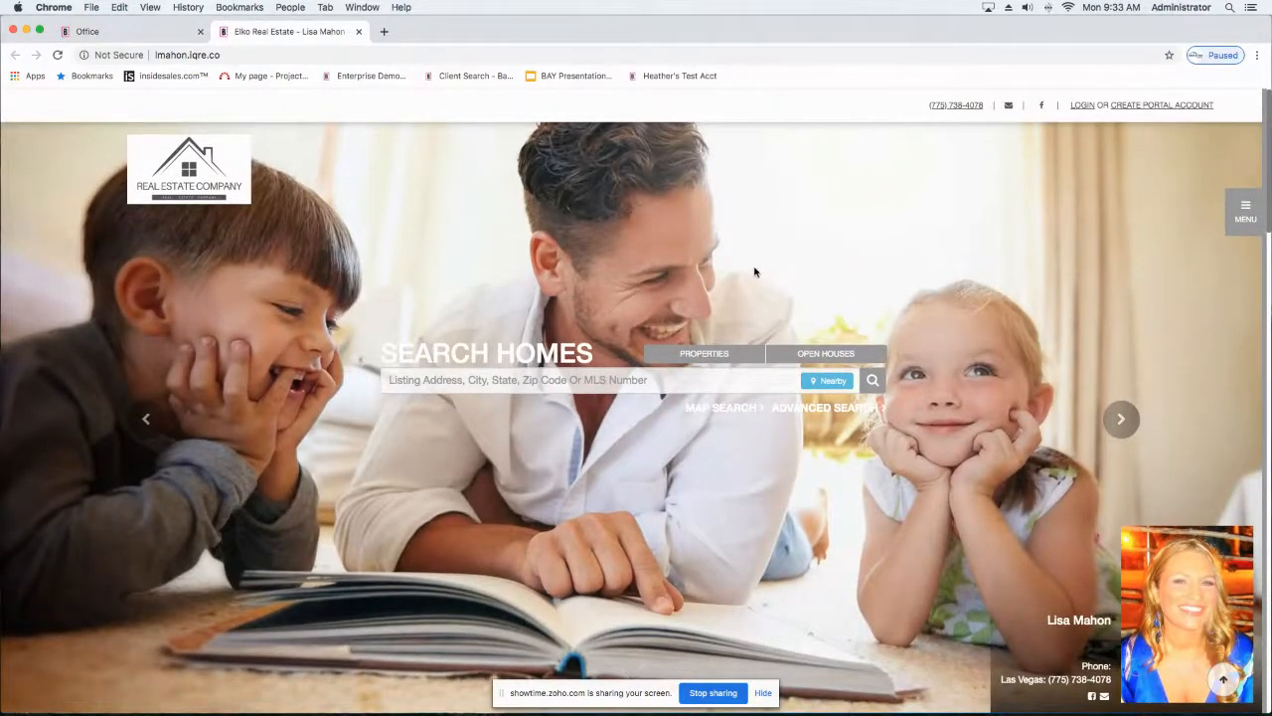
scroll(755, 271, down, 10)
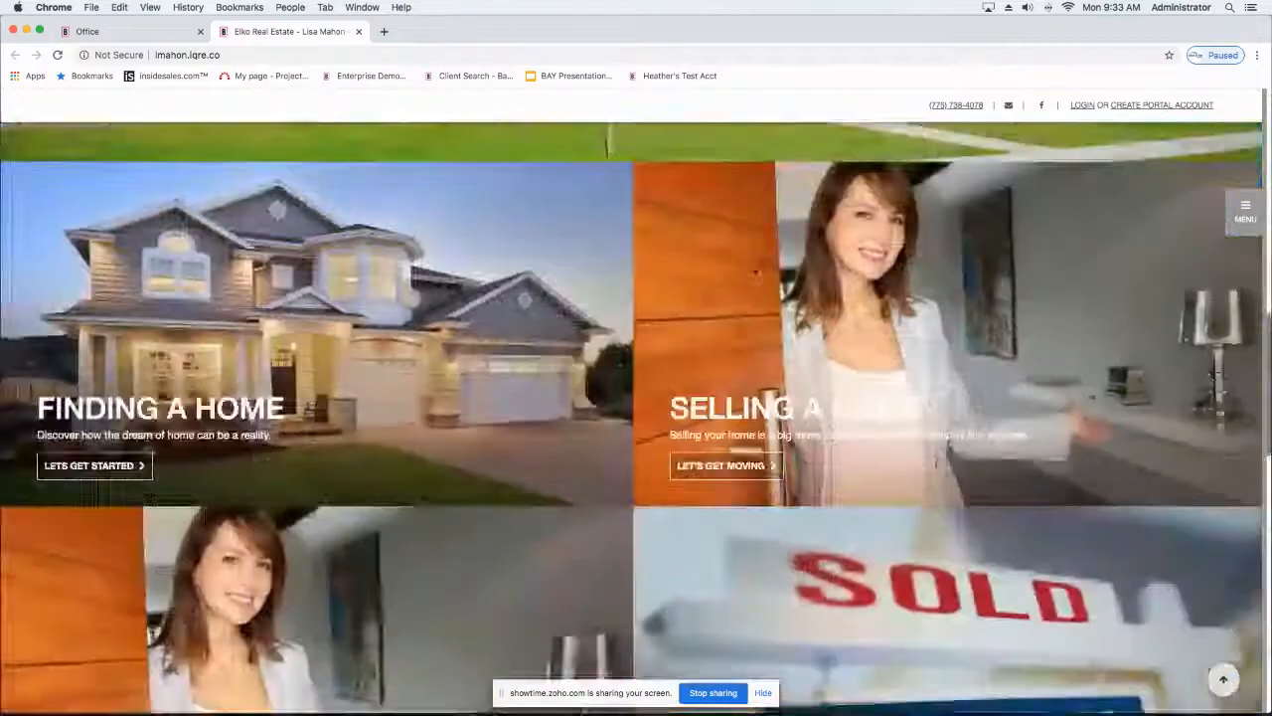
scroll(754, 274, down, 15)
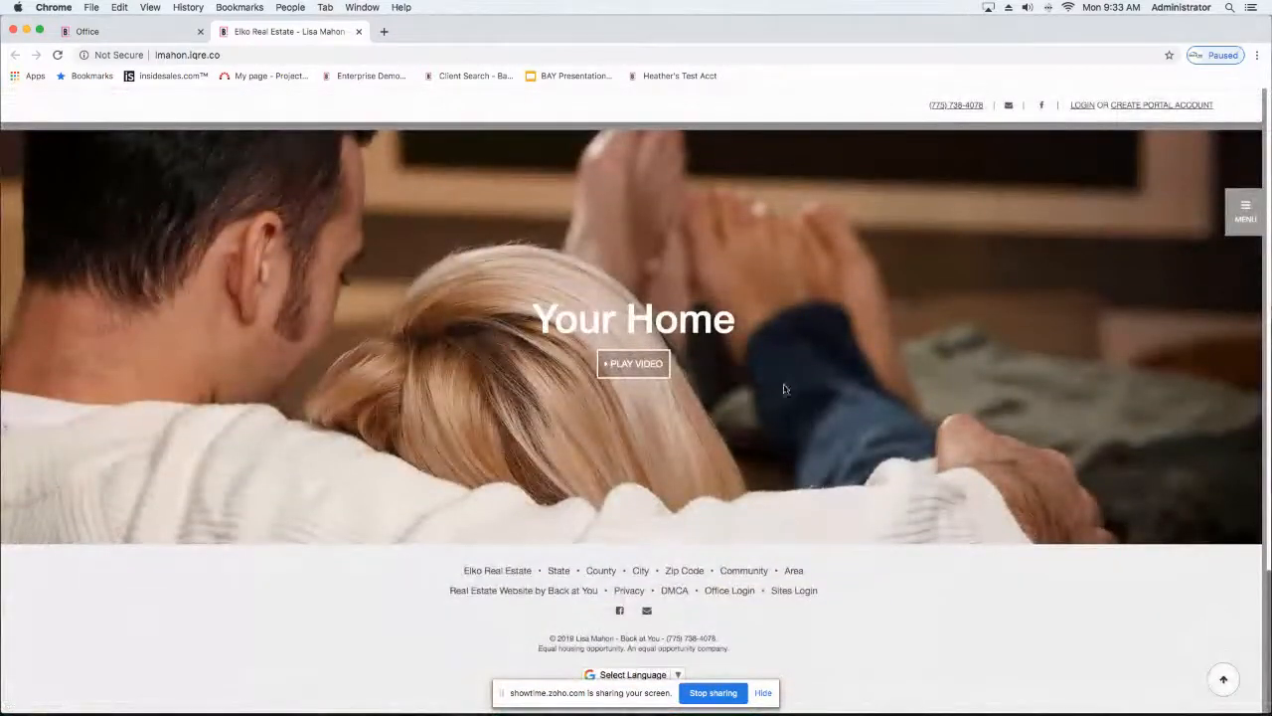
click(796, 592)
click(546, 421)
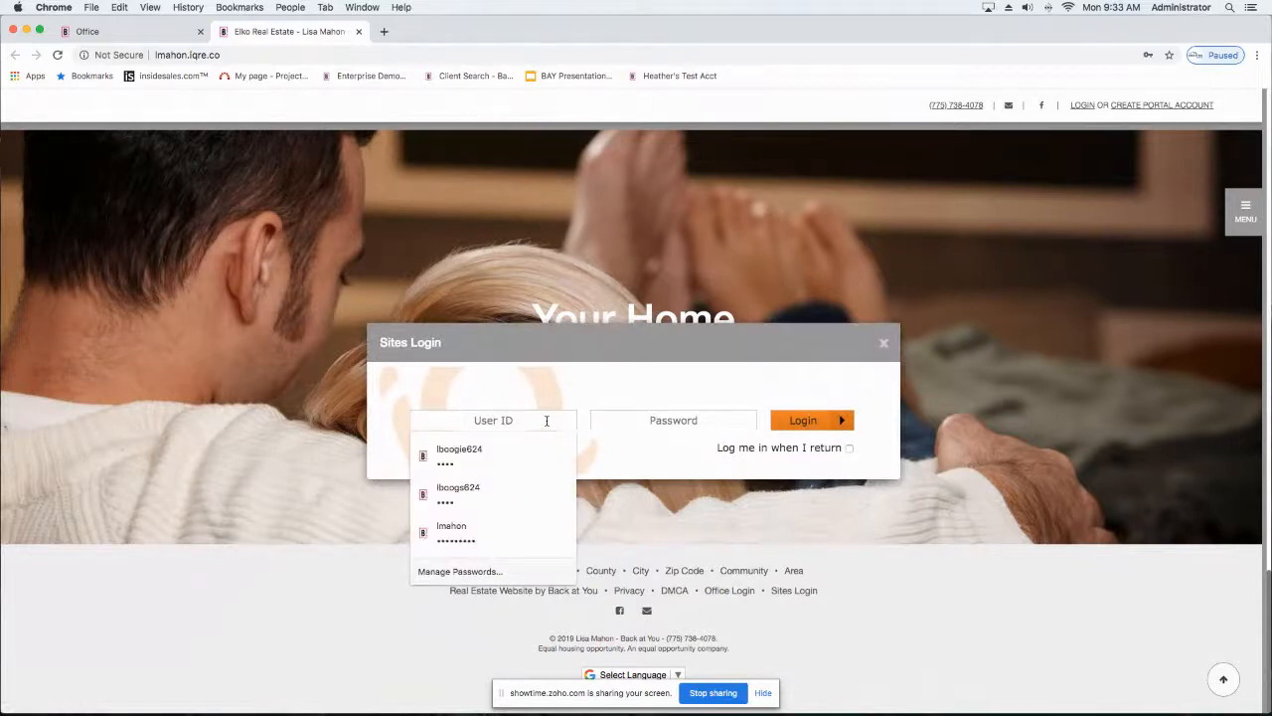
click(462, 527)
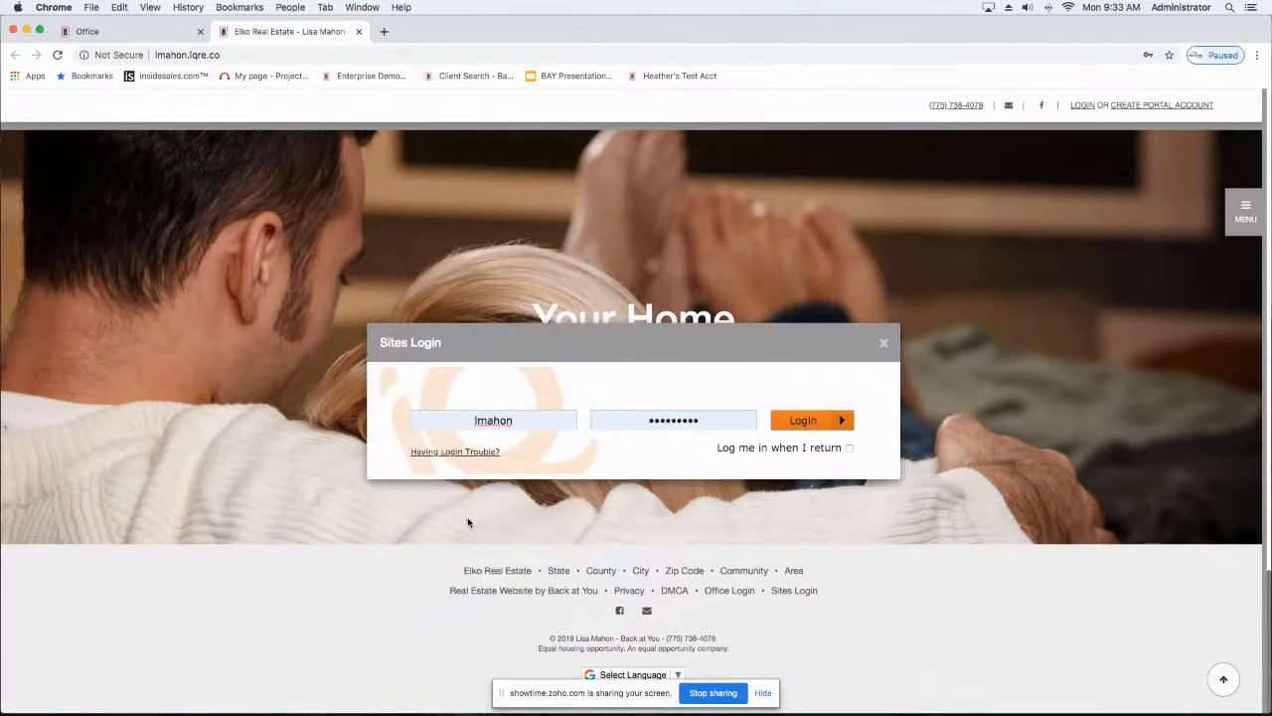
click(805, 421)
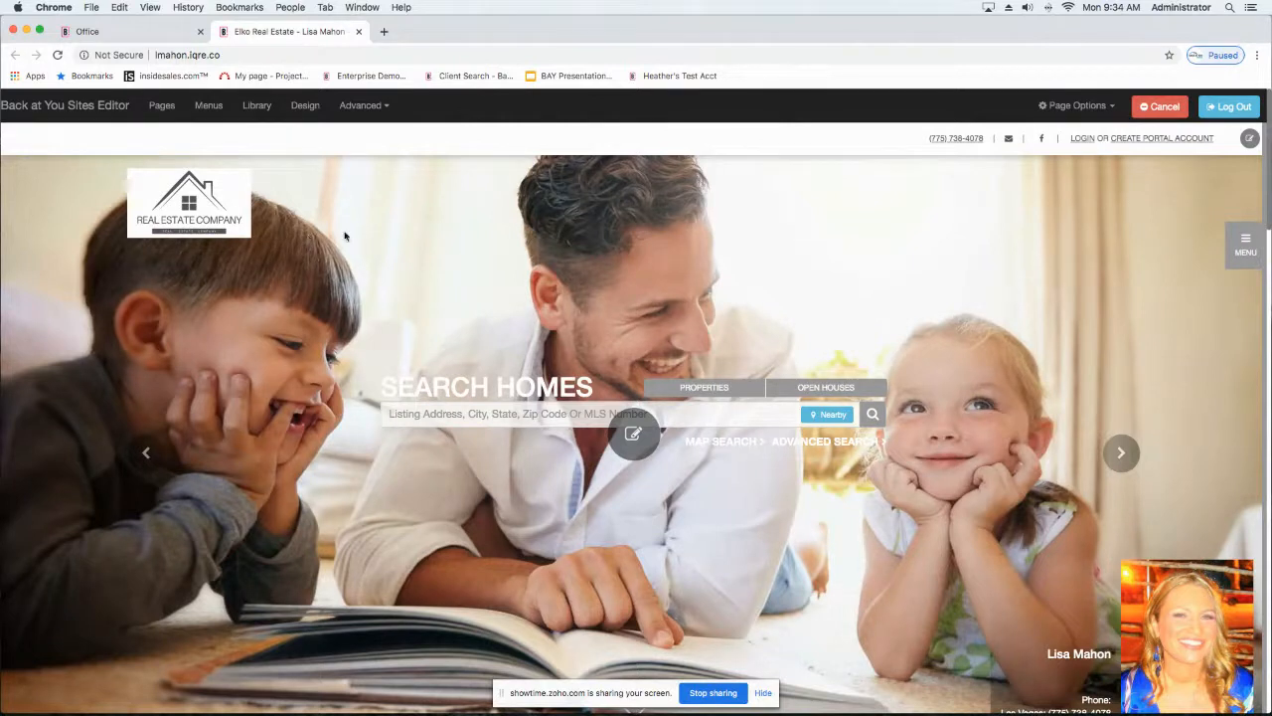
Step: Browse the website template designs and preview Design 25 and Design 27
click(304, 106)
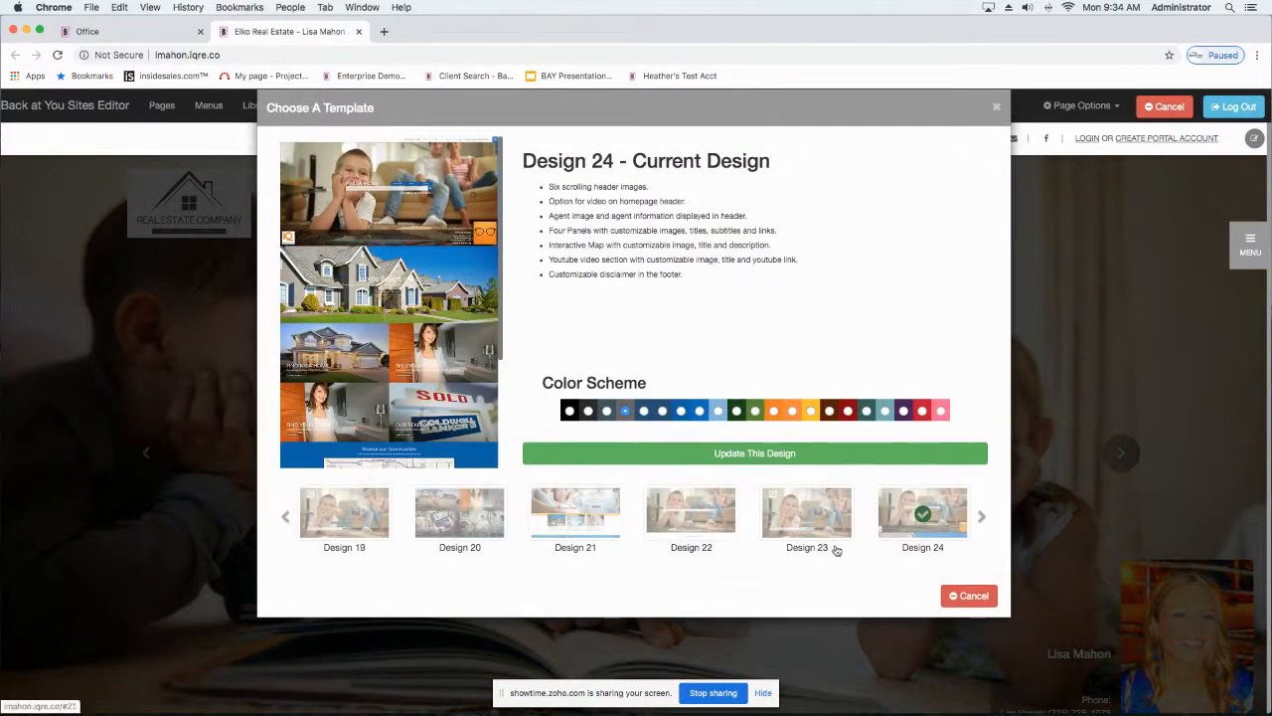
click(982, 519)
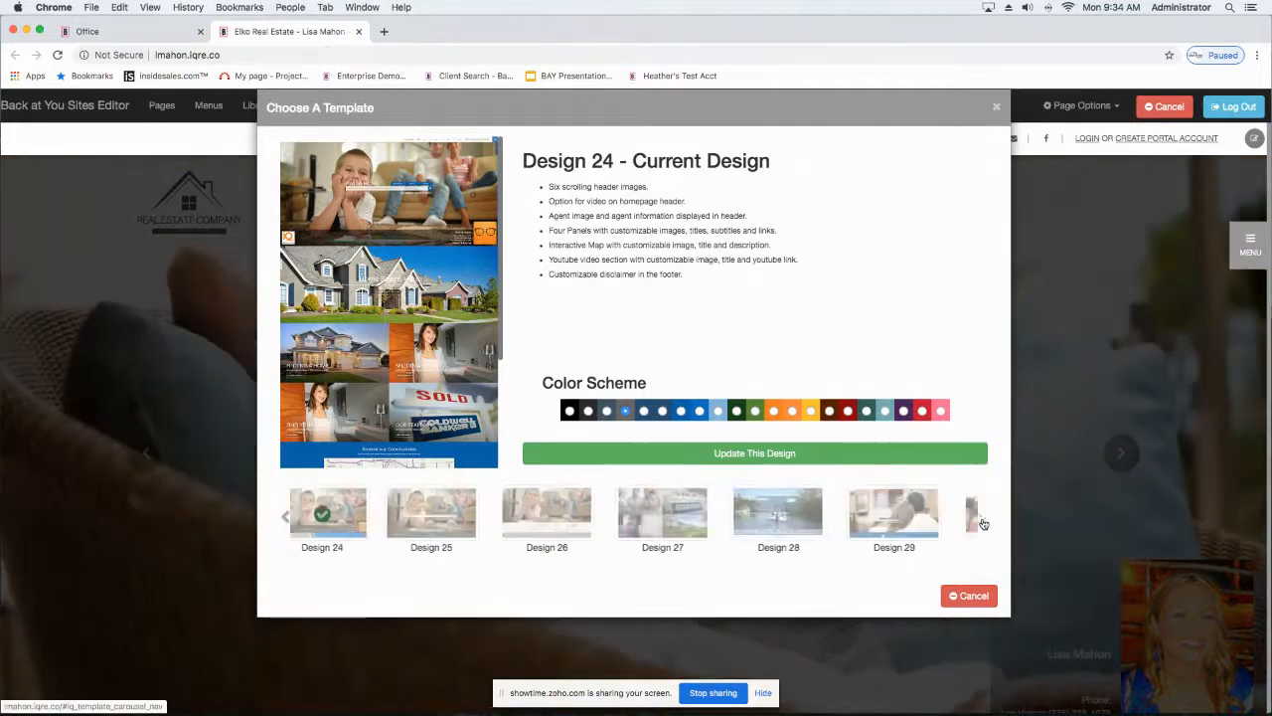
click(982, 522)
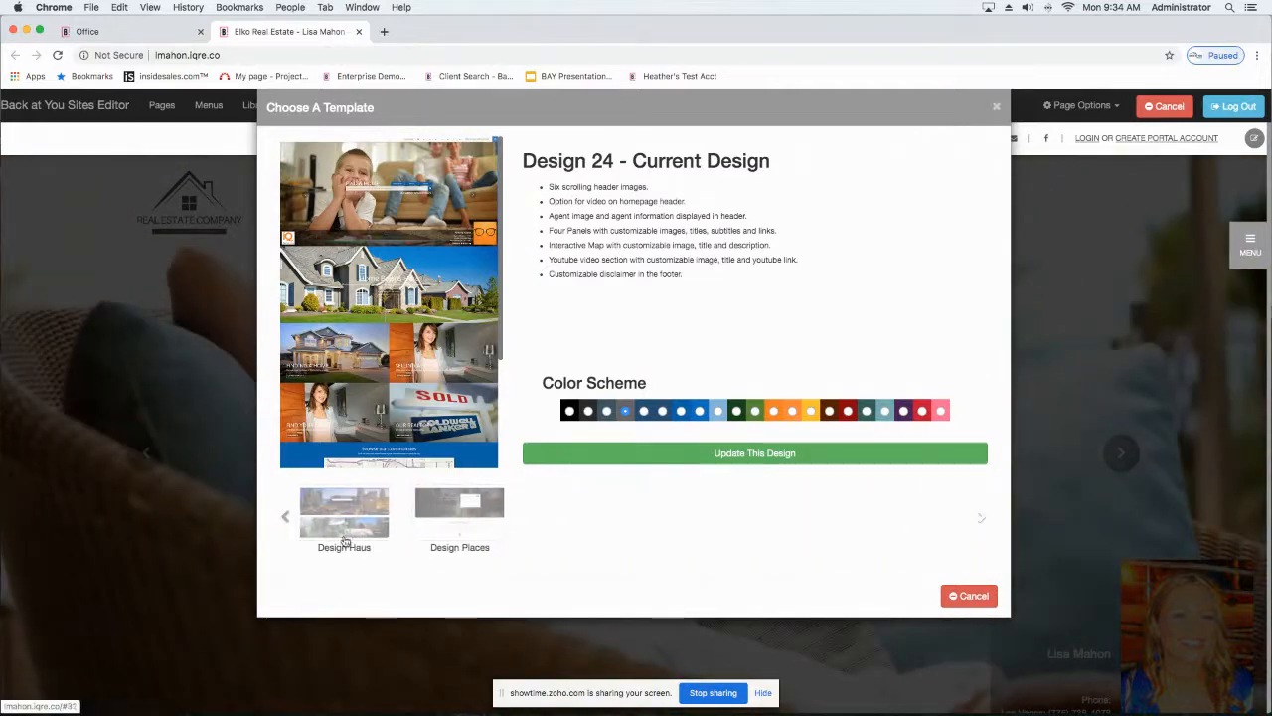
click(287, 519)
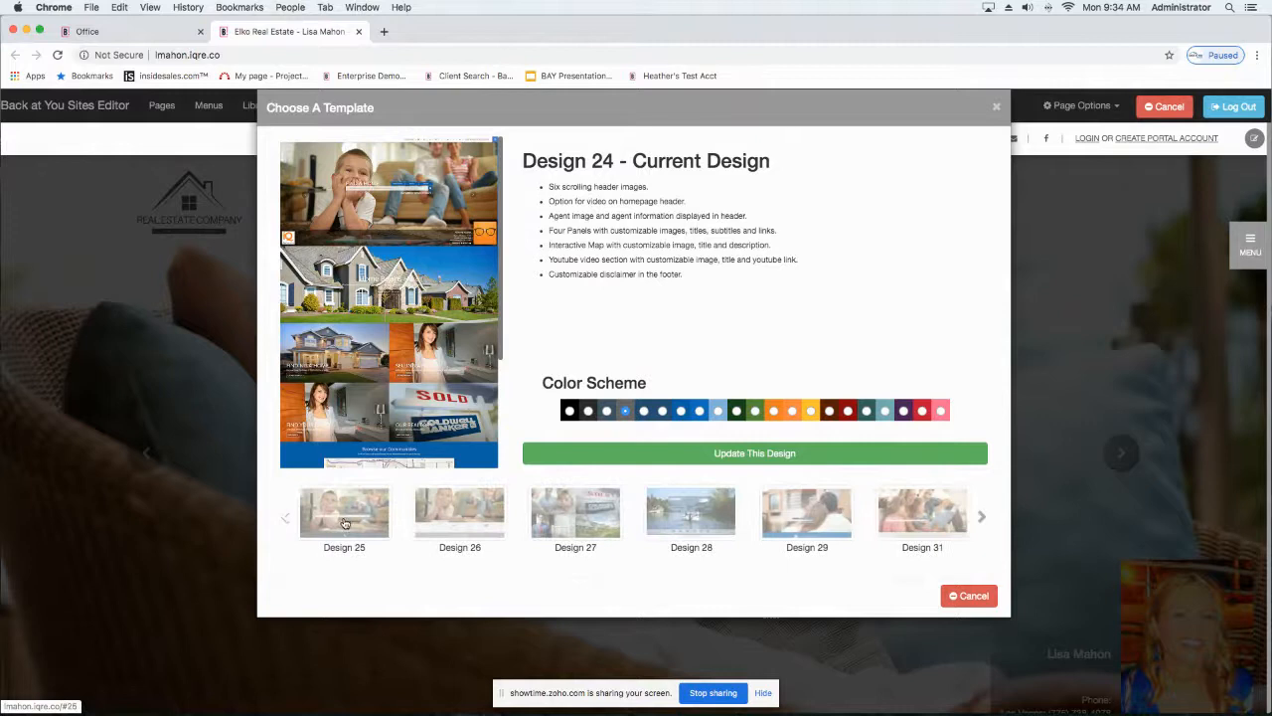
click(344, 522)
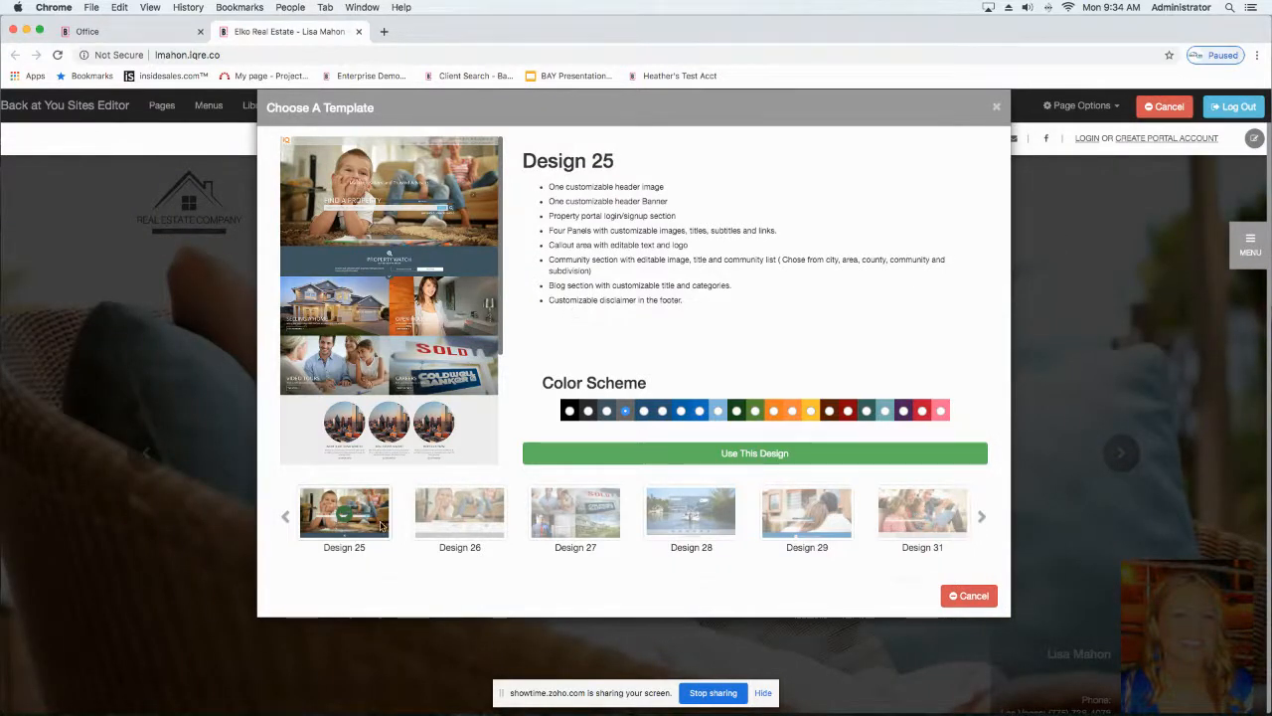
click(559, 521)
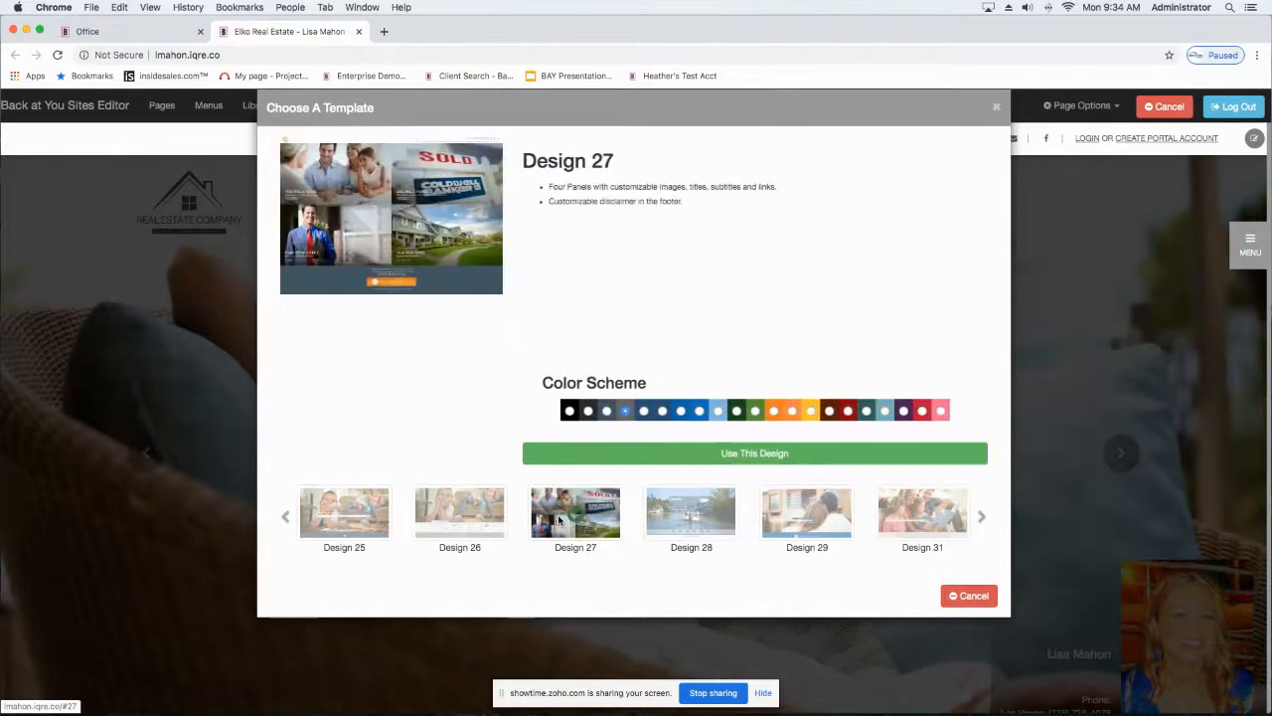
Step: Reselect Design 24 among the templates and update the website with it
click(287, 525)
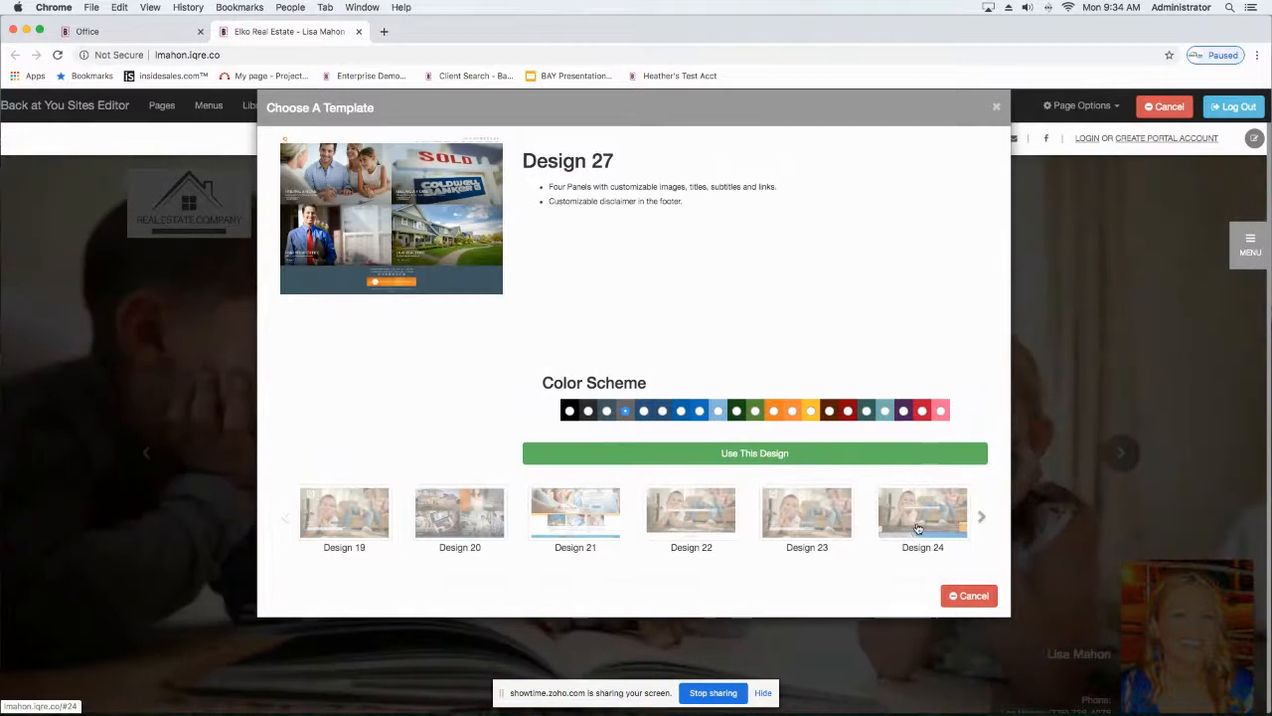
click(903, 518)
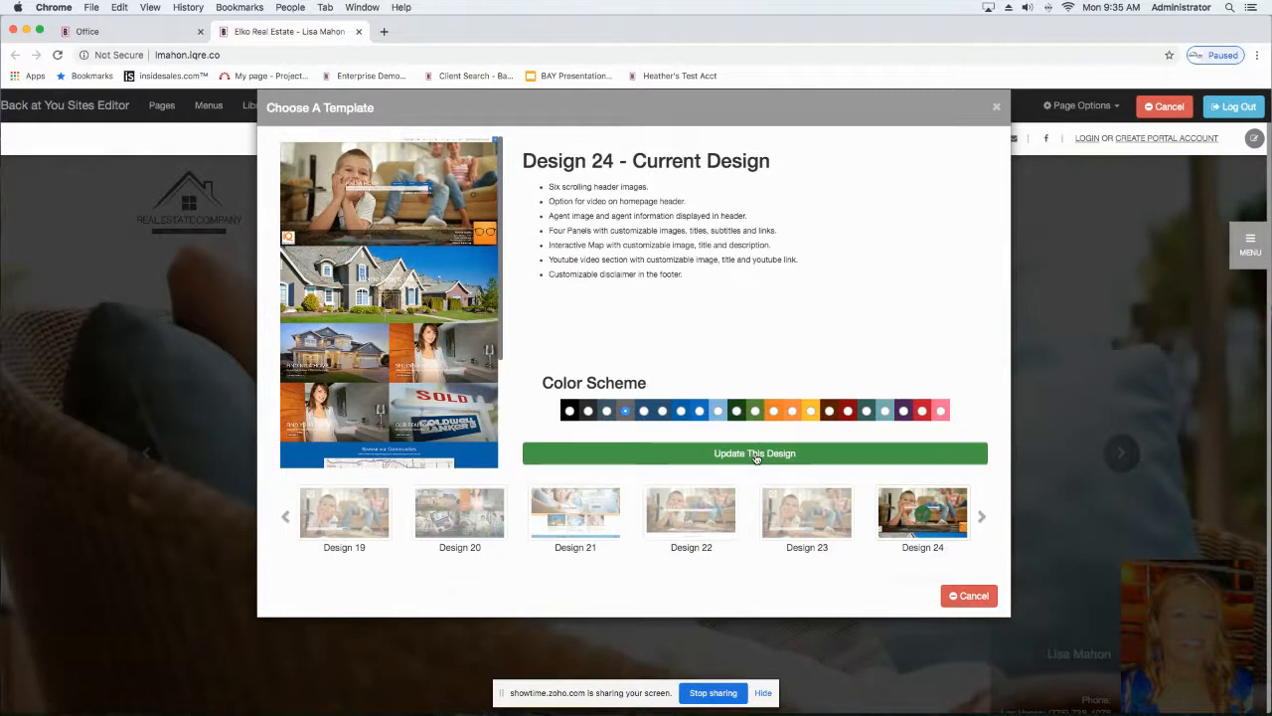
click(755, 453)
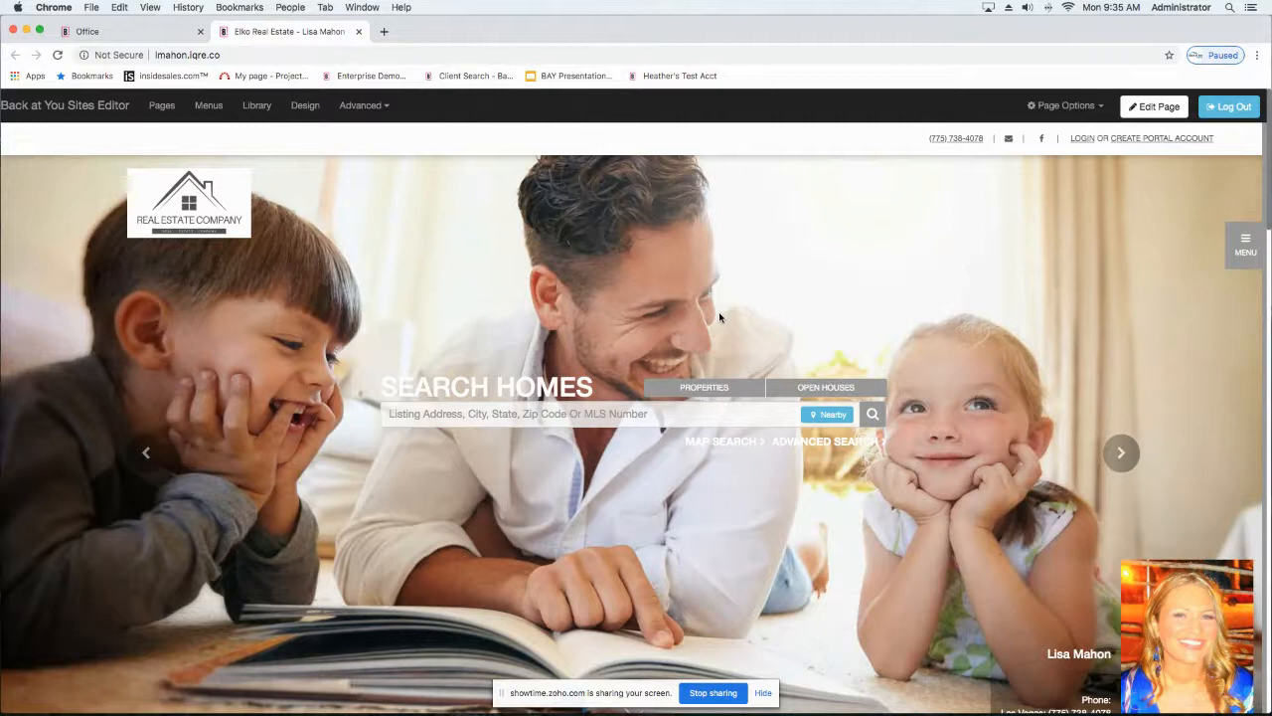
Step: Apply the Design 20 template to the website and review the resulting homepage down to the footer
click(303, 105)
click(455, 524)
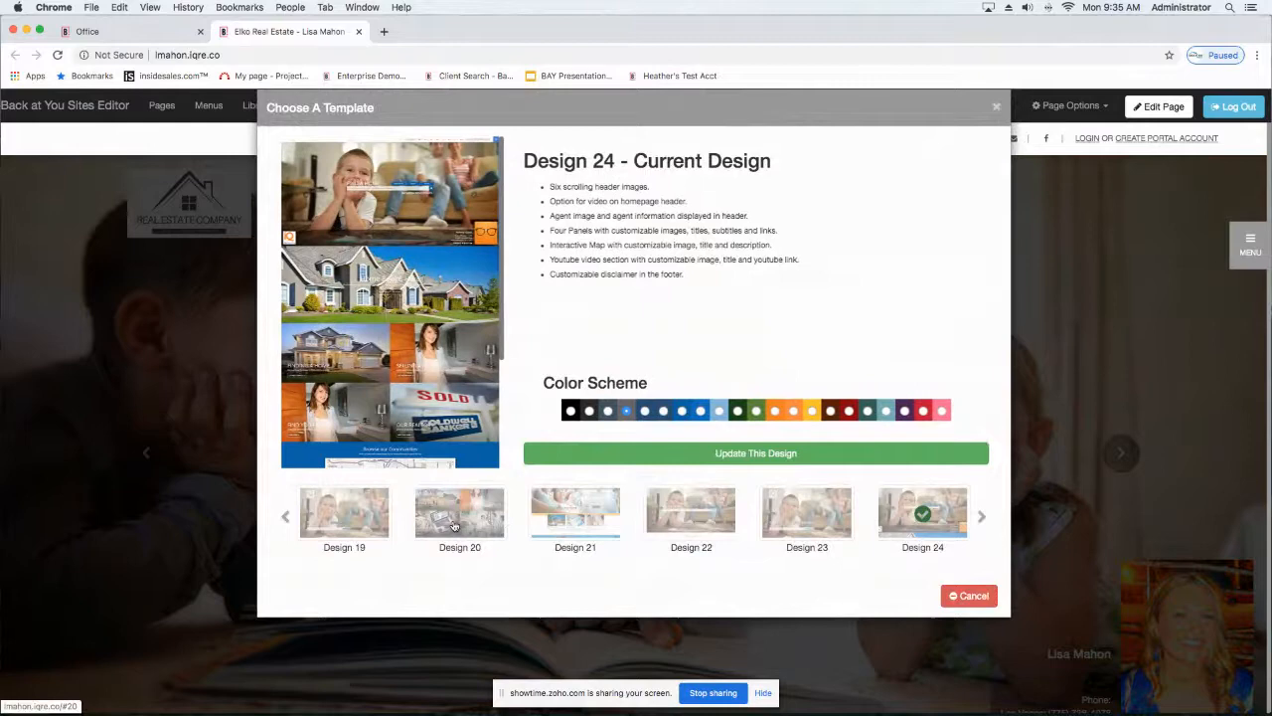
click(680, 453)
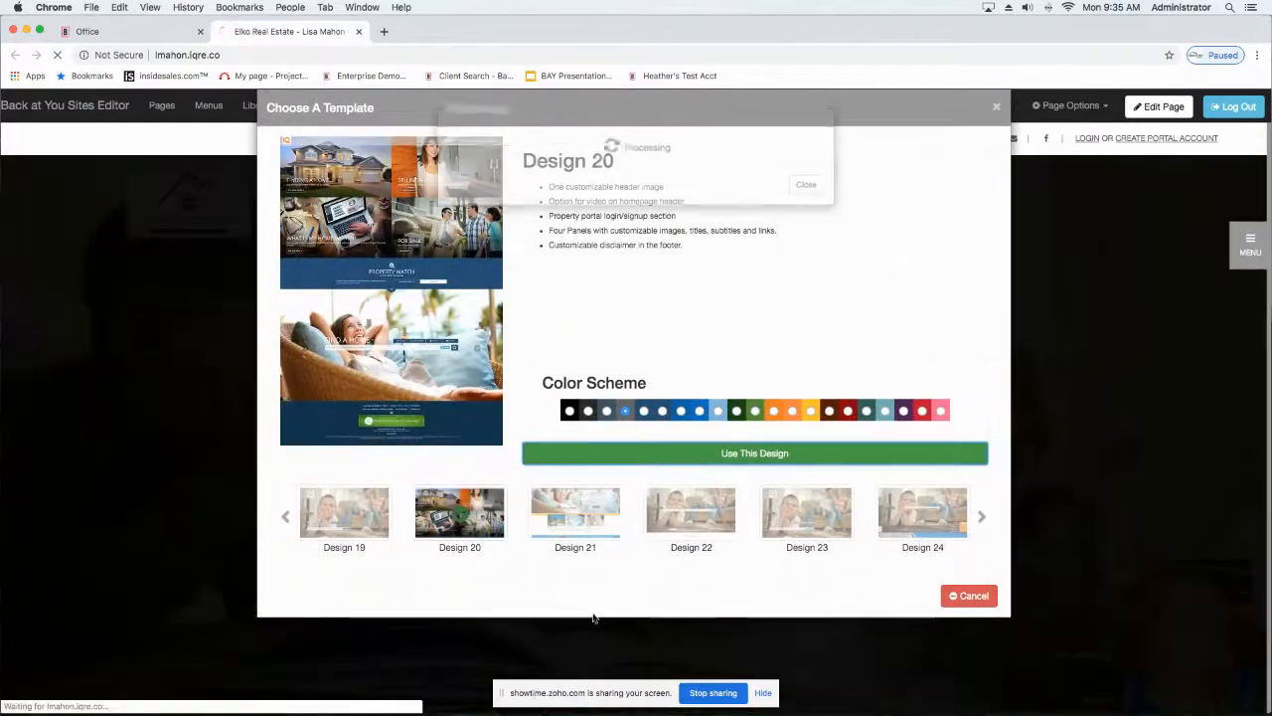
scroll(460, 575, down, 10)
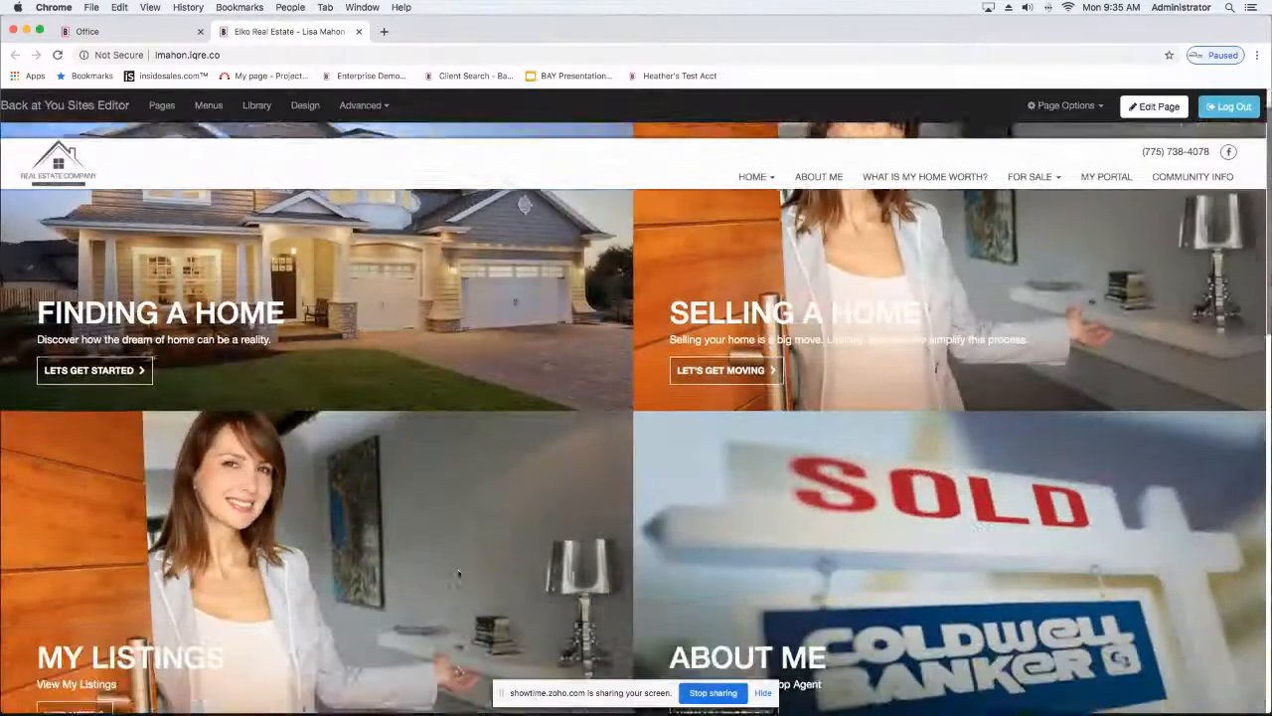
scroll(459, 575, down, 5)
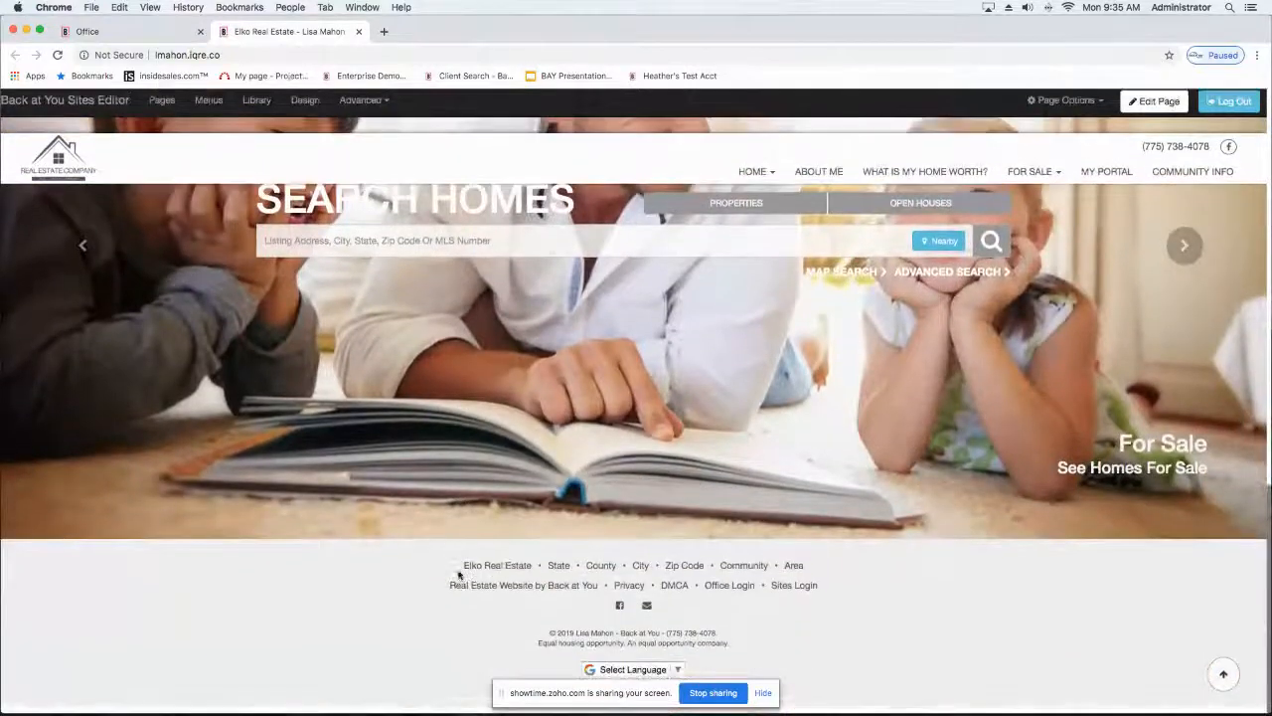
scroll(459, 575, up, 15)
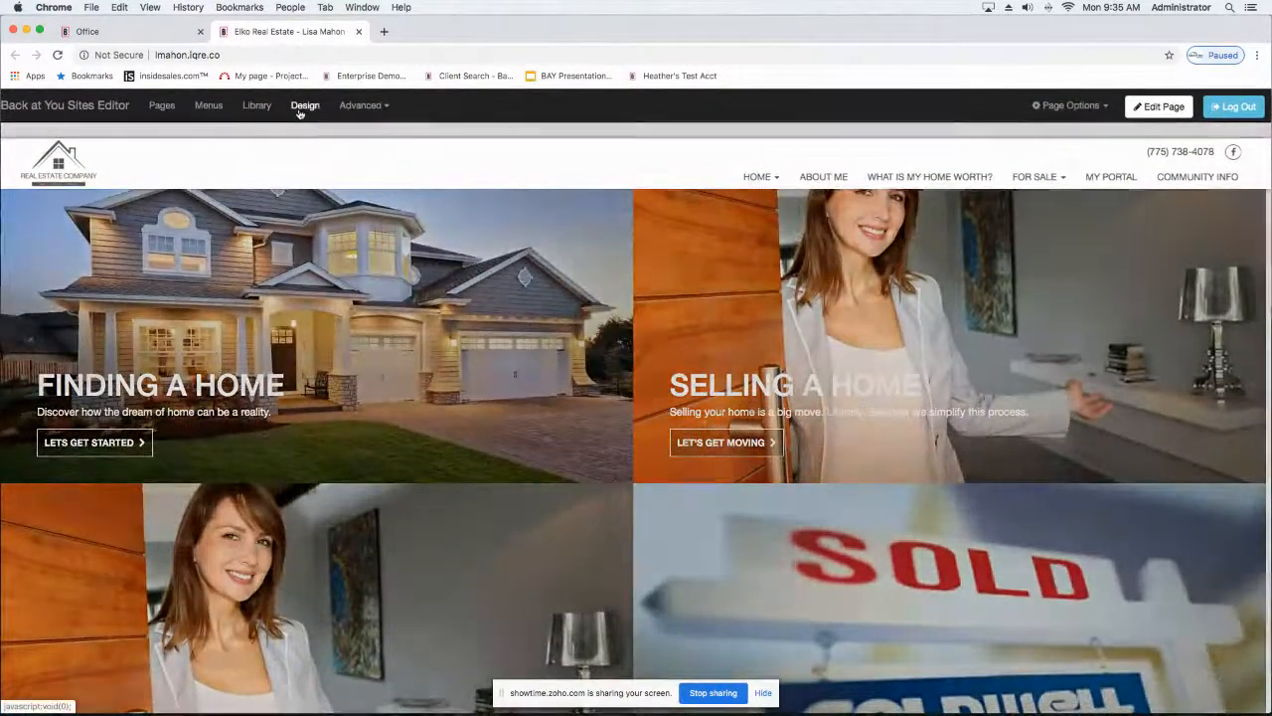
Step: Switch the website template back to Design 24
click(299, 110)
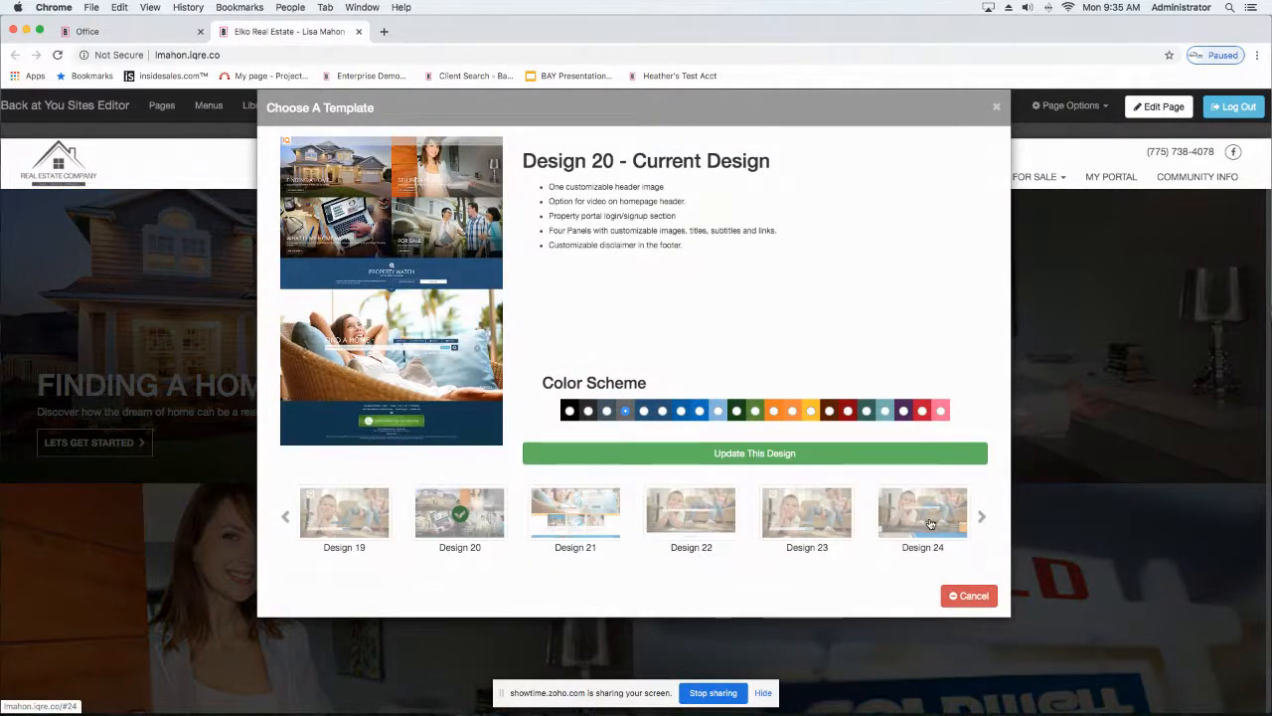
click(930, 524)
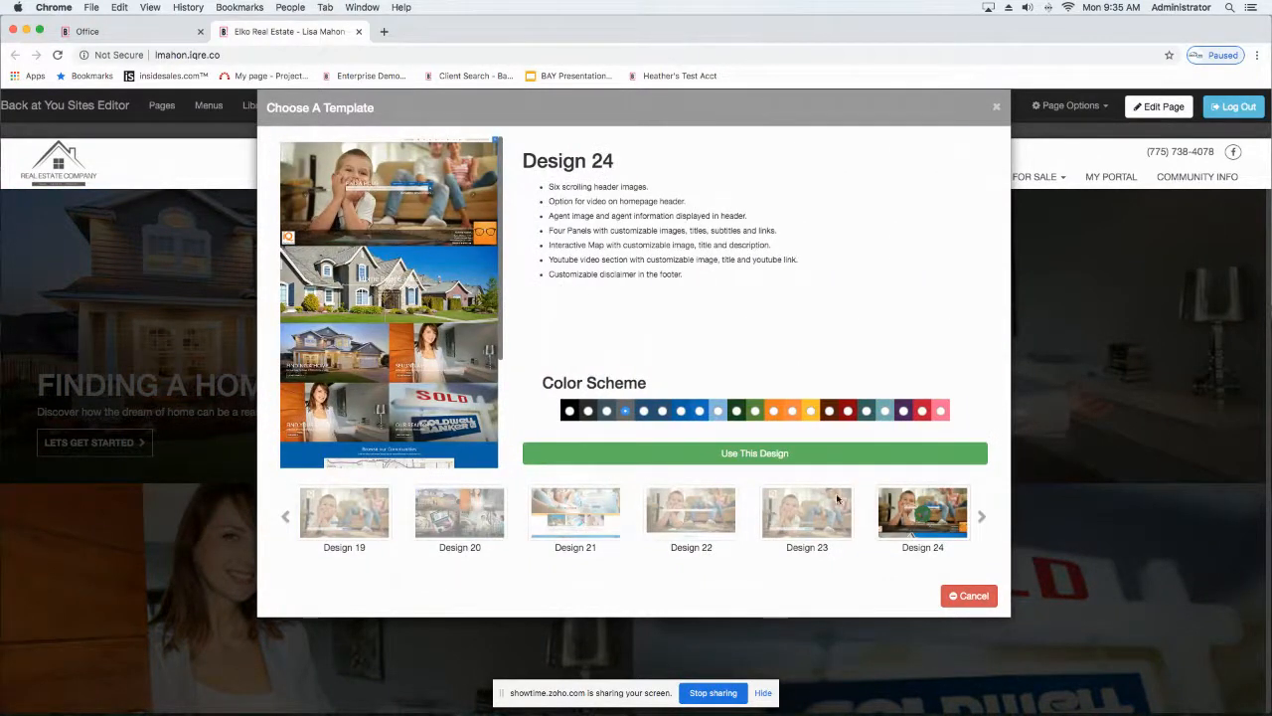
click(708, 457)
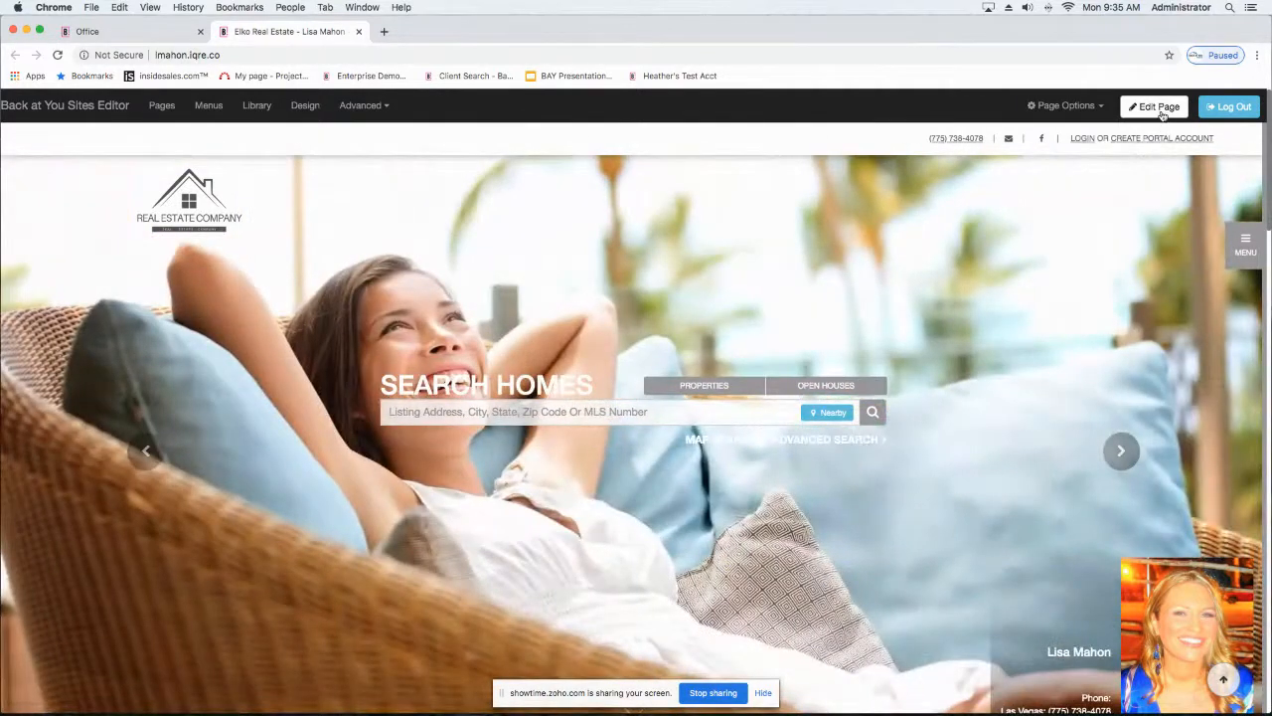
Step: Put the homepage into edit mode and open the header's hero image settings
click(1159, 109)
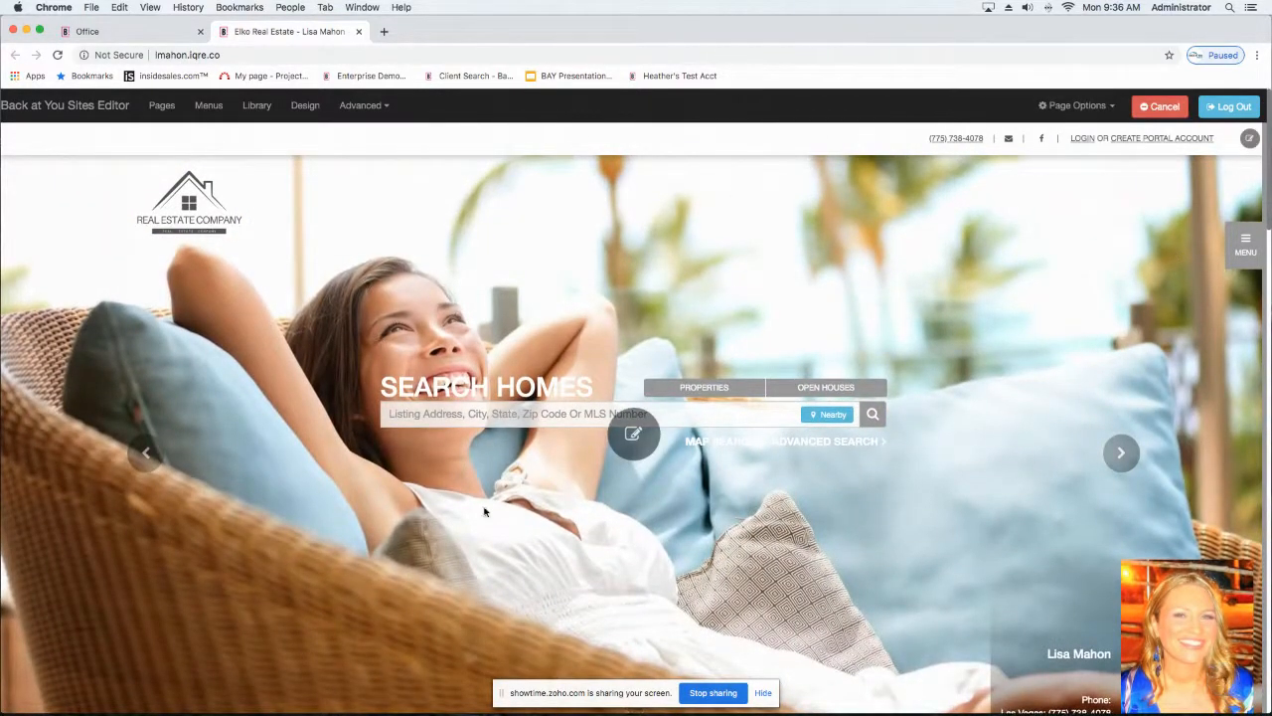
scroll(634, 423, down, 6)
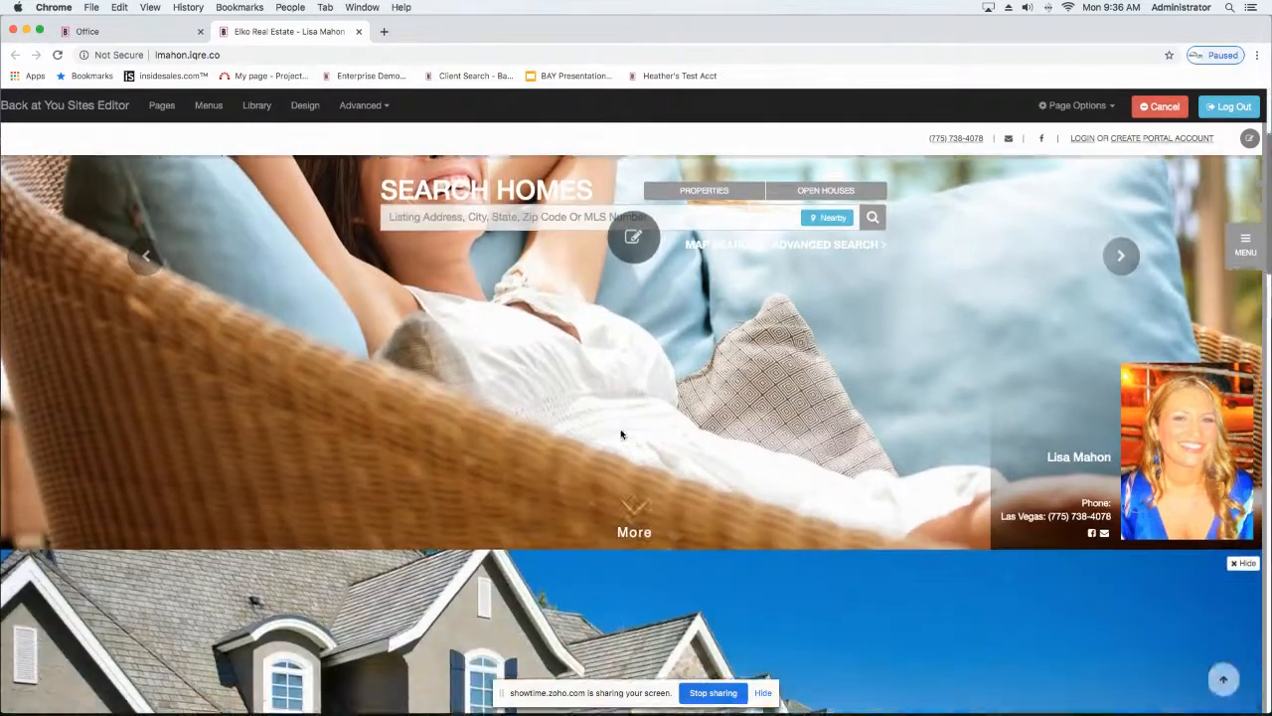
scroll(621, 434, up, 6)
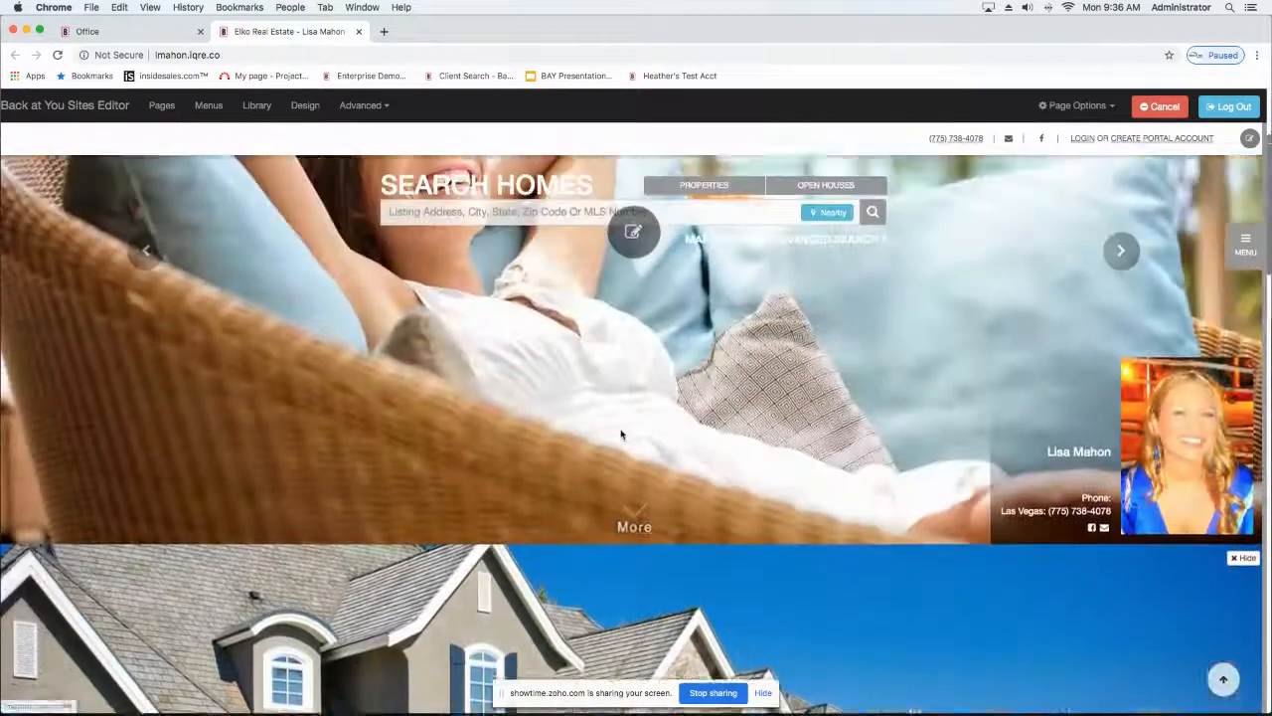
scroll(504, 309, up, 2)
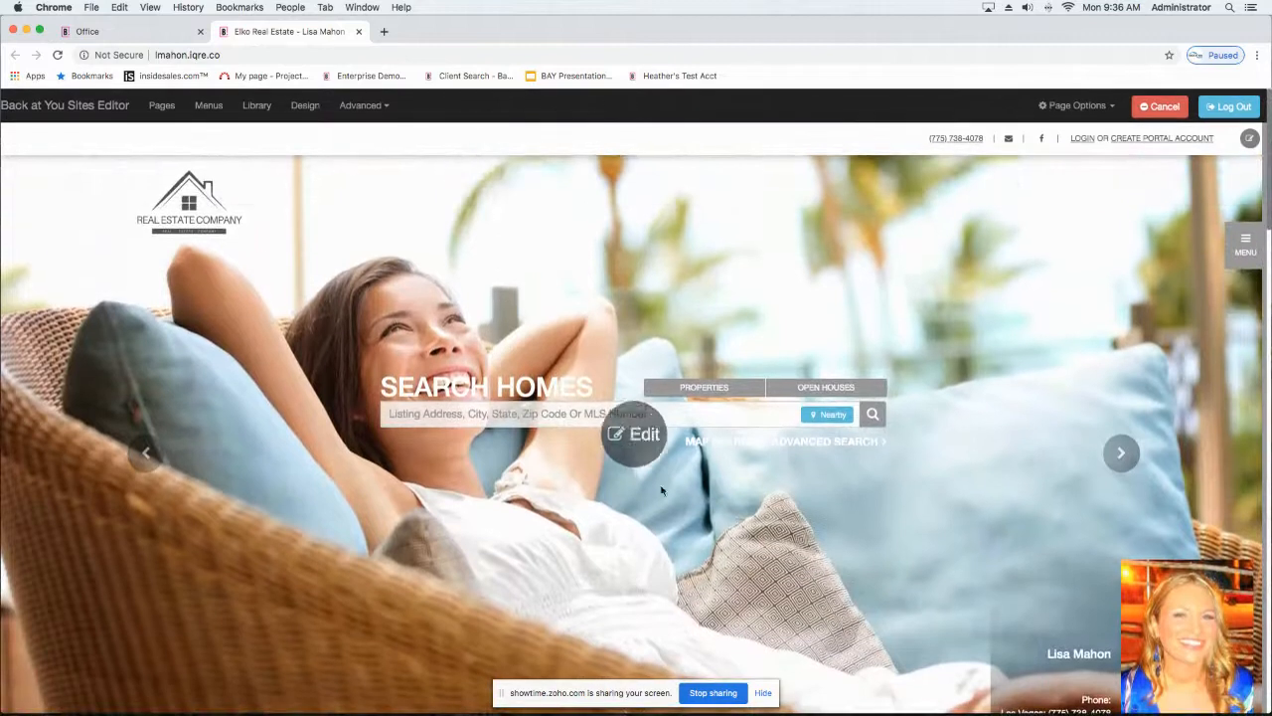
click(636, 441)
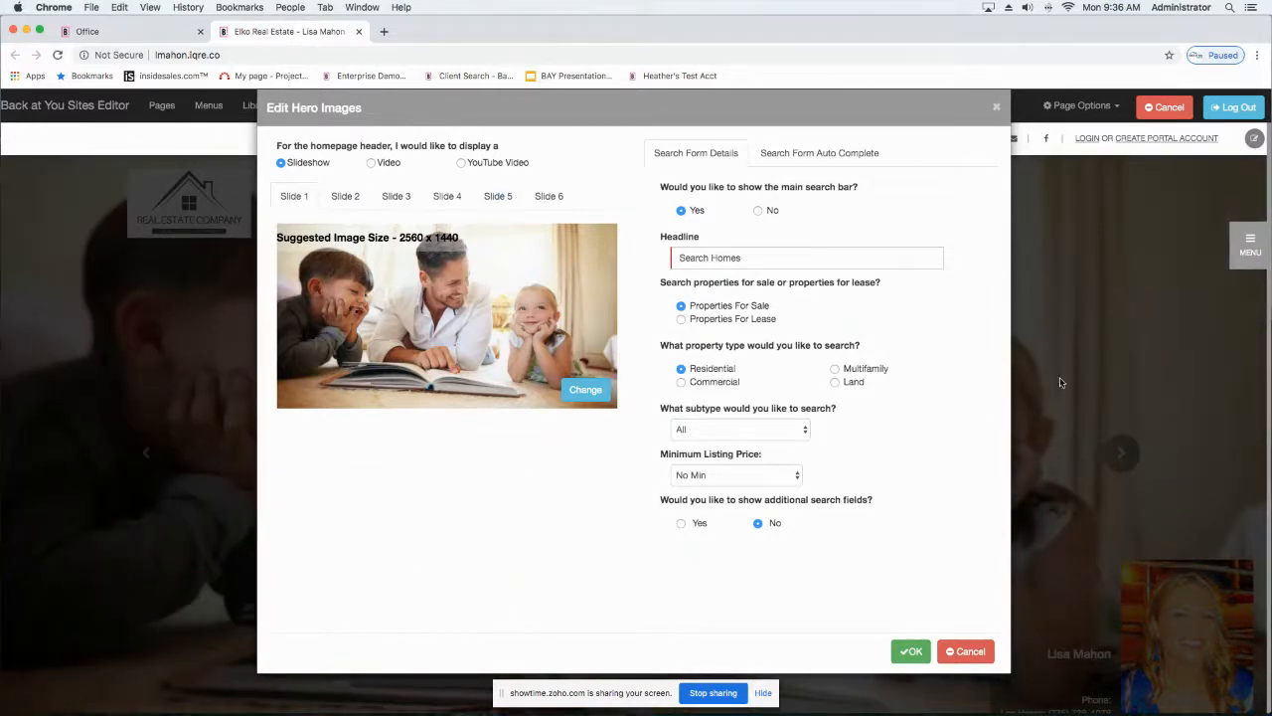
Step: Examine the images and display settings of hero slides 2 through 6
click(343, 204)
click(396, 202)
click(447, 209)
click(499, 199)
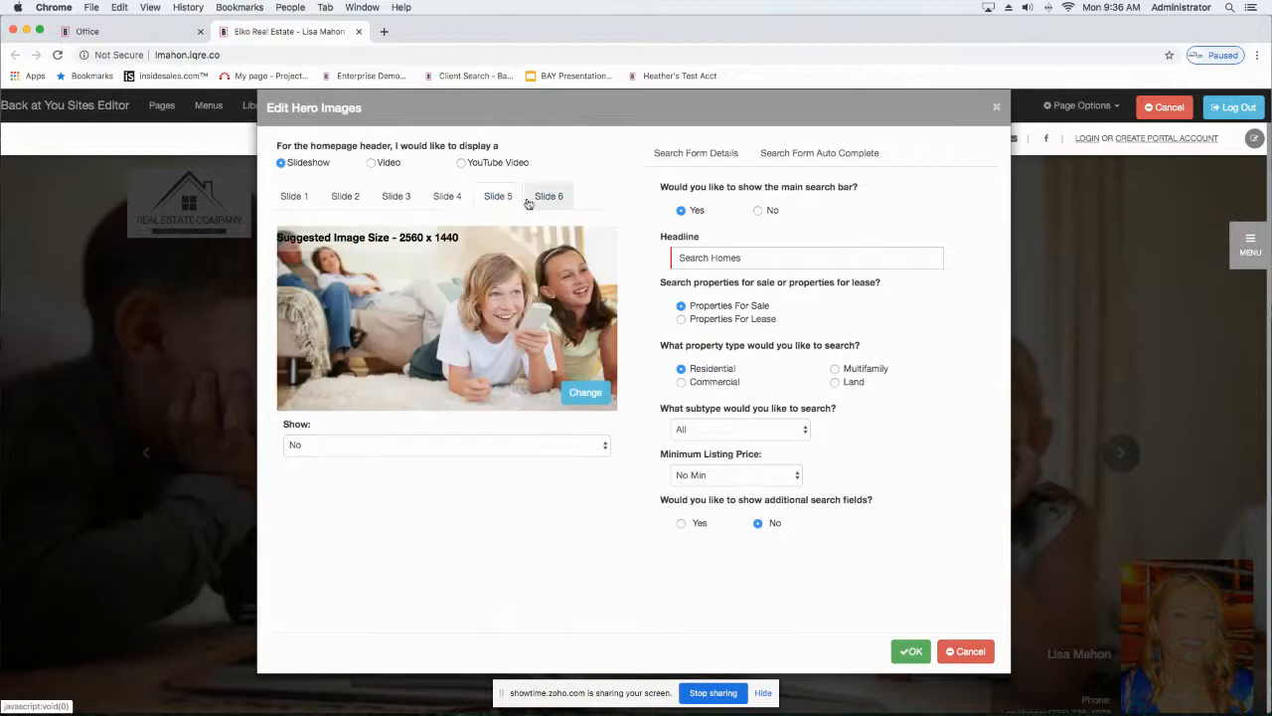
click(545, 198)
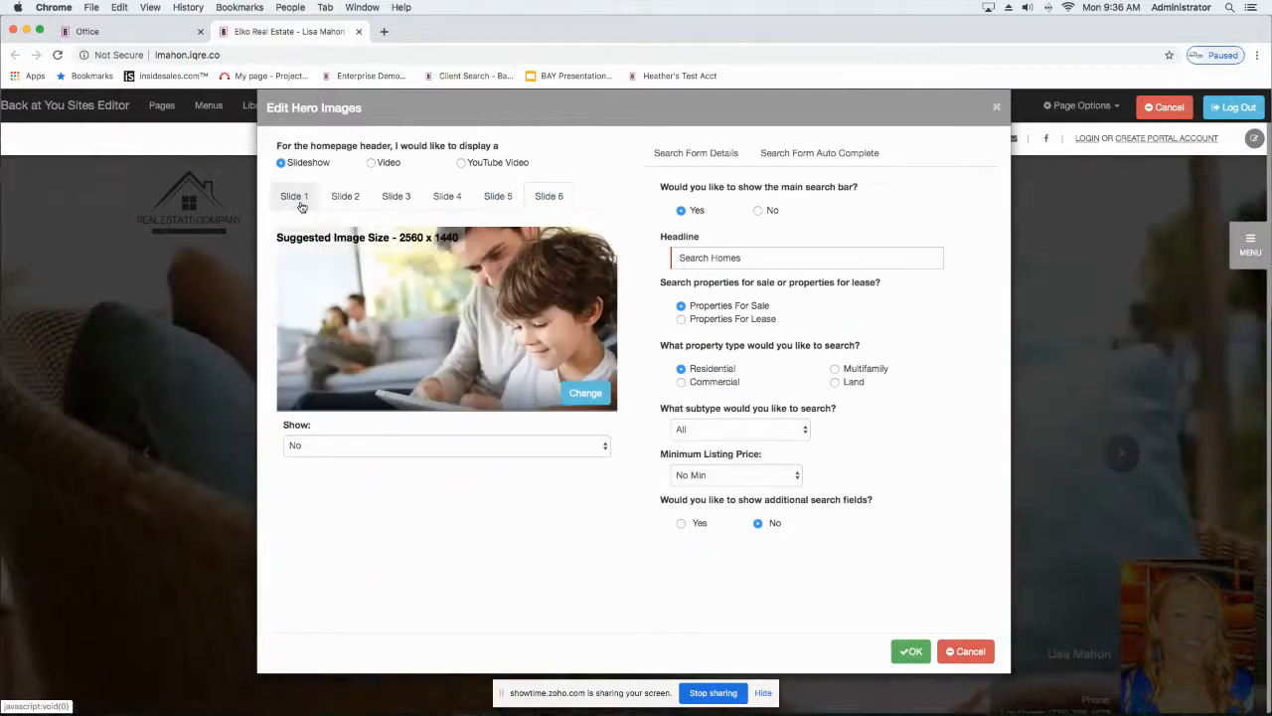
Step: Open the image library for changing hero Slide 2 and view the Company Images and Back at You Images collections
click(329, 199)
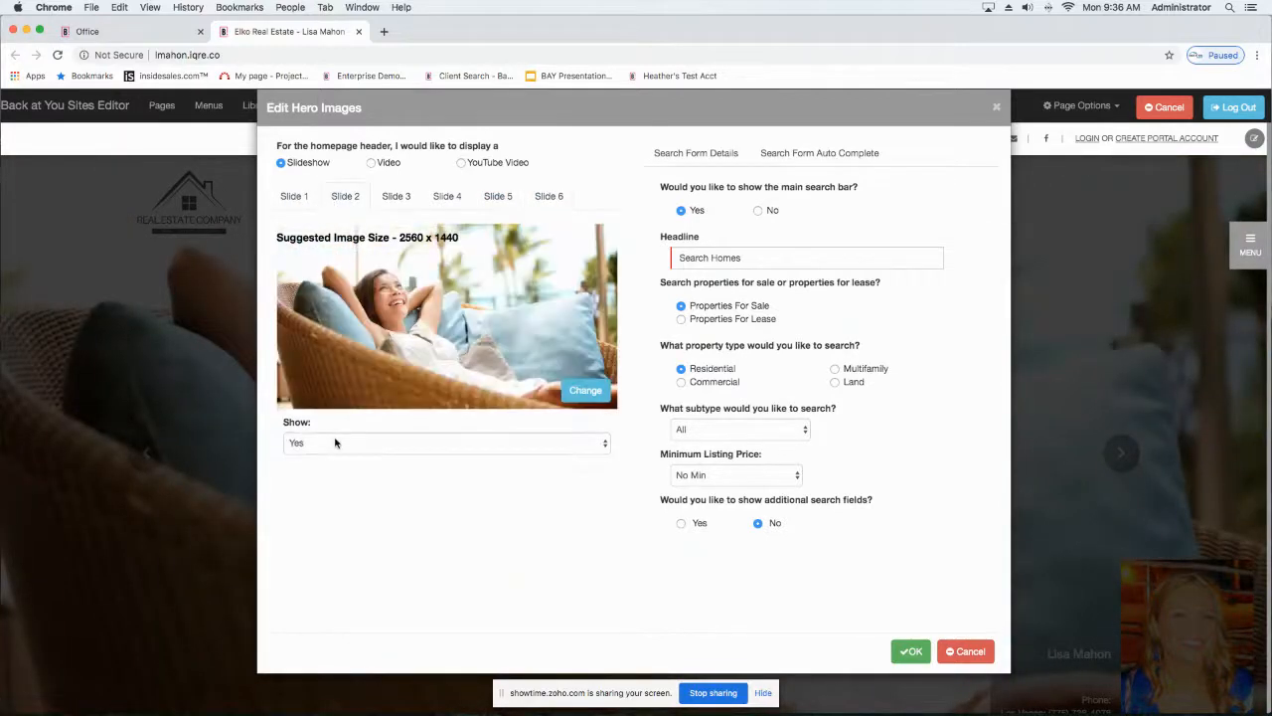
click(584, 390)
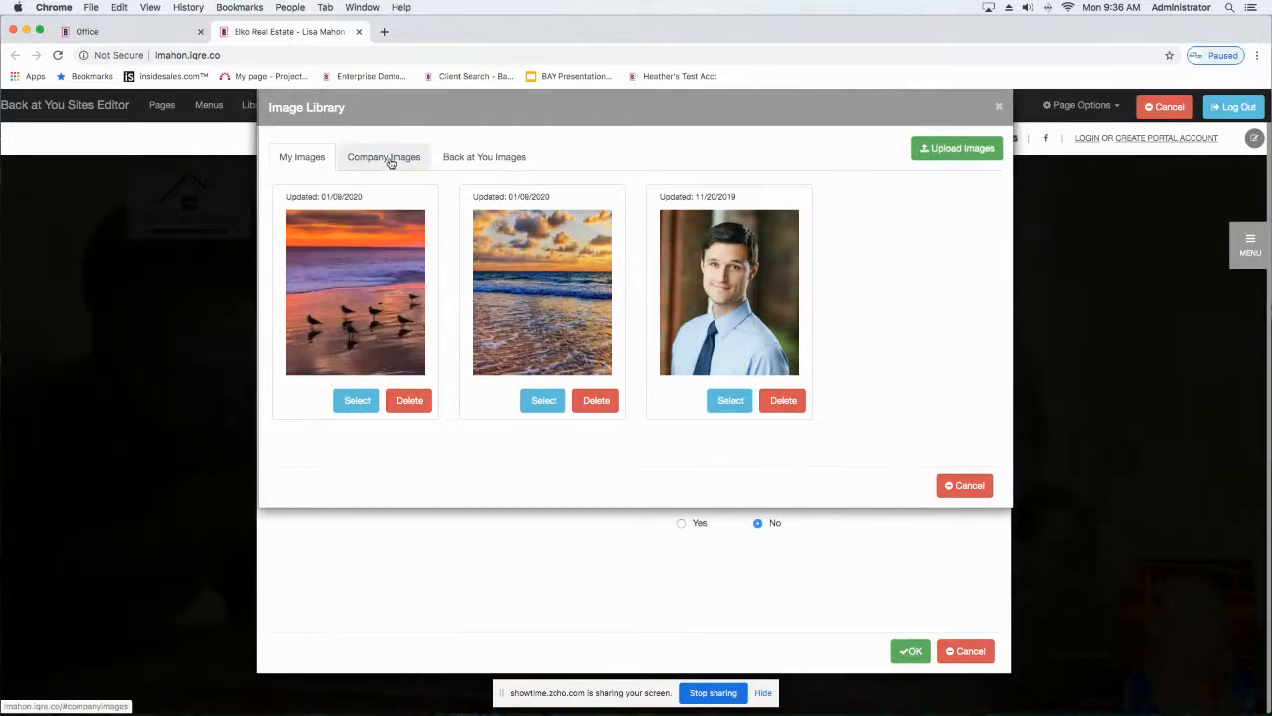
click(389, 159)
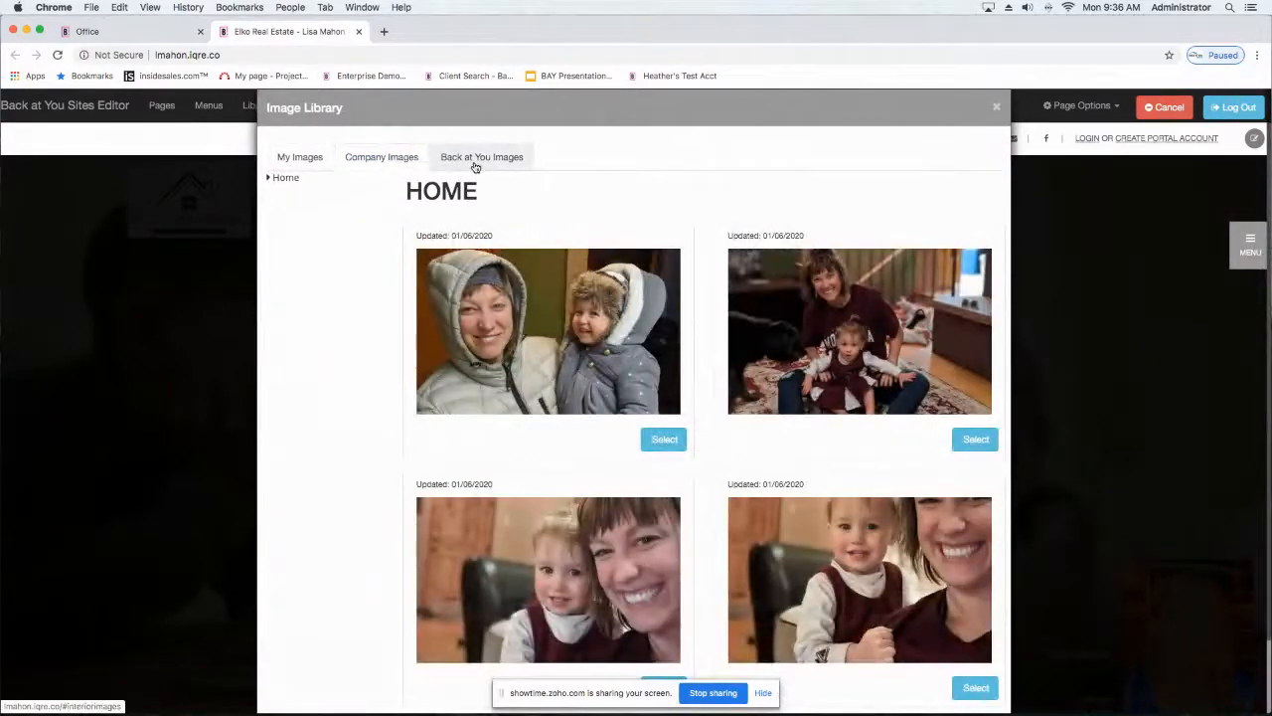
click(475, 159)
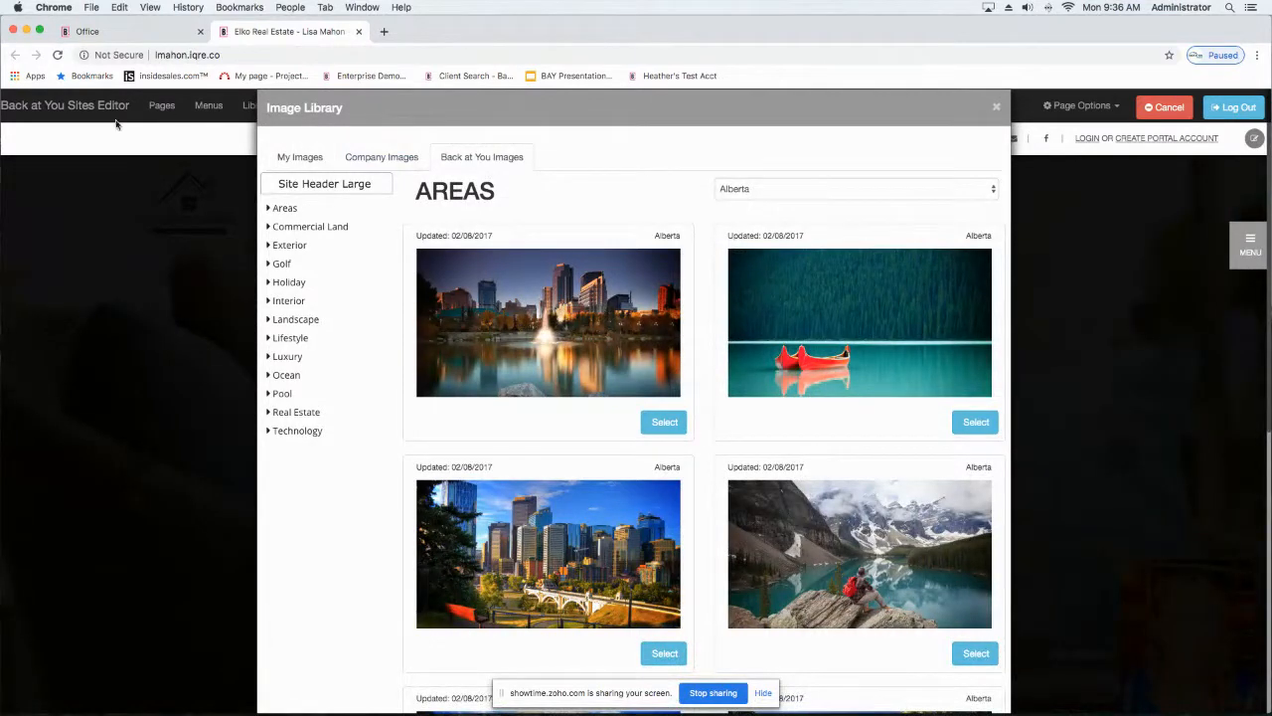
Step: Filter the Areas images in the Back at You Images collection by Crestwood
click(795, 187)
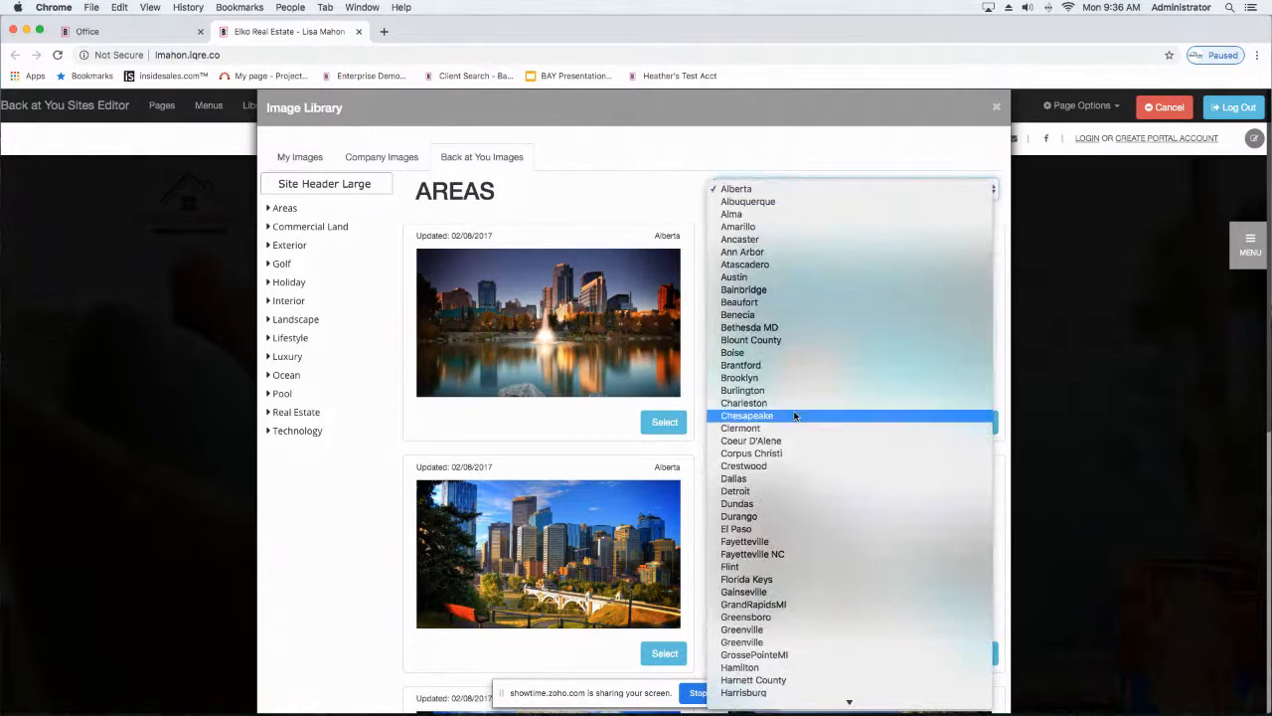
scroll(796, 416, down, 5)
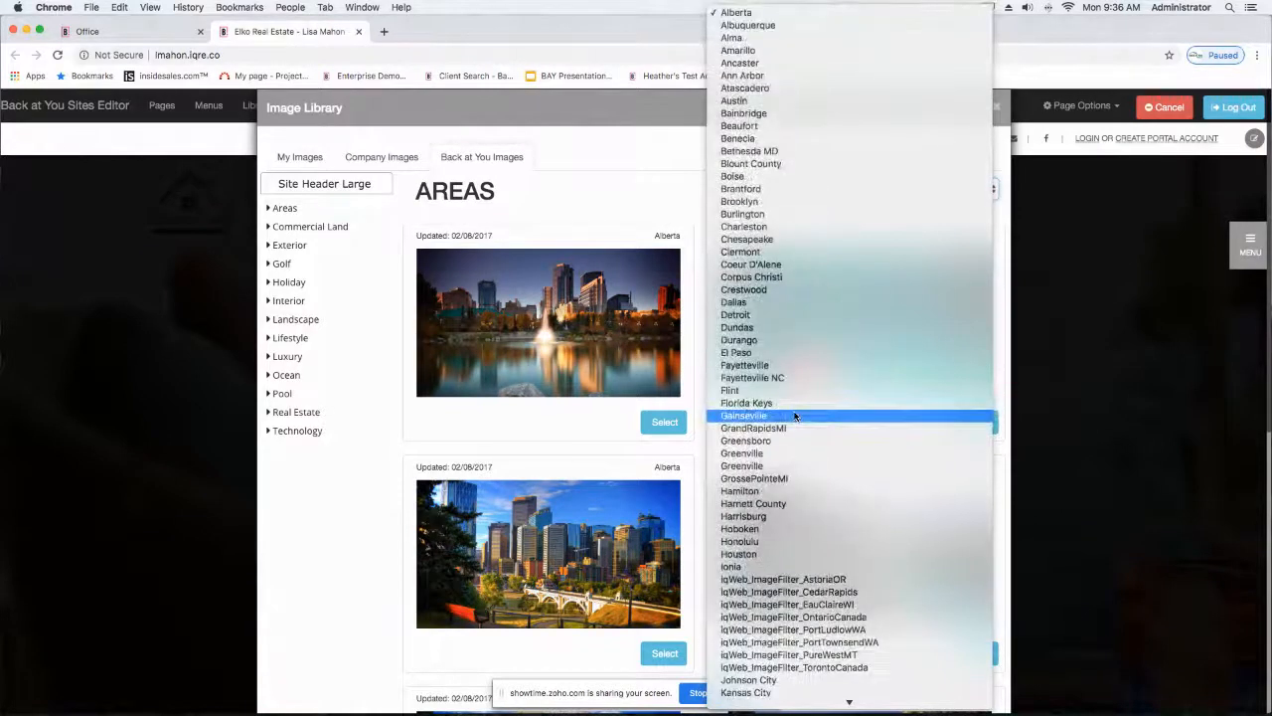
click(731, 301)
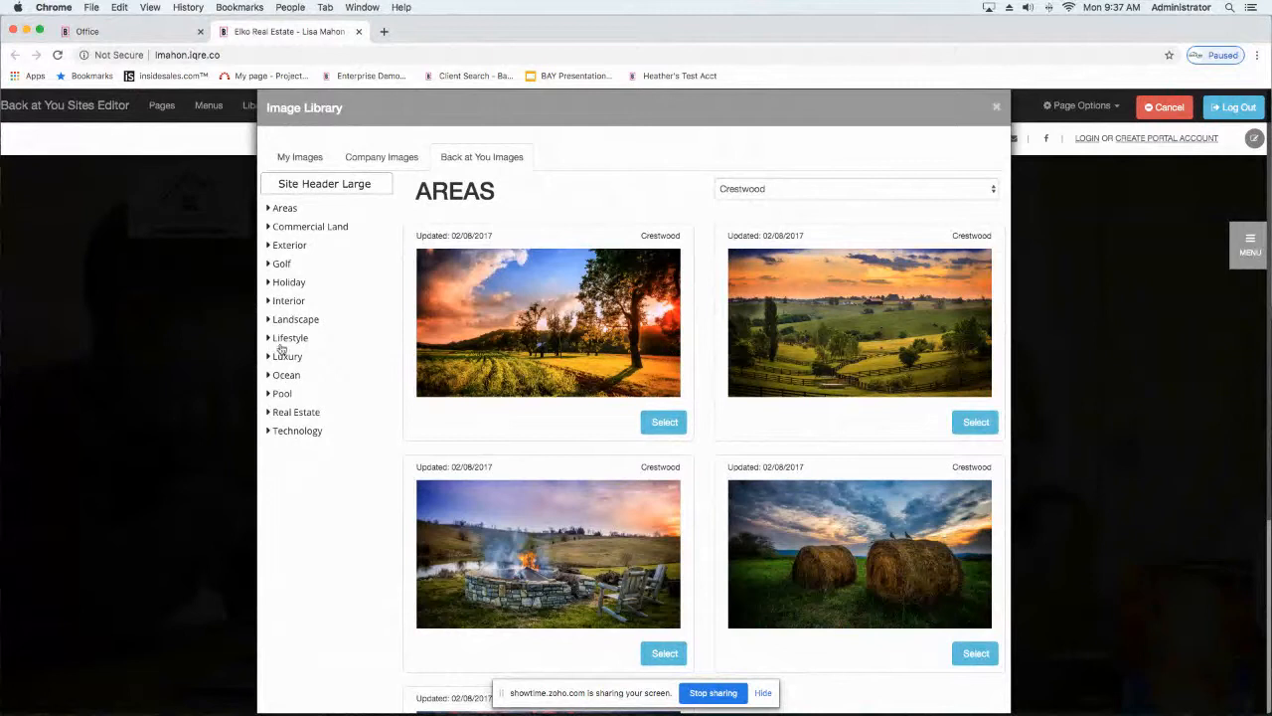
Step: View the Winter images in the Holiday category of the image library
click(268, 285)
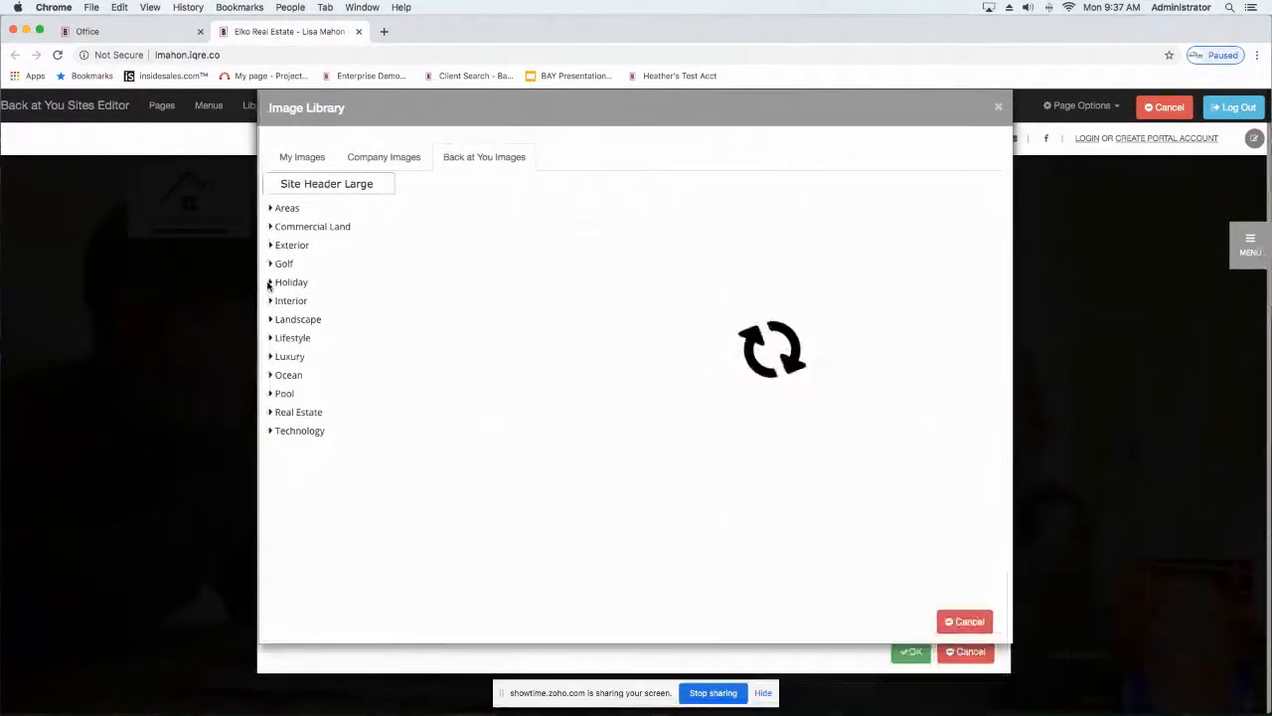
click(787, 186)
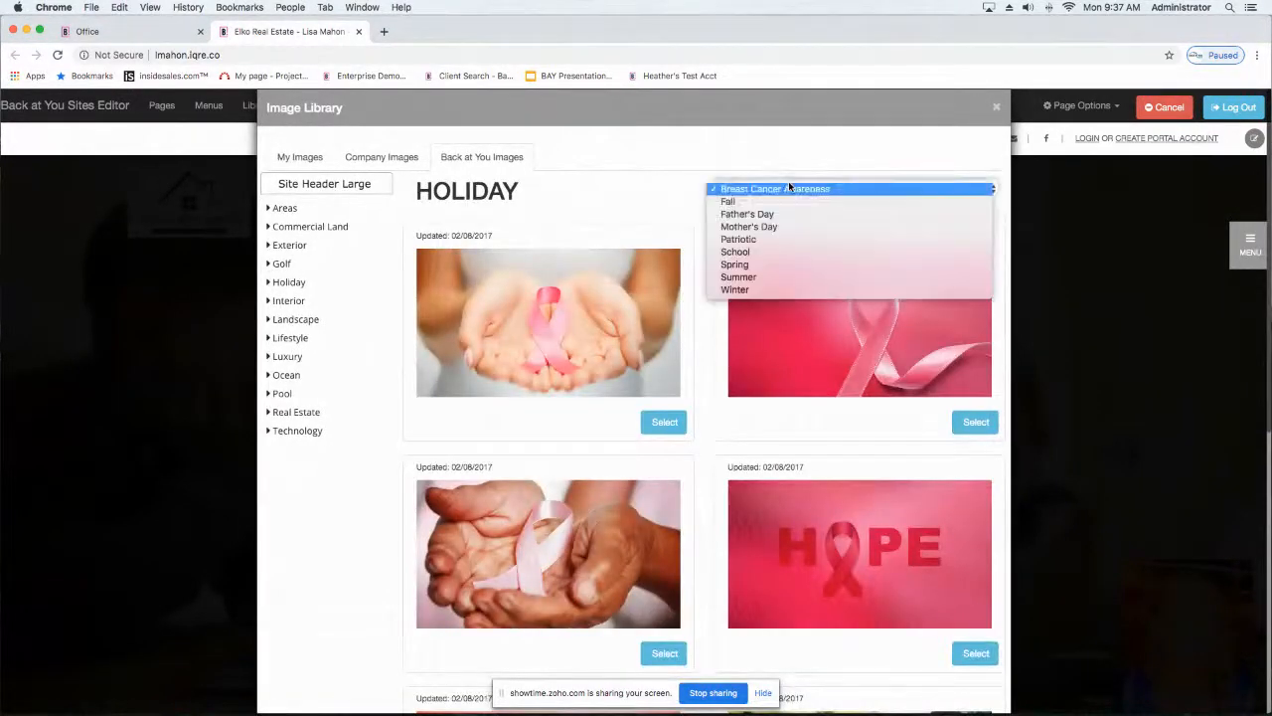
click(736, 289)
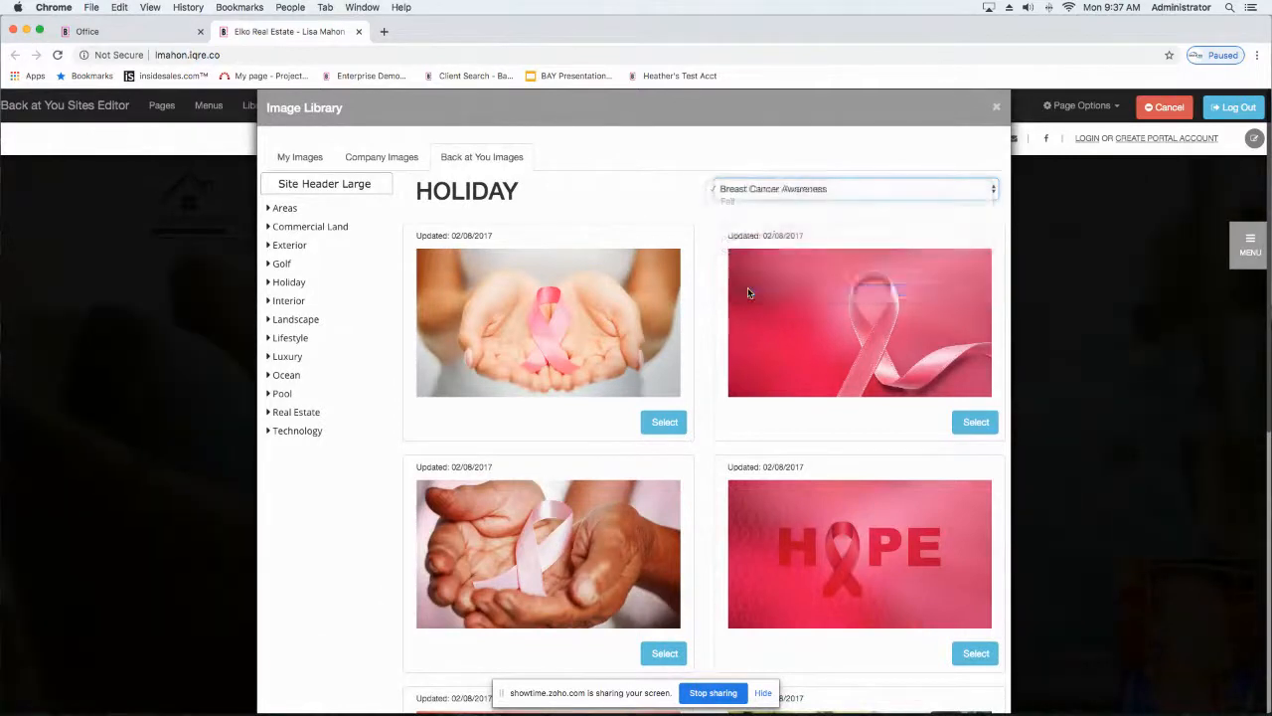
scroll(652, 296, down, 10)
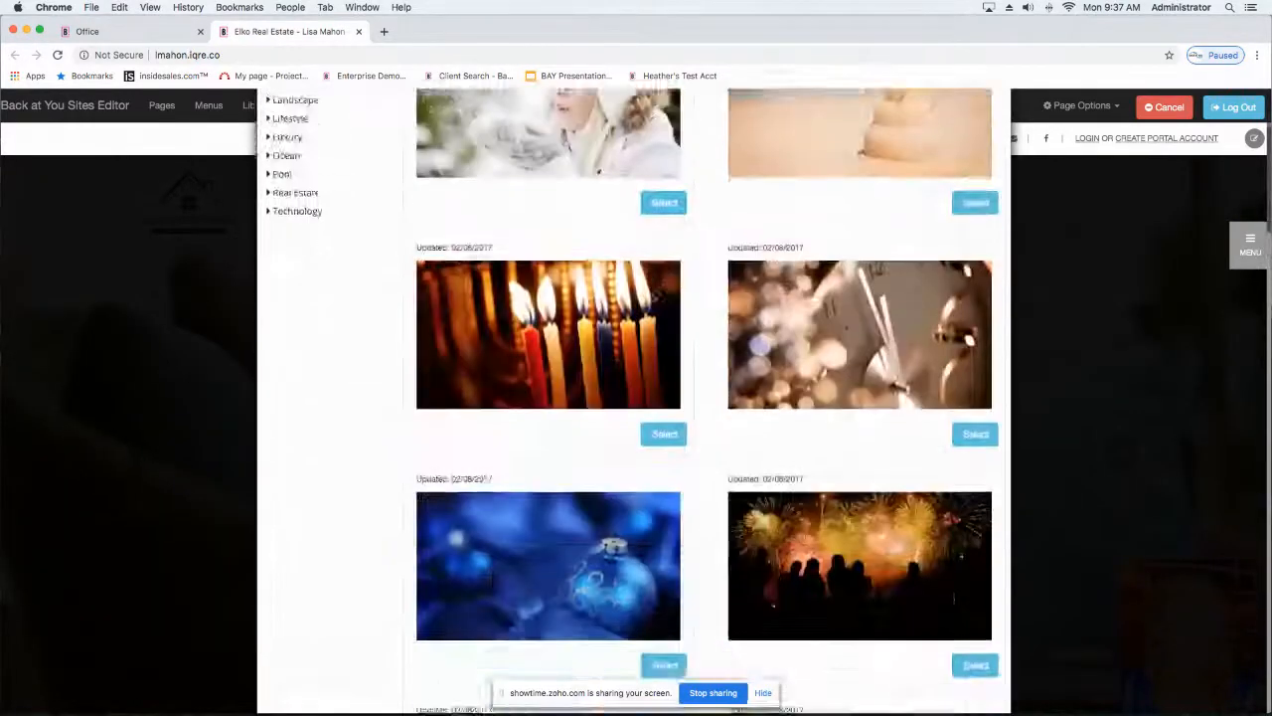
scroll(652, 296, up, 10)
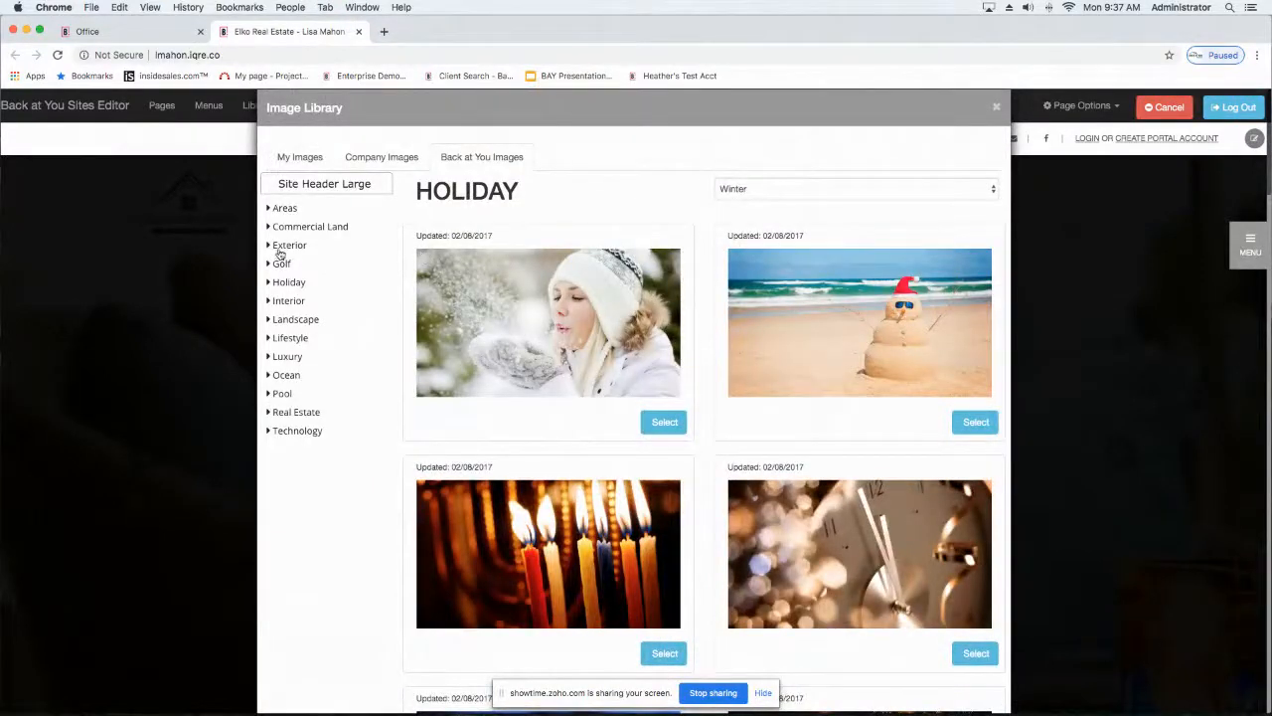
Step: Choose the brown-cabinet kitchen photo from the Luxury category as the image for hero Slide 2
click(289, 357)
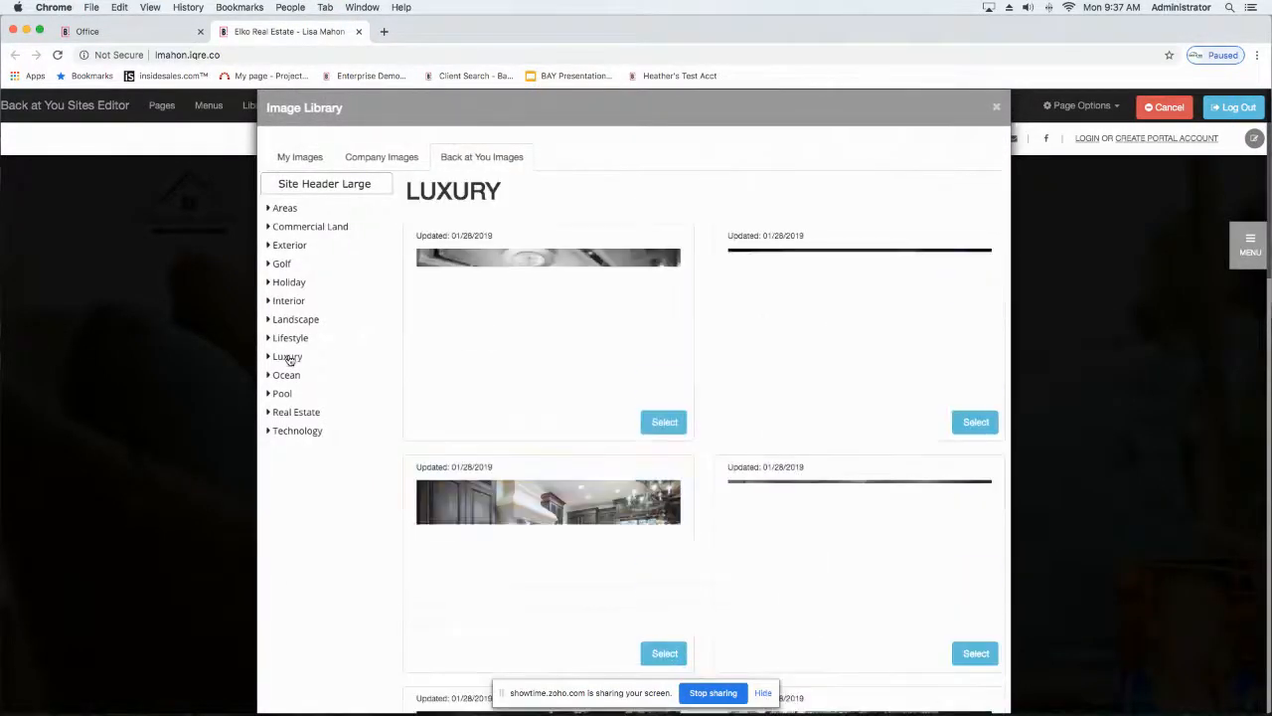
scroll(288, 359, down, 8)
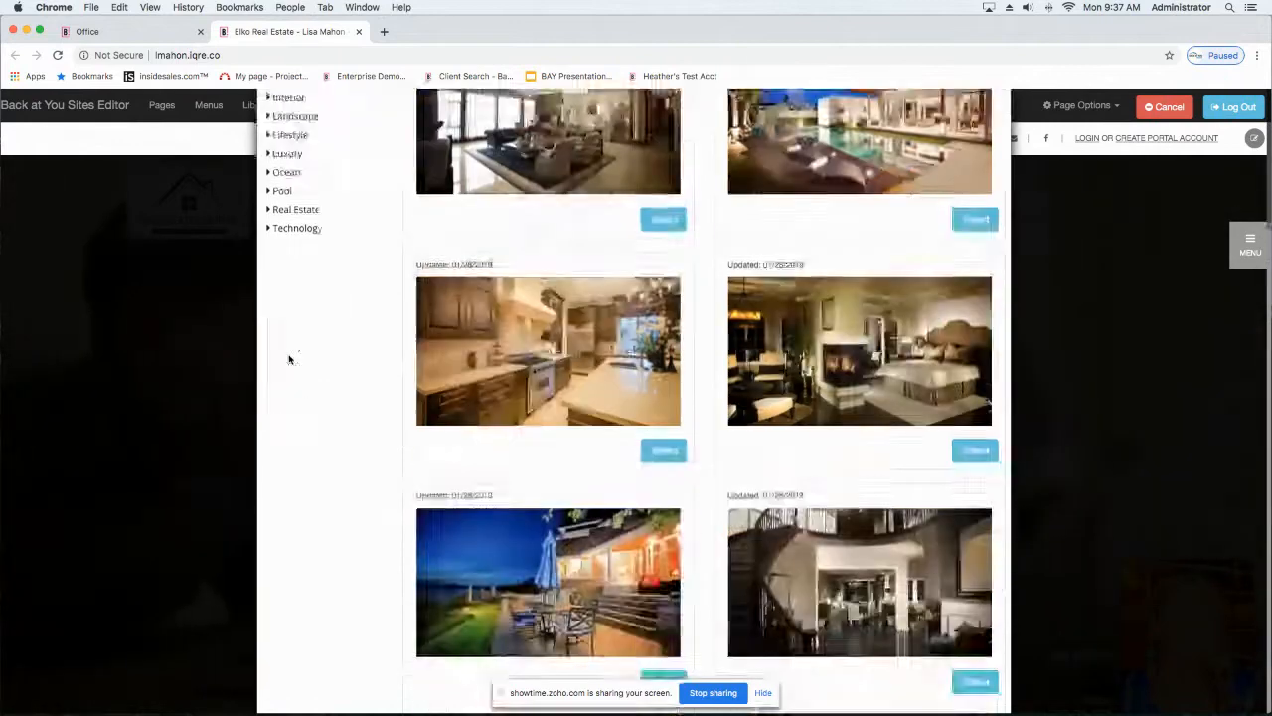
scroll(288, 360, up, 6)
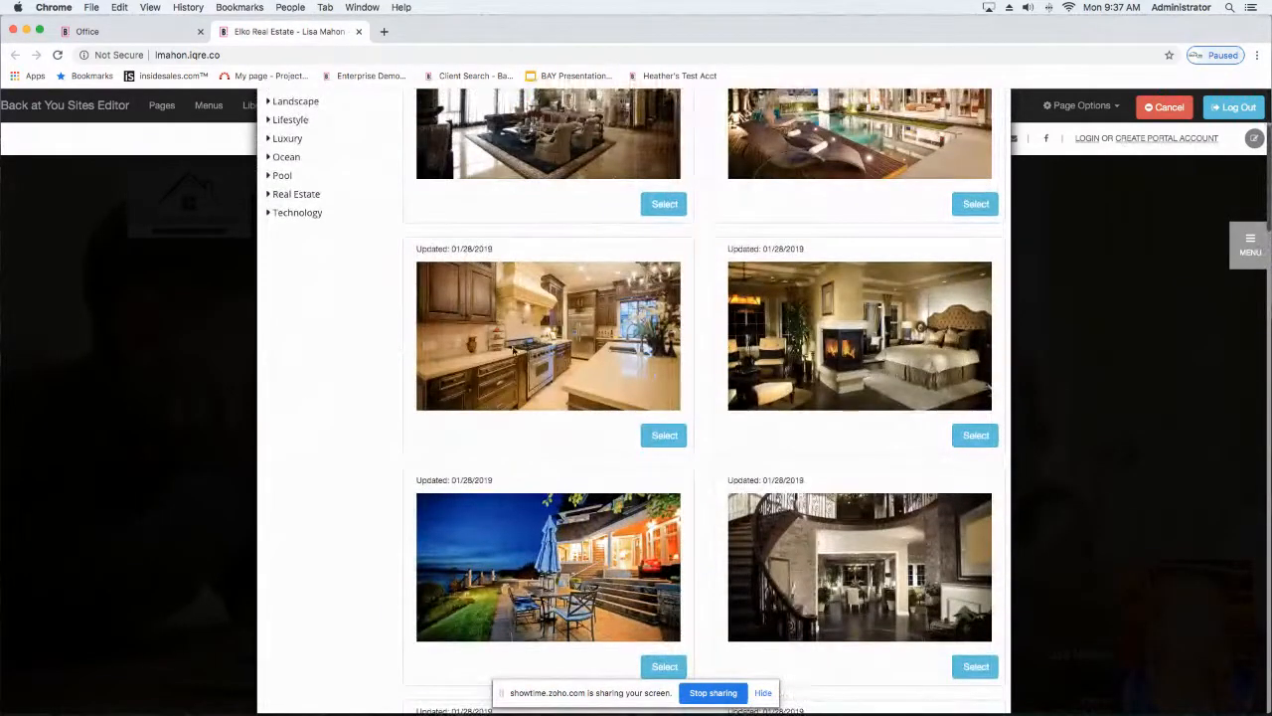
click(663, 435)
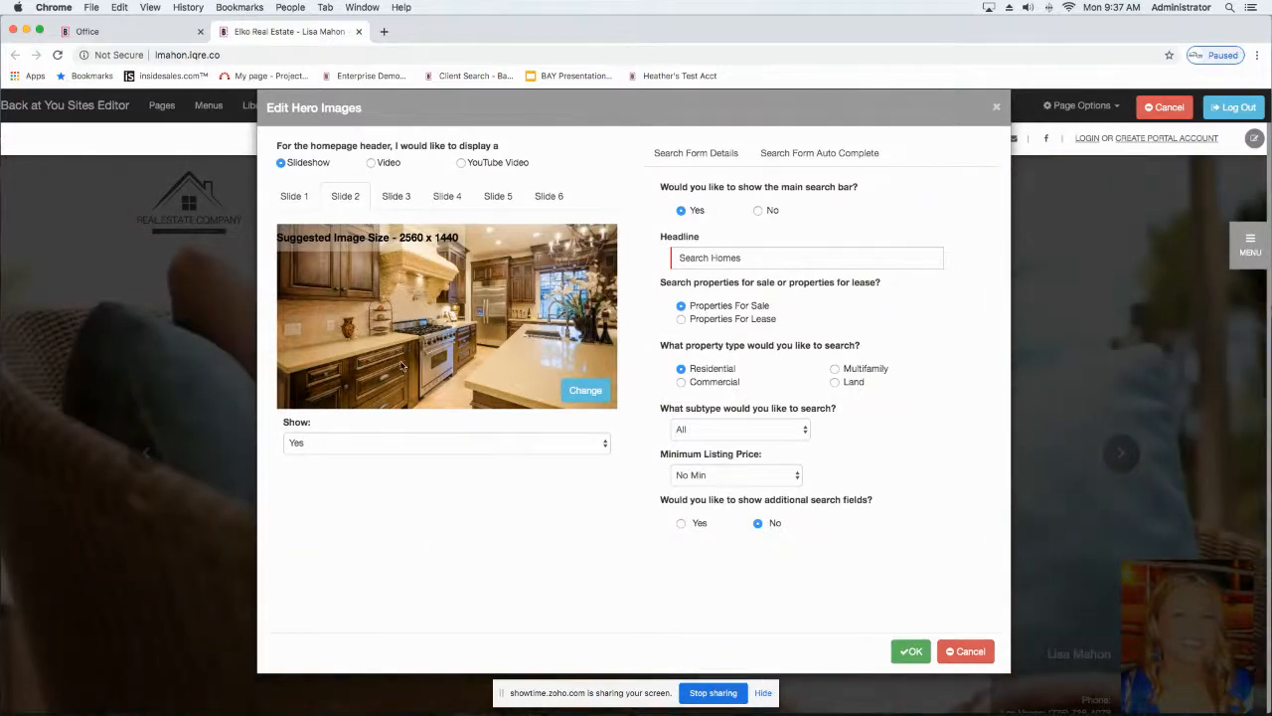
Step: Check hero Slide 1, then set the Show option of Slide 2 to No
click(279, 203)
click(346, 198)
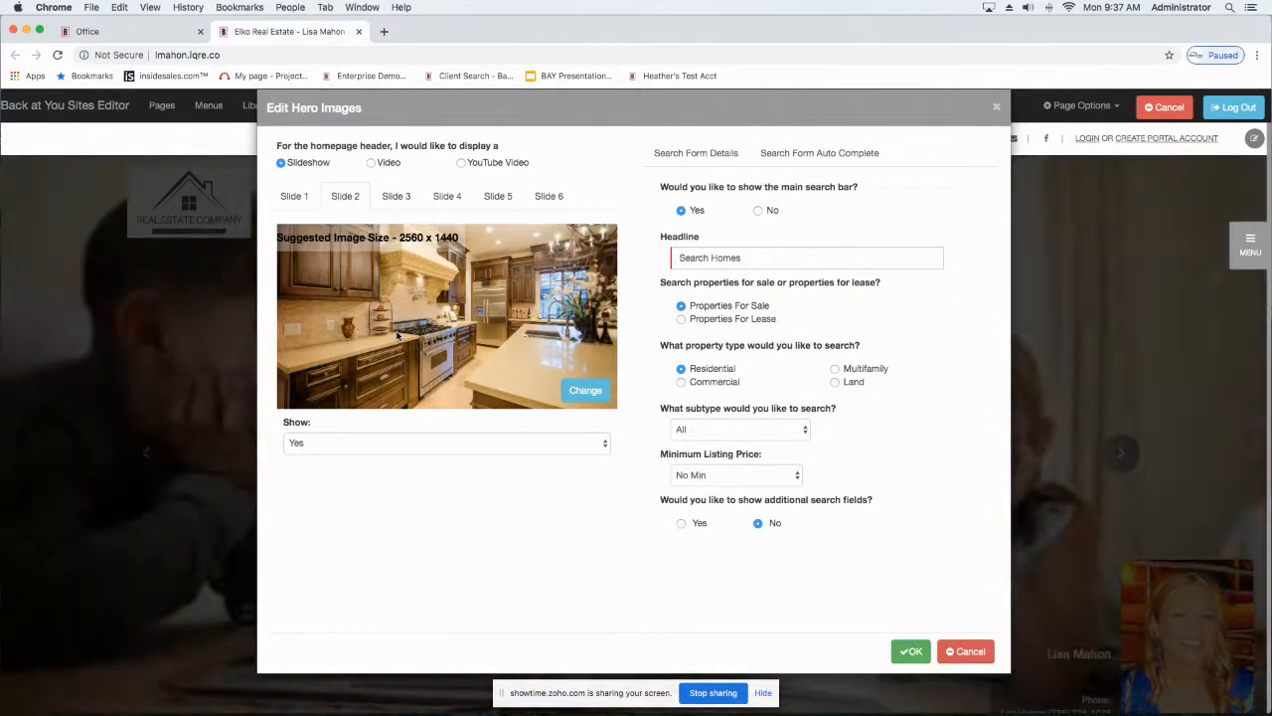
click(339, 445)
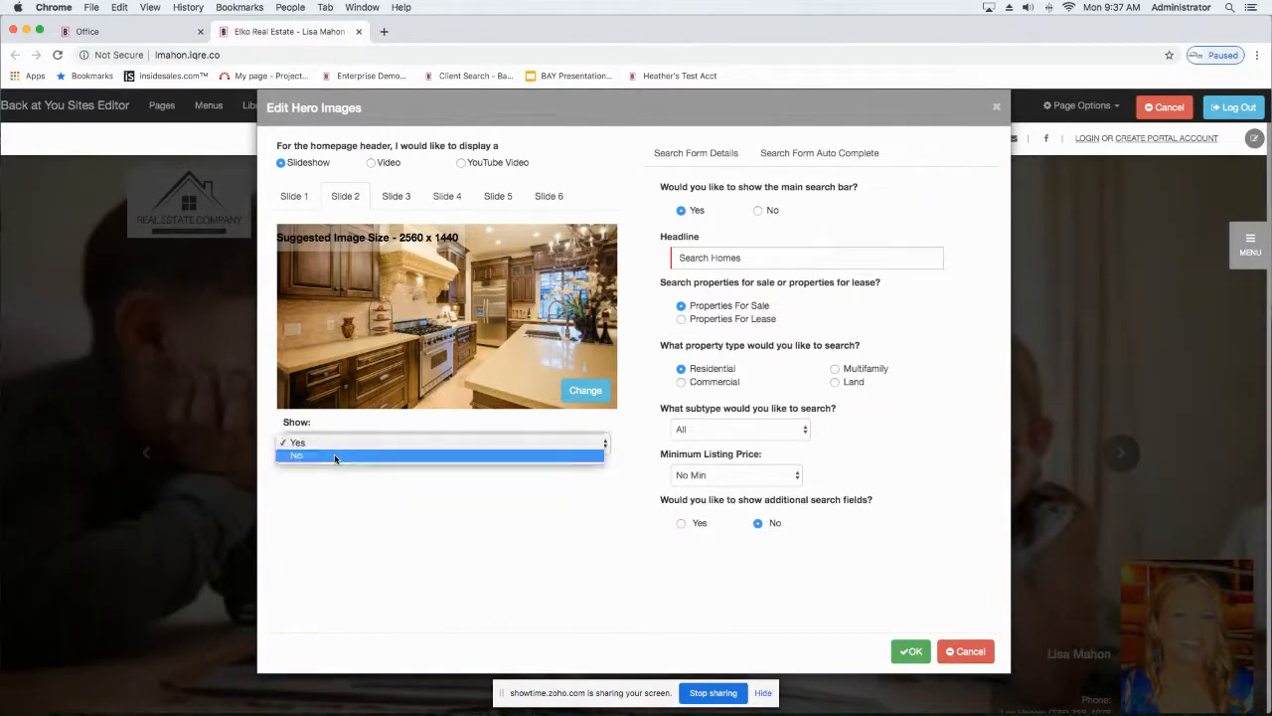
click(328, 459)
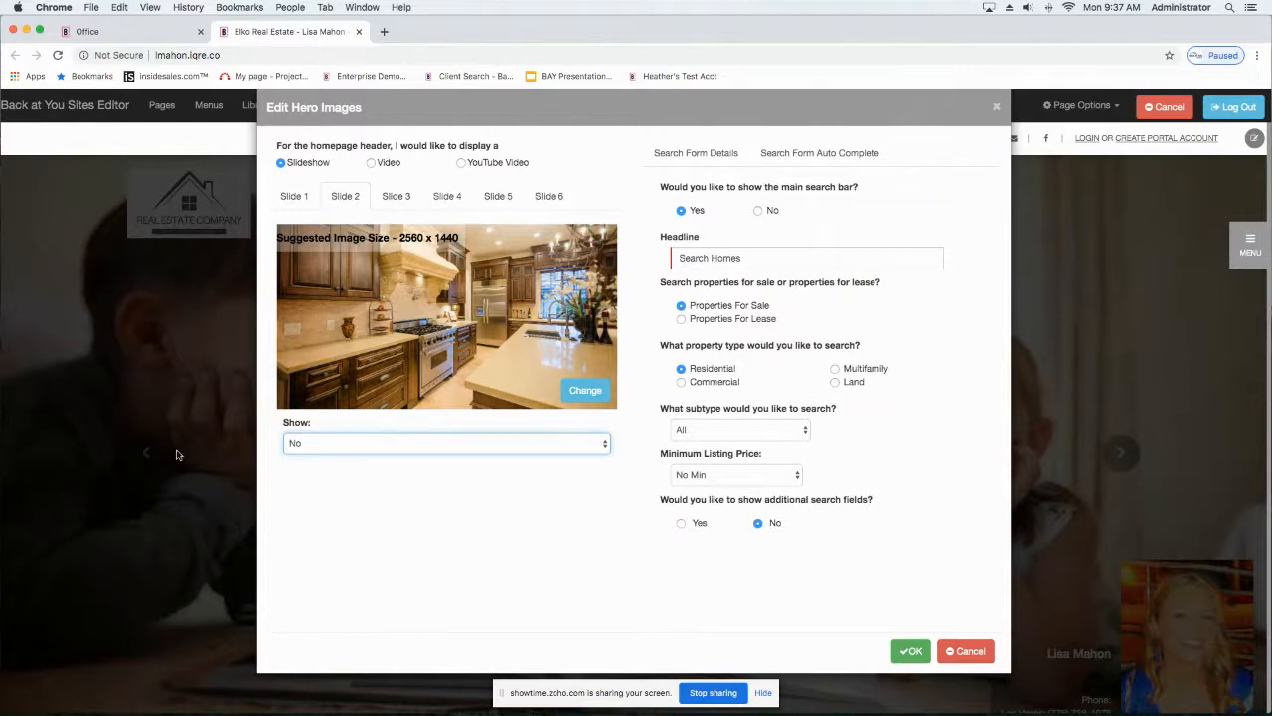
Step: Check the images and Show settings of hero slides 3 through 6
click(403, 196)
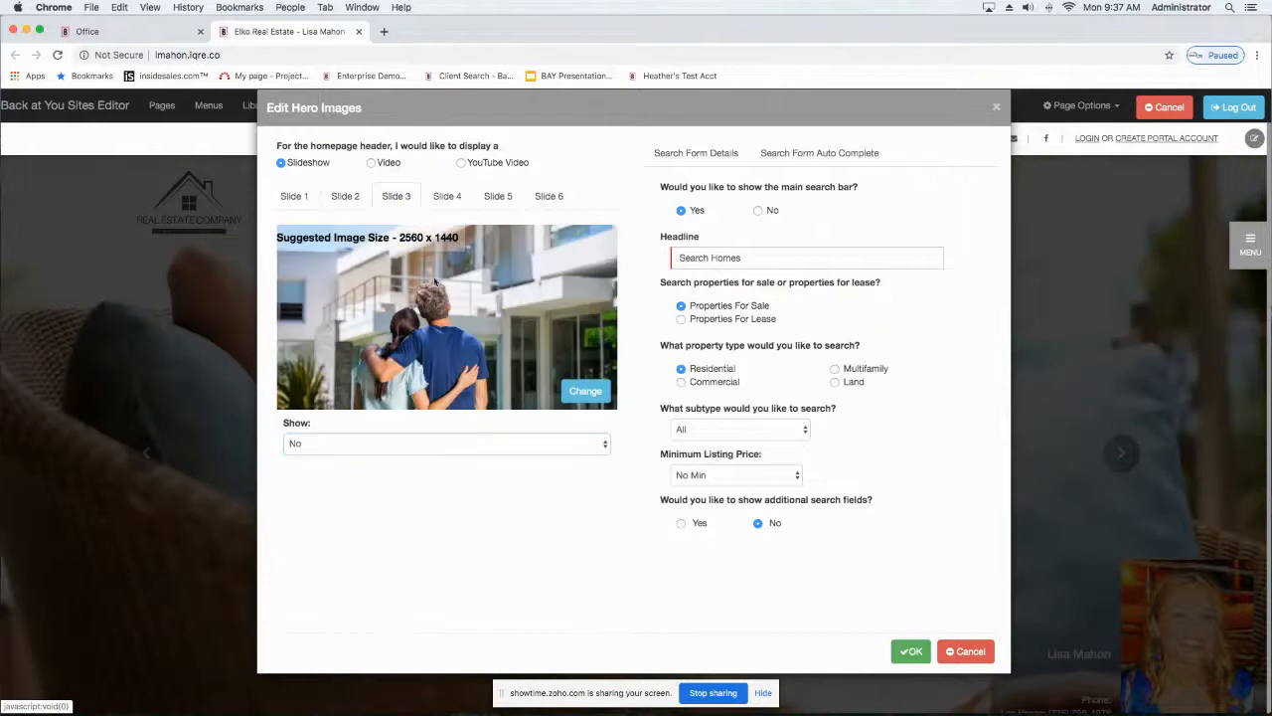
click(458, 205)
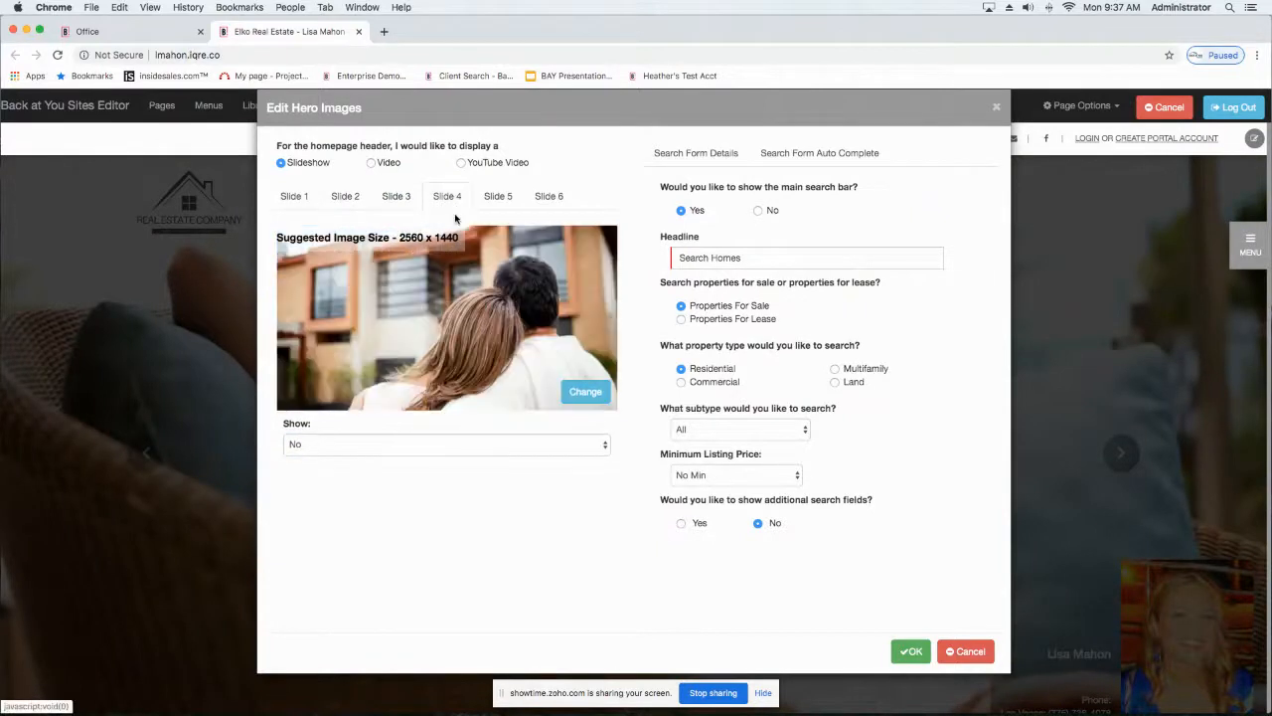
click(487, 203)
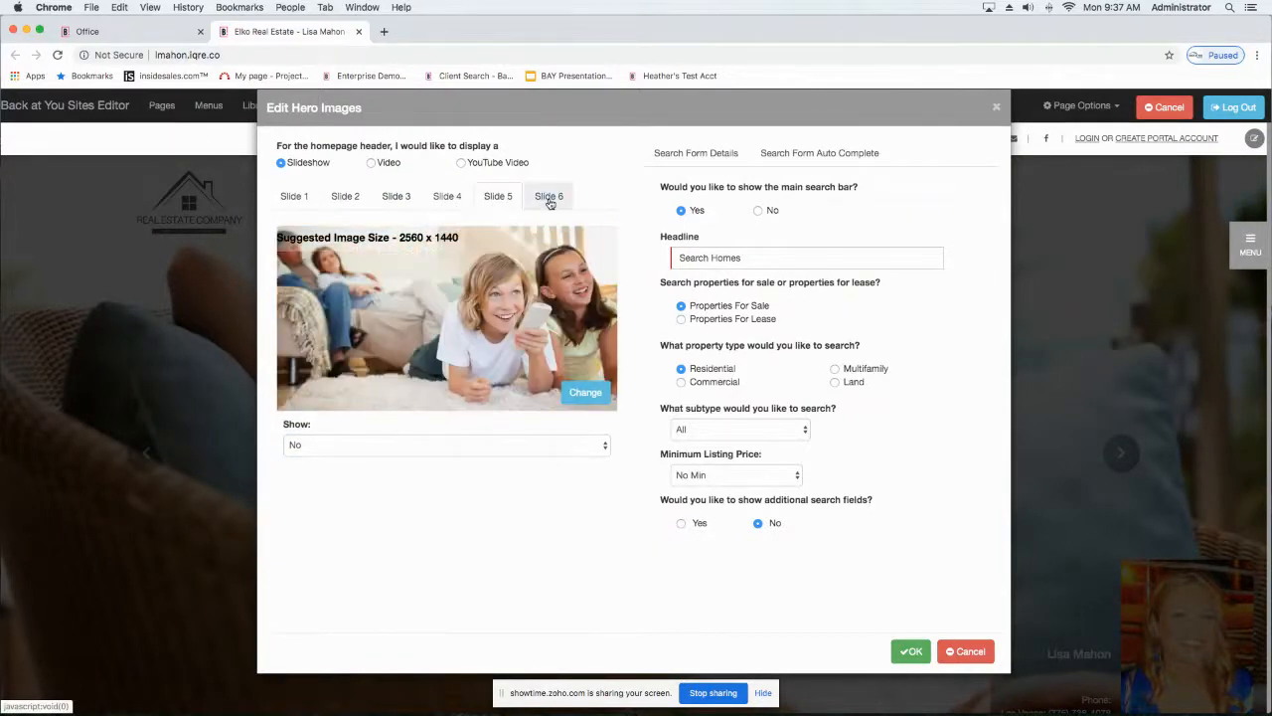
click(551, 201)
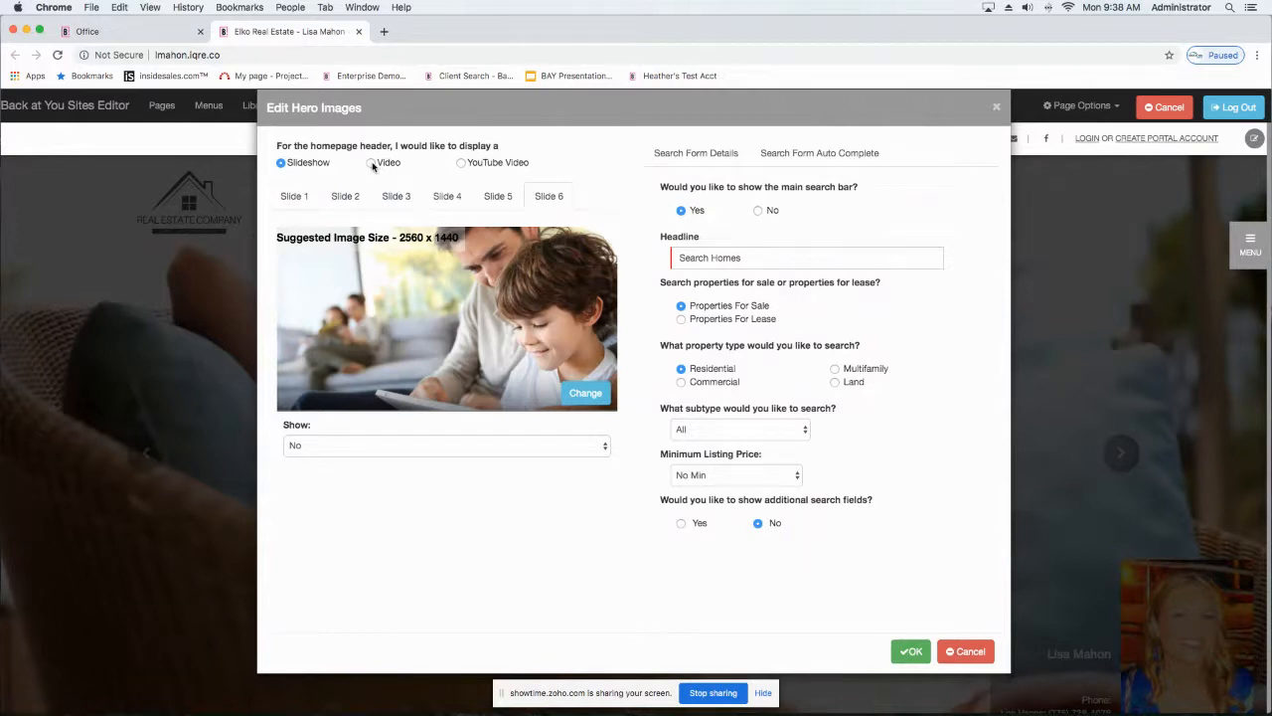
Step: Set the homepage header to display a Video and choose Happy Couple from the Lifestyle video library
click(372, 163)
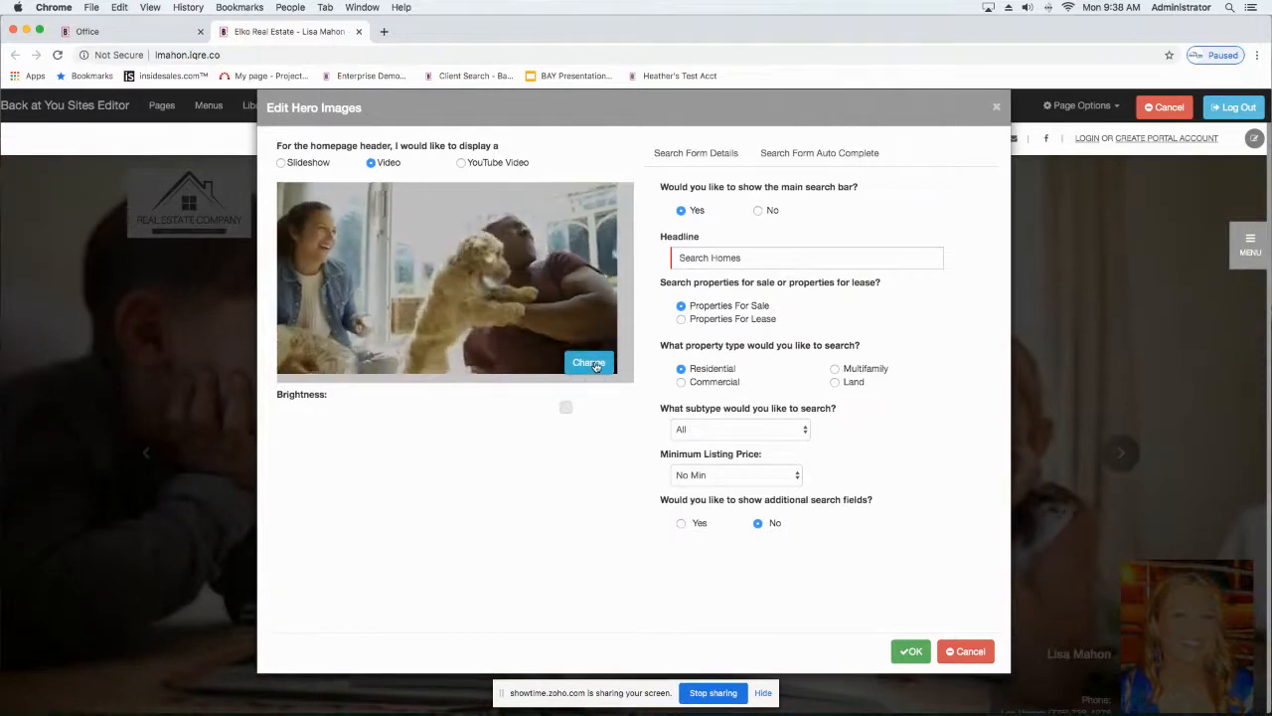
click(589, 363)
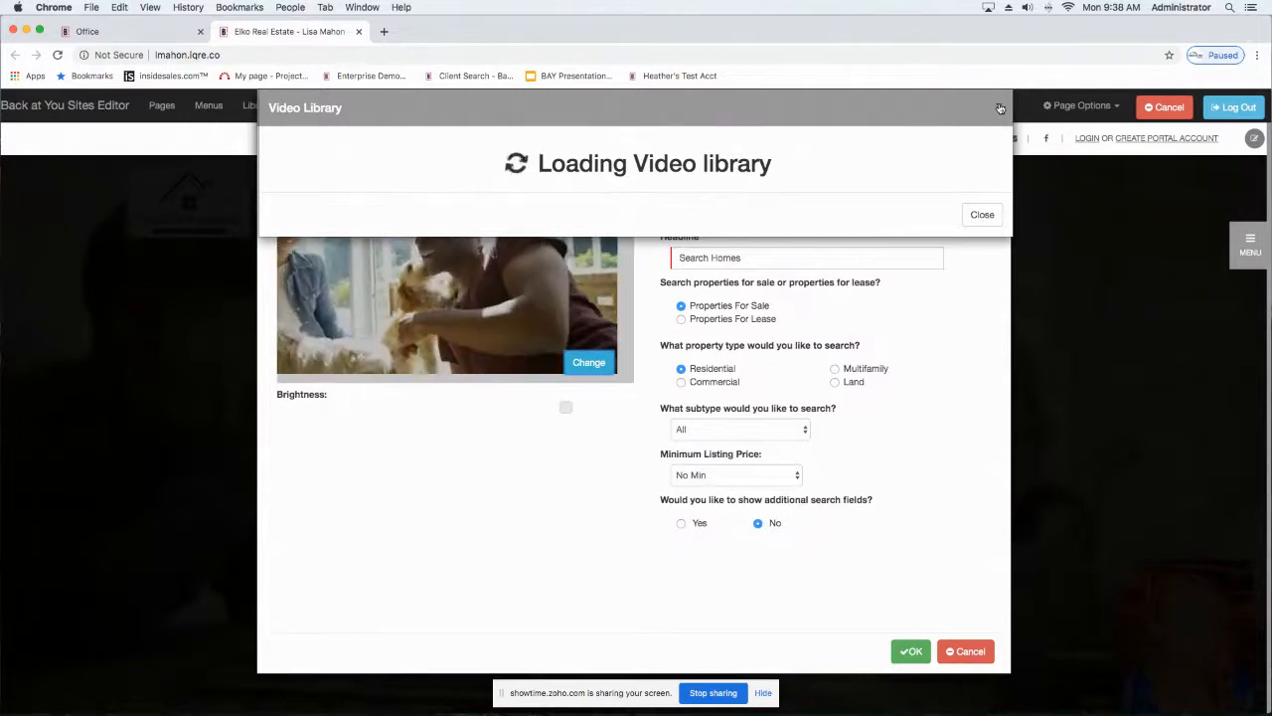
click(1000, 108)
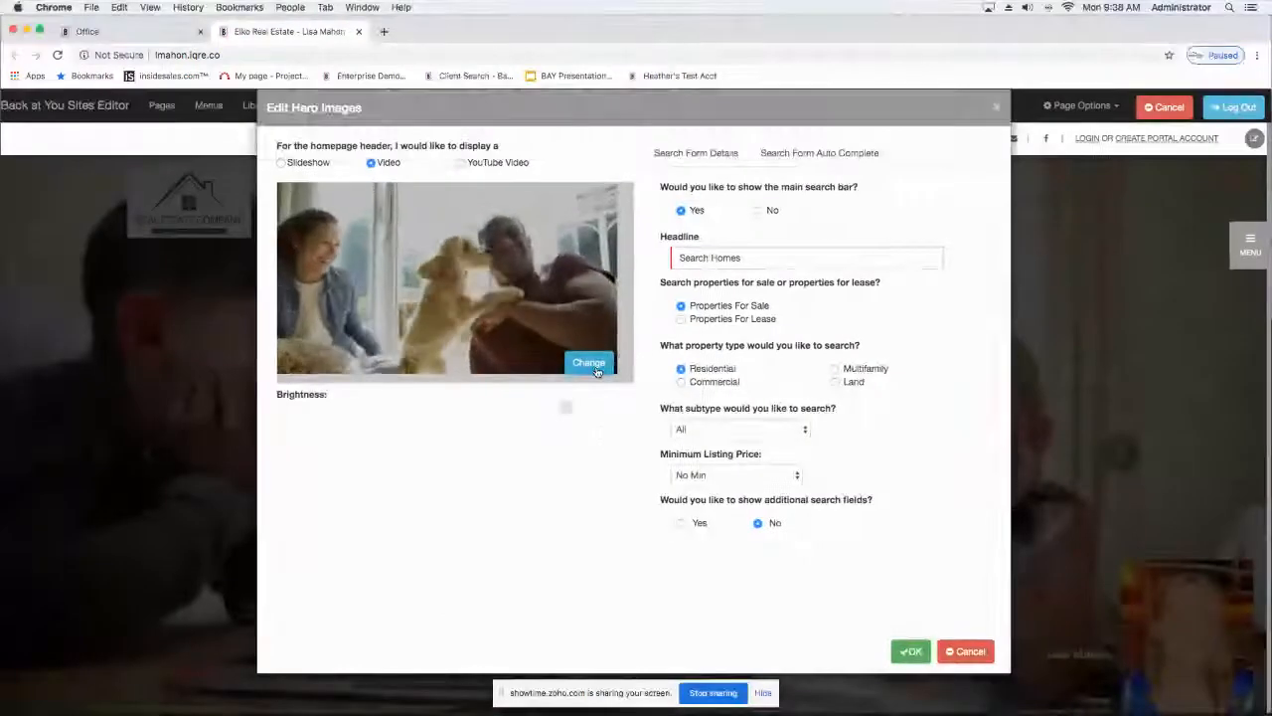
click(597, 365)
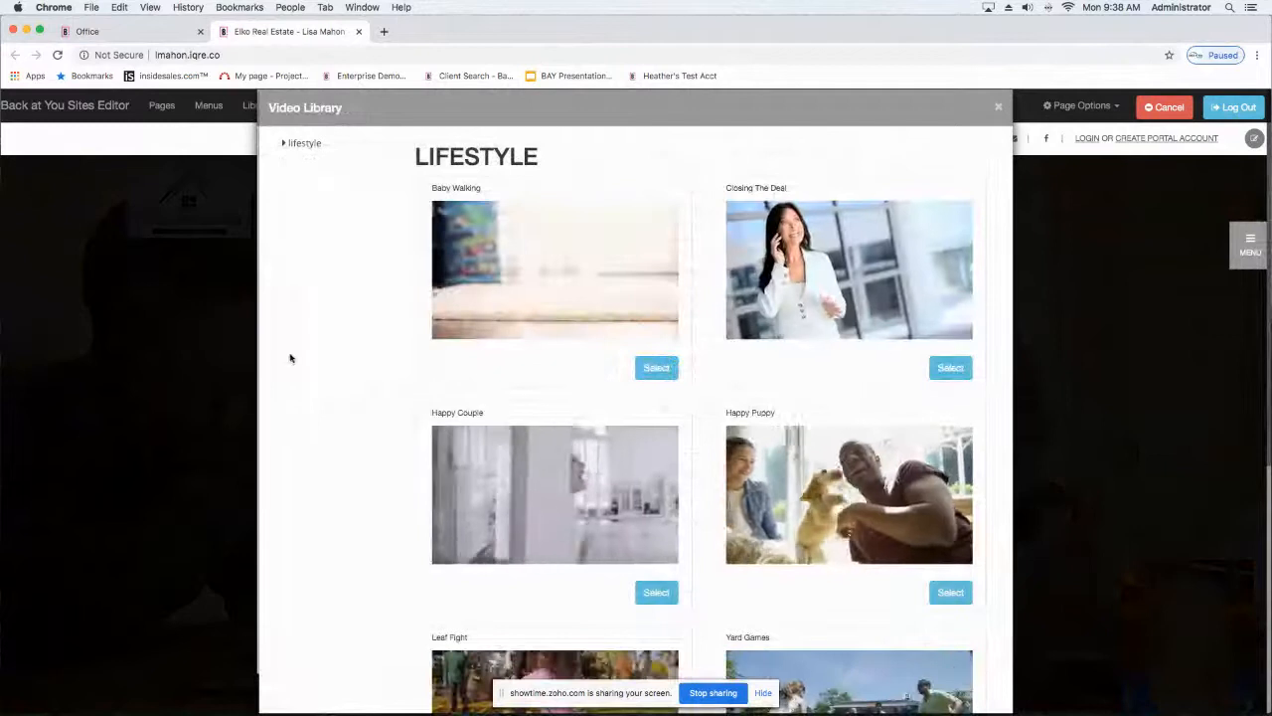
scroll(301, 346, down, 5)
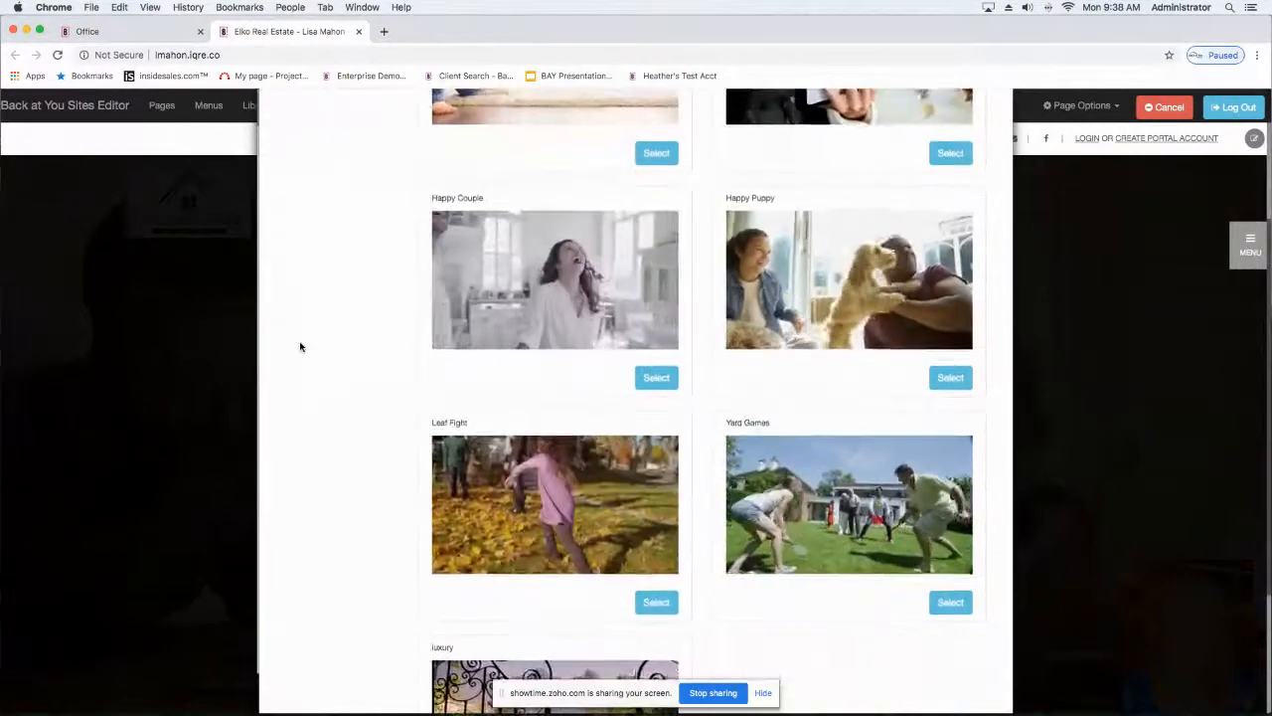
scroll(301, 346, up, 1)
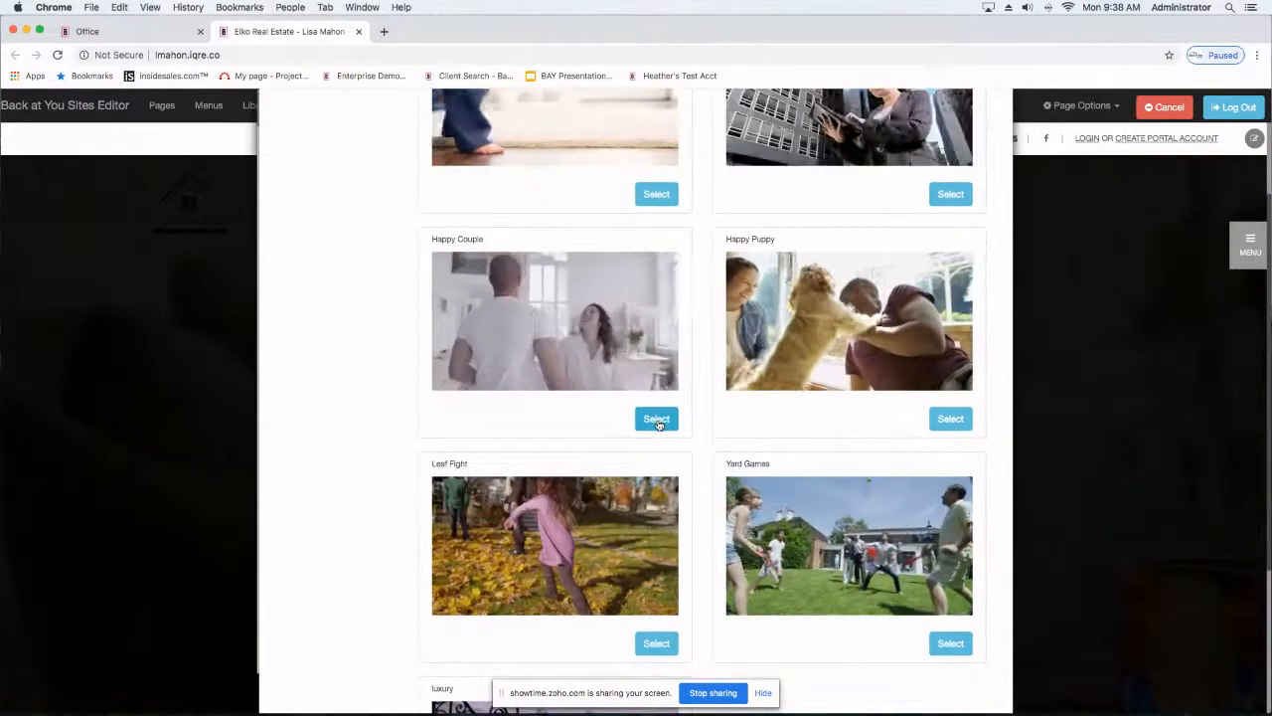
click(656, 419)
Step: Lower the brightness of the header video to a moderately darkened level and apply the hero settings to the homepage
drag(573, 409, 407, 420)
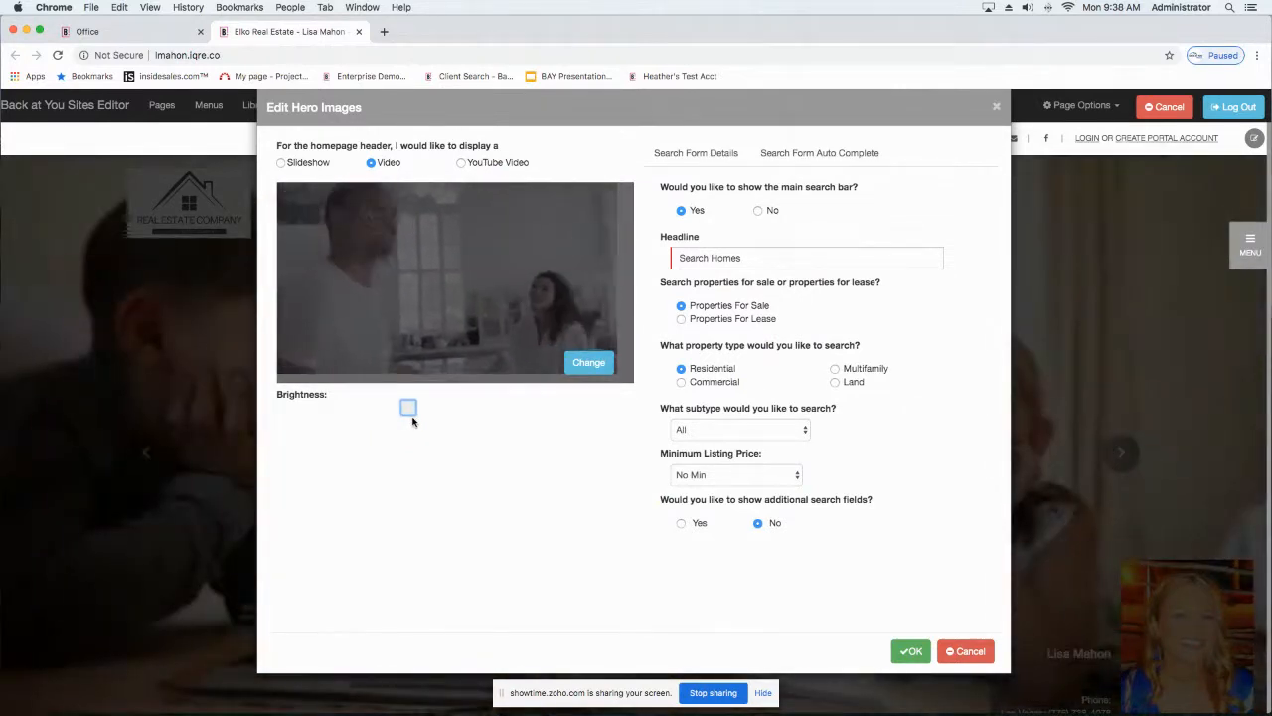
drag(408, 406, 487, 407)
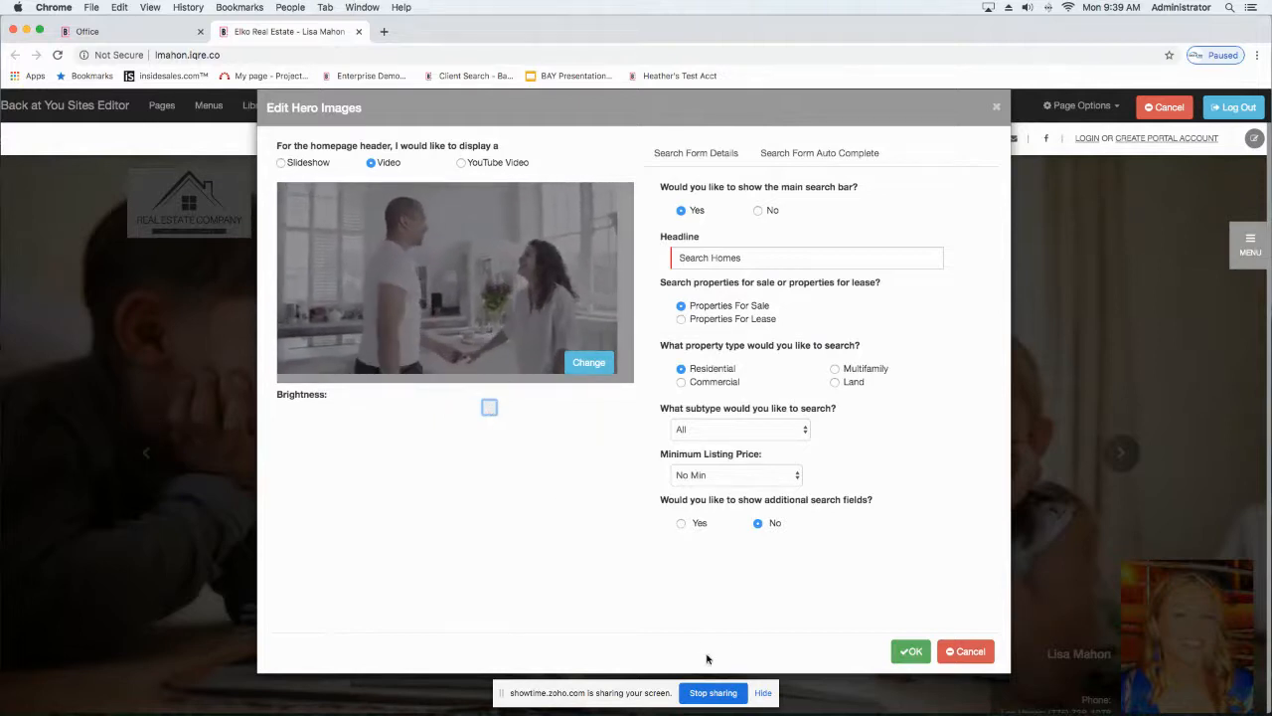
click(910, 652)
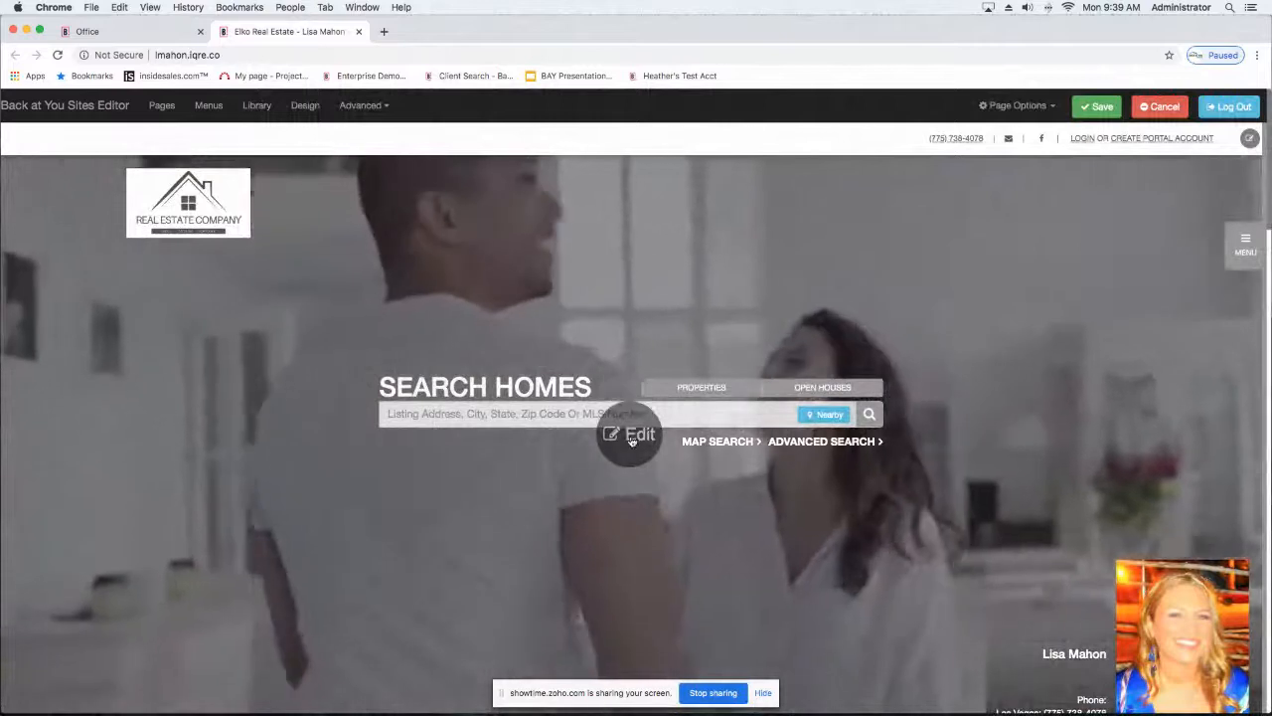
Step: Reopen the hero settings, switch the homepage header to YouTube Video with the existing video URL, and apply it
click(632, 437)
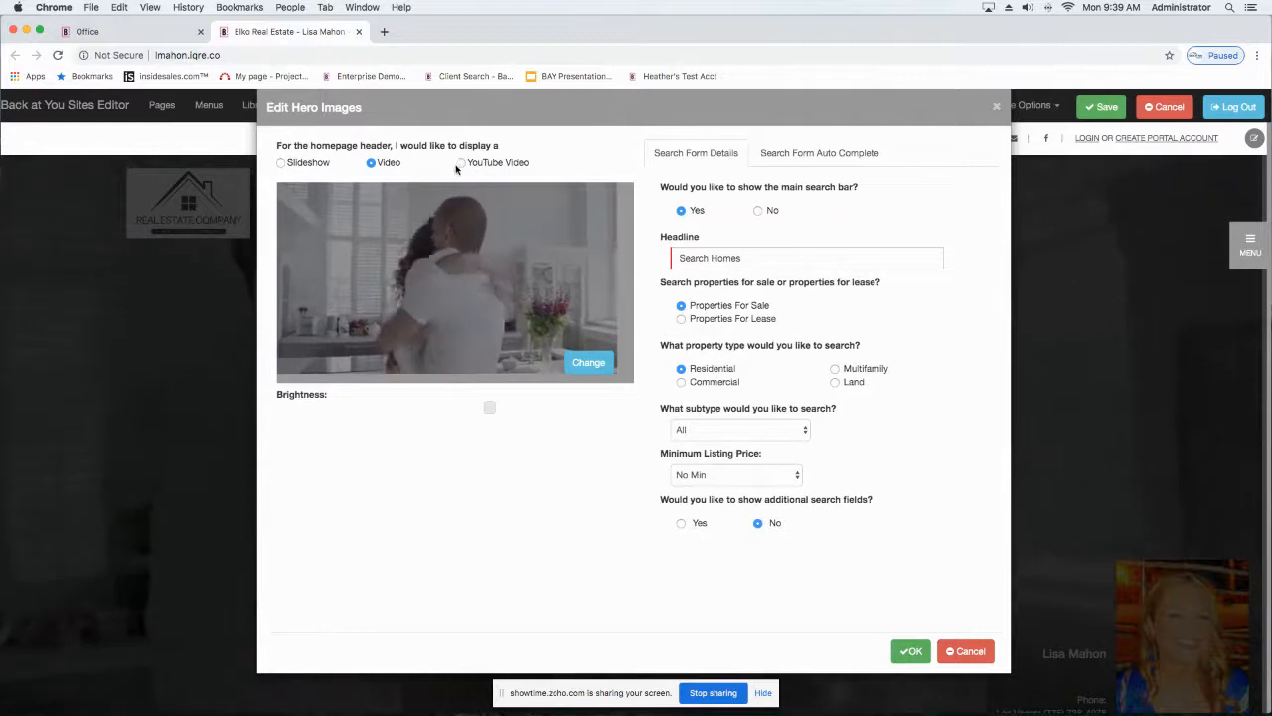
click(460, 163)
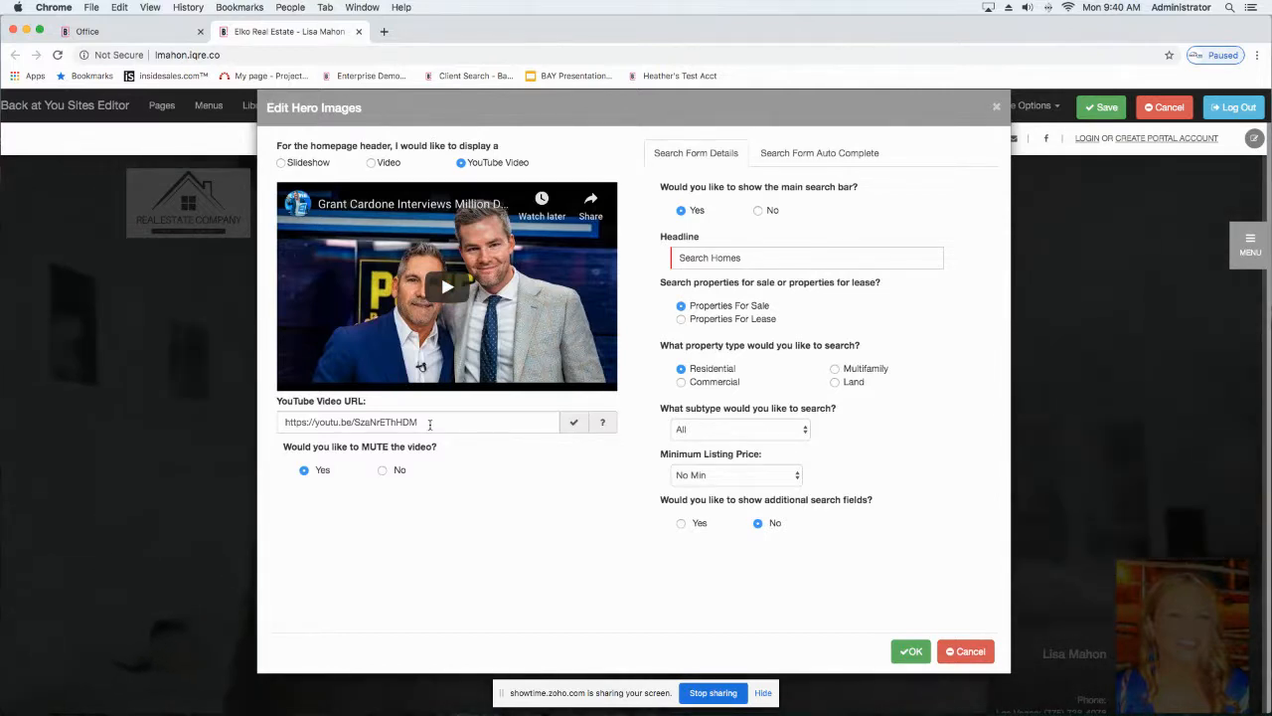
drag(438, 426, 281, 423)
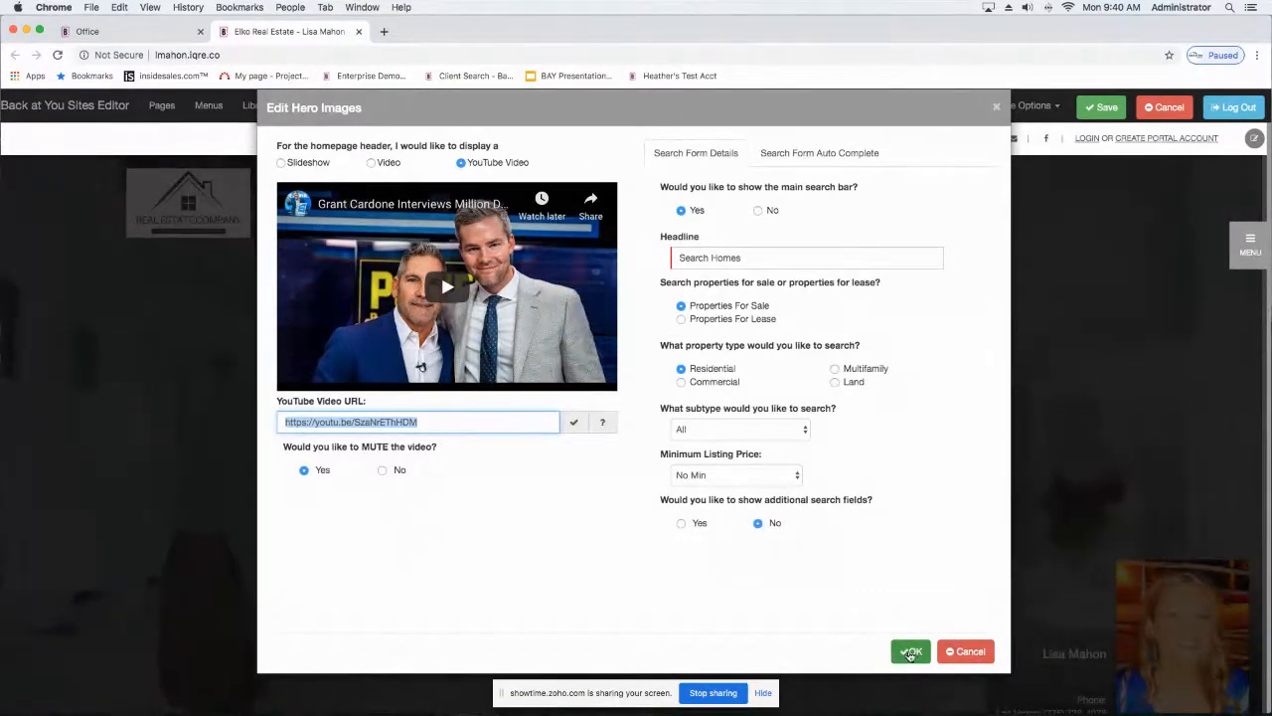
click(905, 653)
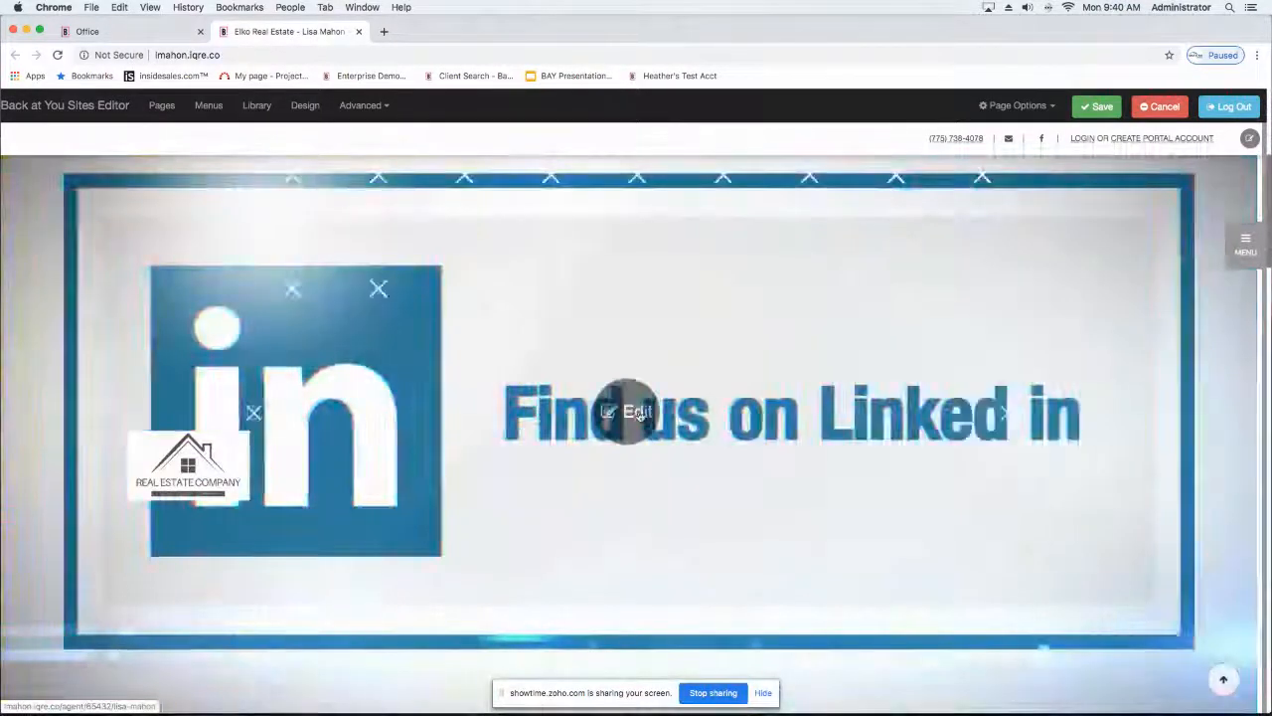
Step: Set the homepage header back to Slideshow in the hero settings and apply the change
click(637, 412)
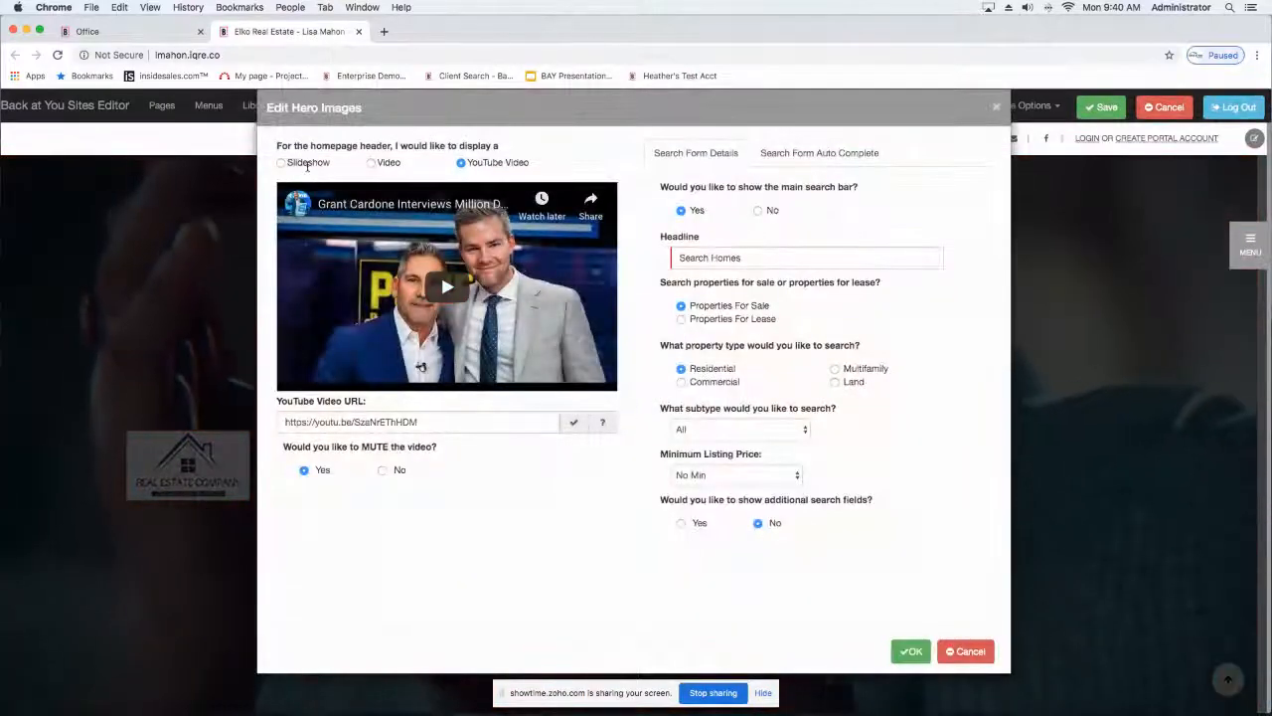
click(282, 163)
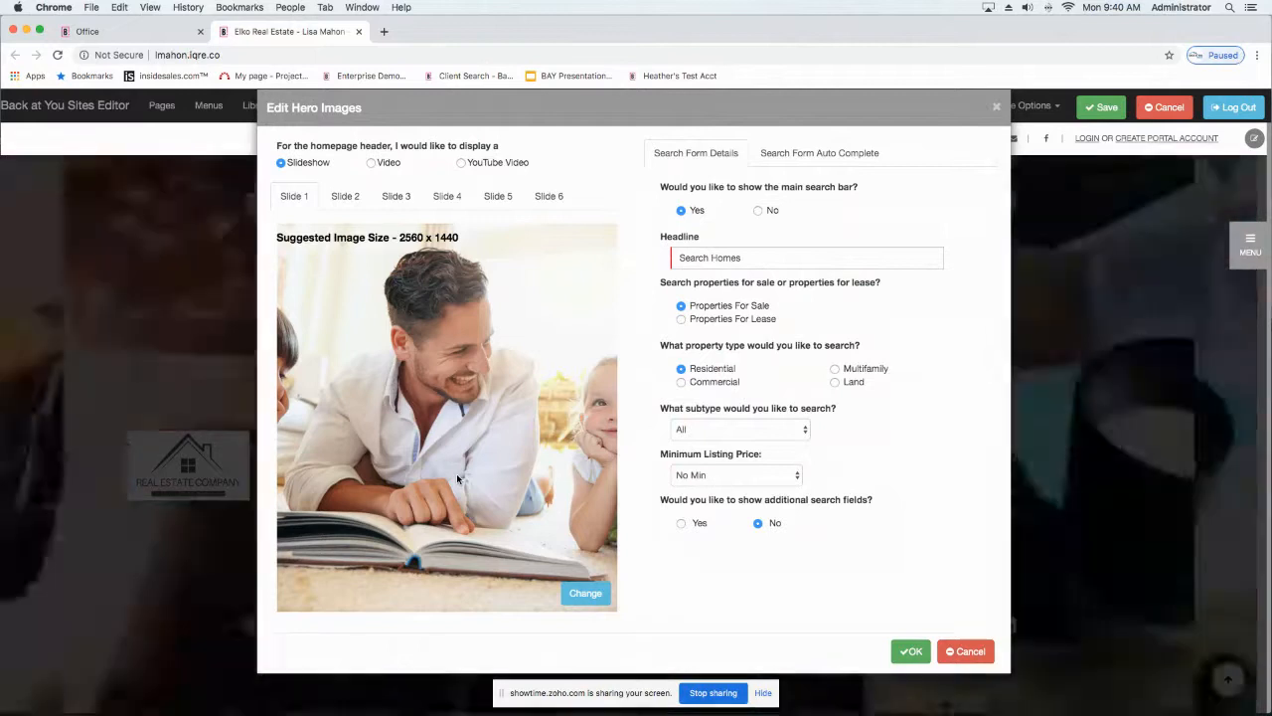
click(911, 652)
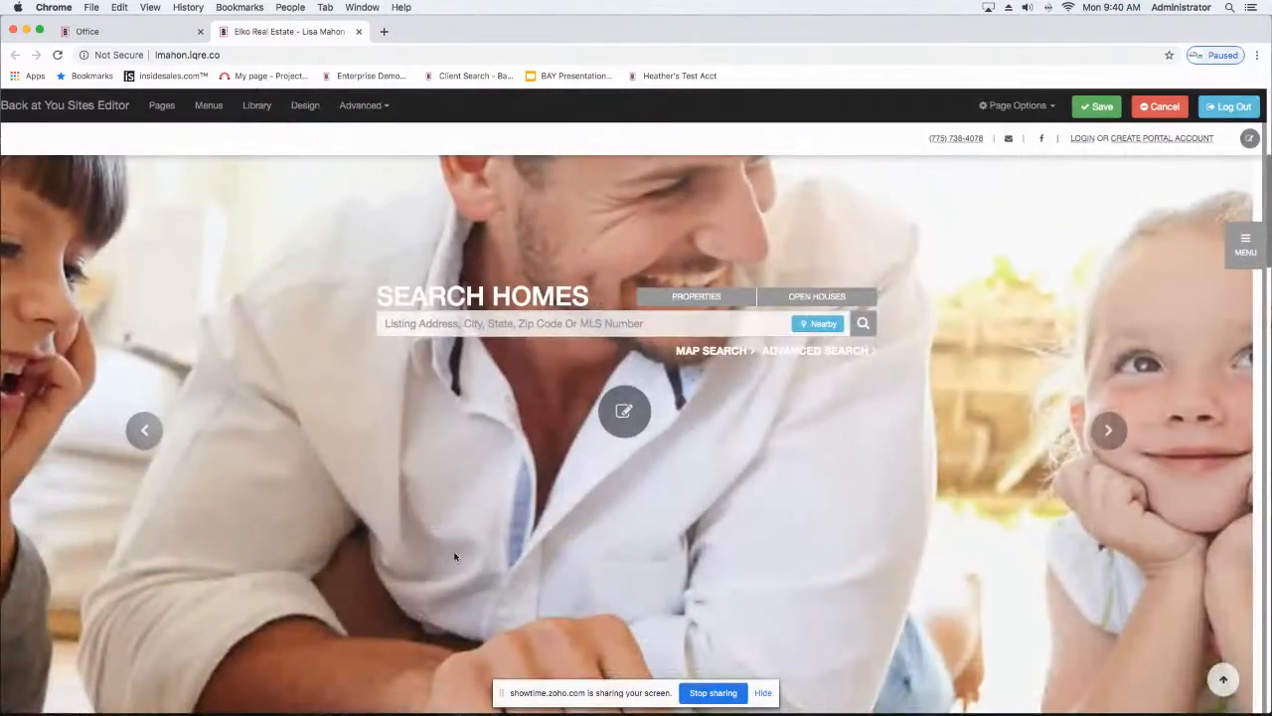
Step: Set the hero search form's headline to "Find Your Dream Home", keep the subtype at All, and apply the hero settings
click(634, 410)
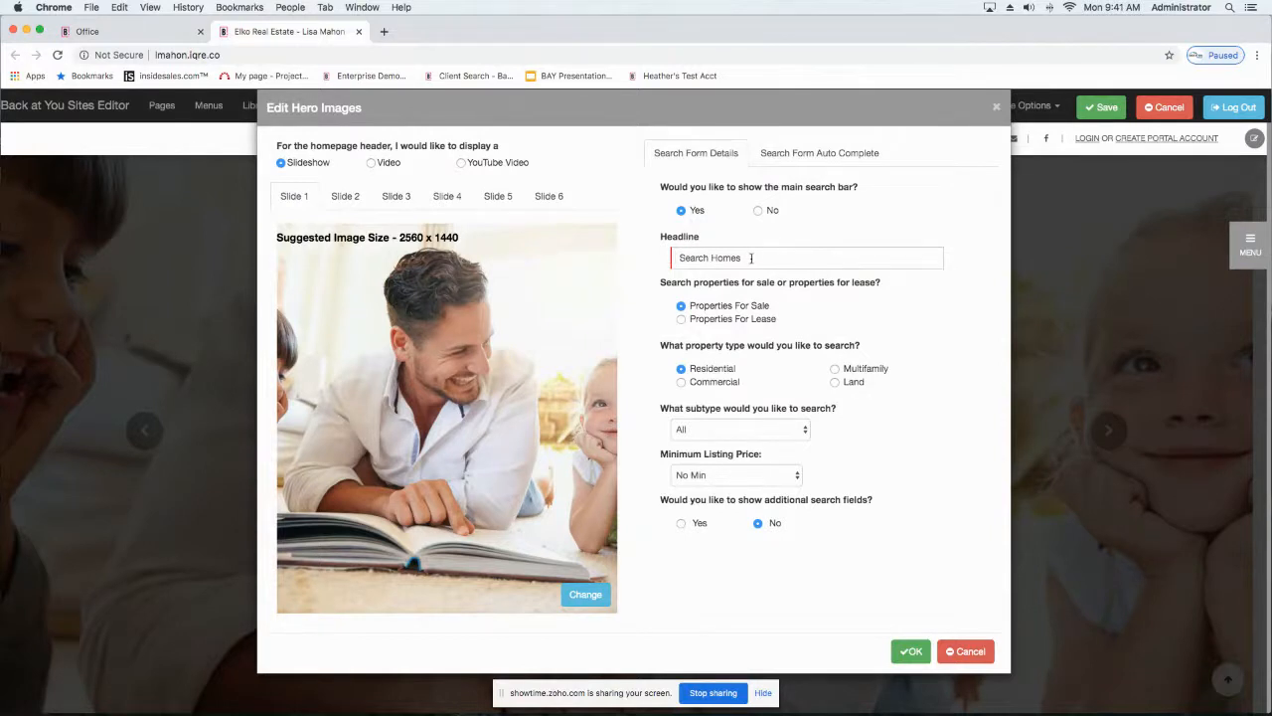
drag(753, 260, 661, 259)
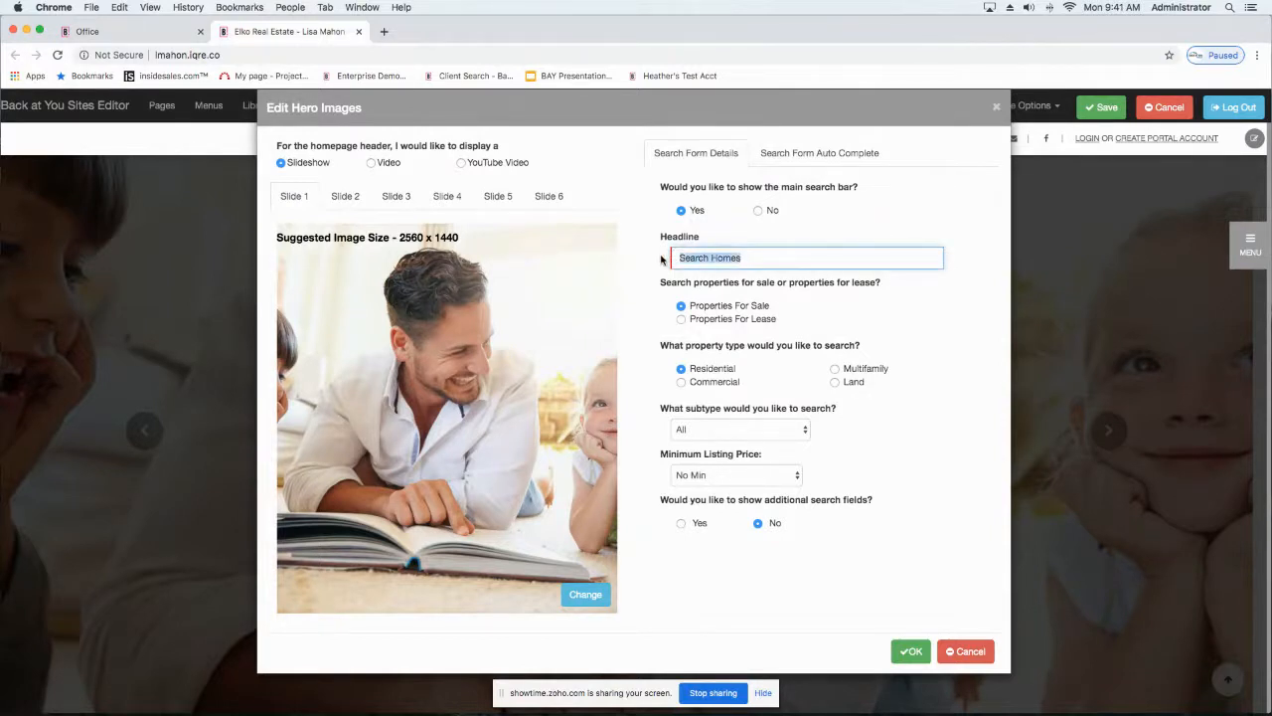
text(Find Your Drea)
text(meome)
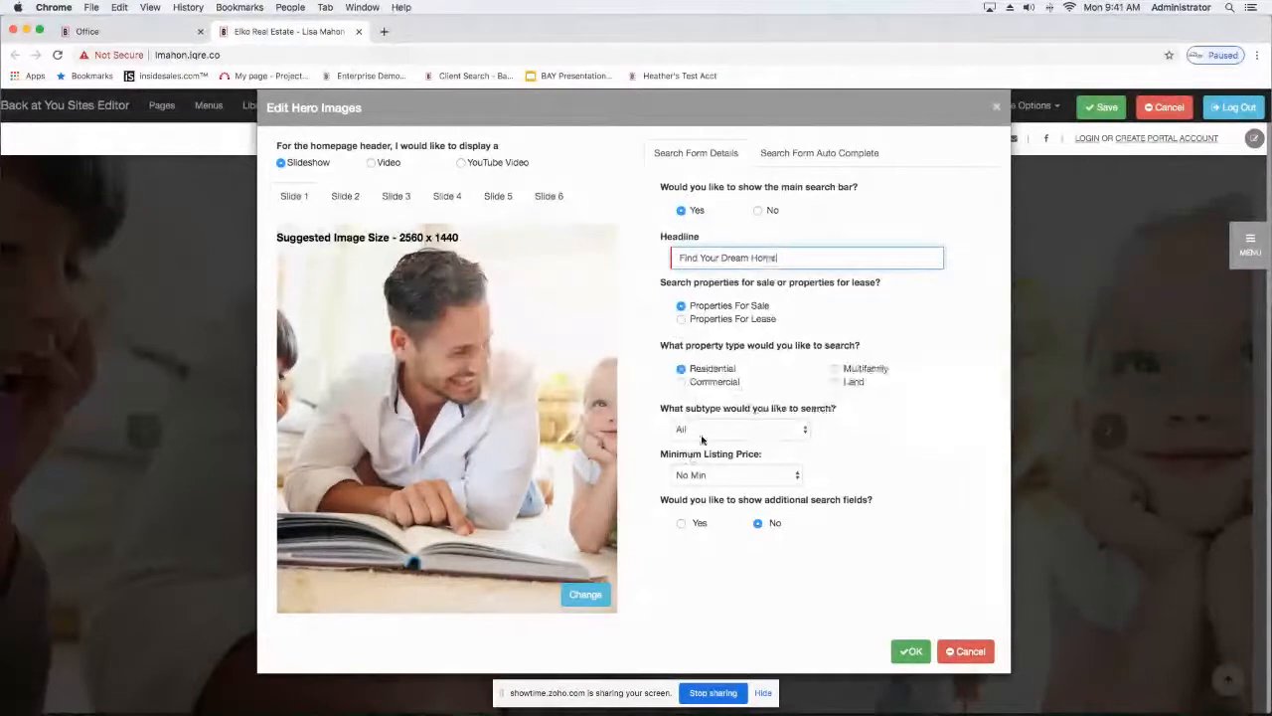
click(702, 433)
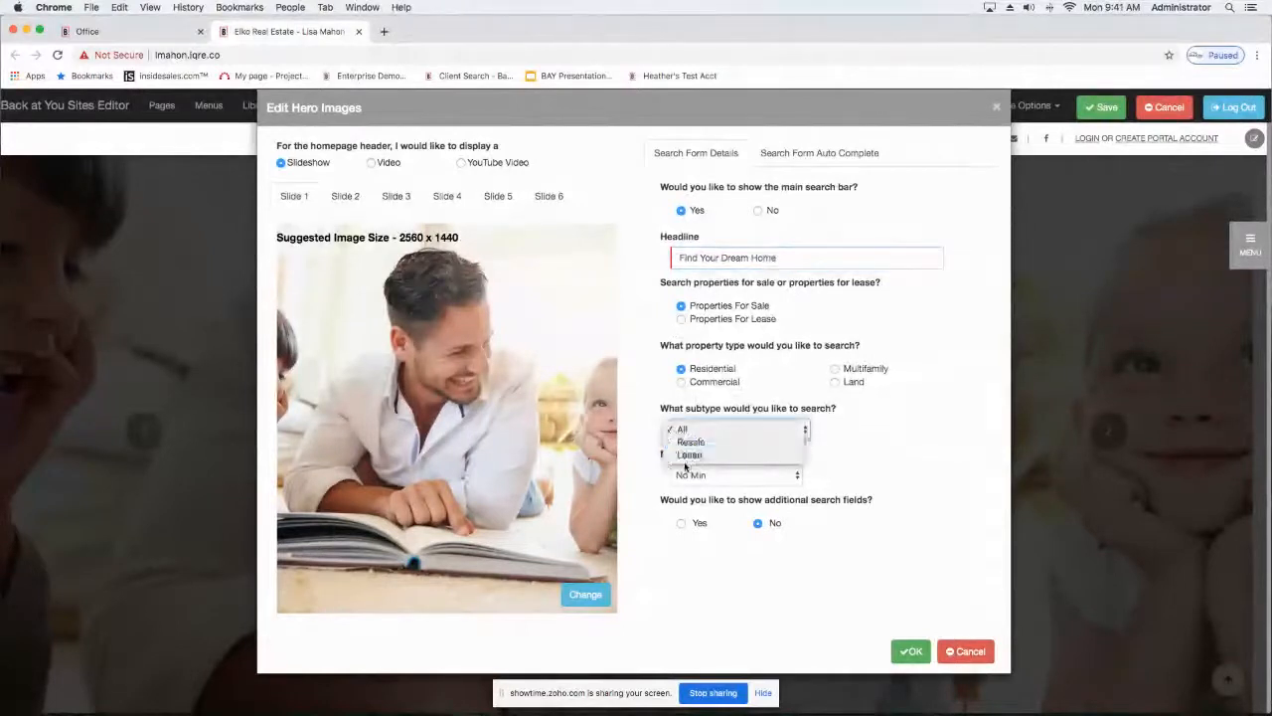
click(681, 433)
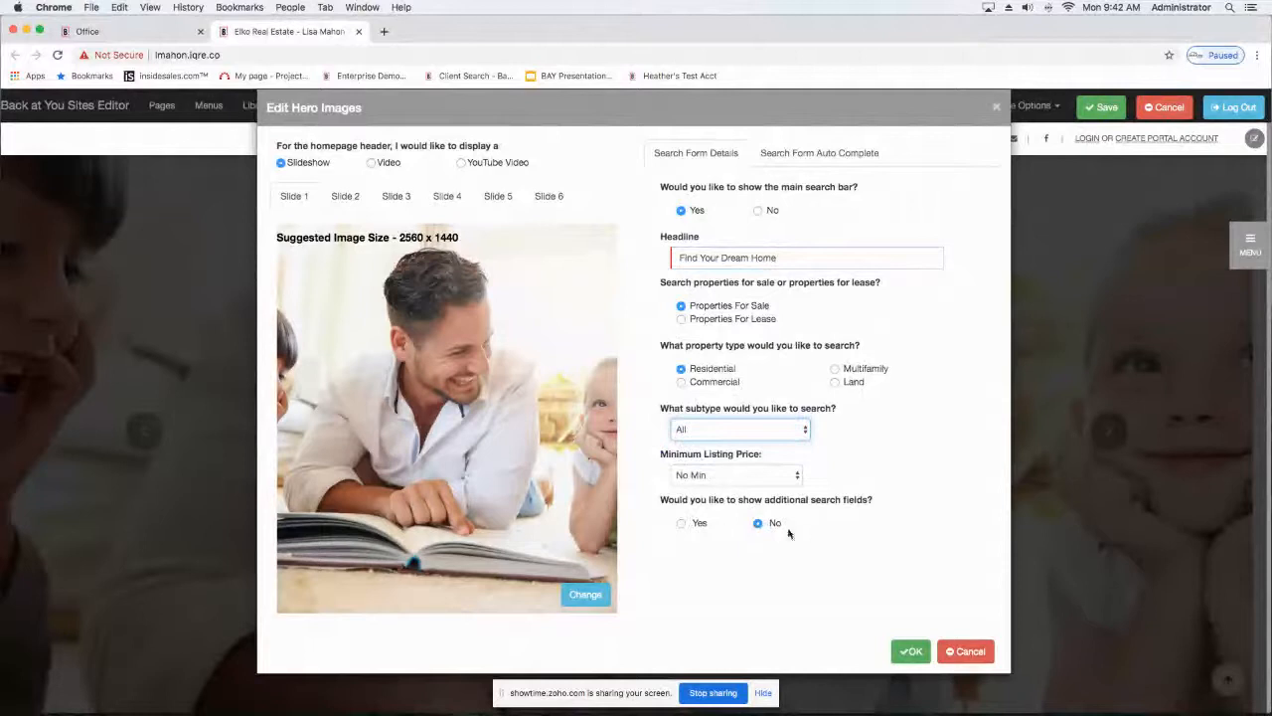
click(912, 653)
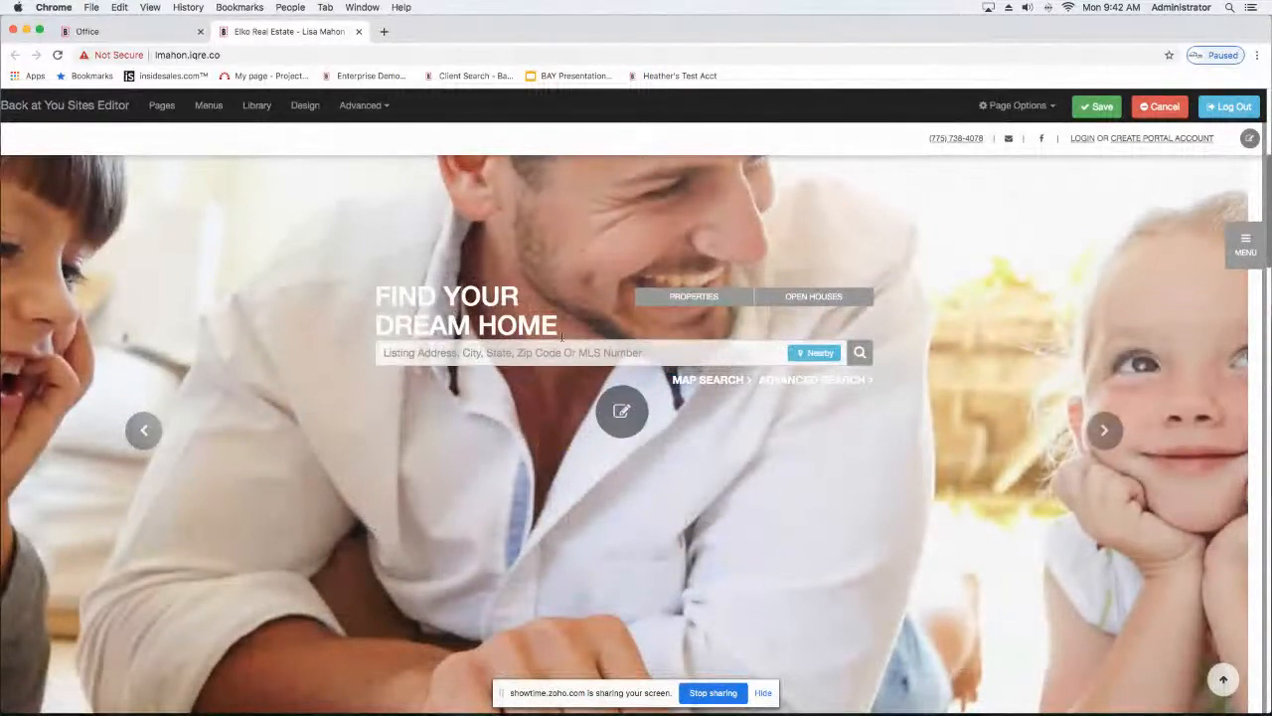
Step: Replace the Home Begins Here panel's background with the ocean waves sunset picture from My Images
scroll(437, 318, down, 1)
scroll(437, 317, down, 3)
scroll(437, 317, up, 5)
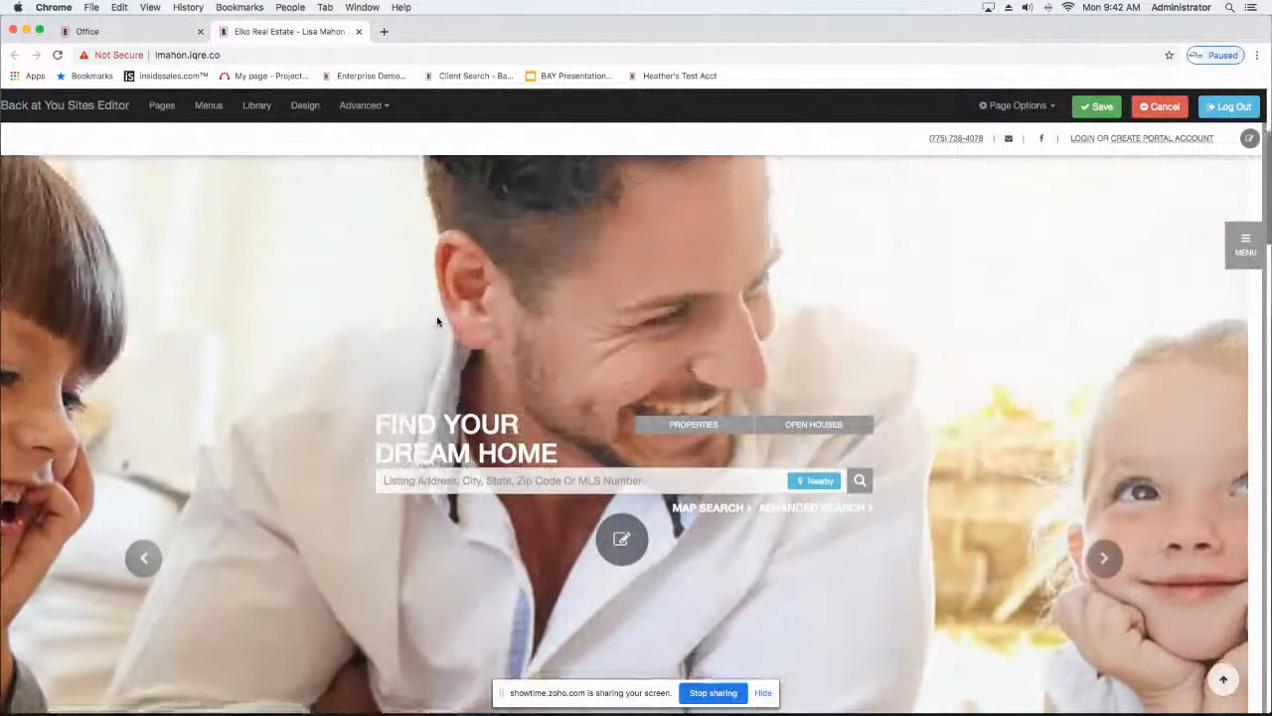
scroll(437, 321, down, 10)
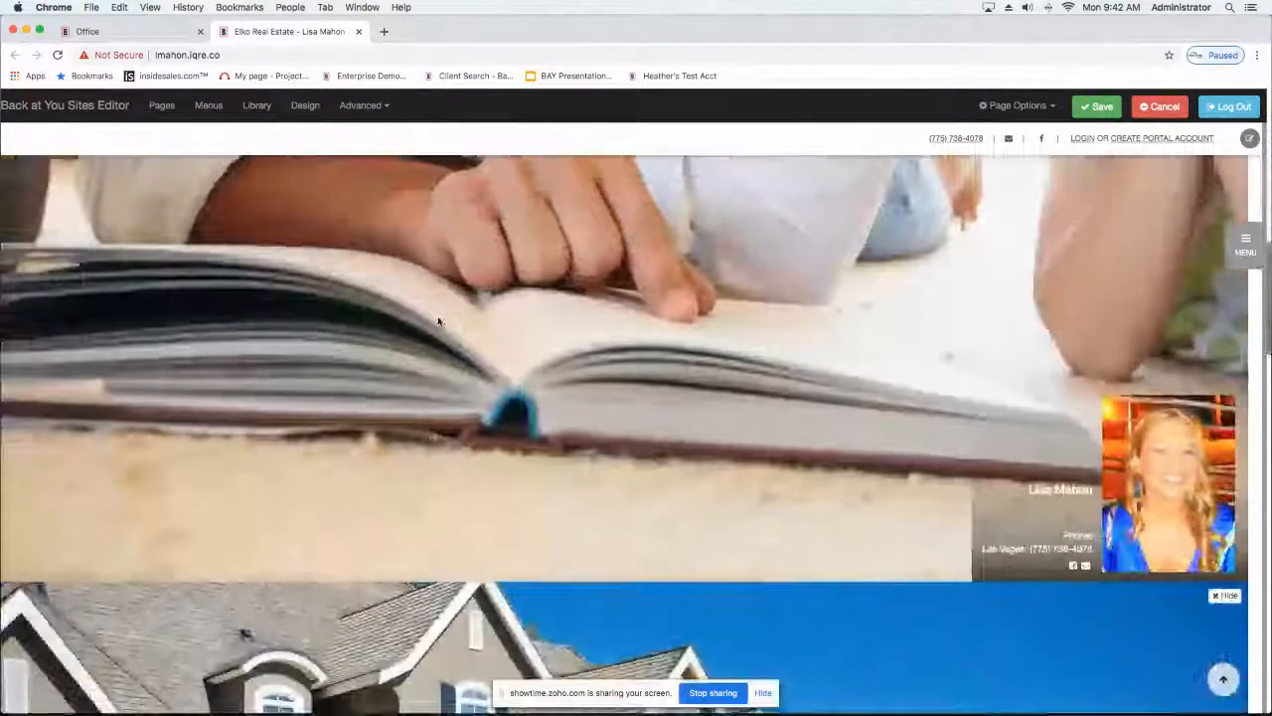
scroll(439, 321, down, 5)
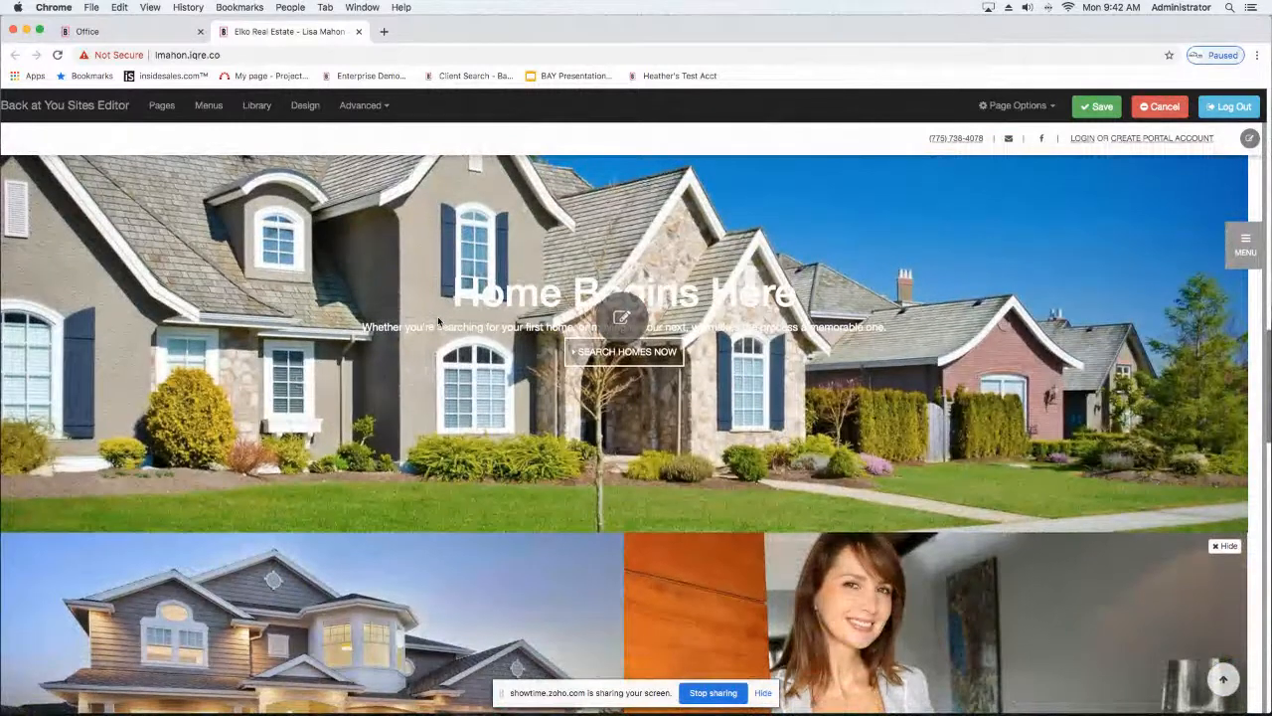
click(615, 318)
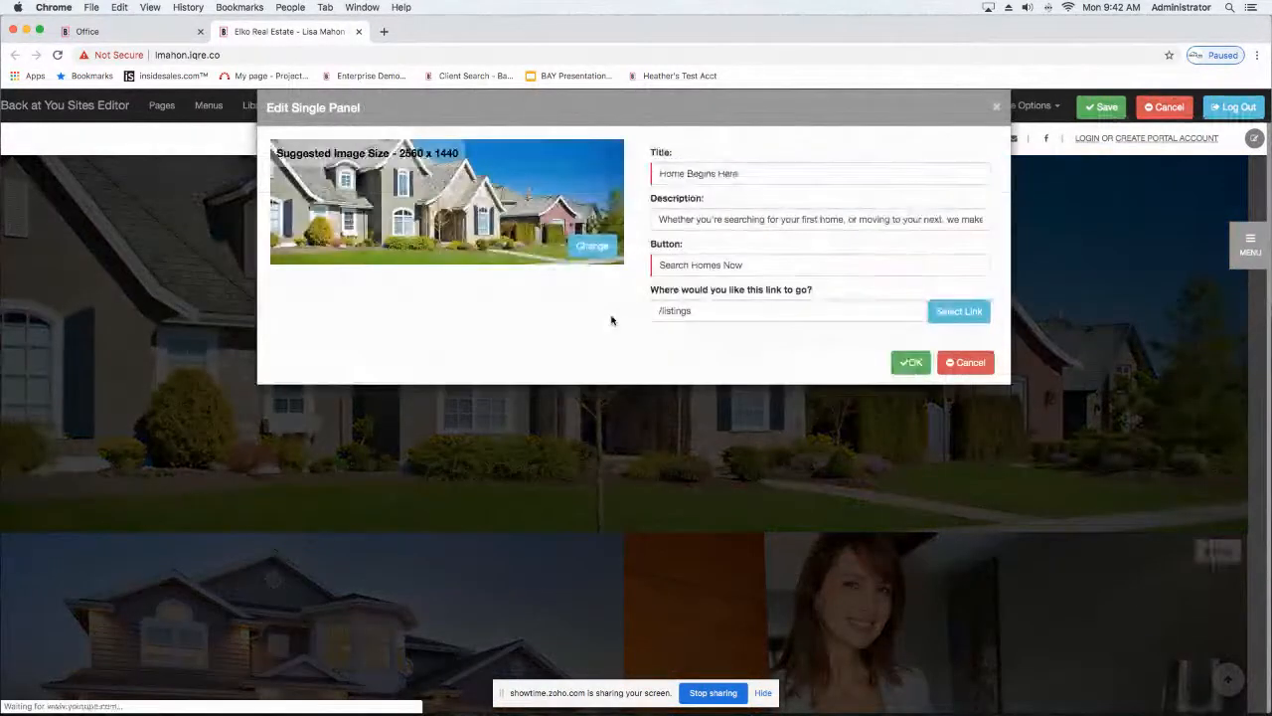
click(596, 248)
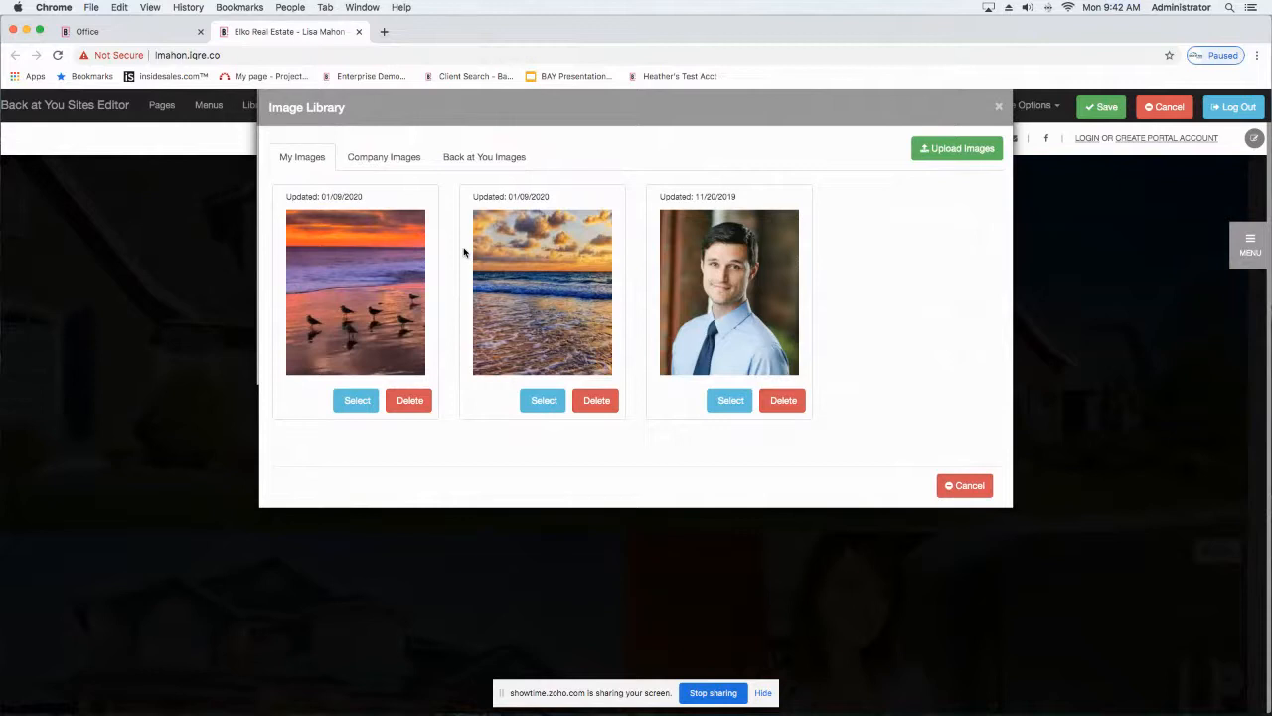
click(937, 150)
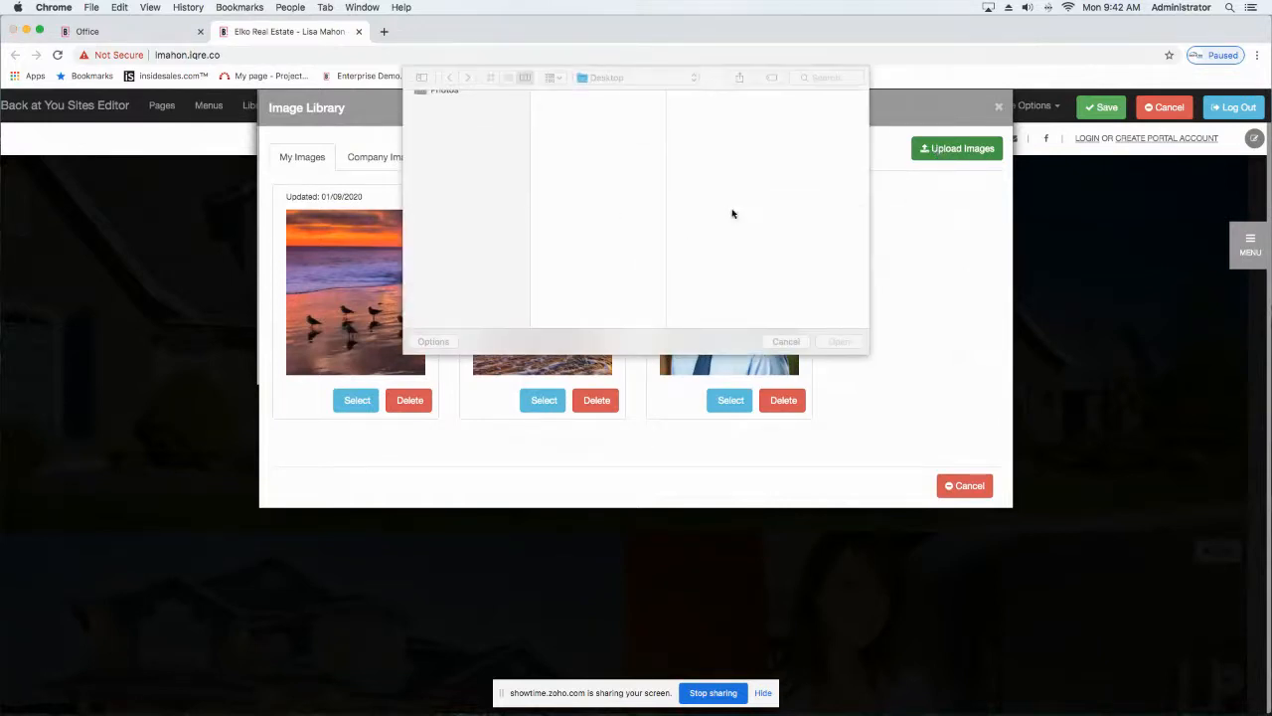
click(786, 342)
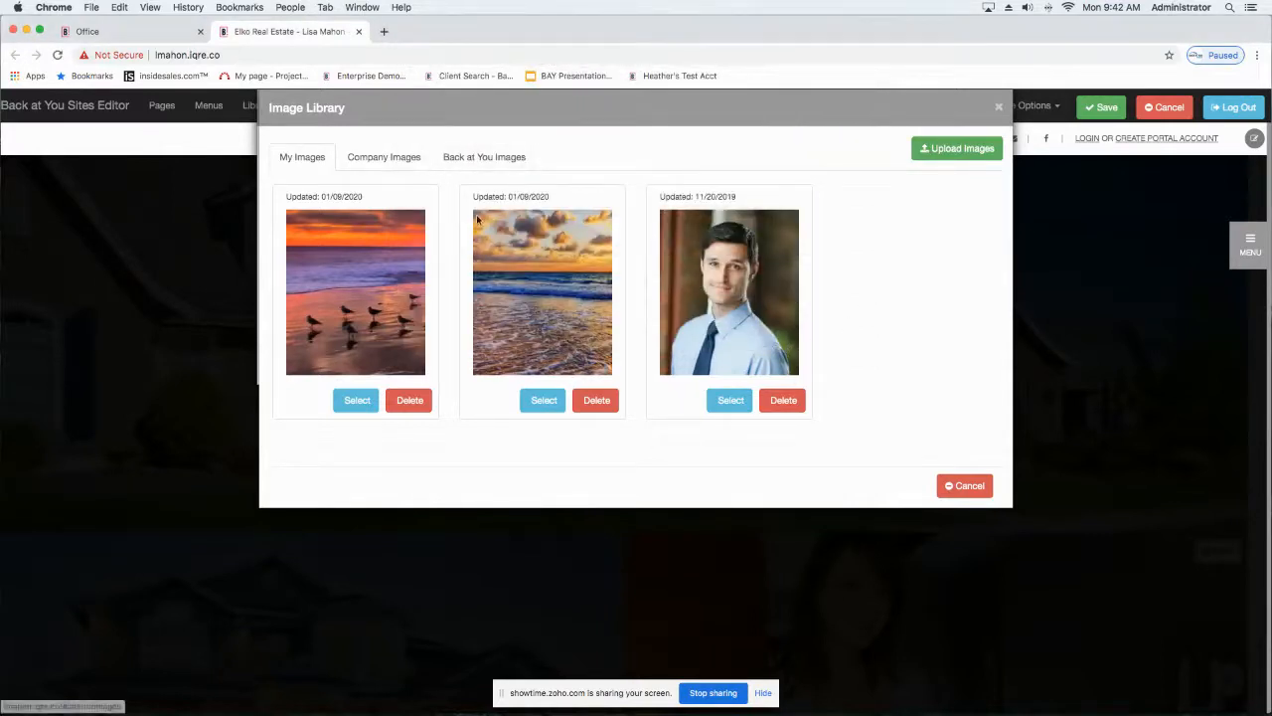
click(544, 402)
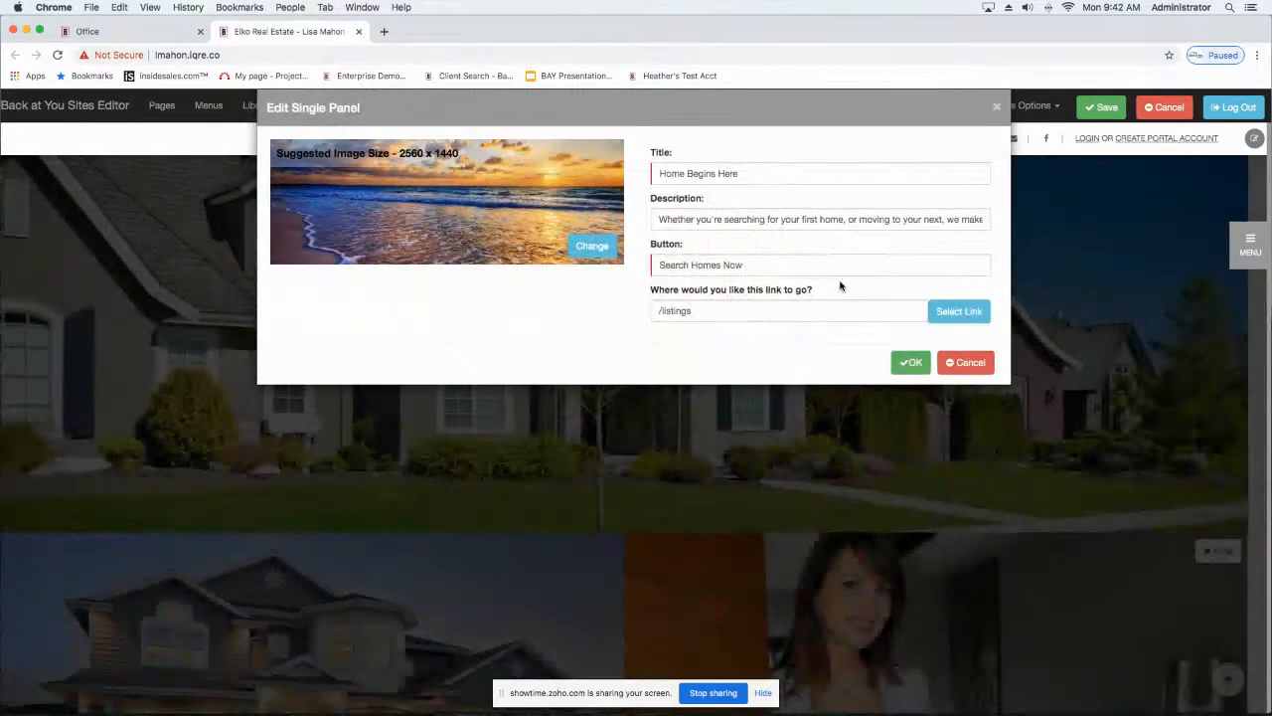
Step: Link the panel's Search Homes Now button to the info page and apply the panel settings
double_click(767, 173)
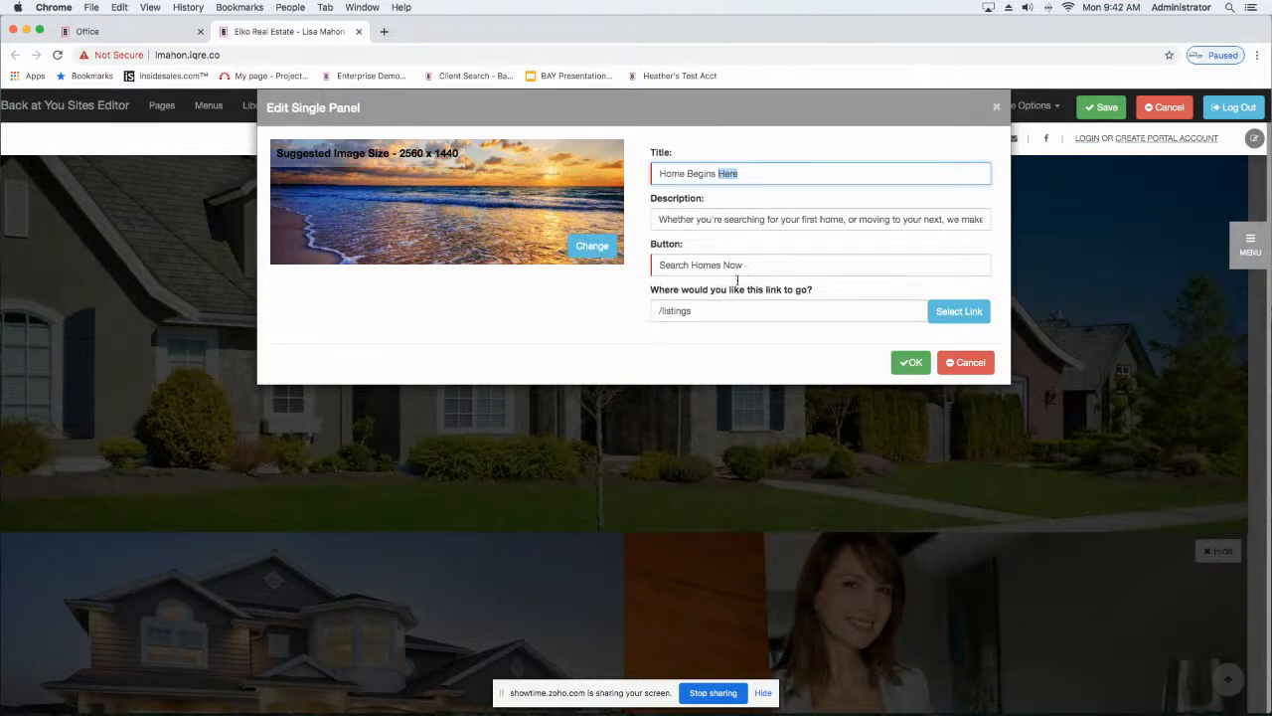
click(959, 311)
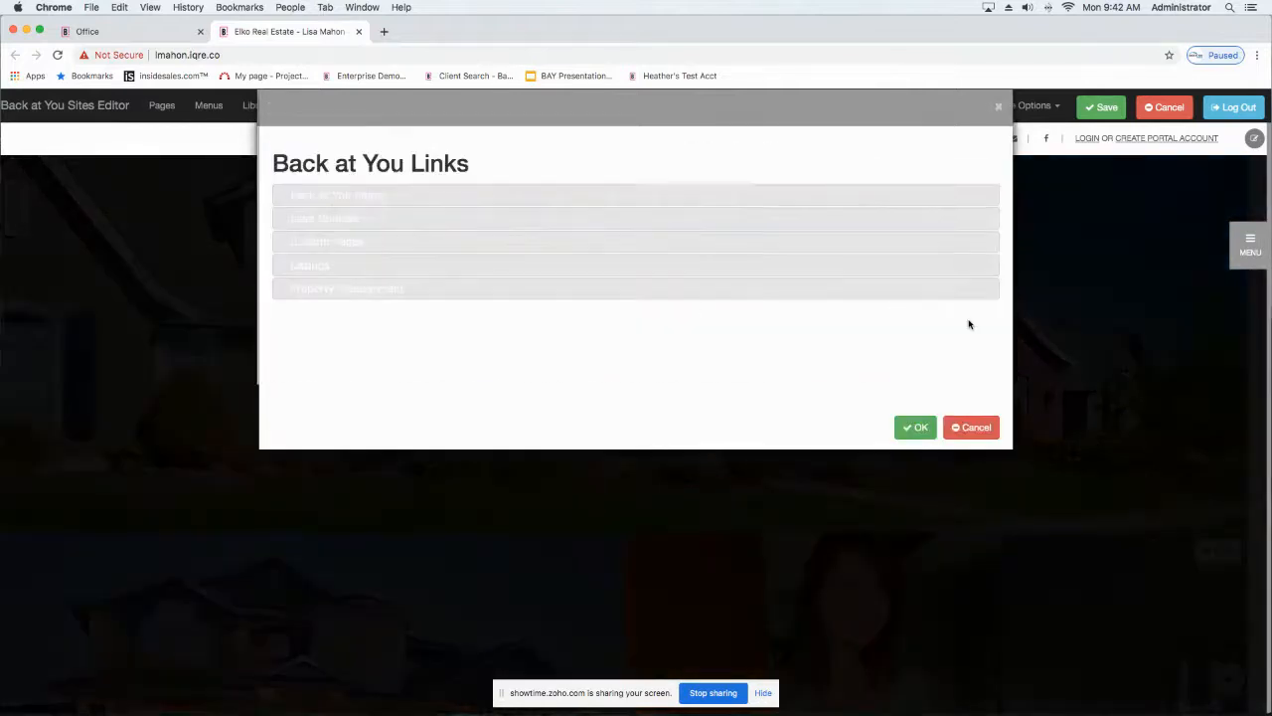
click(295, 245)
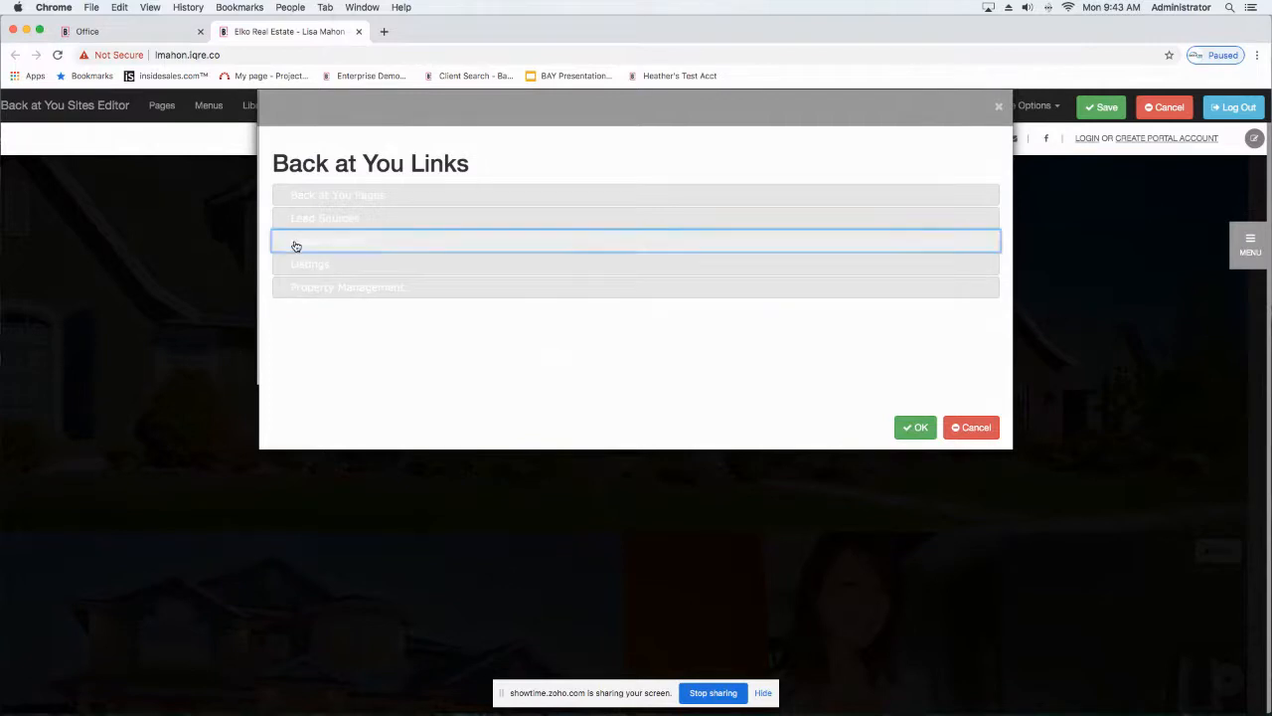
click(519, 277)
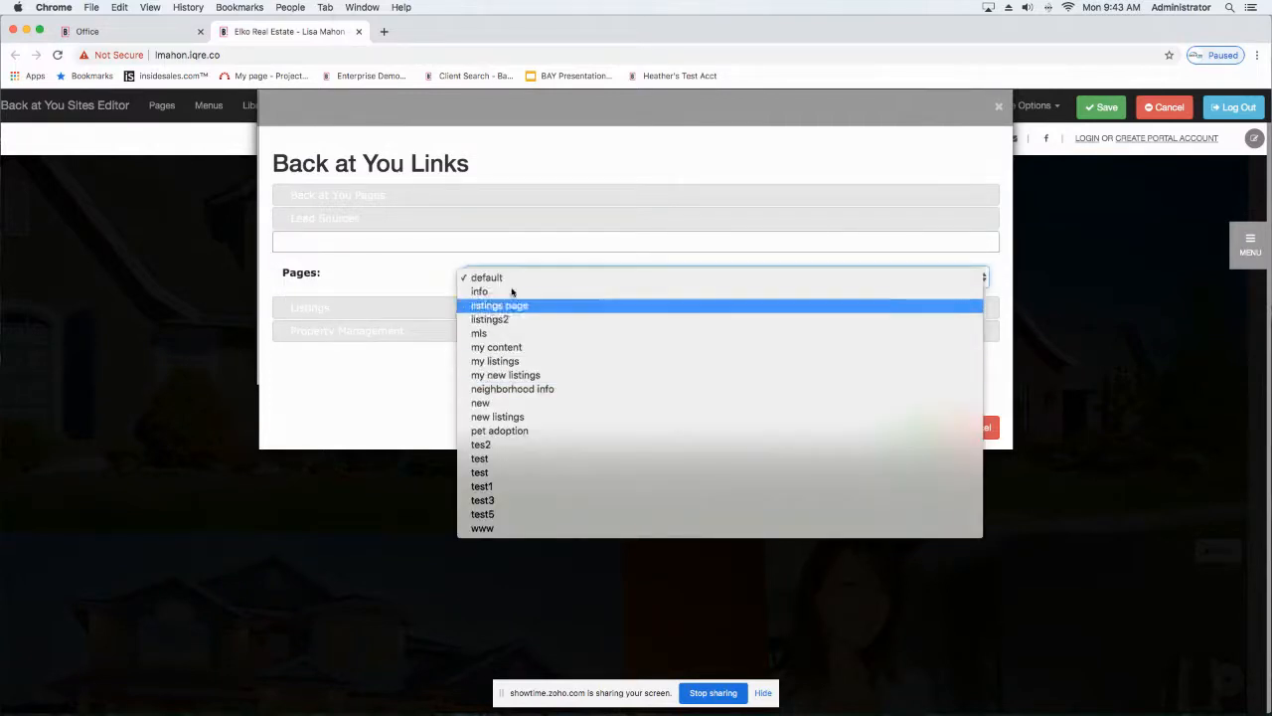
click(515, 291)
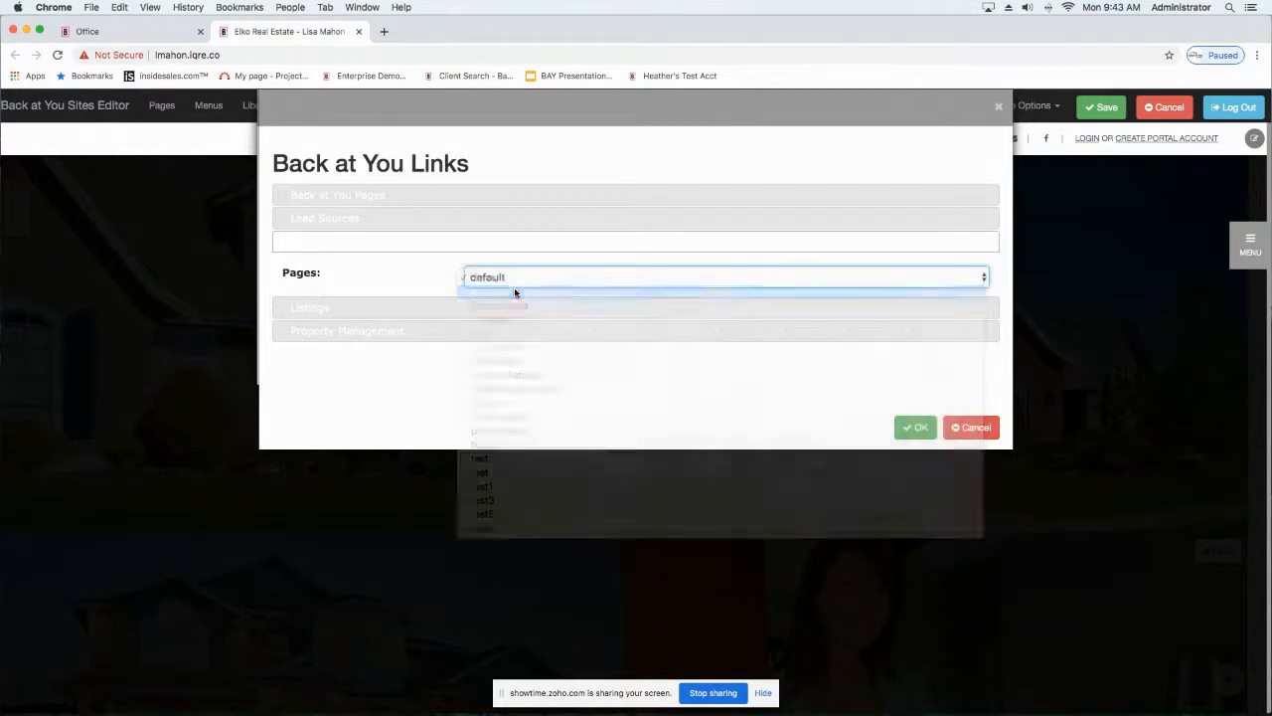
click(914, 430)
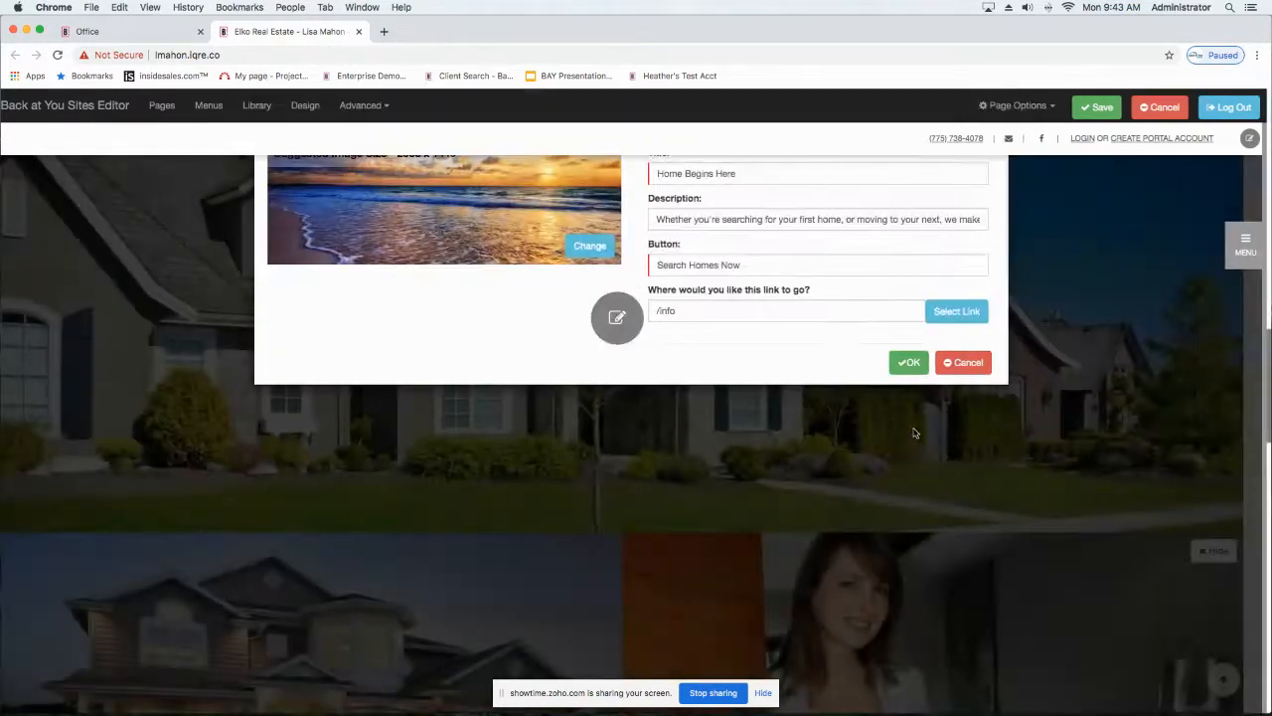
click(912, 364)
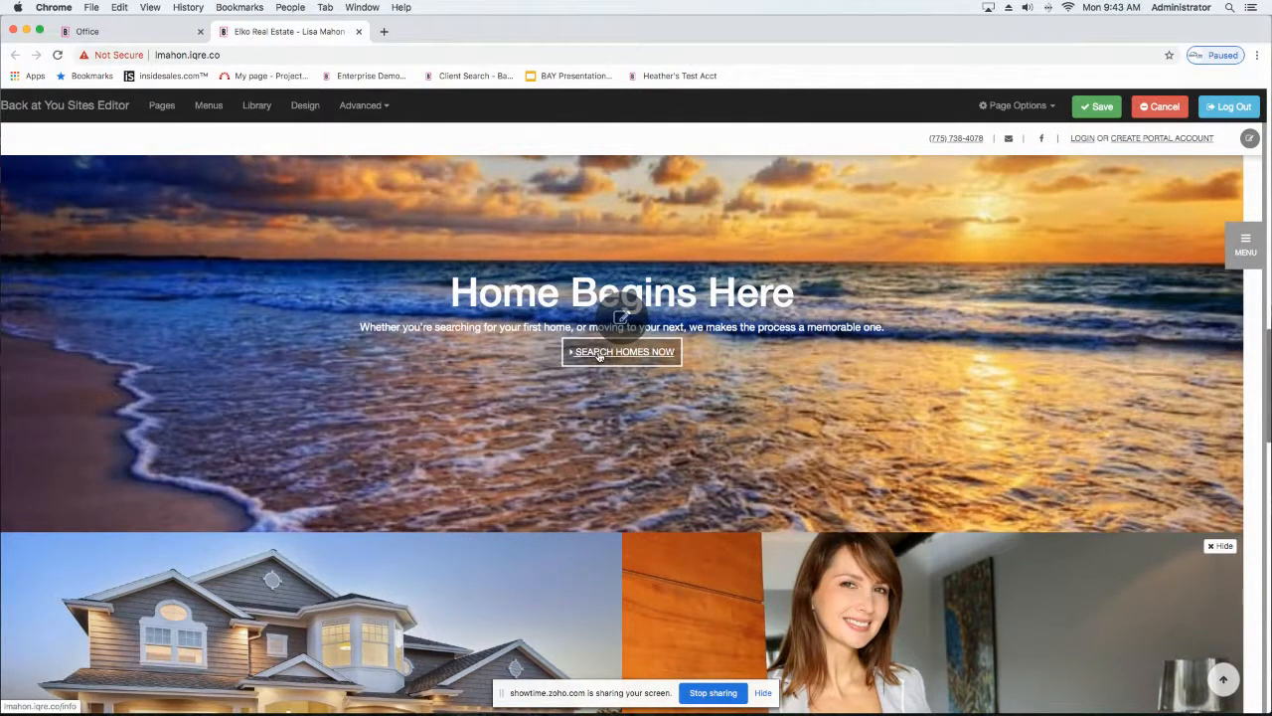
Step: Try to save the homepage edits and reapply the Home Begins Here panel settings
scroll(599, 355, up, 1)
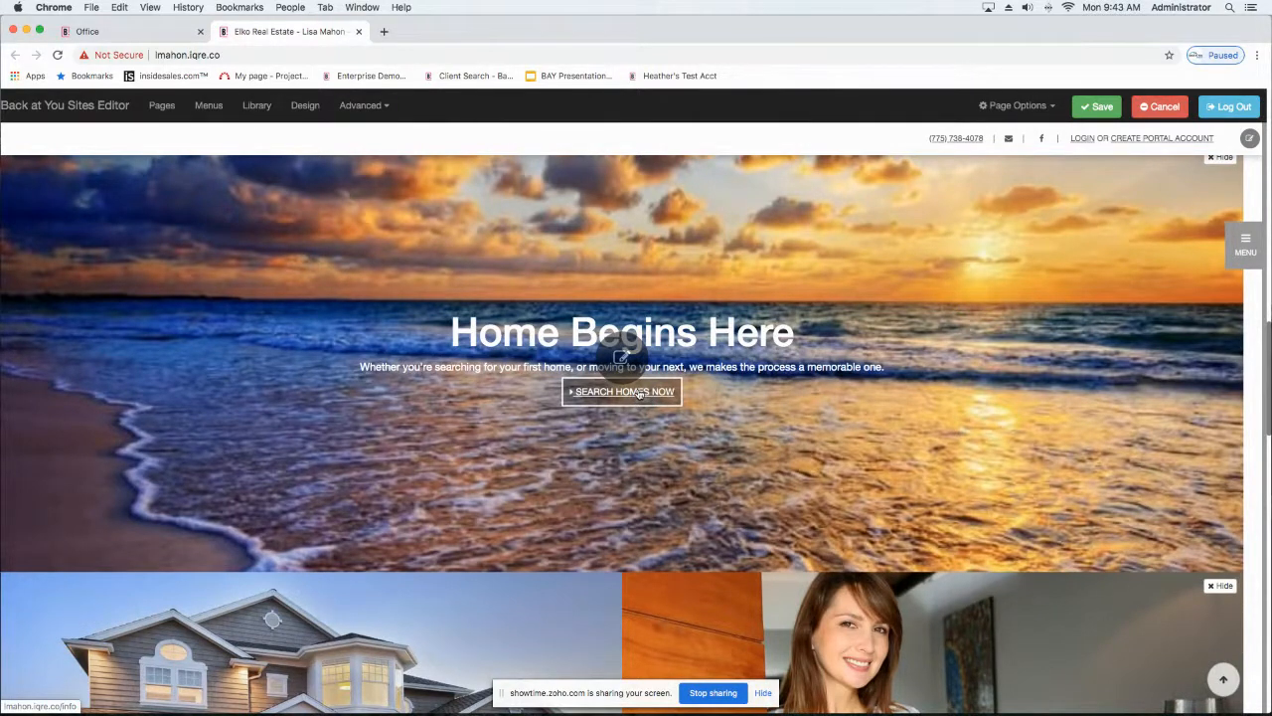
scroll(639, 394, up, 2)
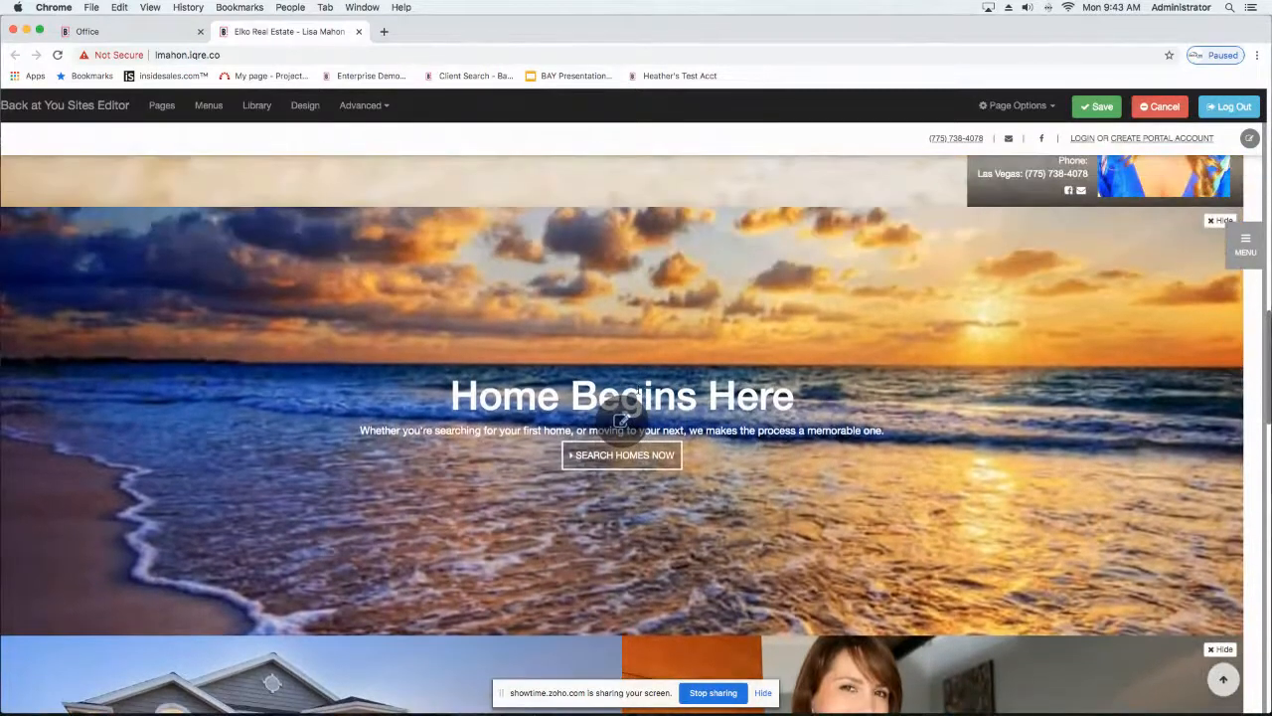
click(1096, 107)
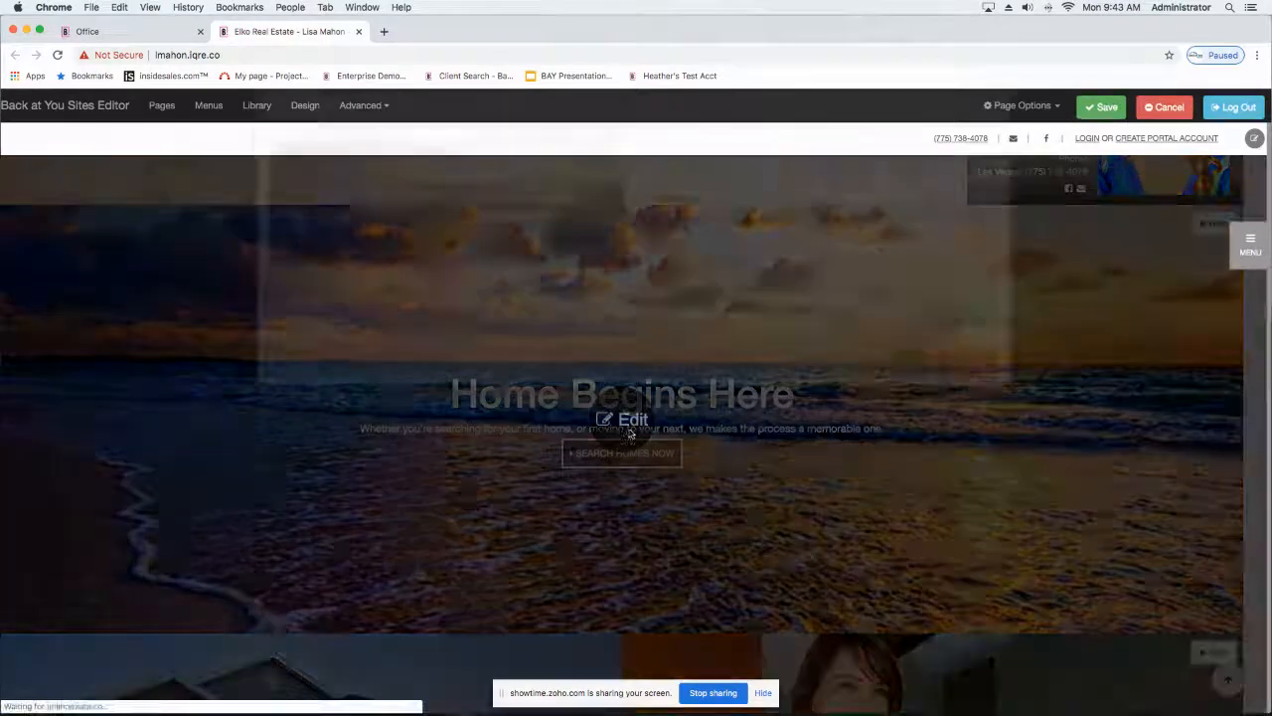
click(908, 360)
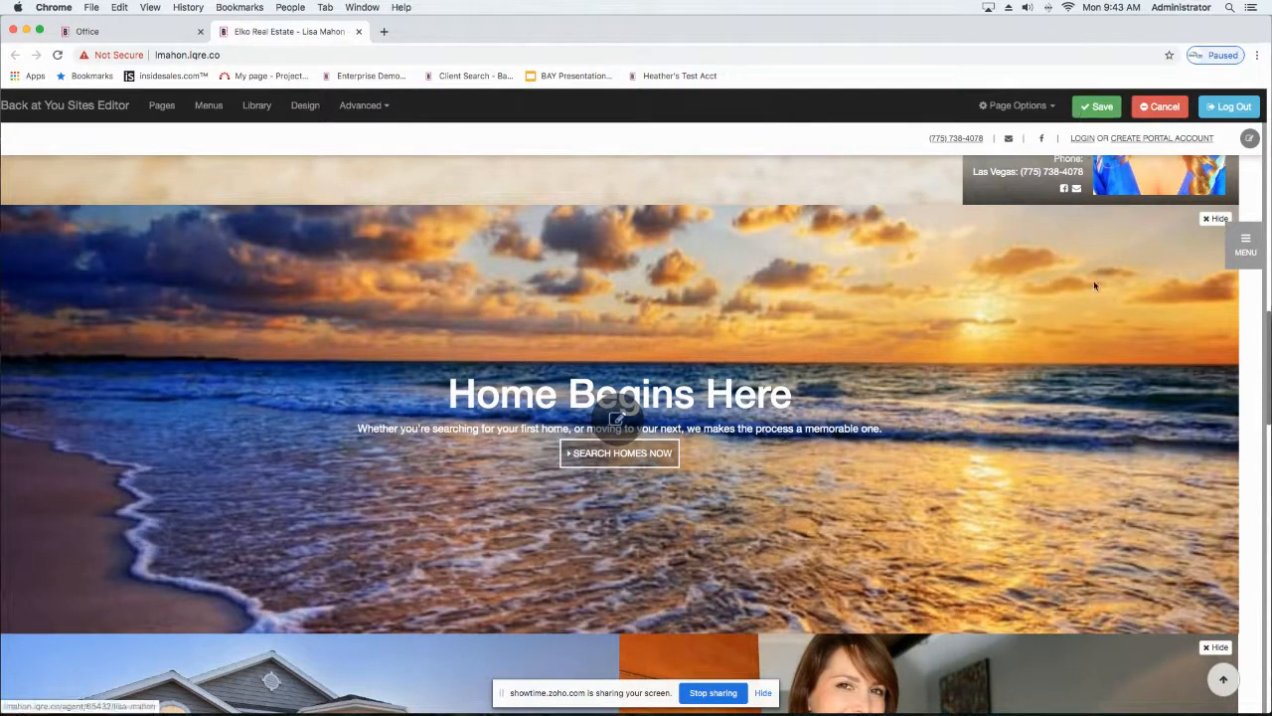
Step: Reload the homepage, check its hero section, and put the page back into edit mode
scroll(1088, 284, down, 3)
scroll(1076, 285, up, 2)
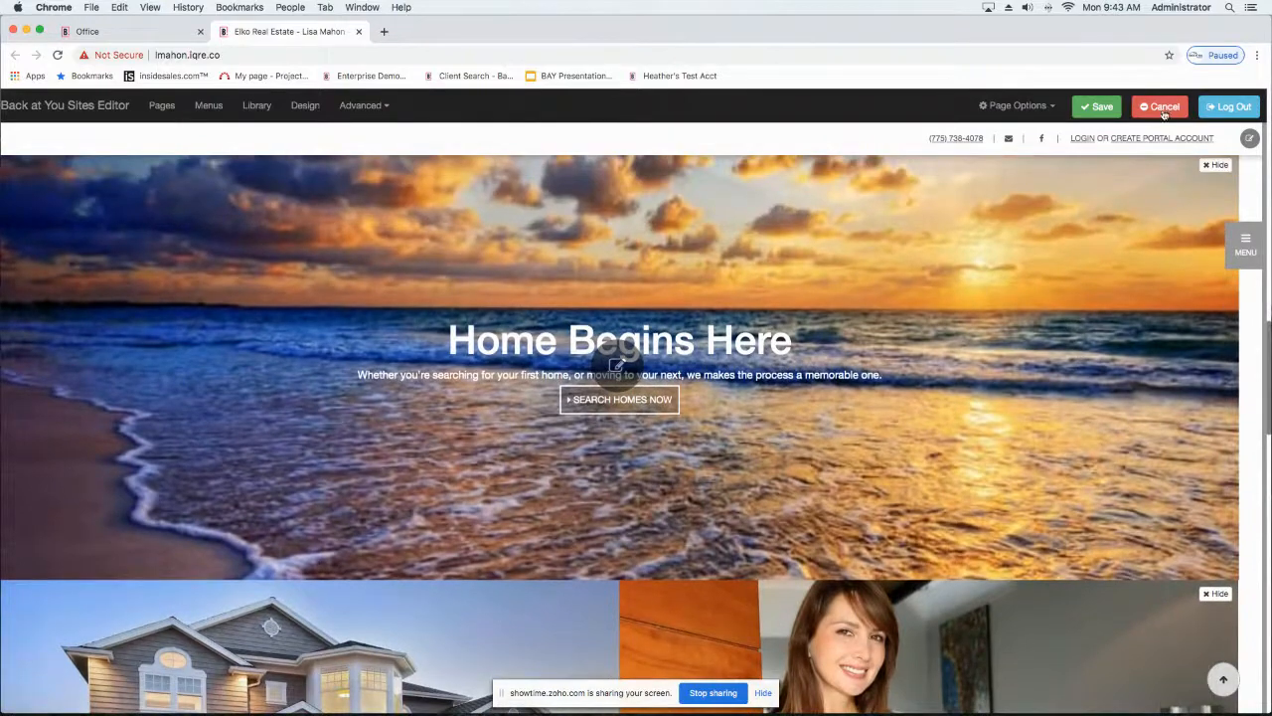
click(57, 55)
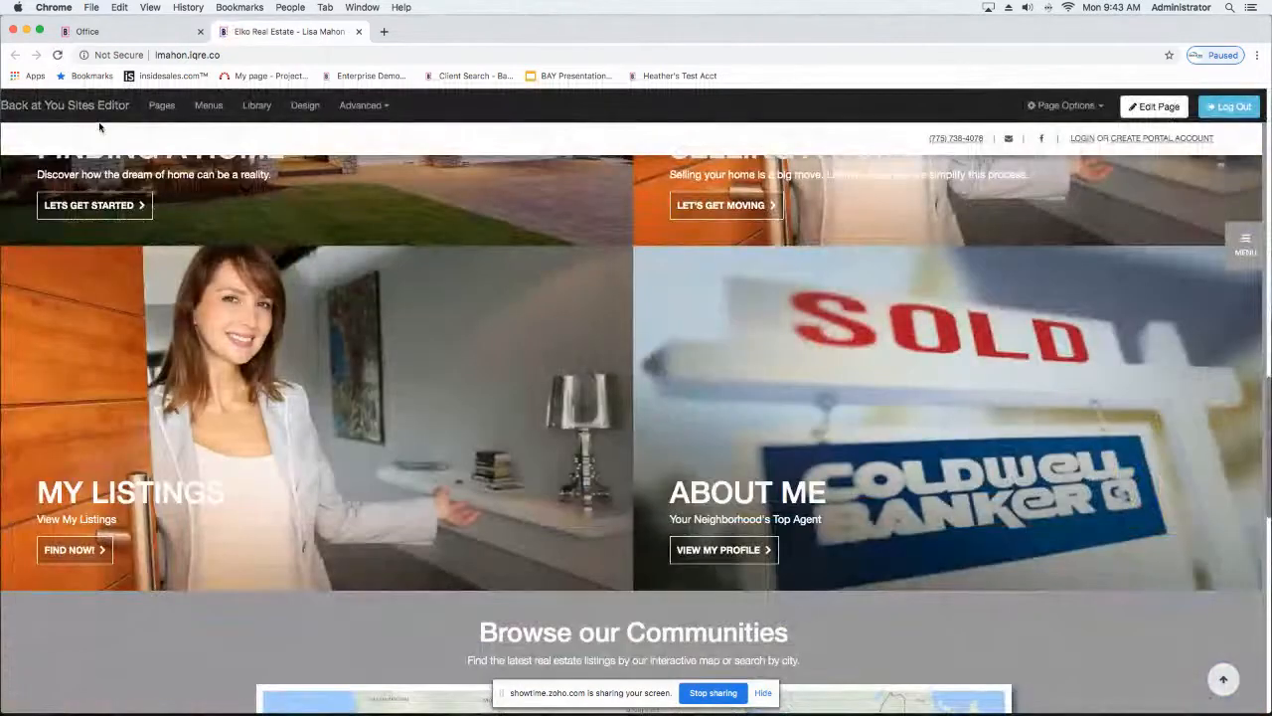
scroll(105, 181, up, 15)
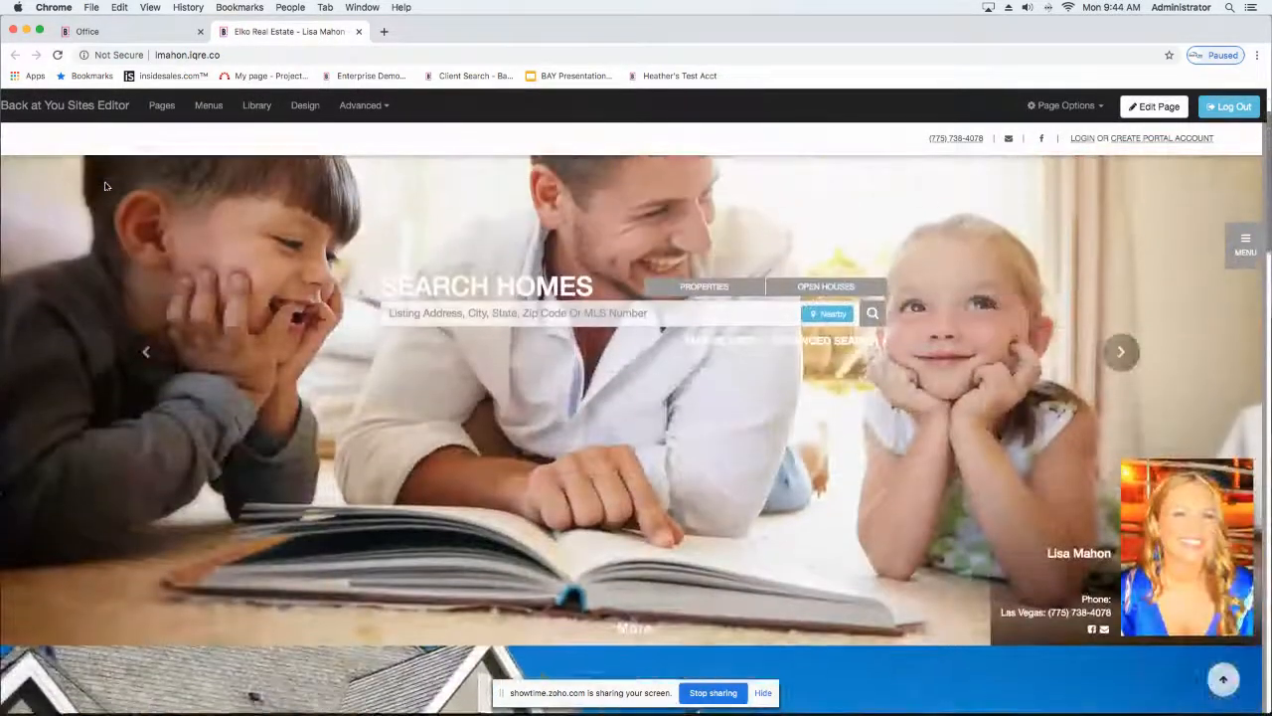
scroll(105, 184, up, 2)
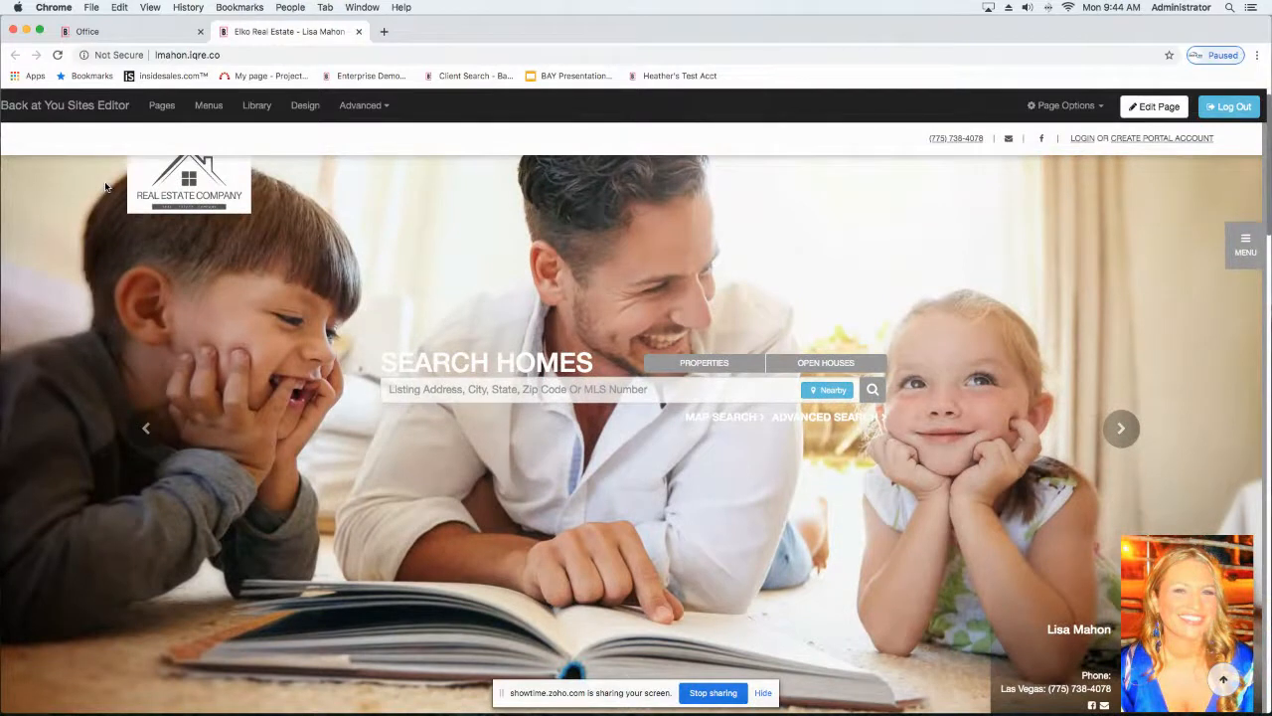
click(1152, 106)
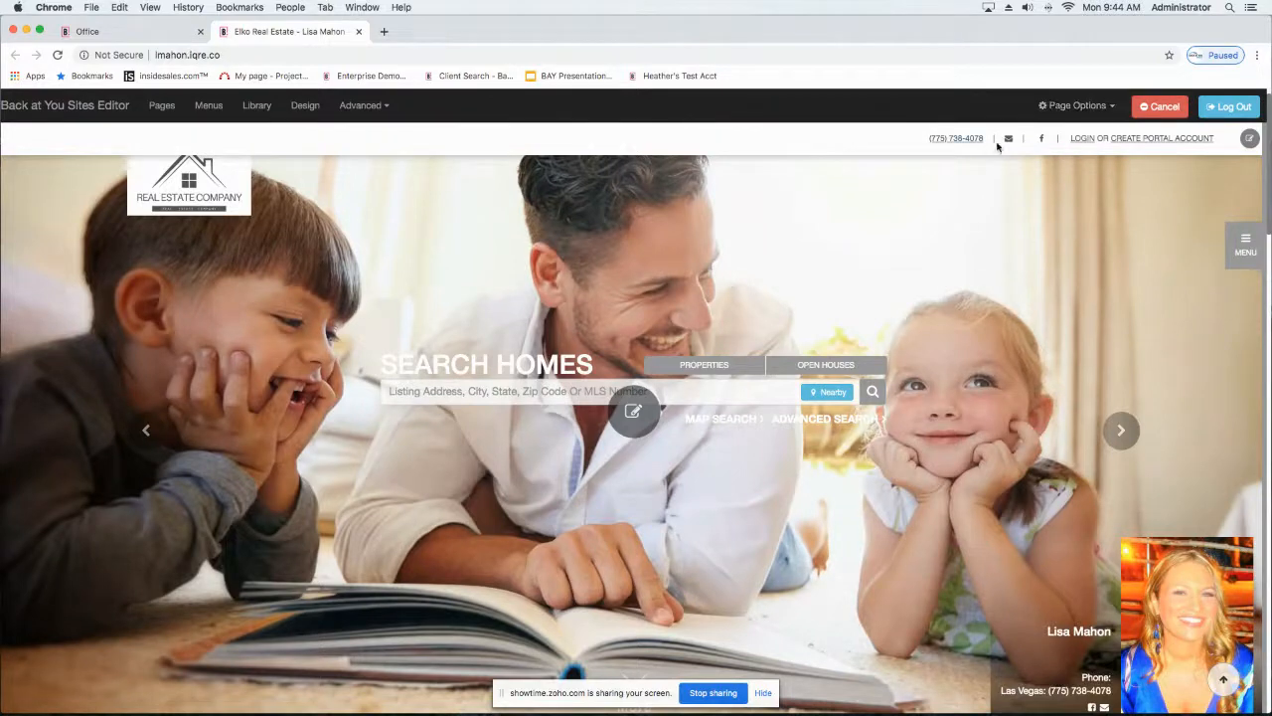
Step: Examine the homepage's sections from the hero through the Home Begins Here panel and four-panel grid to the Browse our Communities map
scroll(783, 341, down, 5)
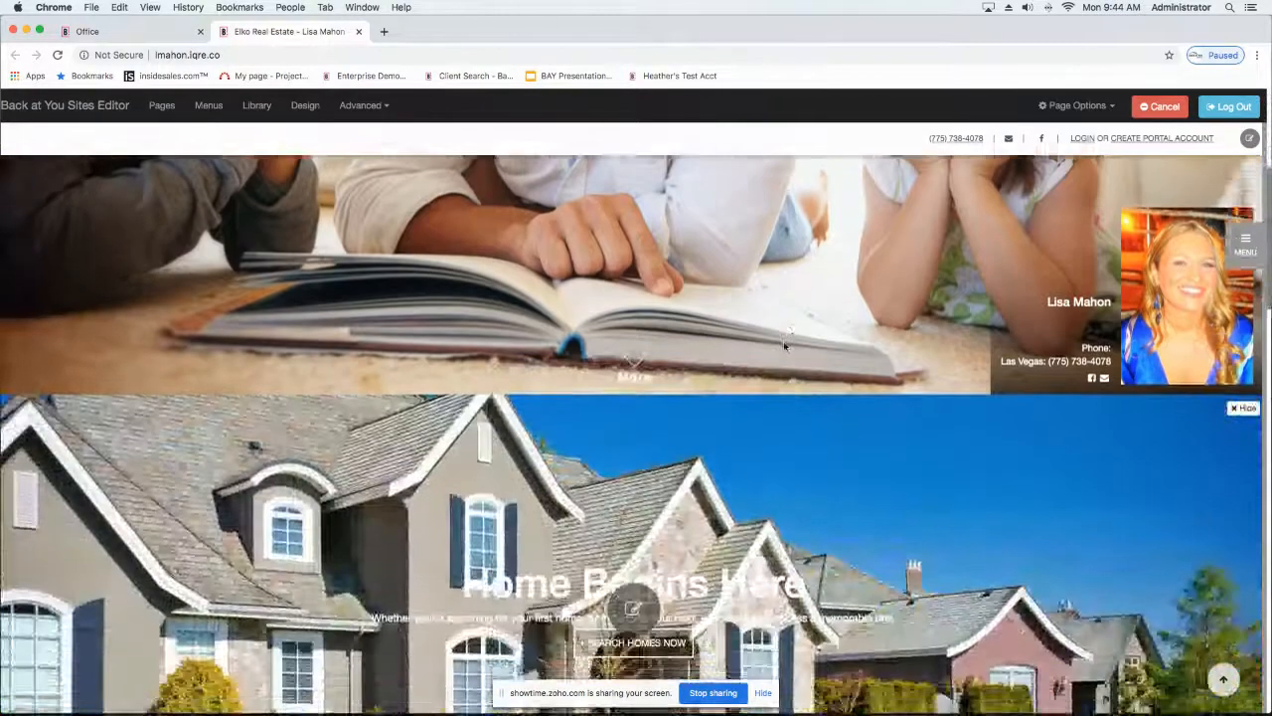
scroll(786, 345, up, 5)
scroll(785, 346, down, 12)
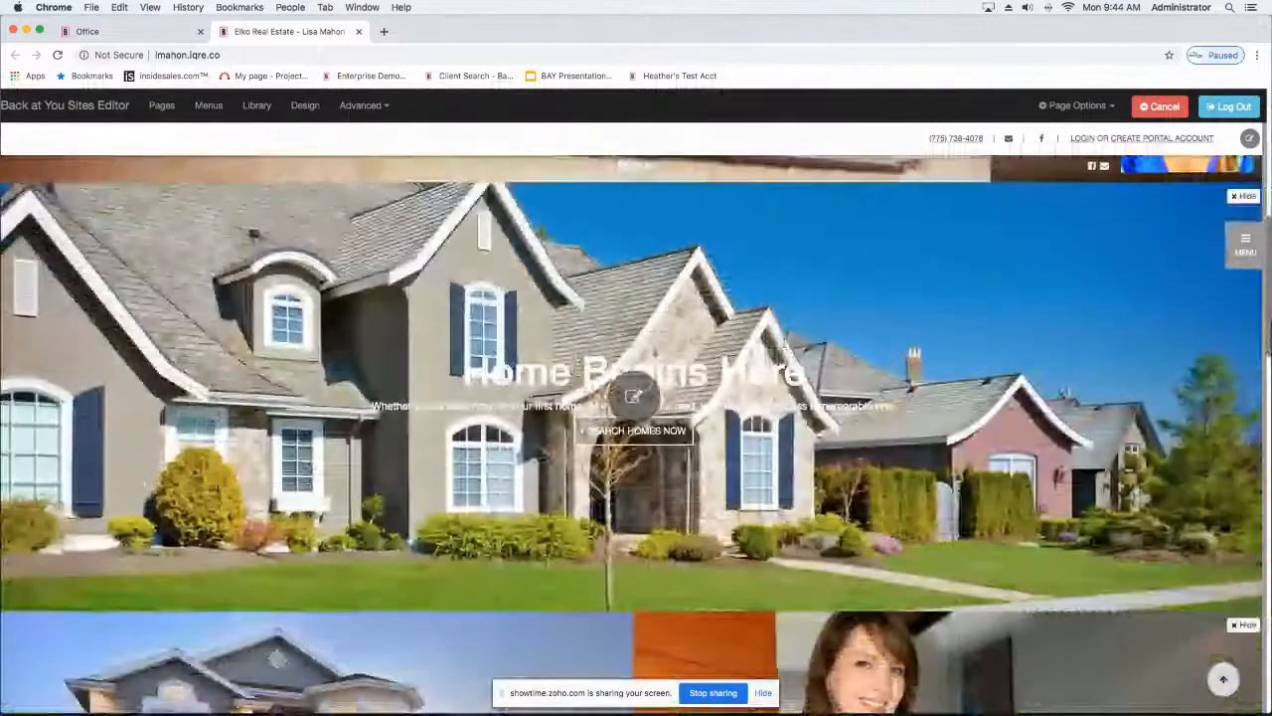
scroll(785, 346, down, 1)
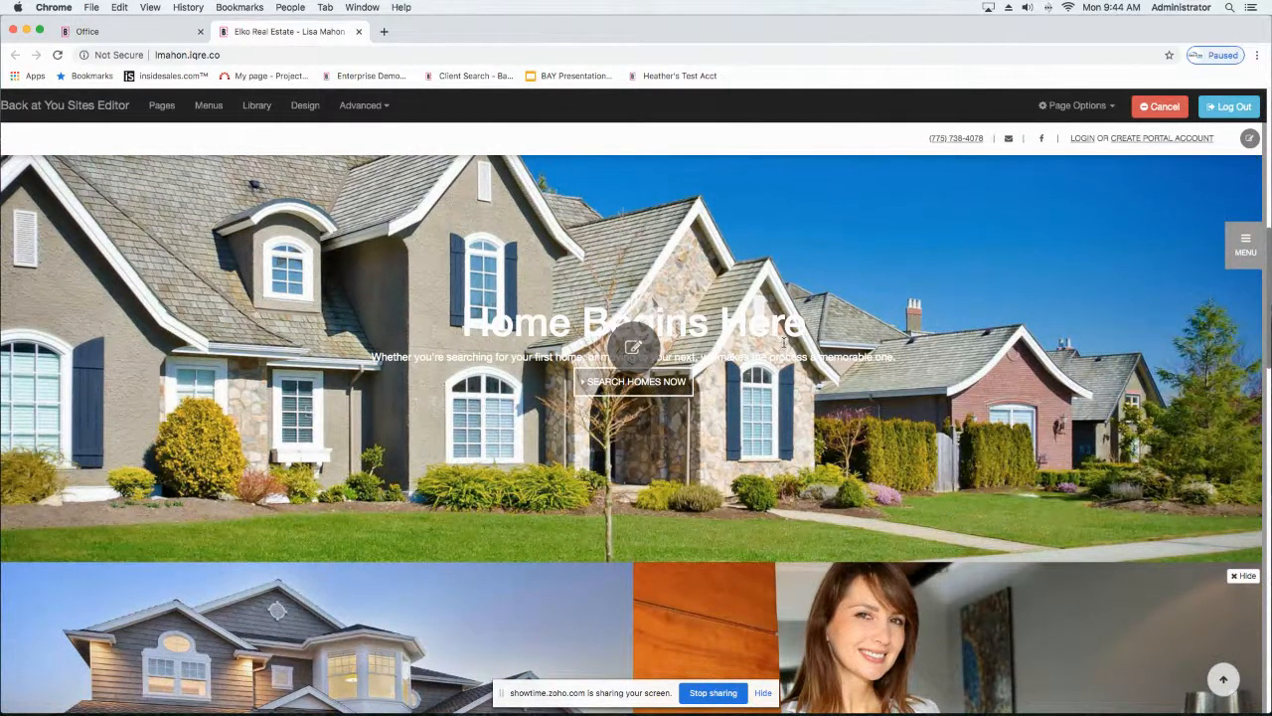
scroll(869, 232, down, 5)
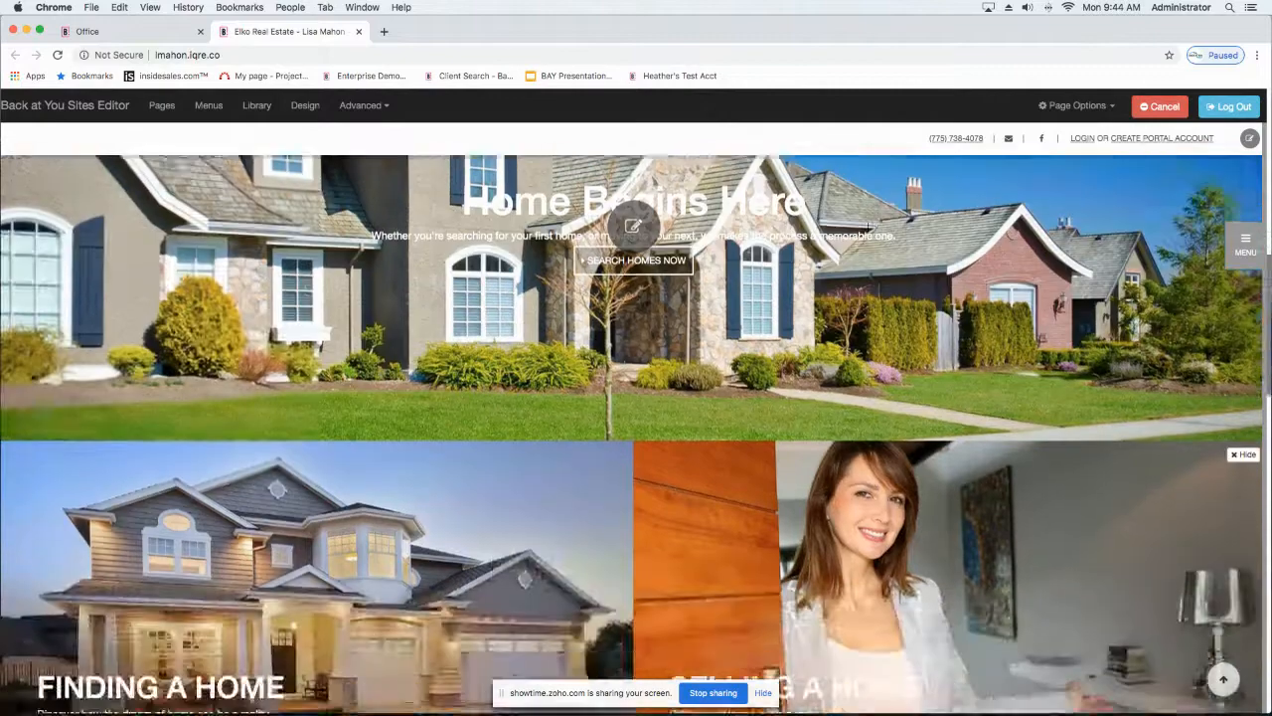
scroll(869, 232, down, 5)
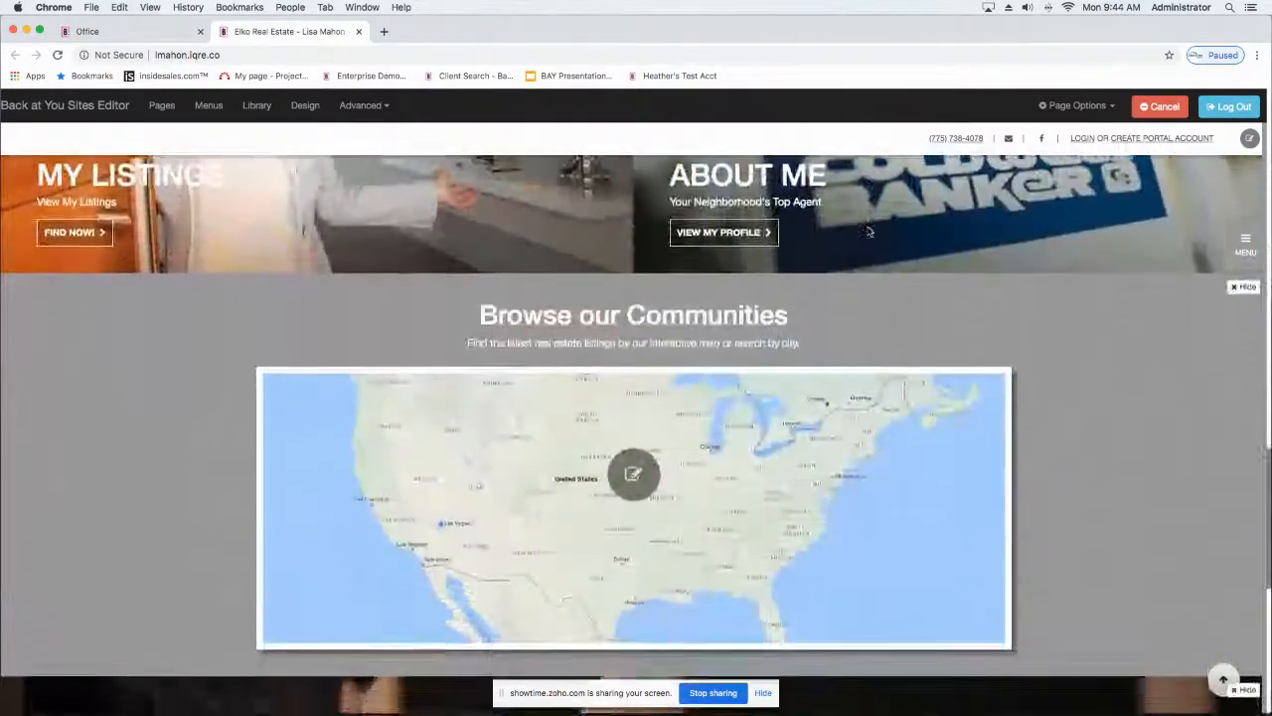
scroll(868, 231, up, 3)
scroll(868, 232, up, 6)
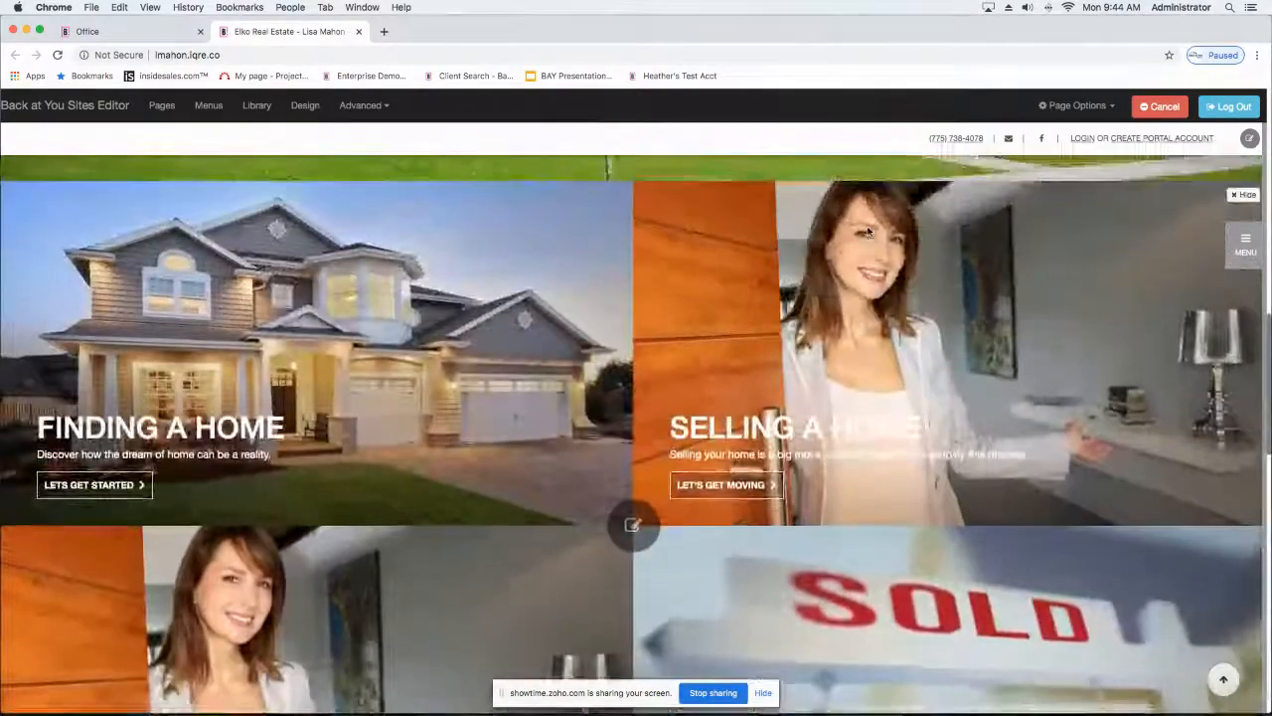
scroll(869, 233, down, 4)
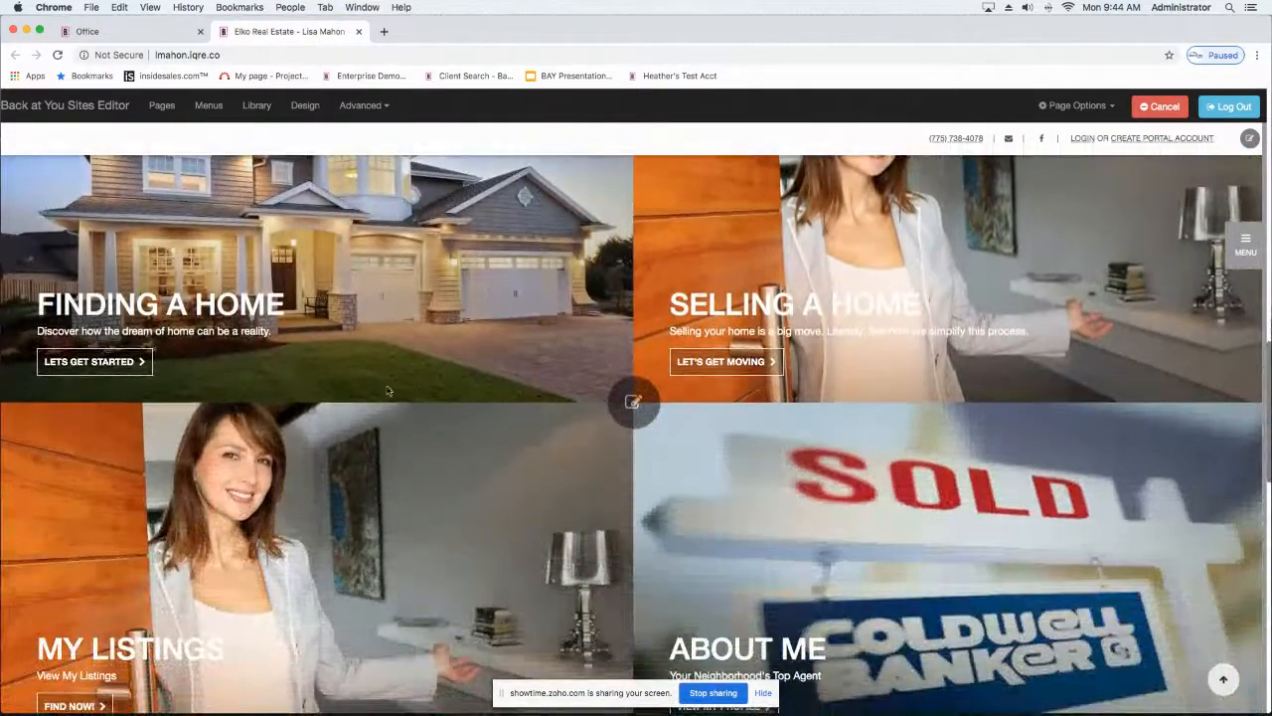
Step: Review the Finding A Home panel's button text and link in the four-panel section's settings, and accept the settings
click(644, 404)
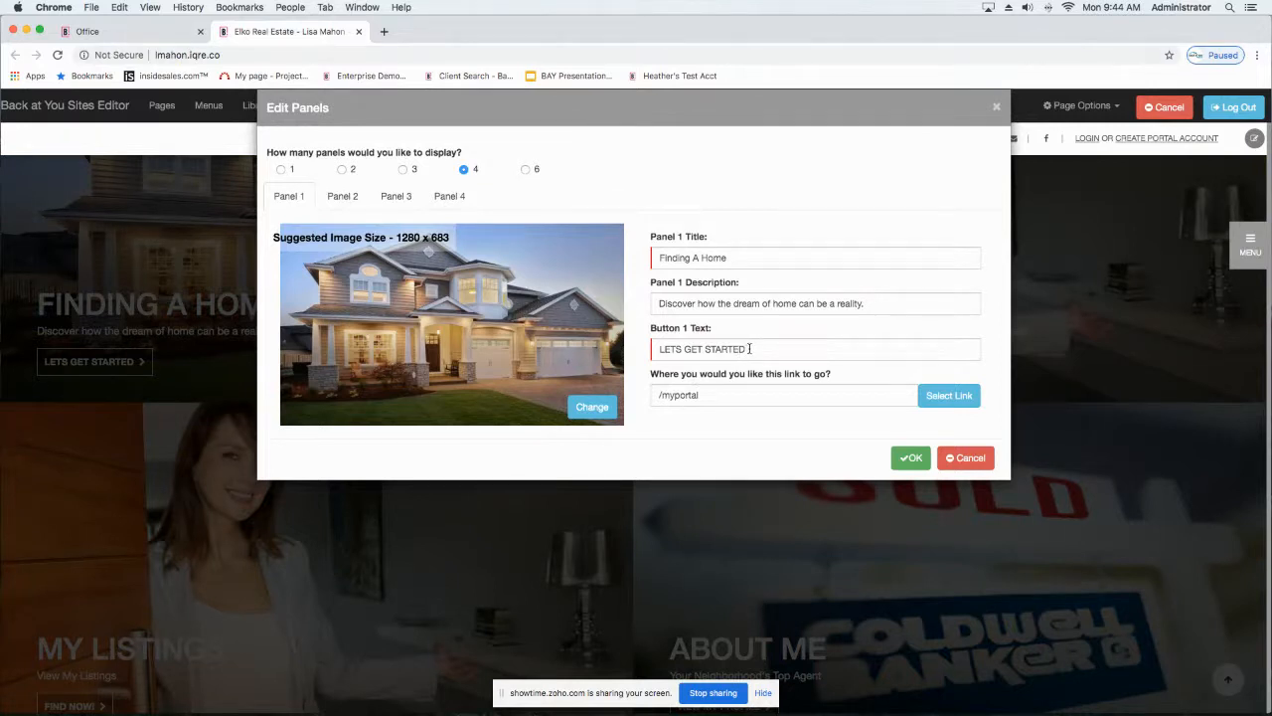
drag(750, 348, 627, 353)
click(761, 395)
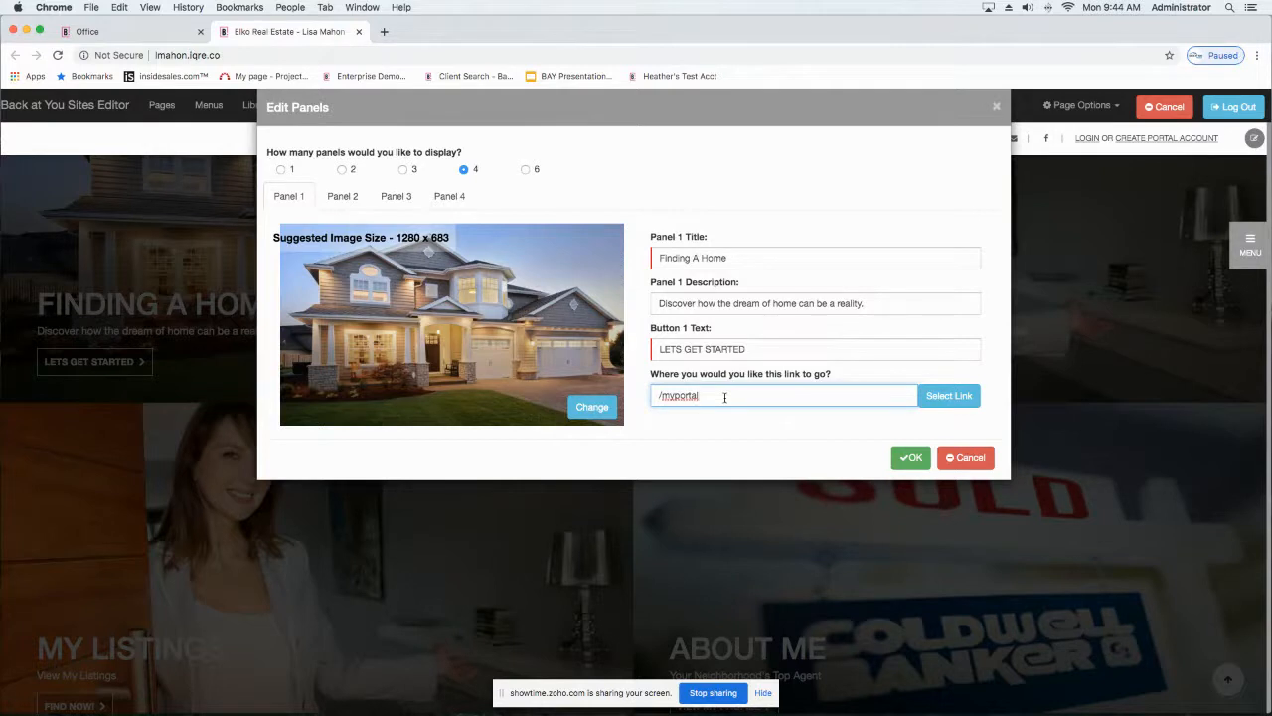
click(914, 459)
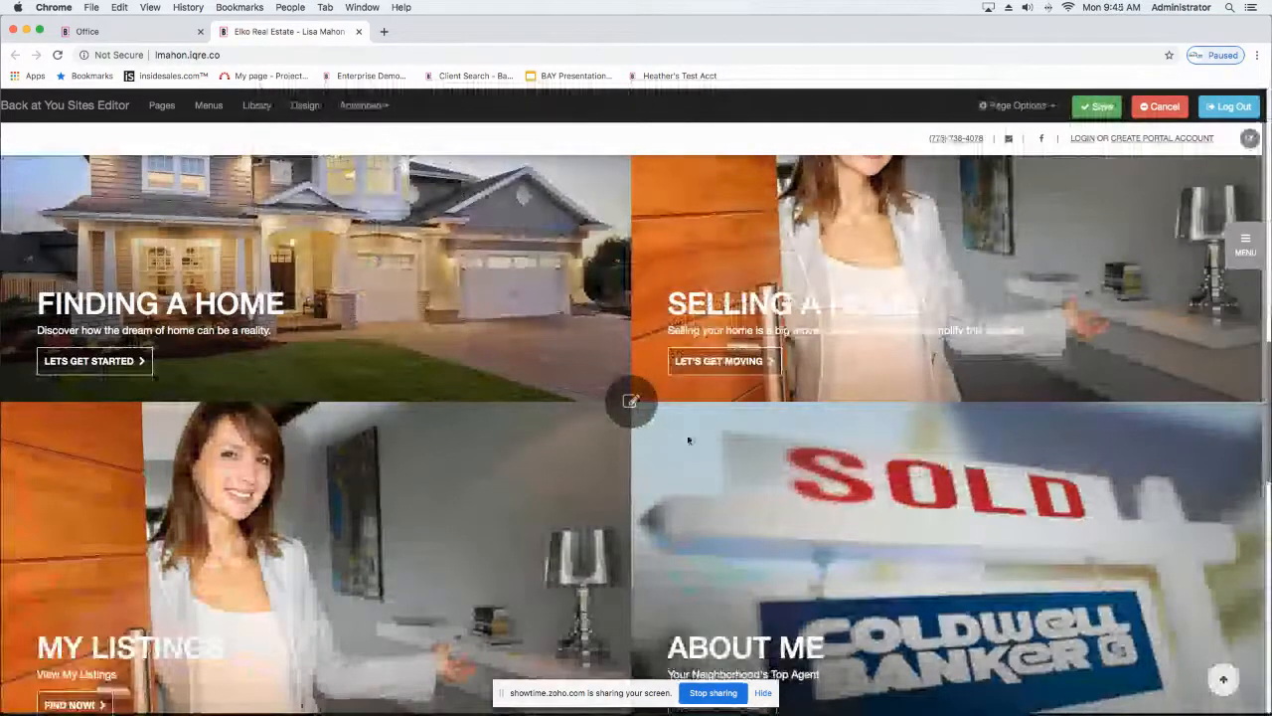
Step: Hide the Home Begins Here single panel section on the homepage and show it again
scroll(688, 439, up, 6)
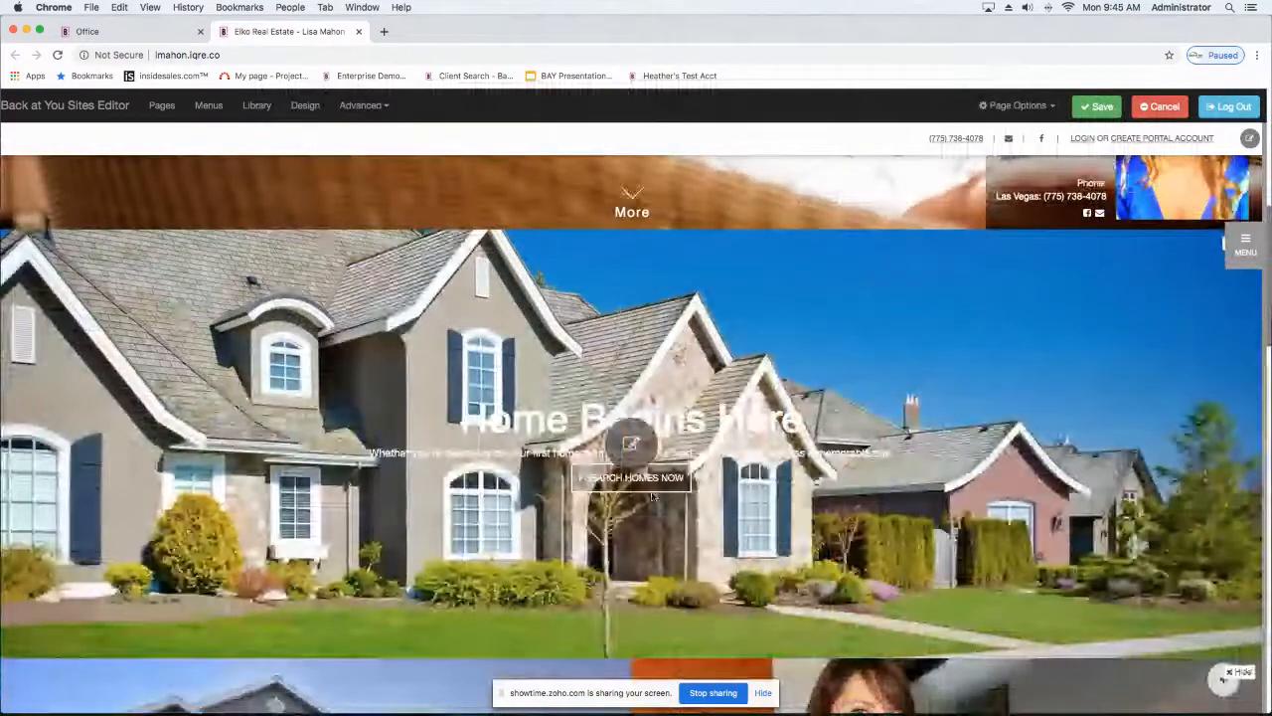
scroll(944, 397, up, 1)
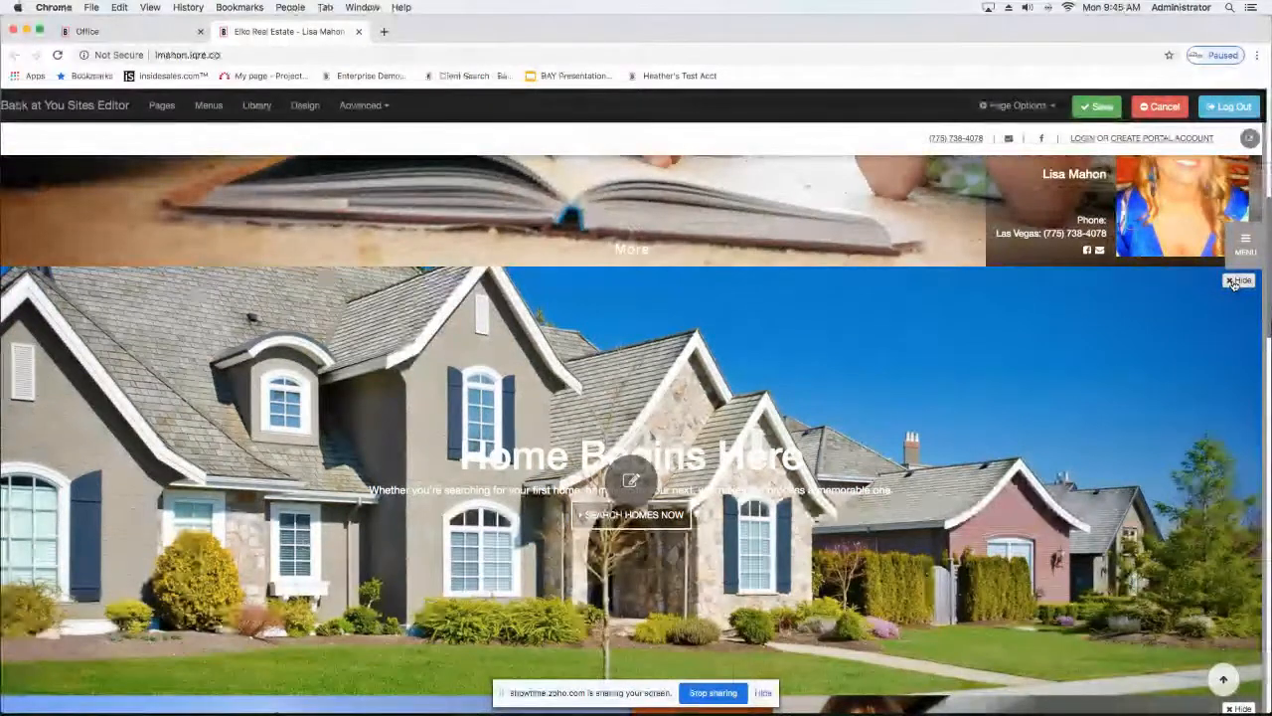
click(1234, 282)
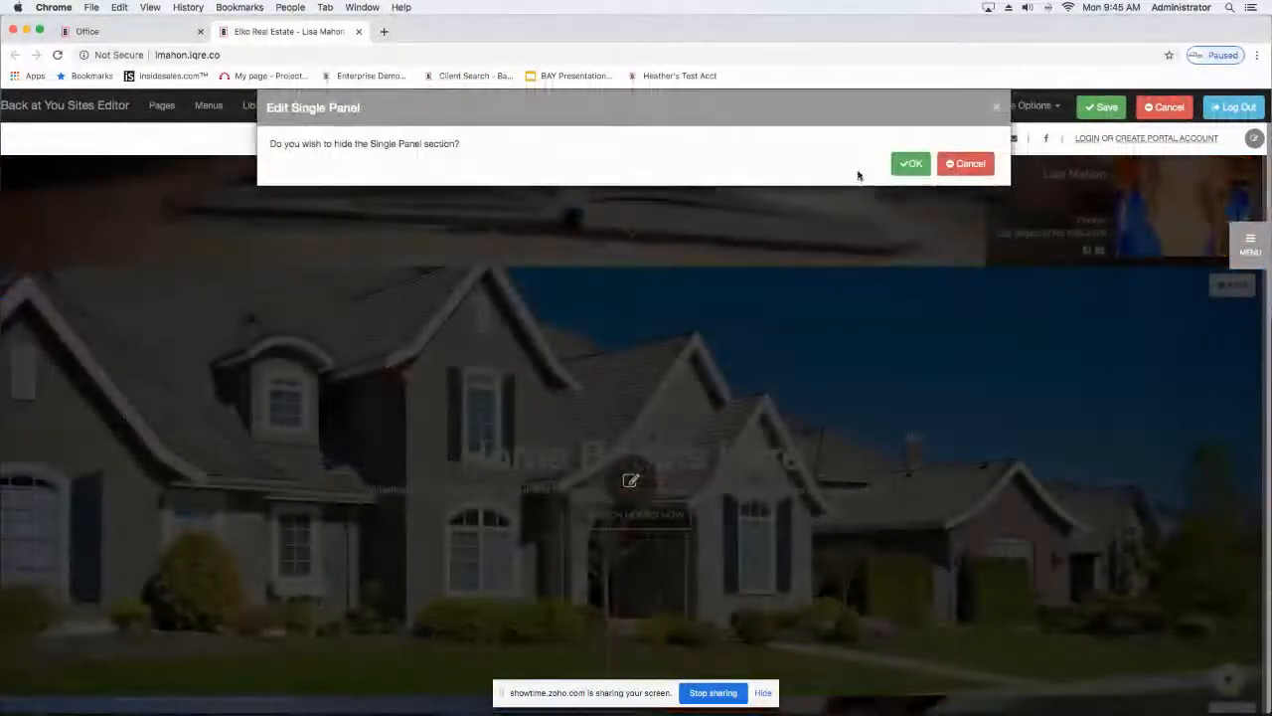
click(911, 164)
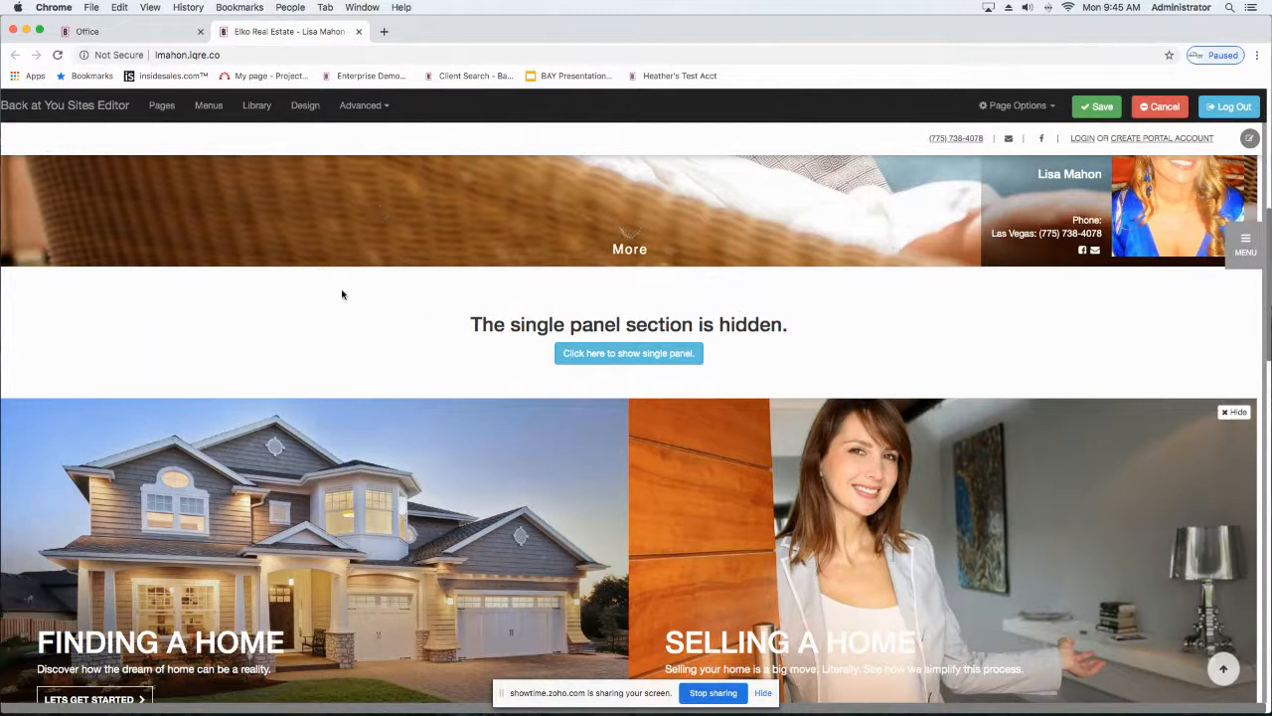
click(619, 362)
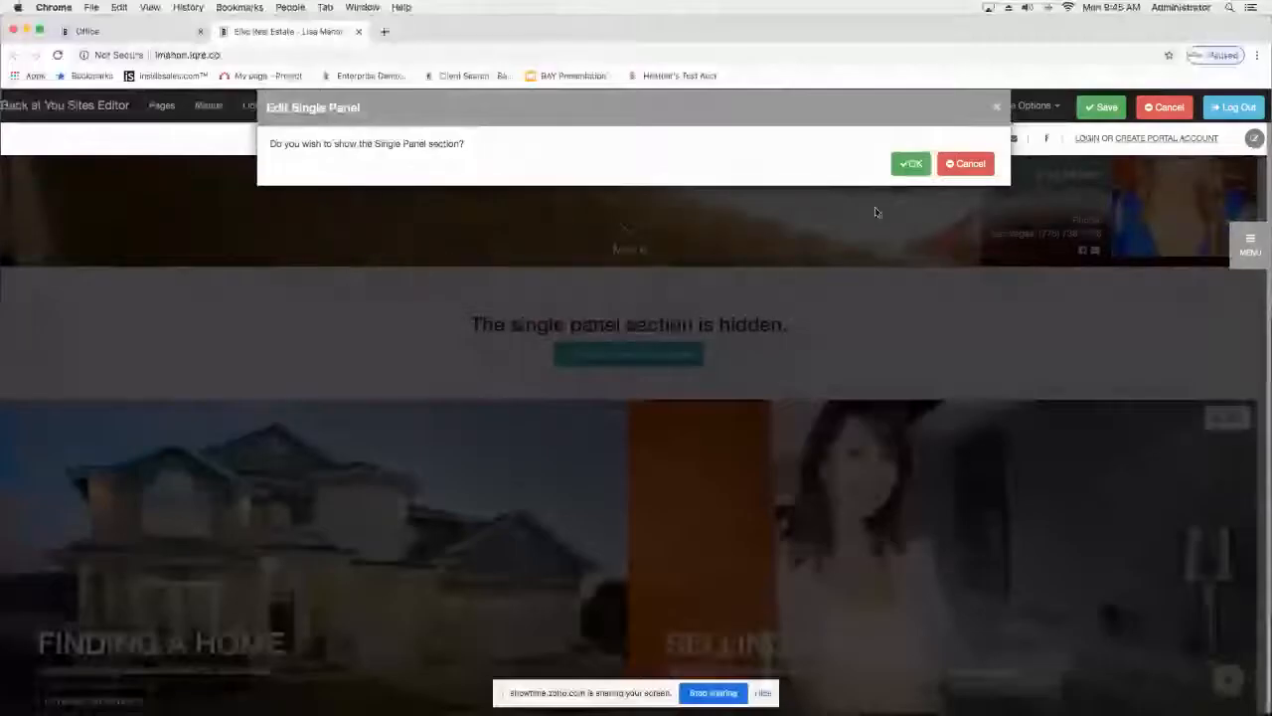
click(910, 163)
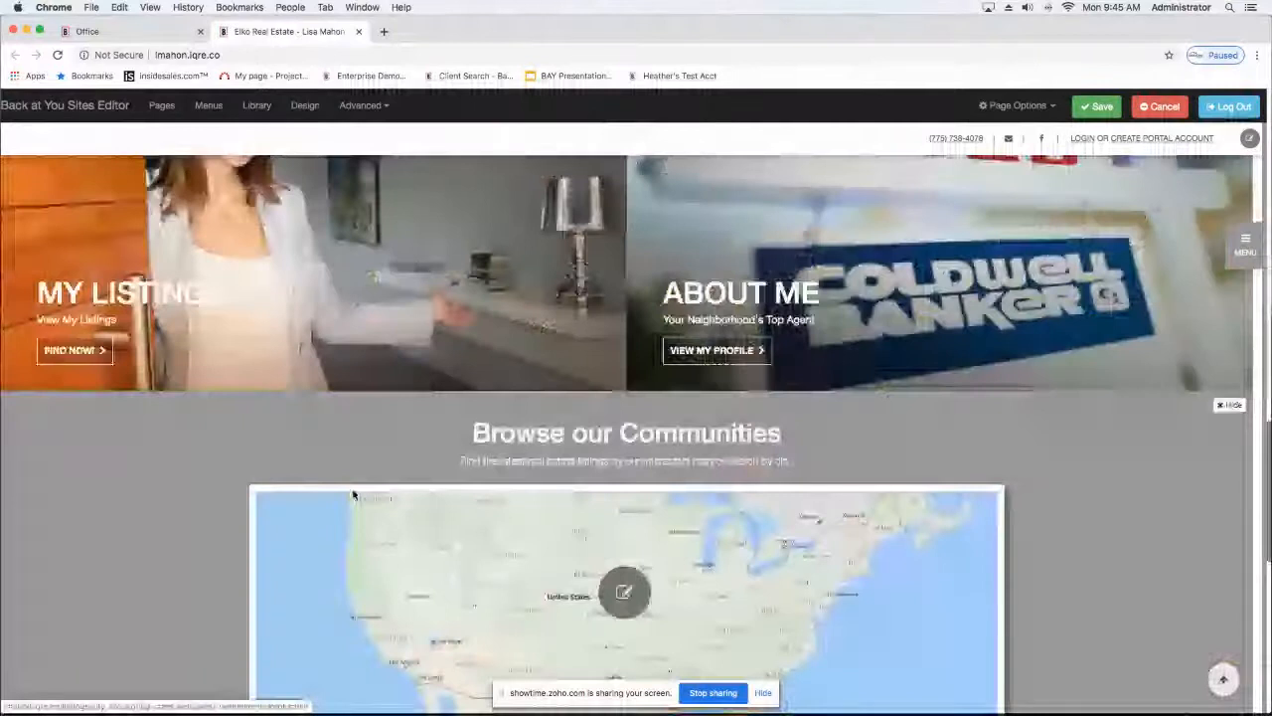
scroll(353, 494, up, 4)
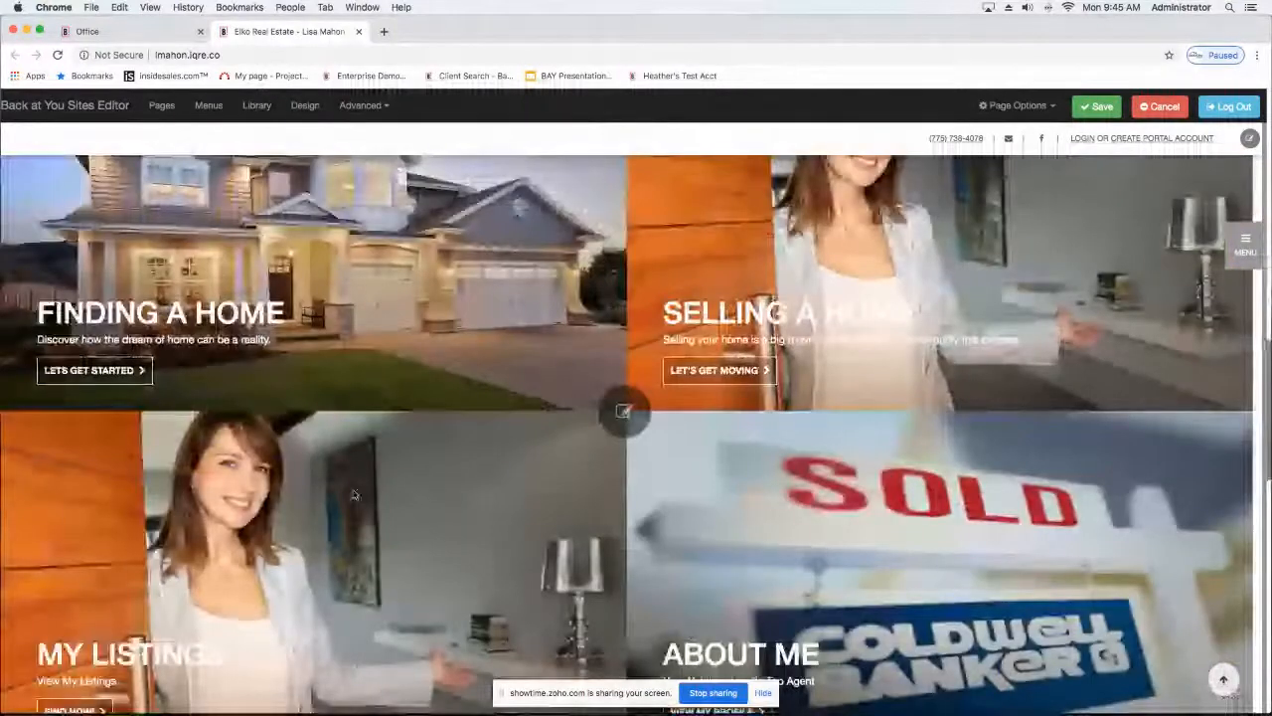
scroll(353, 494, up, 4)
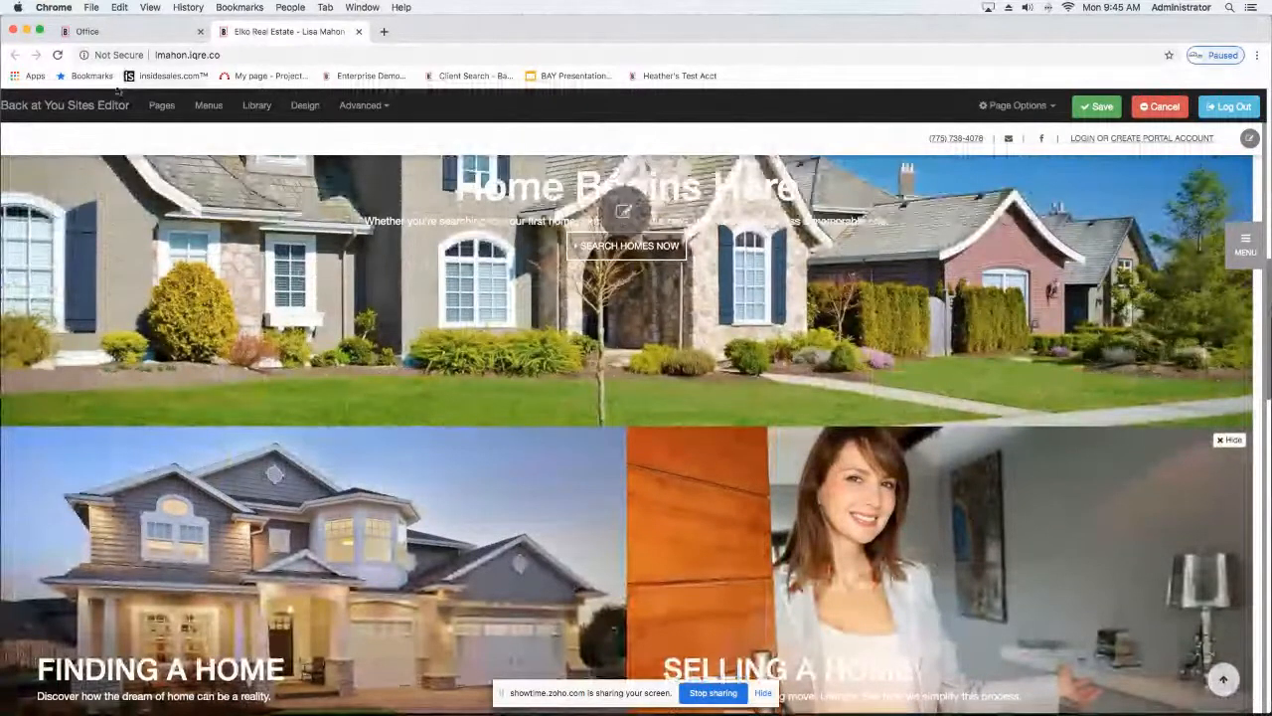
Step: View the Google Analytics settings and the help on finding the tracking ID, and close them without saving
click(363, 106)
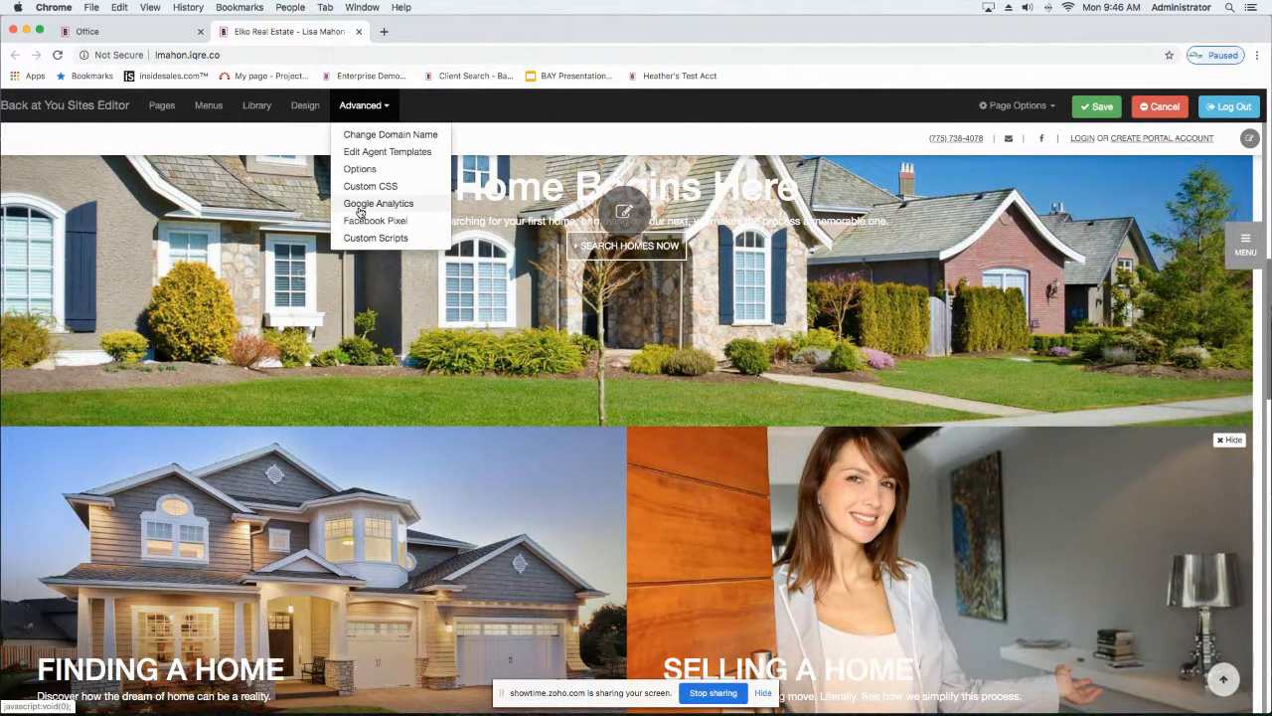
click(360, 207)
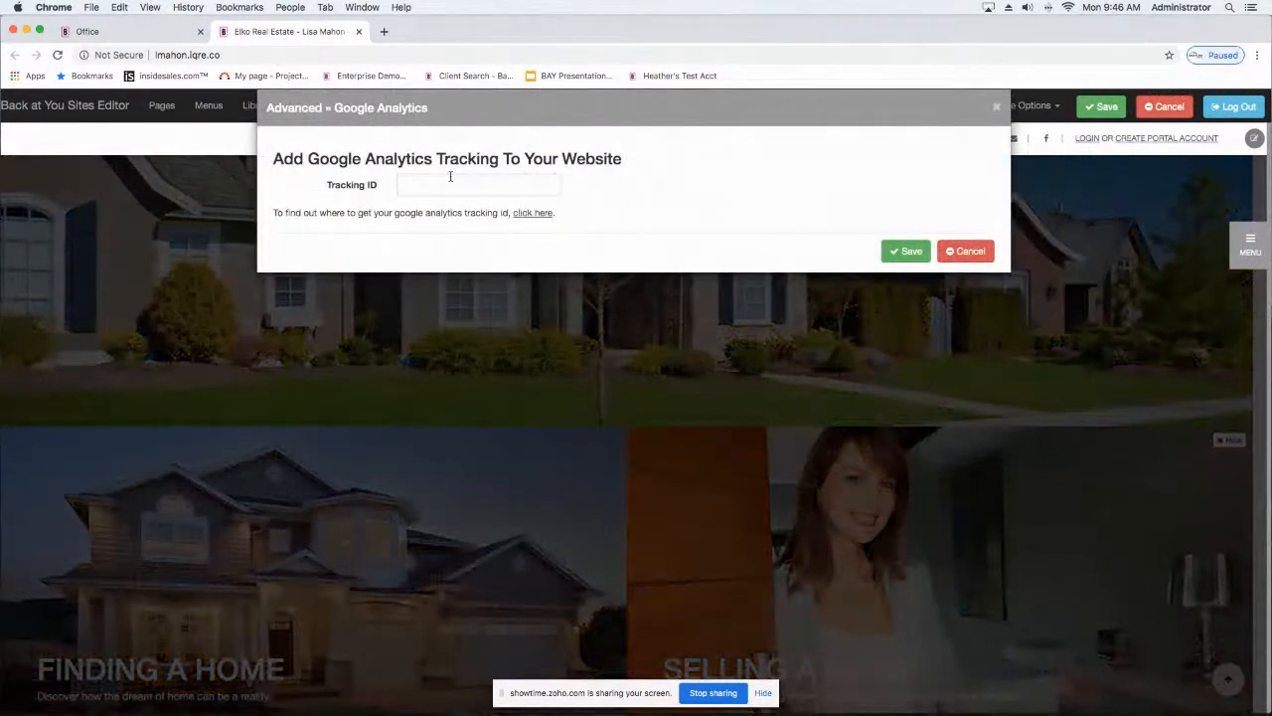
click(419, 185)
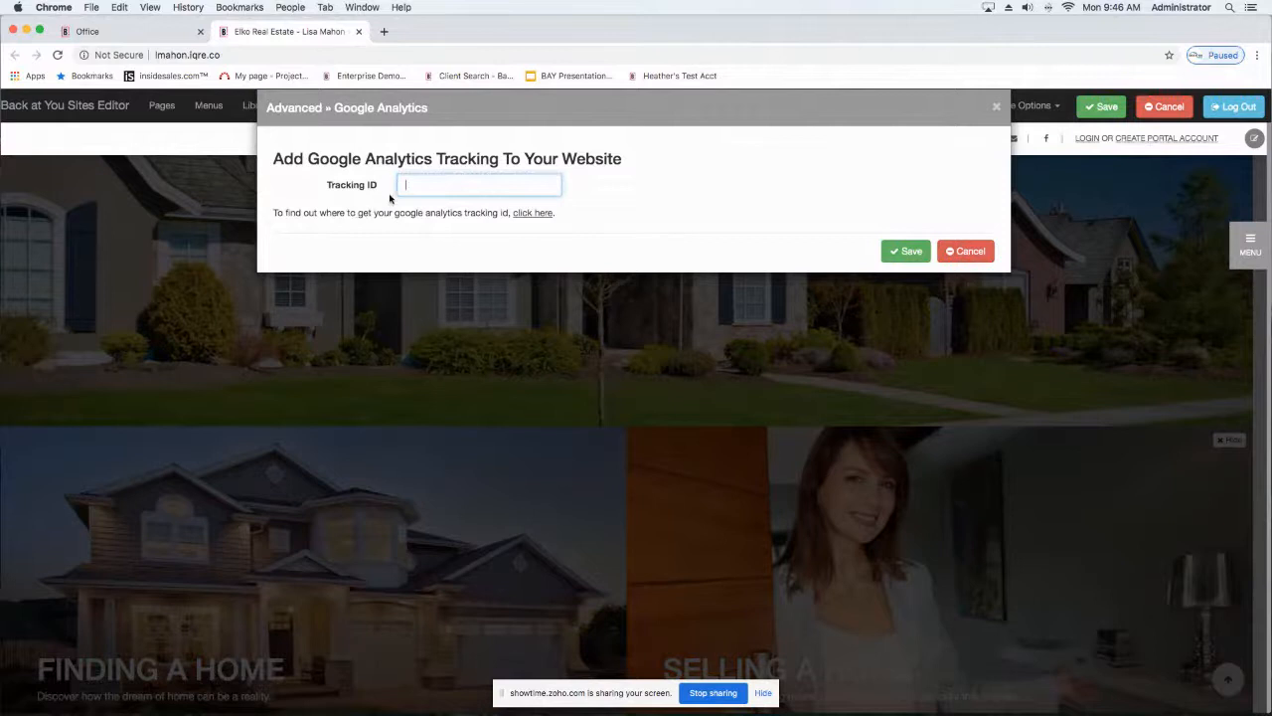
click(536, 217)
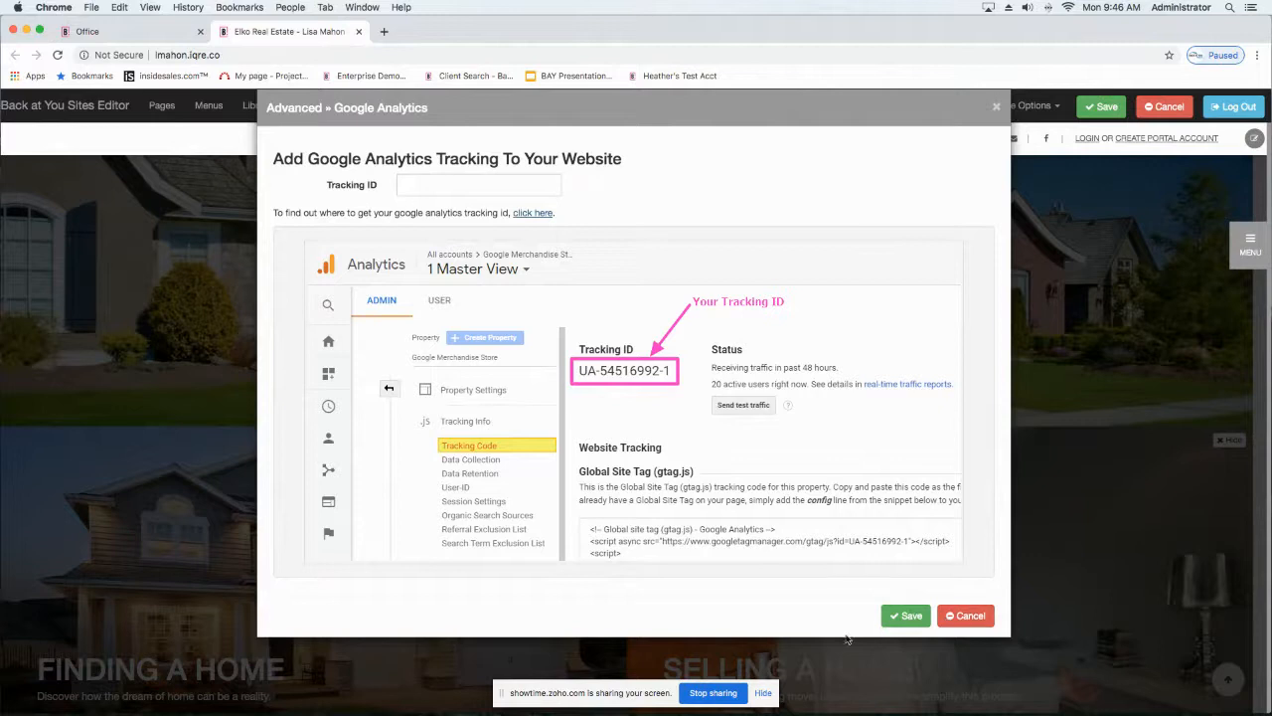
click(959, 620)
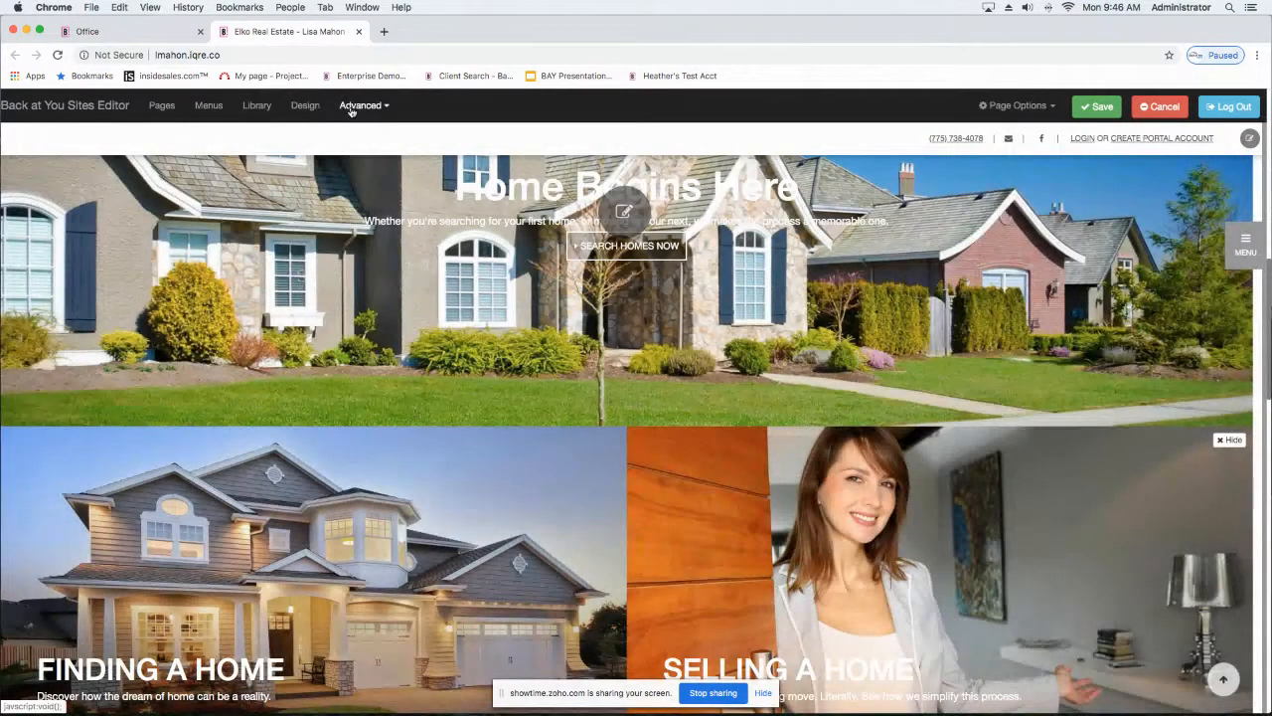
Step: View the Facebook Pixel settings, read the instructions for finding the Pixel ID, and close them without saving
click(358, 107)
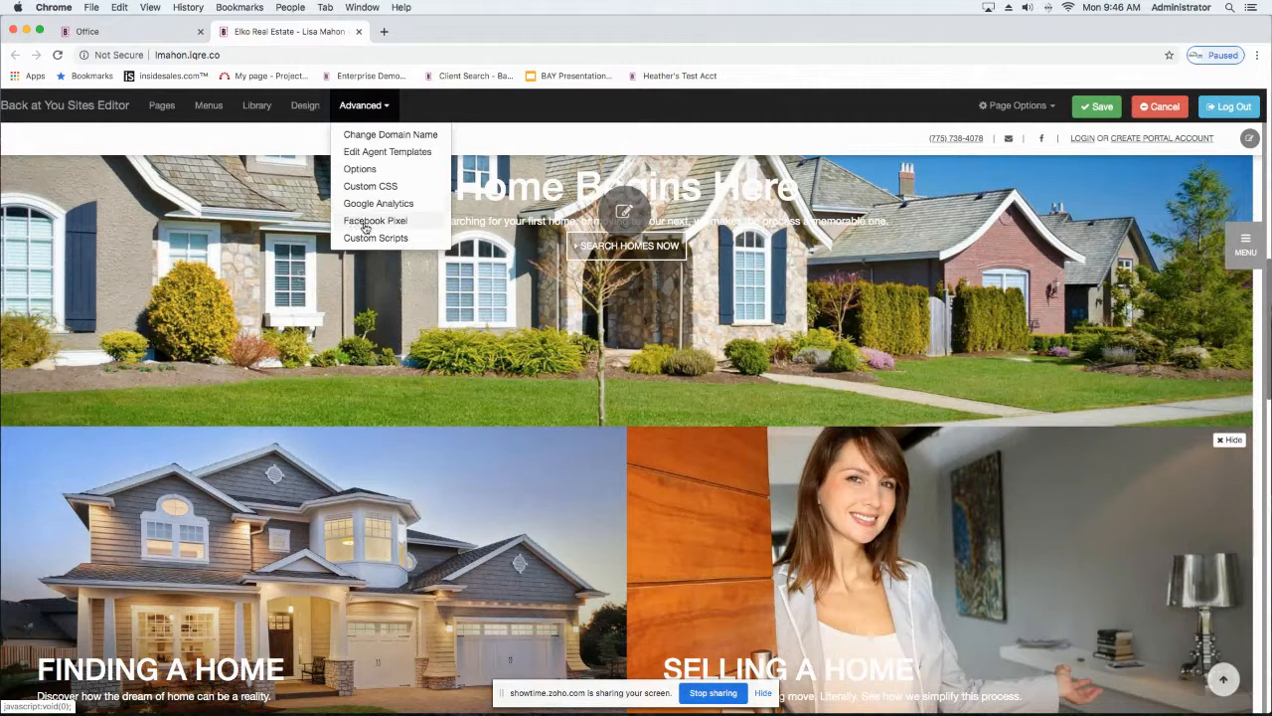
click(365, 221)
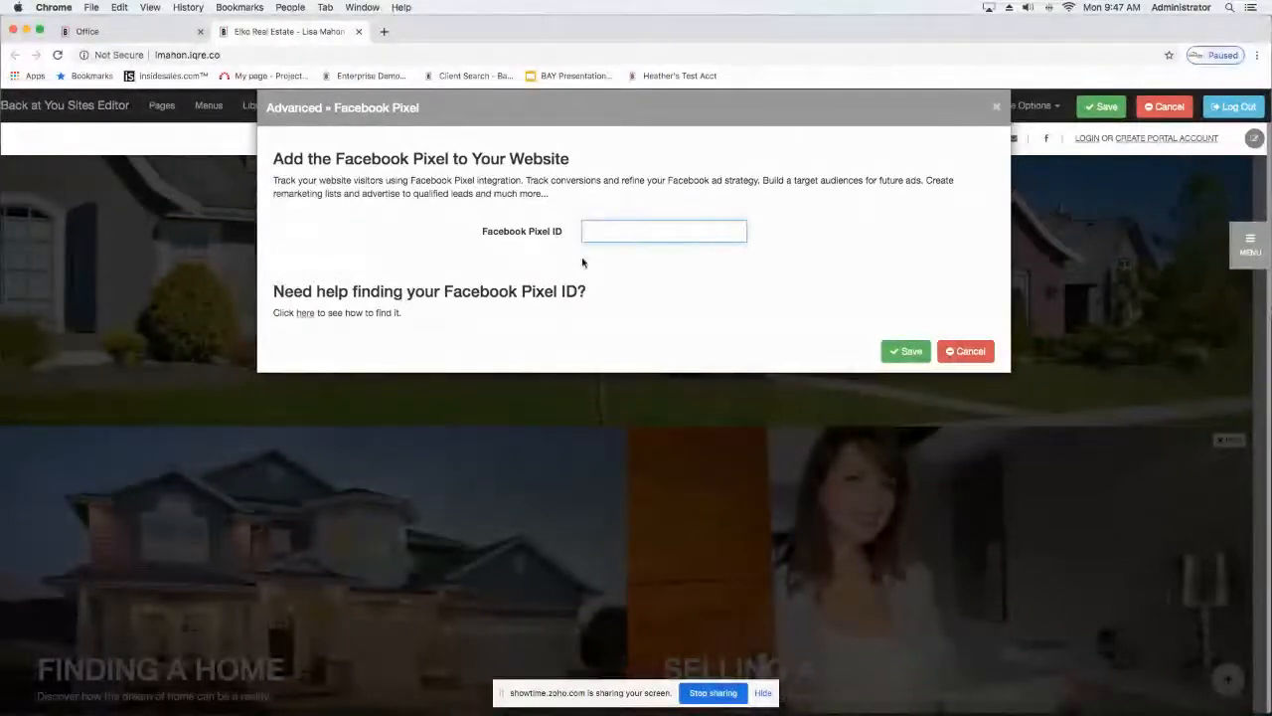
click(303, 313)
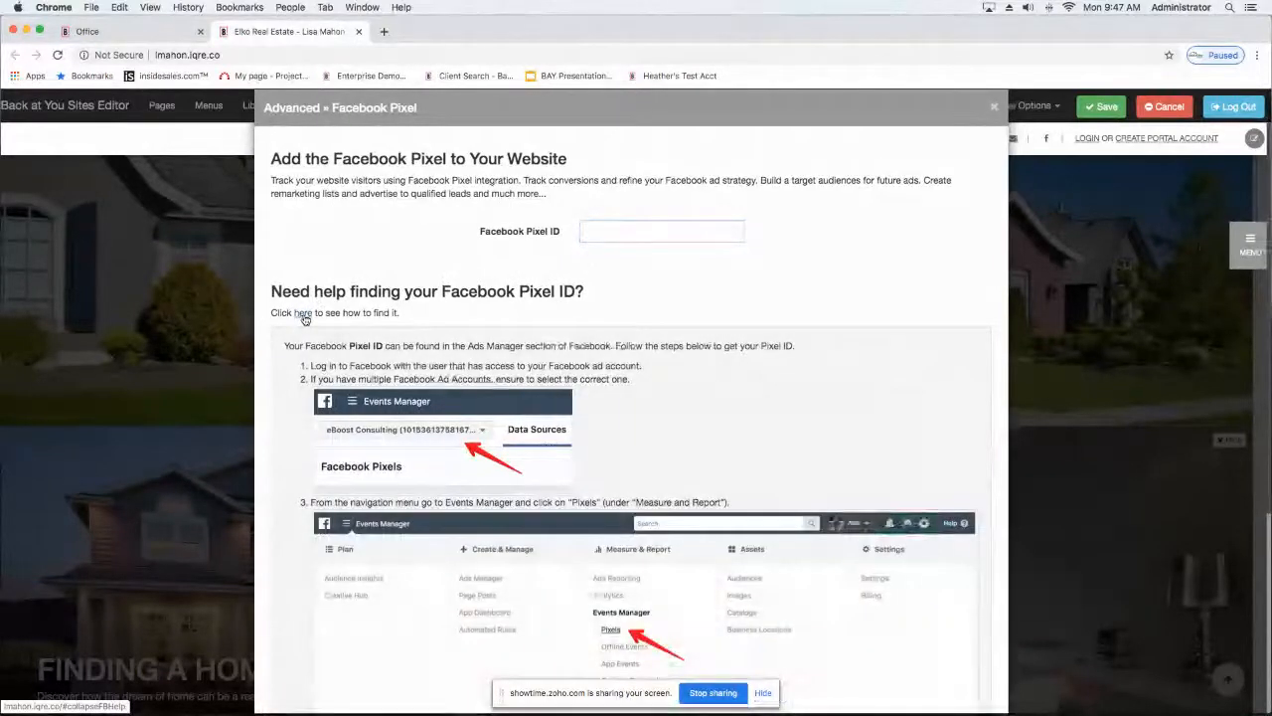
scroll(305, 319, down, 5)
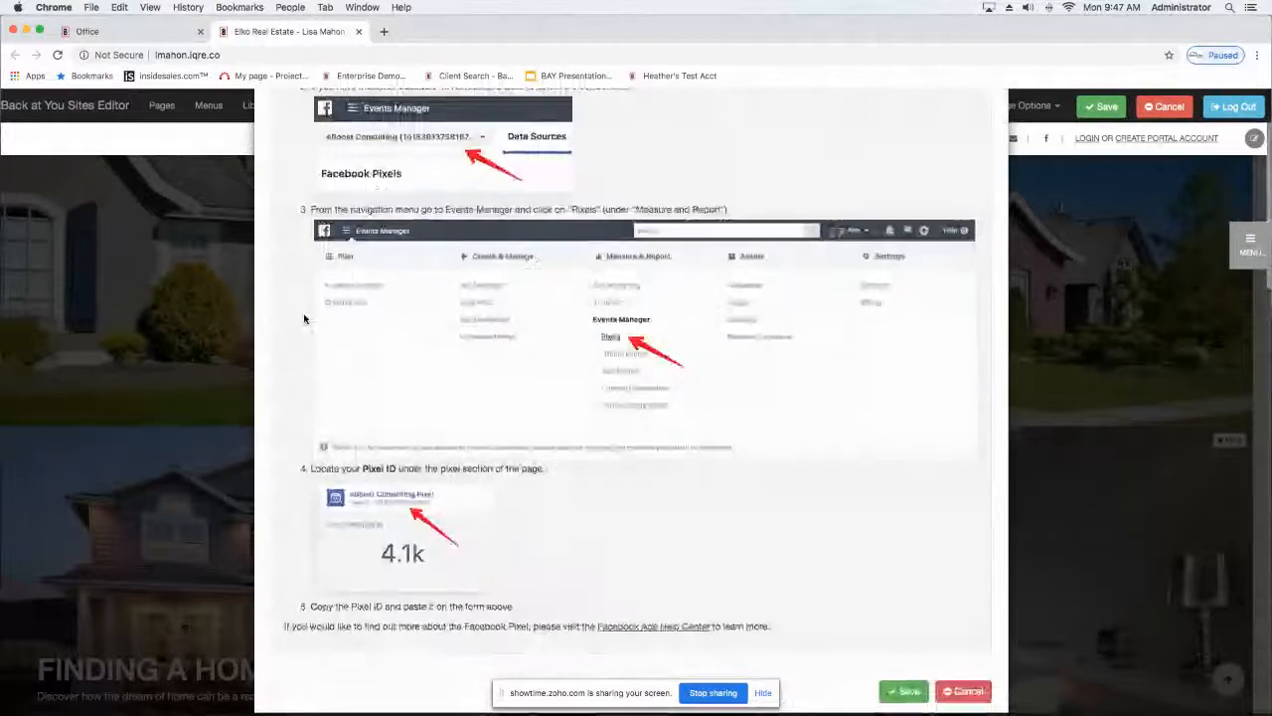
scroll(304, 319, up, 6)
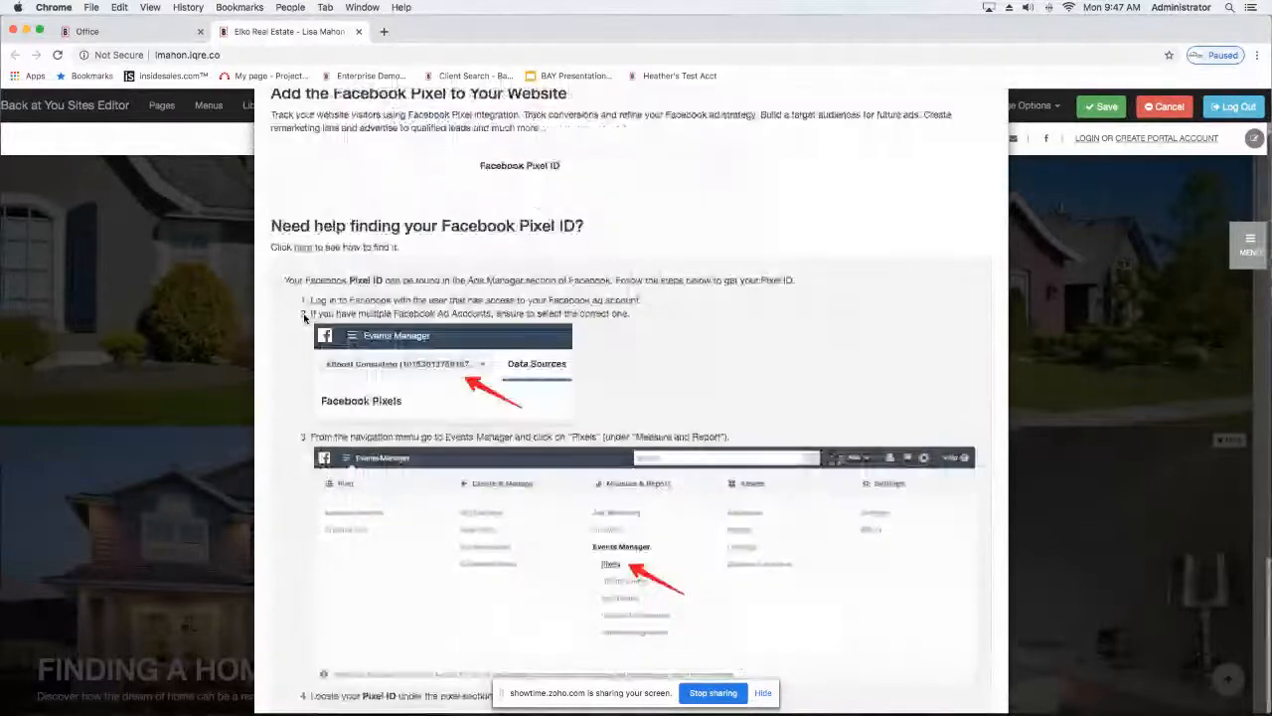
scroll(304, 319, down, 4)
scroll(304, 319, down, 3)
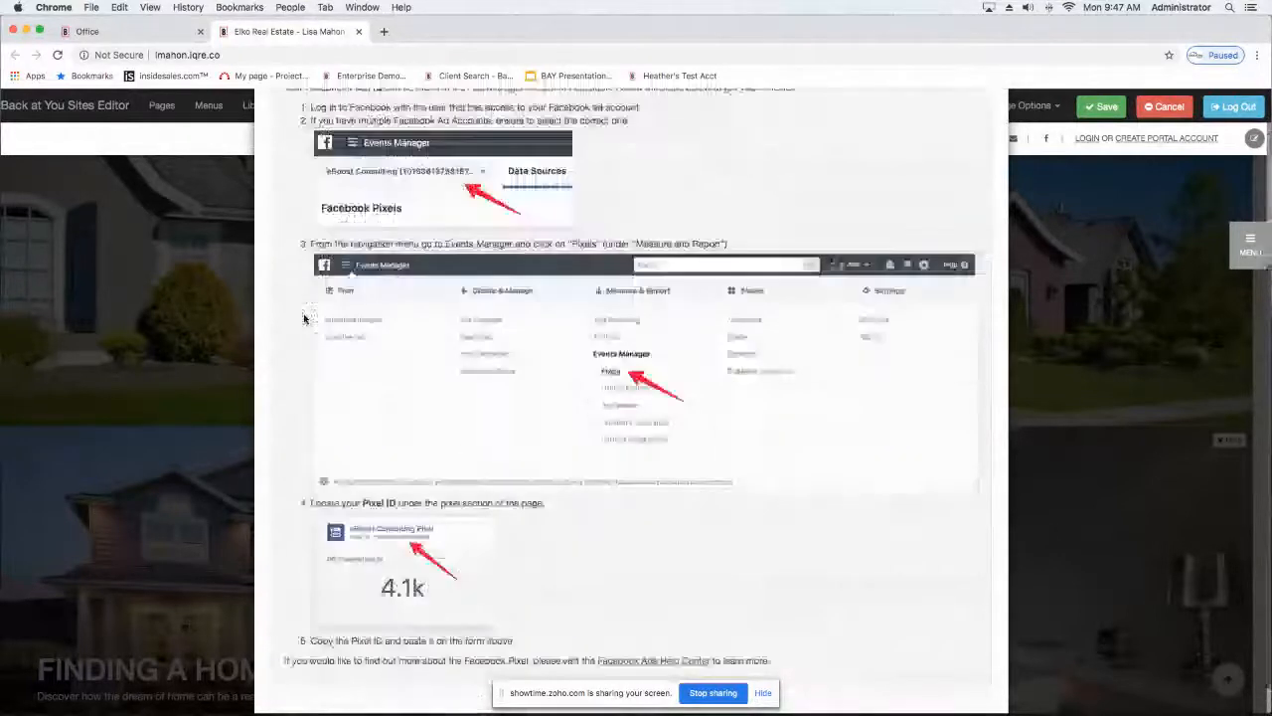
click(953, 693)
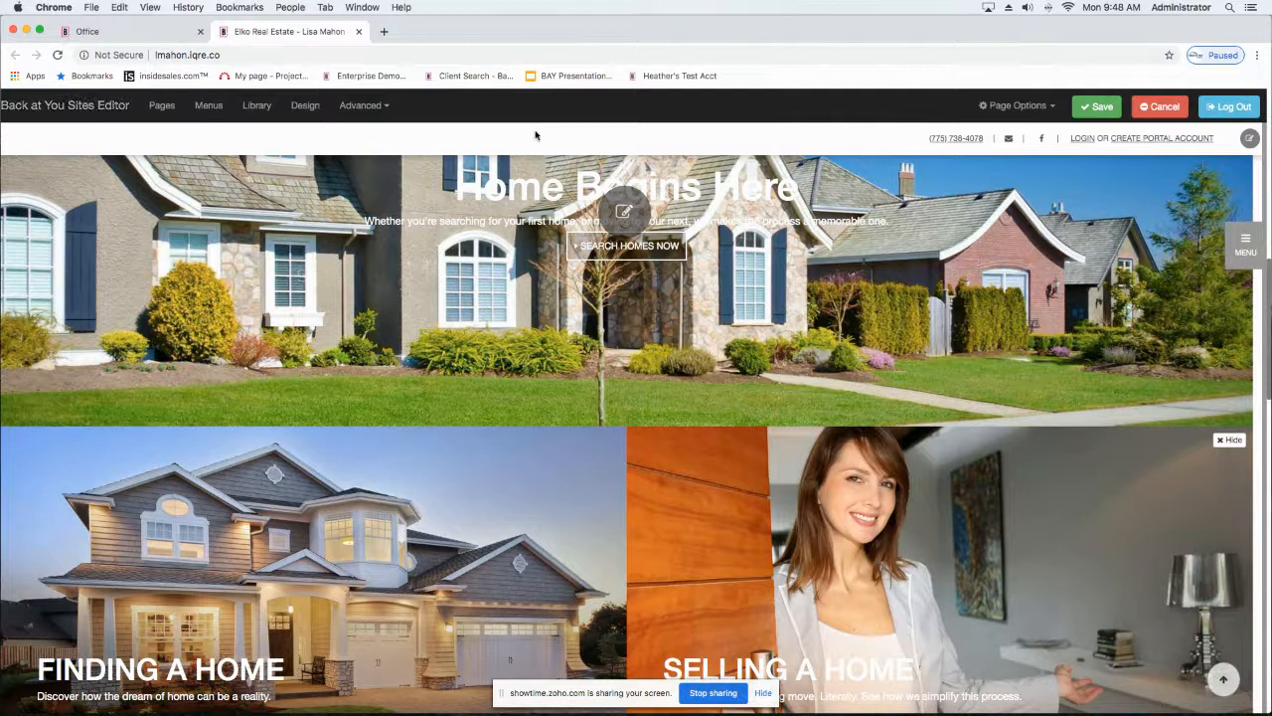
Step: Open the site menu for editing, place Neighborhood News below Adopt A Pet under Home, and save the menu
click(1245, 247)
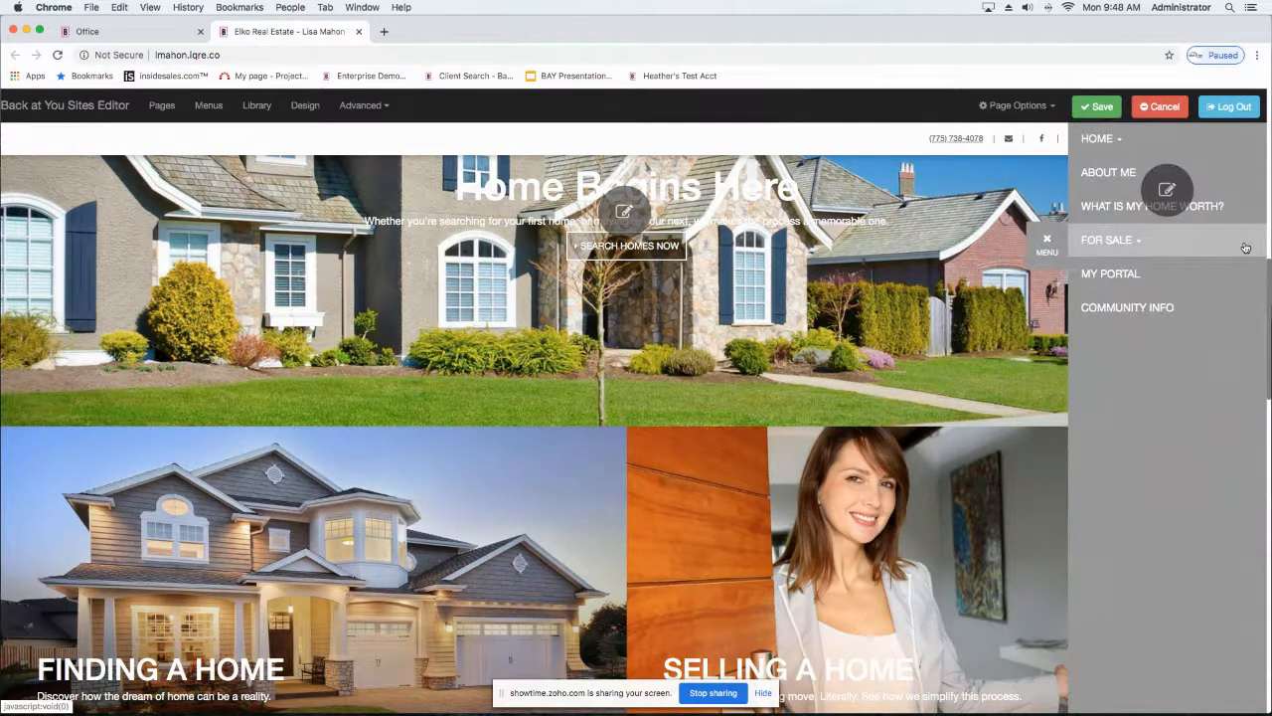
click(1166, 193)
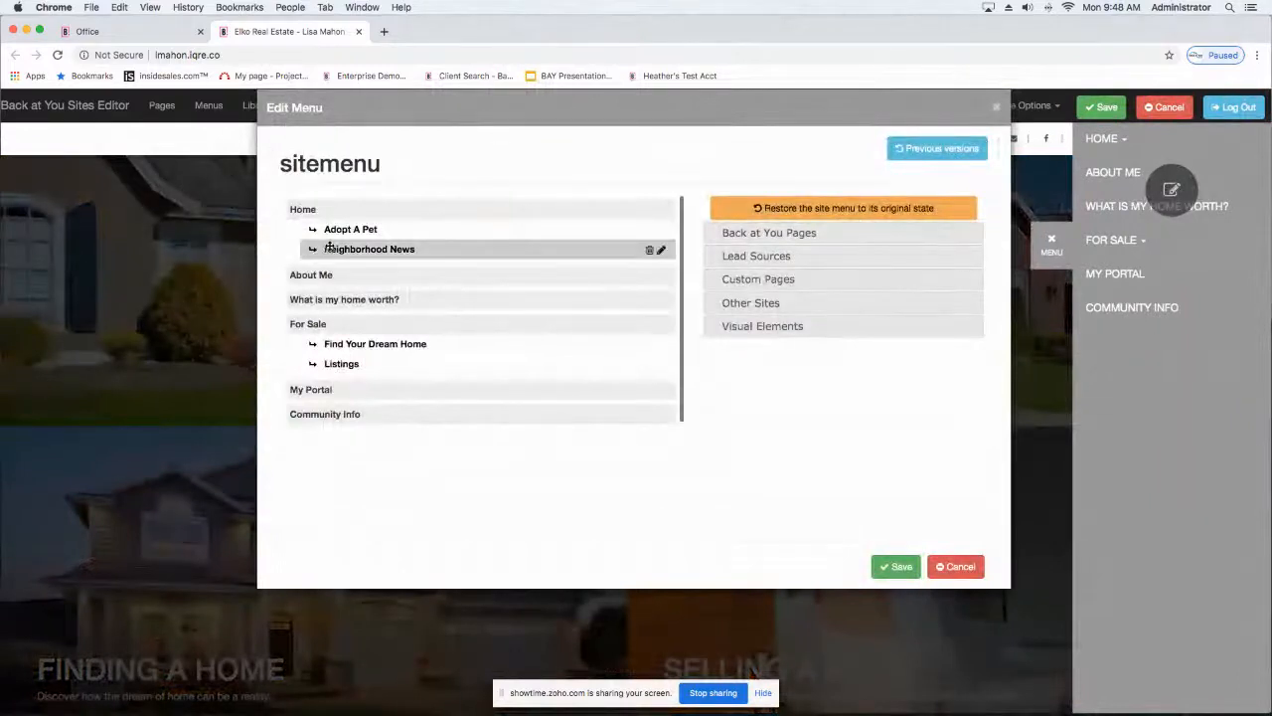
mouse_move(339, 251)
mouse_down()
mouse_move(353, 355)
mouse_move(348, 243)
mouse_move(355, 341)
mouse_move(358, 249)
mouse_up()
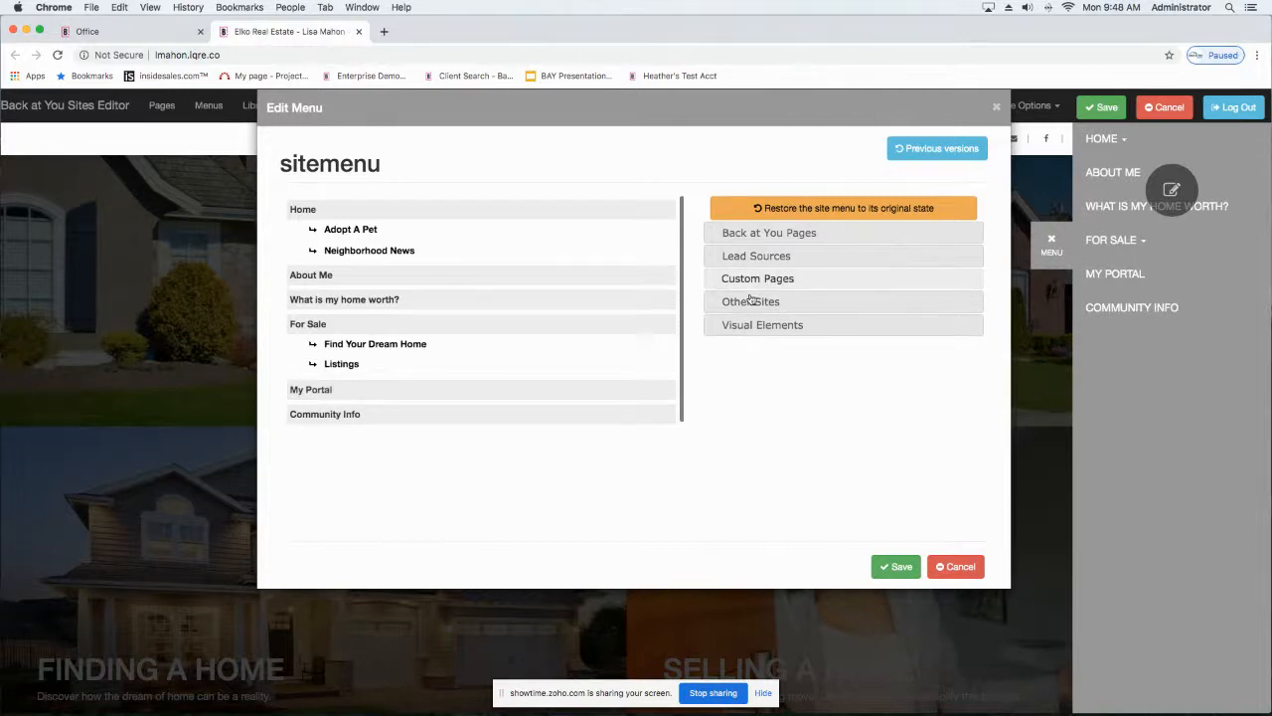
scroll(374, 282, down, 1)
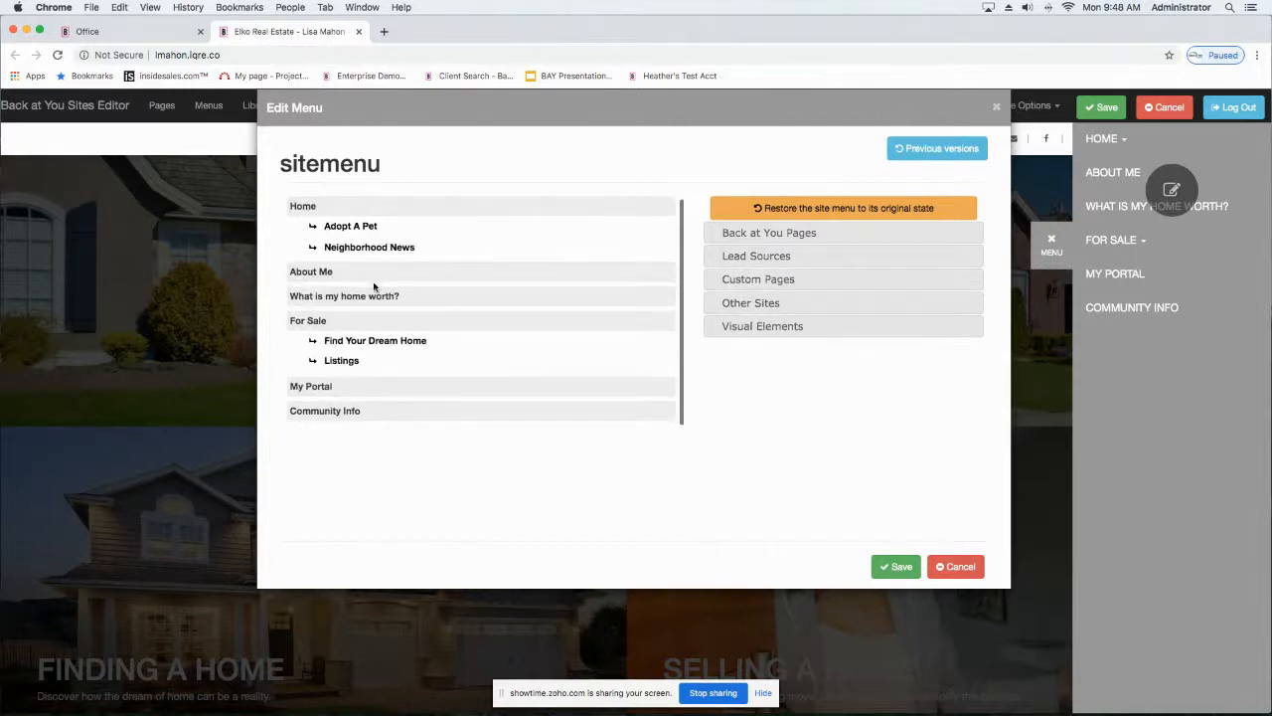
click(899, 567)
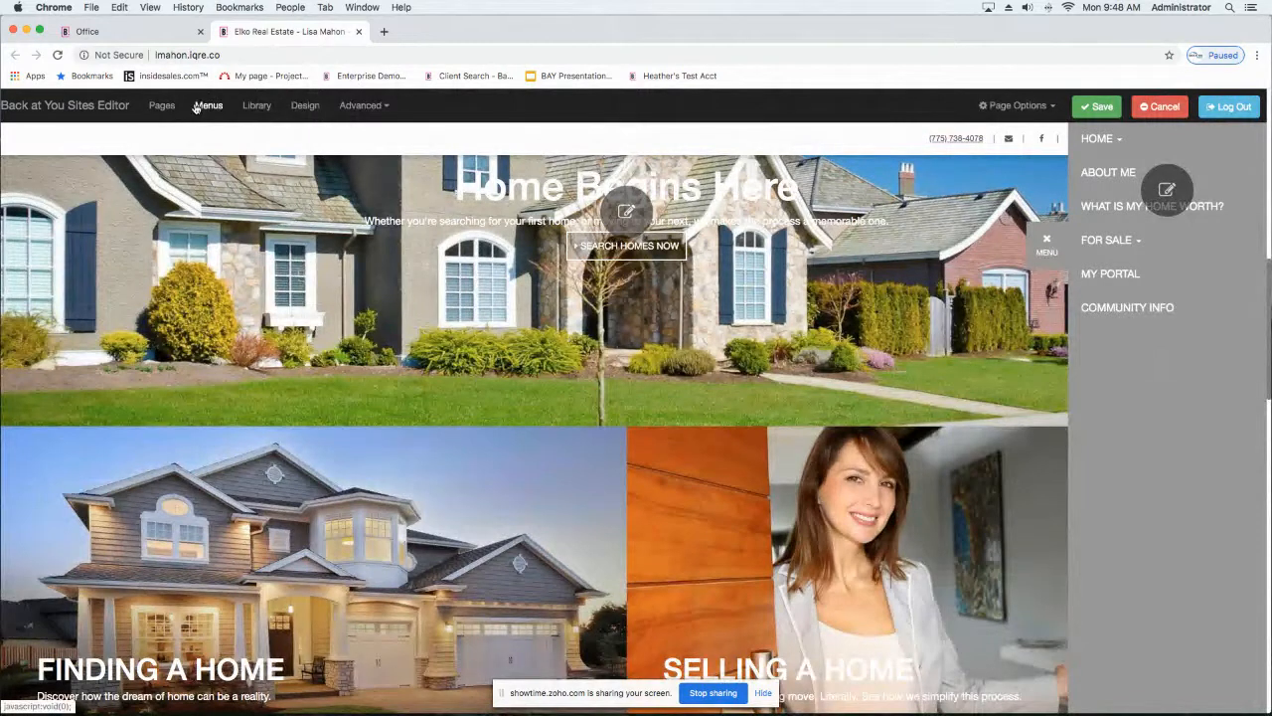
Step: Open the sitemenu for editing and choose the custom page new listings as the page to add
click(1047, 244)
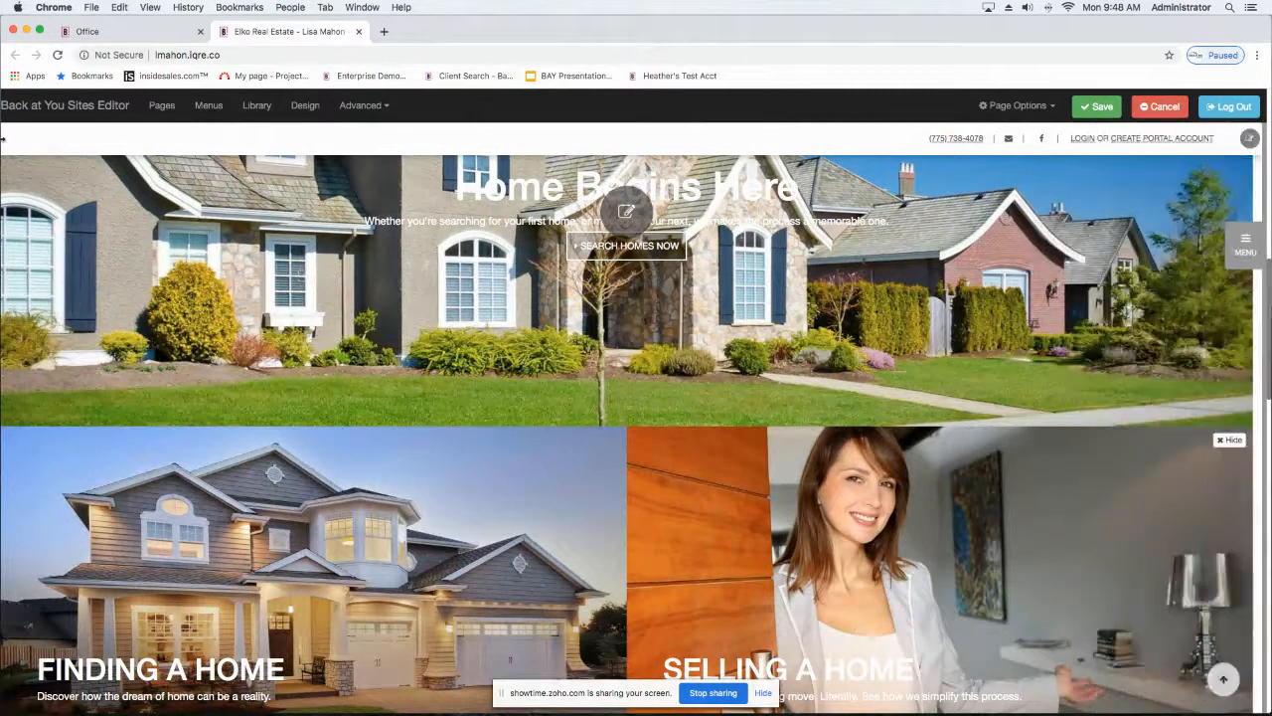
click(206, 107)
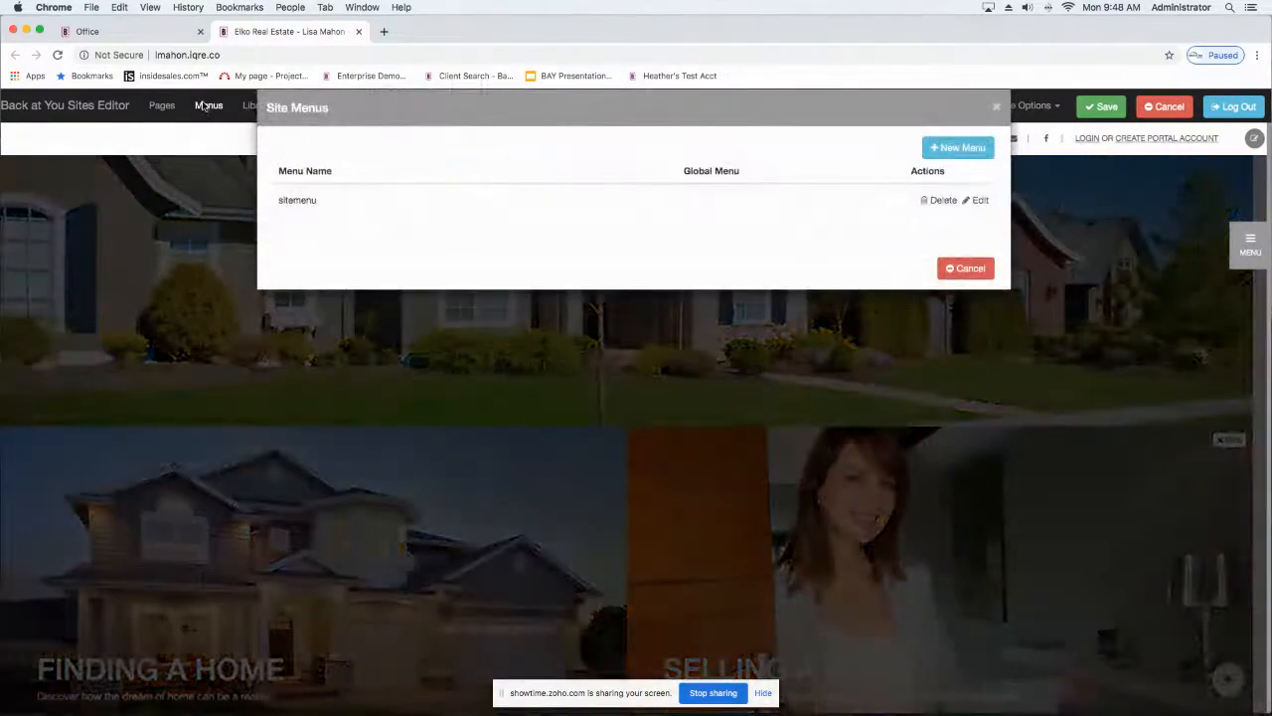
click(980, 201)
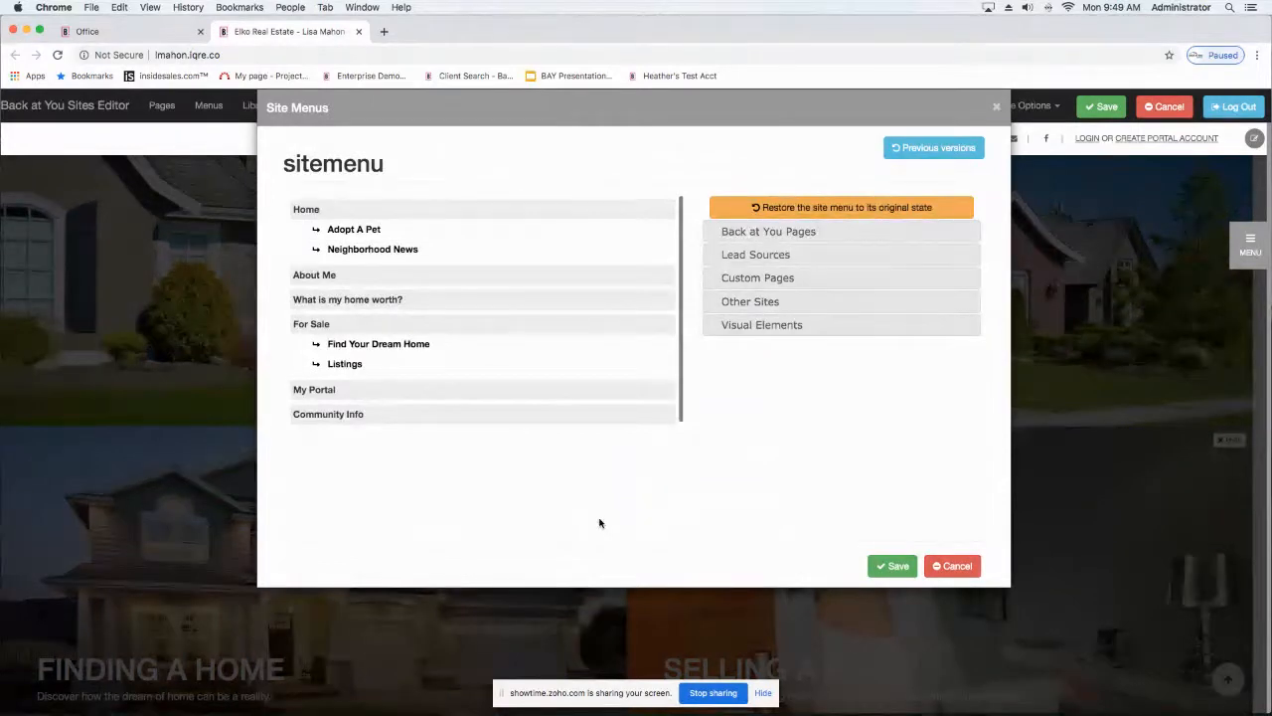
click(758, 278)
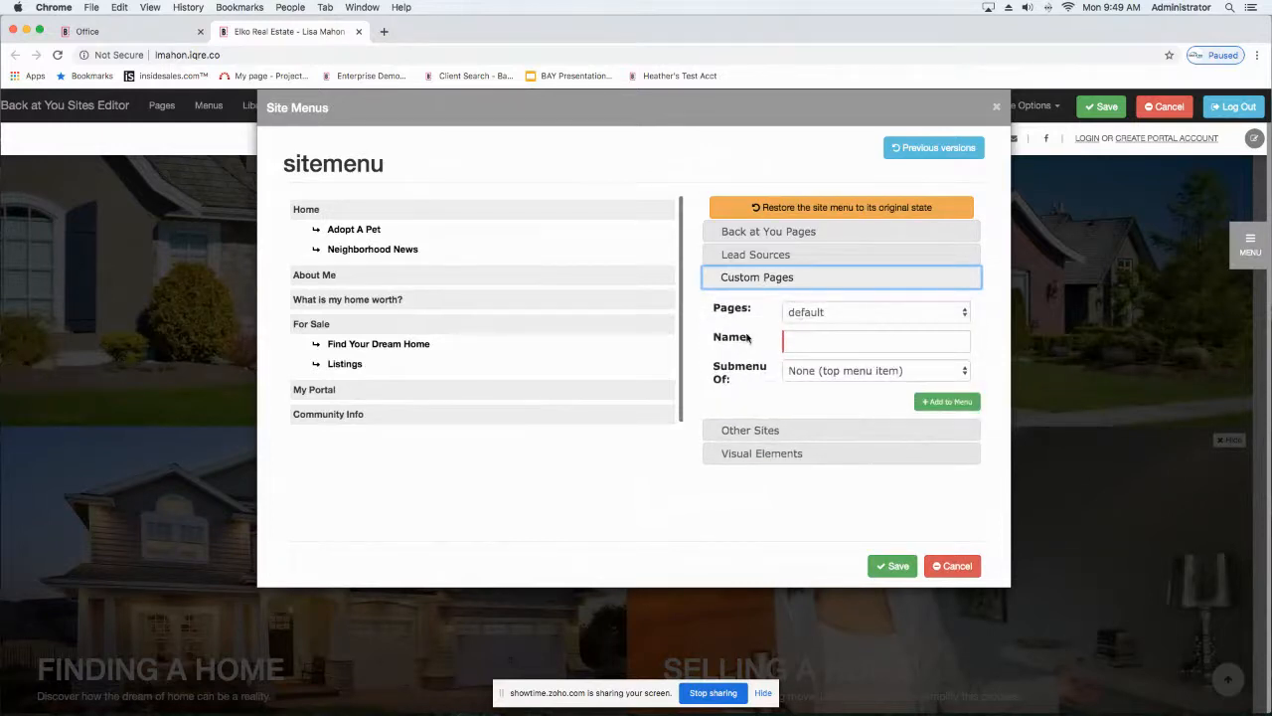
click(827, 343)
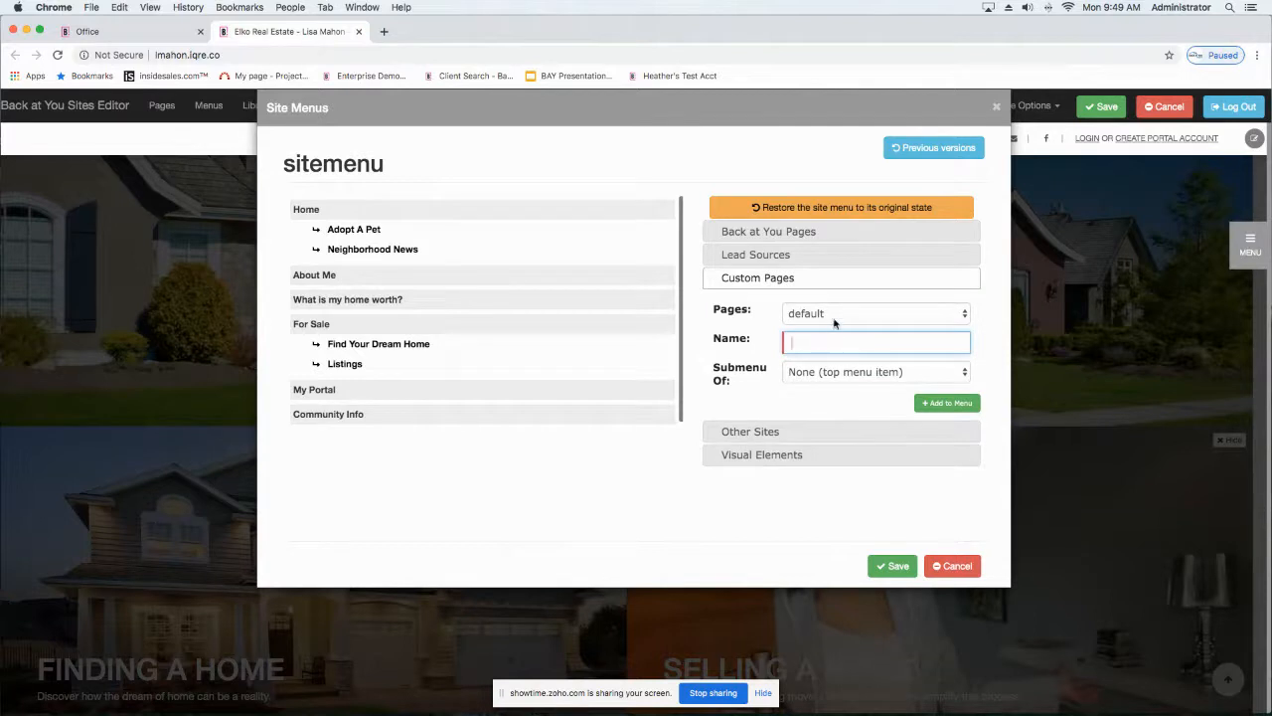
click(835, 314)
click(807, 453)
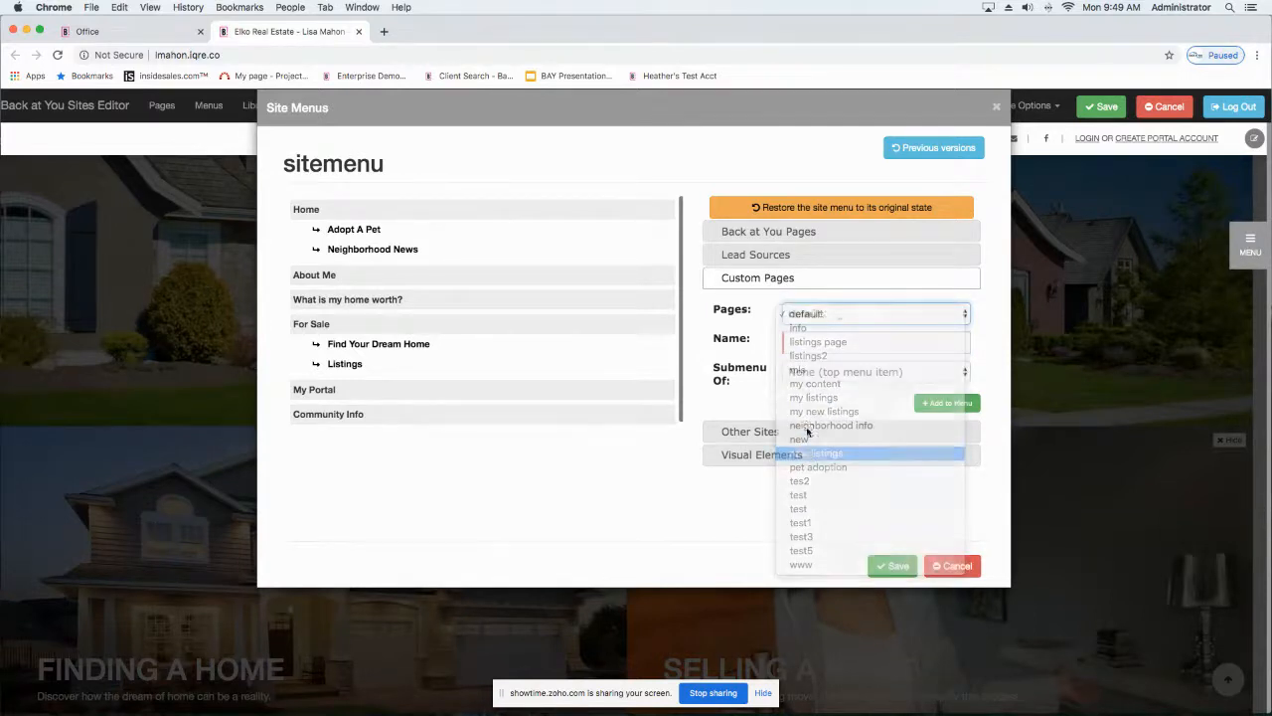
Step: Name the custom page's menu item New Listings, make it a submenu of For Sale, and add it to the menu
click(836, 349)
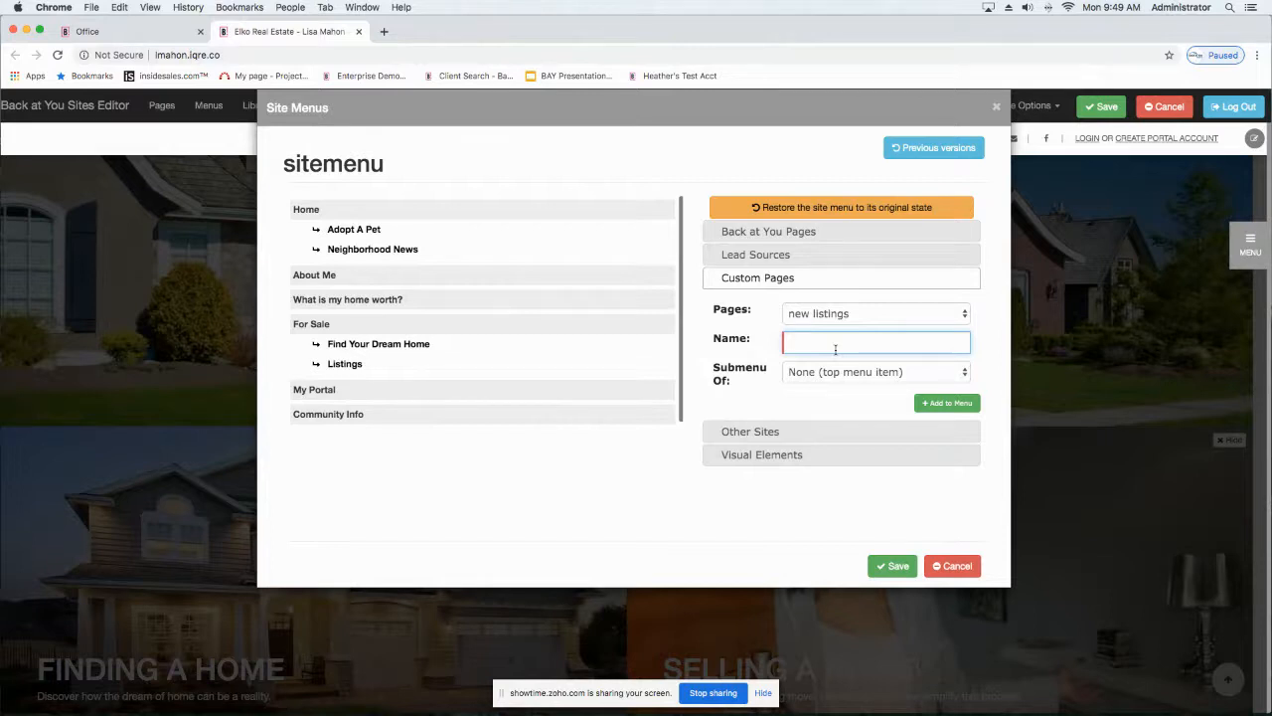
text(New Listings)
click(897, 374)
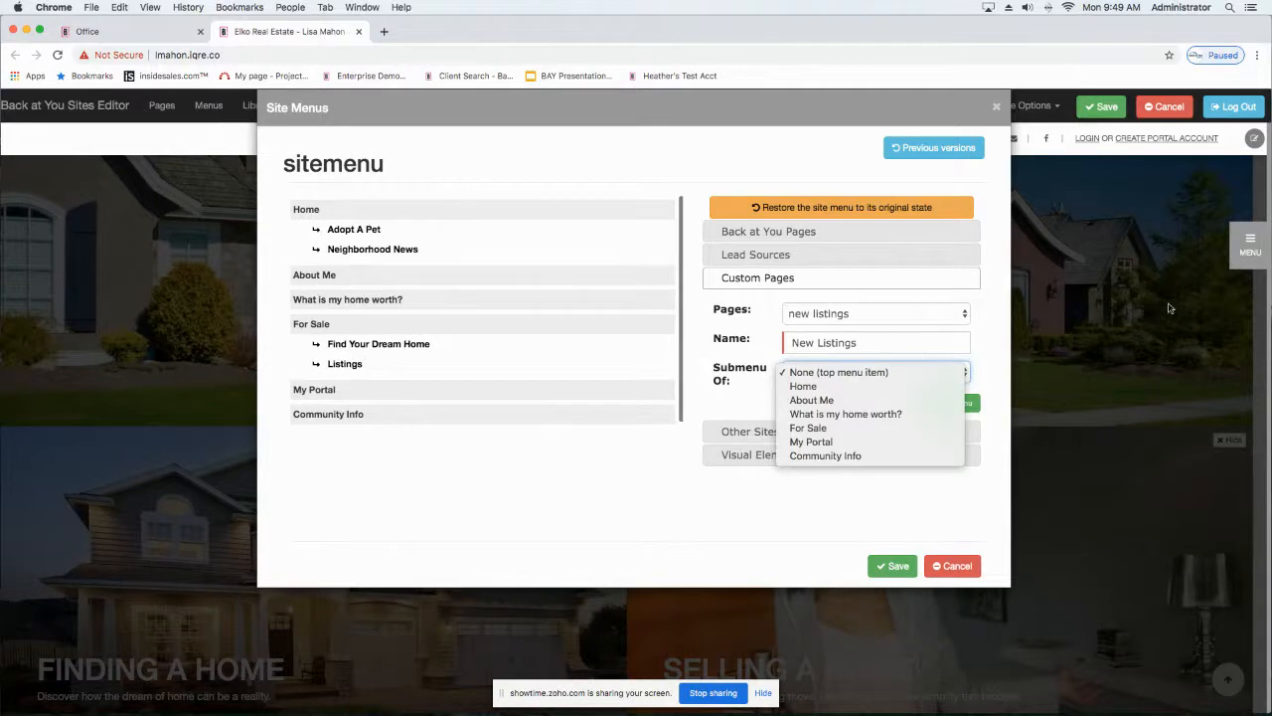
click(1243, 249)
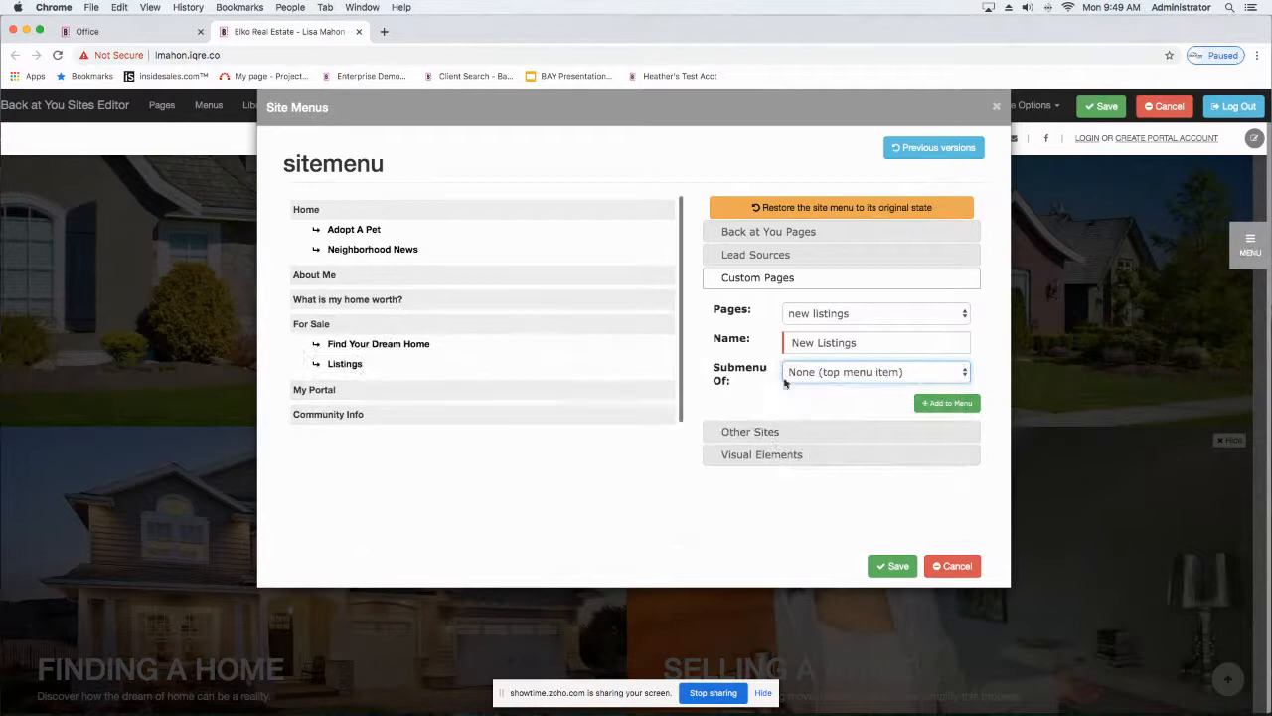
click(846, 376)
click(800, 432)
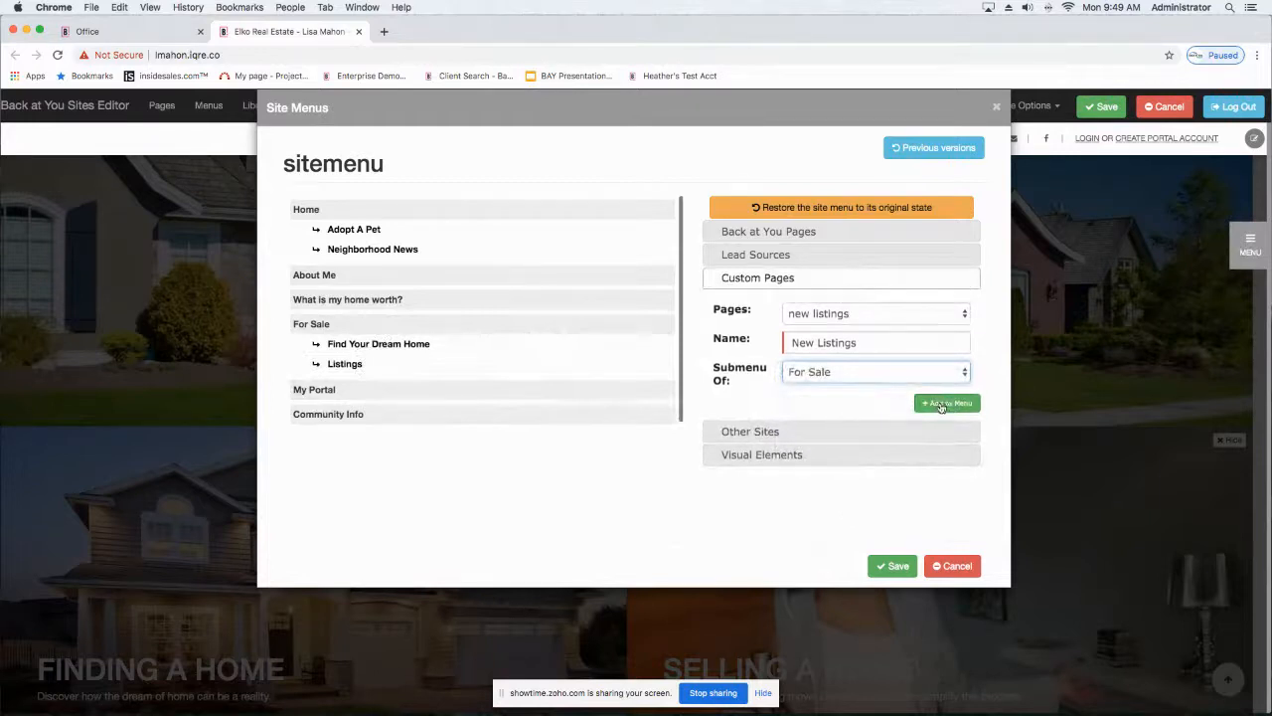
click(940, 406)
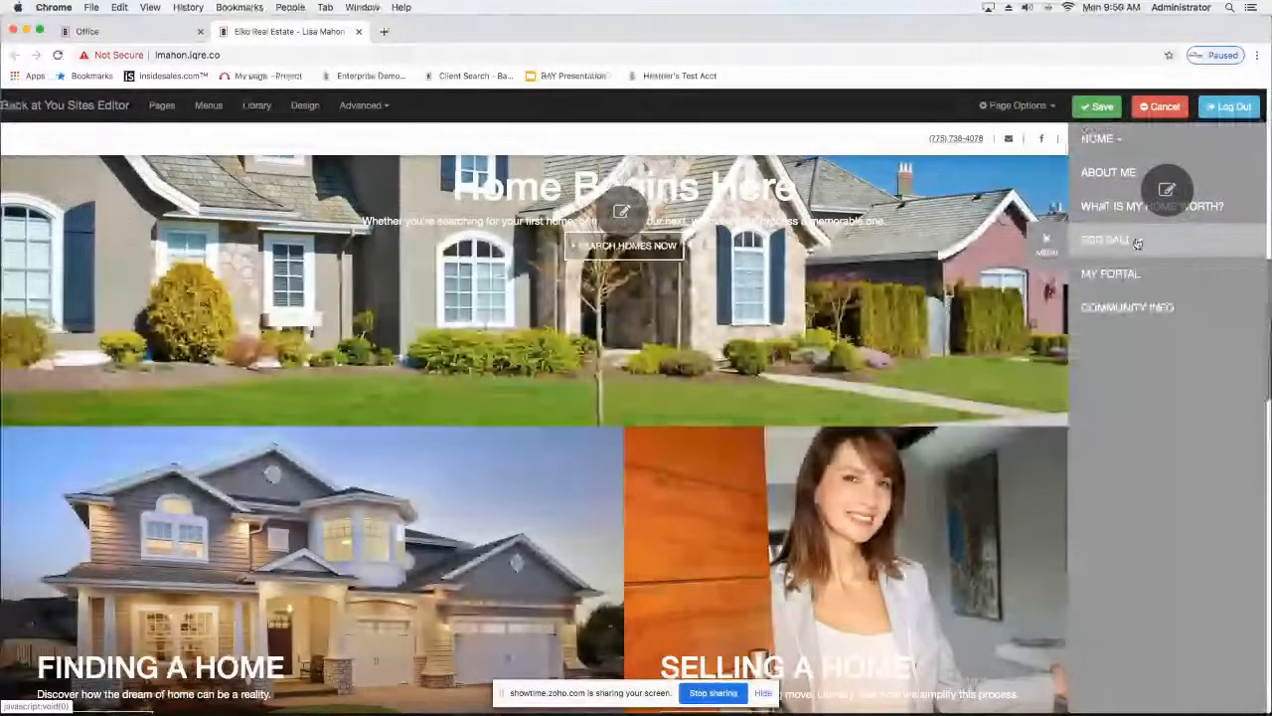
Step: Check the For Sale entry in the site menu, close the menu, and save the homepage
click(1136, 242)
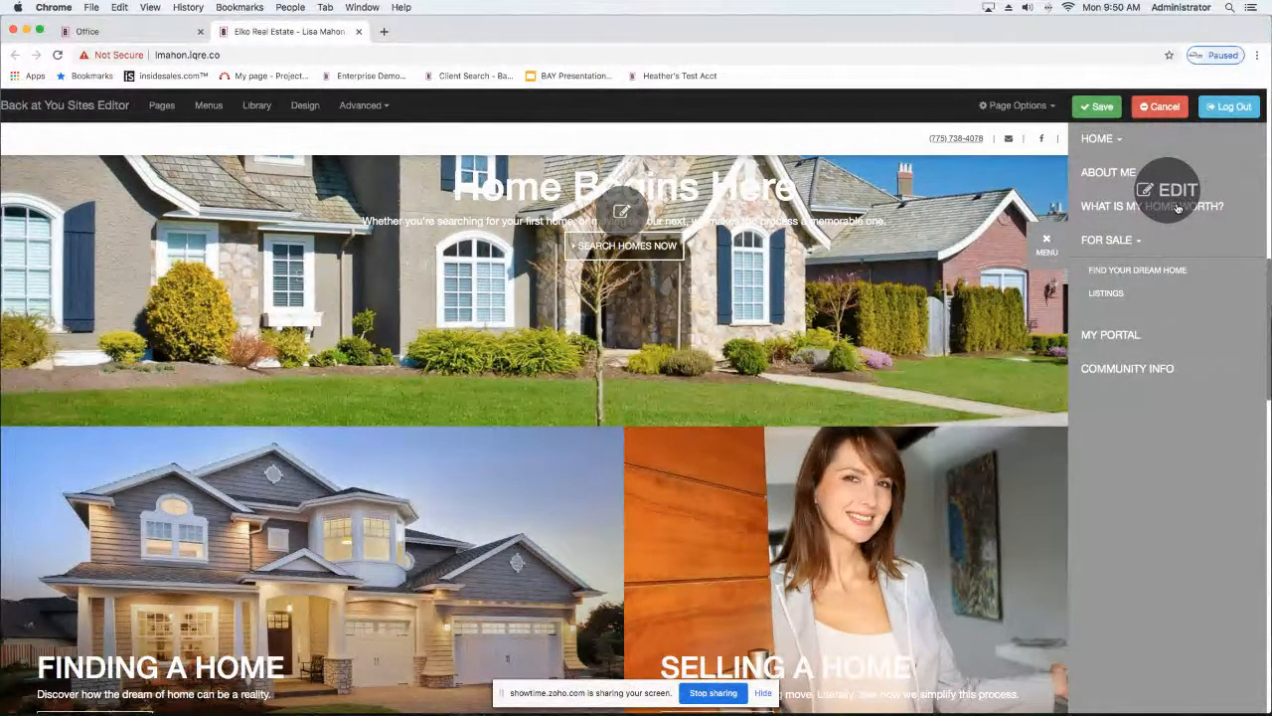
click(1046, 254)
click(1097, 106)
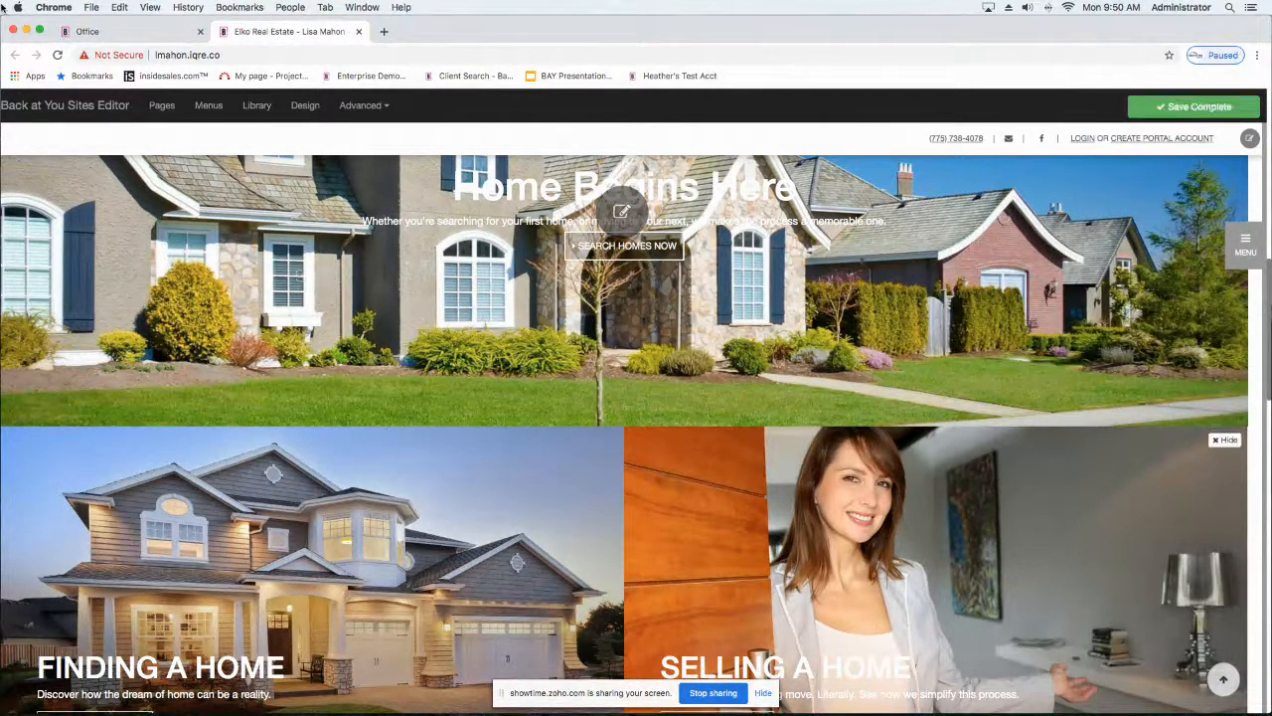
Step: Reload the homepage and open the New Listings page from the For Sale submenu
click(57, 55)
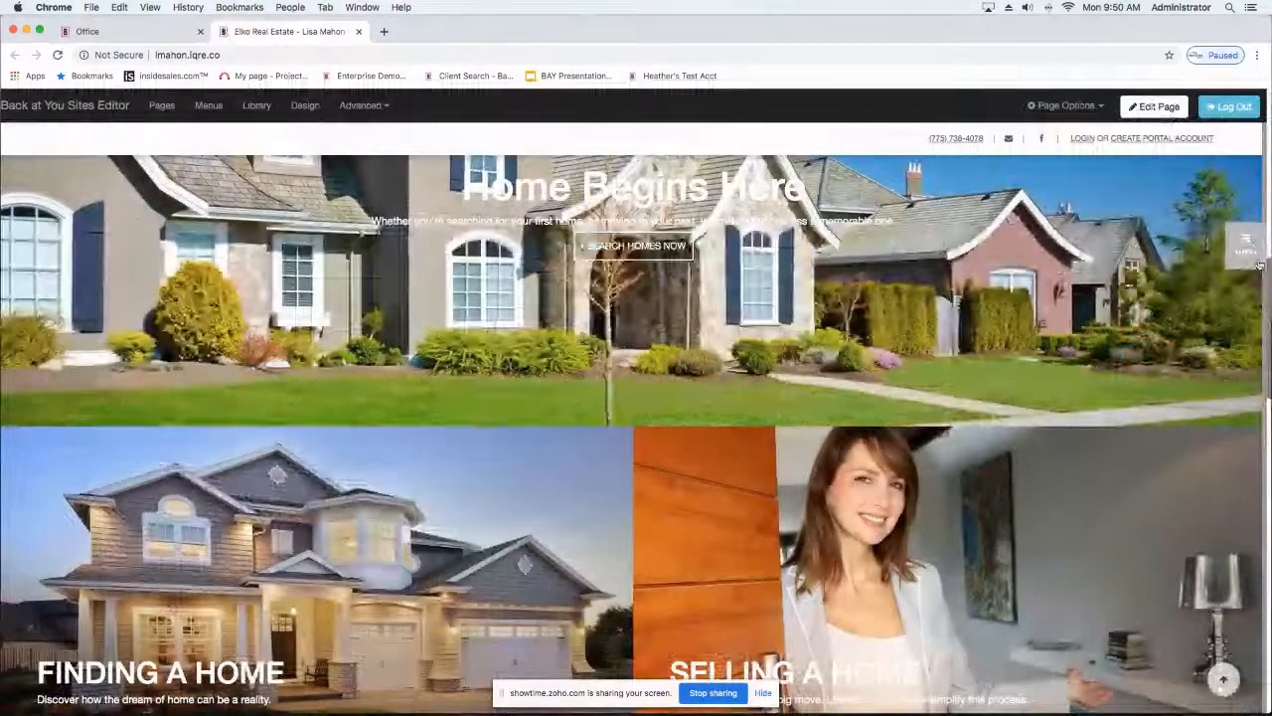
click(1248, 249)
click(1138, 246)
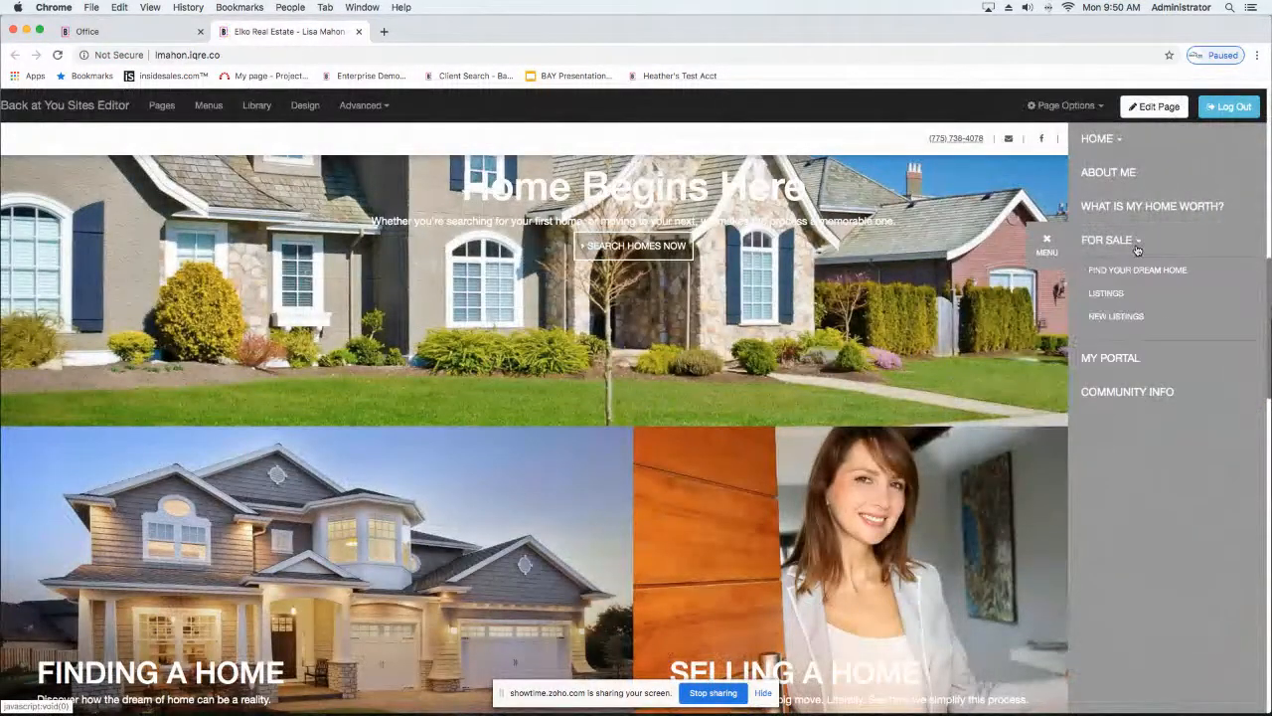
click(1110, 317)
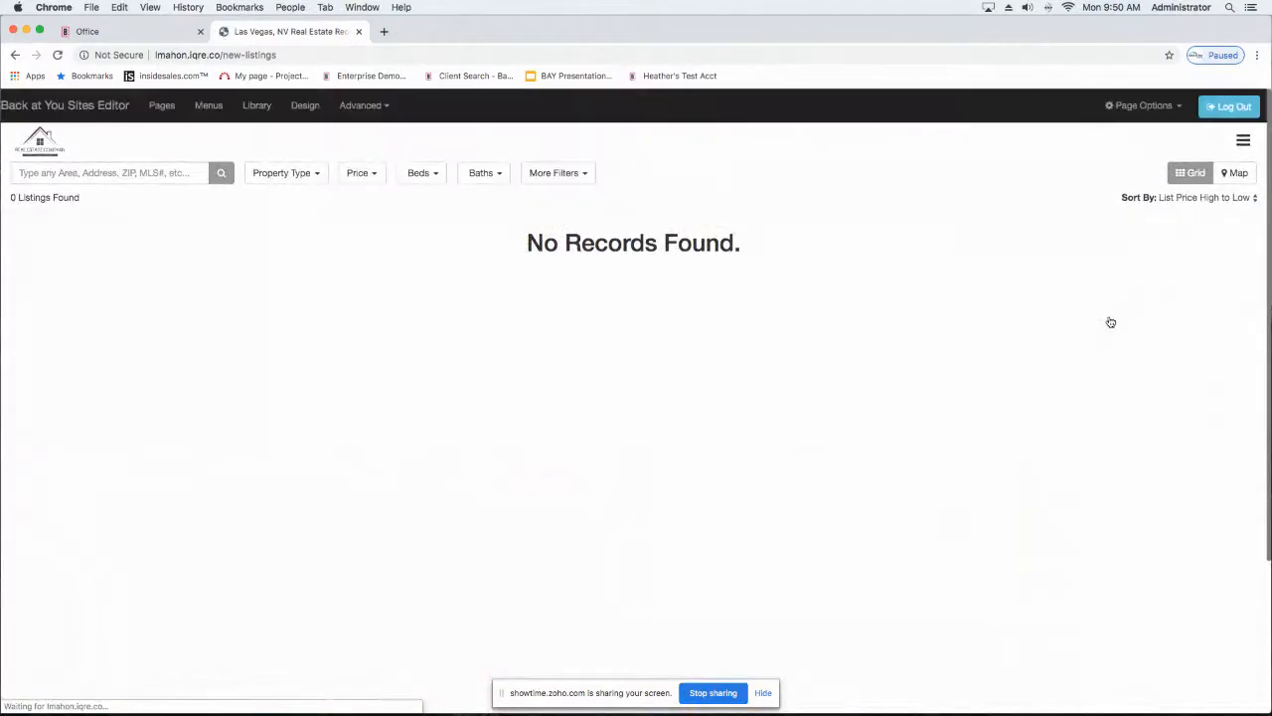
Step: Return to the homepage and look over its panels and the site menu
click(109, 36)
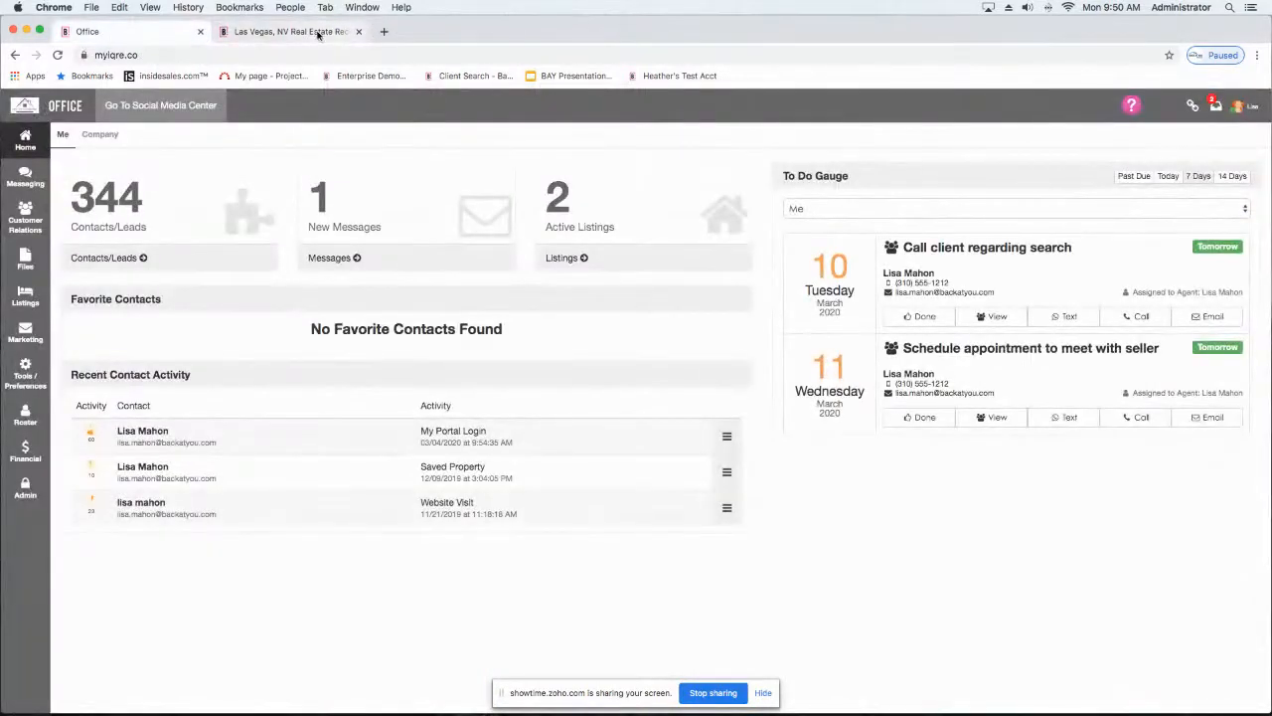
click(316, 32)
click(14, 55)
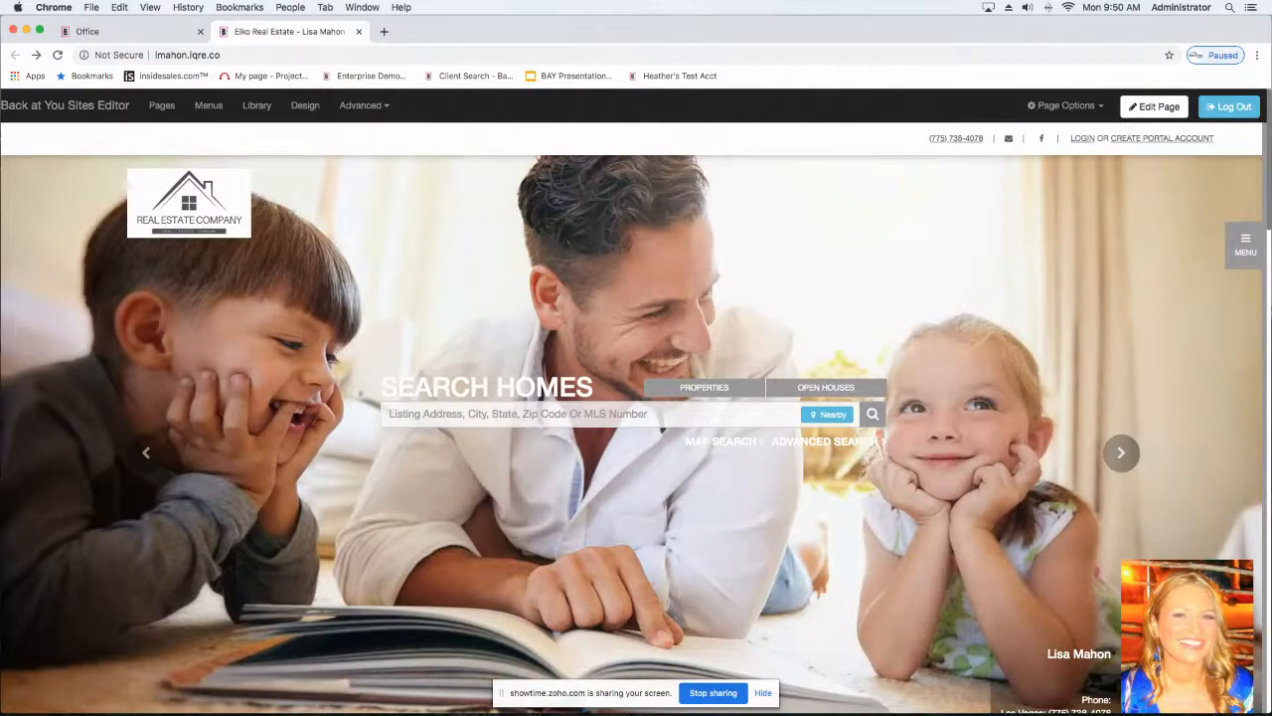
scroll(419, 186, down, 15)
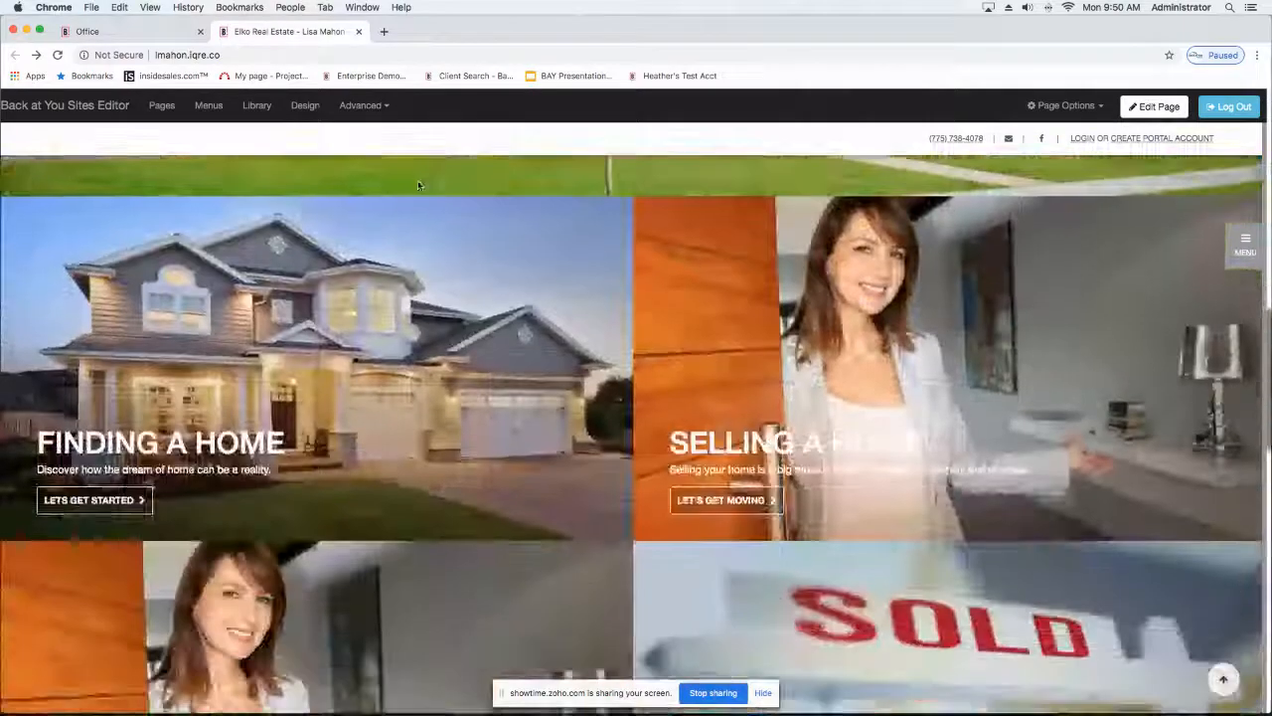
scroll(419, 186, up, 5)
scroll(417, 185, up, 10)
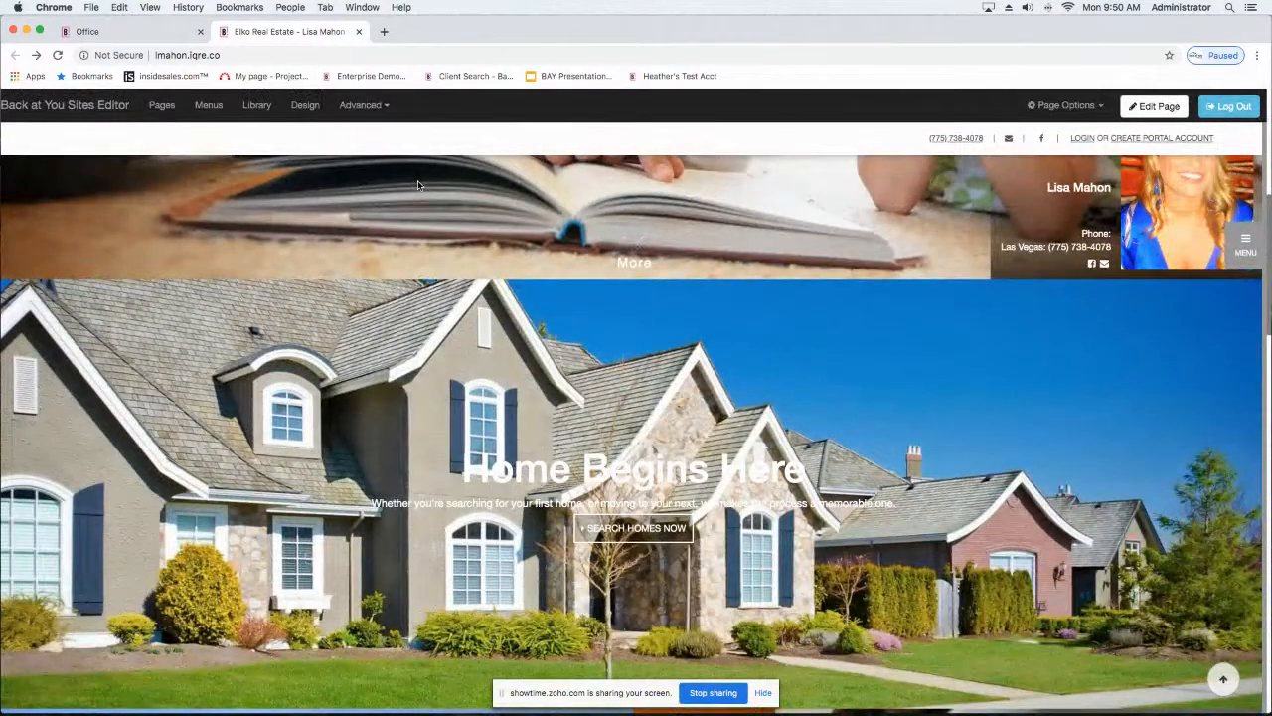
click(1243, 243)
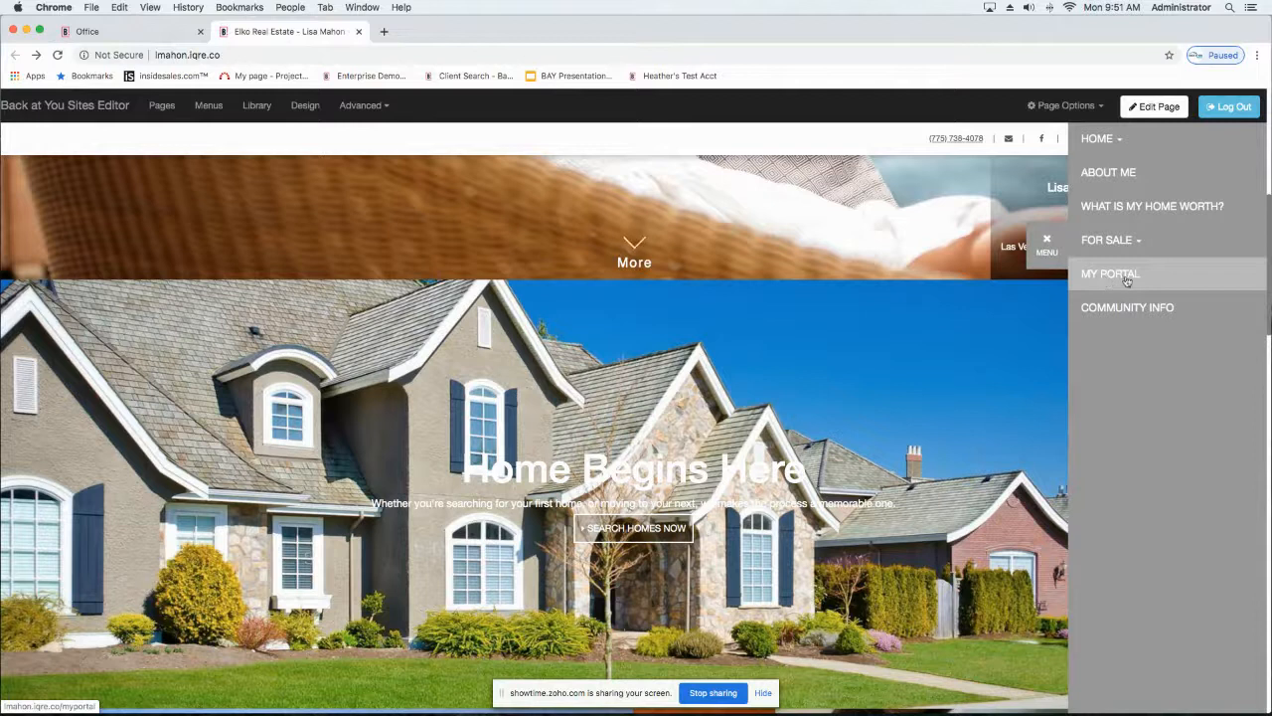
click(1048, 243)
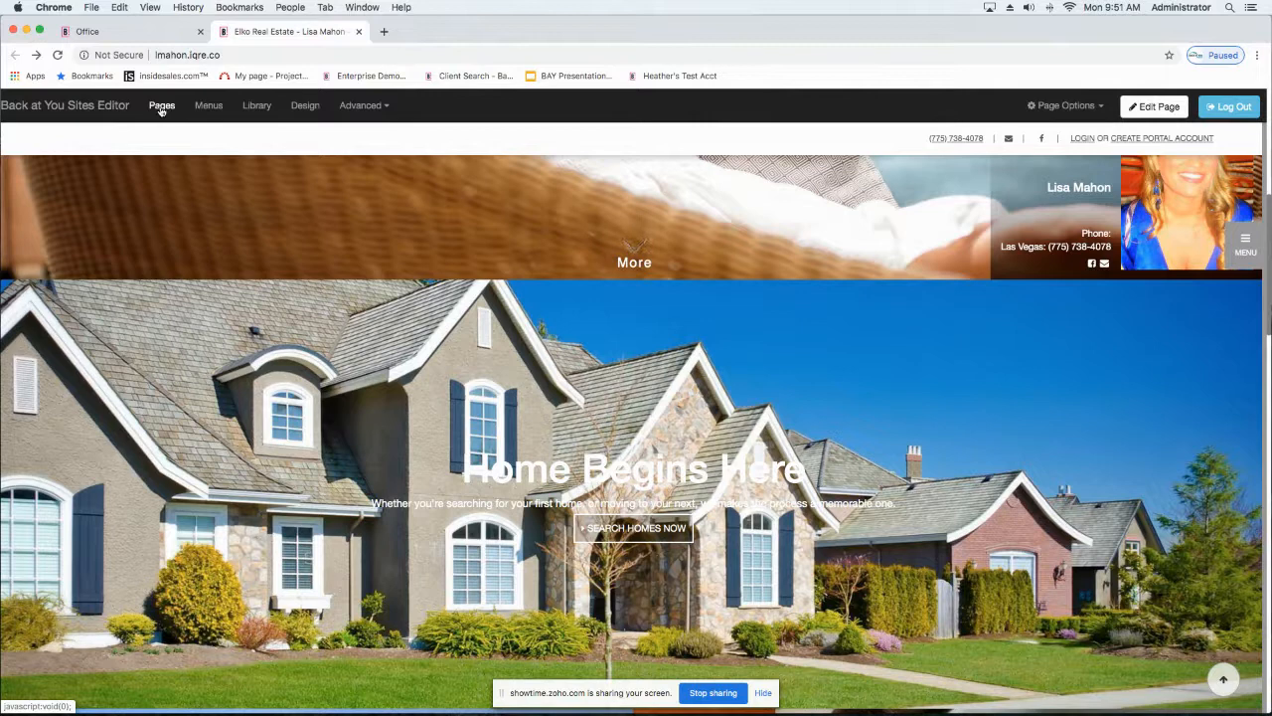
Step: Start a new page from the Page Manager and look through the standard and dynamic page templates
click(161, 107)
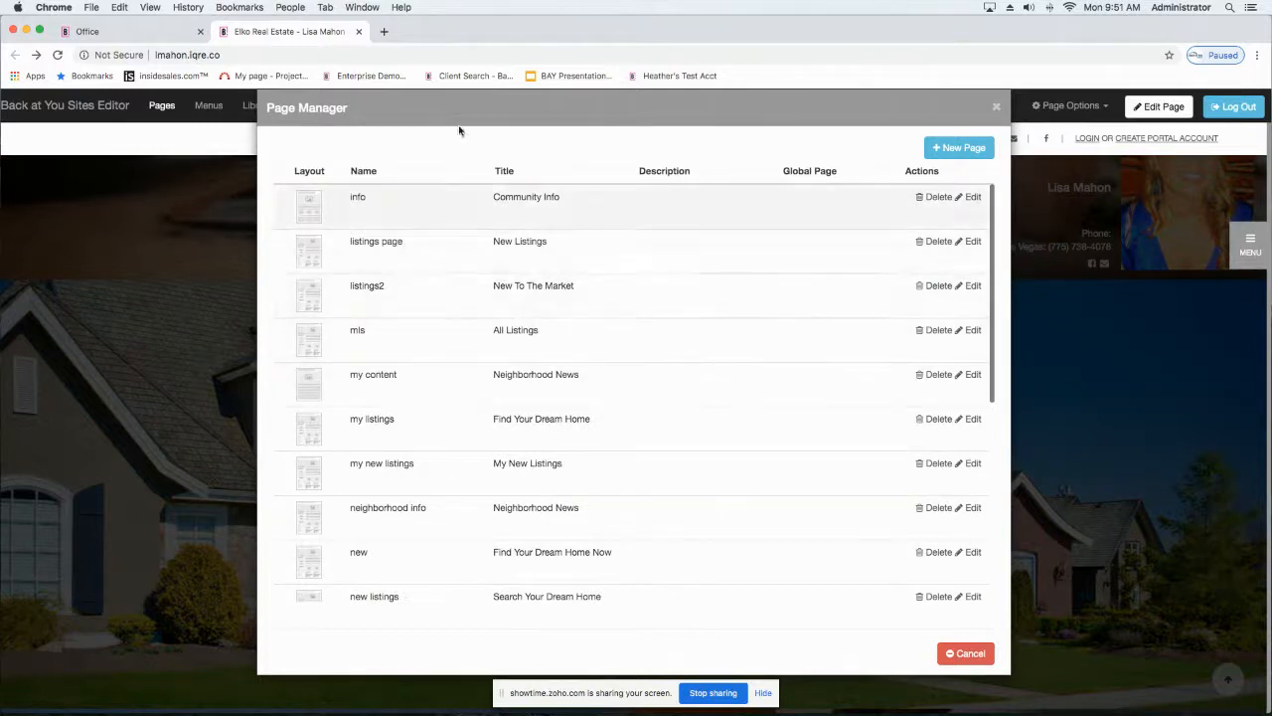
click(949, 150)
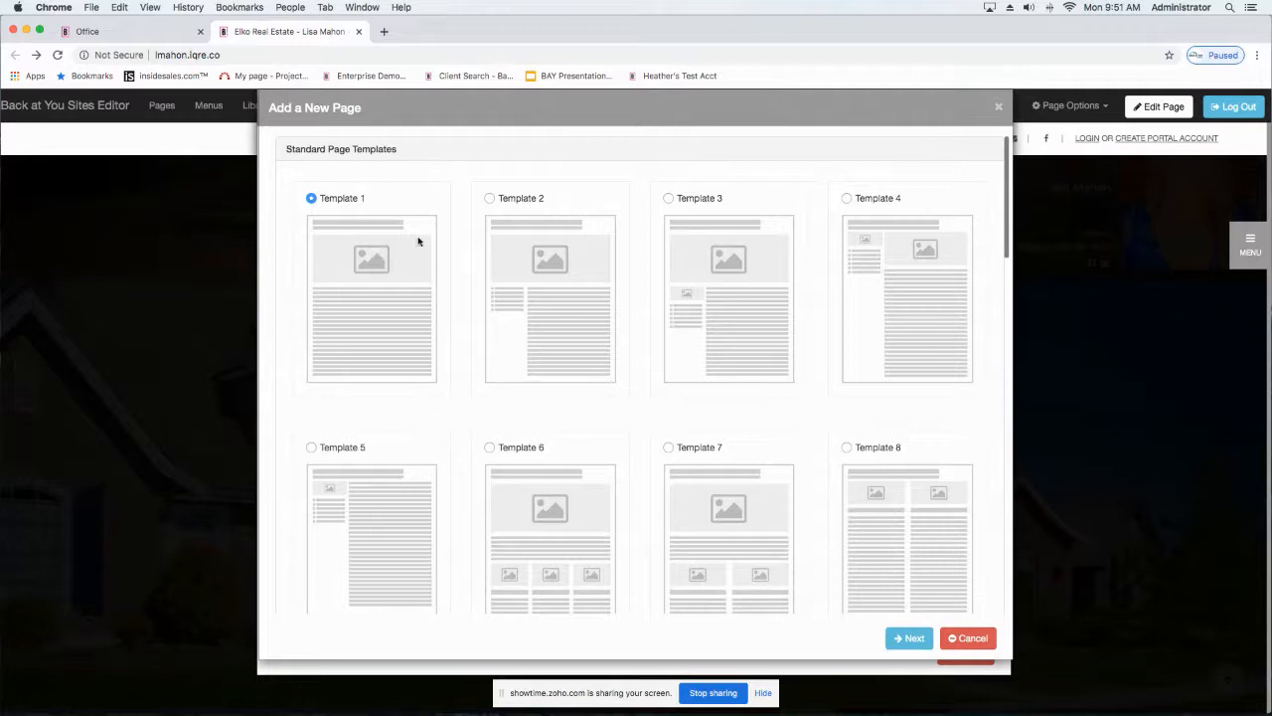
scroll(367, 287, down, 3)
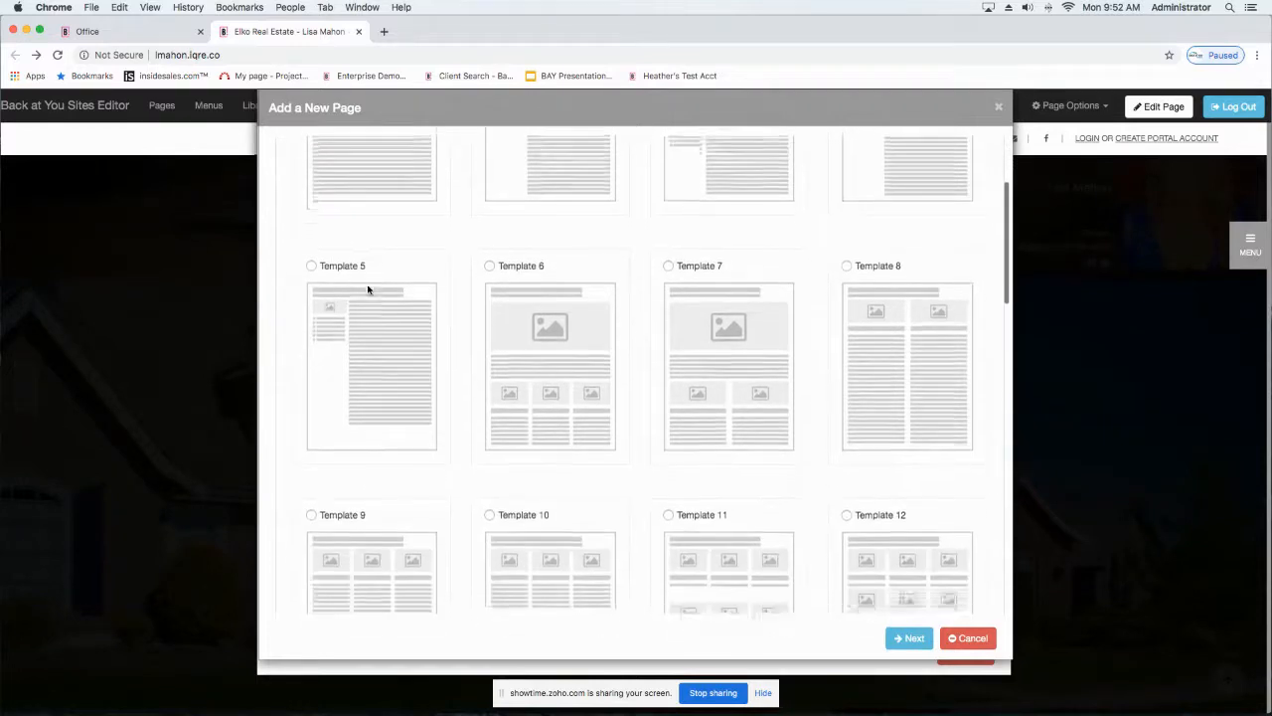
scroll(367, 287, down, 3)
scroll(366, 287, up, 6)
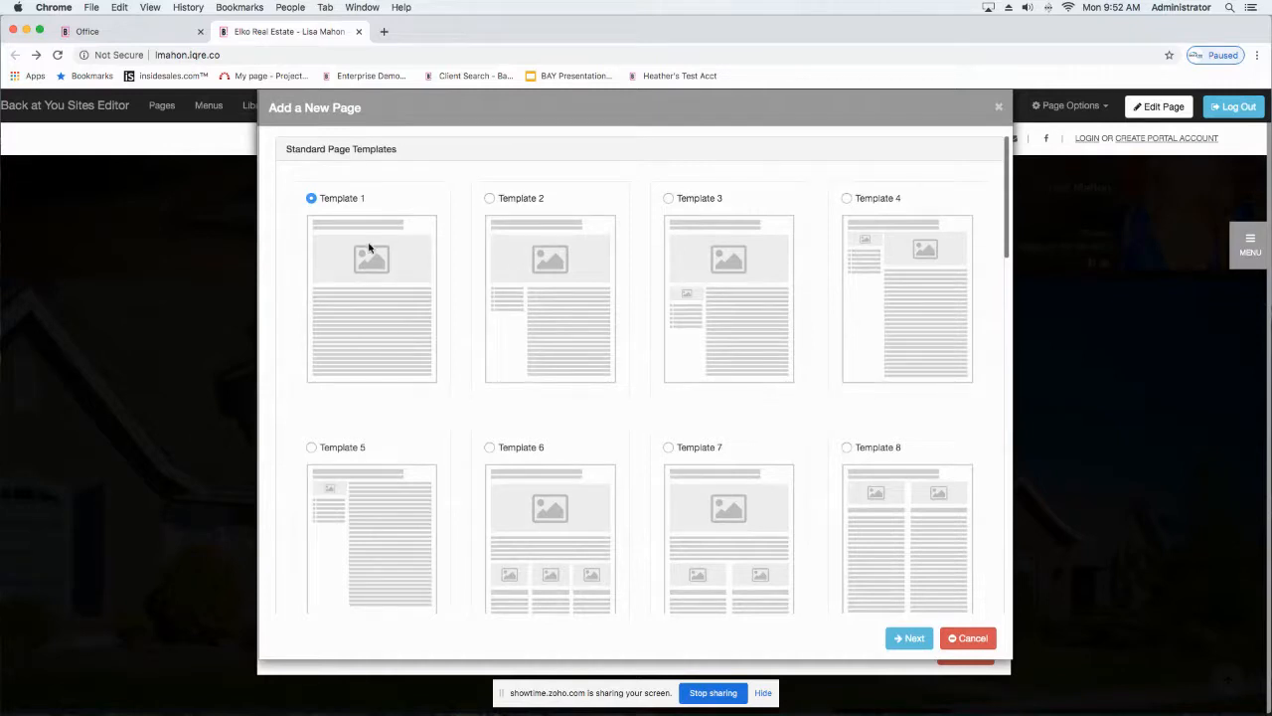
scroll(500, 520, down, 5)
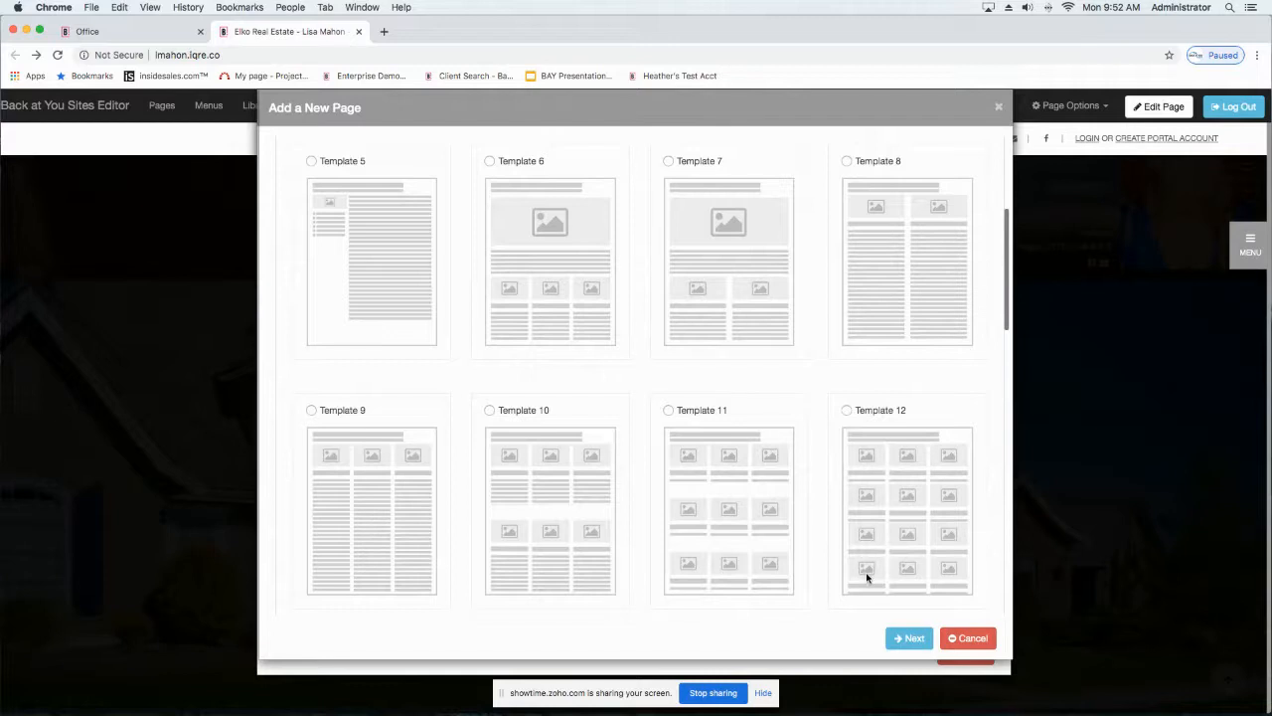
scroll(365, 435, down, 1)
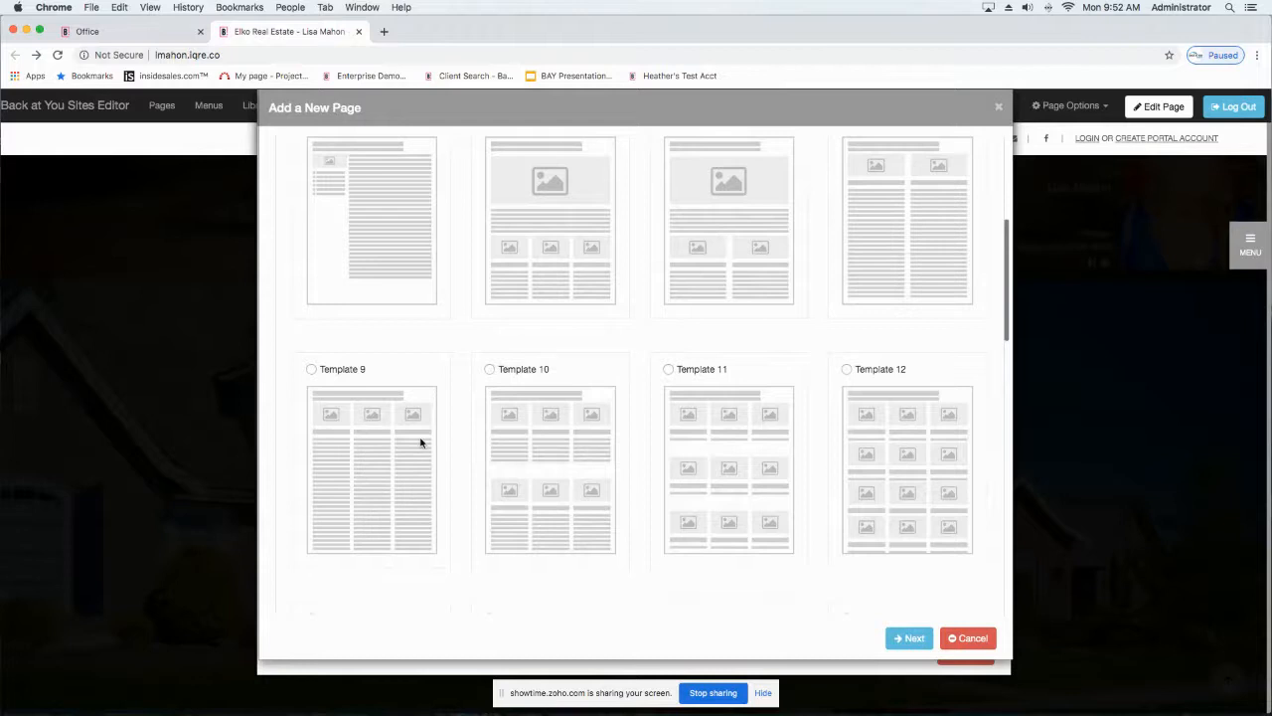
scroll(421, 440, down, 2)
scroll(420, 443, up, 5)
scroll(420, 443, down, 12)
scroll(421, 440, up, 2)
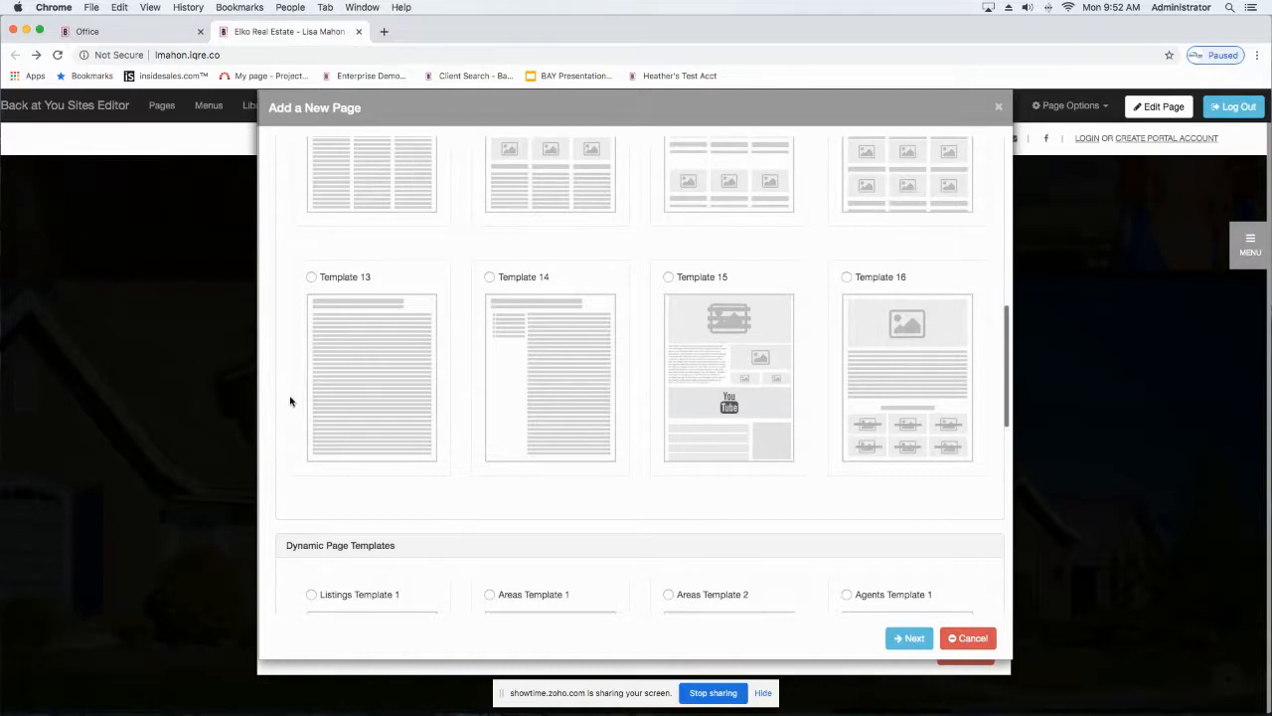
scroll(291, 401, down, 5)
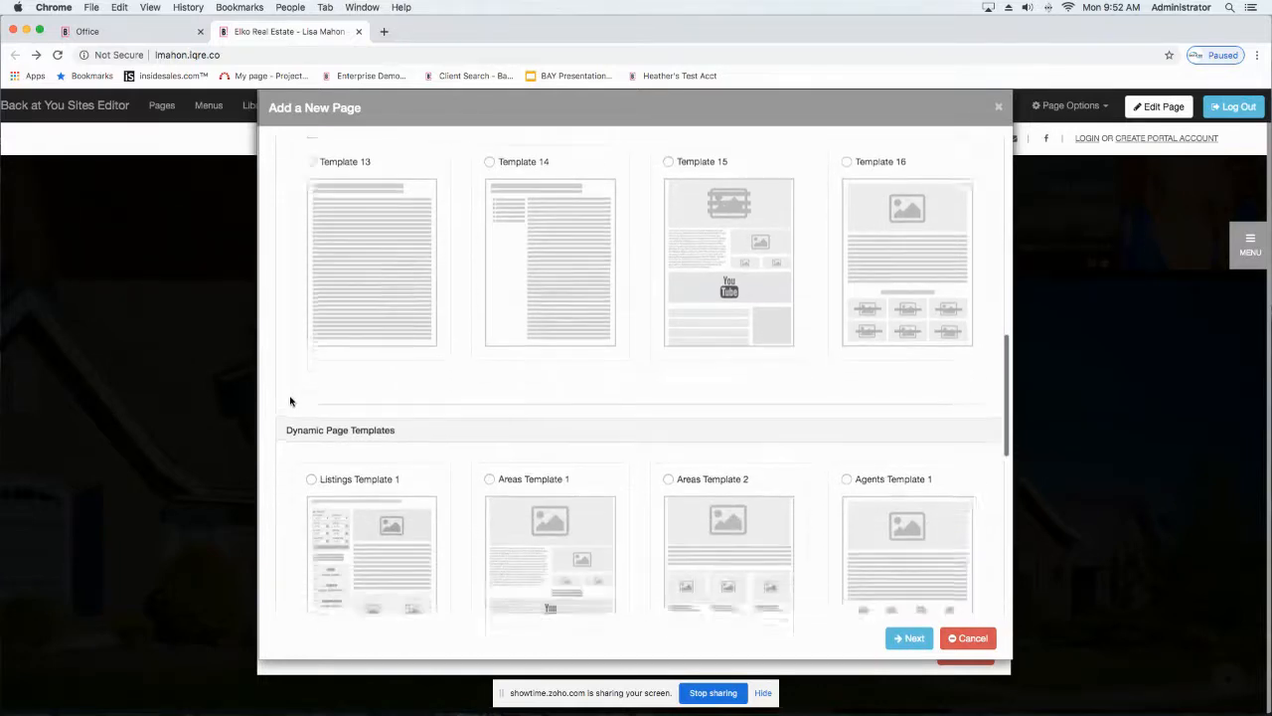
scroll(290, 400, down, 1)
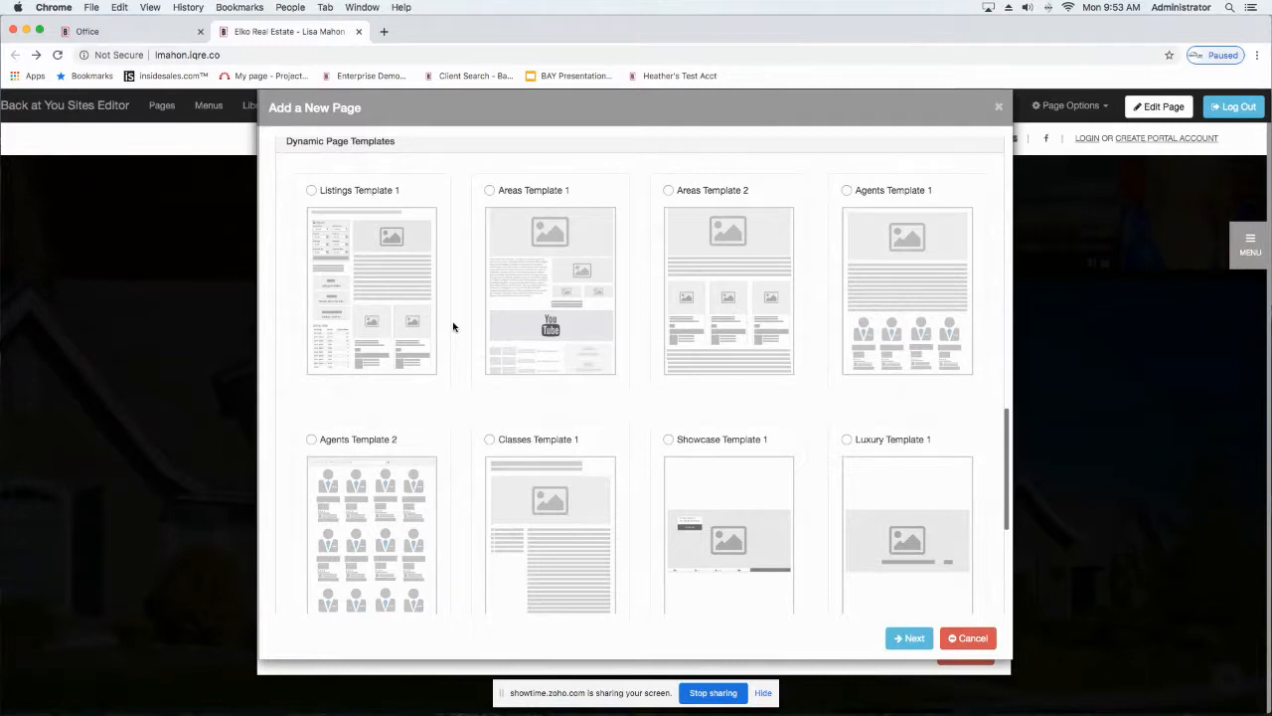
Step: Choose Listings Template 1 for the new page and continue to its page details
scroll(328, 253, up, 2)
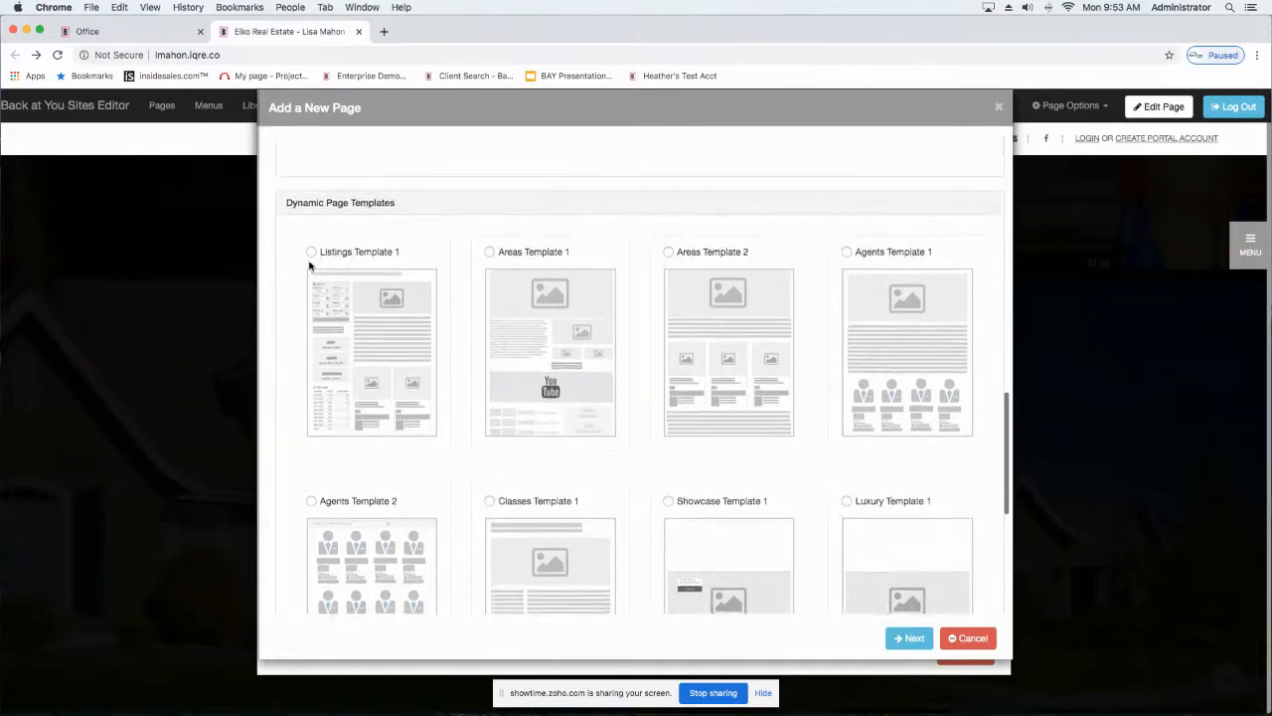
click(311, 253)
click(913, 638)
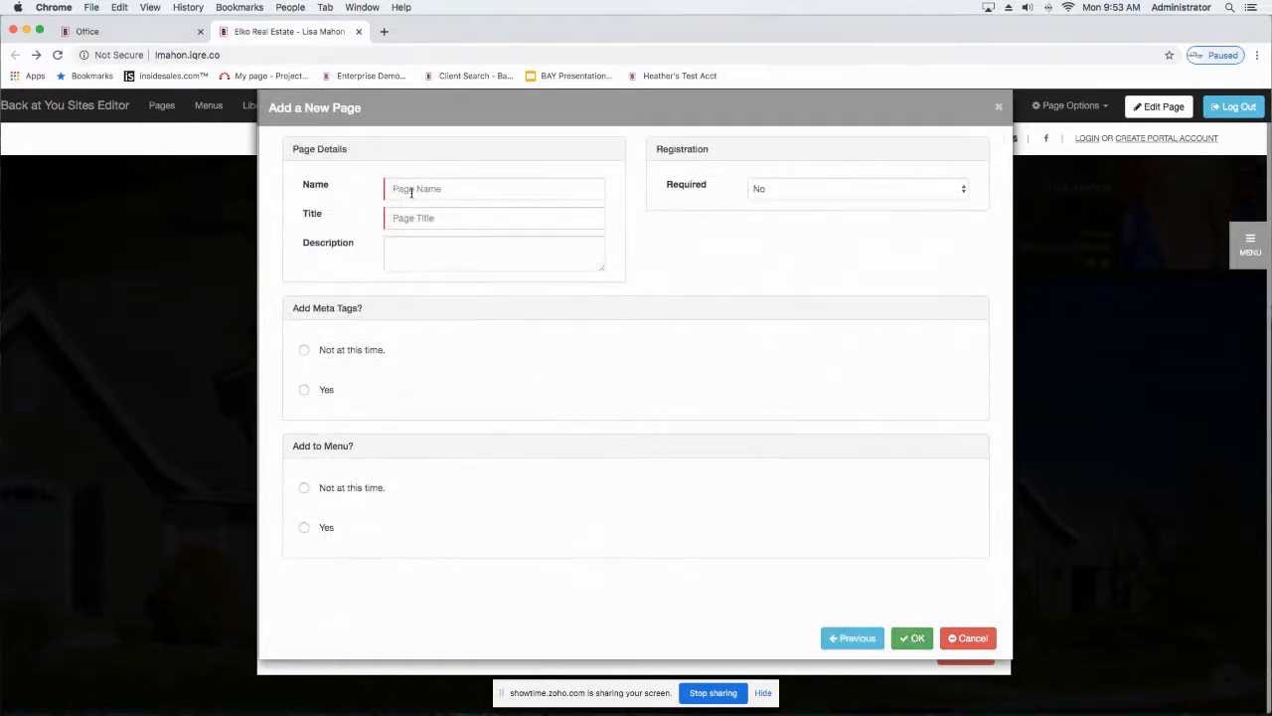
Step: Enter Townhomes as both the name and the title of the new page
click(412, 188)
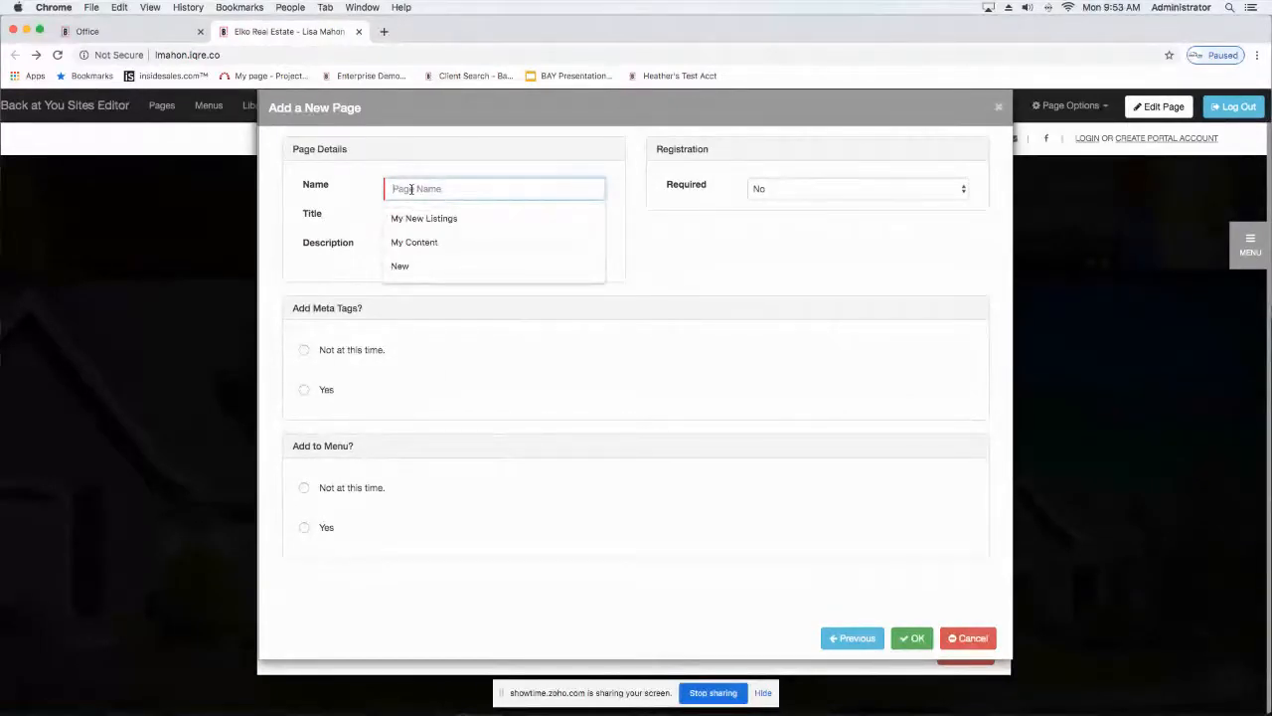
text(Townho)
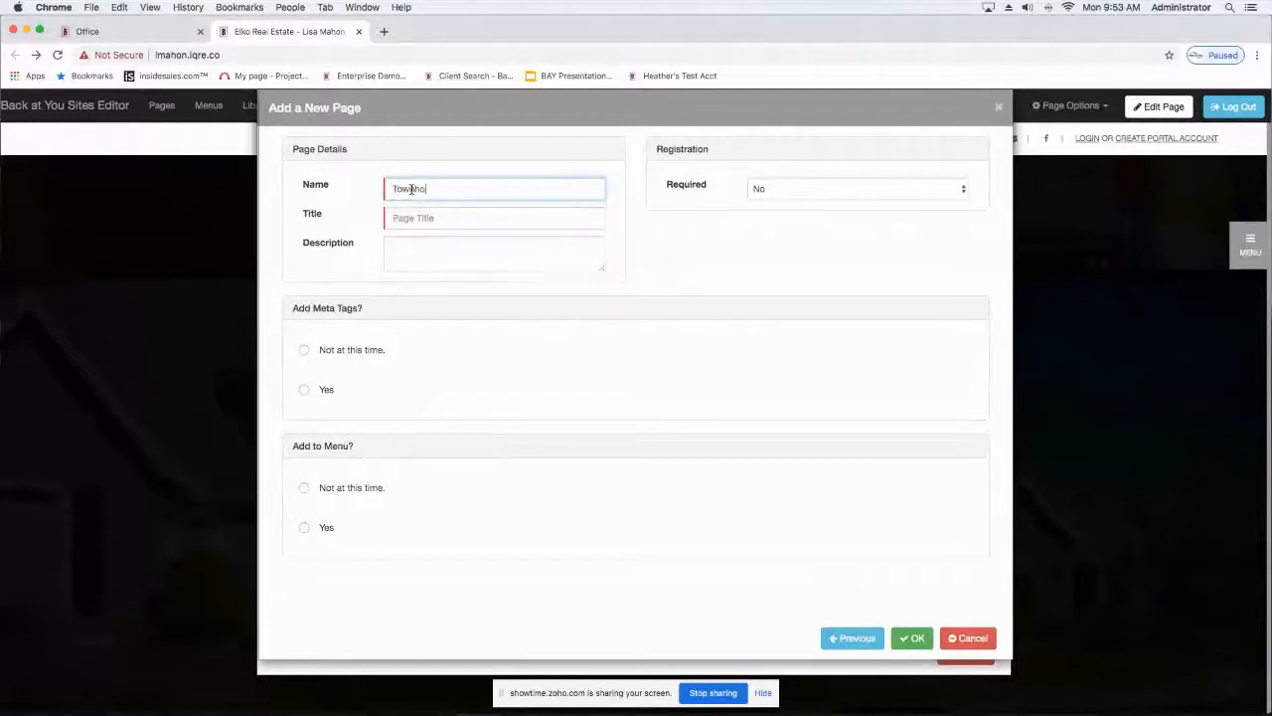
text(mes)
text(ew)
key(BackSpace)
key(BackSpace)
key(BackSpace)
key(BackSpace)
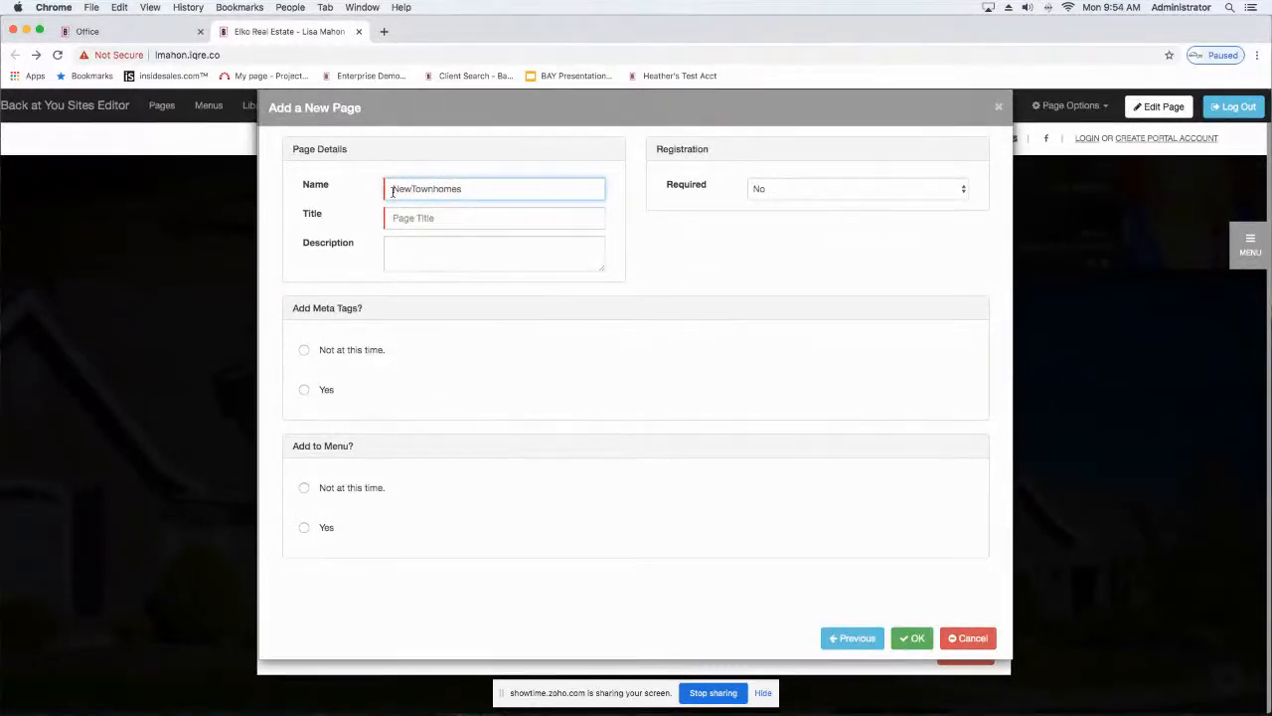
click(407, 221)
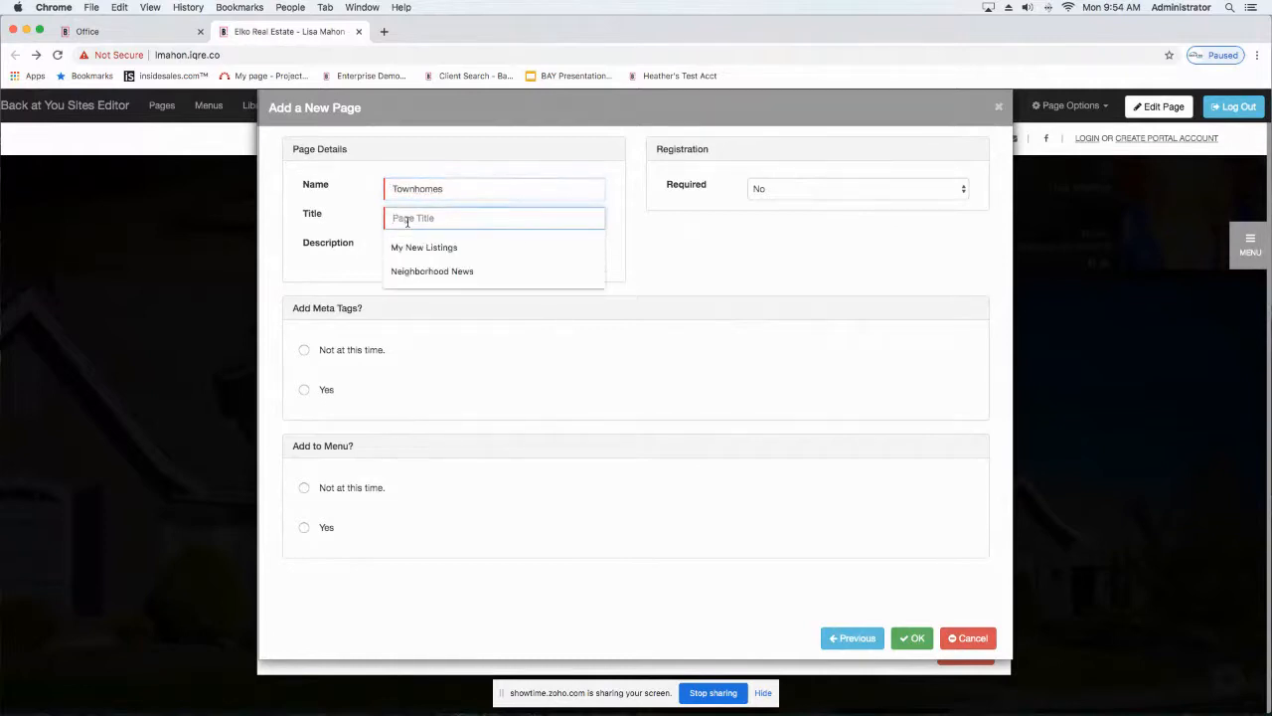
text(Townhomes)
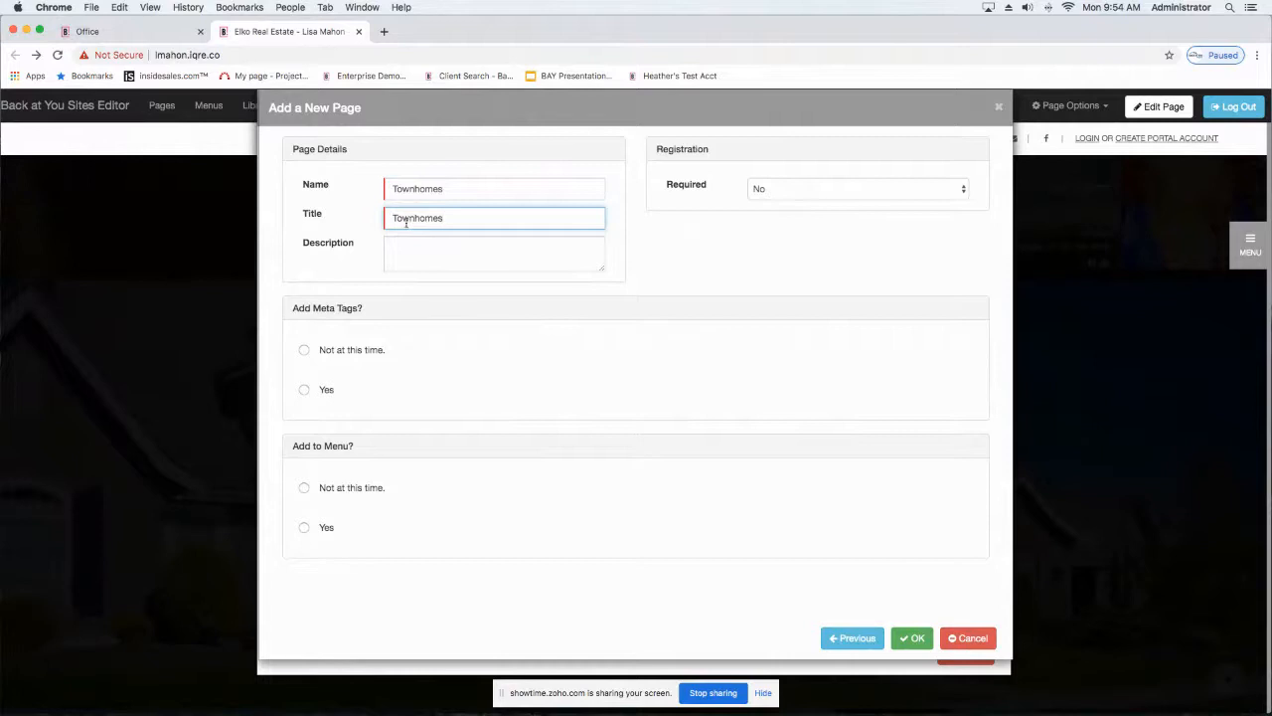
Step: Leave the page description blank and choose "Not at this time" for both meta tags and adding to the menu
click(421, 258)
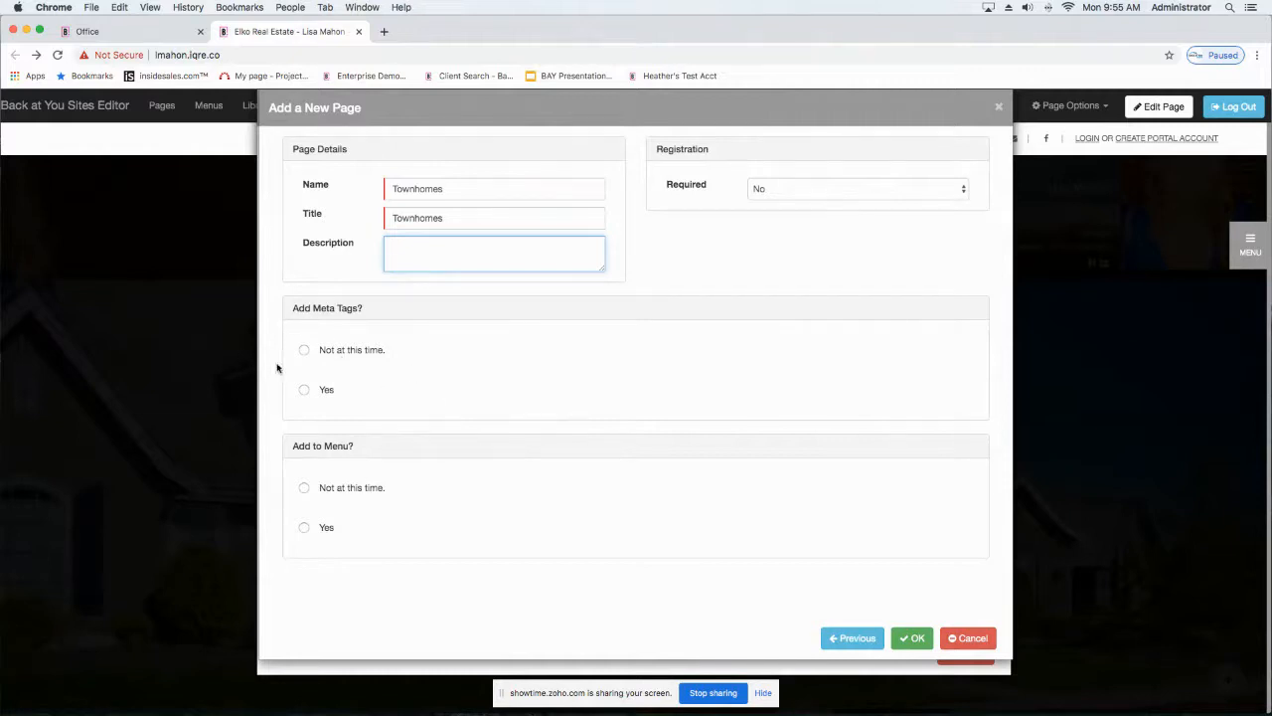
click(304, 350)
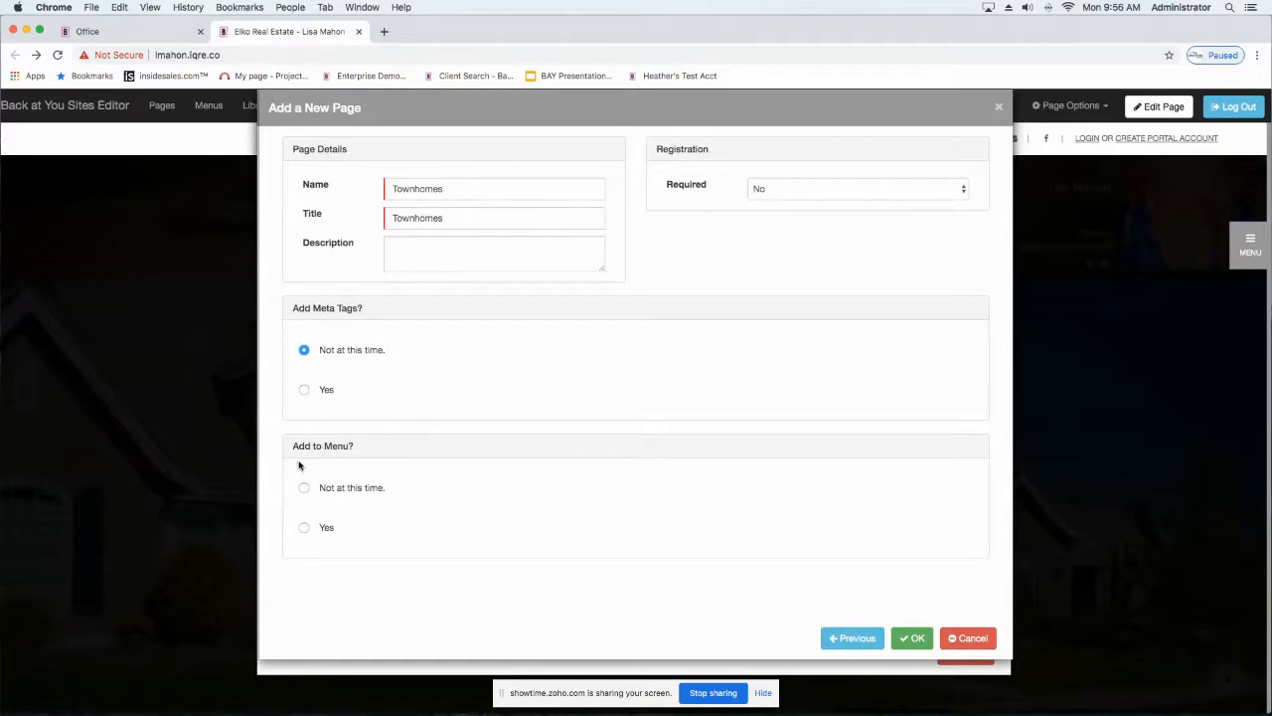
click(303, 488)
Step: Make registration required for the page and keep Nag as its type
click(799, 195)
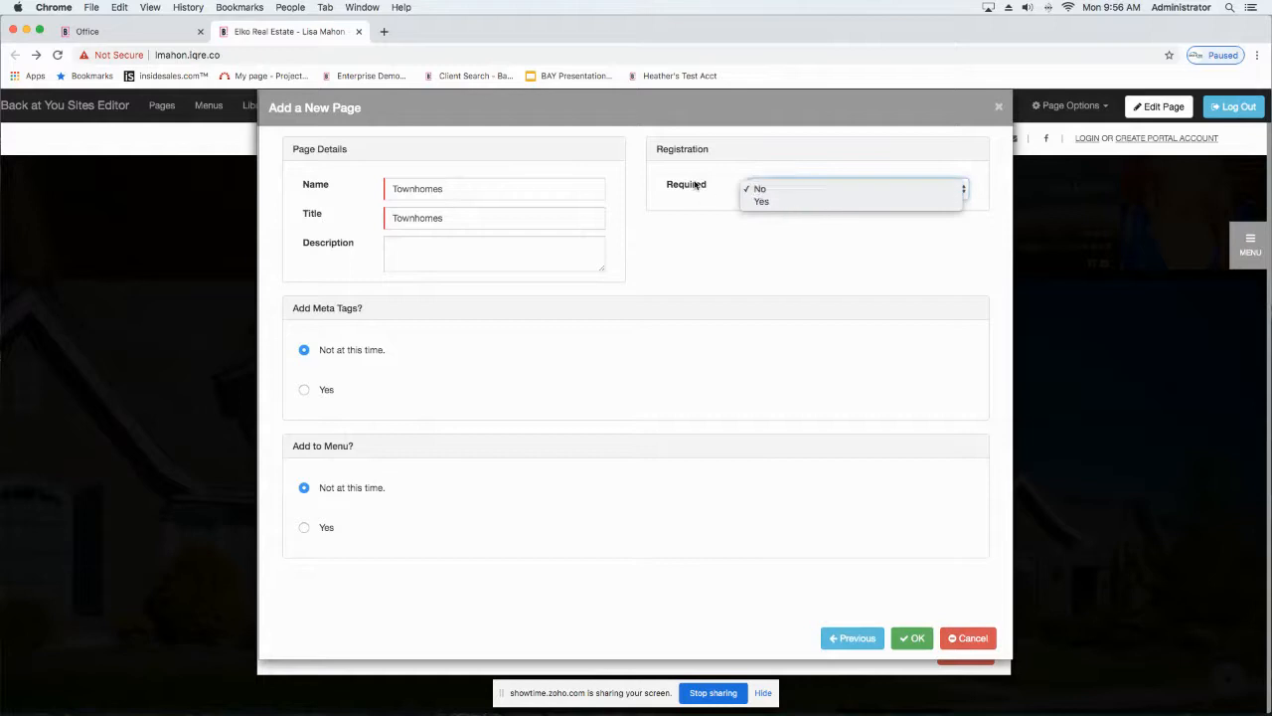
click(761, 203)
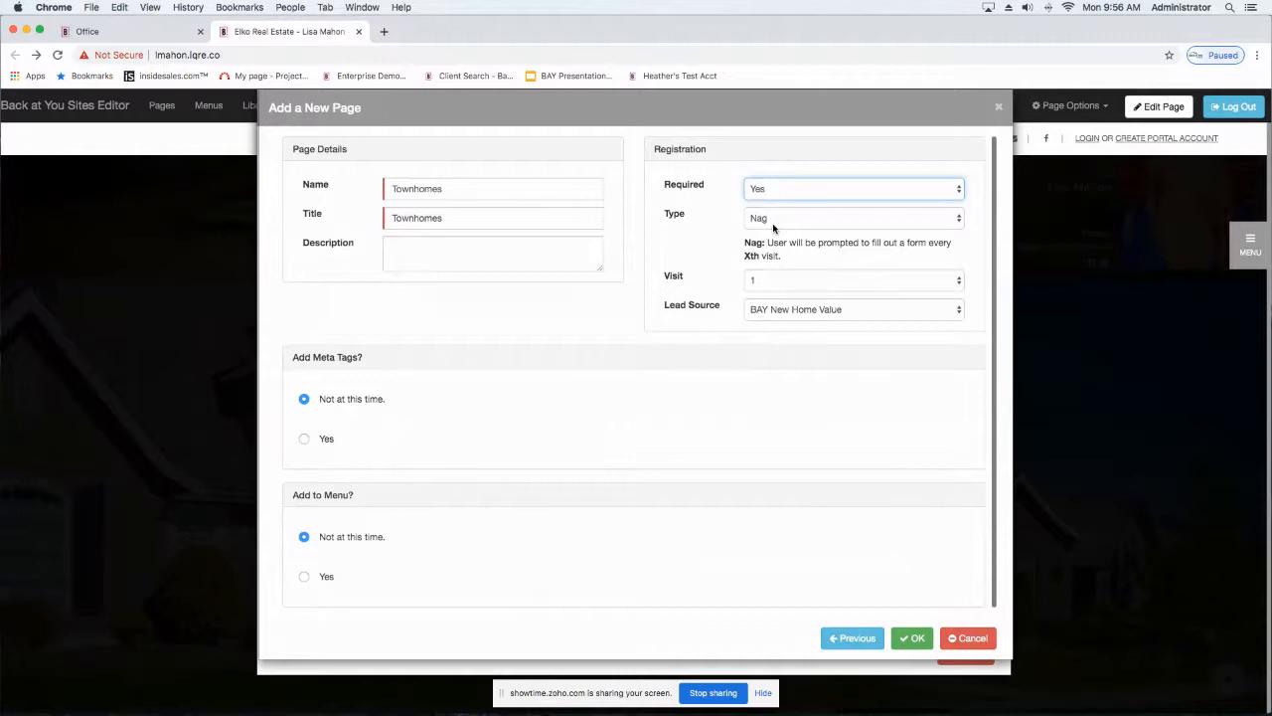
click(773, 226)
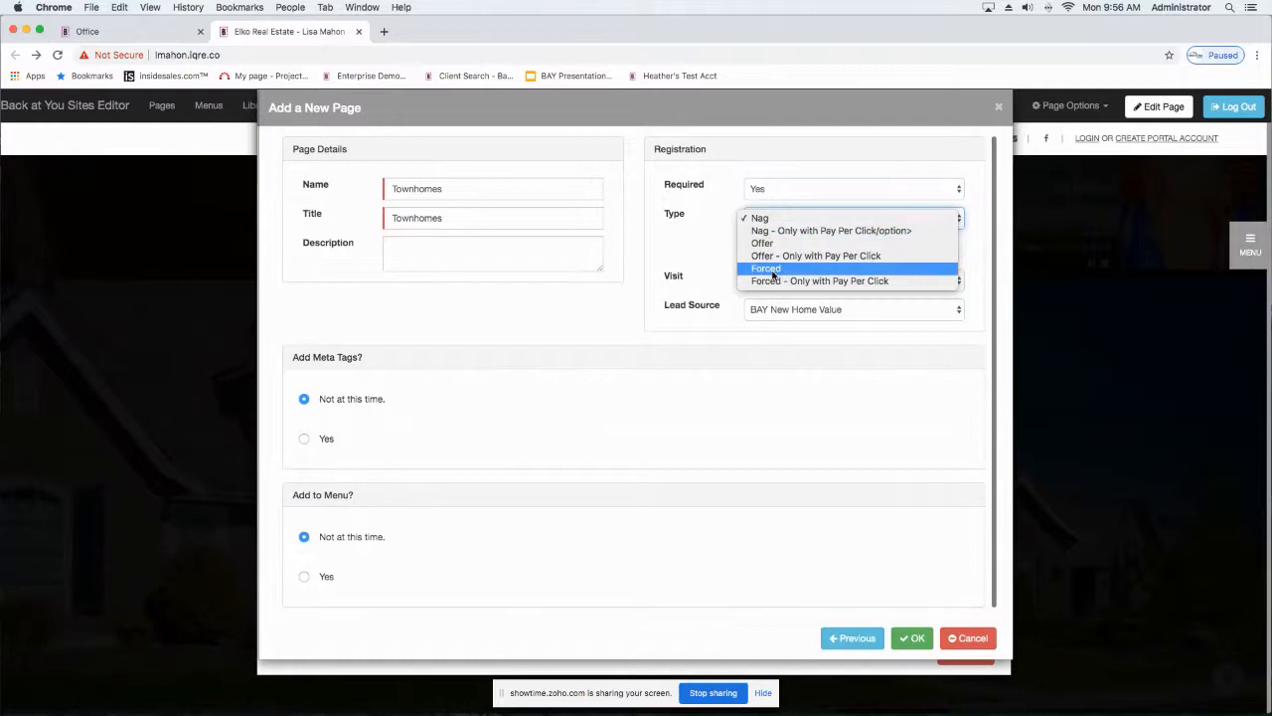
click(759, 217)
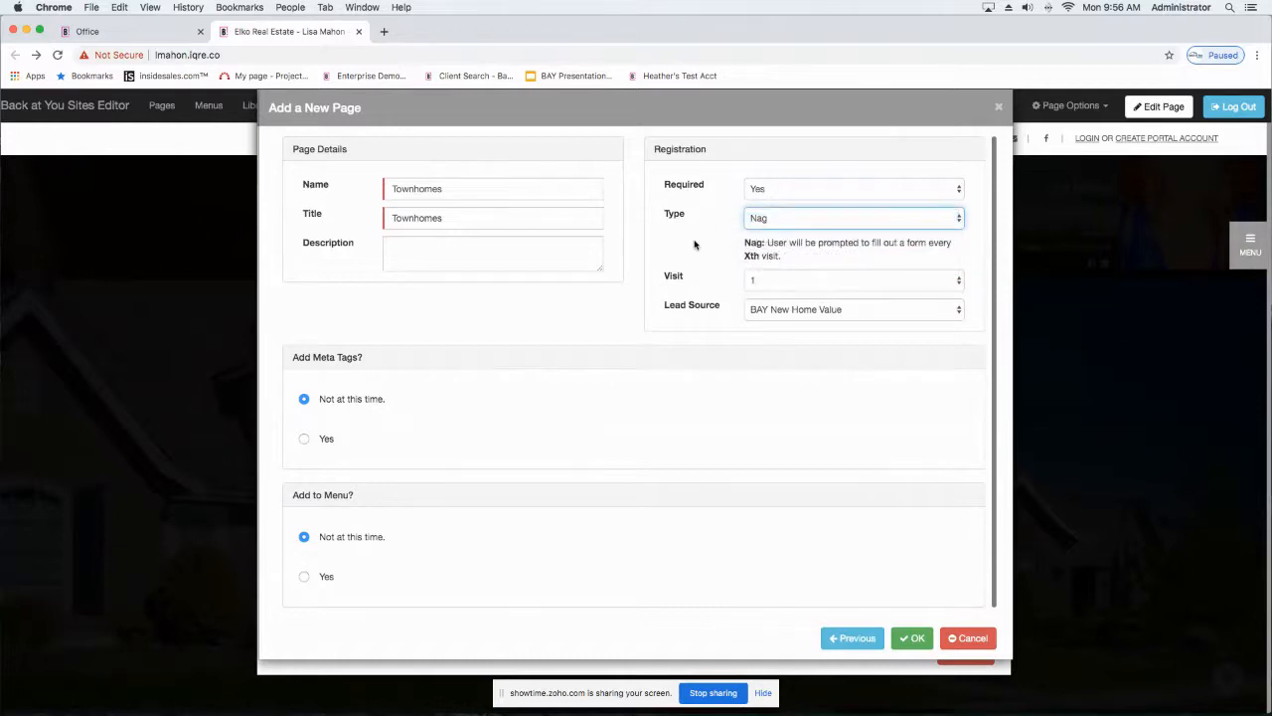
Step: Try 3, 5 and 1 as the visit number for the Nag registration prompt
click(768, 281)
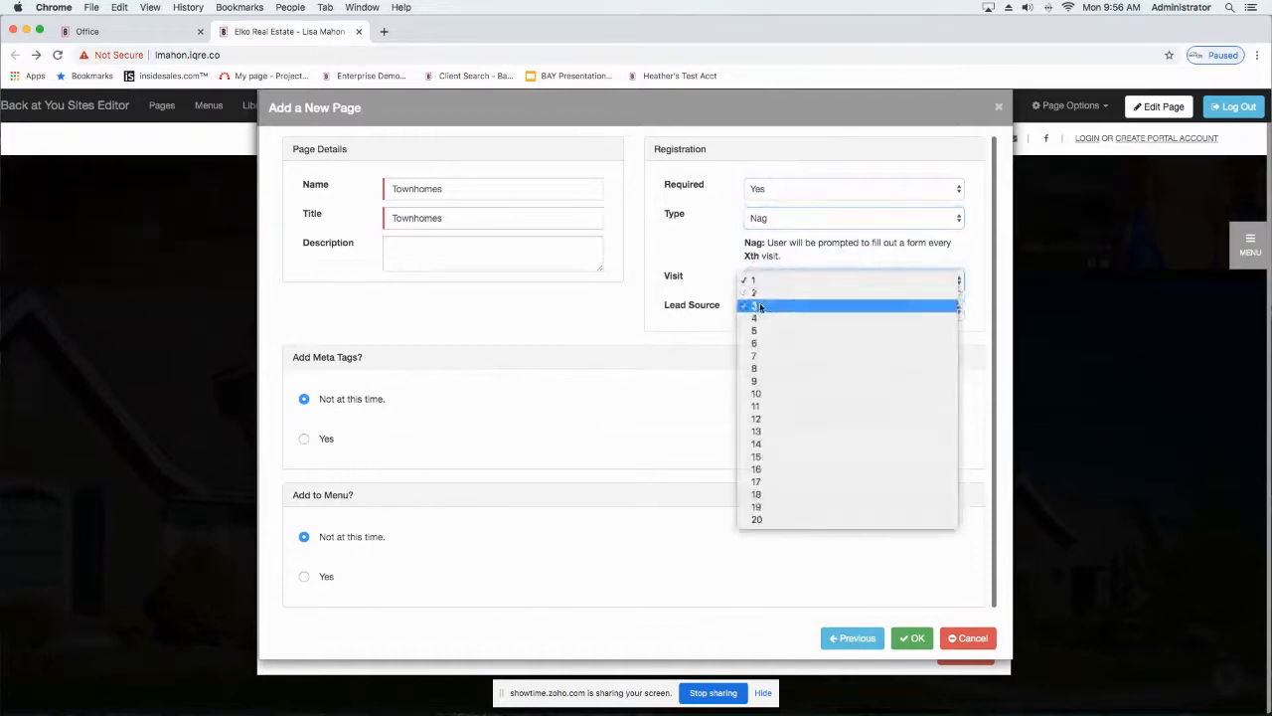
click(759, 306)
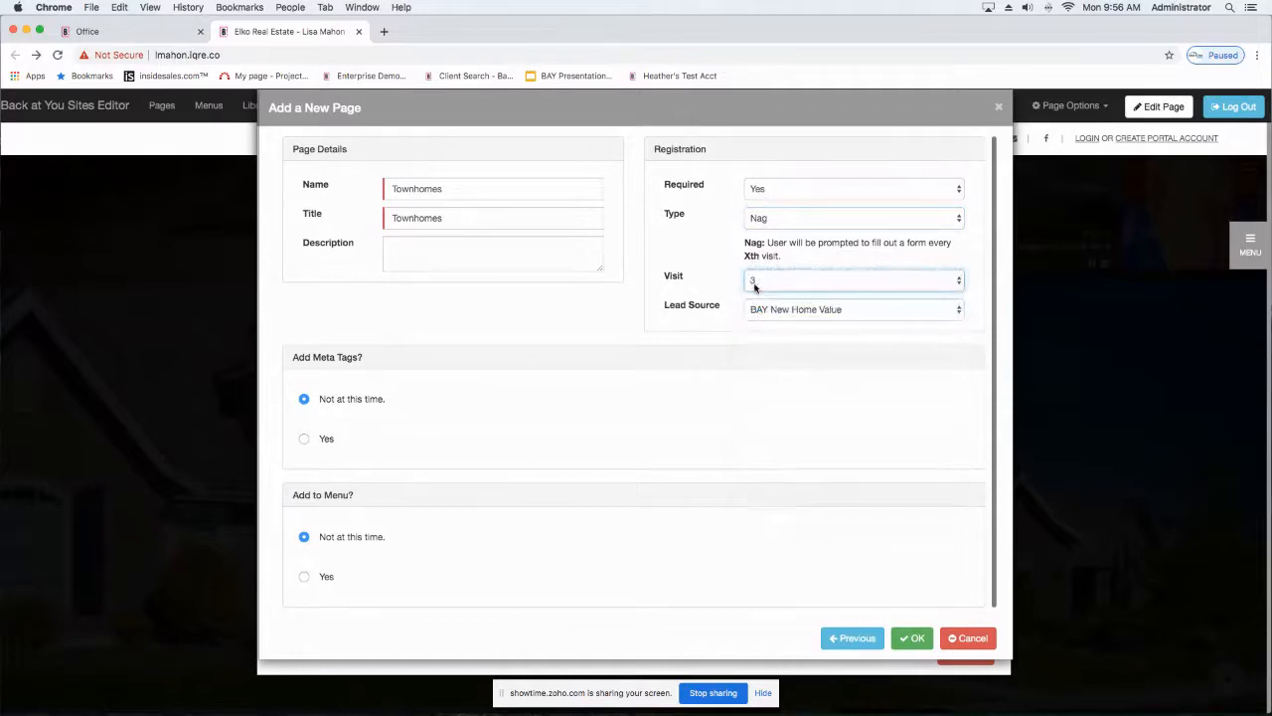
click(761, 283)
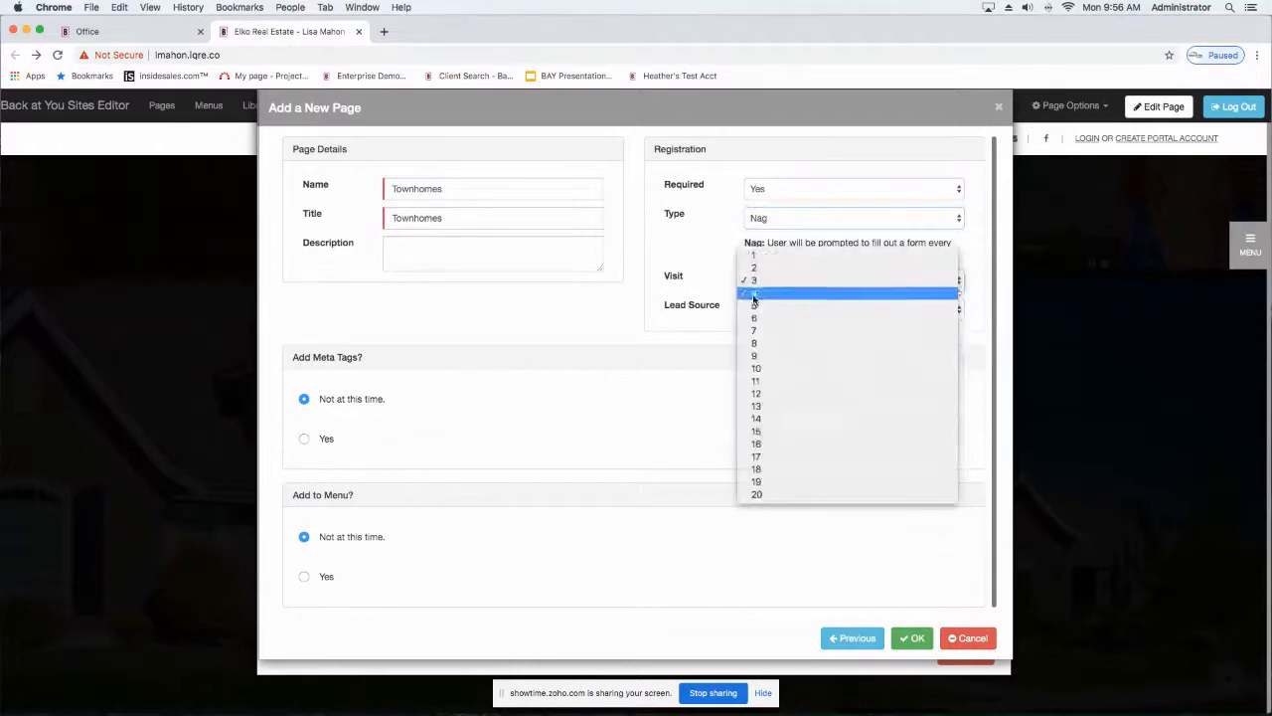
click(757, 304)
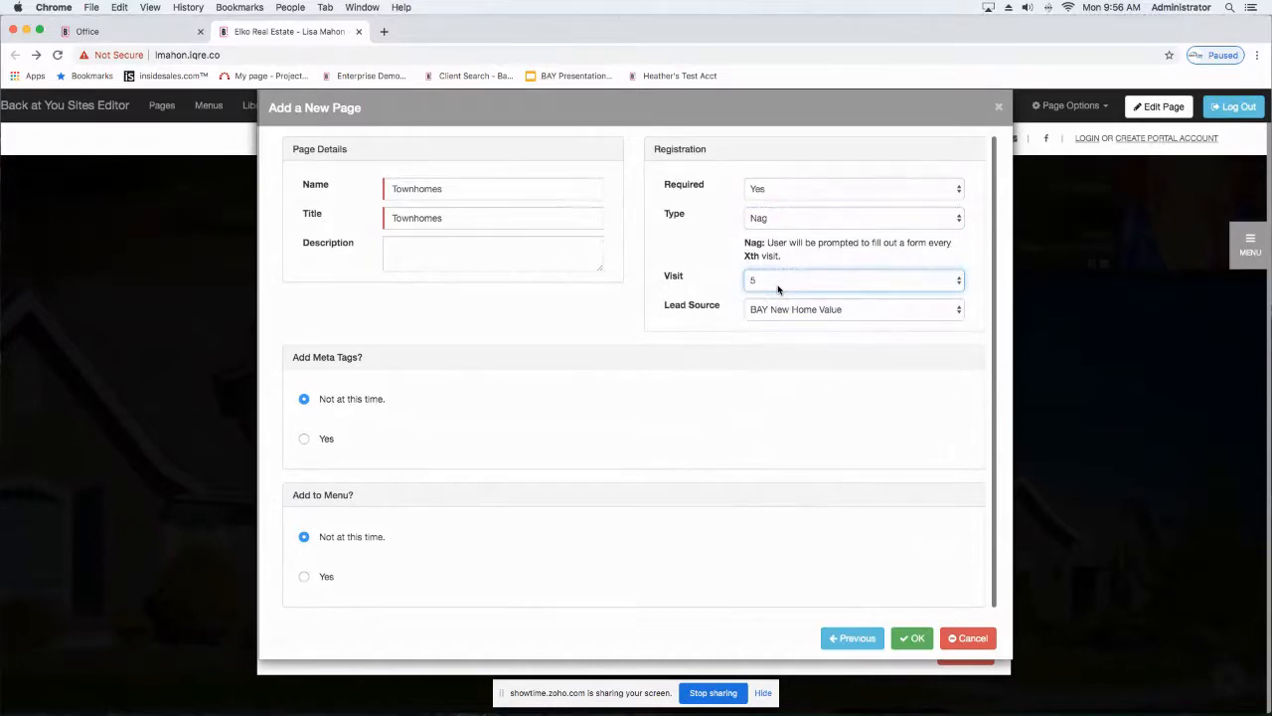
click(778, 286)
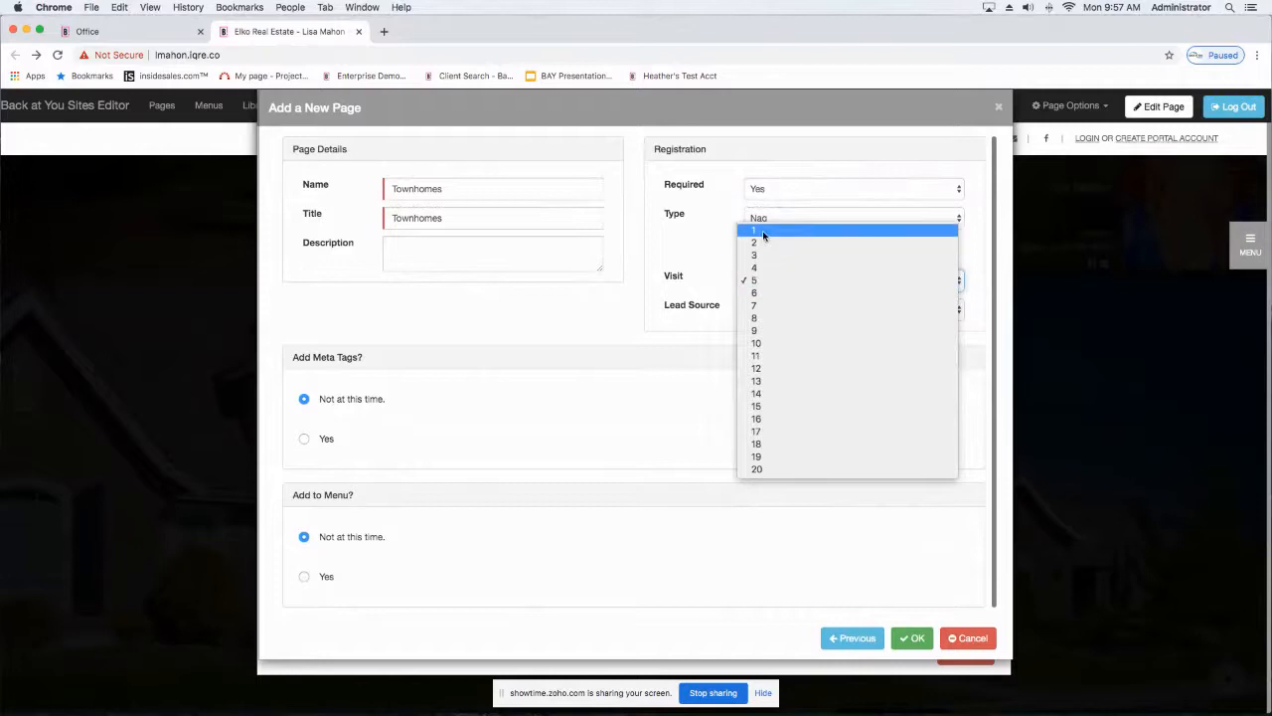
click(763, 236)
Step: Set the registration visit number to 2, try the Offer type, and settle on Forced
click(763, 281)
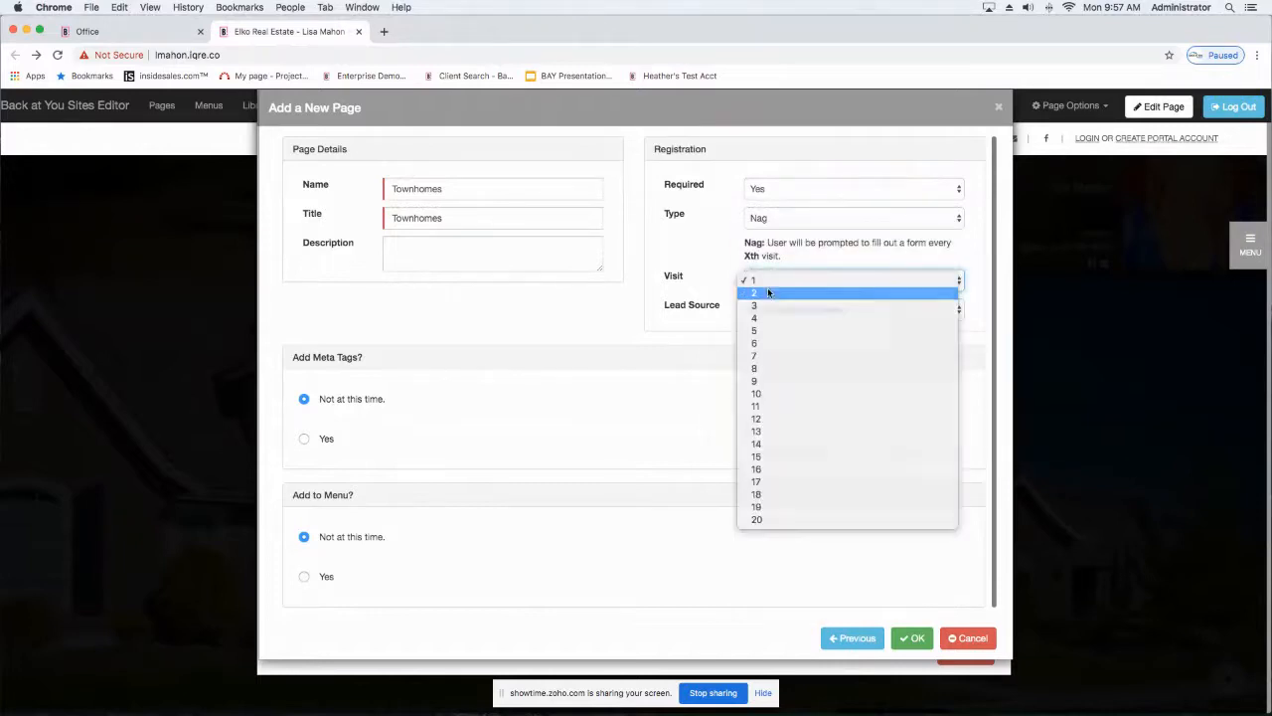
click(769, 292)
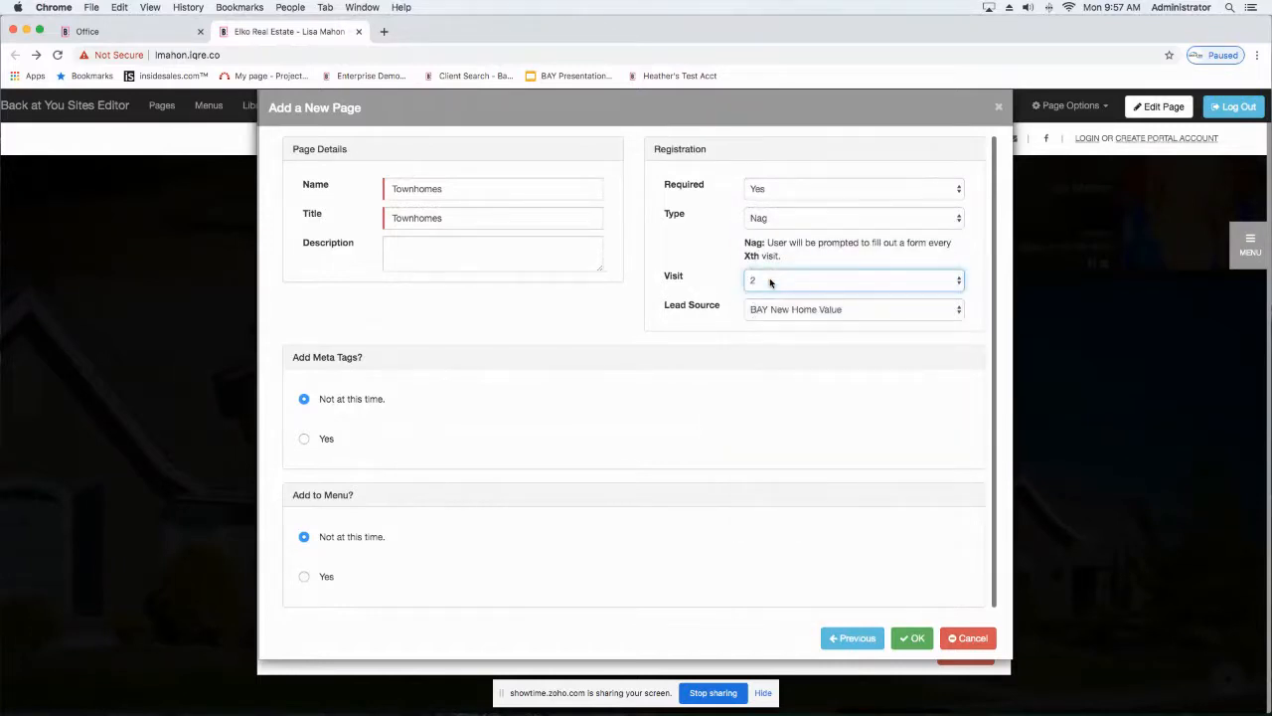
click(787, 221)
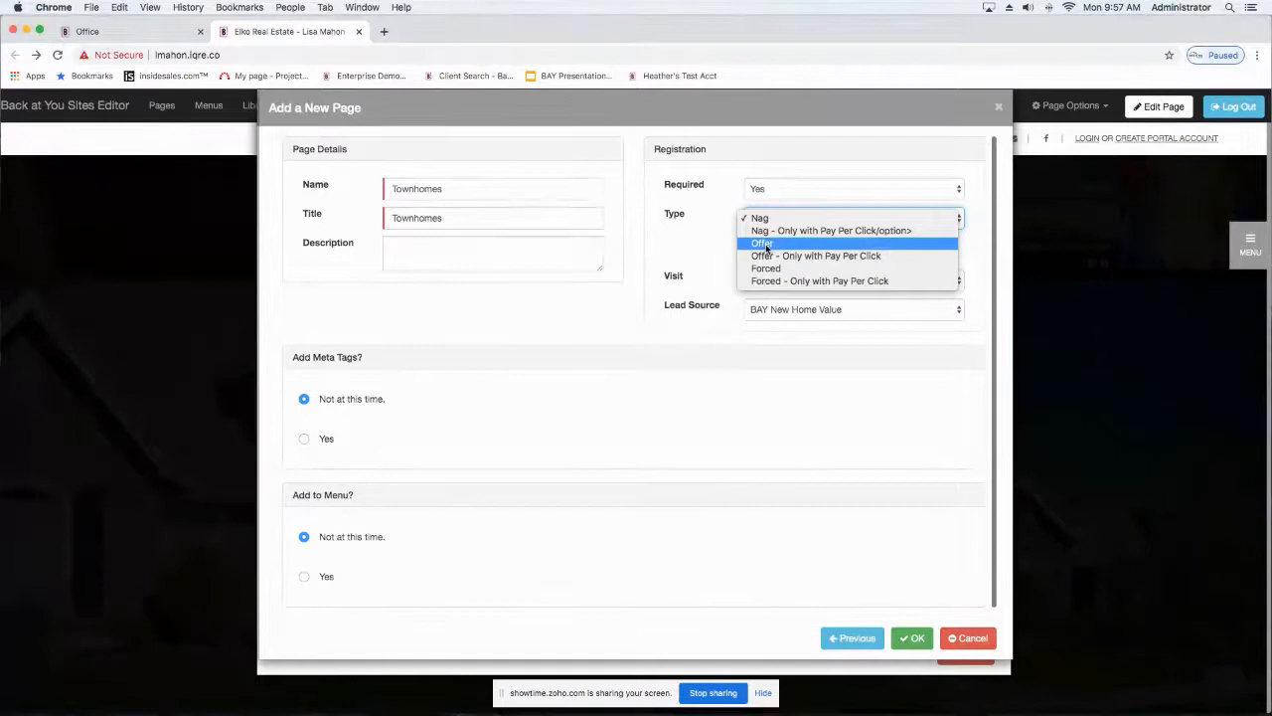
click(764, 244)
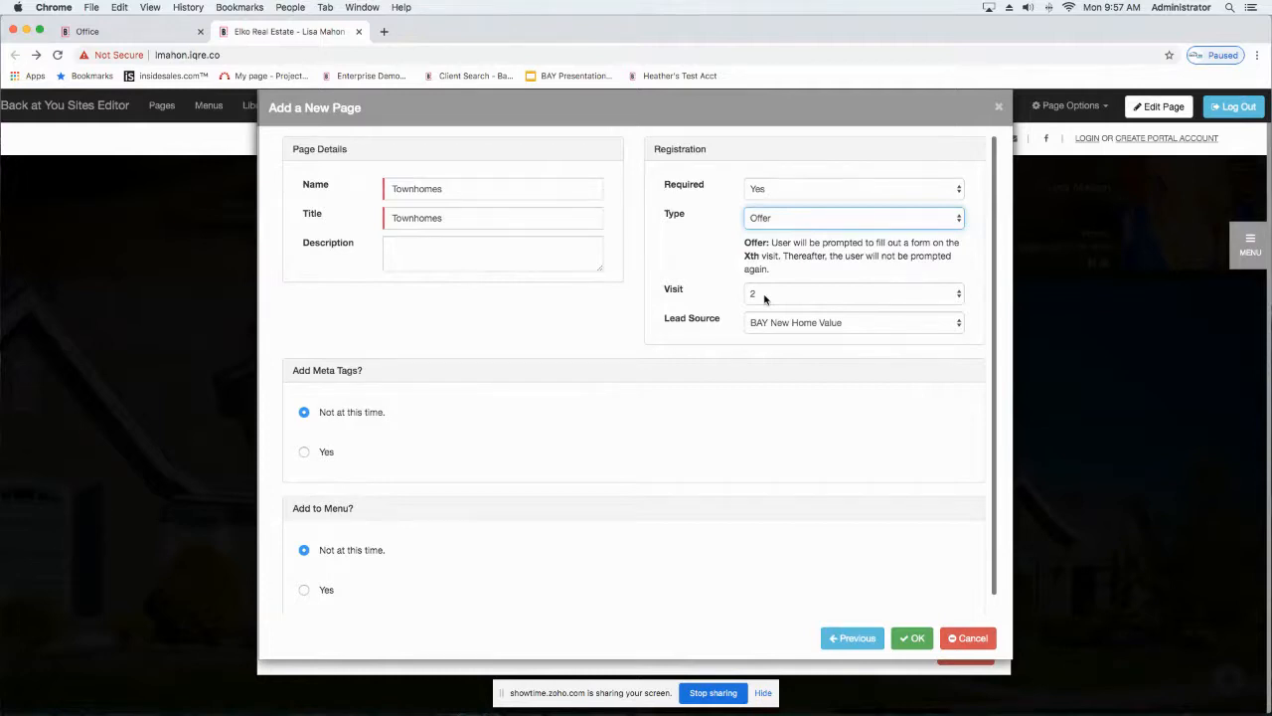
click(813, 222)
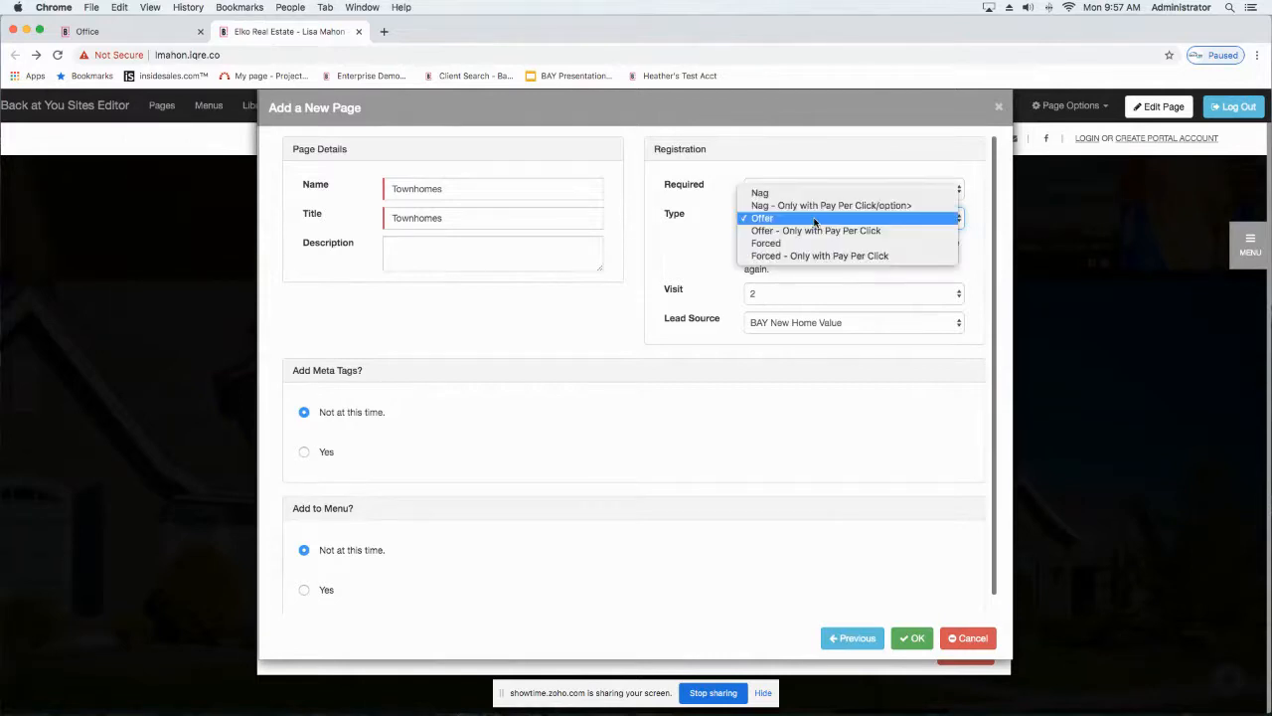
click(761, 246)
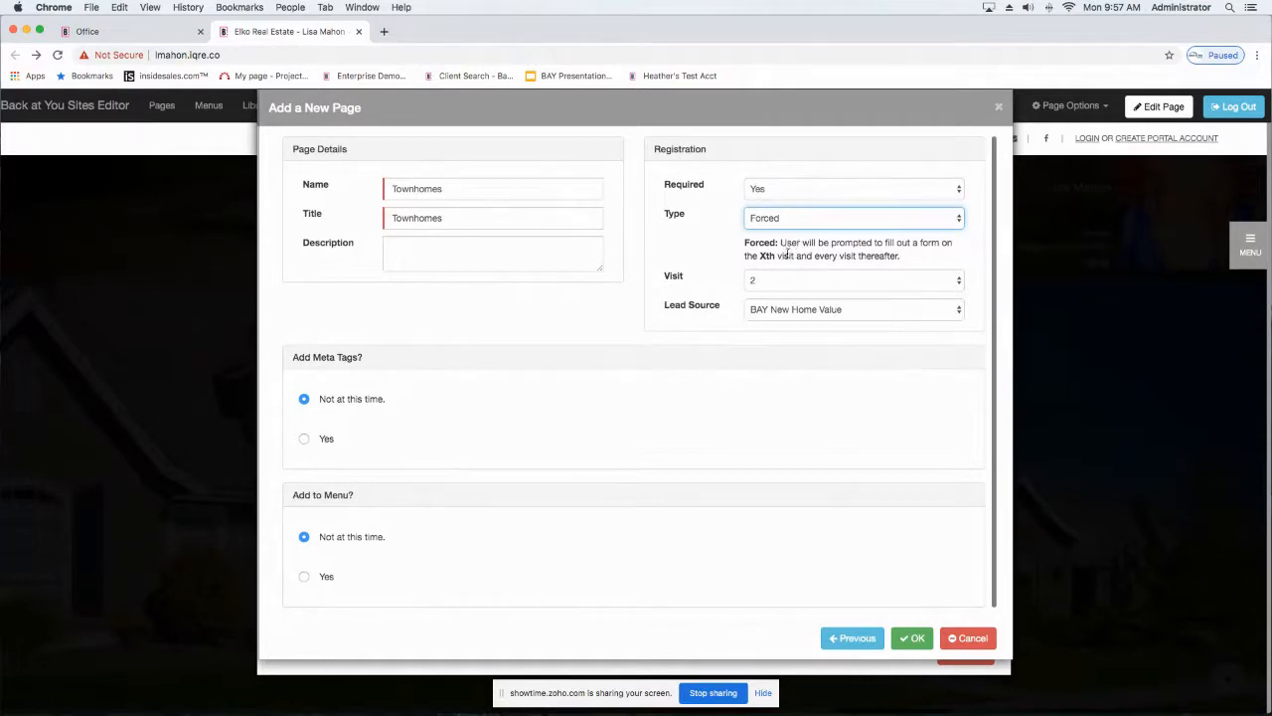
Step: Review the lead sources, keep BAY New Home Value, and create the Townhomes page
click(790, 308)
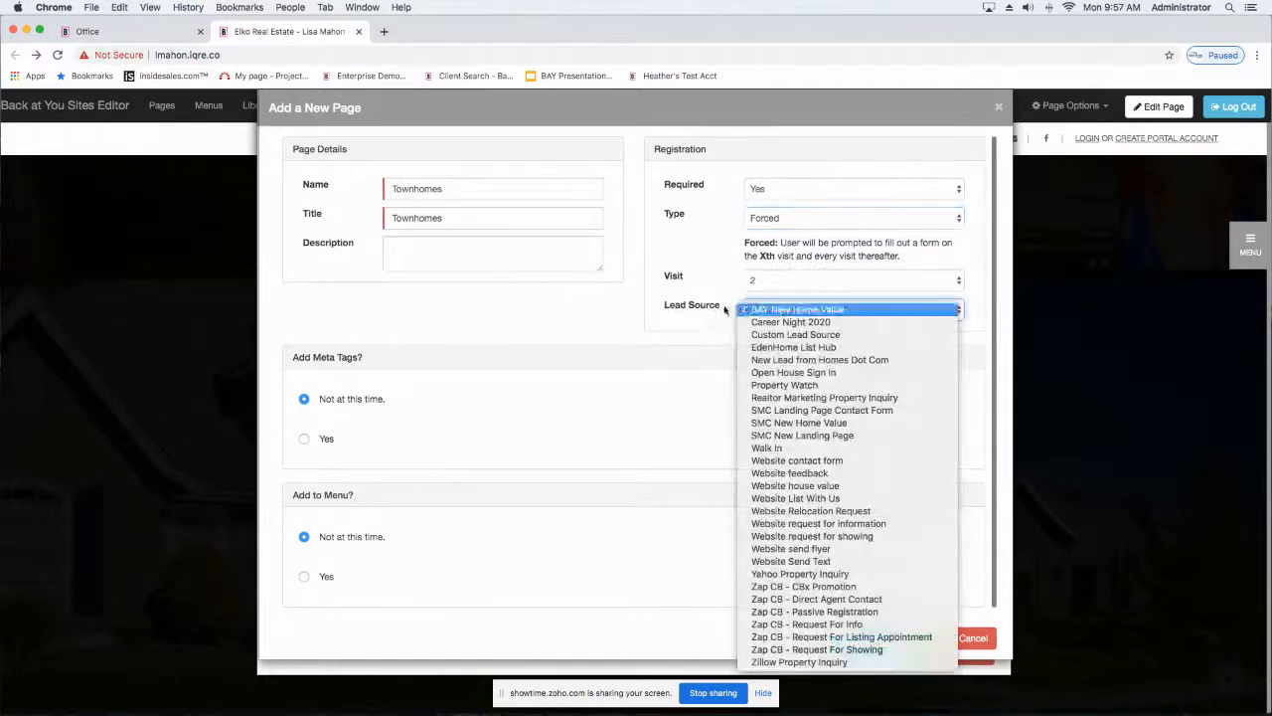
click(803, 312)
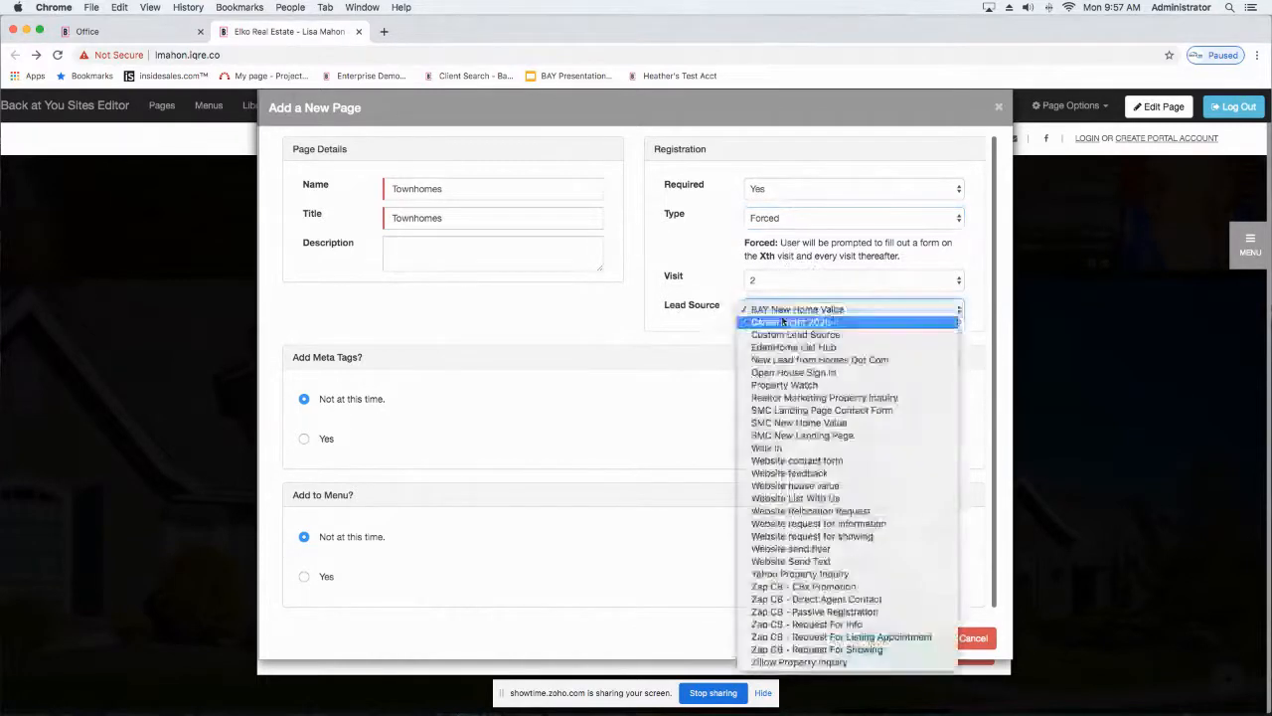
click(726, 309)
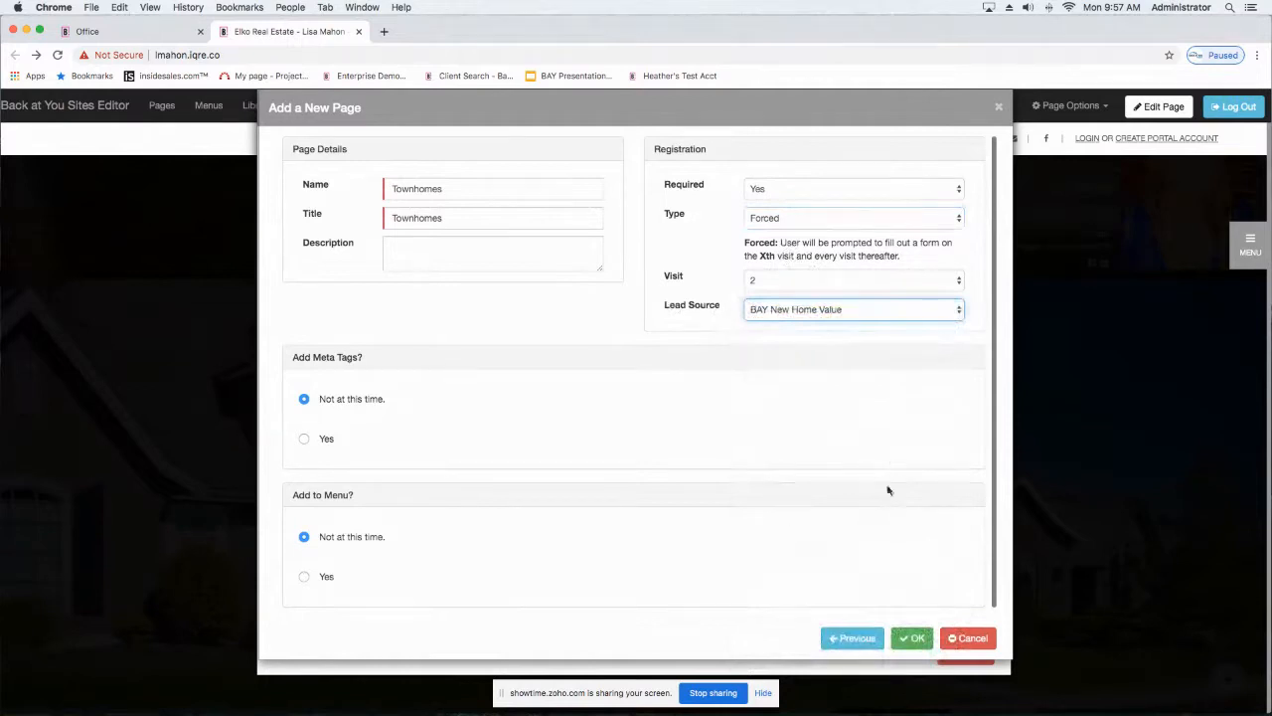
click(916, 639)
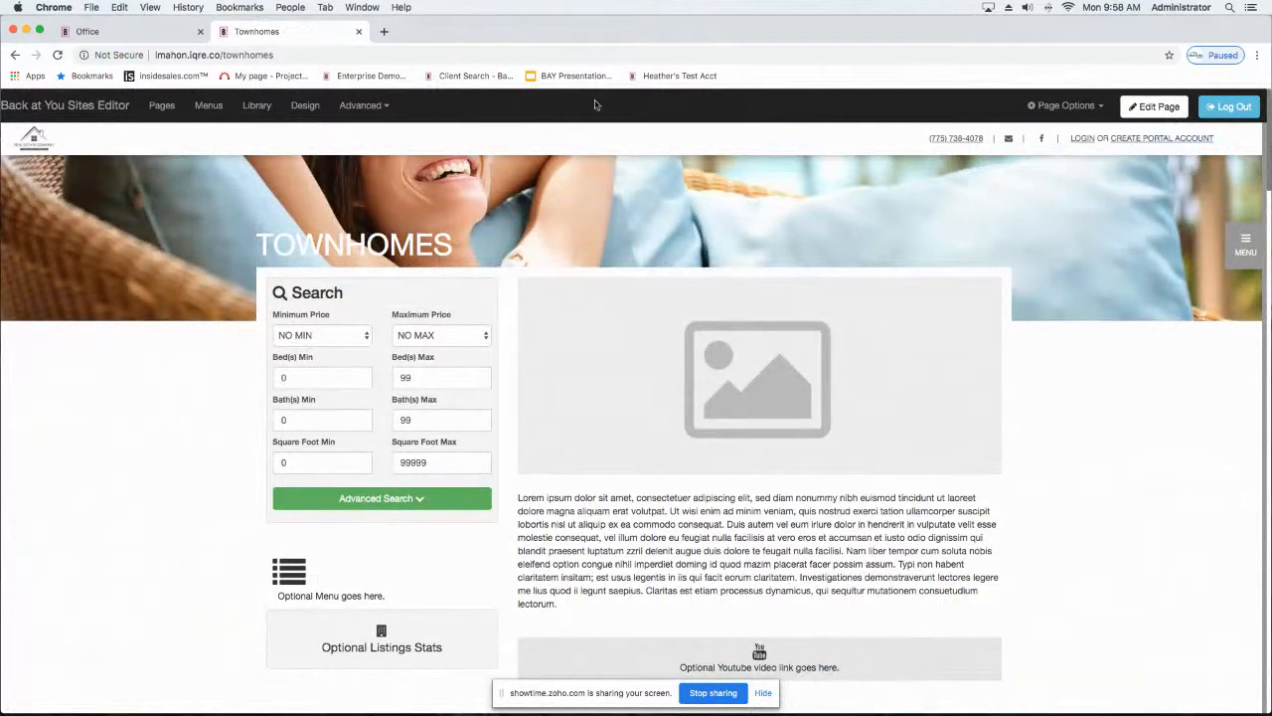
Step: Put the Townhomes page into edit mode and look over its editable sections and listings
click(1156, 108)
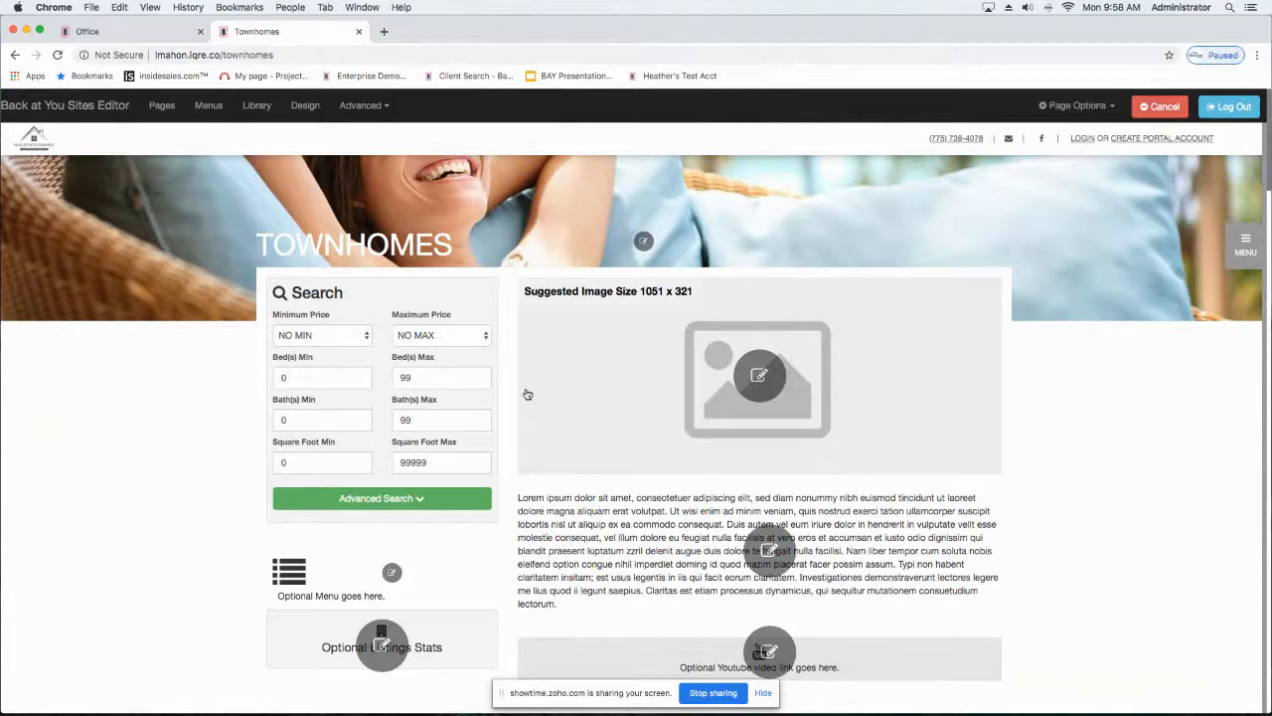
scroll(525, 396, down, 1)
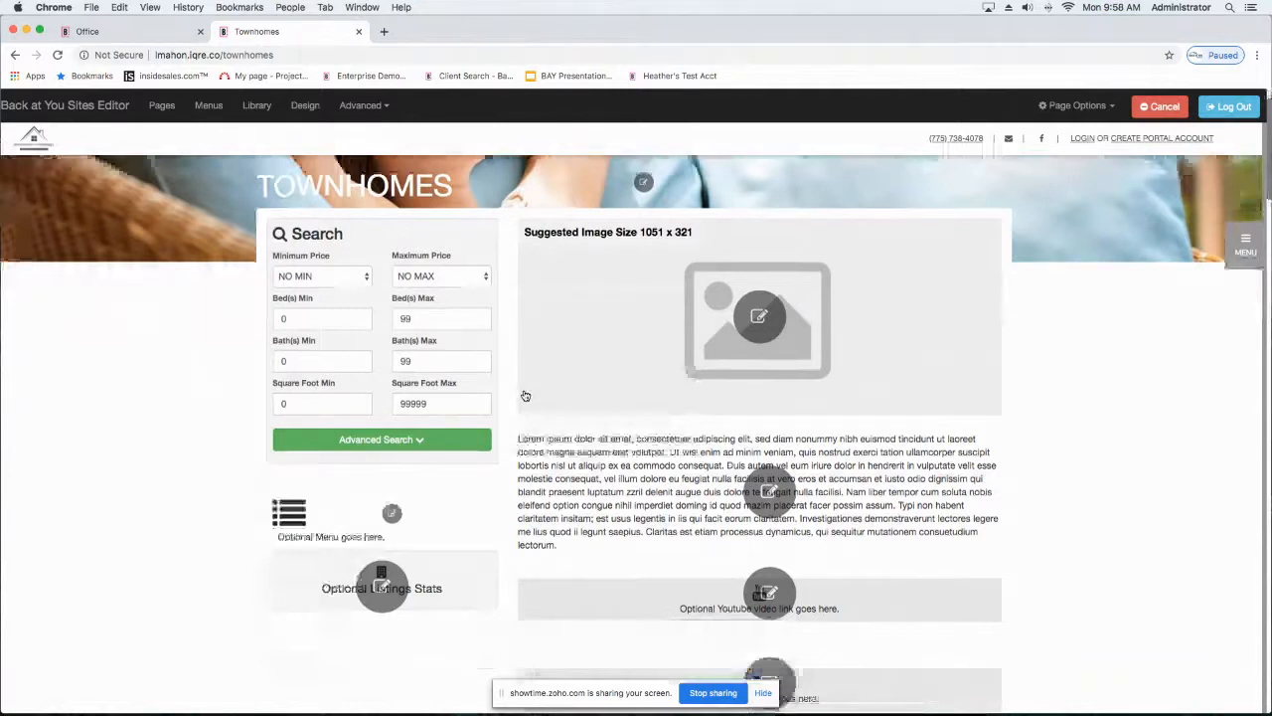
scroll(525, 395, down, 10)
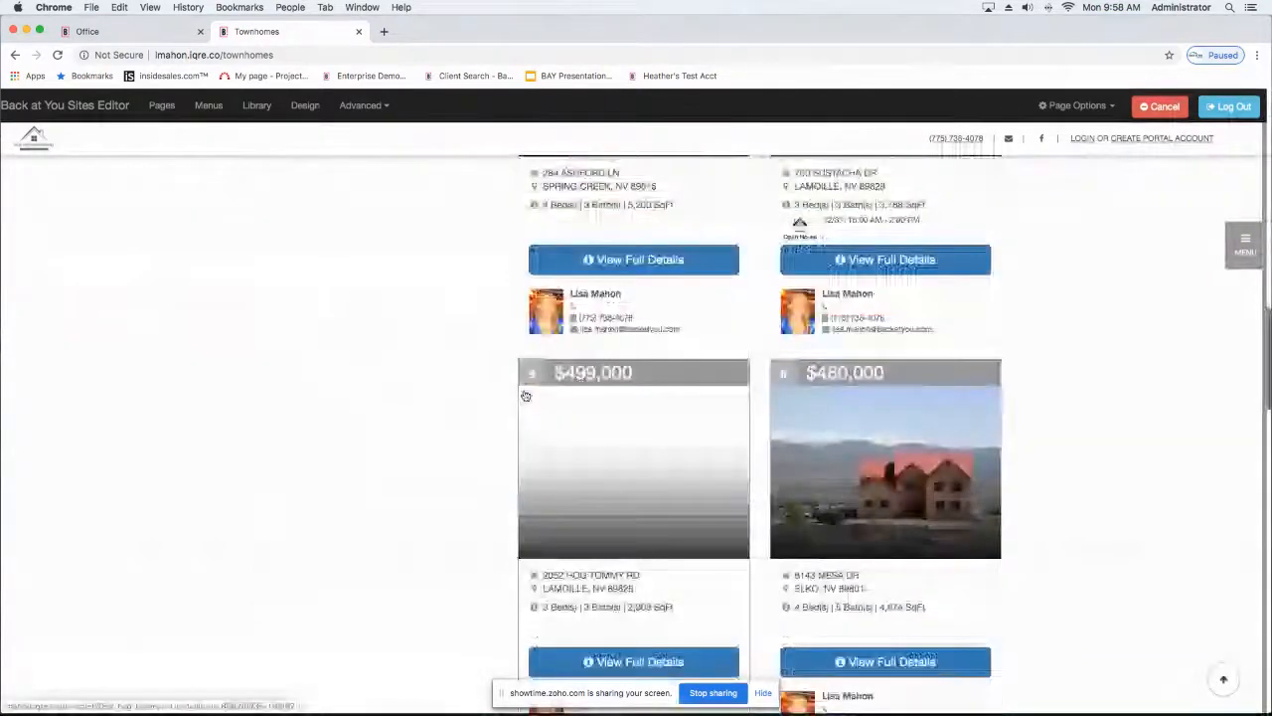
scroll(525, 396, up, 10)
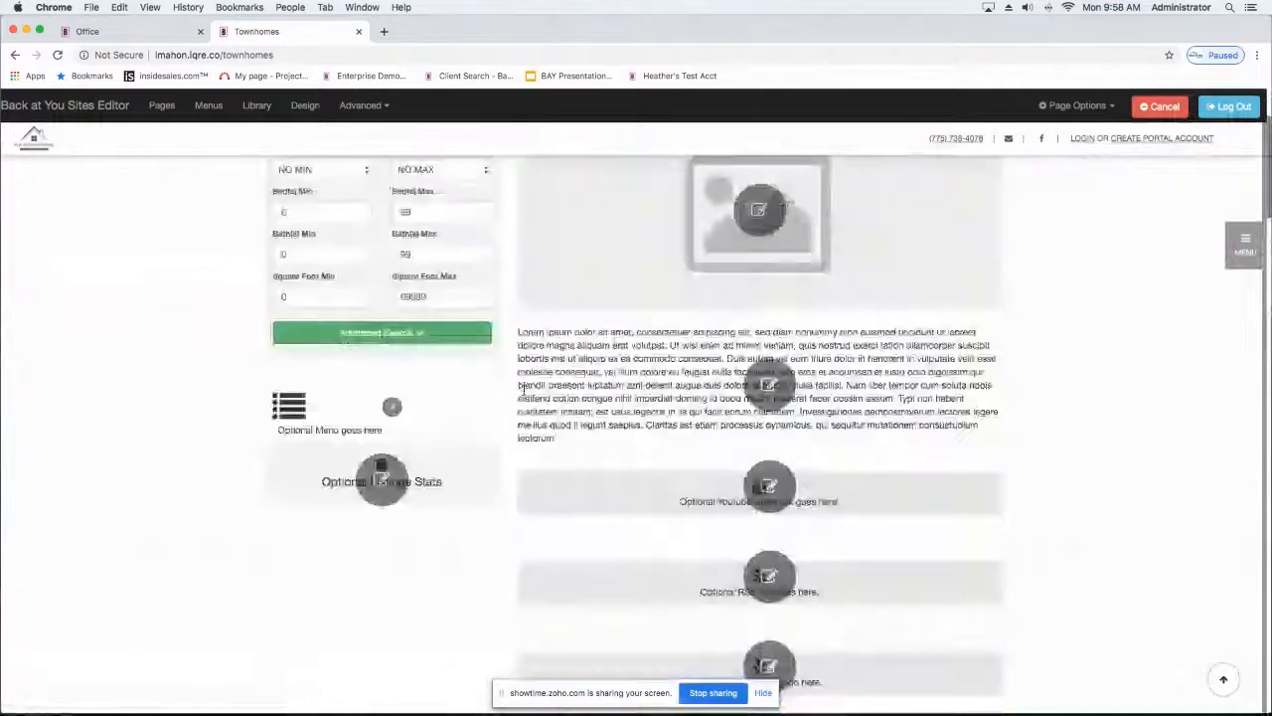
scroll(525, 394, up, 3)
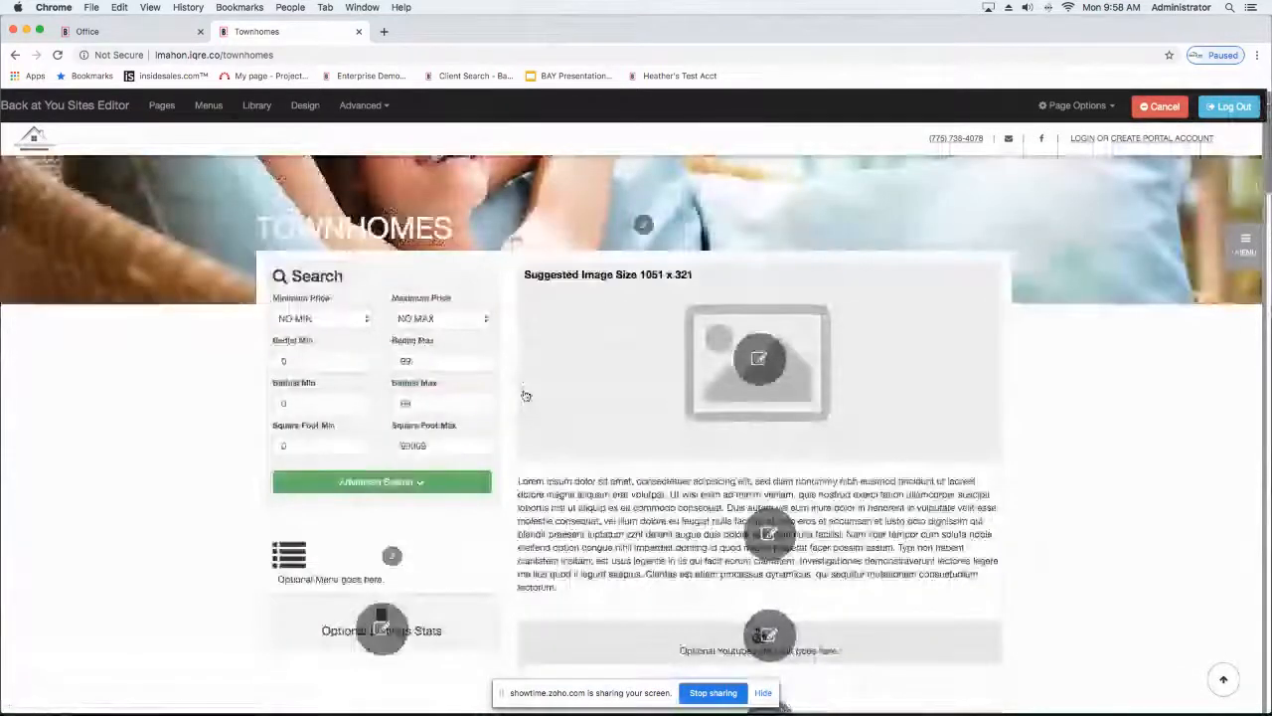
scroll(335, 321, up, 1)
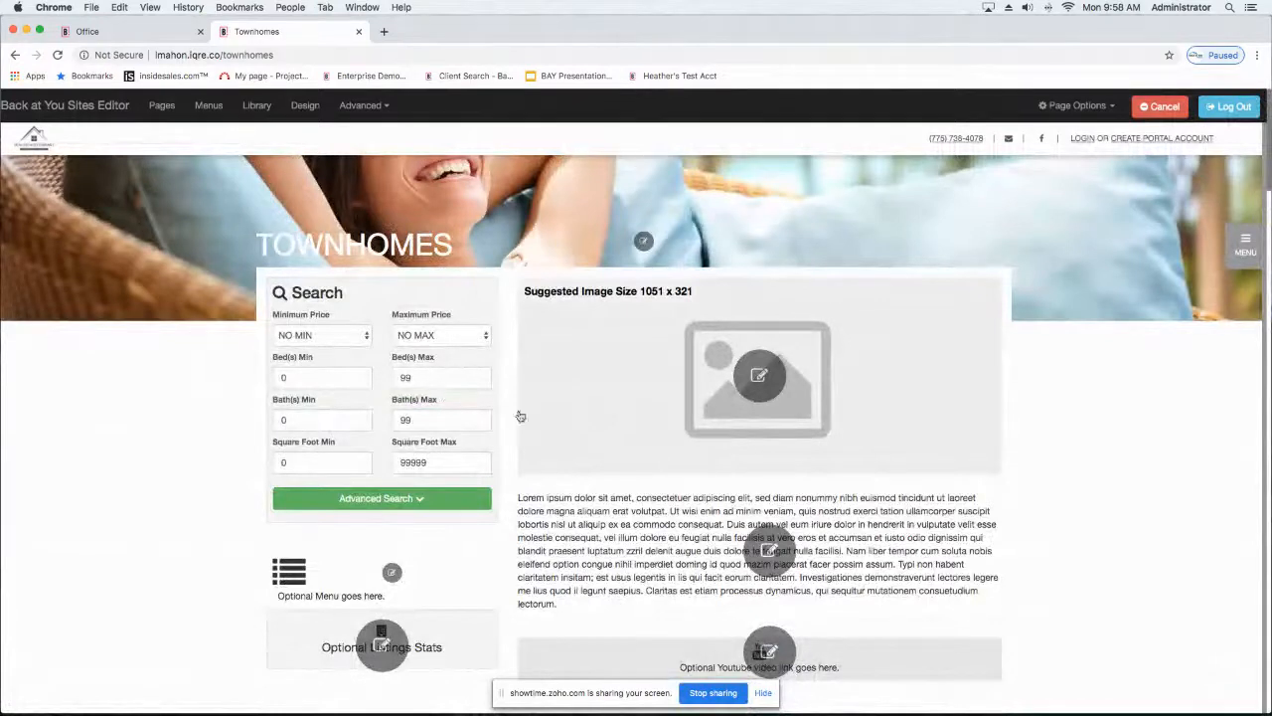
scroll(634, 551, down, 3)
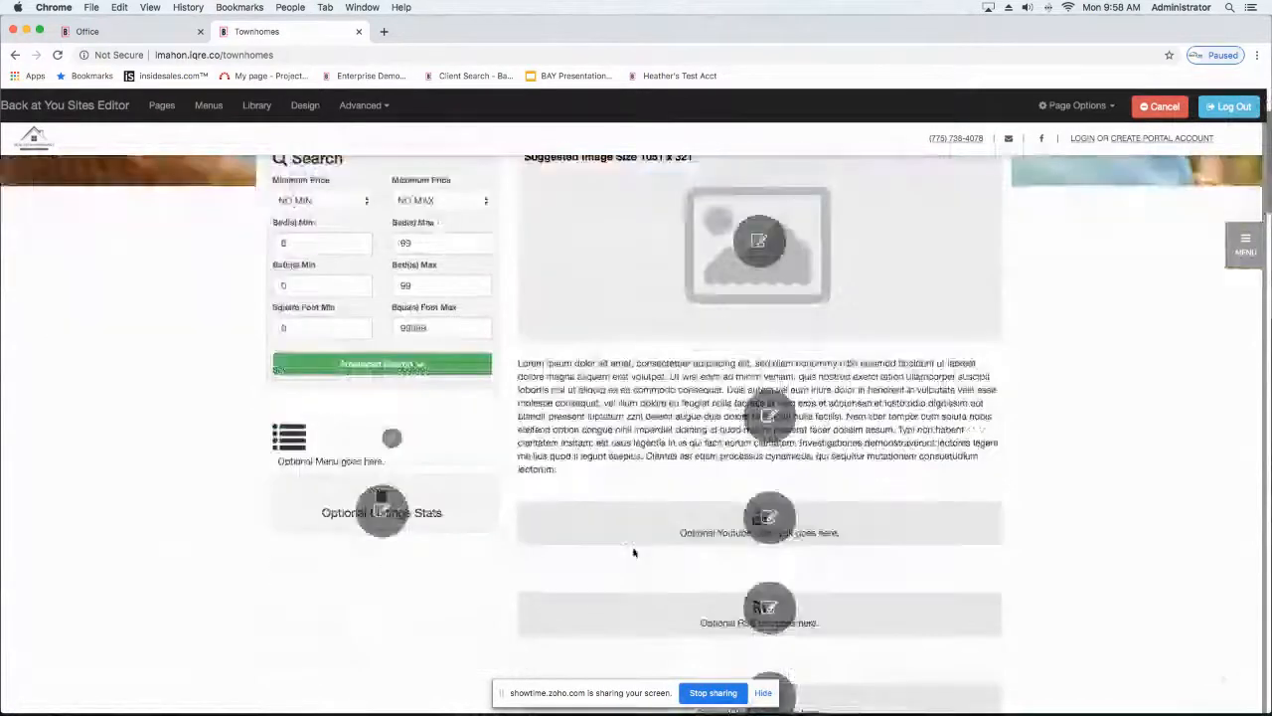
scroll(634, 552, down, 3)
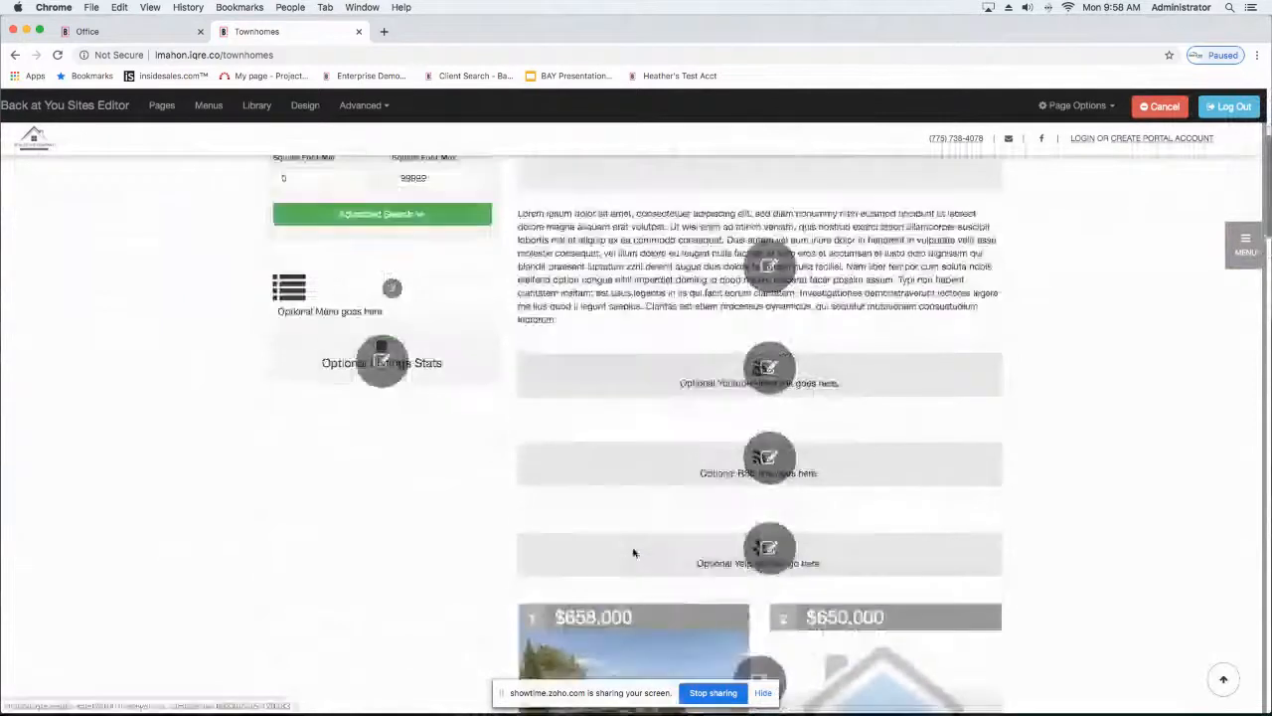
scroll(634, 552, up, 5)
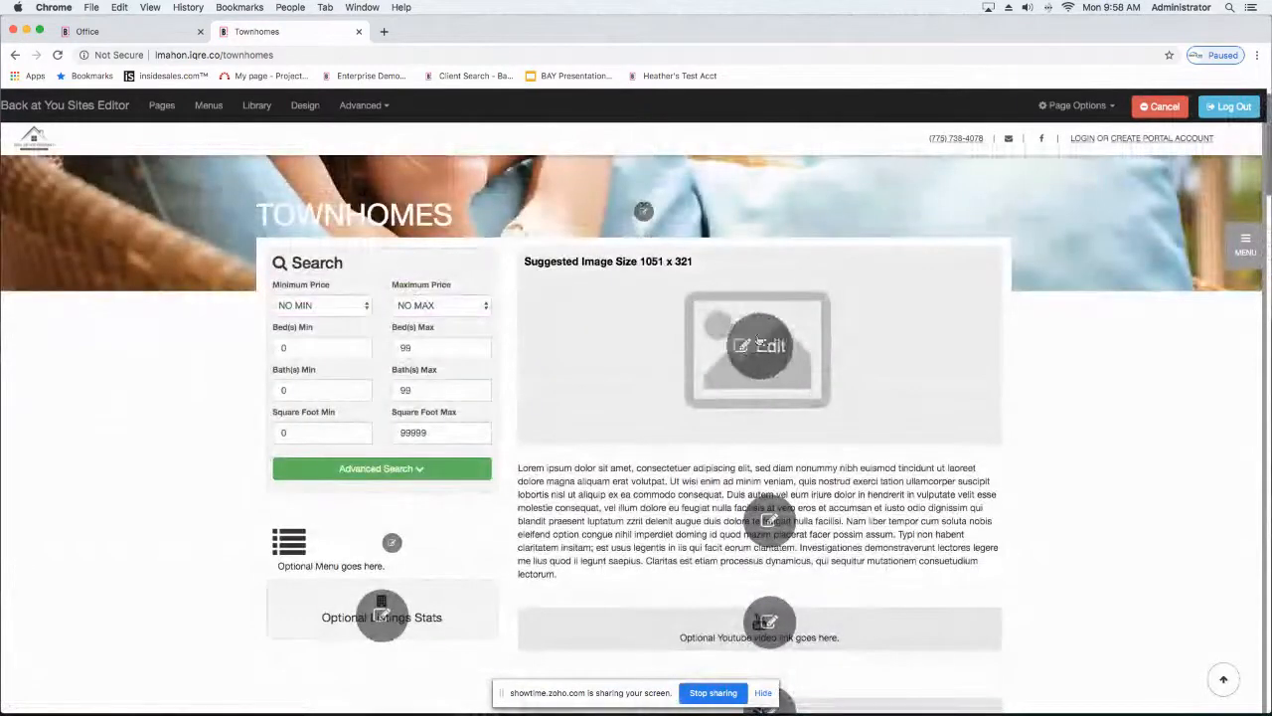
Step: Set the page's header image to the Back at You Interior photo of a living area with red bar stools and a lamp
click(759, 343)
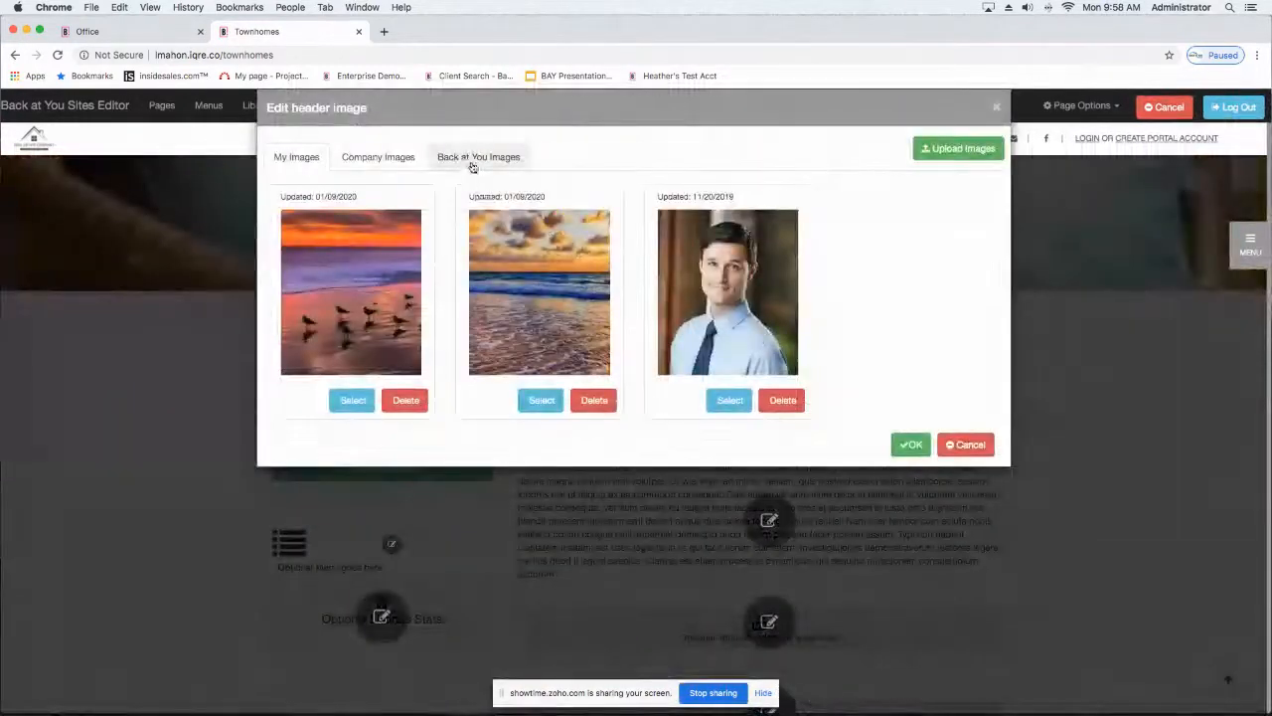
click(473, 164)
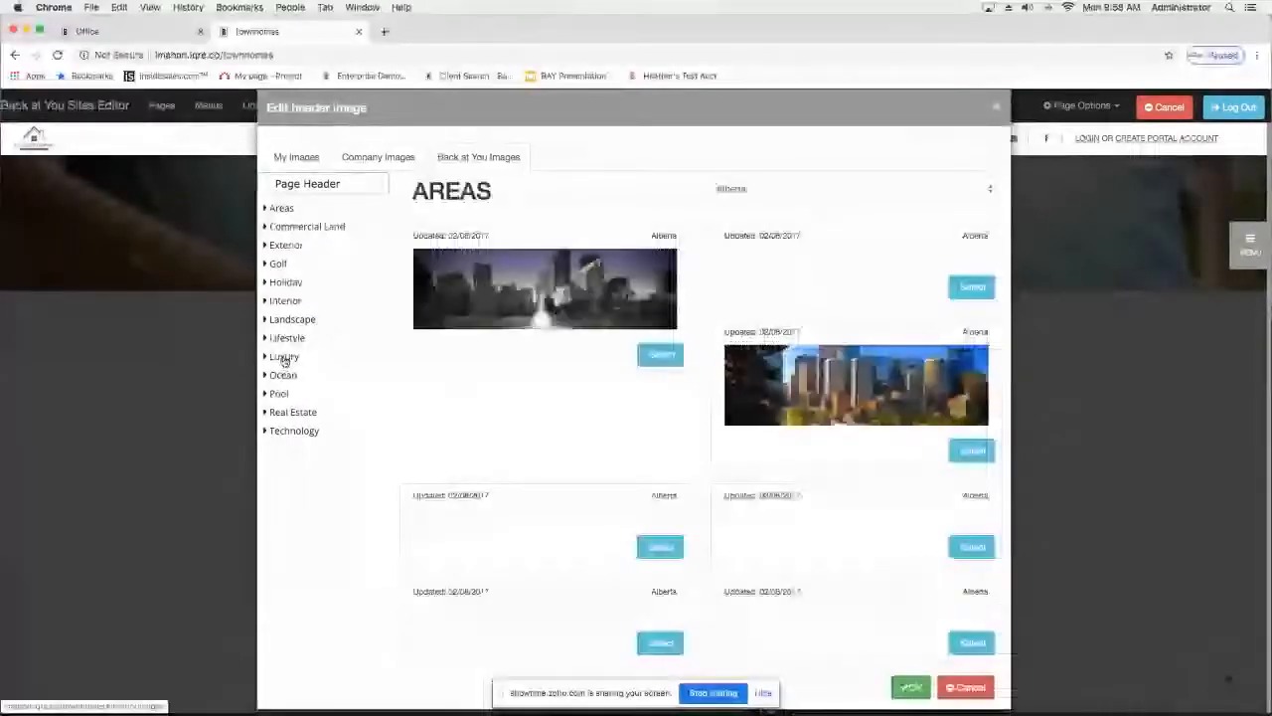
click(277, 302)
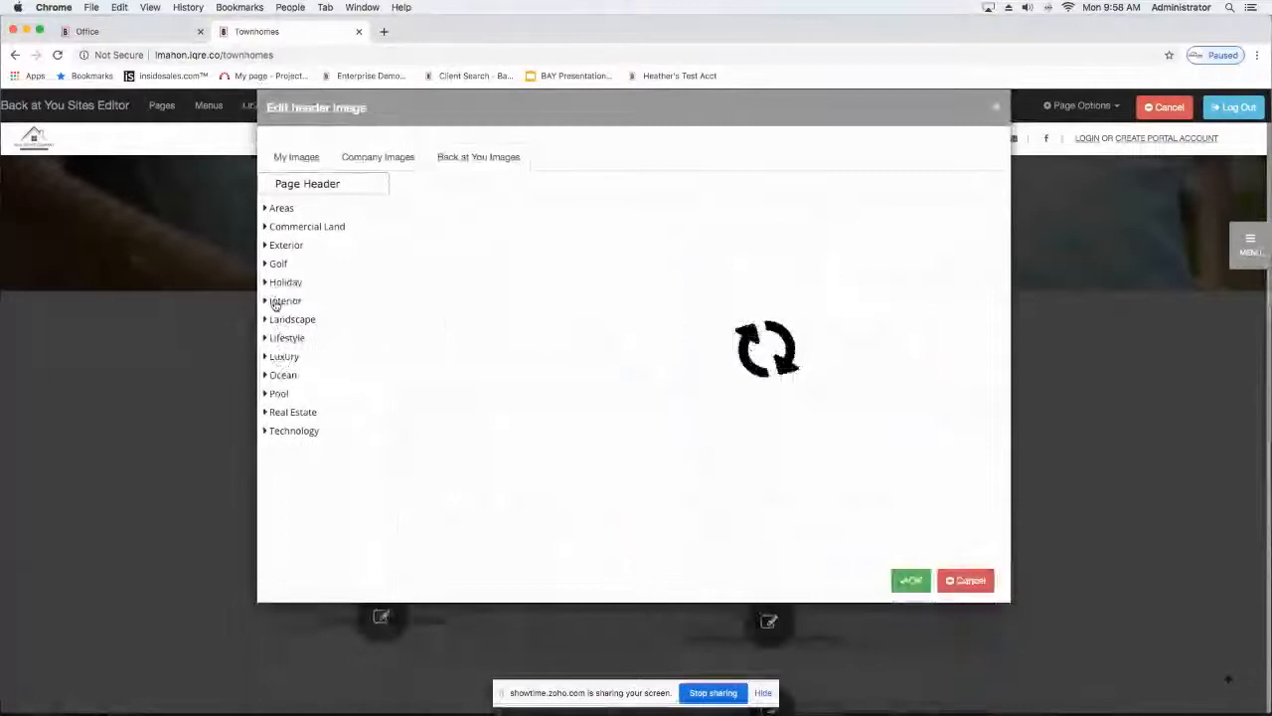
scroll(344, 381, down, 1)
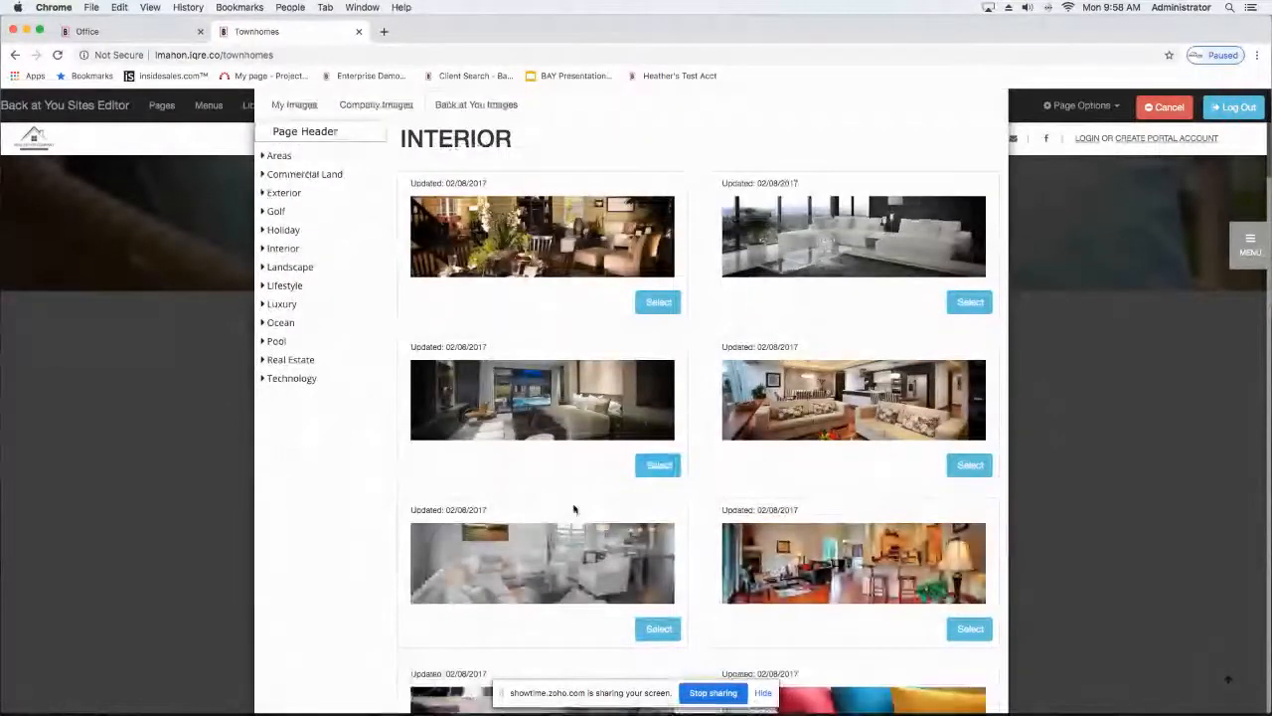
scroll(573, 509, down, 3)
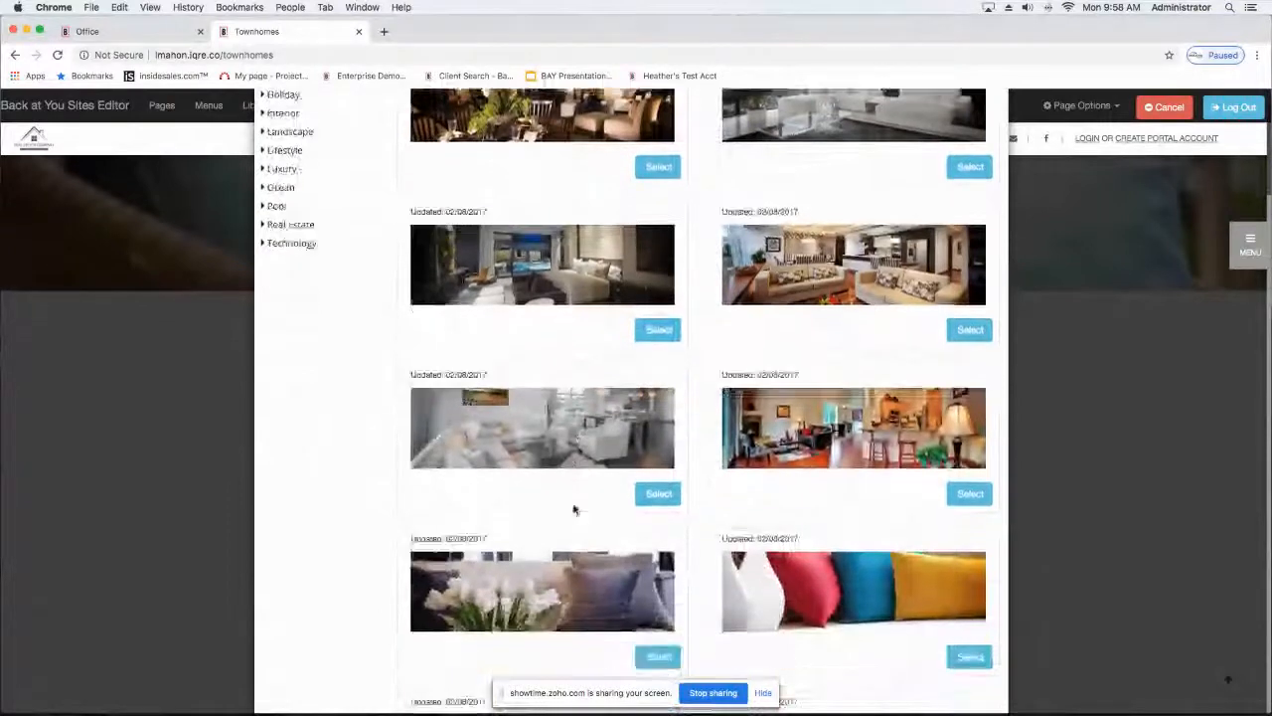
scroll(574, 509, down, 1)
scroll(573, 509, down, 3)
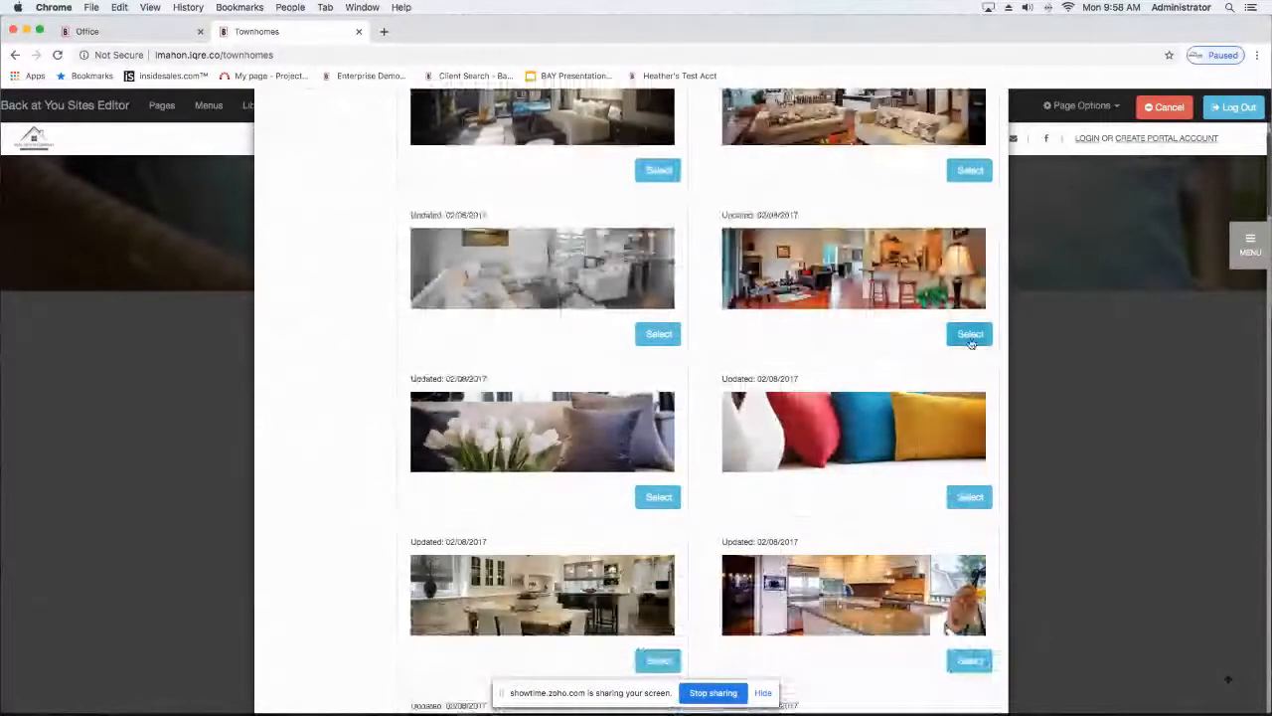
click(969, 334)
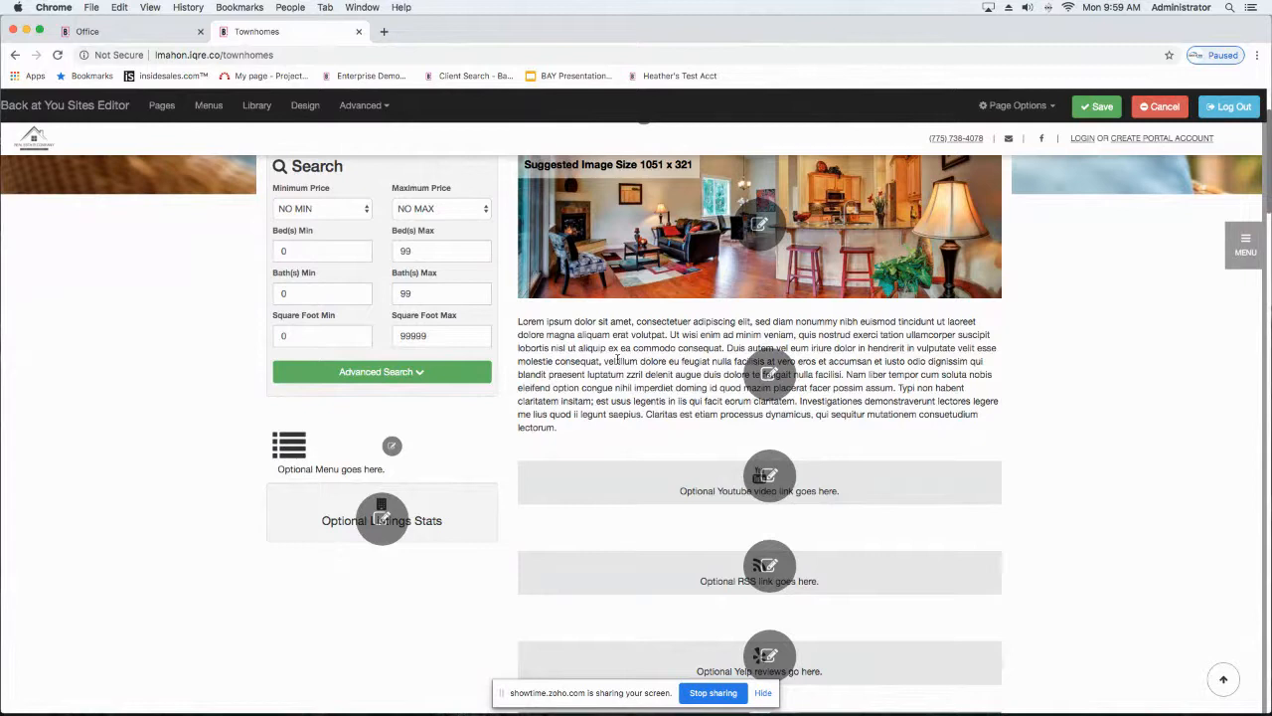
Step: Replace the placeholder body text with "Check out these beautiful townhomes"
scroll(617, 360, down, 1)
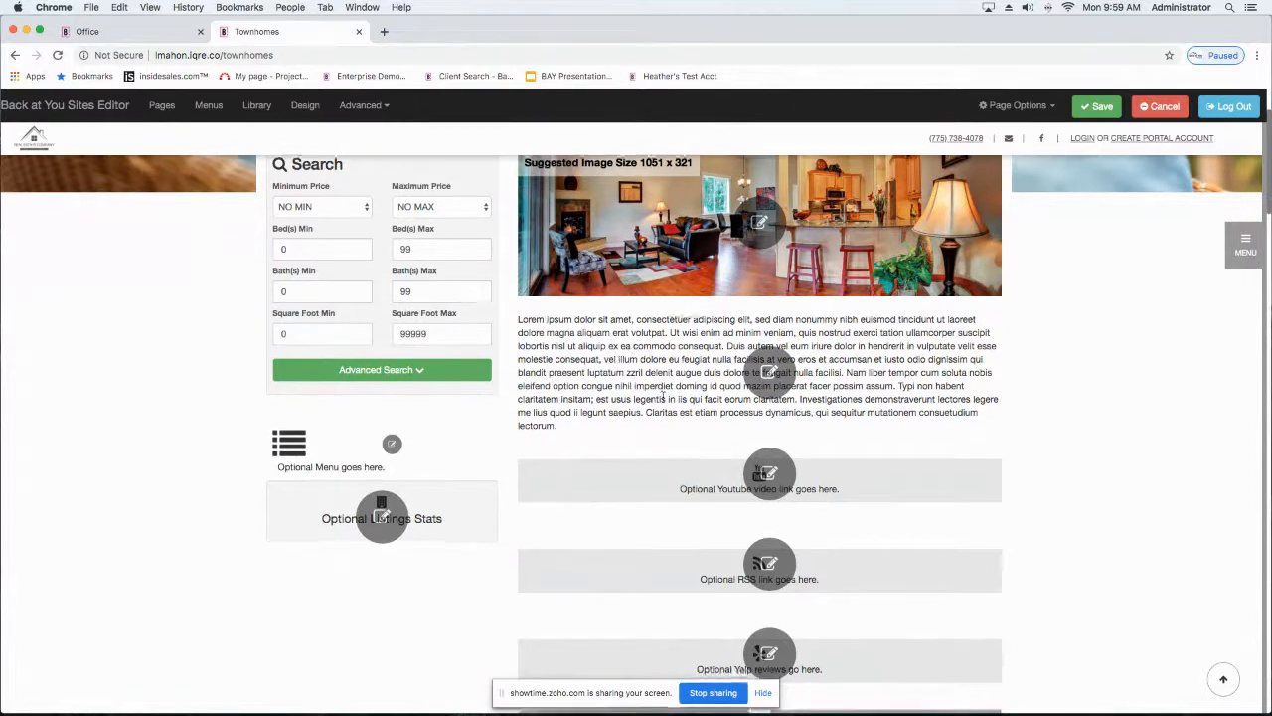
click(780, 371)
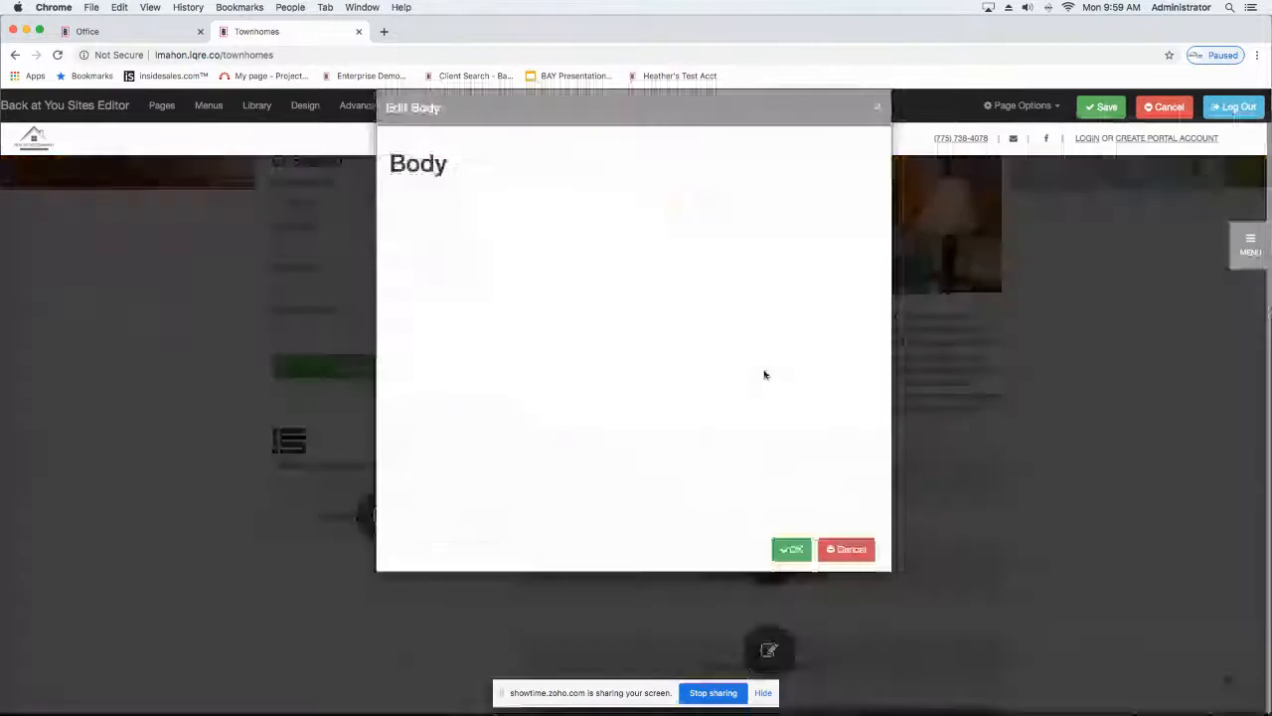
drag(861, 328, 371, 232)
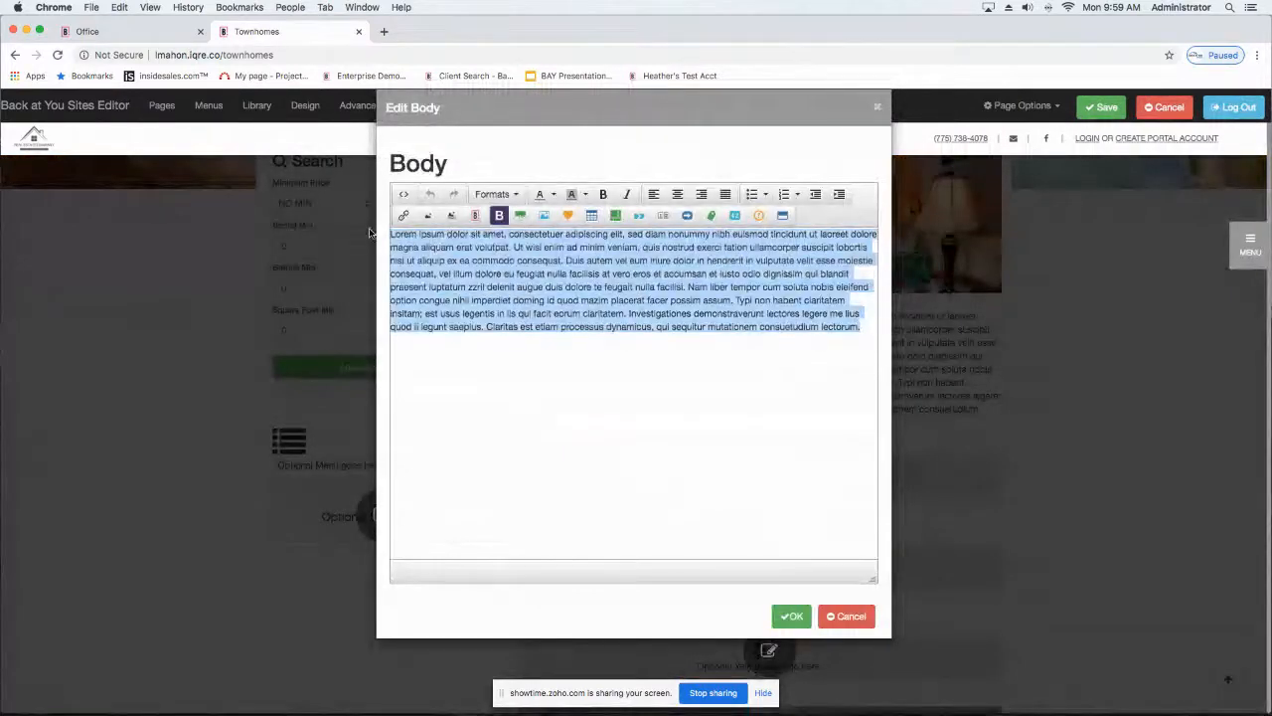
text(Check)
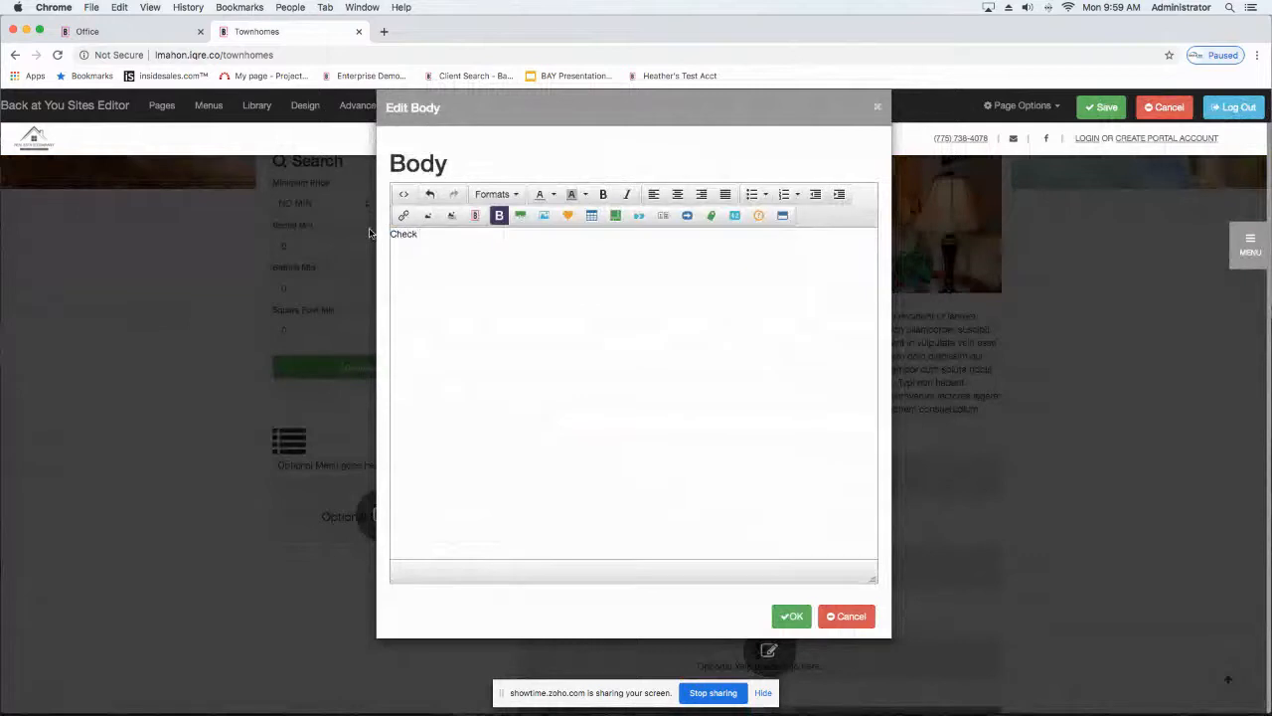
text( out these beuat)
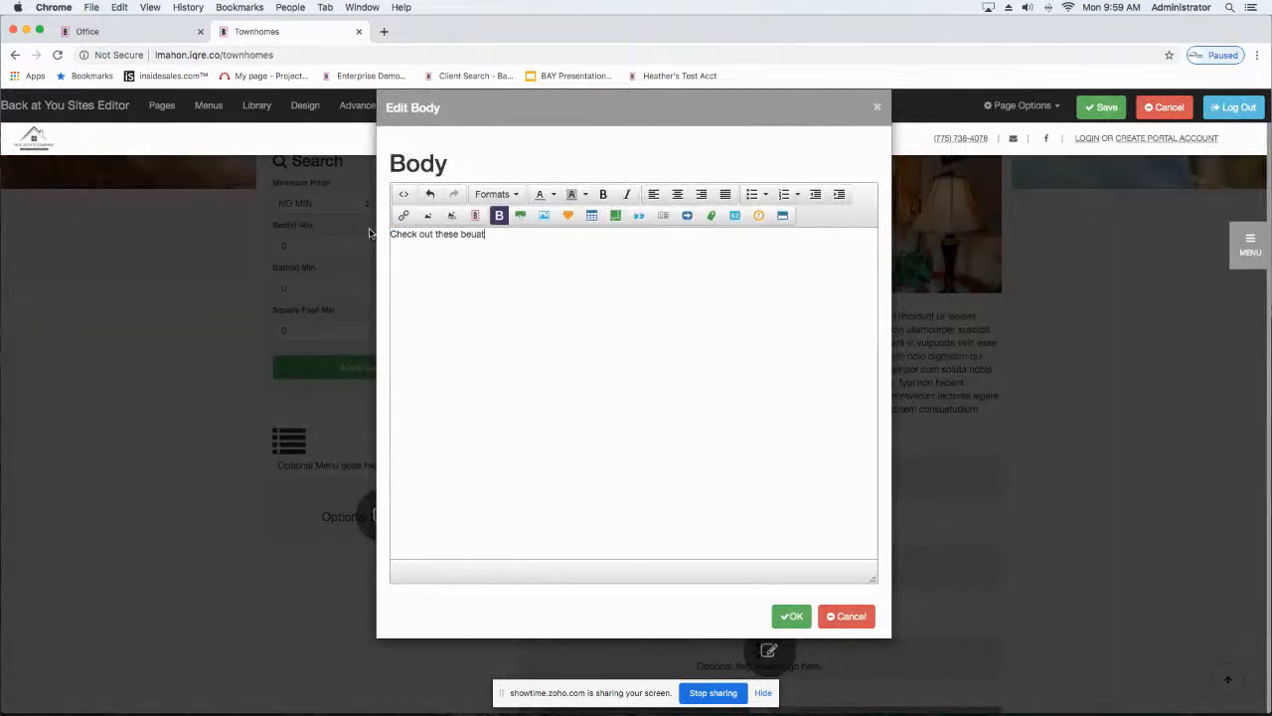
key(BackSpace)
key(BackSpace)
key(BackSpace)
text(autiful townhomes)
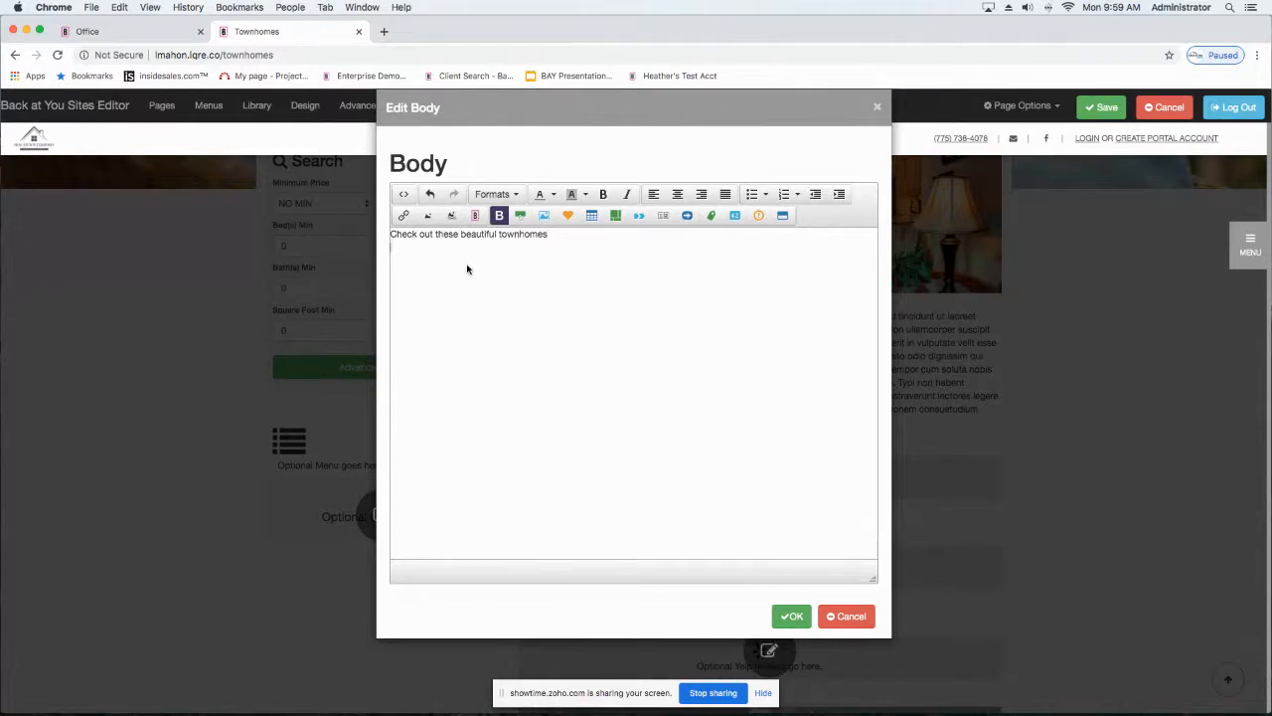
key(Return)
text(CLICK HERE)
drag(455, 262, 388, 264)
click(403, 215)
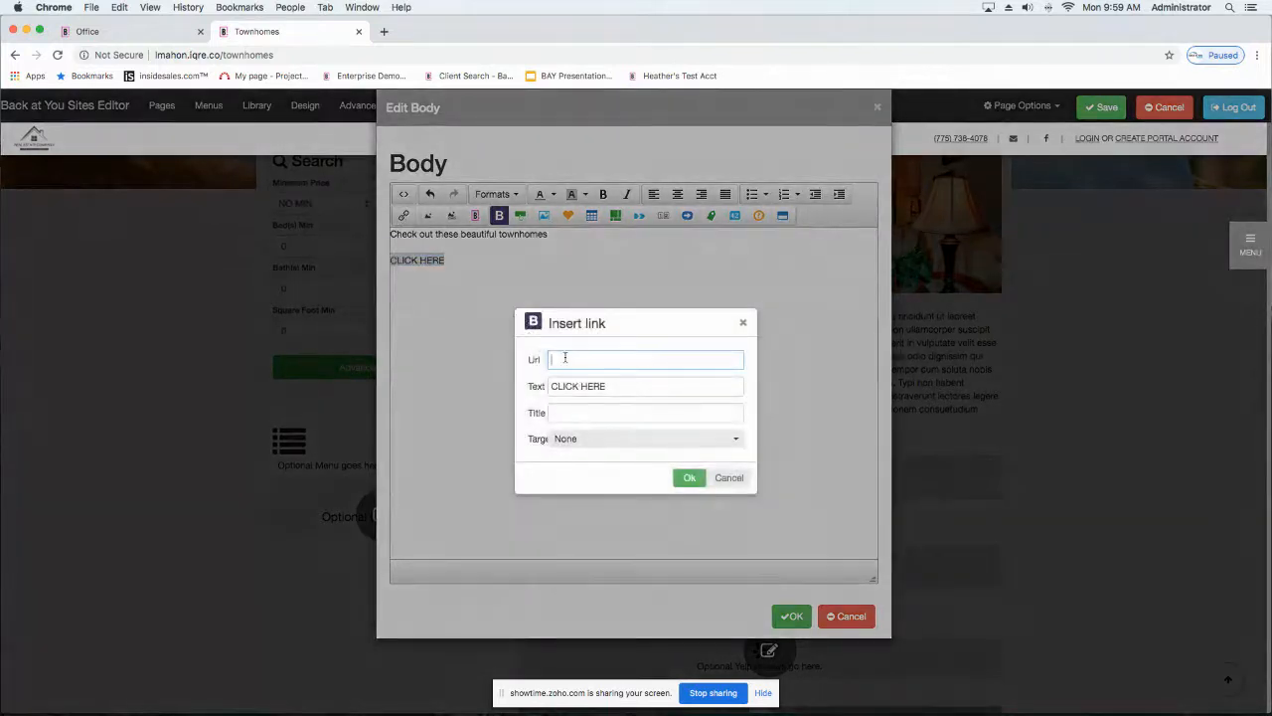
text(www.backatyou.com)
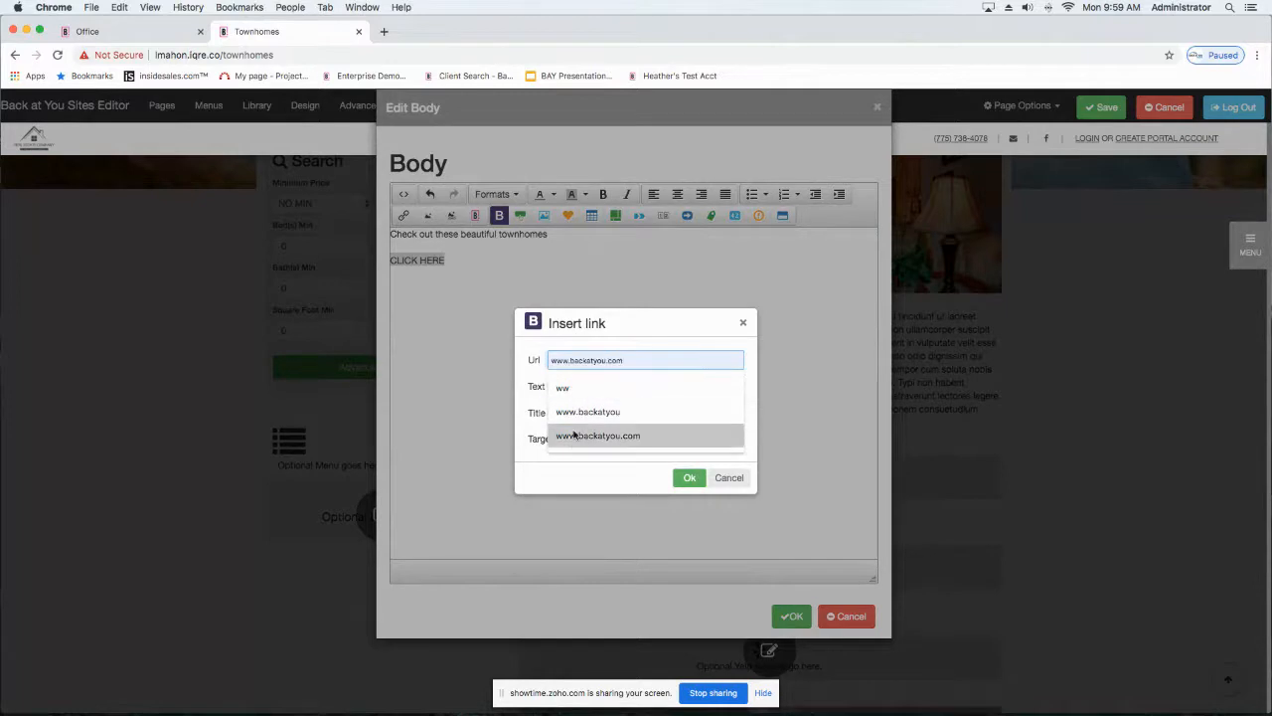
click(571, 435)
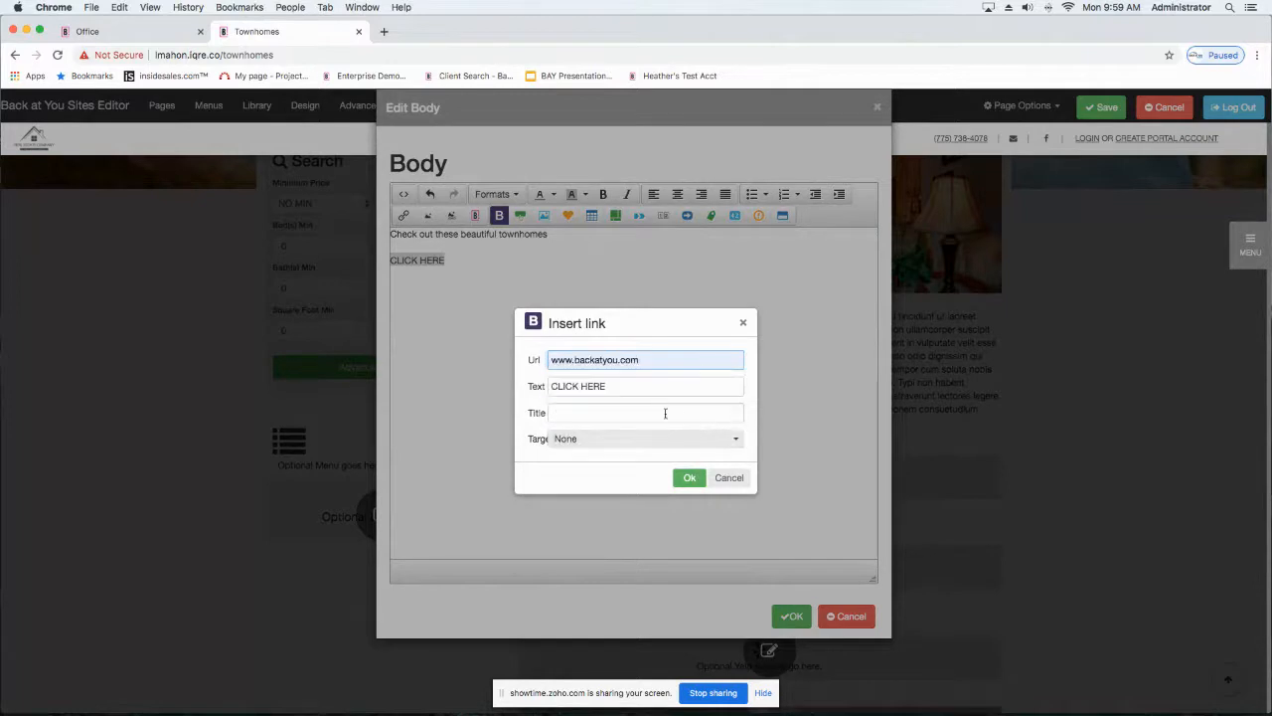
click(627, 444)
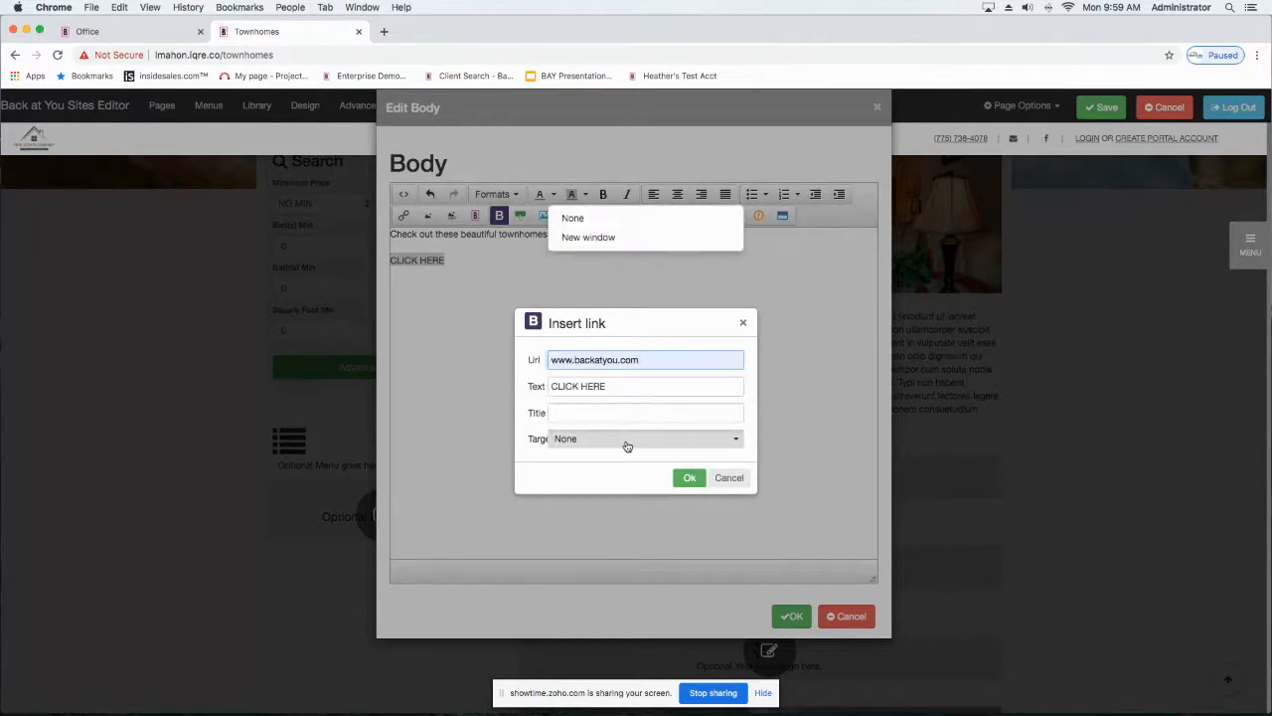
click(584, 238)
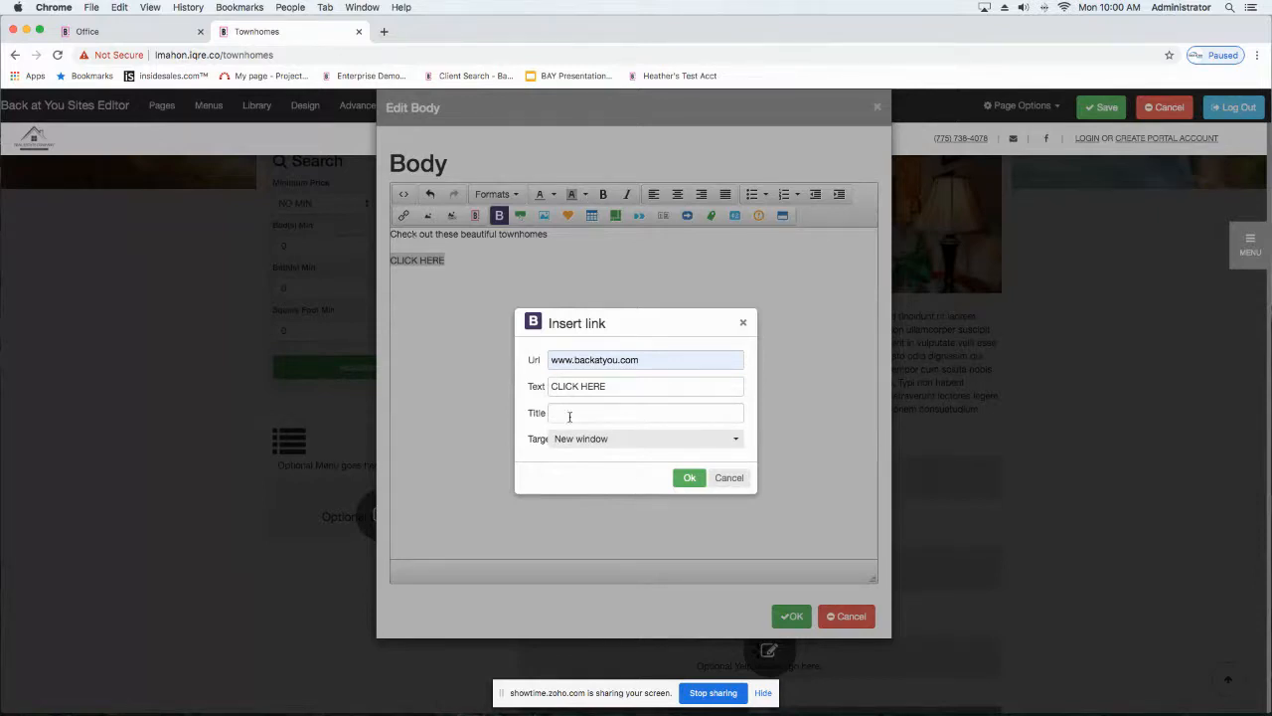
click(689, 478)
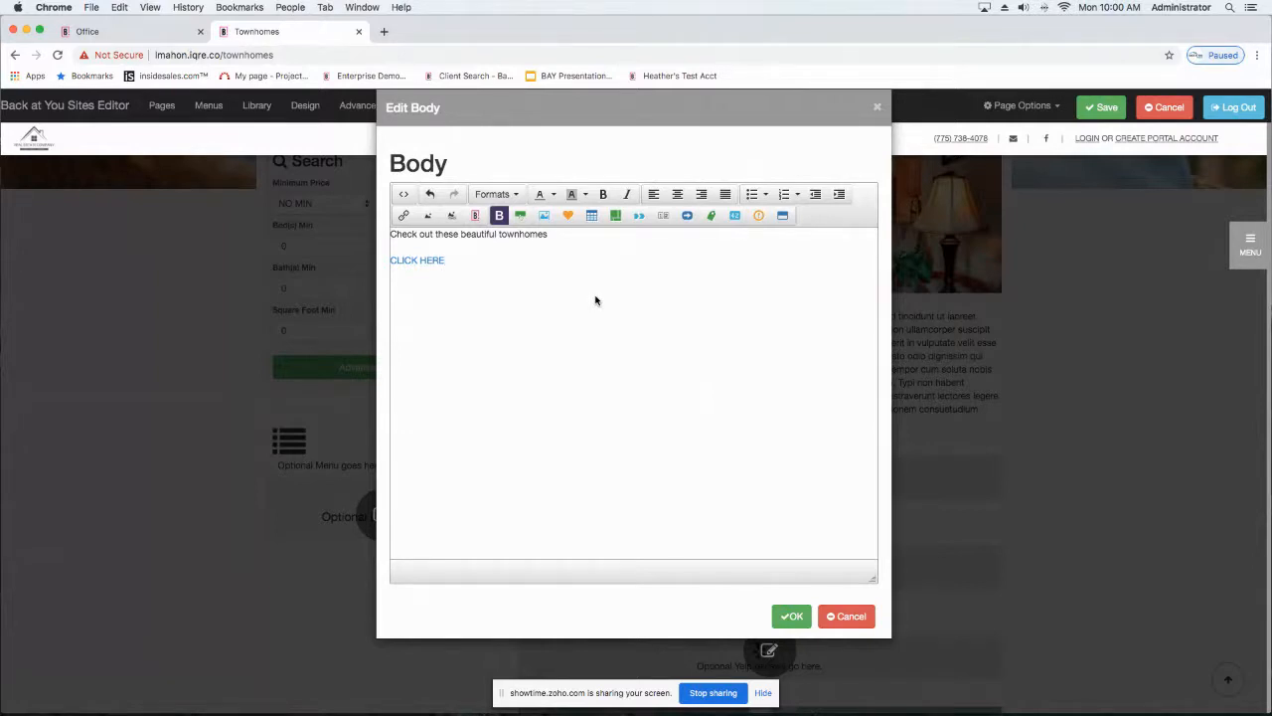
click(792, 616)
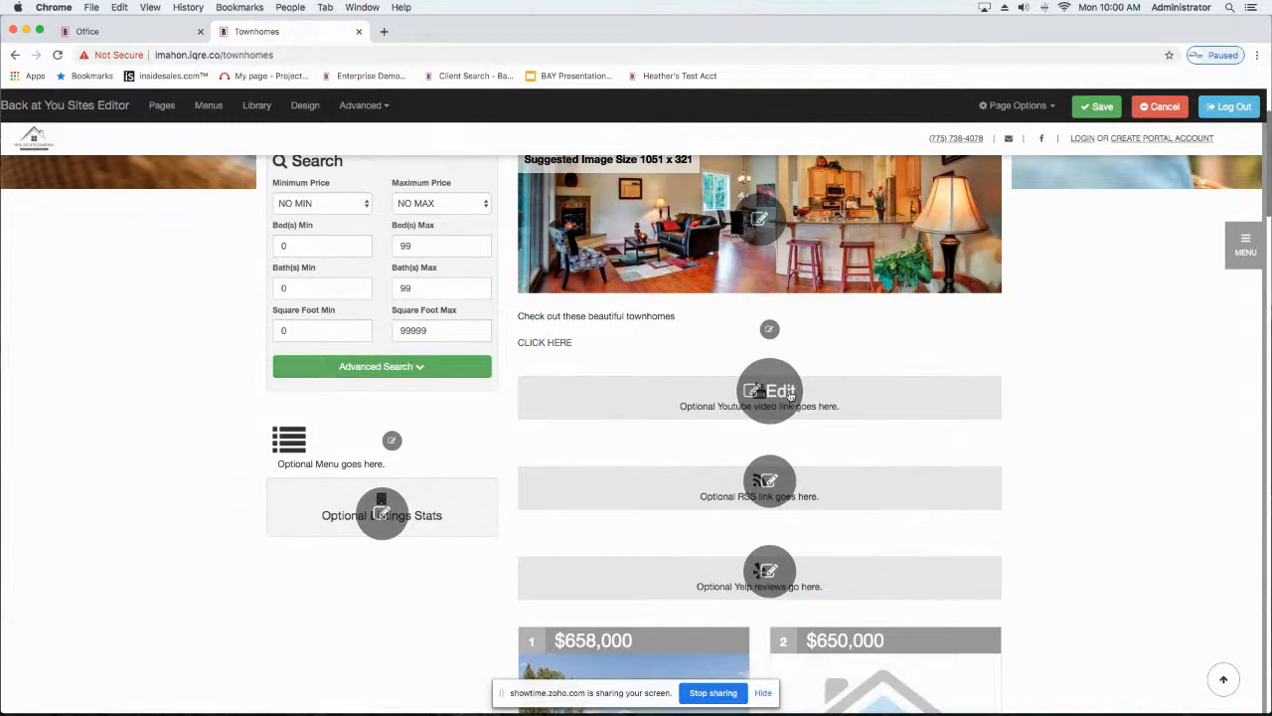
Step: Enable the Yelp reviews section, adding the Local Services and Nightlife categories to the preselected ones
click(753, 580)
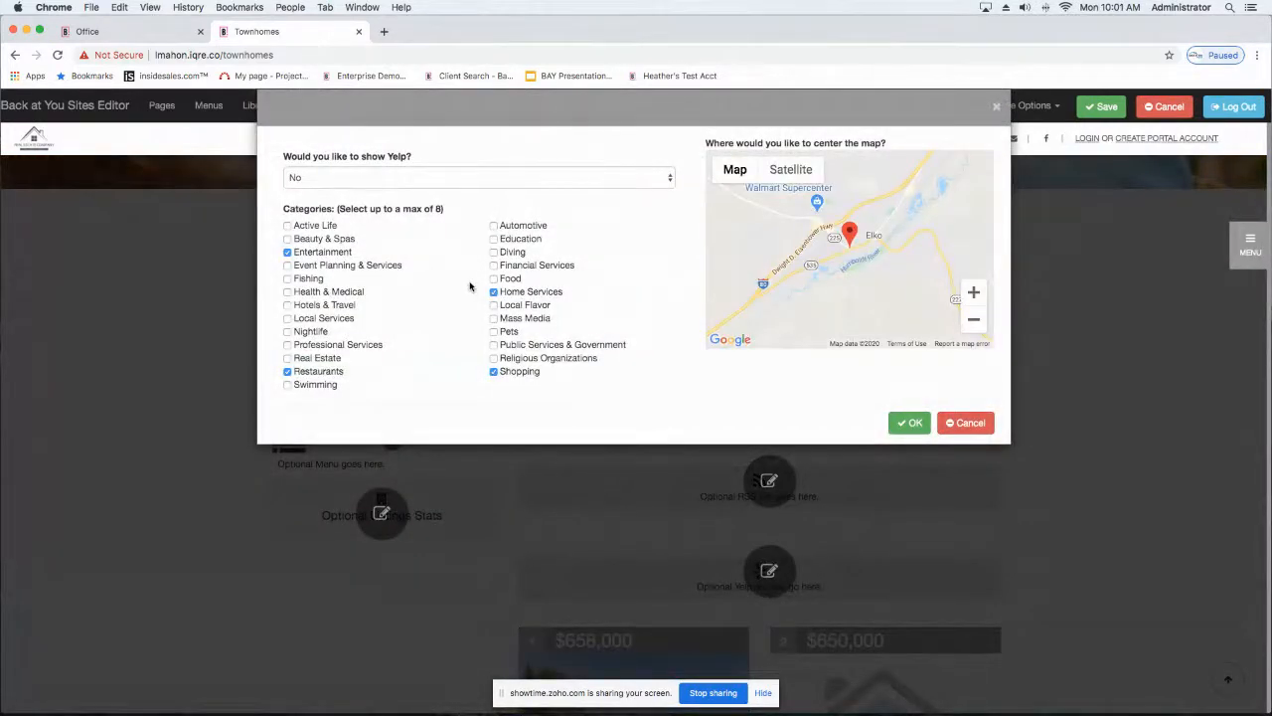
click(348, 182)
click(332, 165)
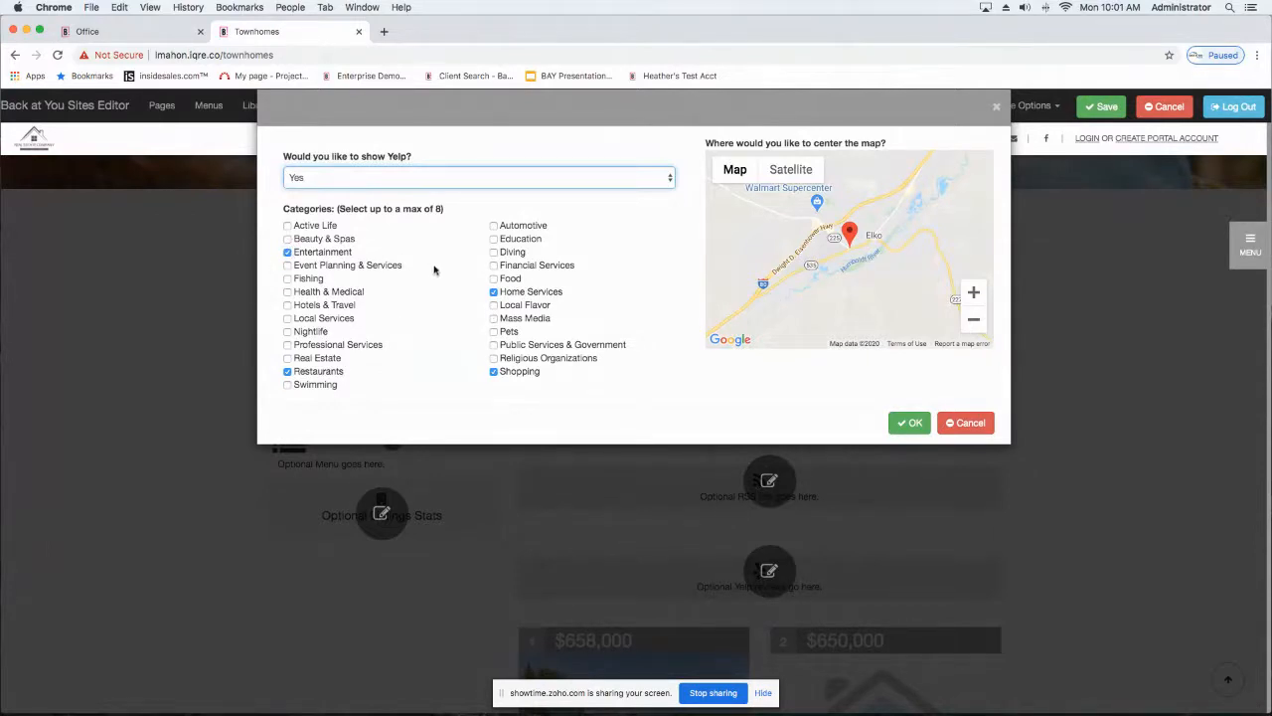
click(494, 280)
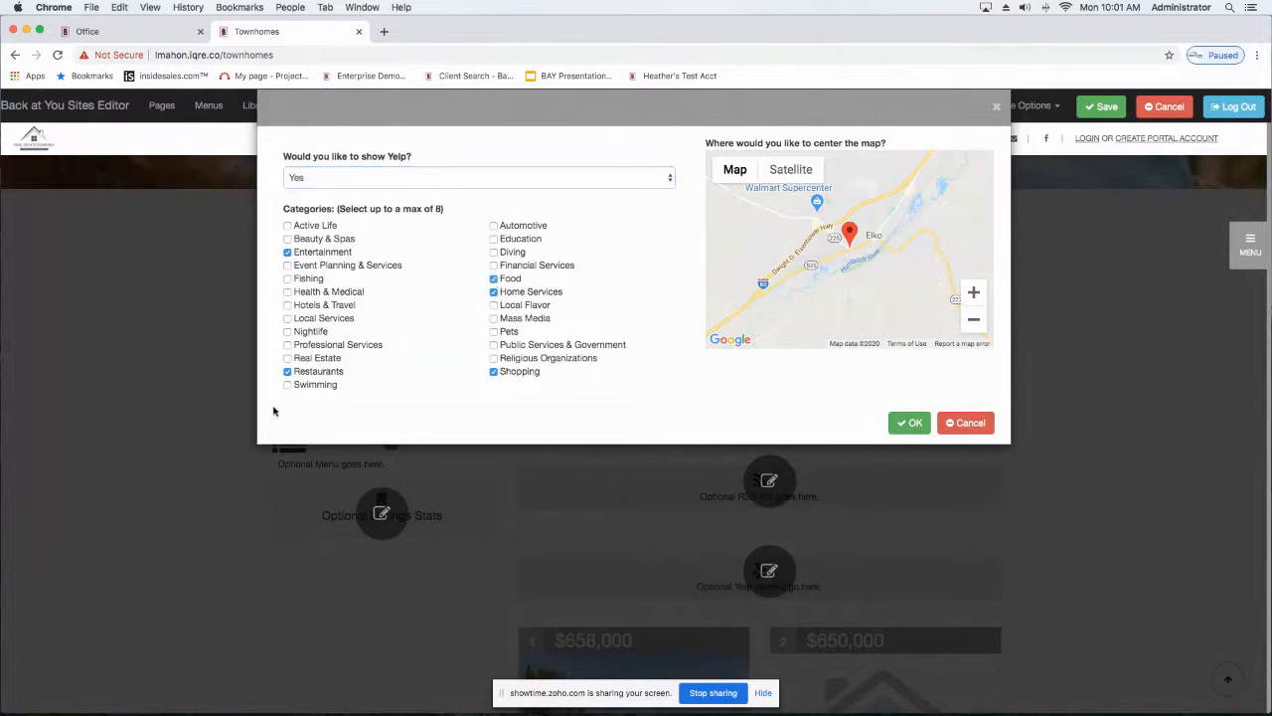
click(494, 280)
click(287, 331)
click(287, 318)
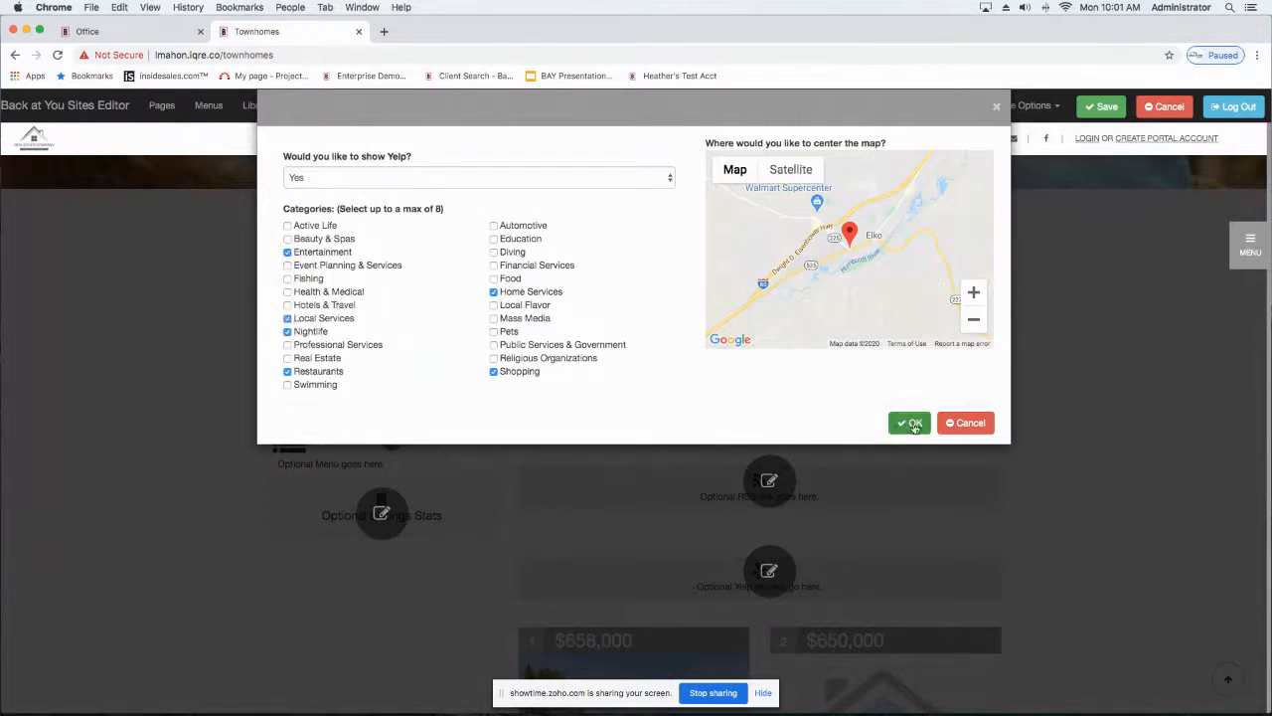
click(912, 423)
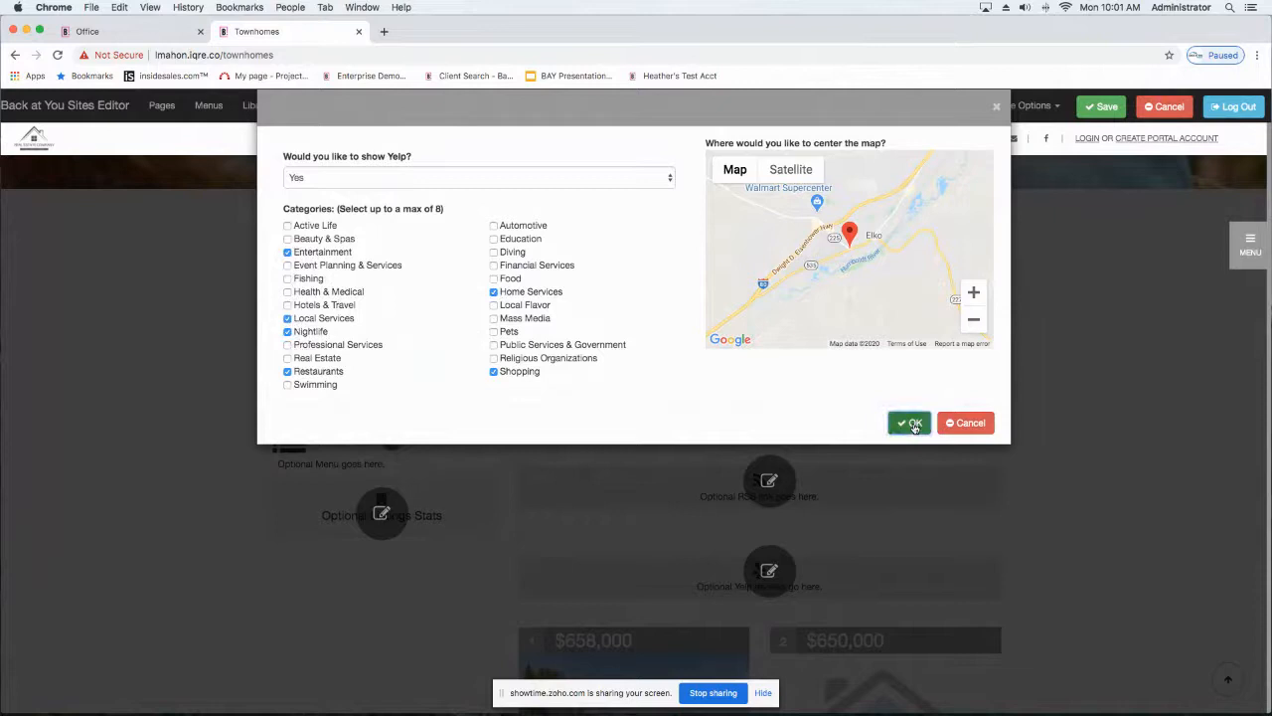
Step: Examine the Yelp section's Home Services, Local Services, Nightlife and Restaurants listings and their map
scroll(624, 510, down, 2)
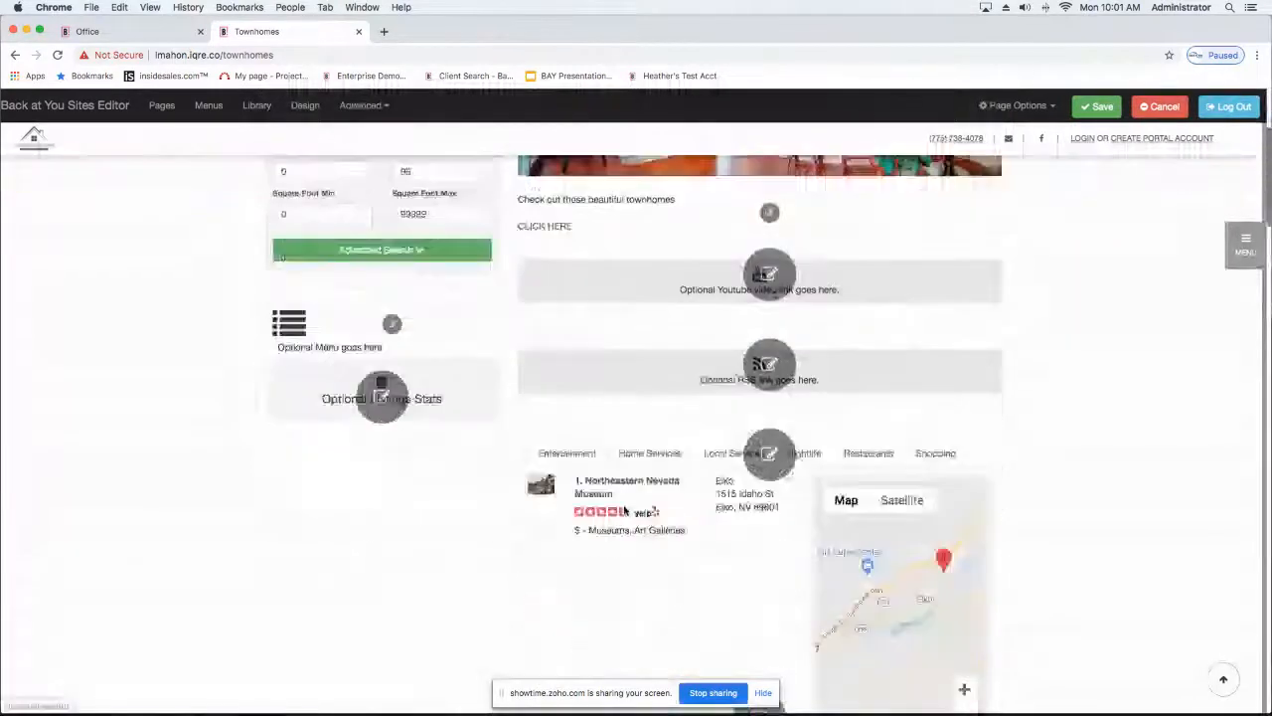
scroll(624, 510, down, 5)
scroll(624, 510, up, 5)
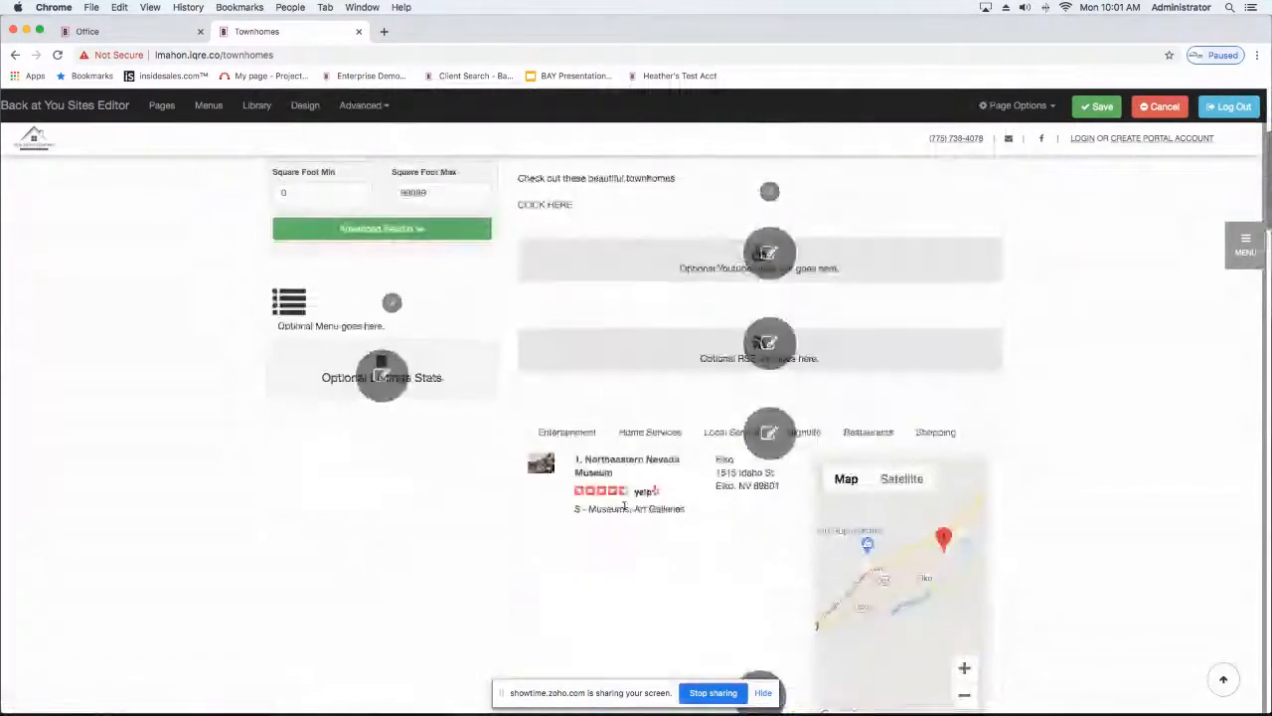
click(644, 436)
click(712, 434)
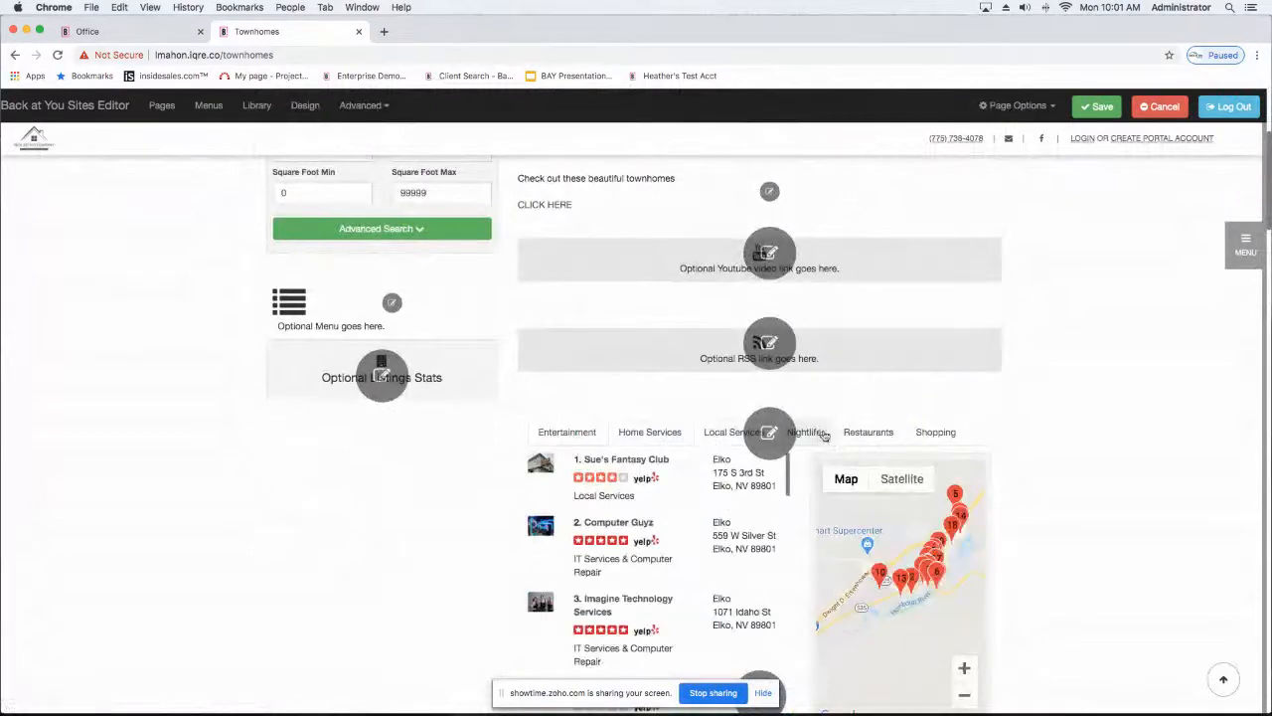
click(824, 437)
click(868, 432)
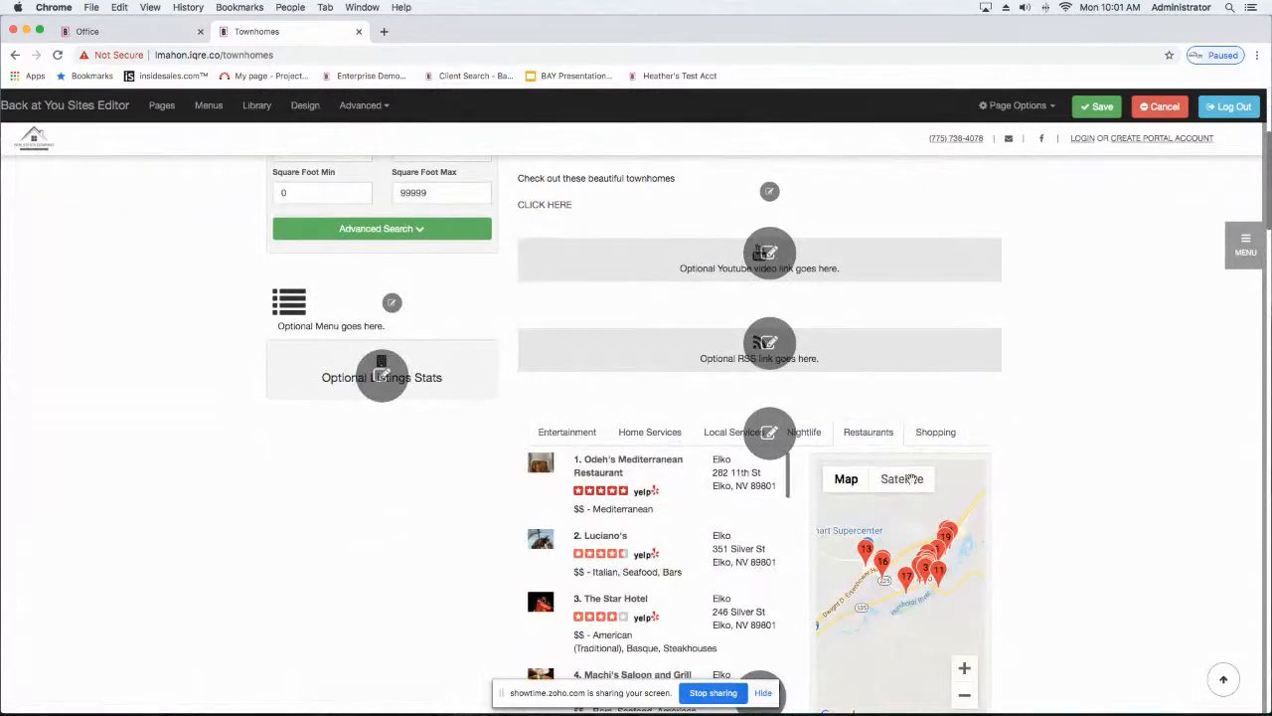
scroll(343, 528, down, 5)
scroll(343, 528, up, 5)
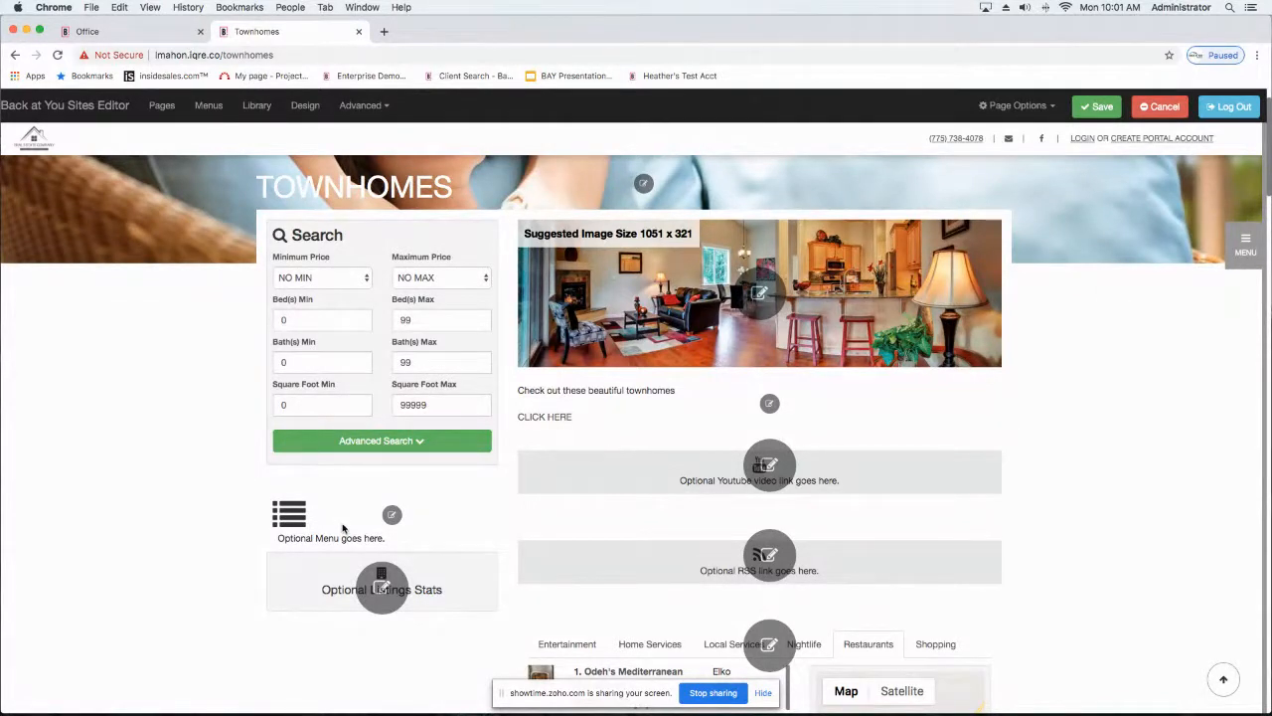
Step: Set the optional listing stats section to show on the Townhomes page
scroll(290, 533, down, 2)
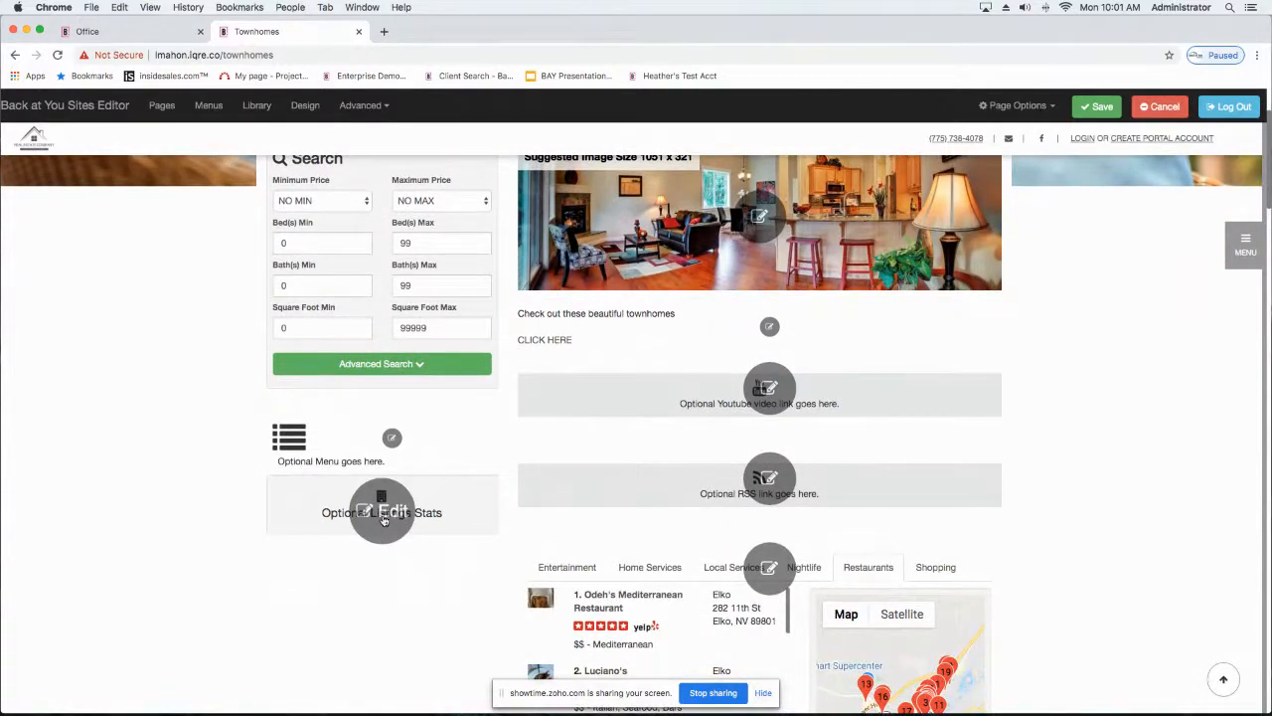
click(384, 519)
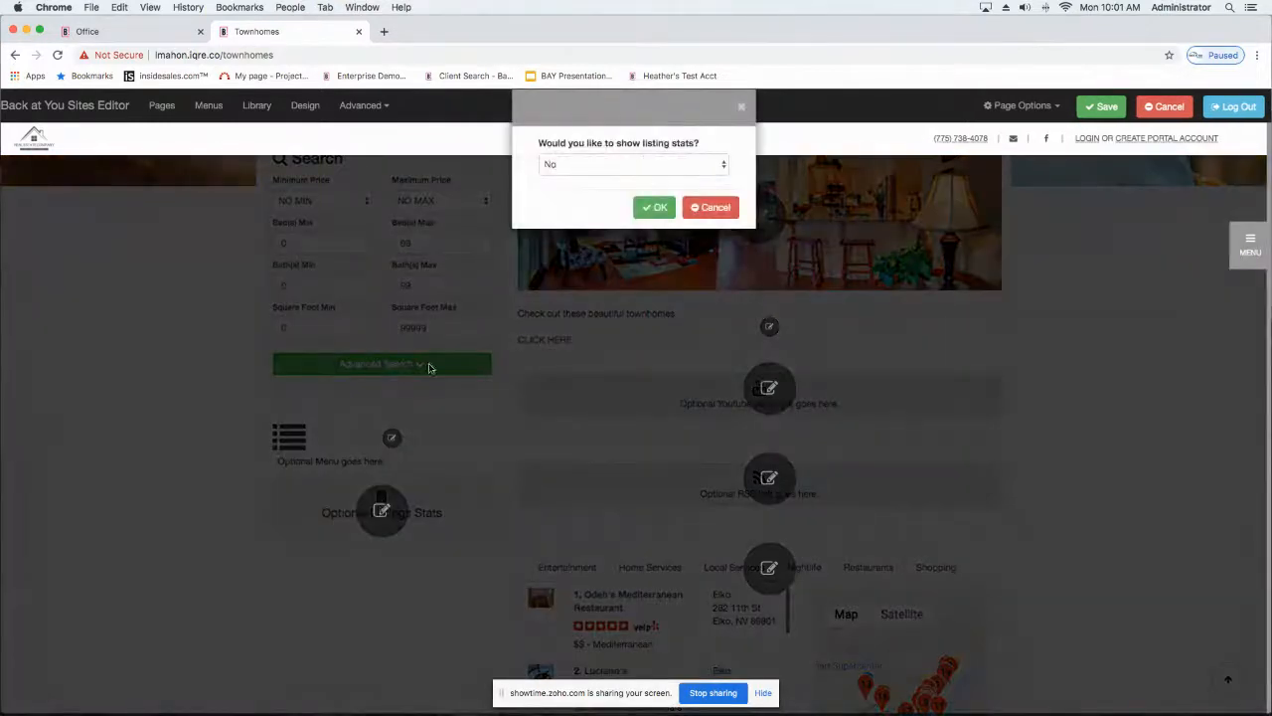
click(582, 166)
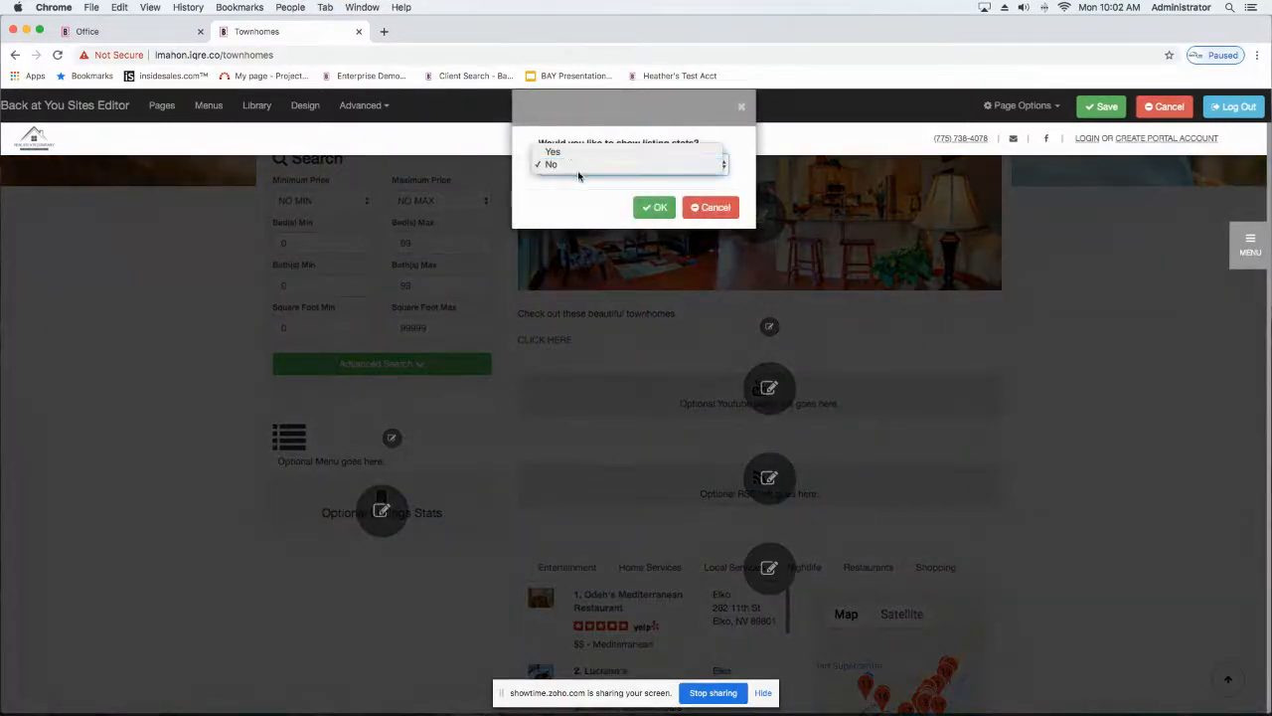
click(560, 152)
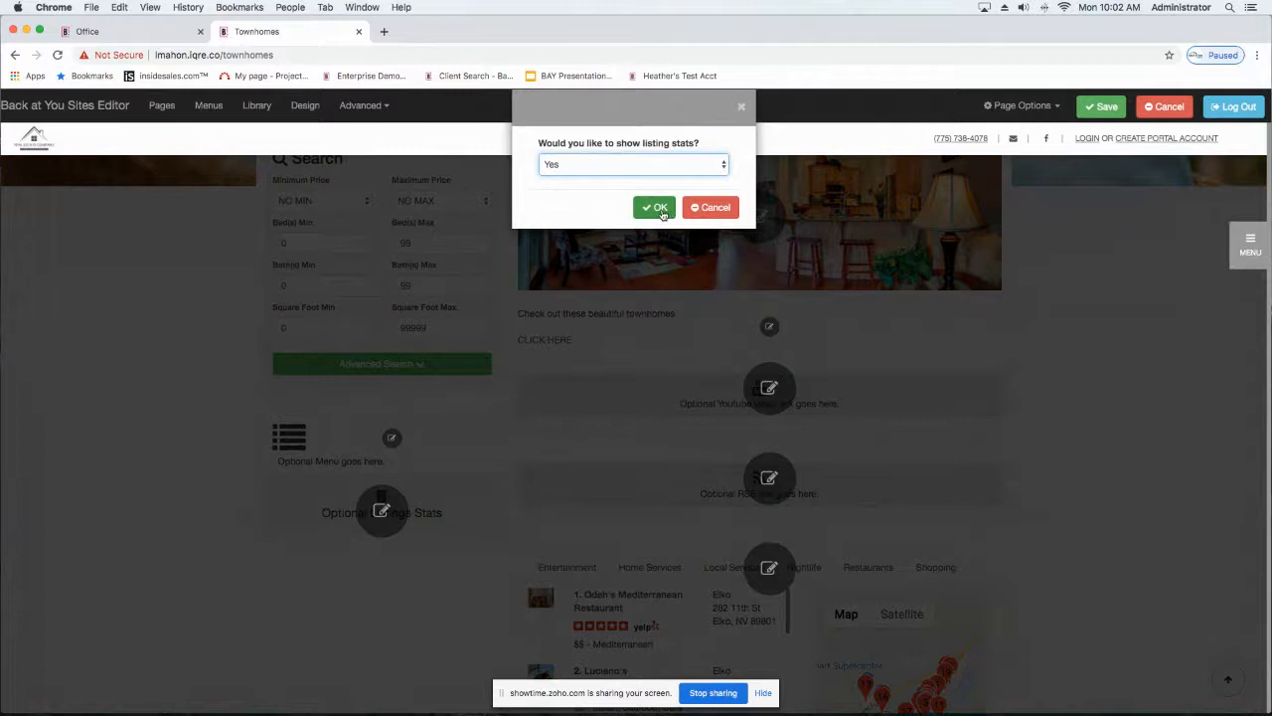
click(660, 211)
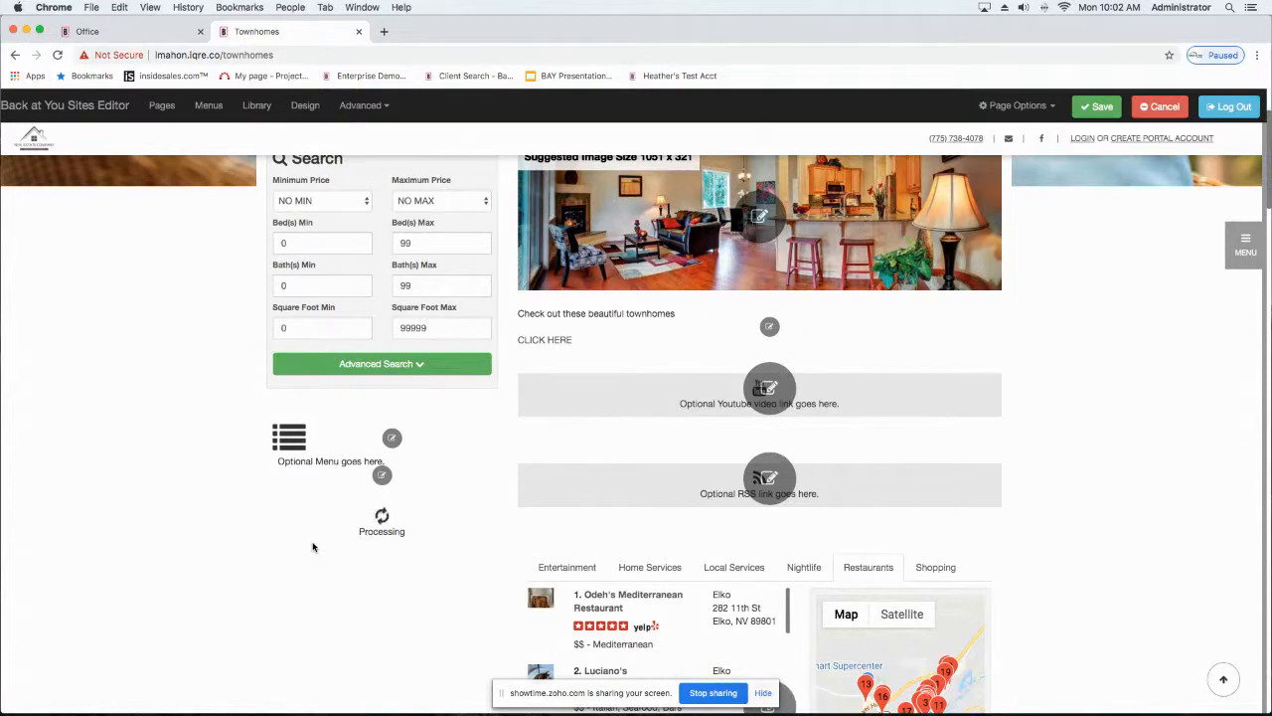
Step: Test the body's CLICK HERE link, then return to the Townhomes page
click(538, 344)
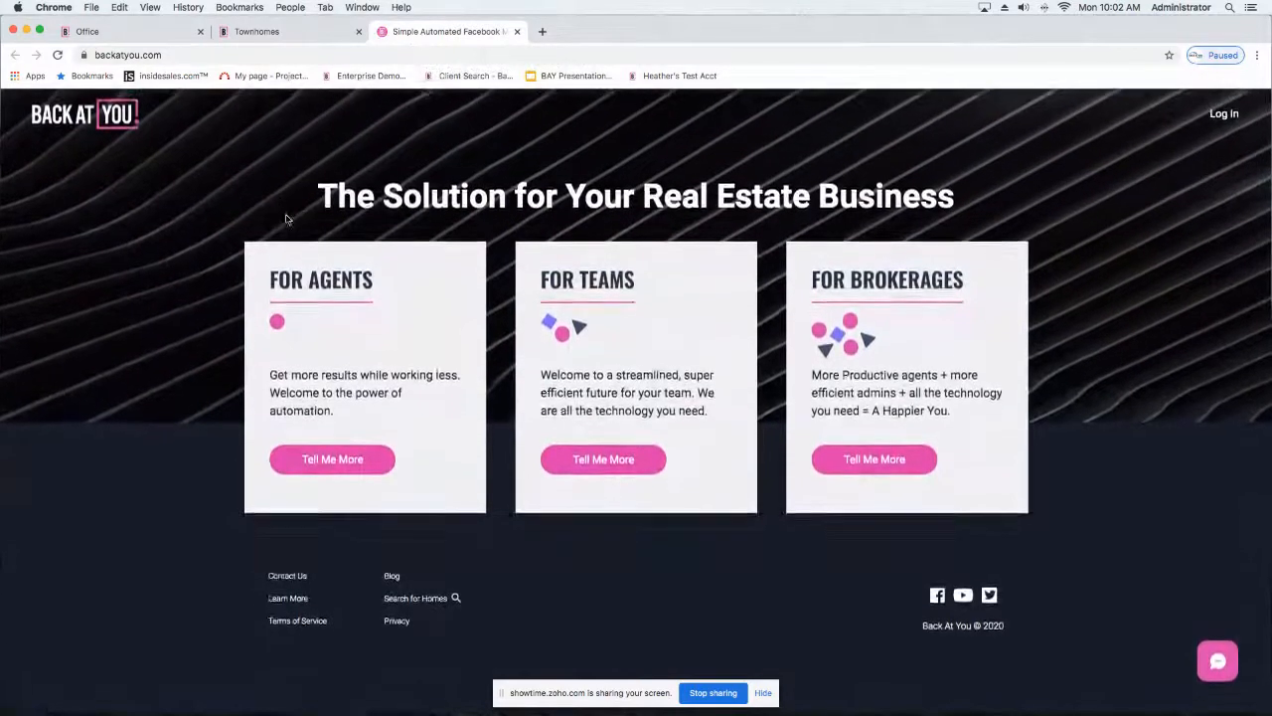
click(276, 34)
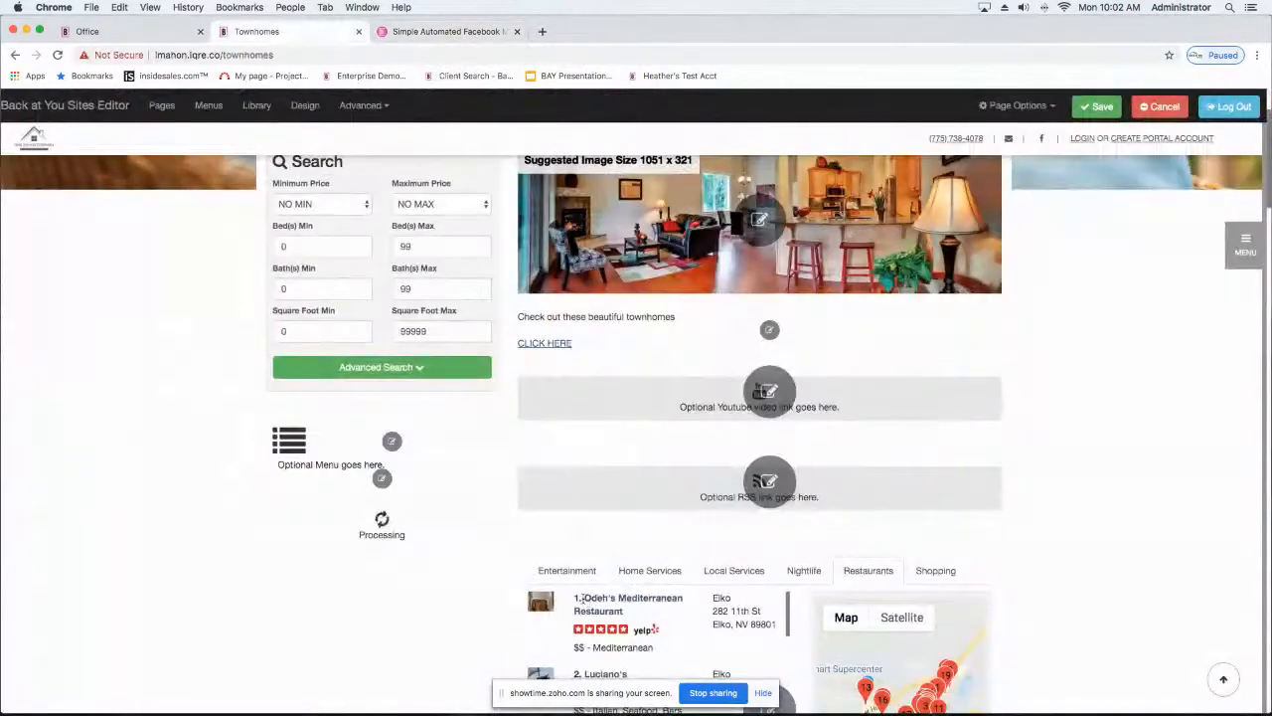
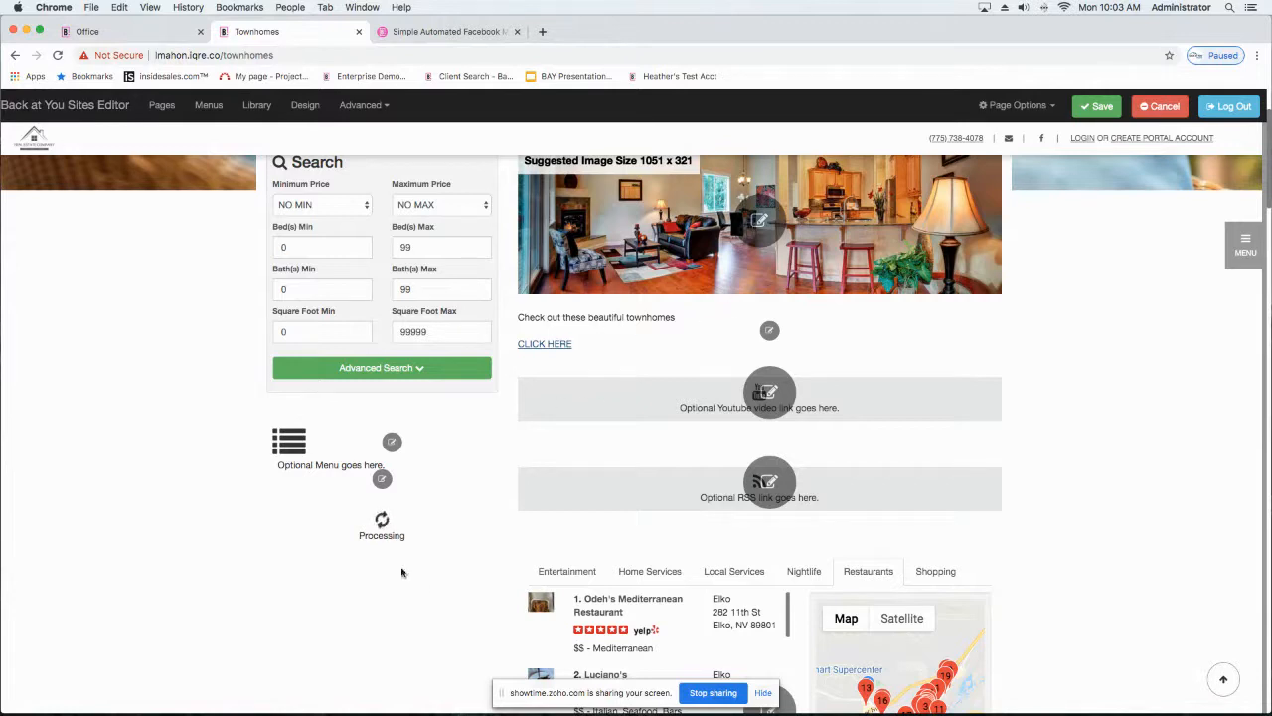
Step: Check the listing stats display option, dismiss it, and put the Townhomes page back into edit mode
click(381, 479)
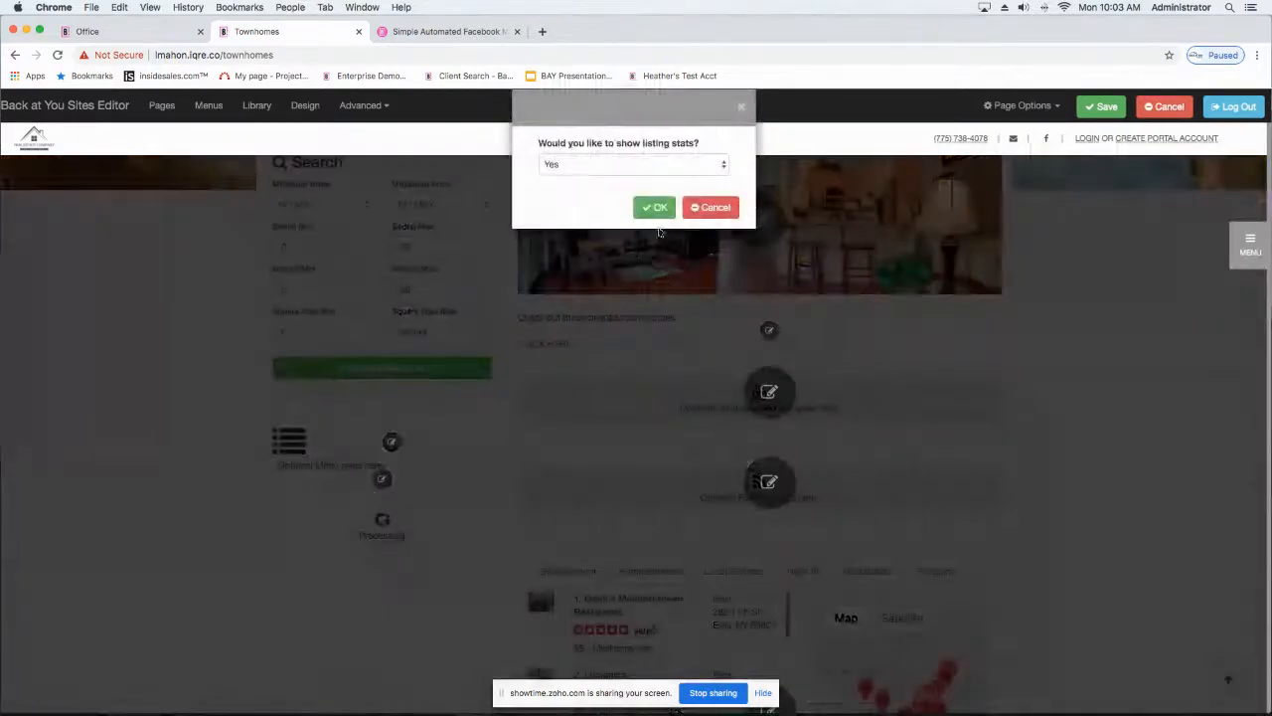
click(712, 207)
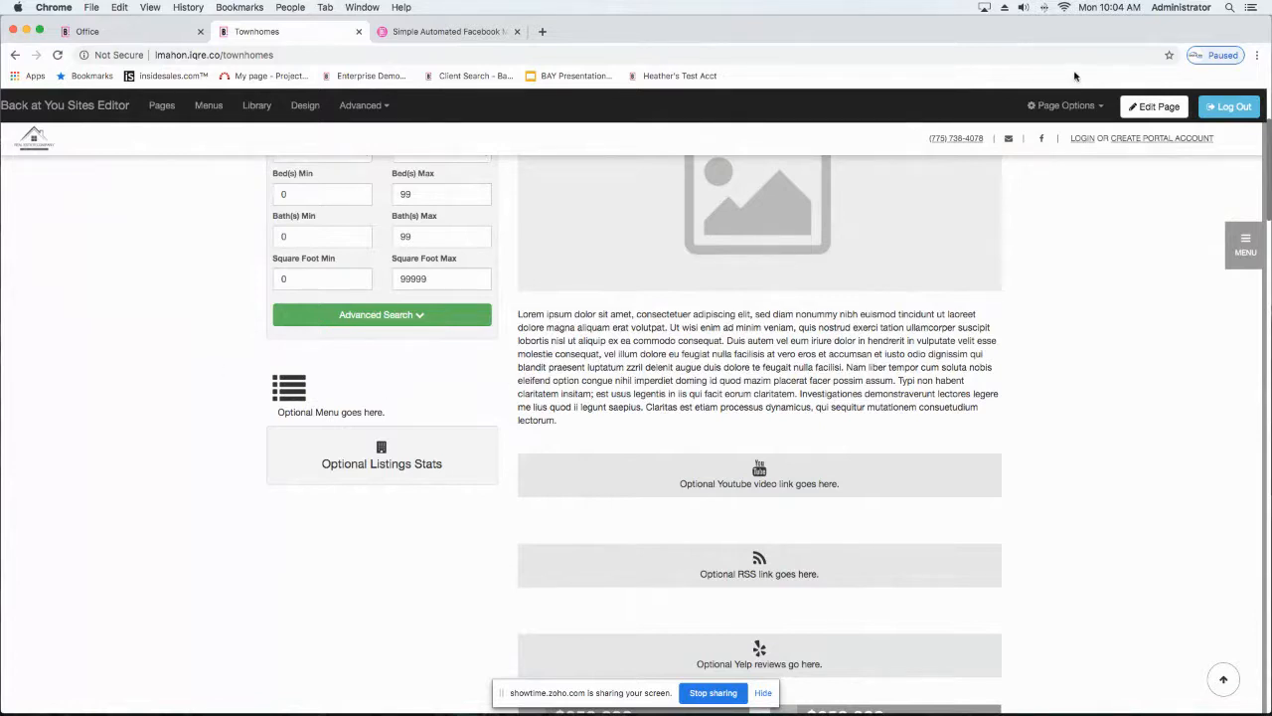
click(1156, 109)
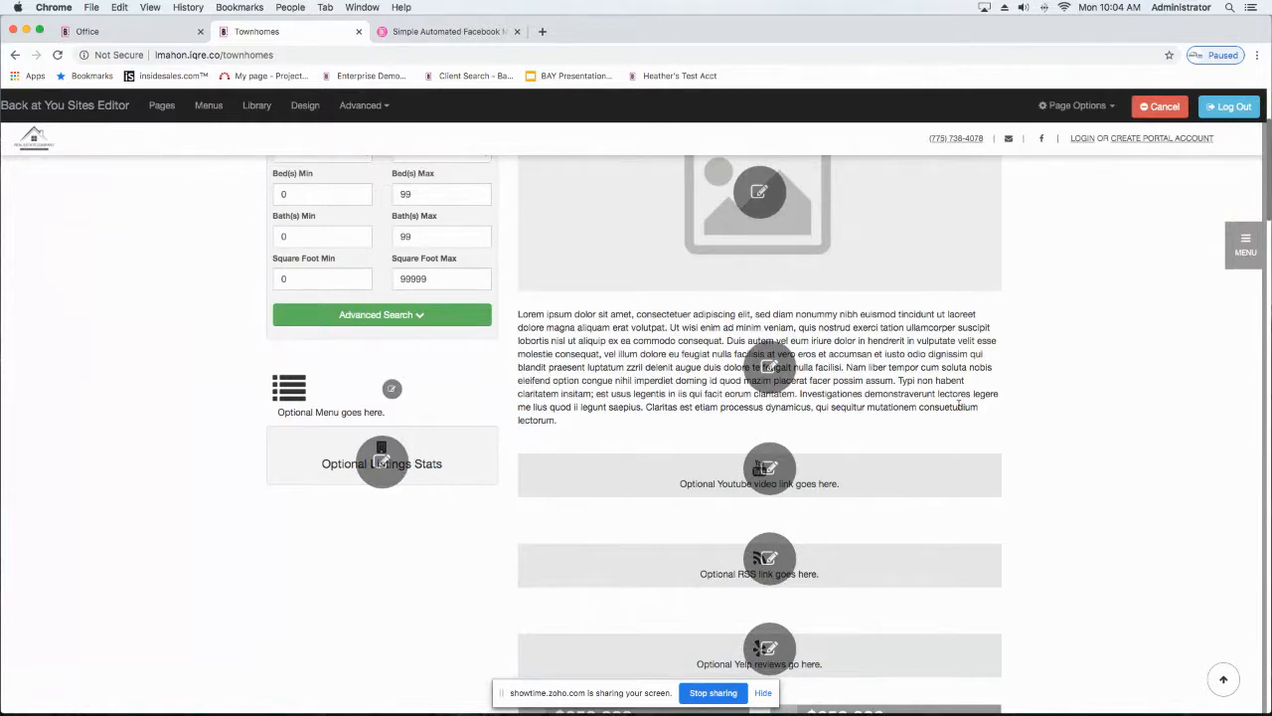
scroll(935, 425, down, 5)
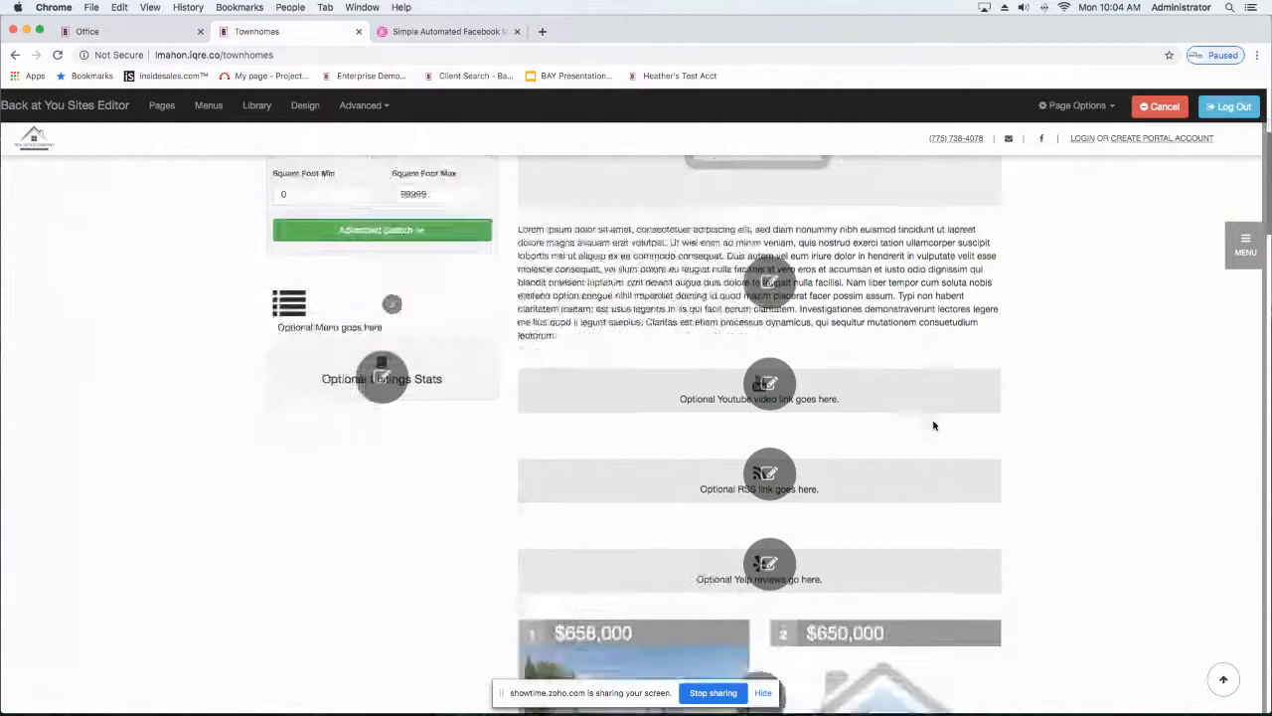
scroll(935, 425, up, 1)
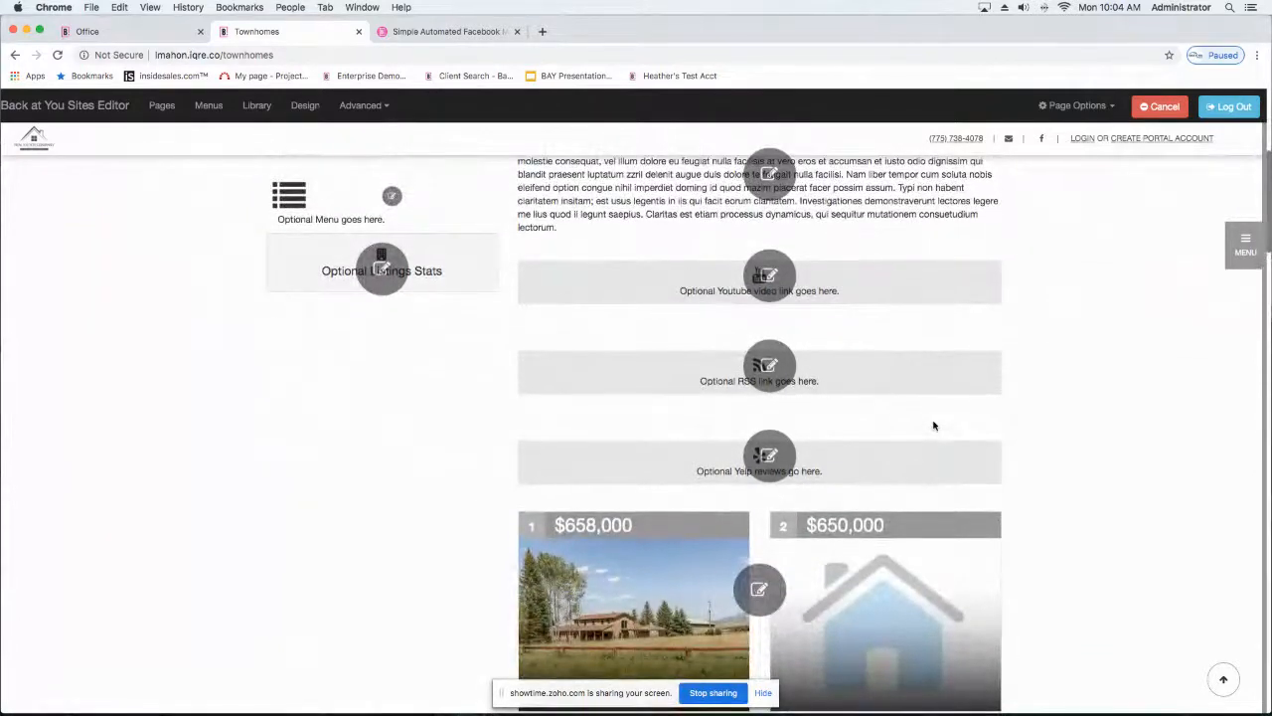
Step: Review the optional Yelp section's display setting, categories and map center
click(770, 458)
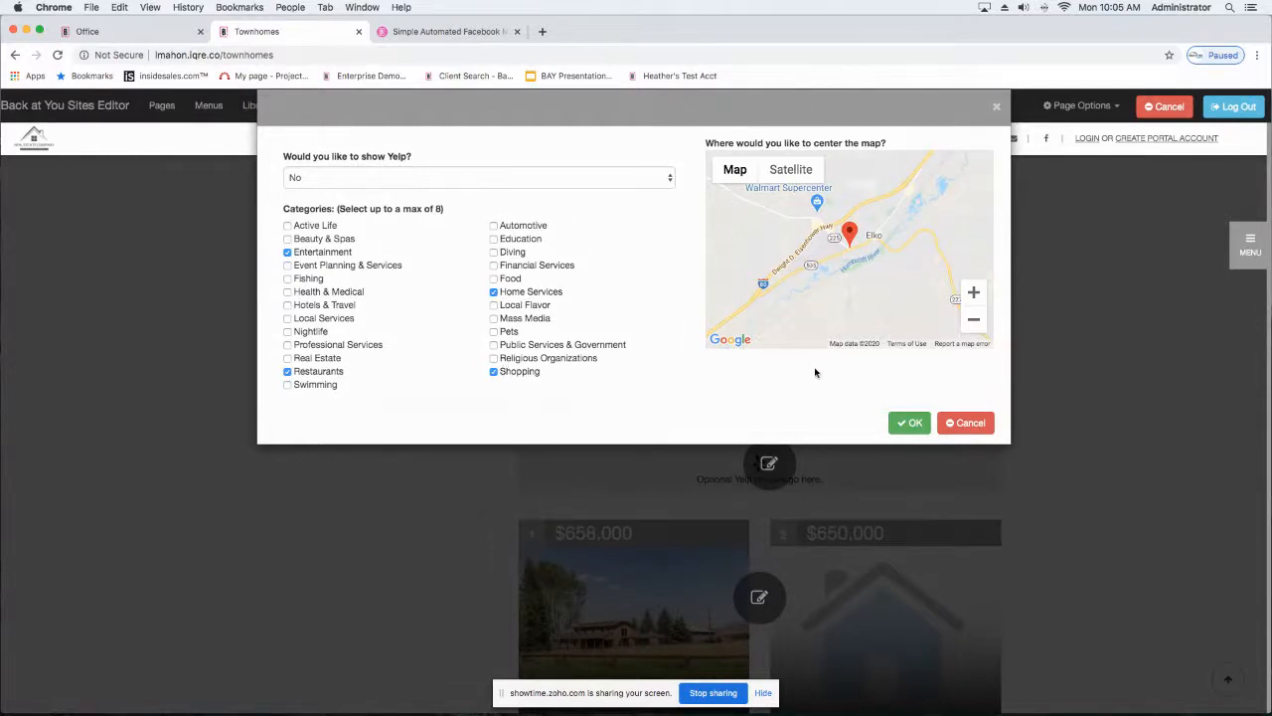
click(909, 425)
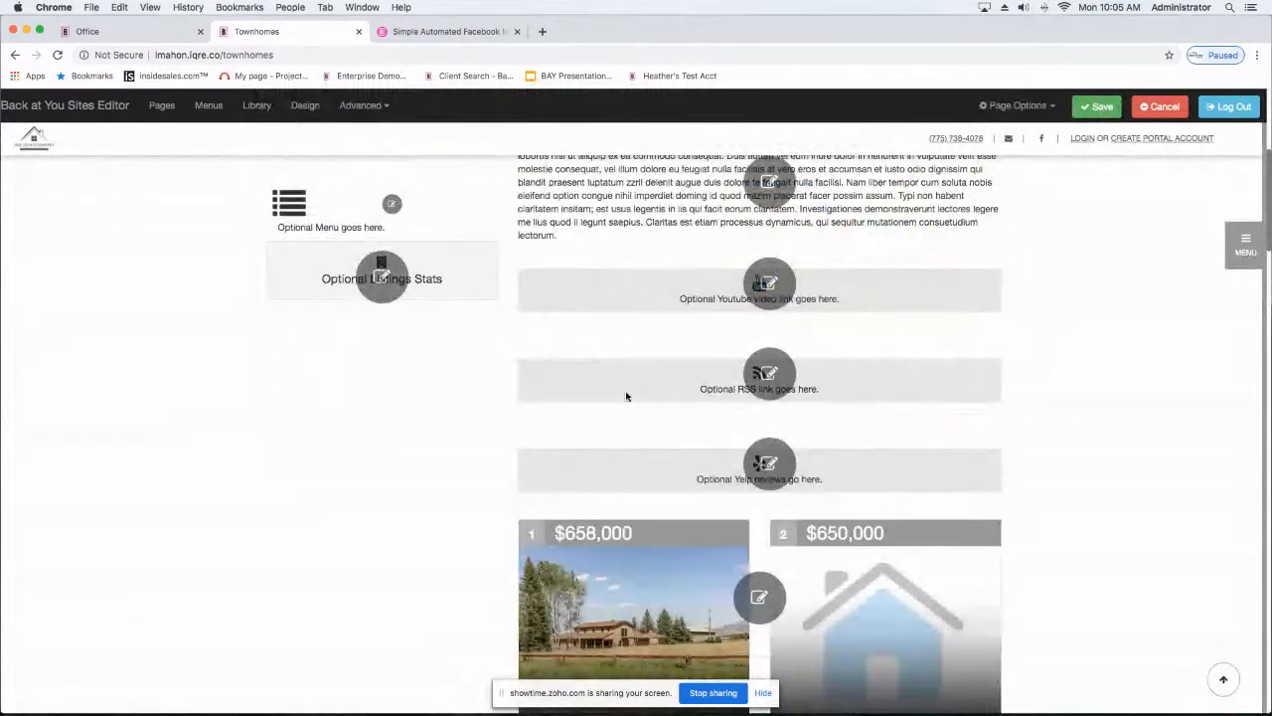
scroll(626, 397, up, 3)
scroll(626, 397, down, 3)
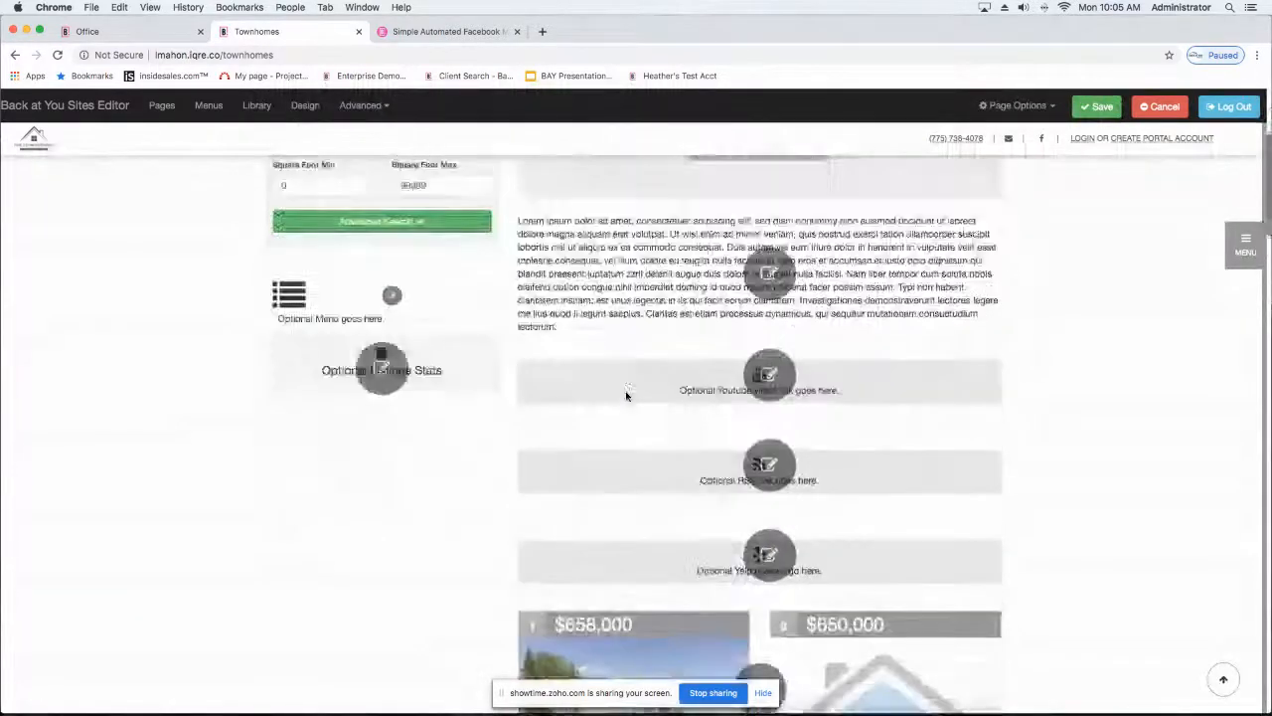
click(780, 484)
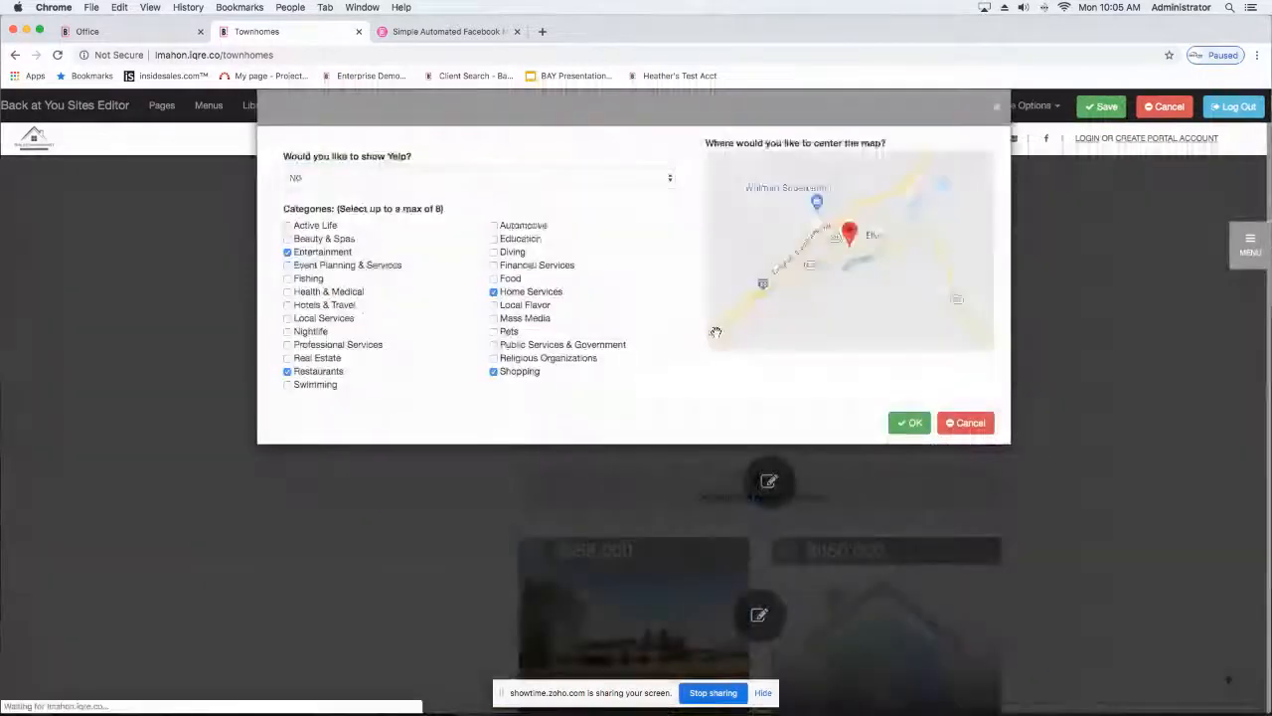
click(907, 423)
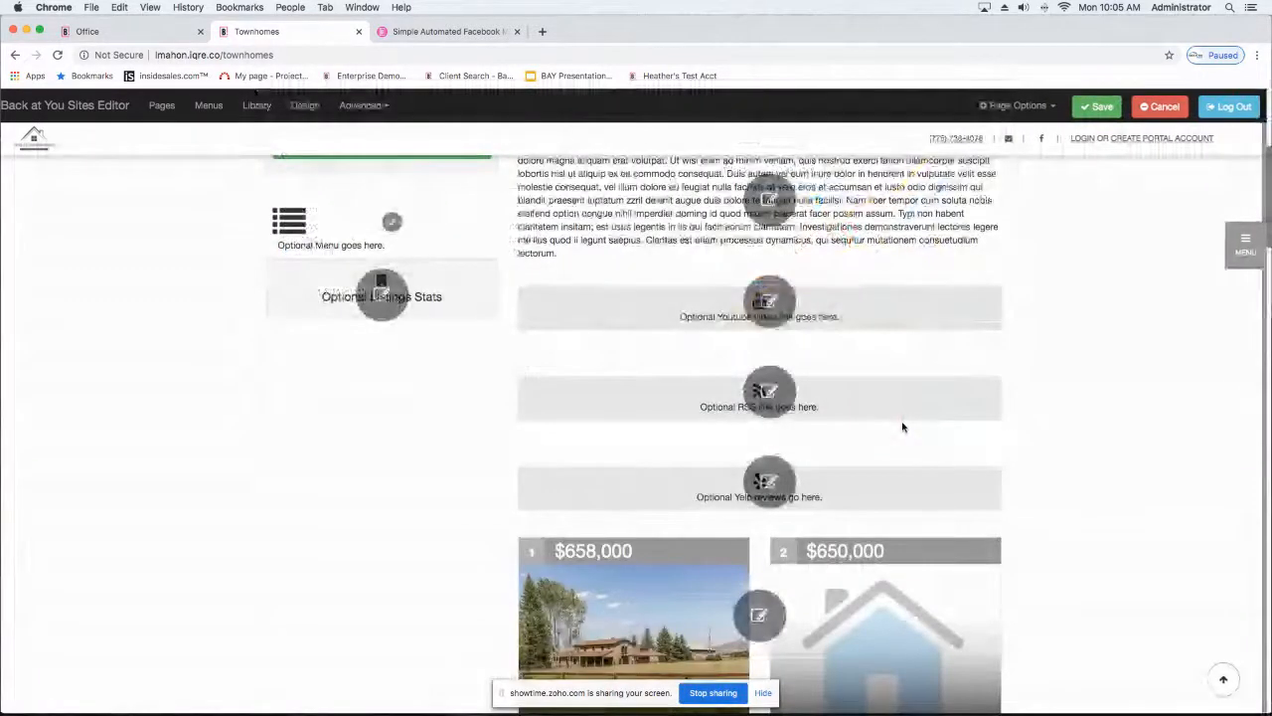
Step: Replace the body's placeholder text with "Ceck out my Yelp Reviews"
scroll(790, 413, up, 2)
click(770, 345)
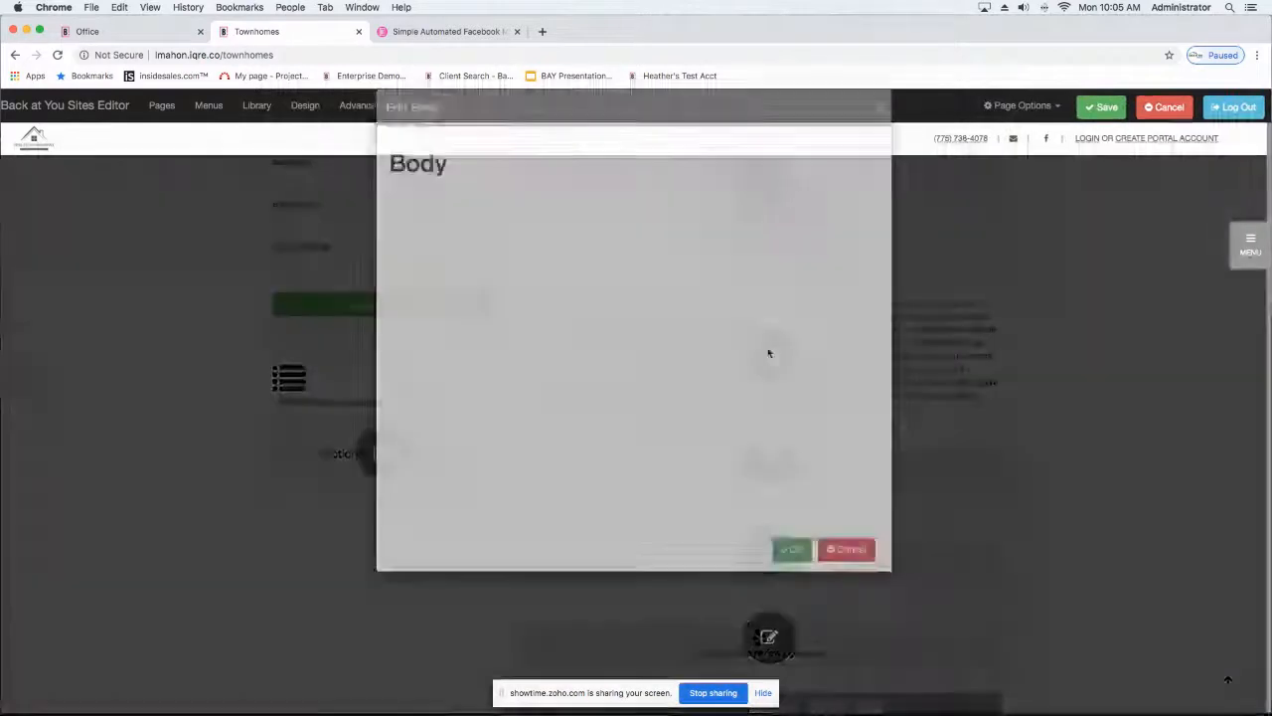
drag(861, 330, 293, 232)
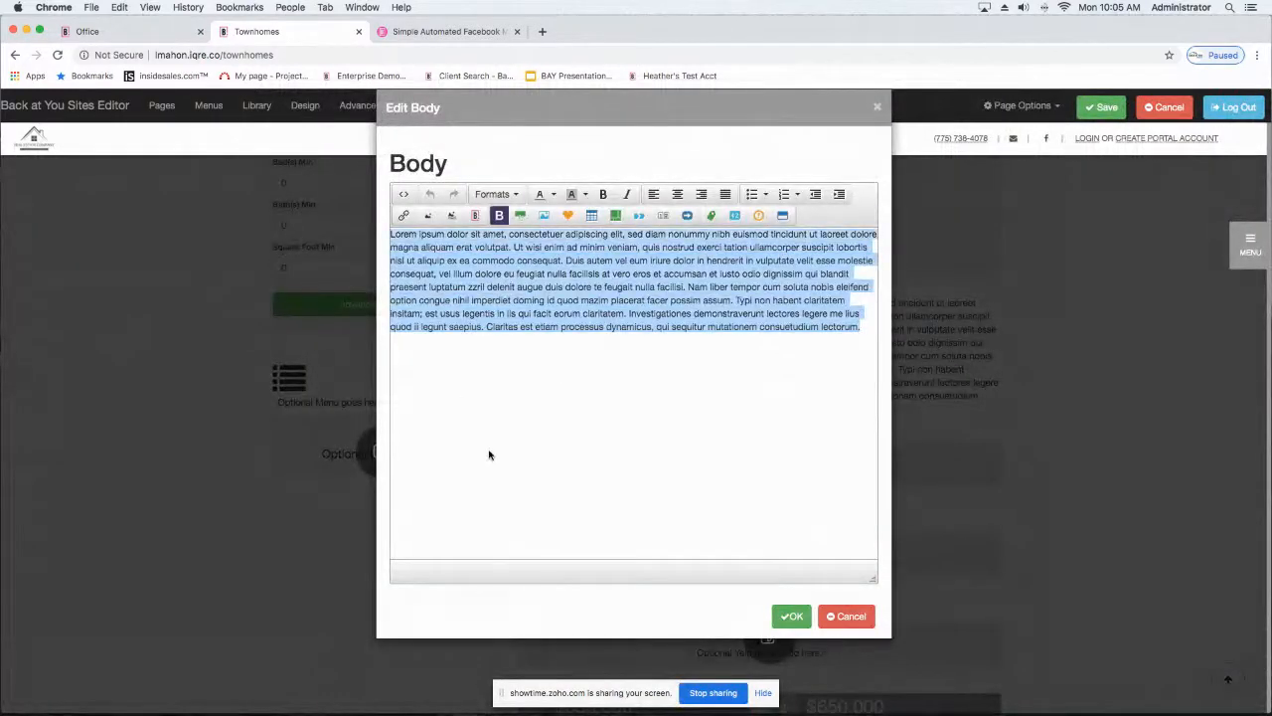
text(CH)
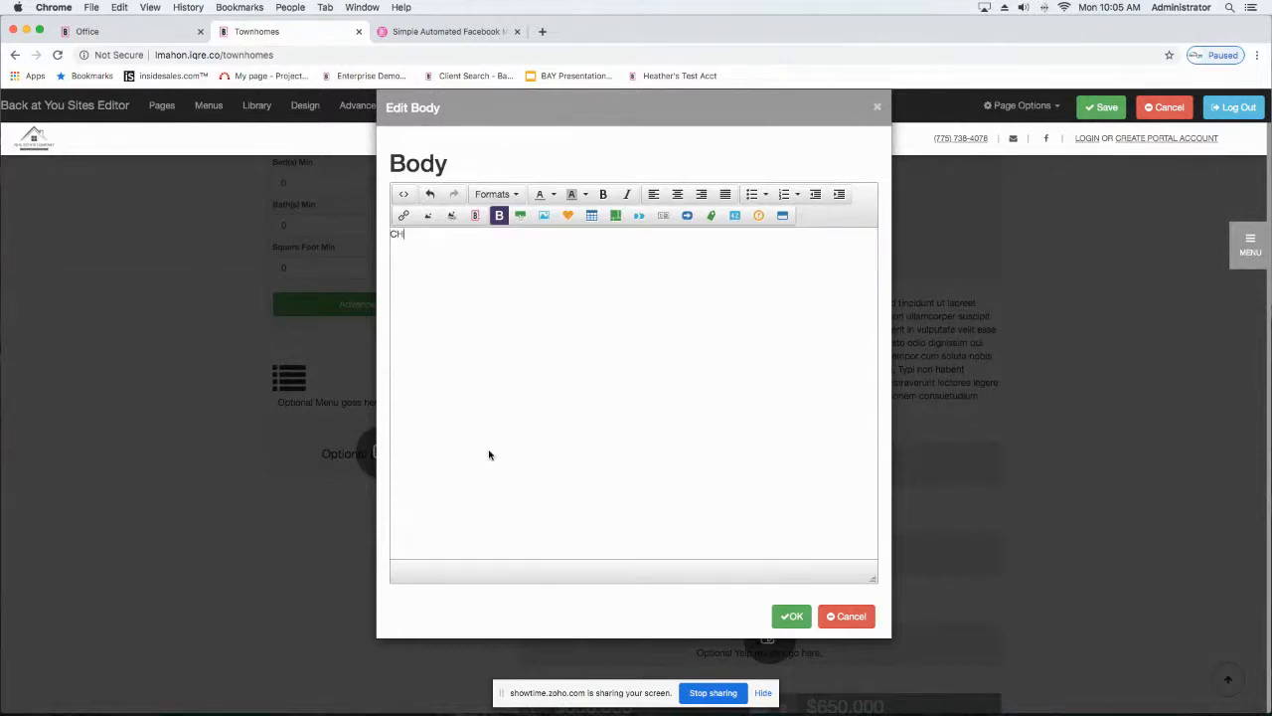
text(eeck out my Yelp Reviews)
drag(501, 233, 388, 234)
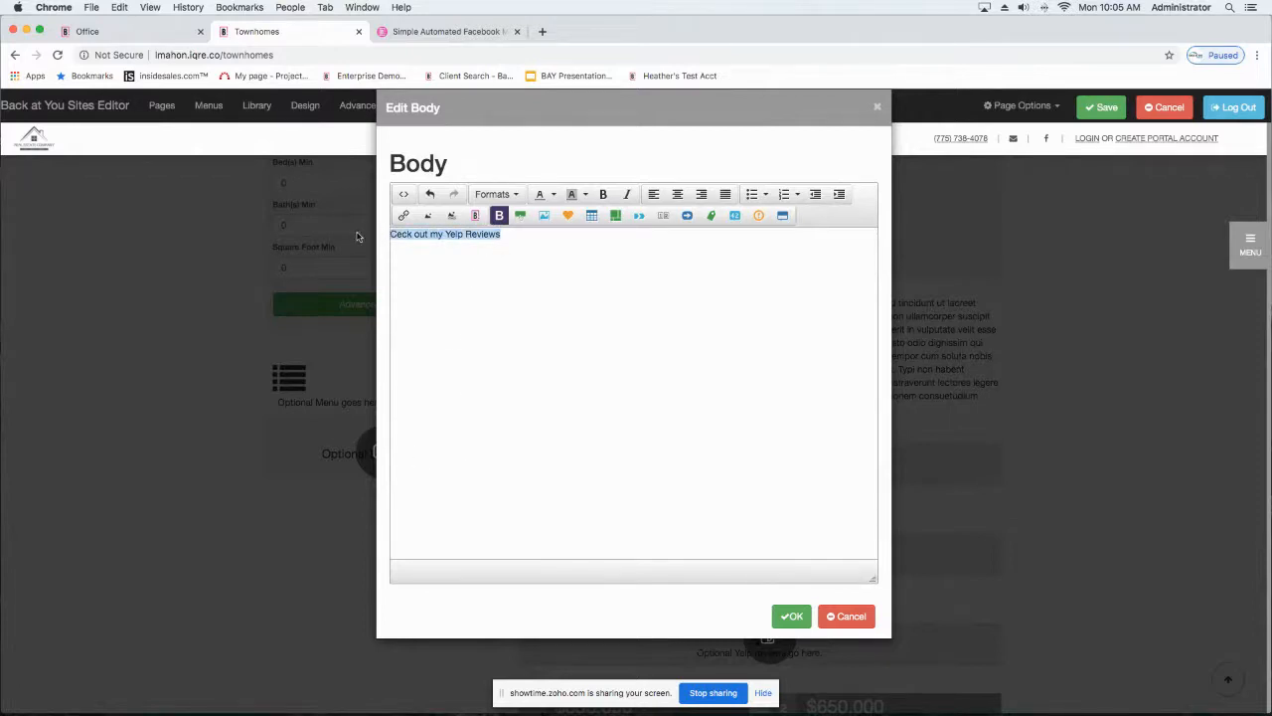
click(403, 217)
click(567, 362)
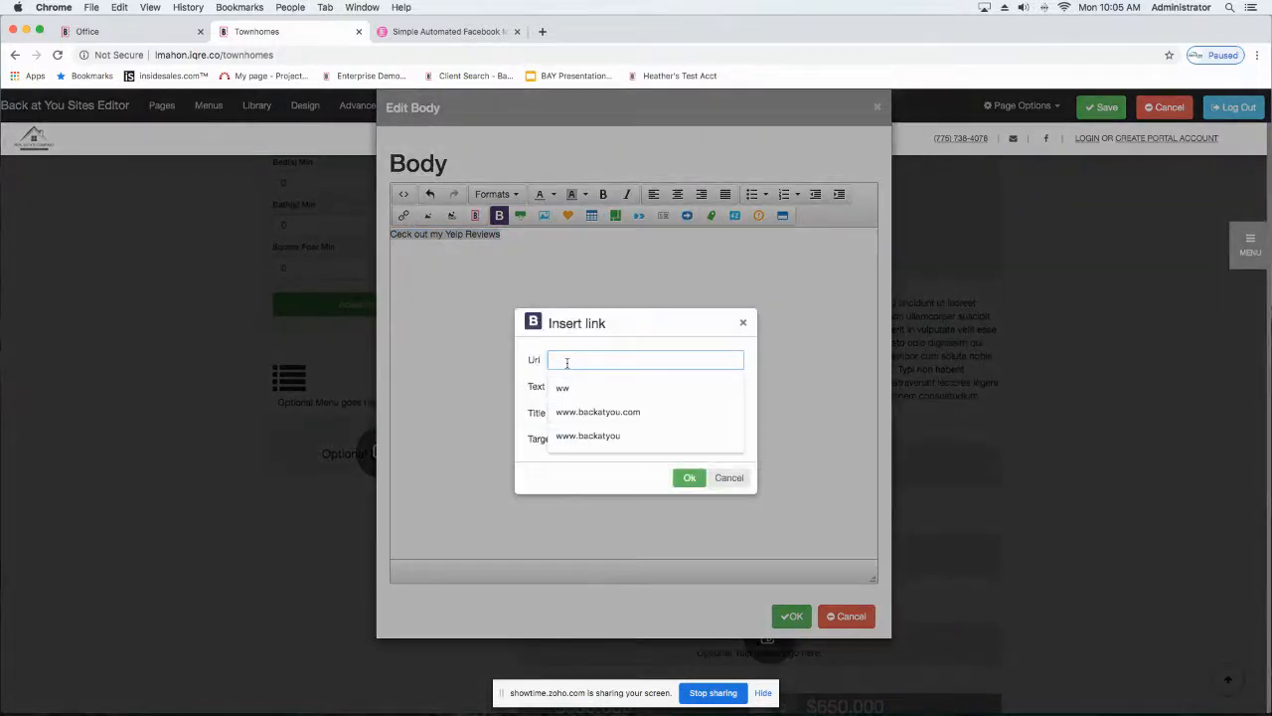
text(ww)
text(w.yelp)
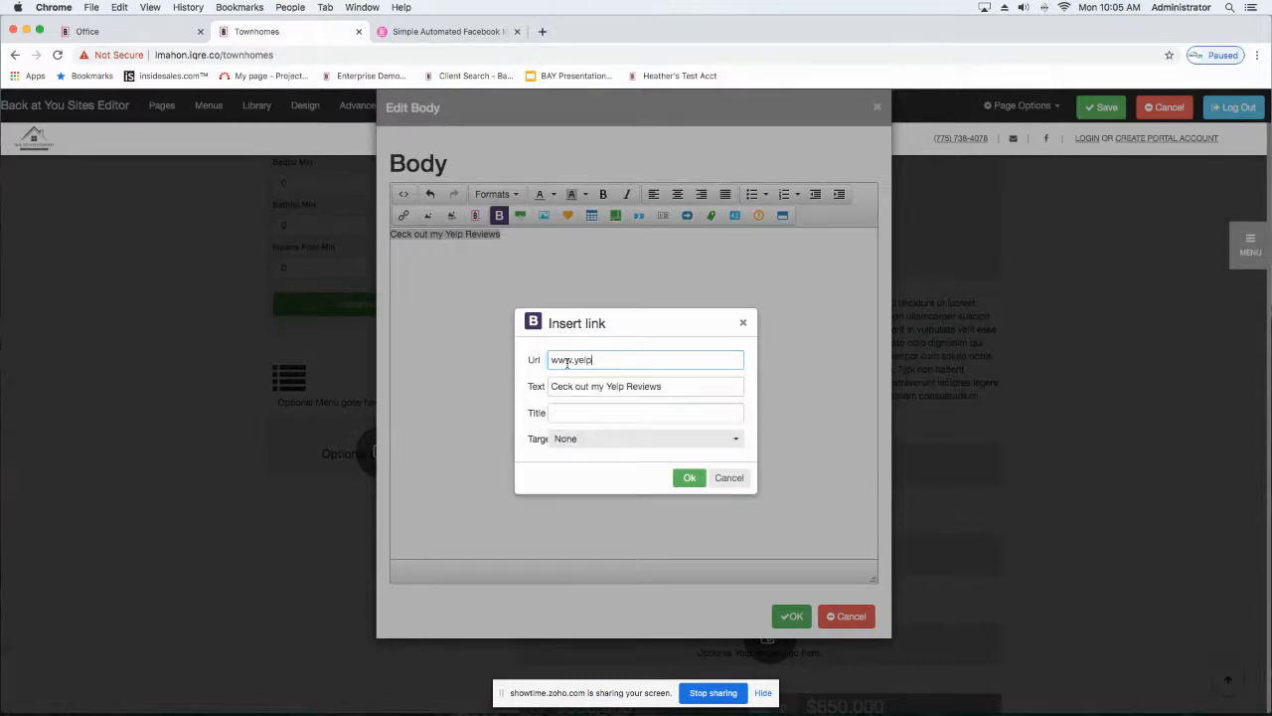
text(.com)
click(632, 448)
click(586, 238)
click(690, 478)
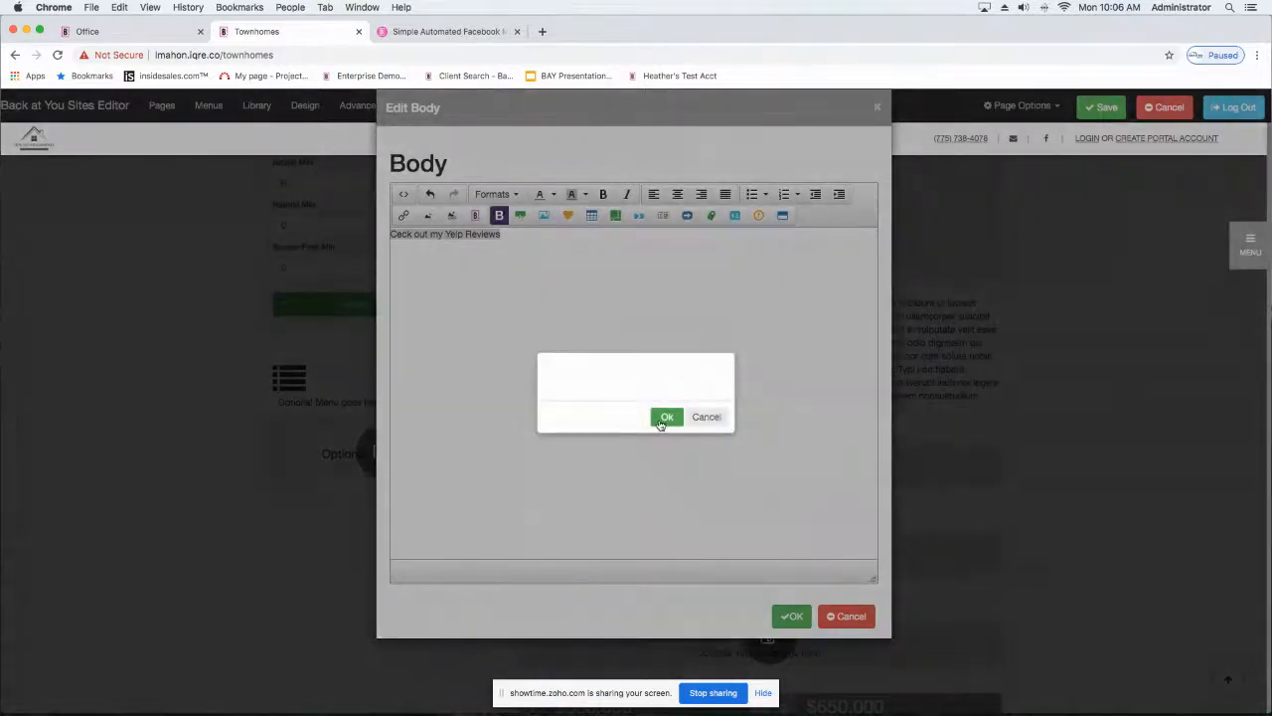
click(664, 418)
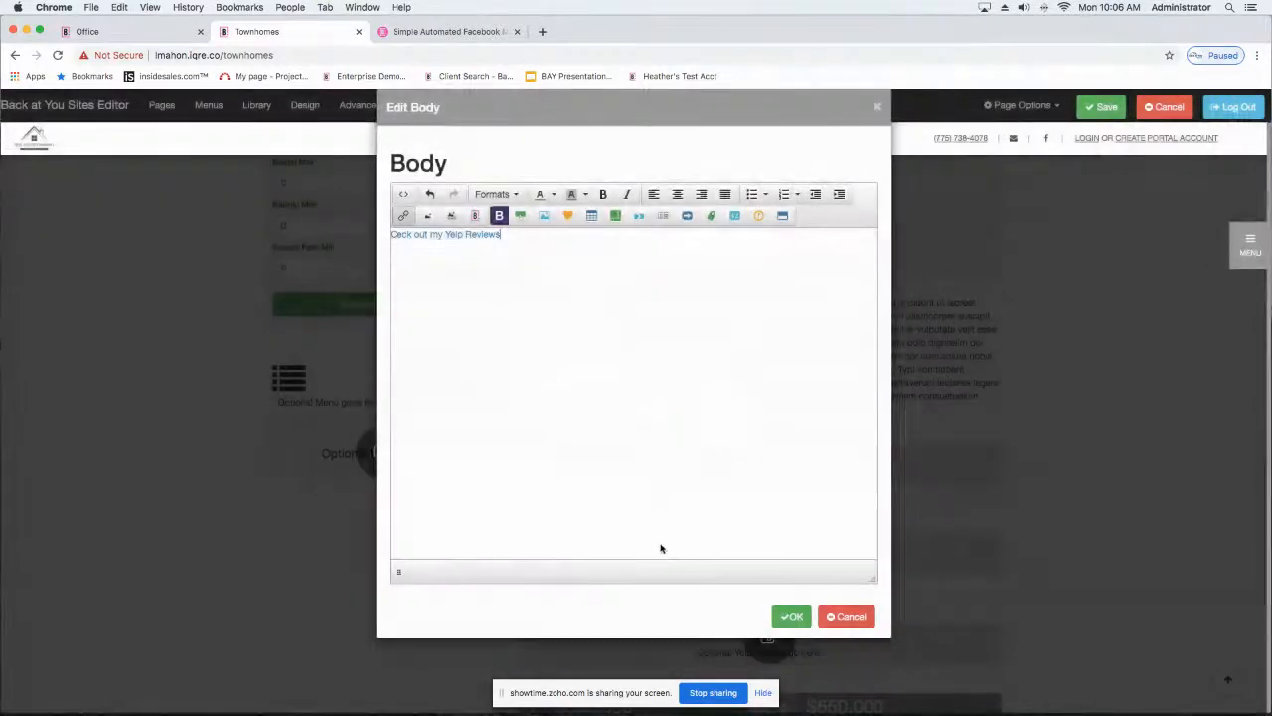
click(791, 615)
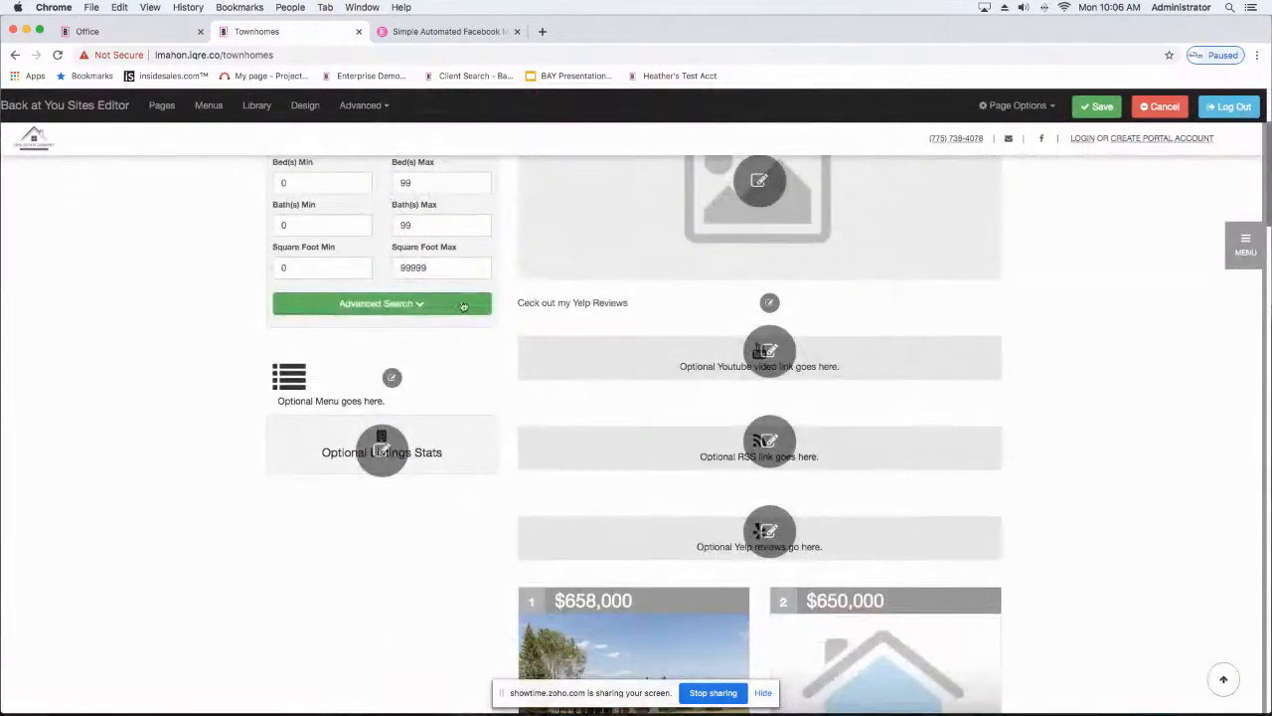
Step: Follow the body's Yelp link, open the Silverback Coffee of Rwanda page and select its web address
click(591, 304)
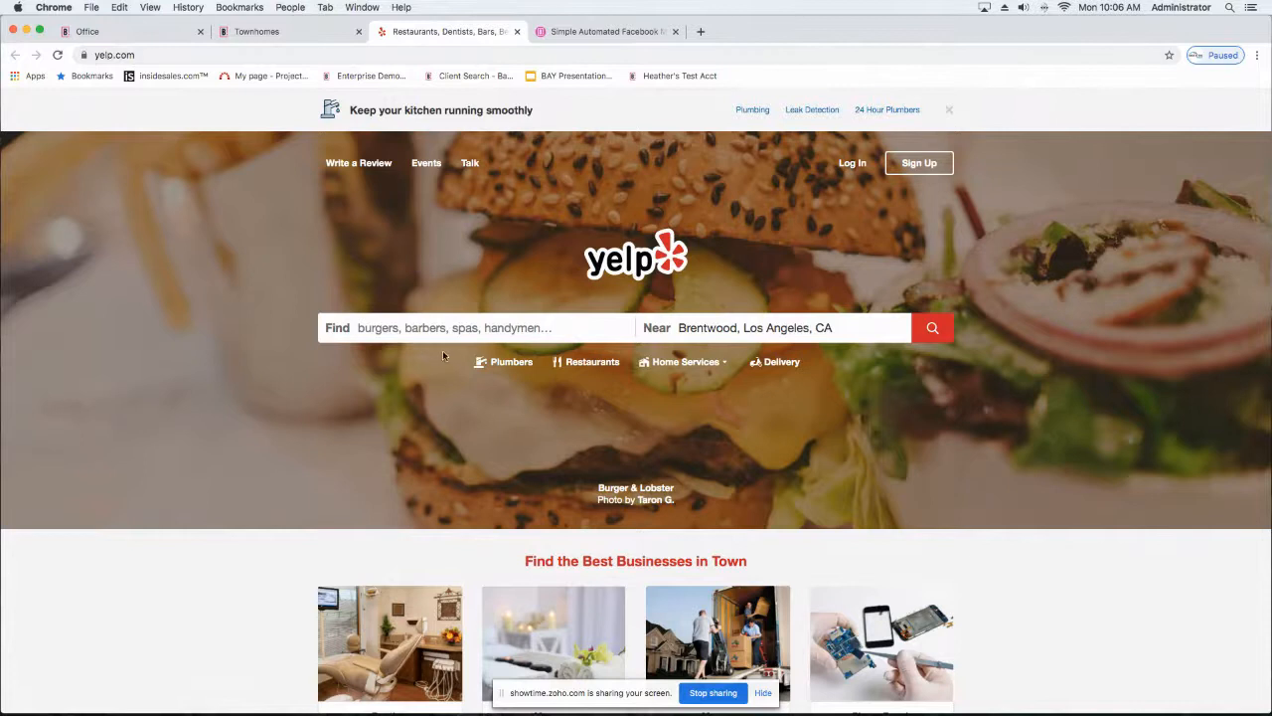
scroll(408, 385, down, 3)
scroll(408, 385, down, 5)
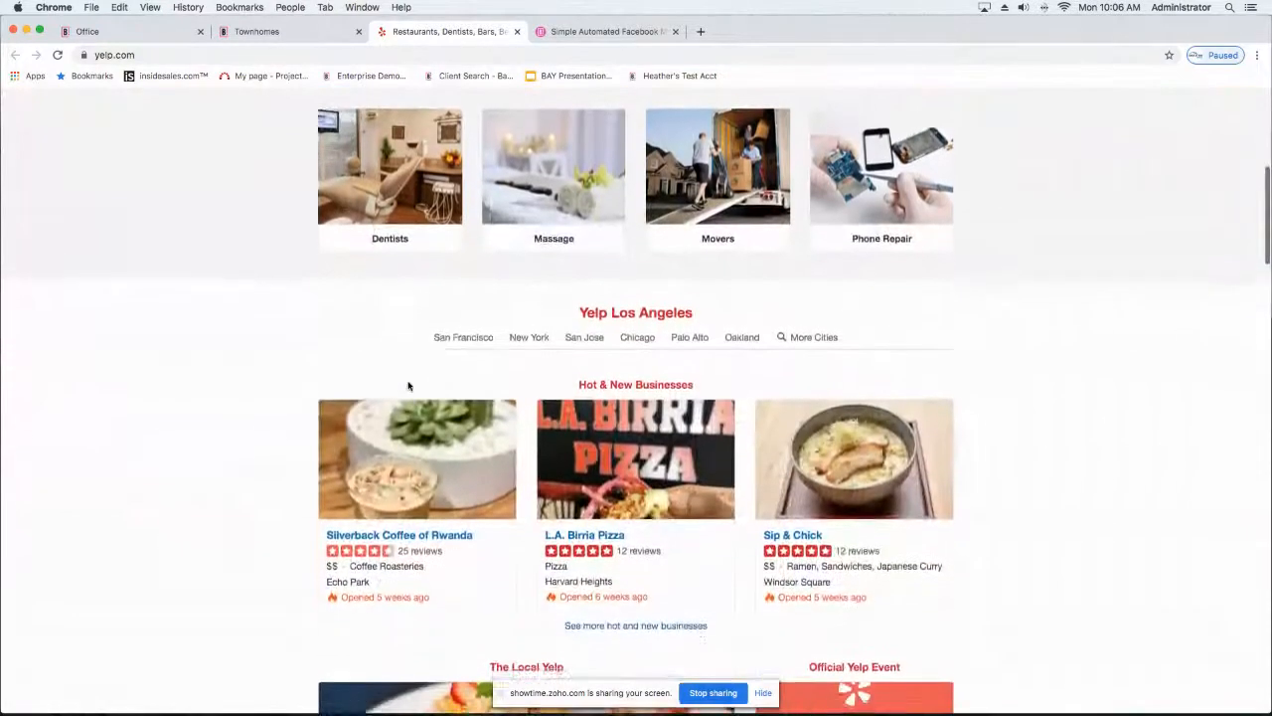
click(440, 533)
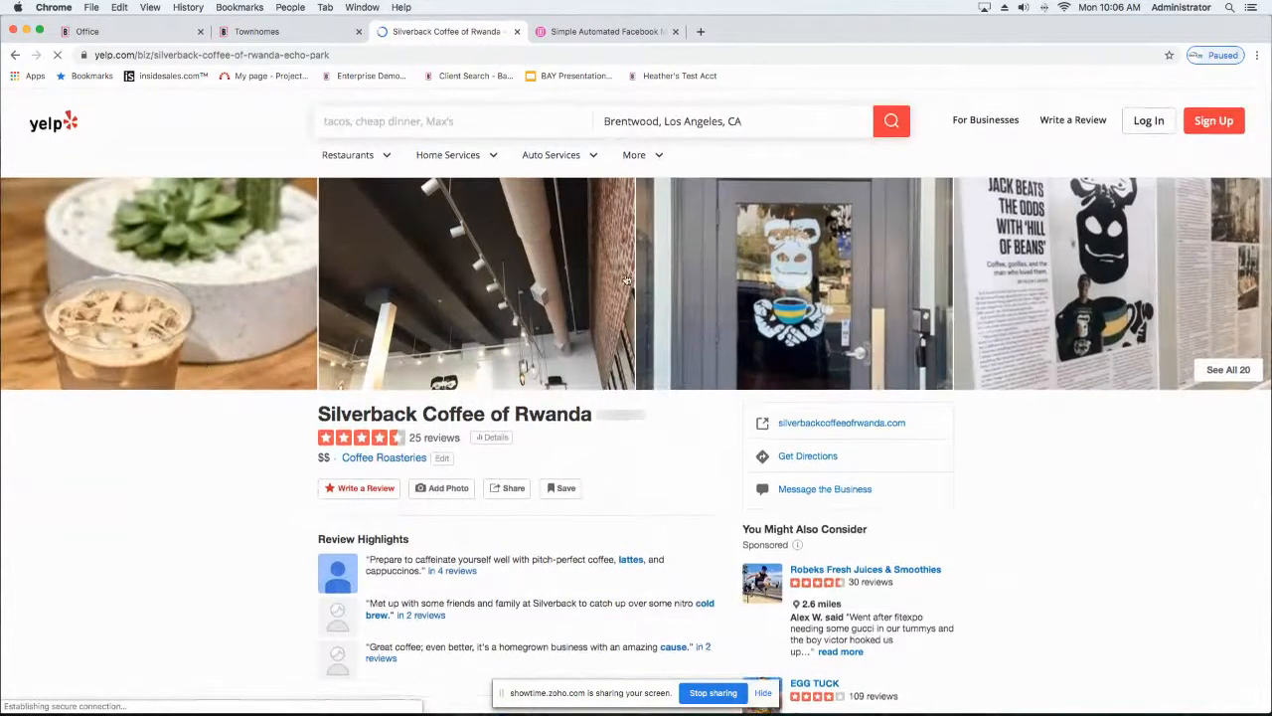
click(363, 55)
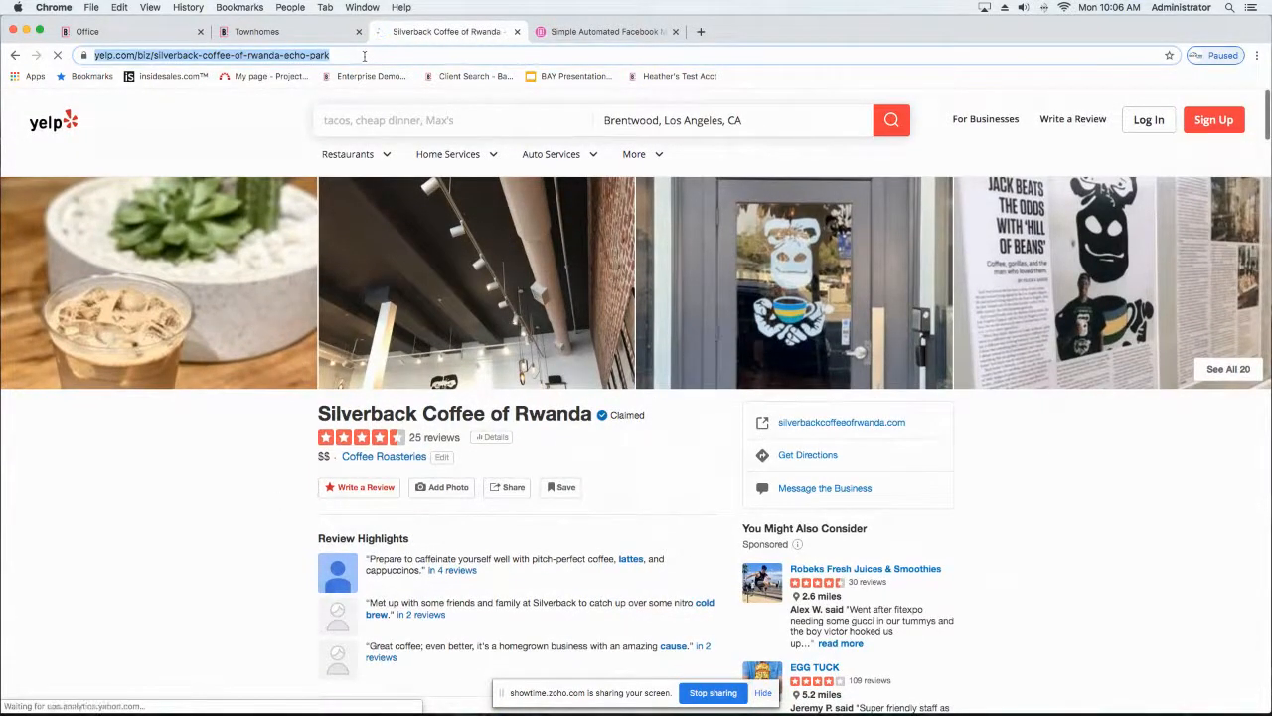
Step: Return to the Townhomes page, open the Yelp Reviews line's link settings and clear the URL
click(279, 35)
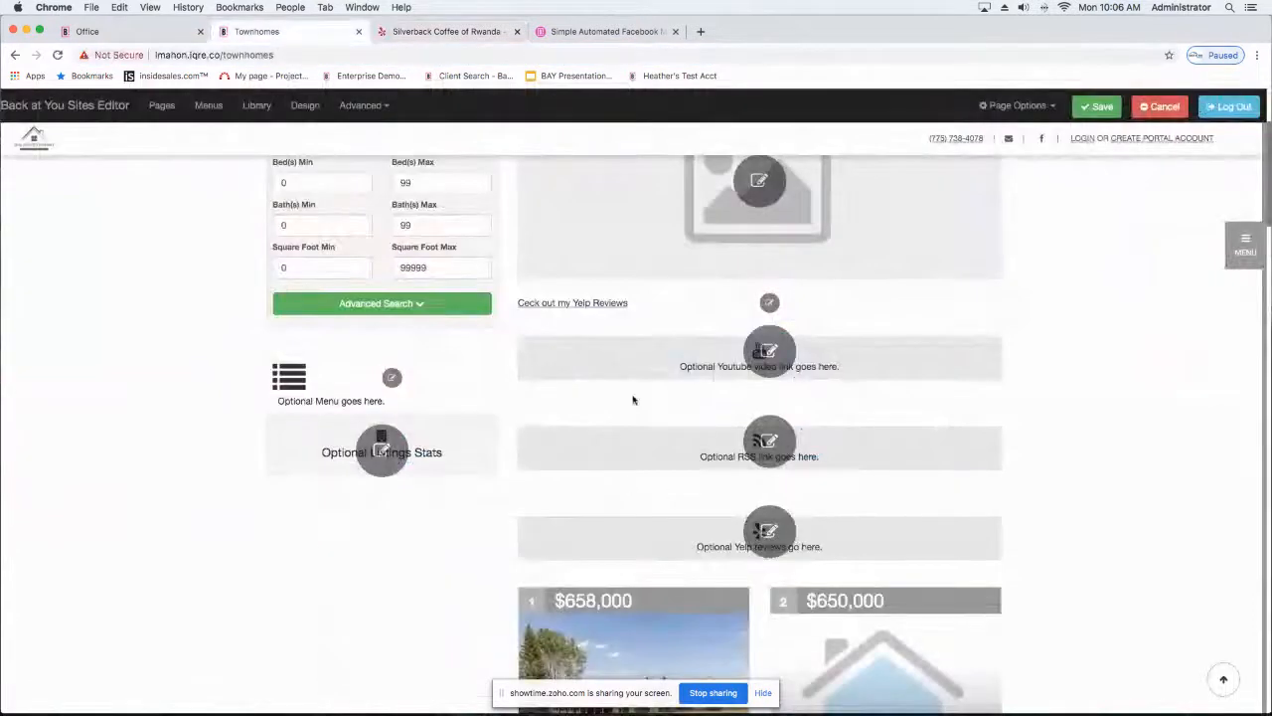
click(580, 304)
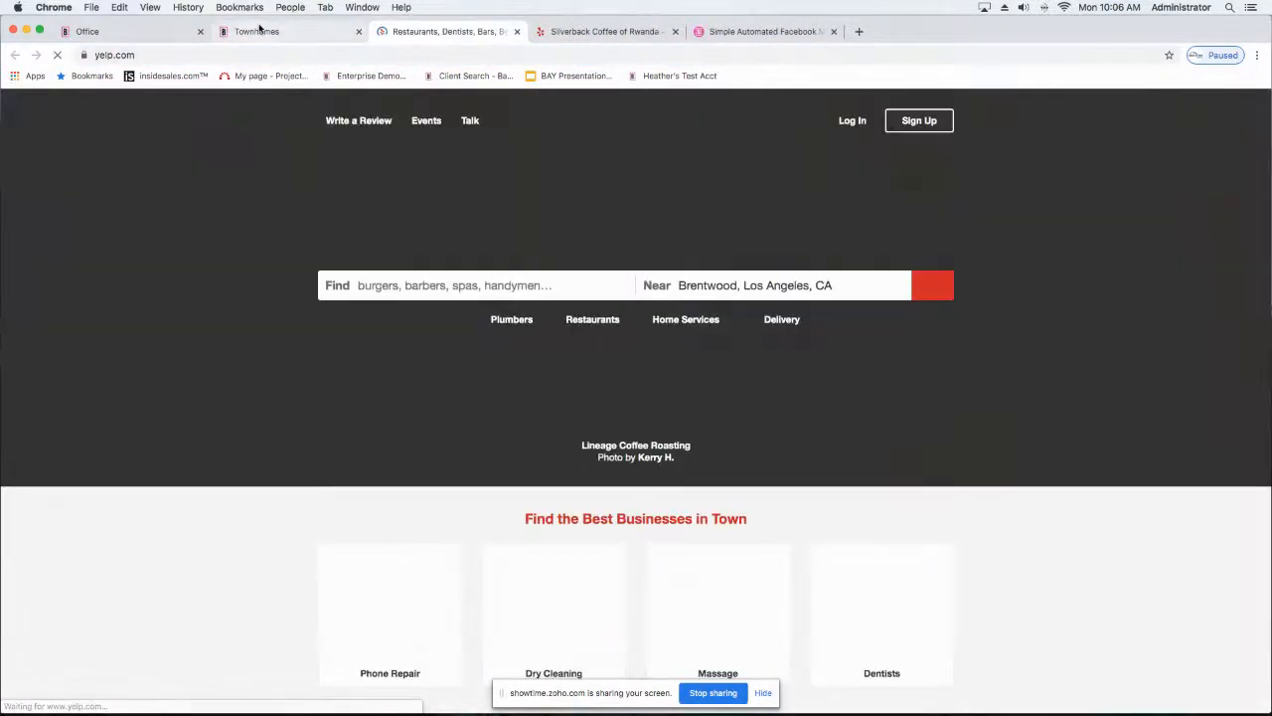
click(259, 31)
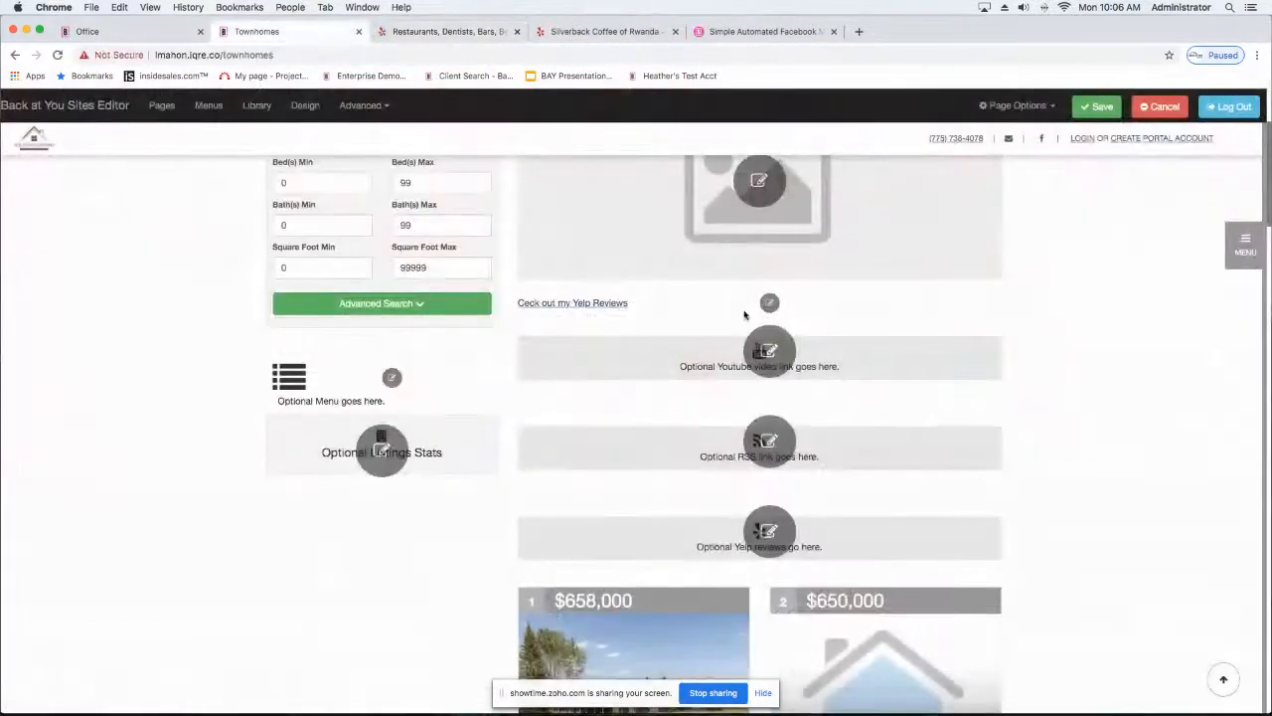
click(767, 303)
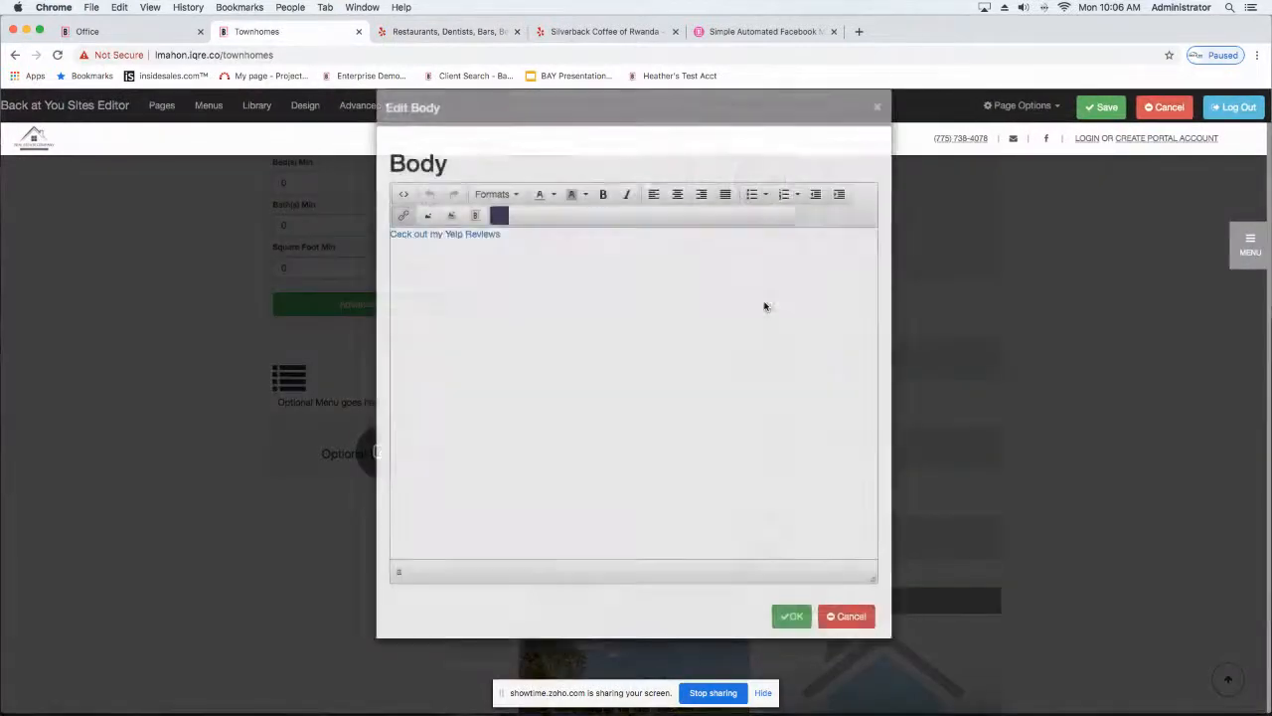
drag(507, 234, 371, 238)
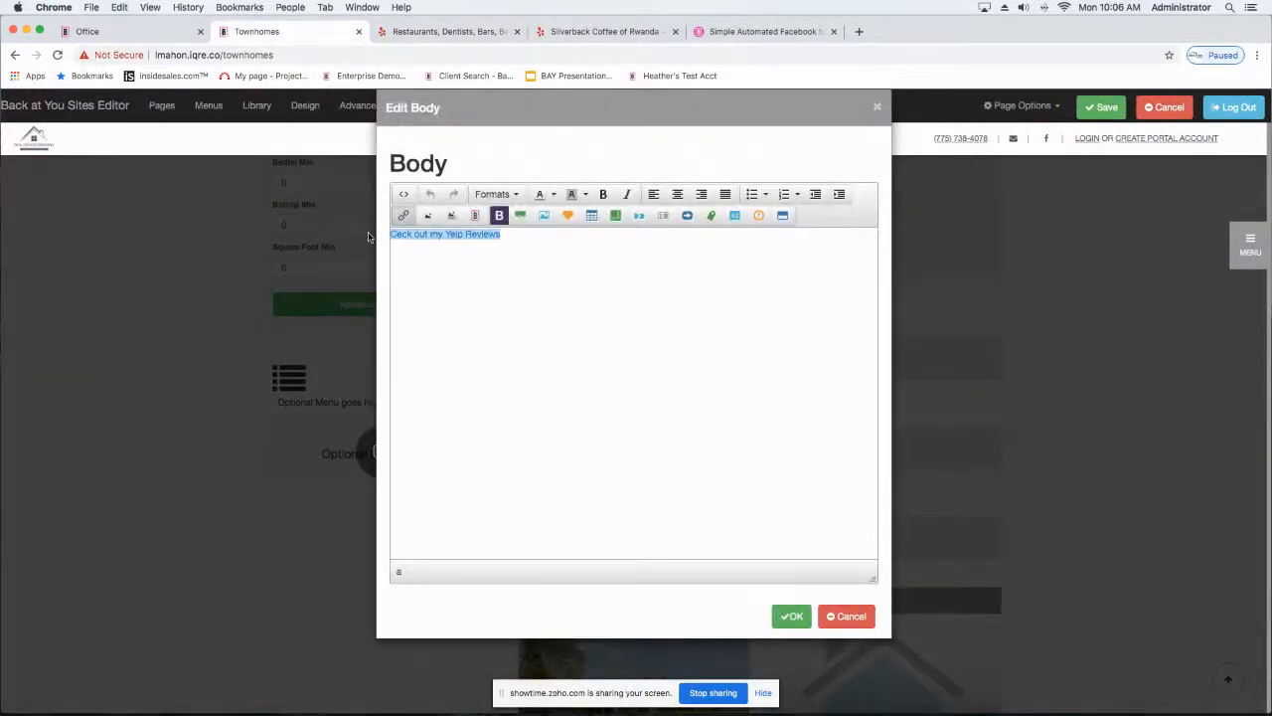
click(404, 216)
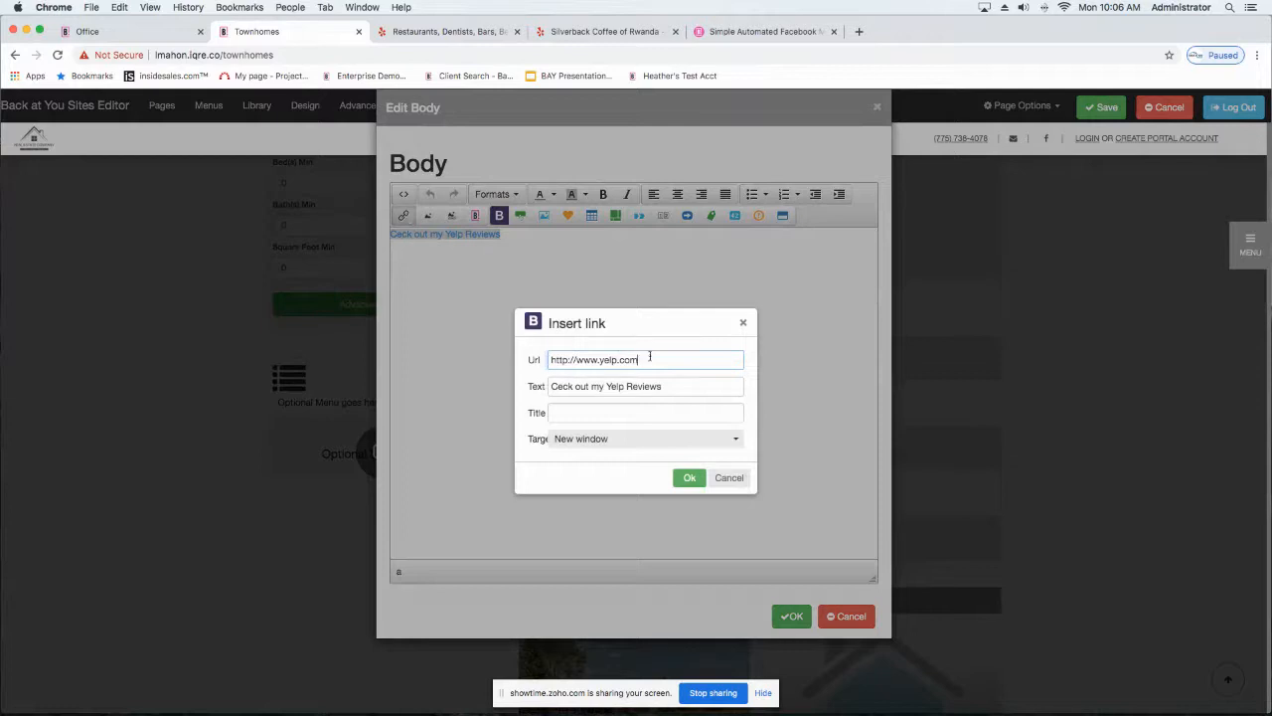
drag(729, 359, 490, 358)
key(BackSpace)
Step: Reopen the Silverback Coffee of Rwanda page on Yelp and copy its full web address
click(447, 32)
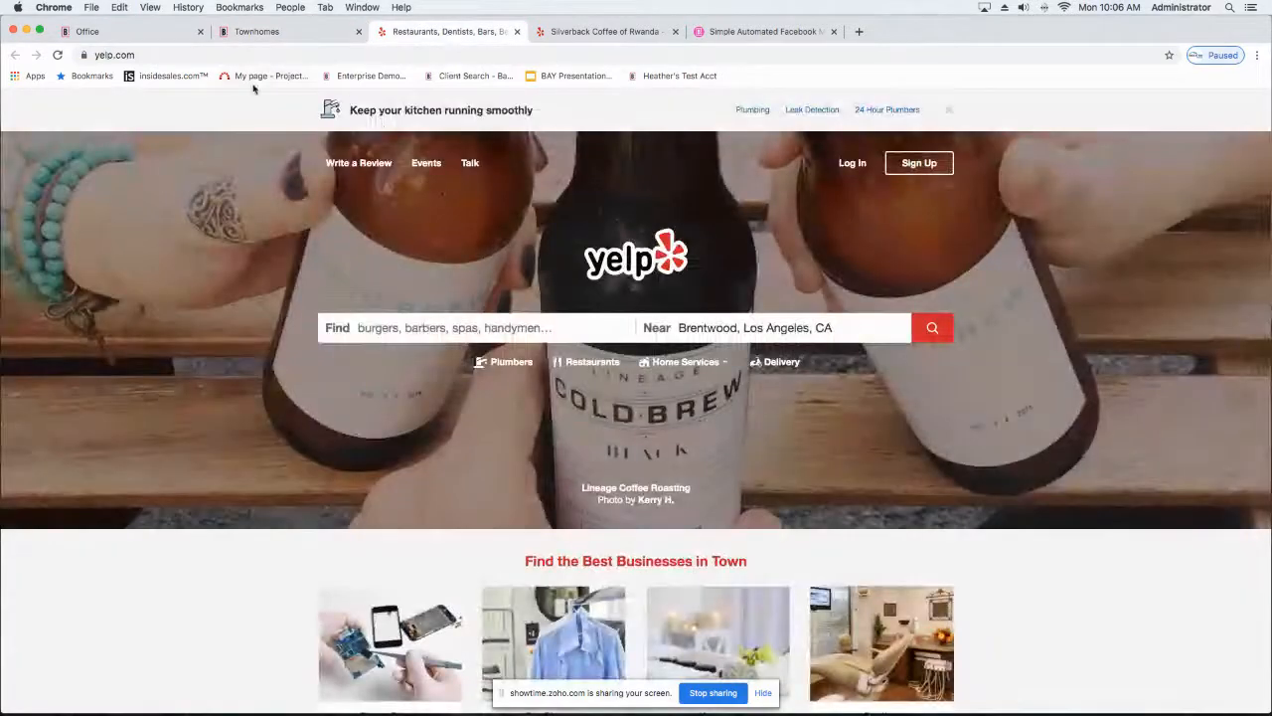
click(604, 32)
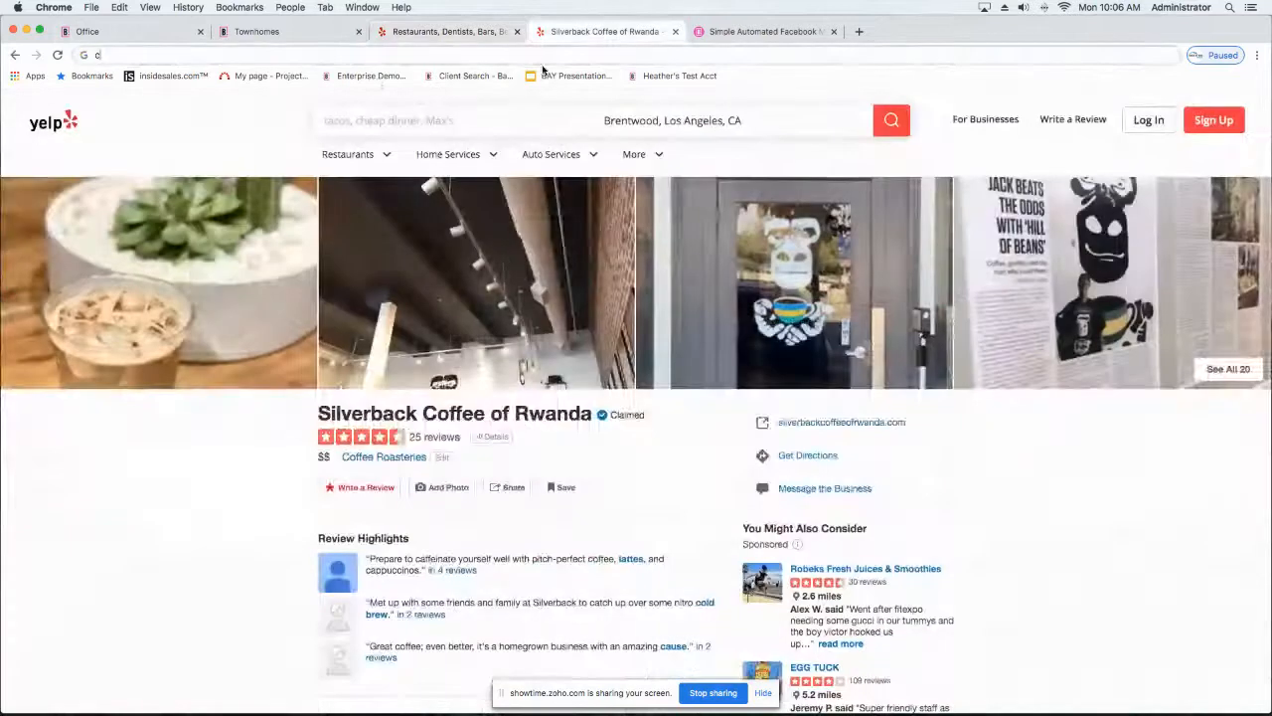
click(14, 55)
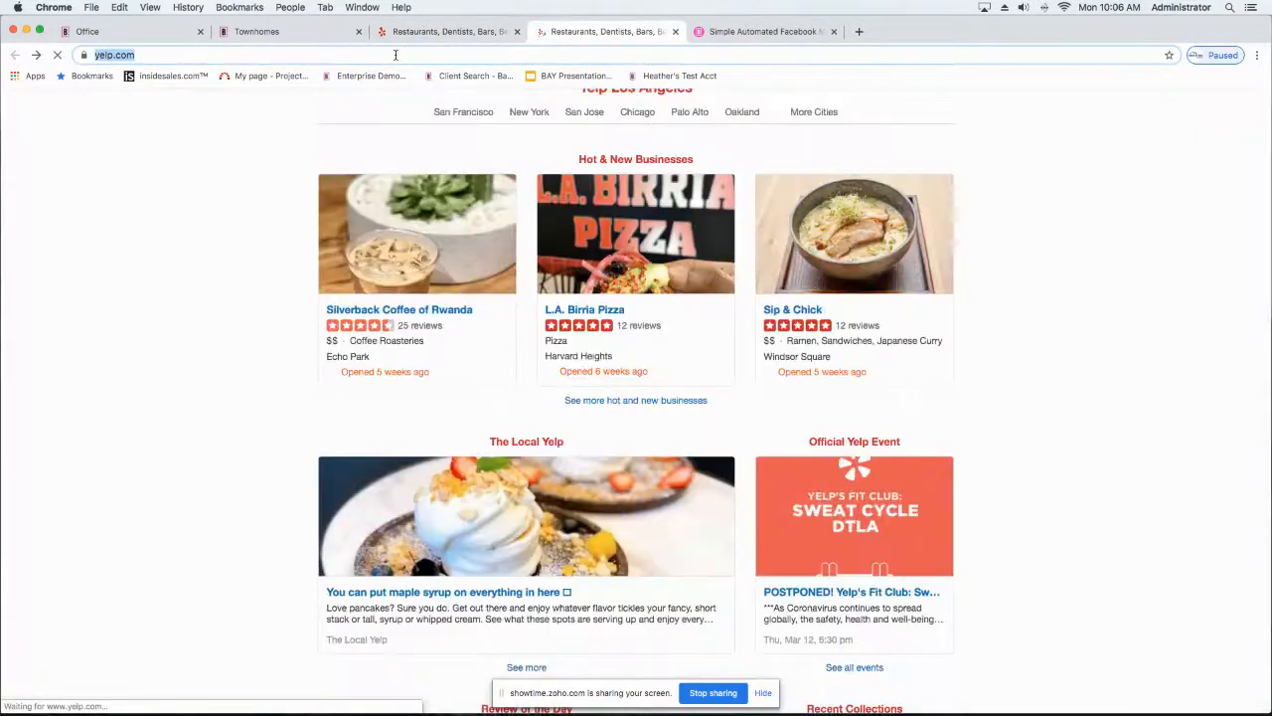
click(438, 313)
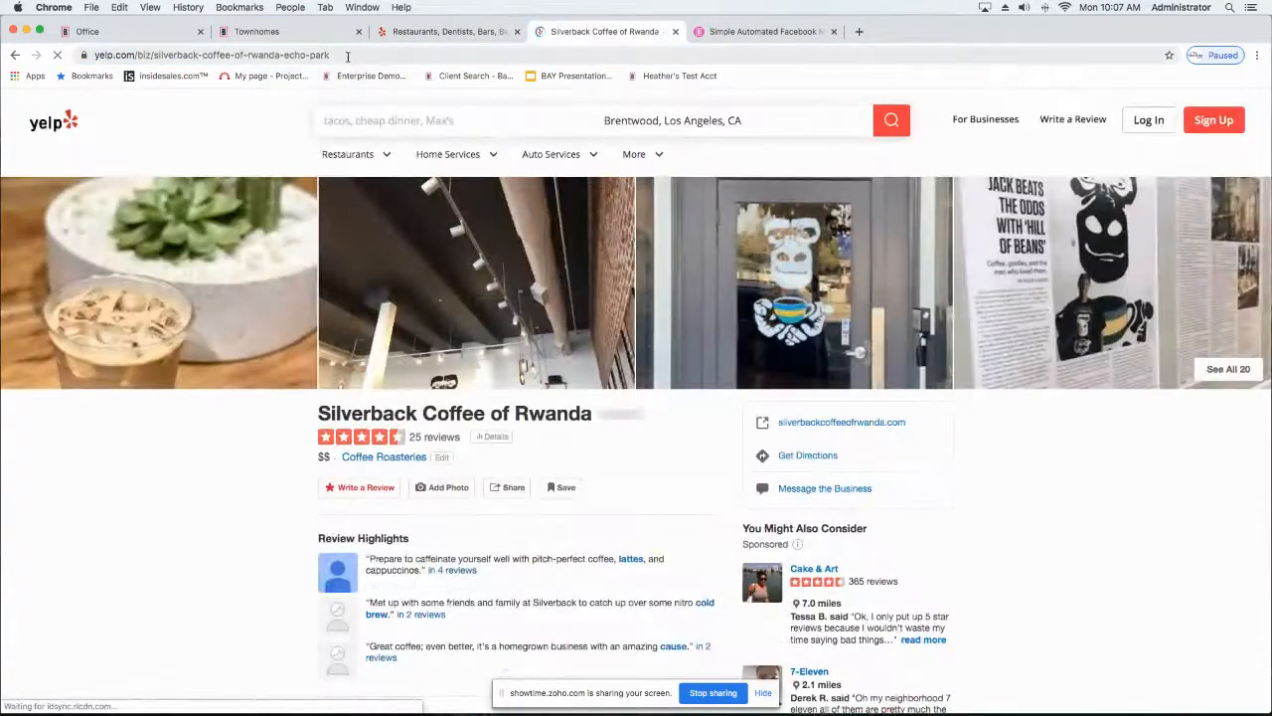
click(348, 55)
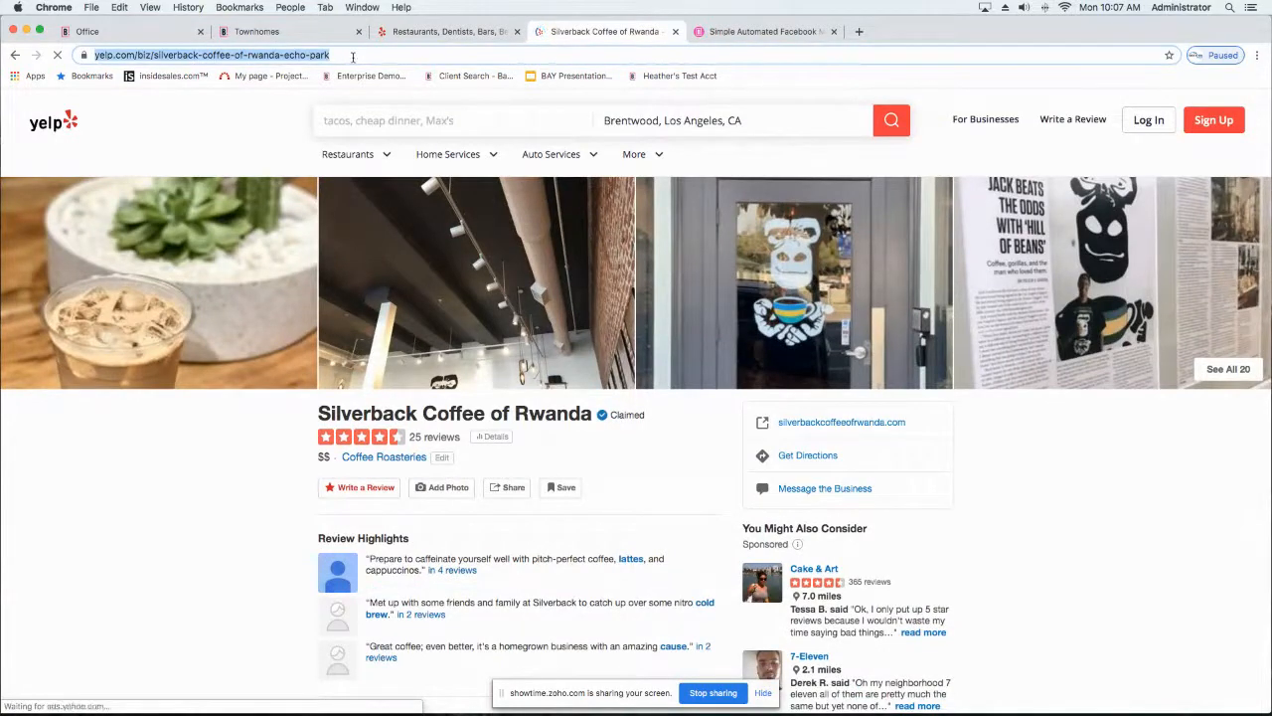
Step: Link the Yelp Reviews line to the copied Silverback Coffee of Rwanda address, apply the body edit and test the link
click(338, 32)
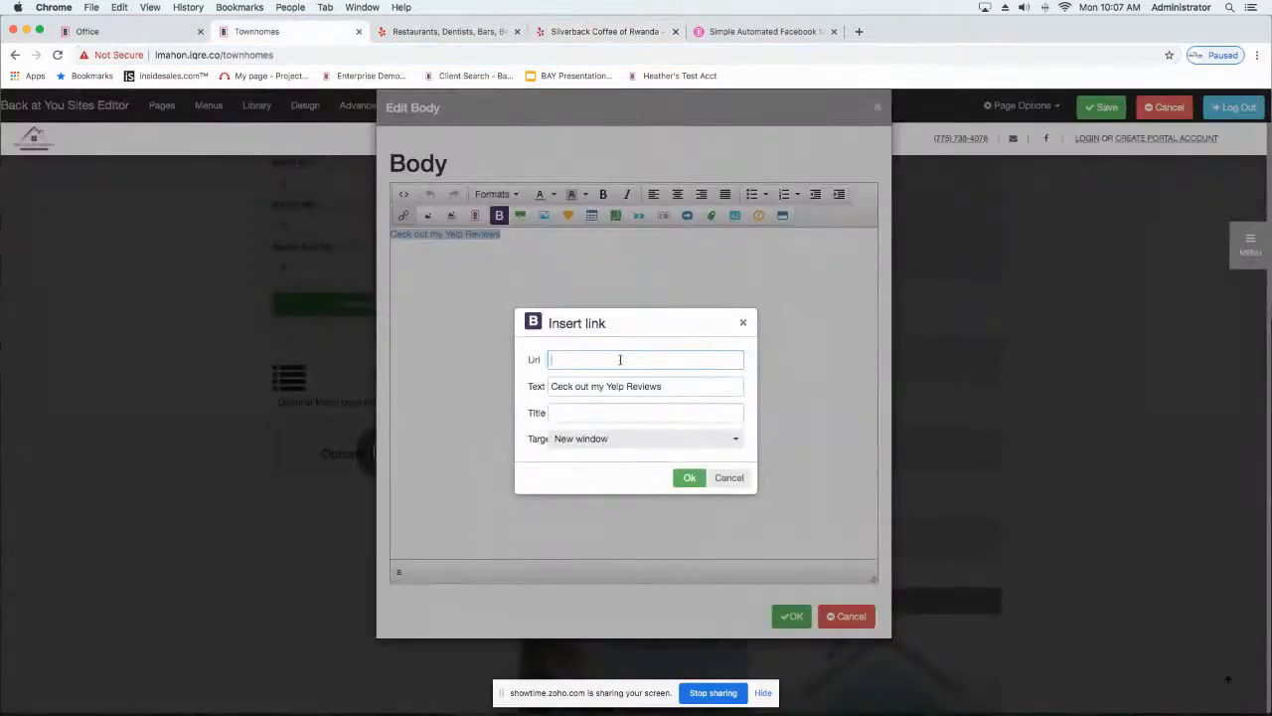
key(super+v)
click(692, 478)
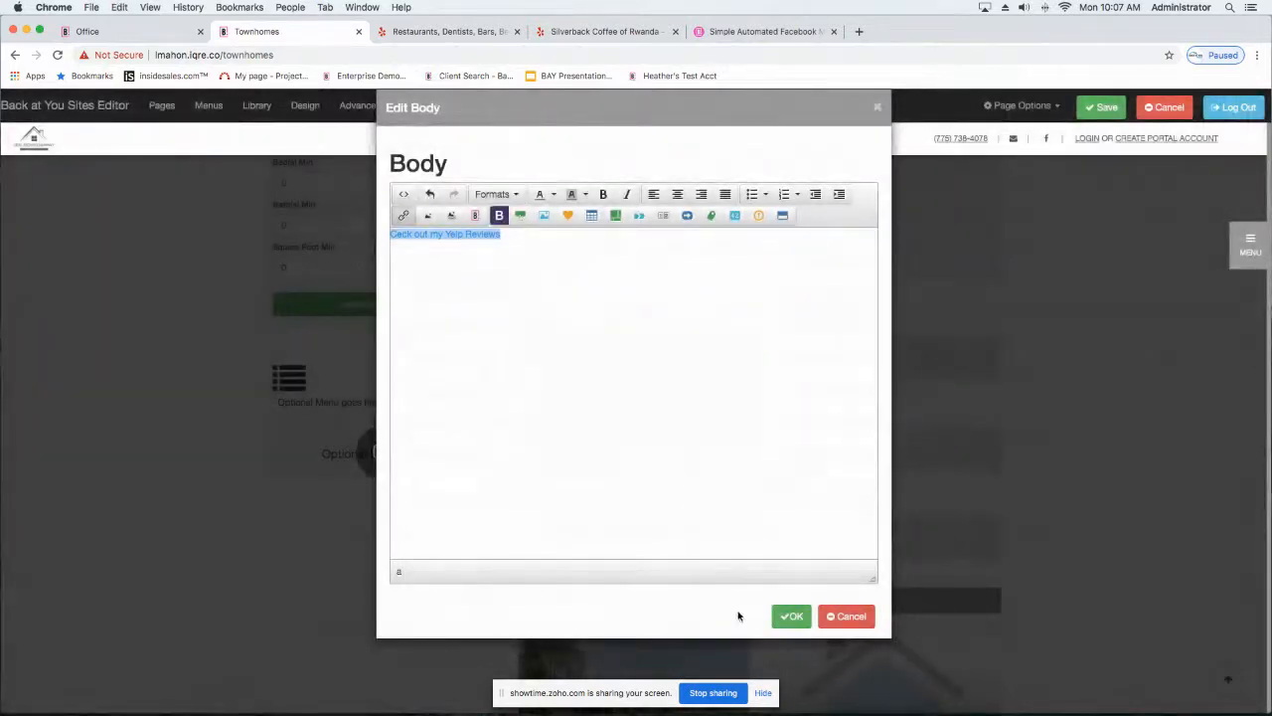
click(790, 616)
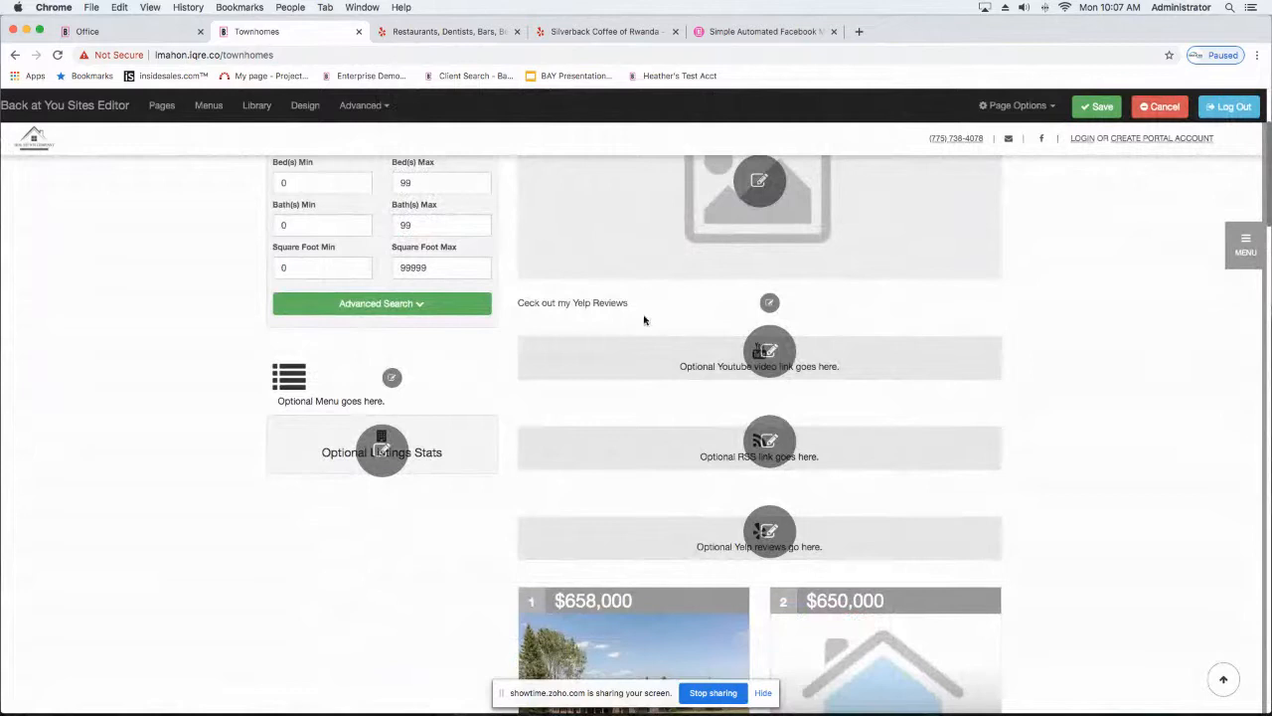
click(575, 307)
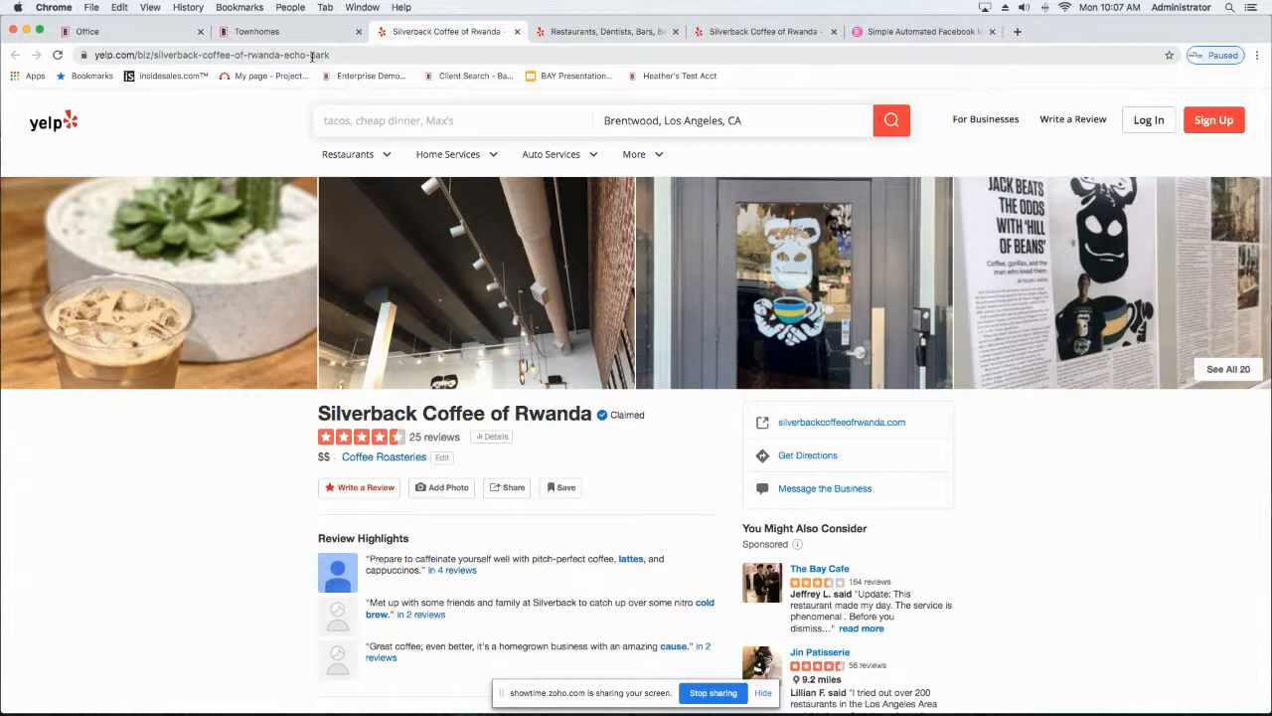
click(269, 37)
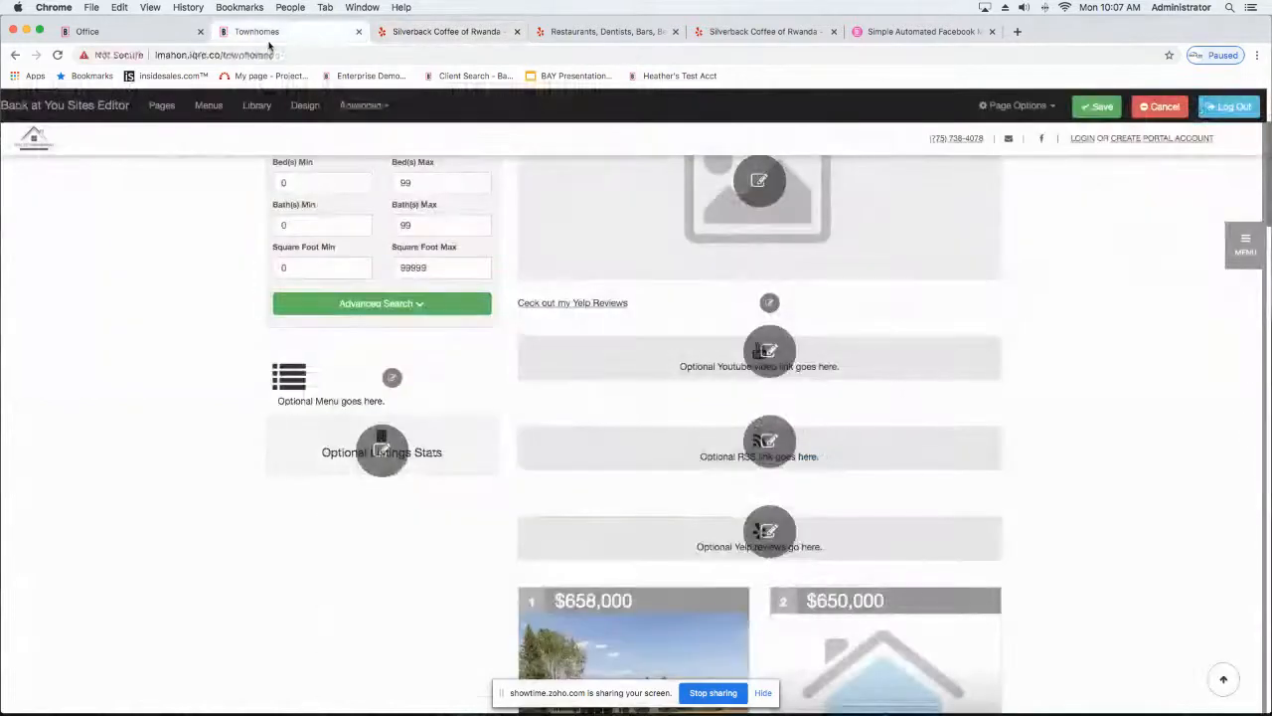
Step: Set the Townhomes header image to the Interior living room and kitchen picture with red bar stools from Back at You Images
scroll(604, 437, up, 3)
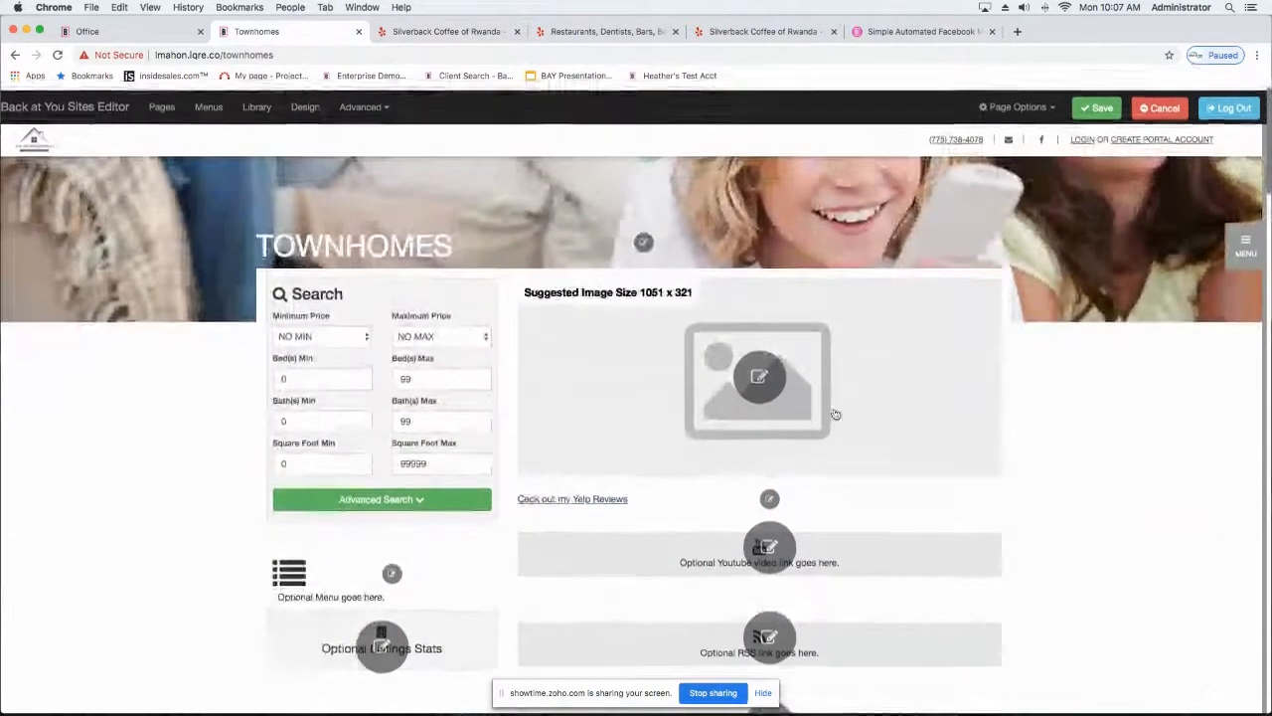
click(759, 376)
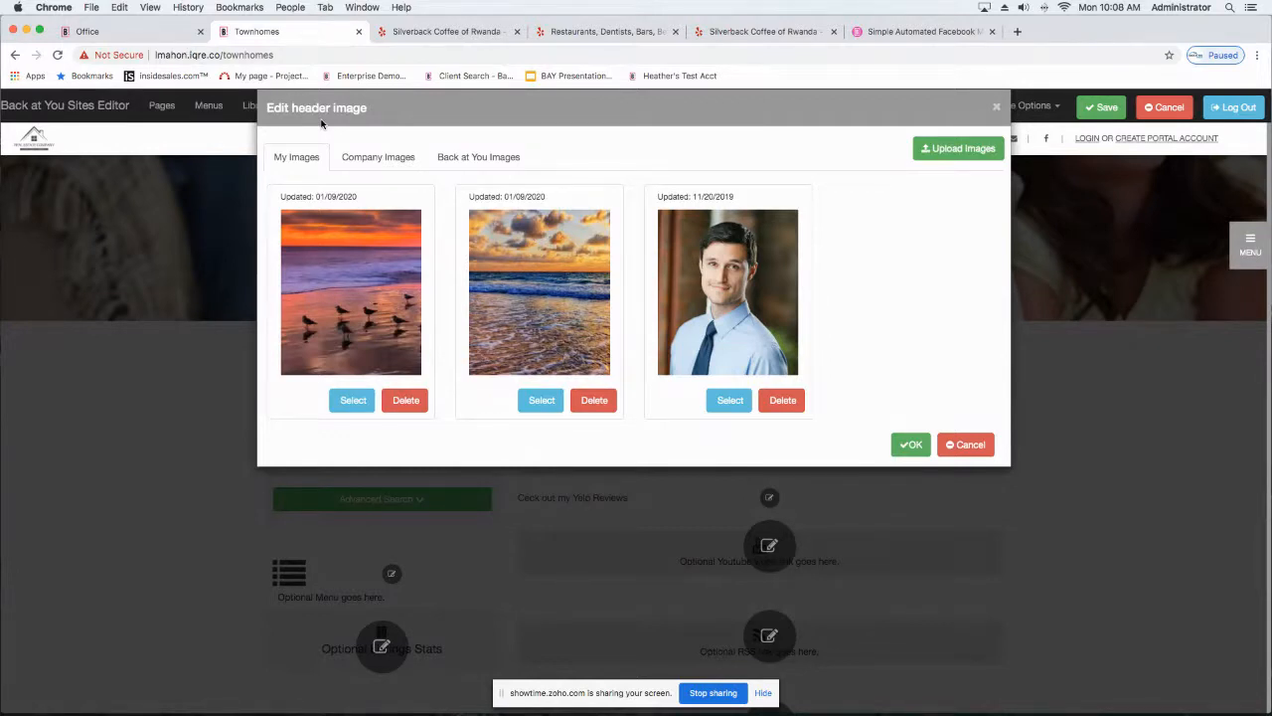
click(459, 159)
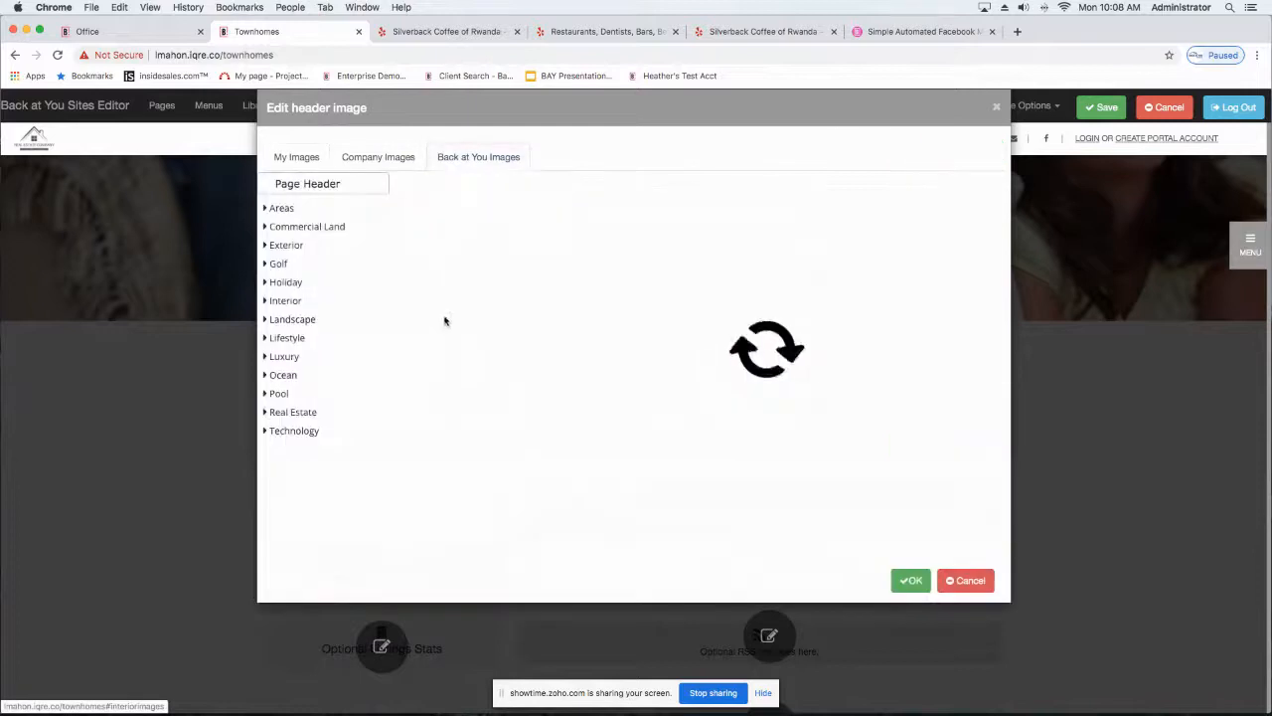
click(277, 342)
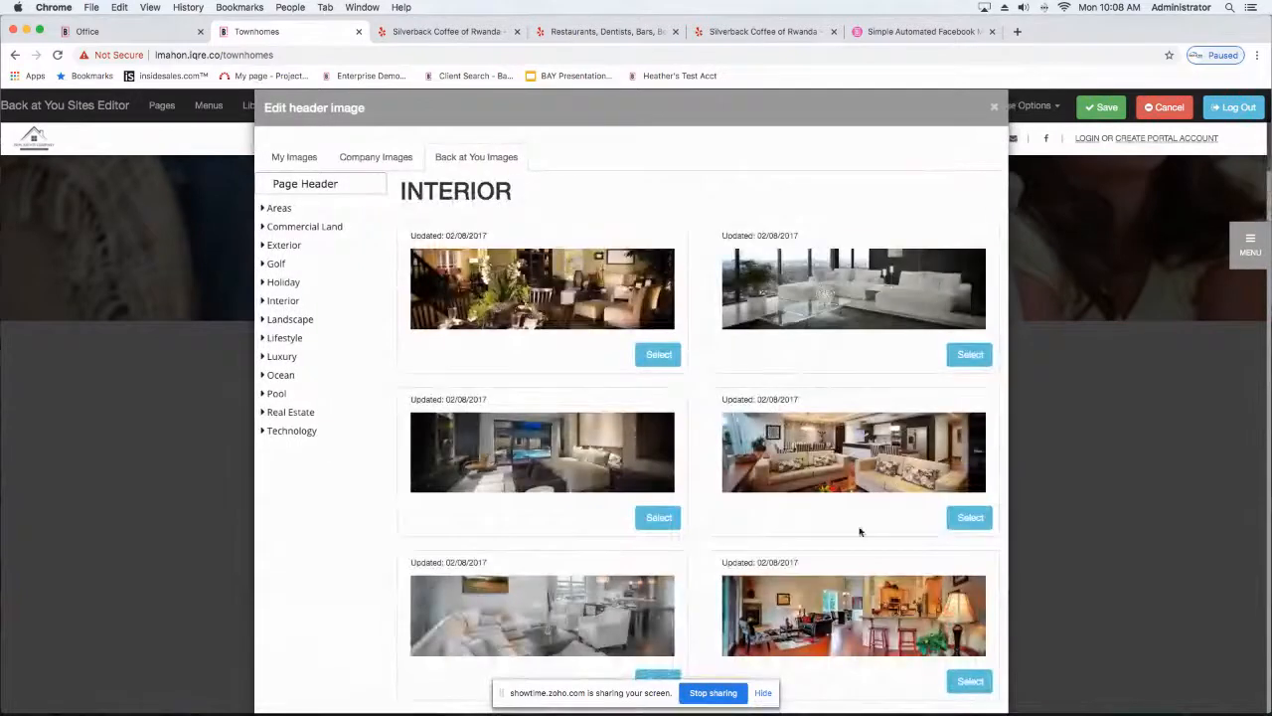
scroll(855, 529, down, 5)
click(969, 428)
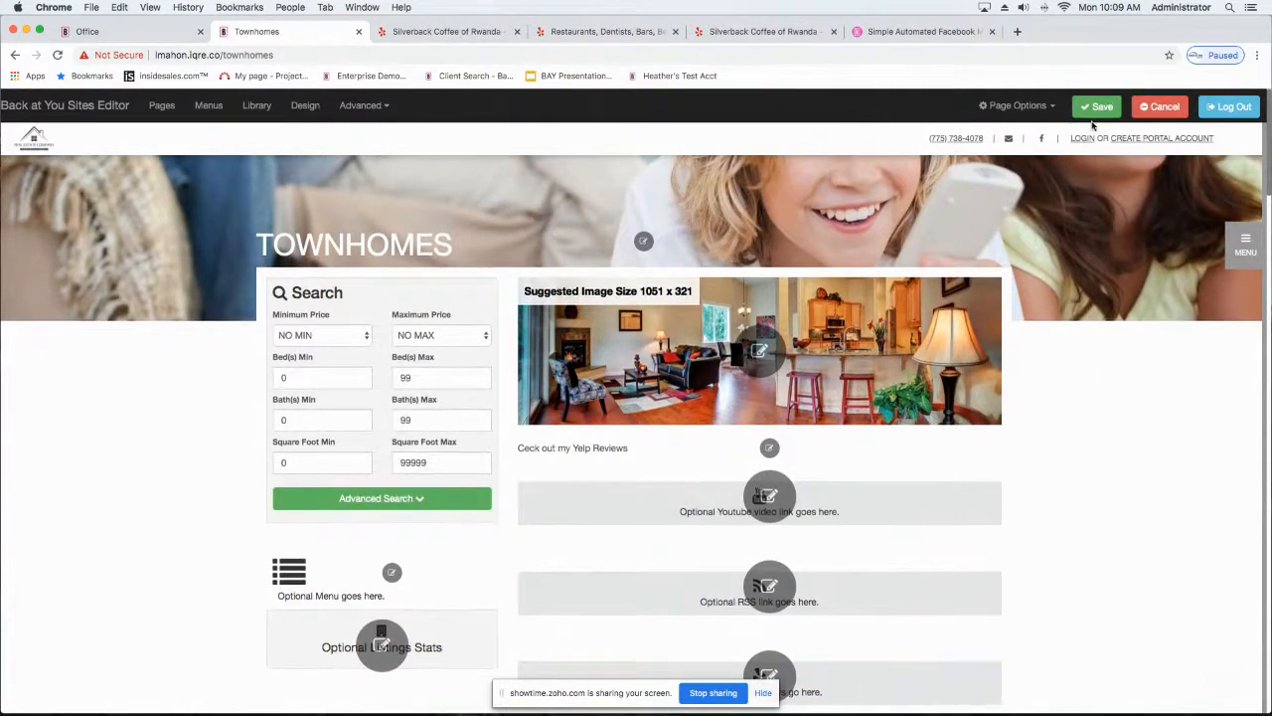
Step: Set the option to show listing stats to Yes for the Townhomes page
click(1098, 108)
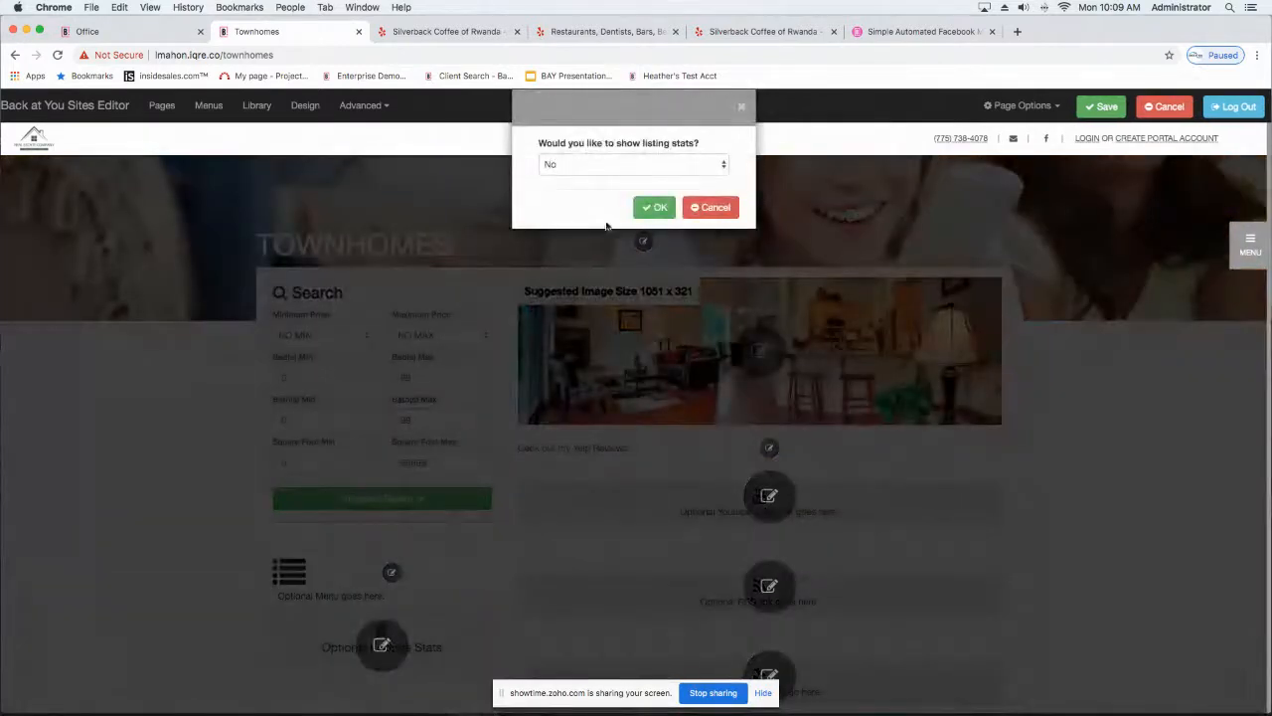
click(606, 165)
click(605, 154)
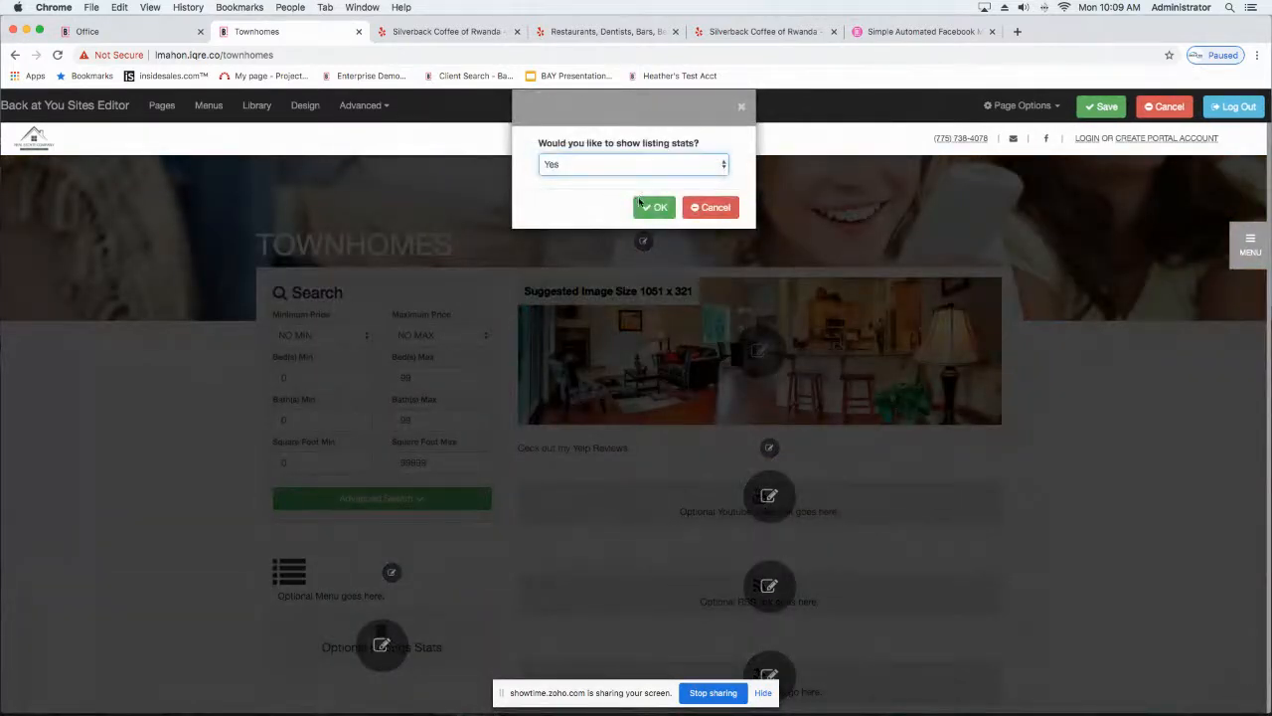
click(655, 207)
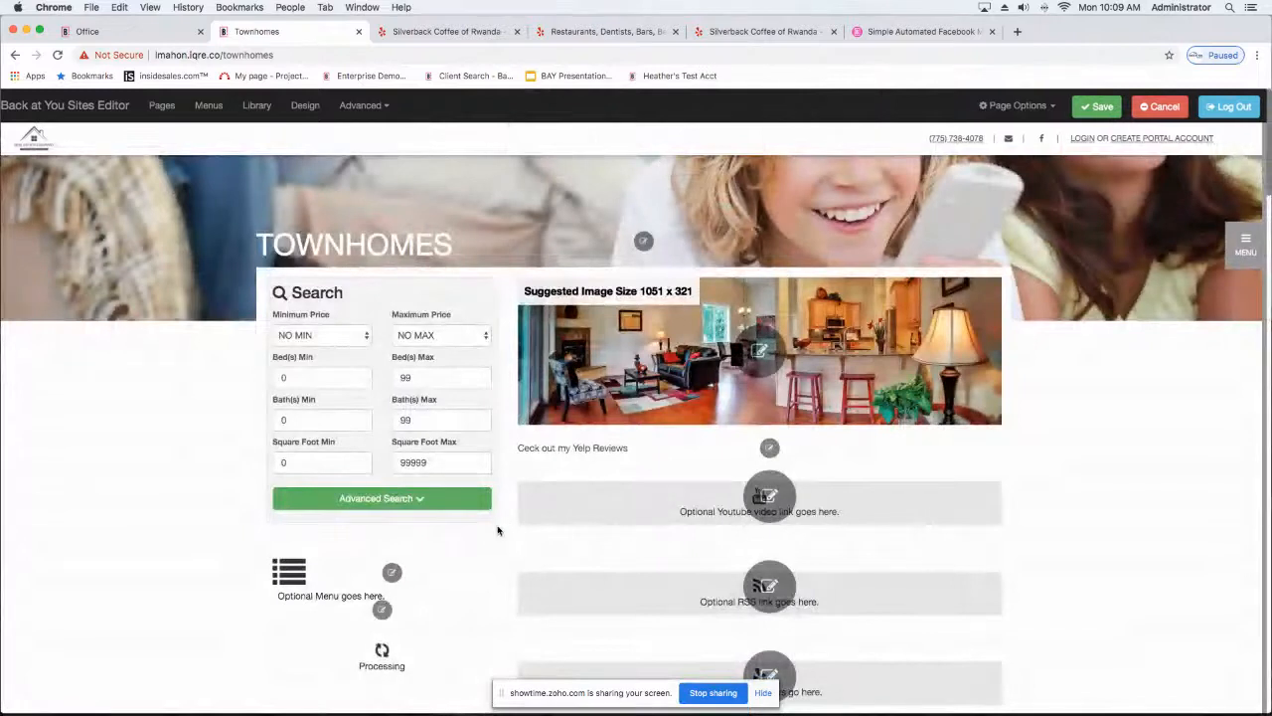
Step: View the menus offered for the optional sidebar menu and close the dialog without choosing one
scroll(94, 517, down, 5)
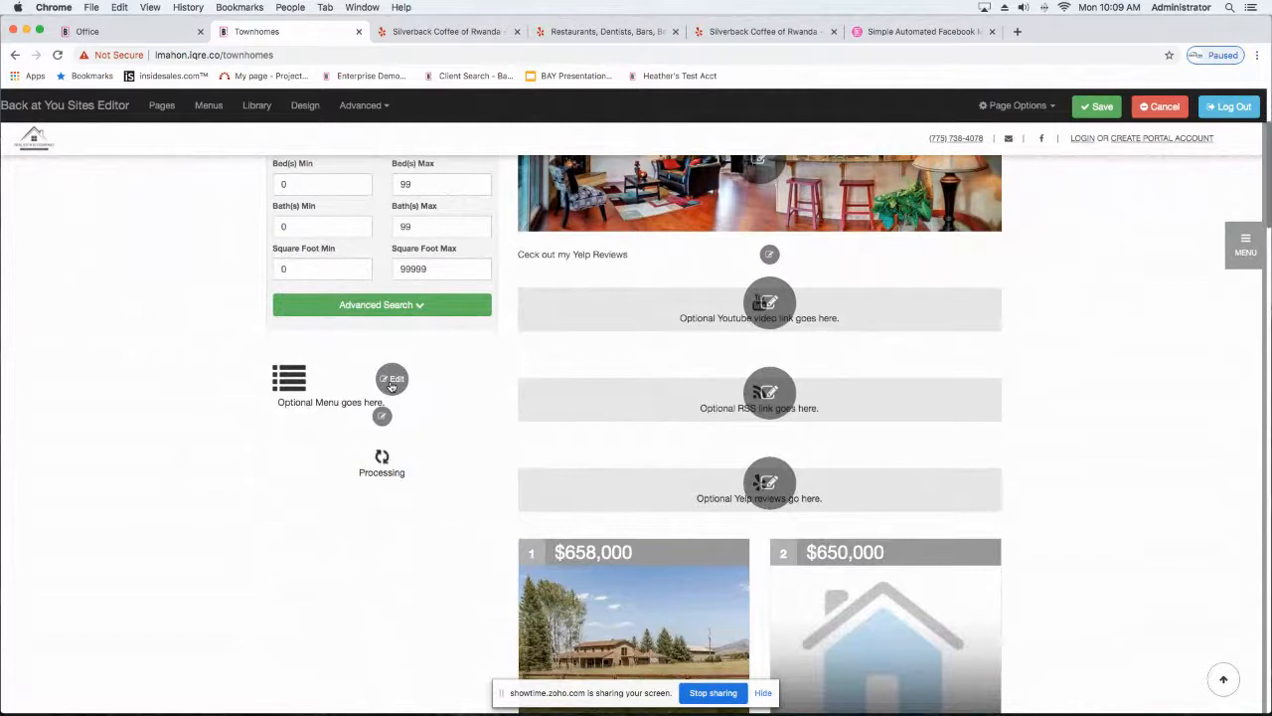
click(391, 382)
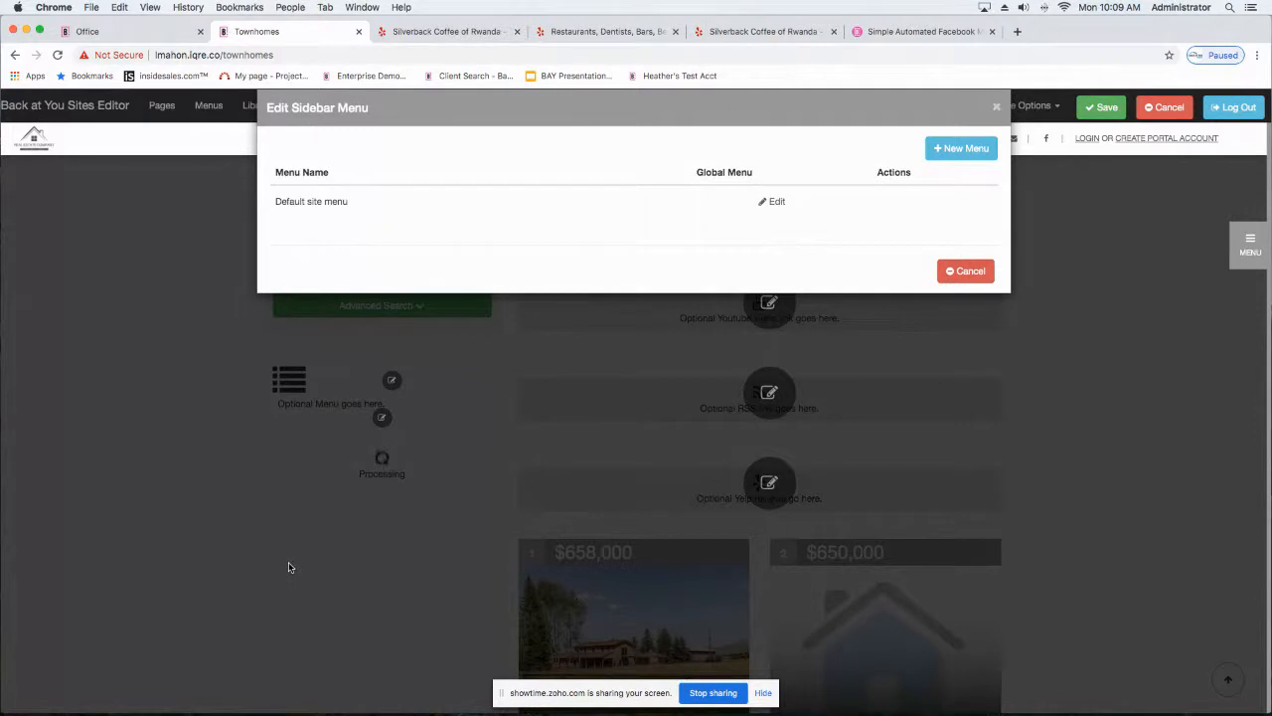
click(951, 272)
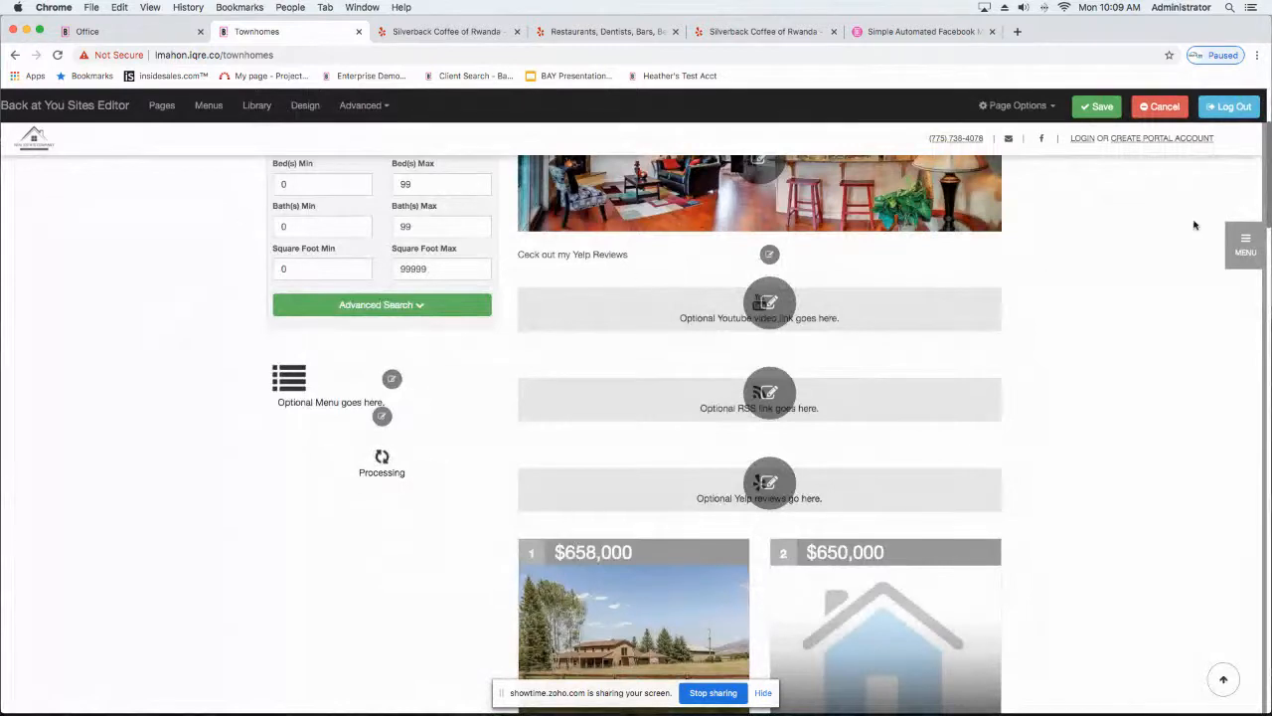
Step: Save the Townhomes page edits and reload the page to check its layout
click(1098, 107)
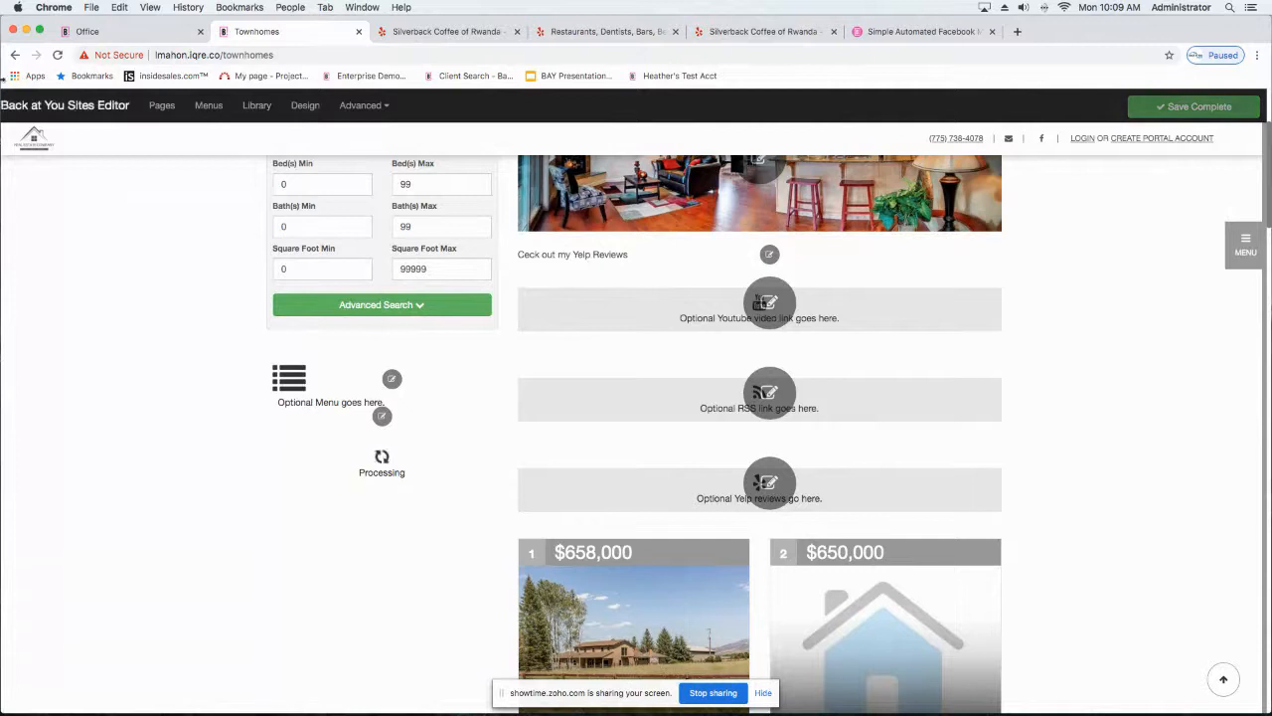
click(55, 56)
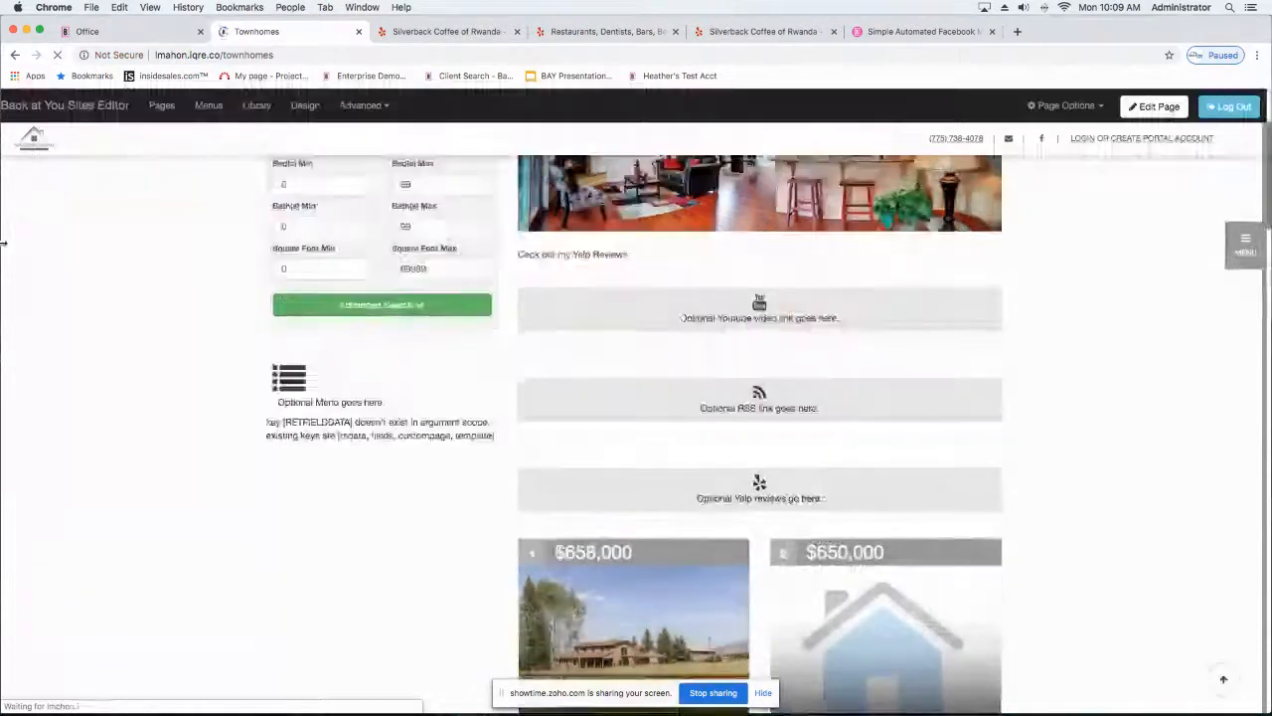
scroll(124, 289, down, 4)
scroll(124, 289, up, 6)
scroll(124, 290, down, 3)
scroll(125, 289, up, 3)
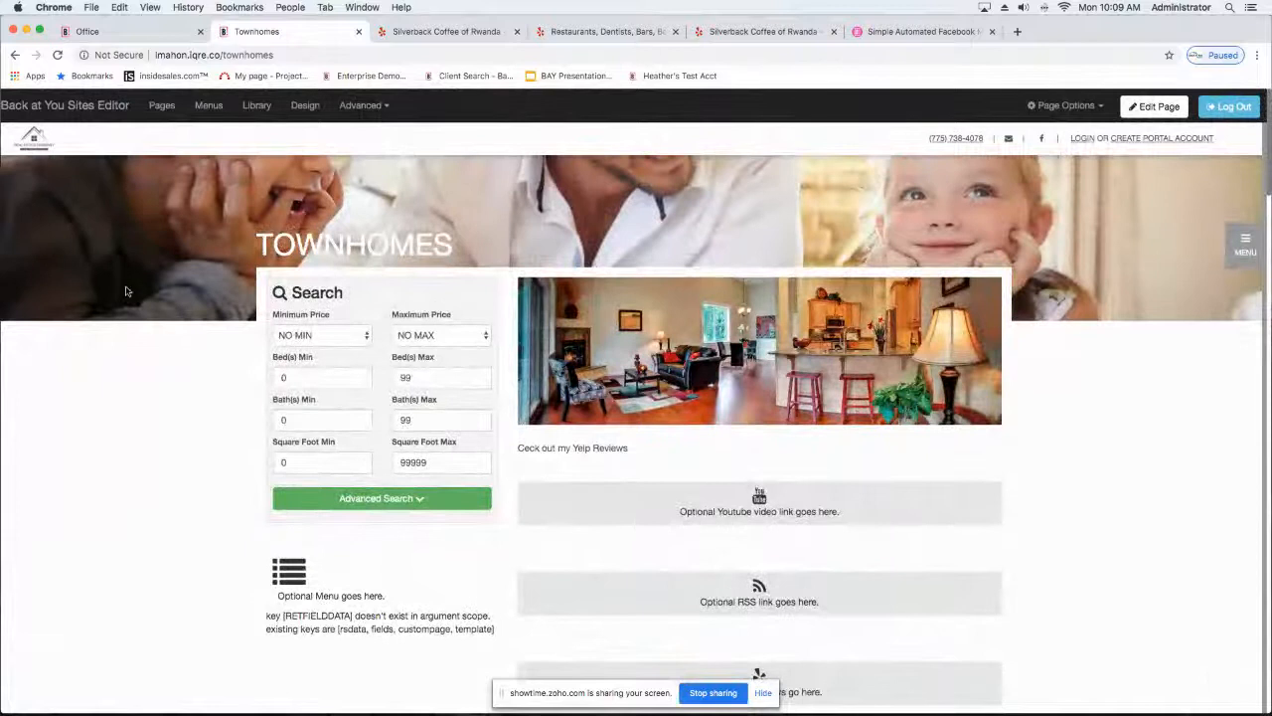
Step: Reload the Townhomes page again and examine its listing stats and home listings
click(57, 54)
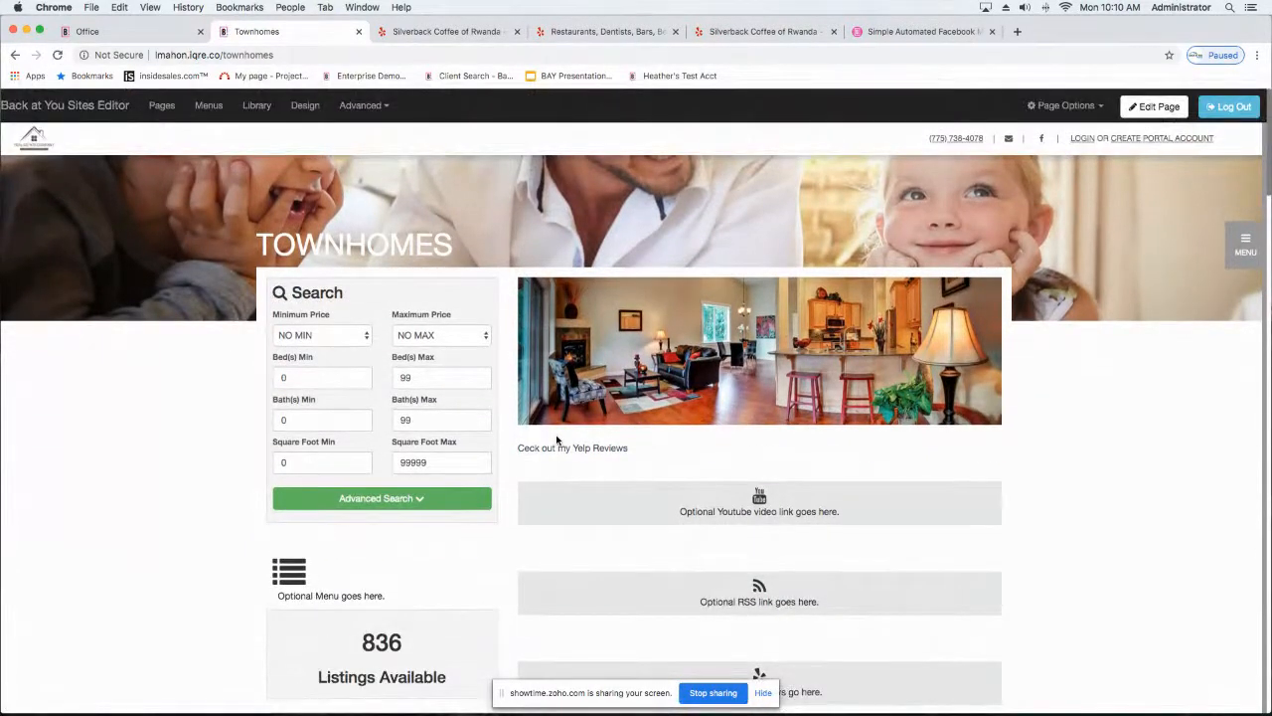
scroll(338, 473, down, 5)
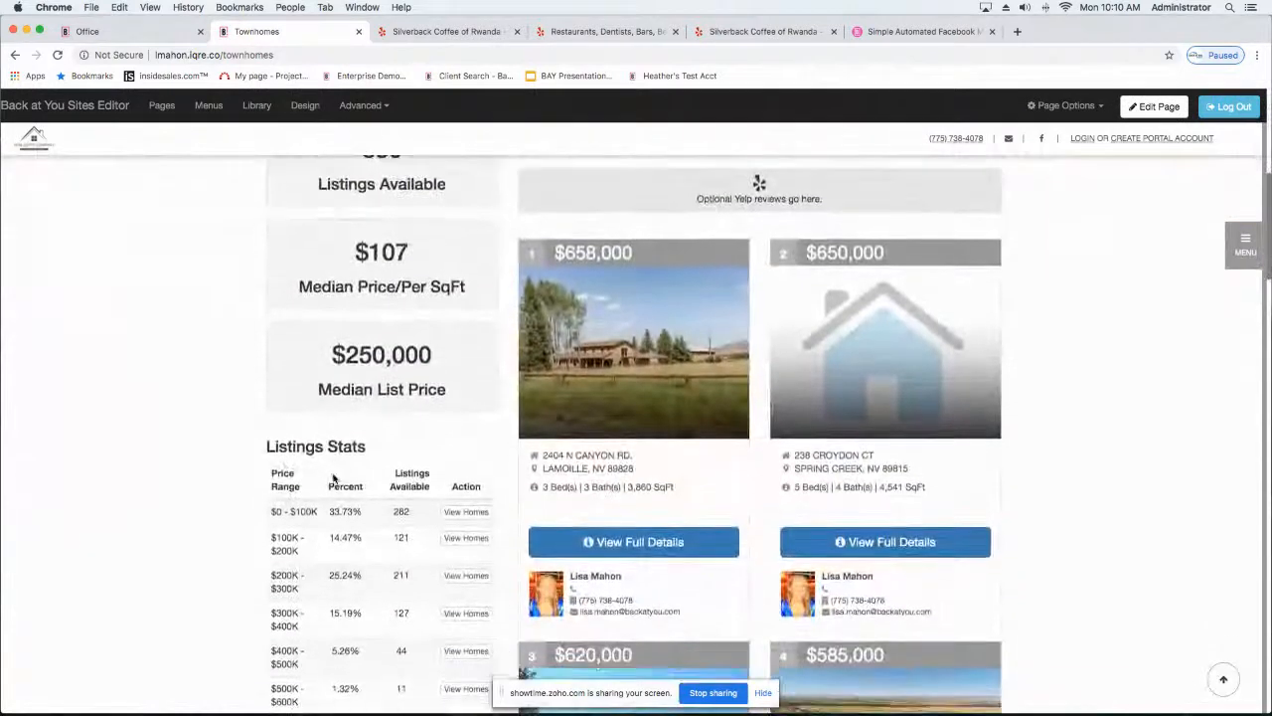
scroll(246, 355, down, 3)
scroll(246, 354, down, 2)
scroll(247, 355, up, 5)
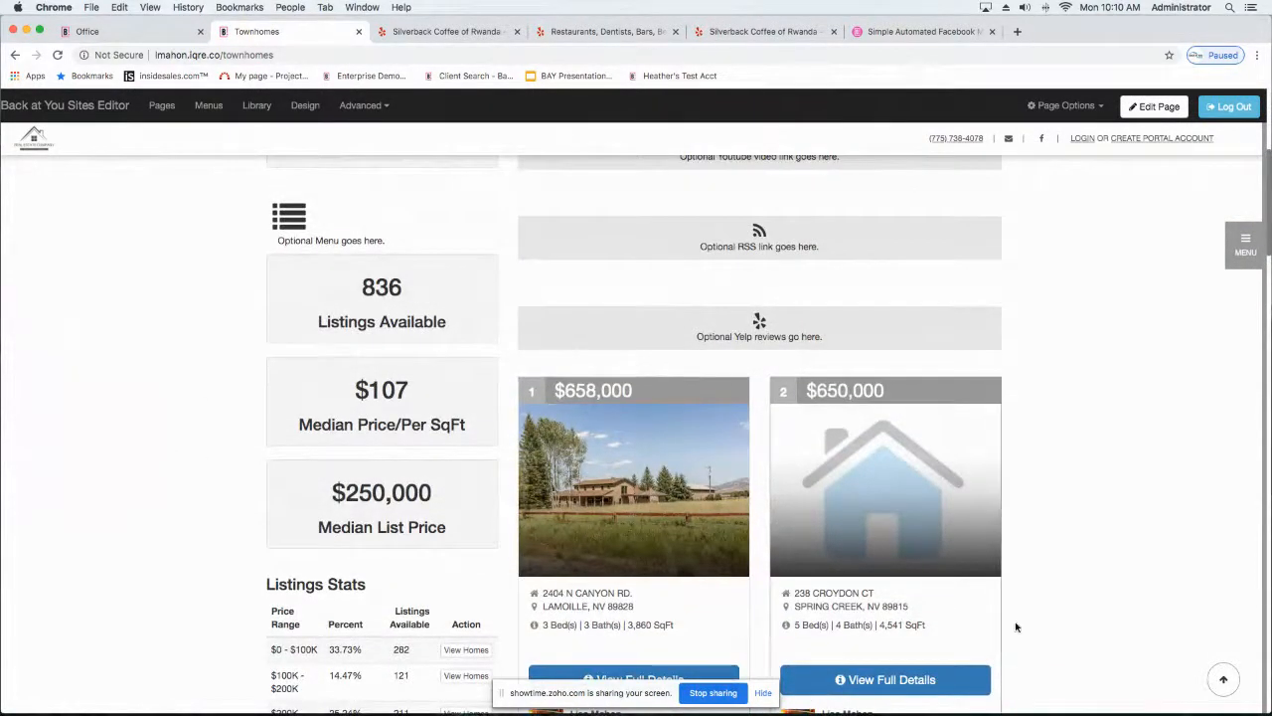
scroll(1123, 521, up, 4)
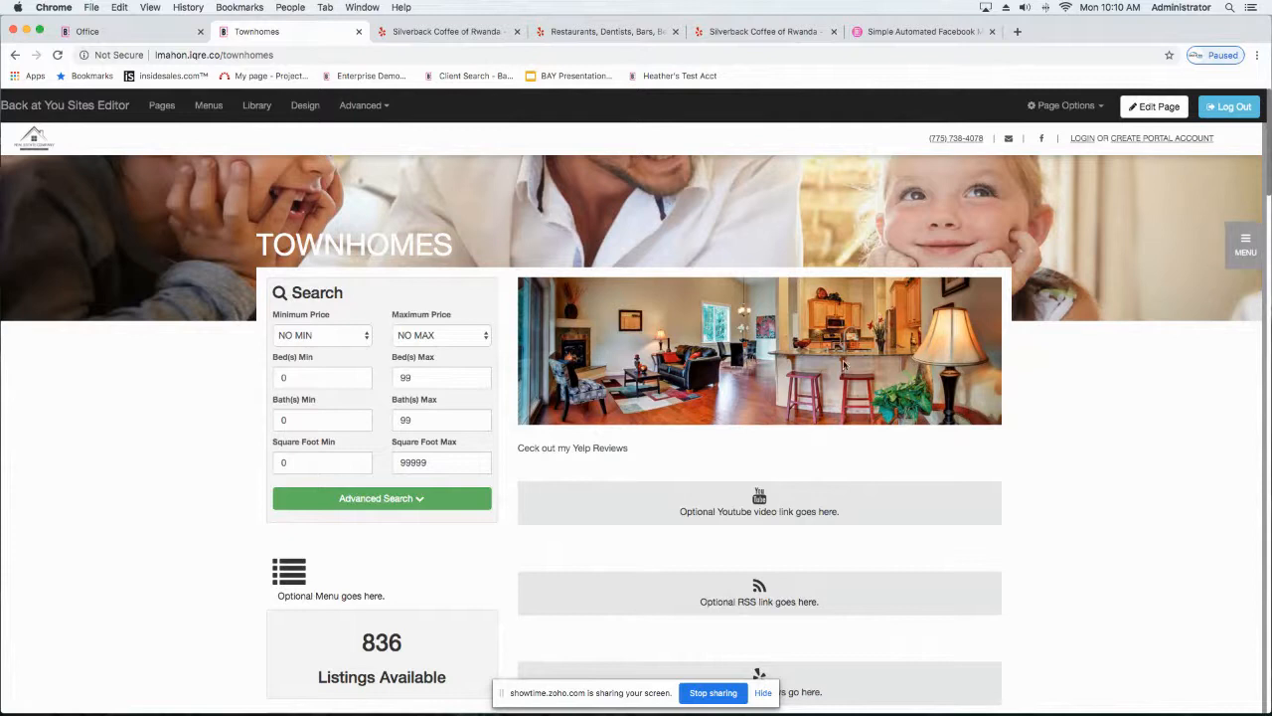
Step: Open the sitemenu for editing and select townhomes as the custom page for a new menu entry
click(209, 105)
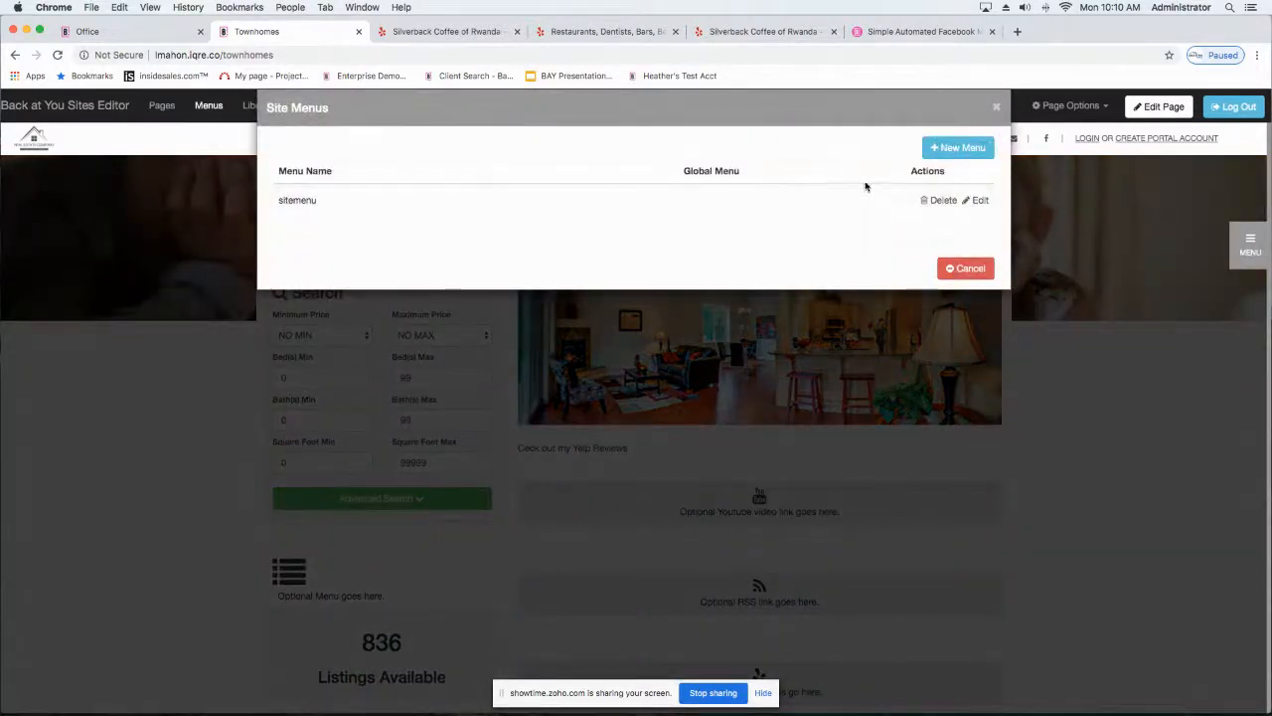
click(979, 202)
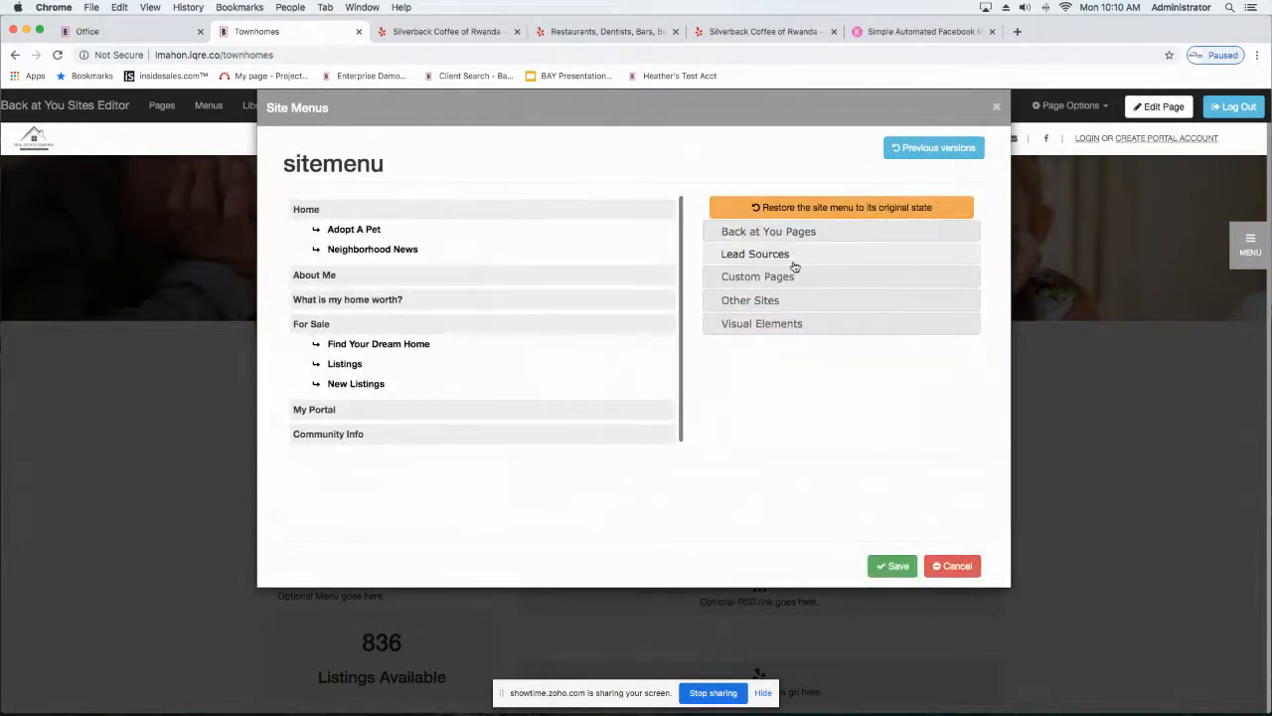
click(738, 282)
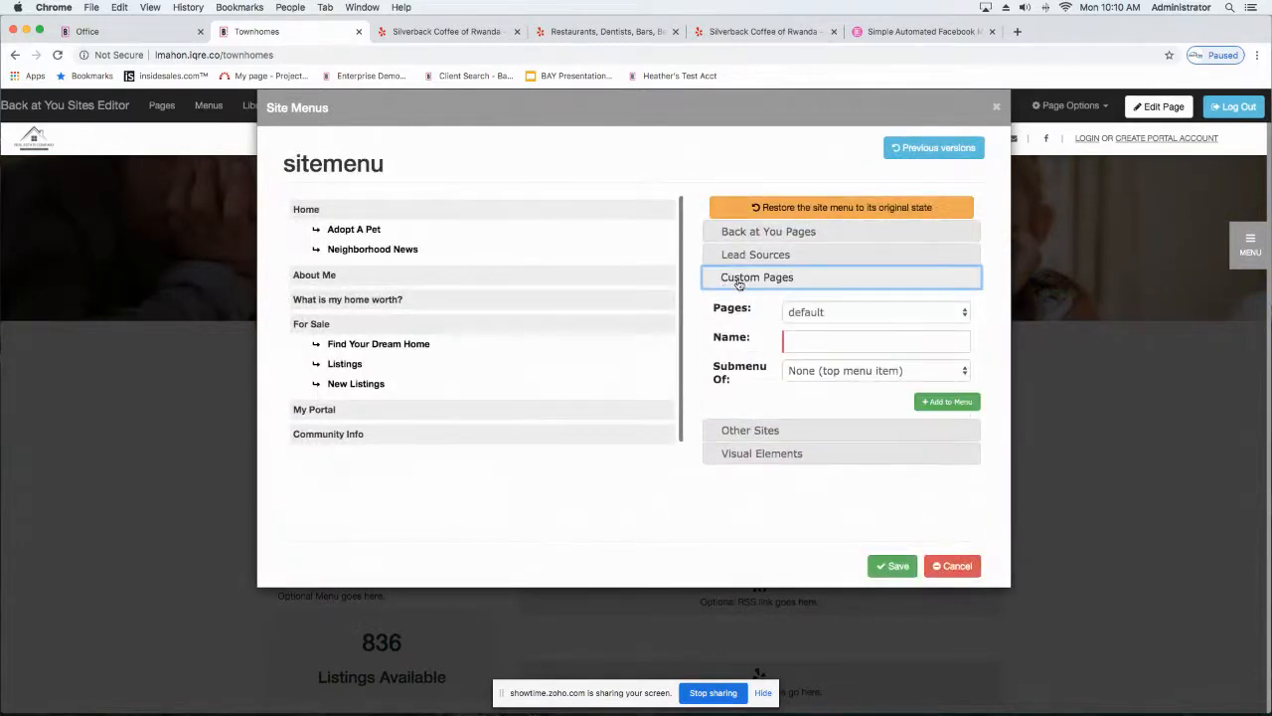
click(834, 313)
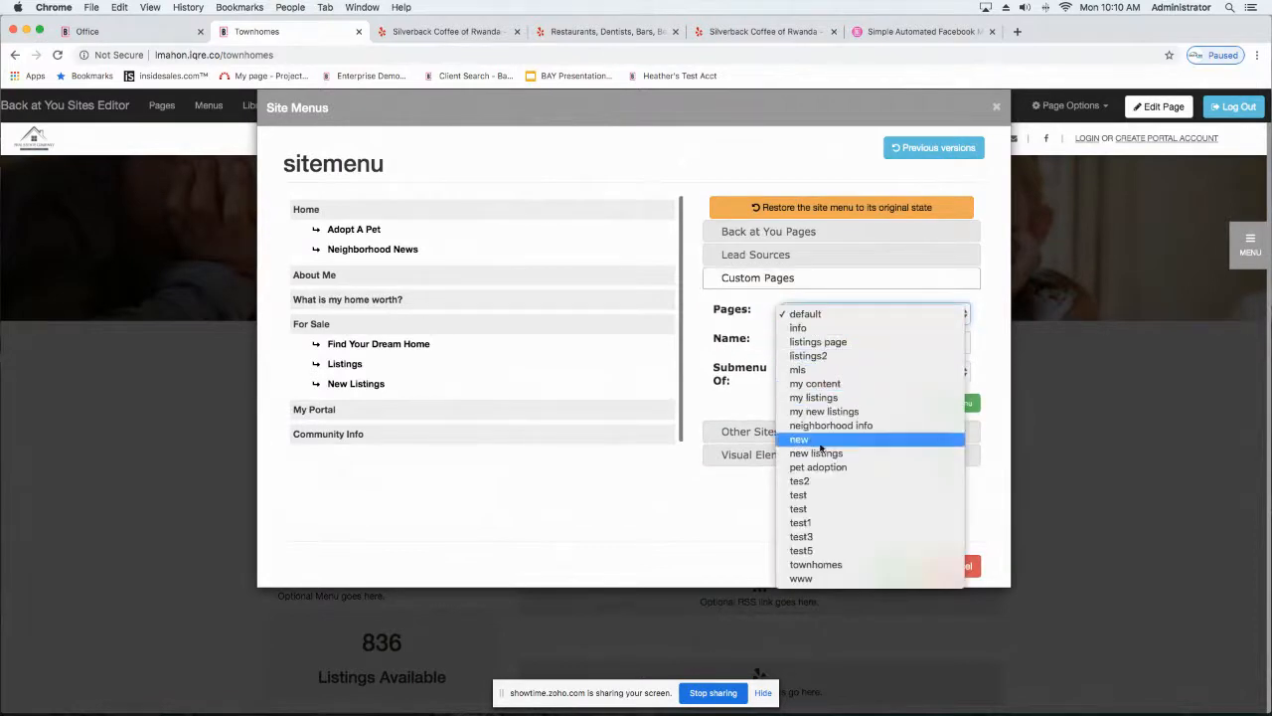
click(836, 564)
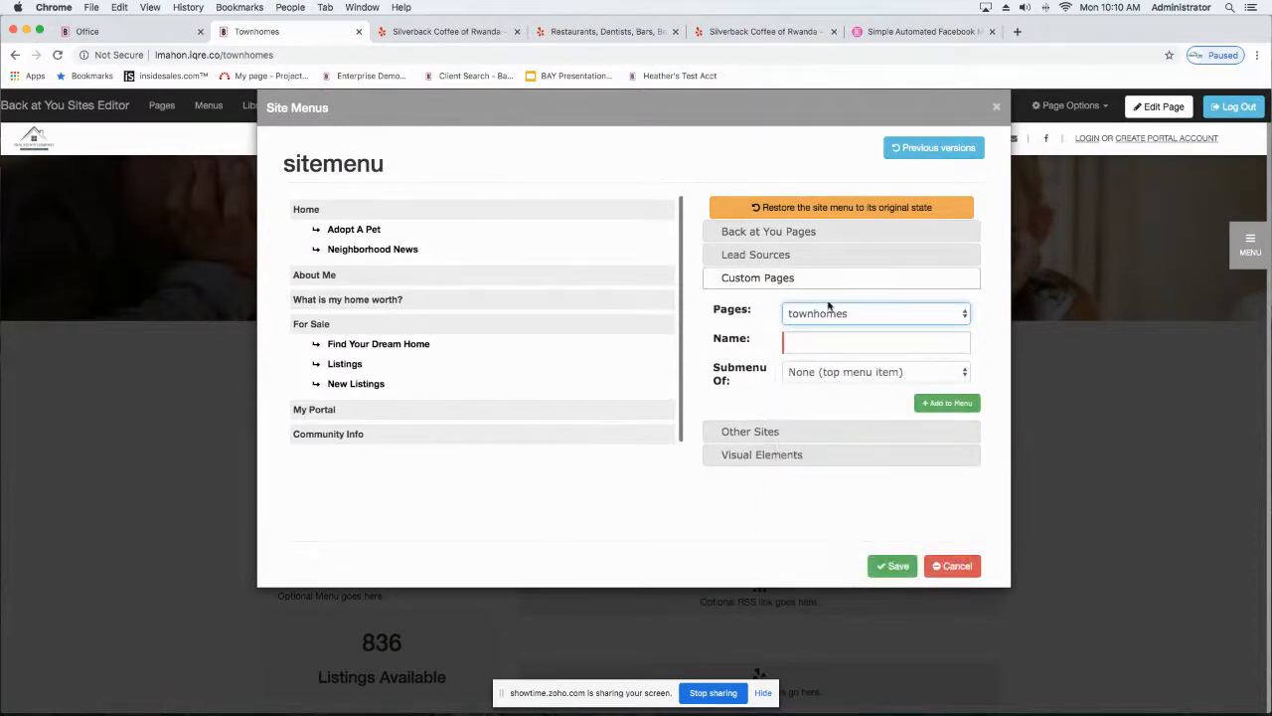
Step: Name the new menu entry Townhomes, add it as a submenu of For Sale, and save the site menu
click(821, 340)
text(Townhomes)
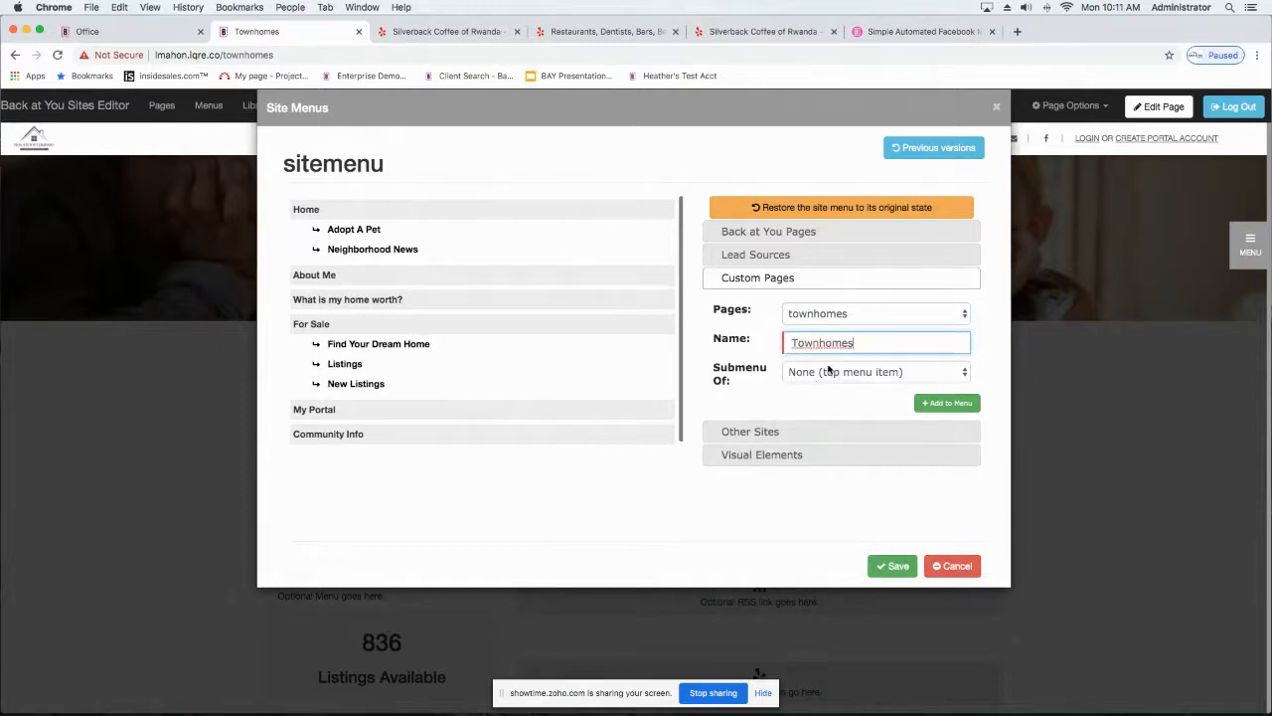
click(803, 374)
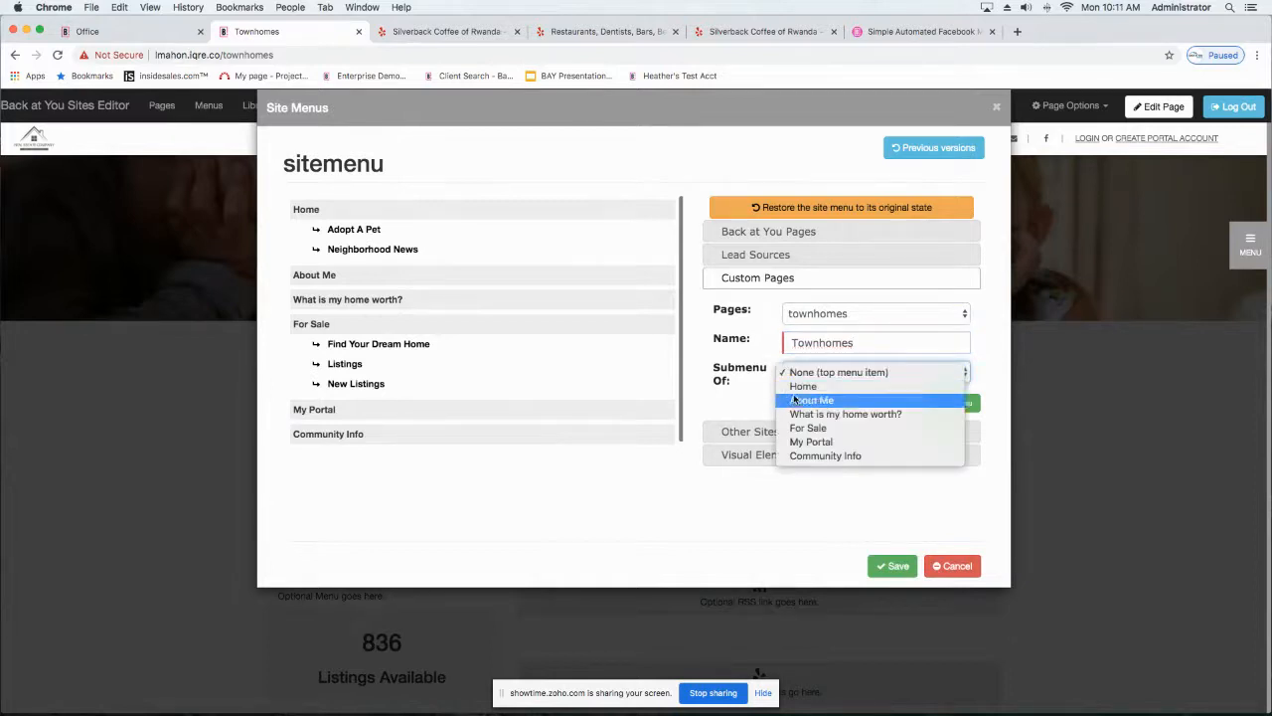
click(798, 428)
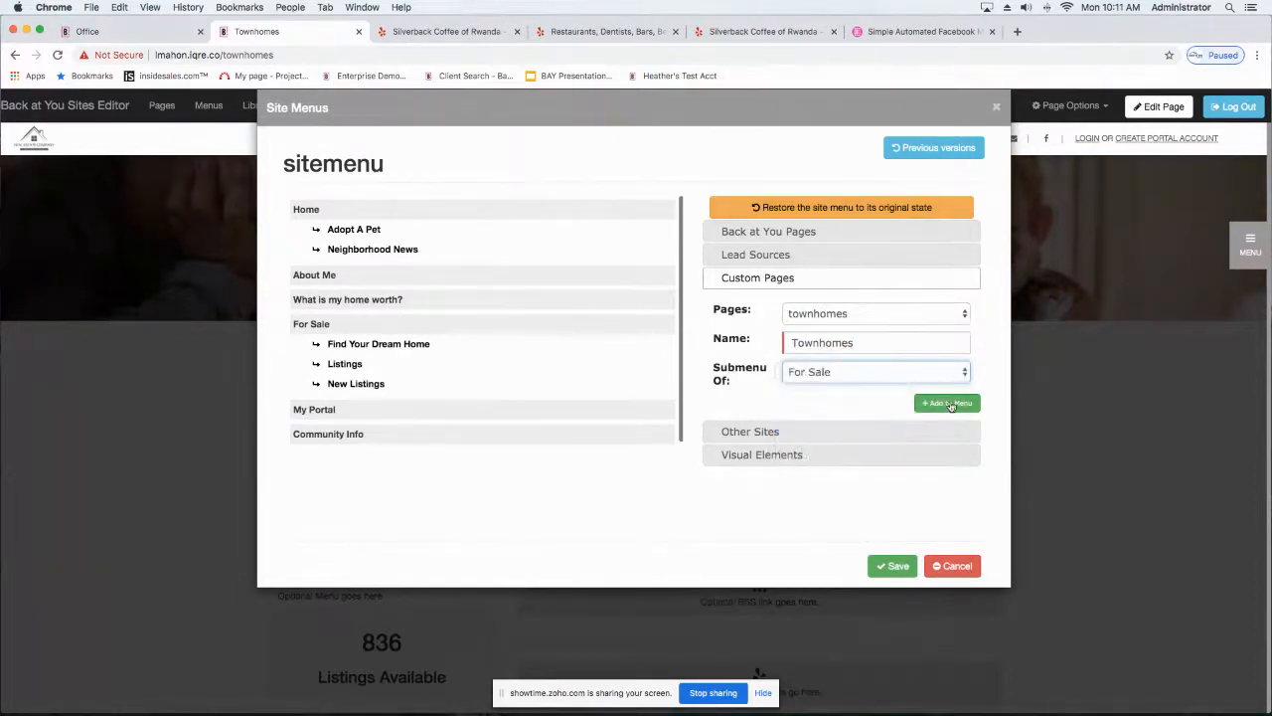
click(950, 404)
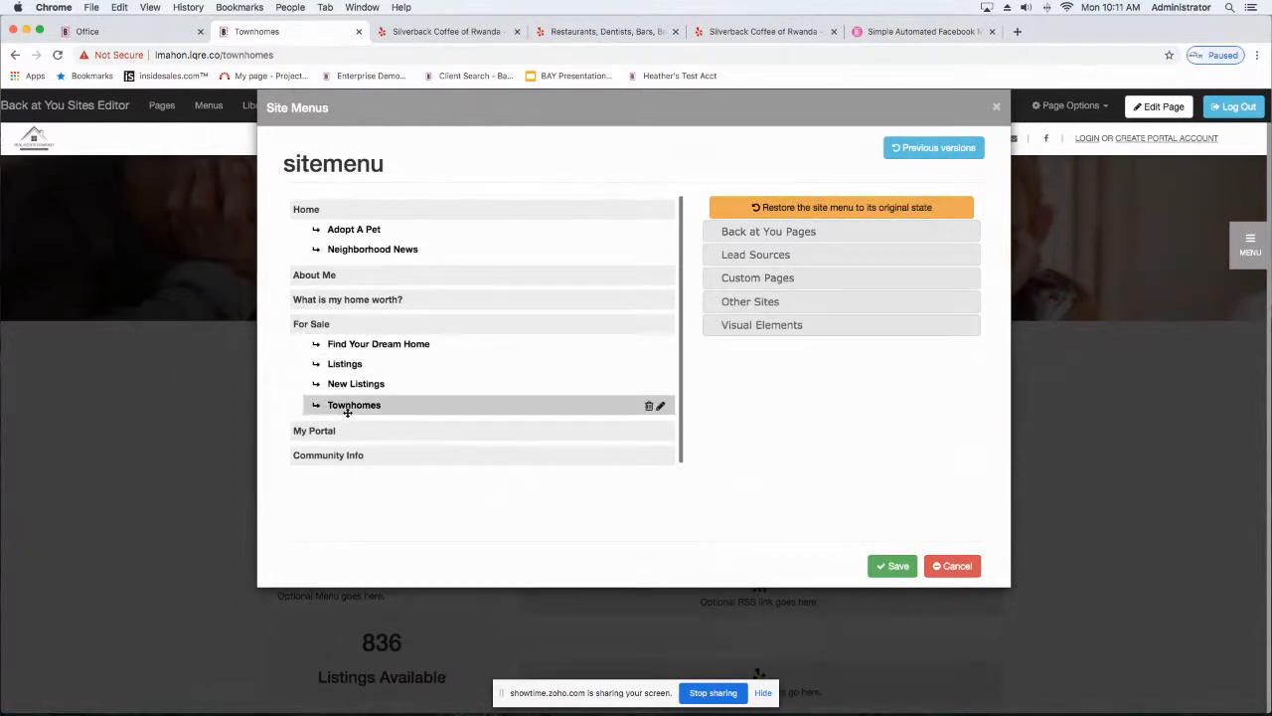
click(891, 566)
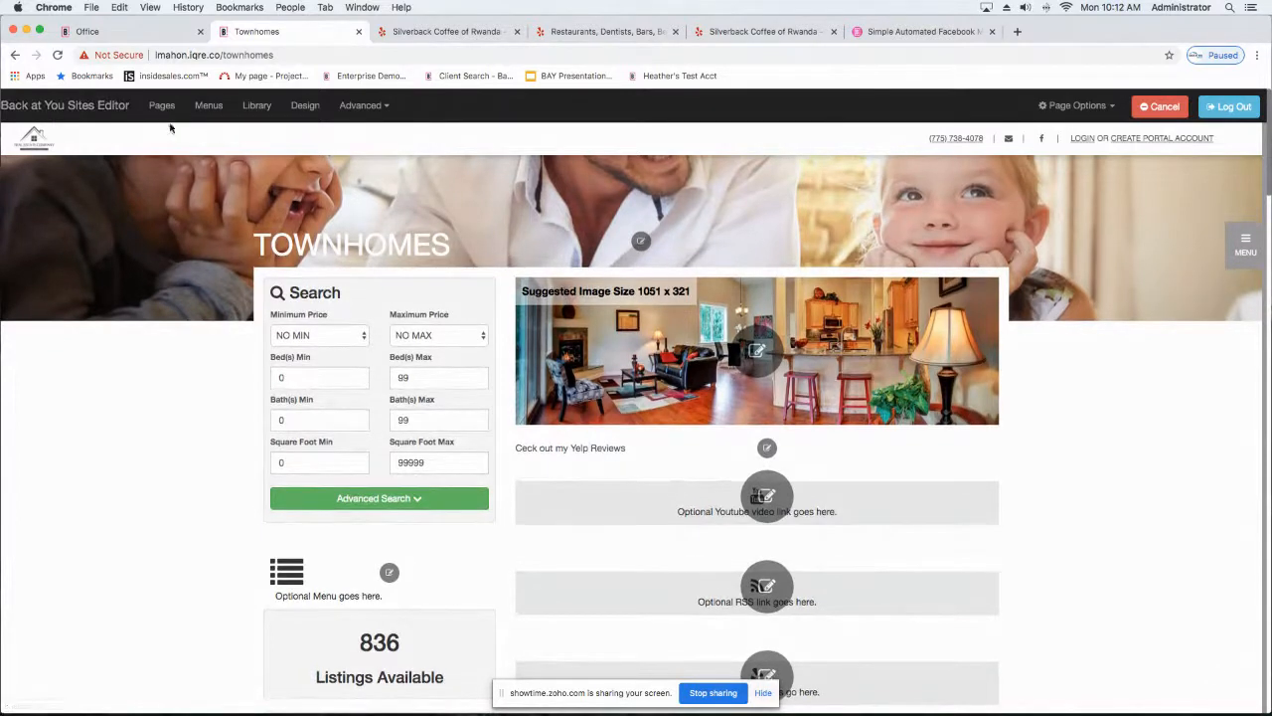
Step: Switch to the Office dashboard and open the agent's website from the account options
click(98, 31)
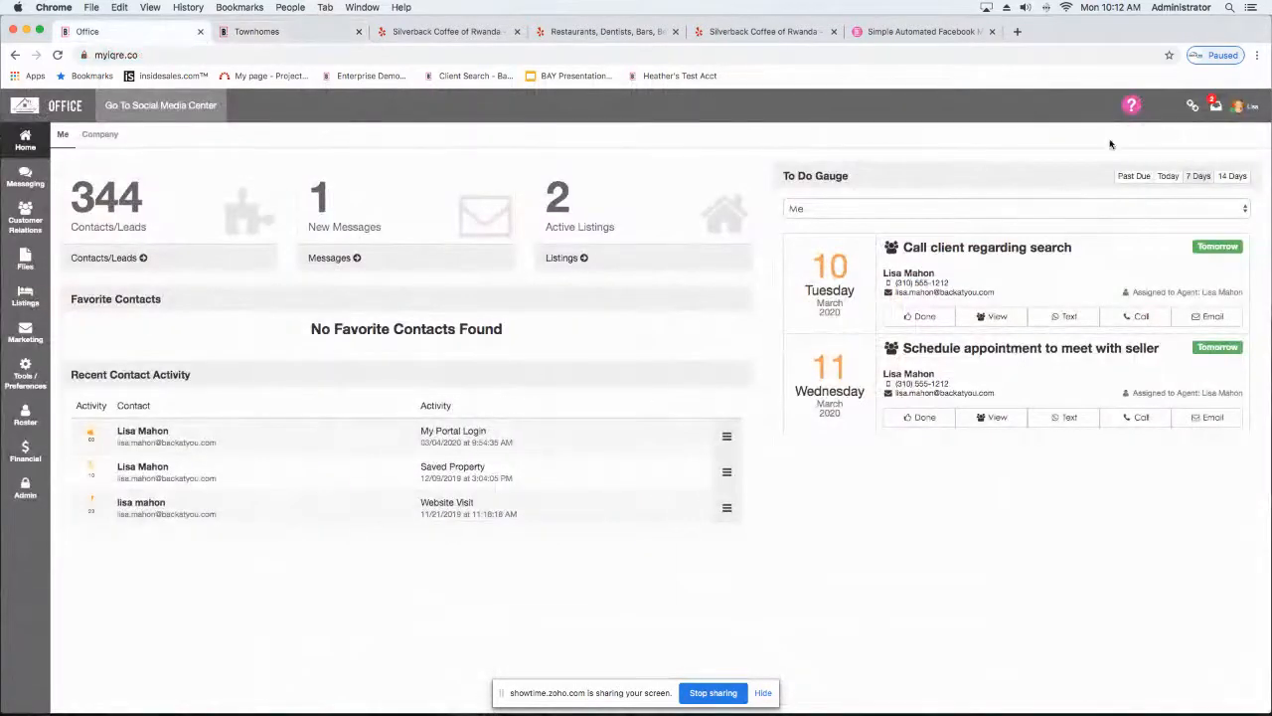
click(1237, 110)
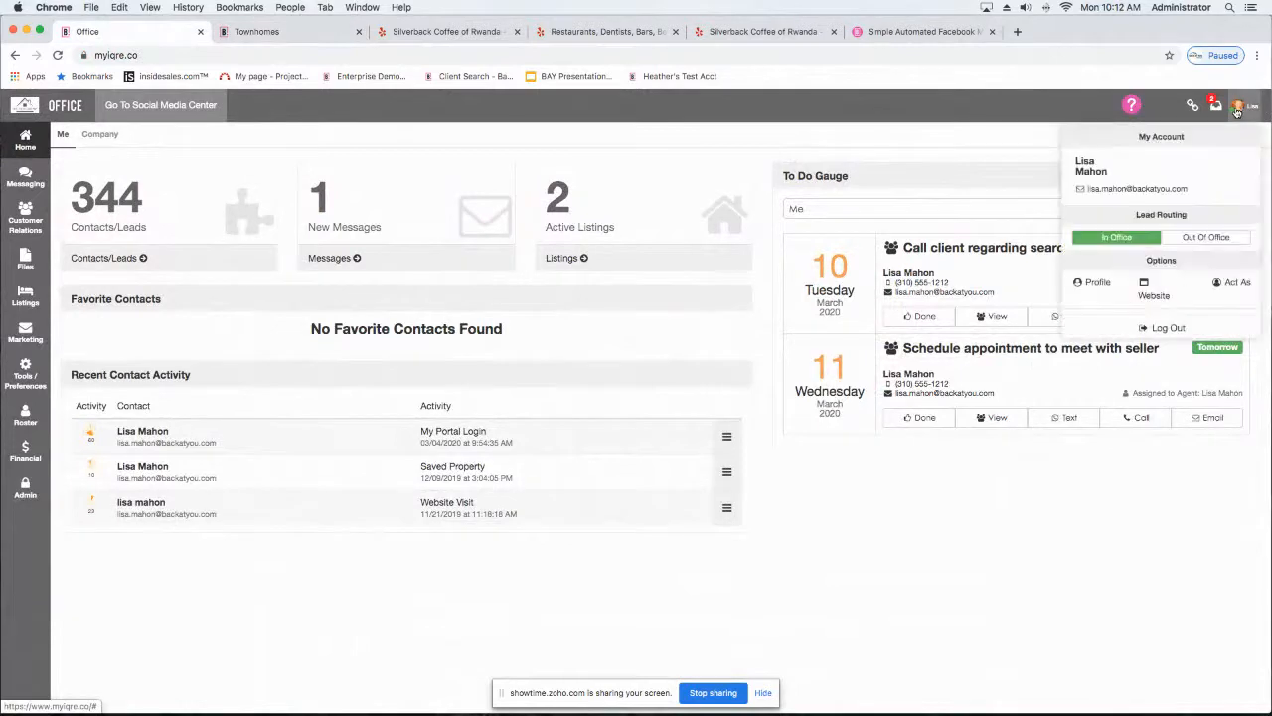
click(1154, 296)
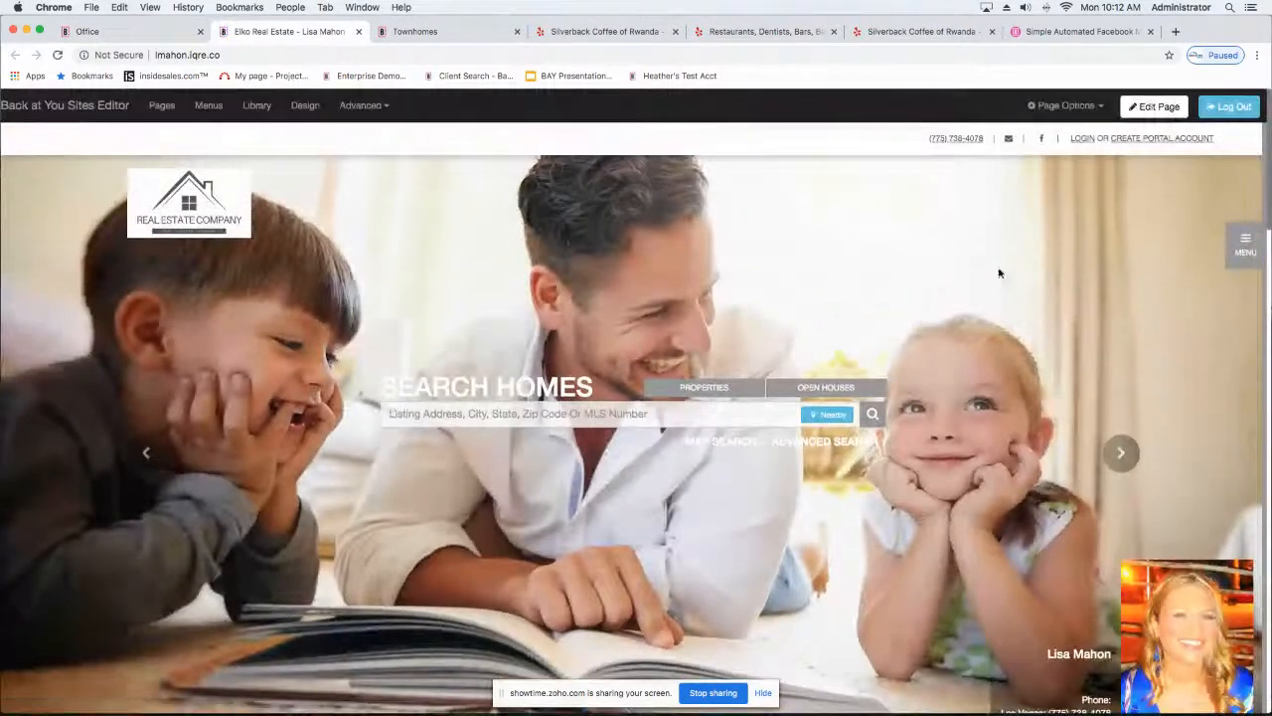
Step: Log out of the sites editor and log back in through Sites Login with the saved user ID and password
click(1231, 108)
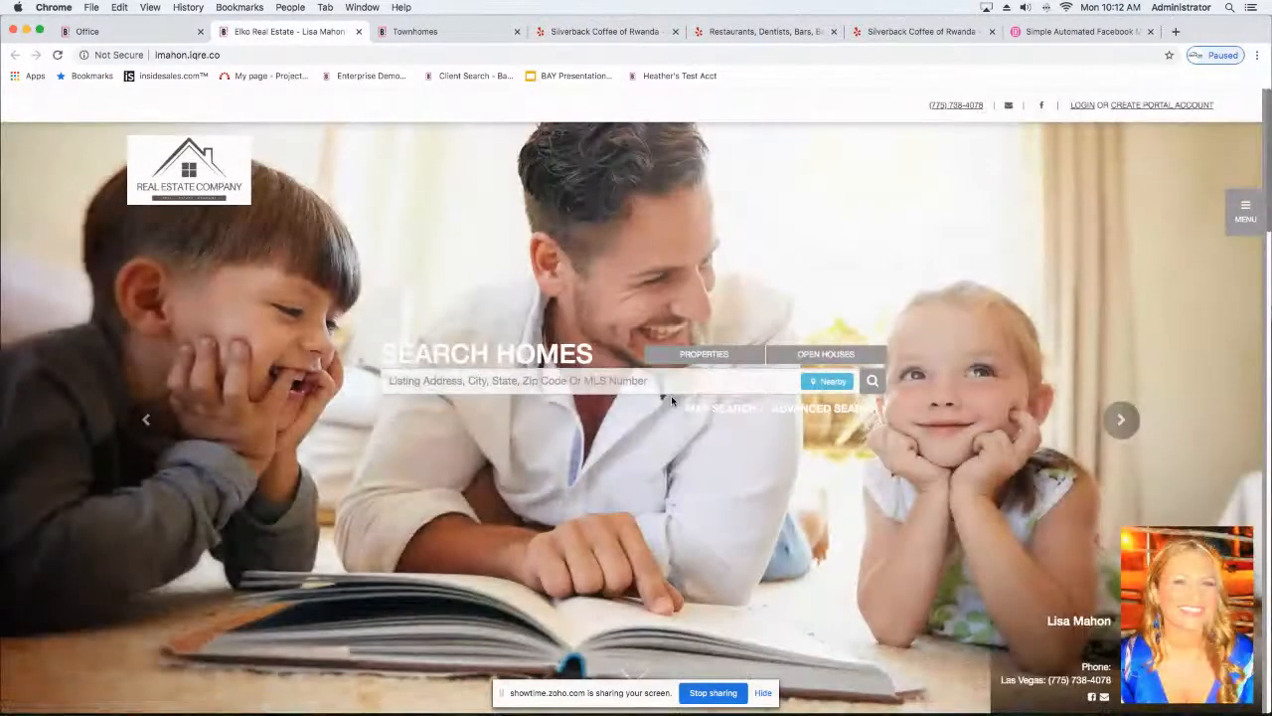
scroll(672, 400, down, 5)
scroll(671, 401, down, 15)
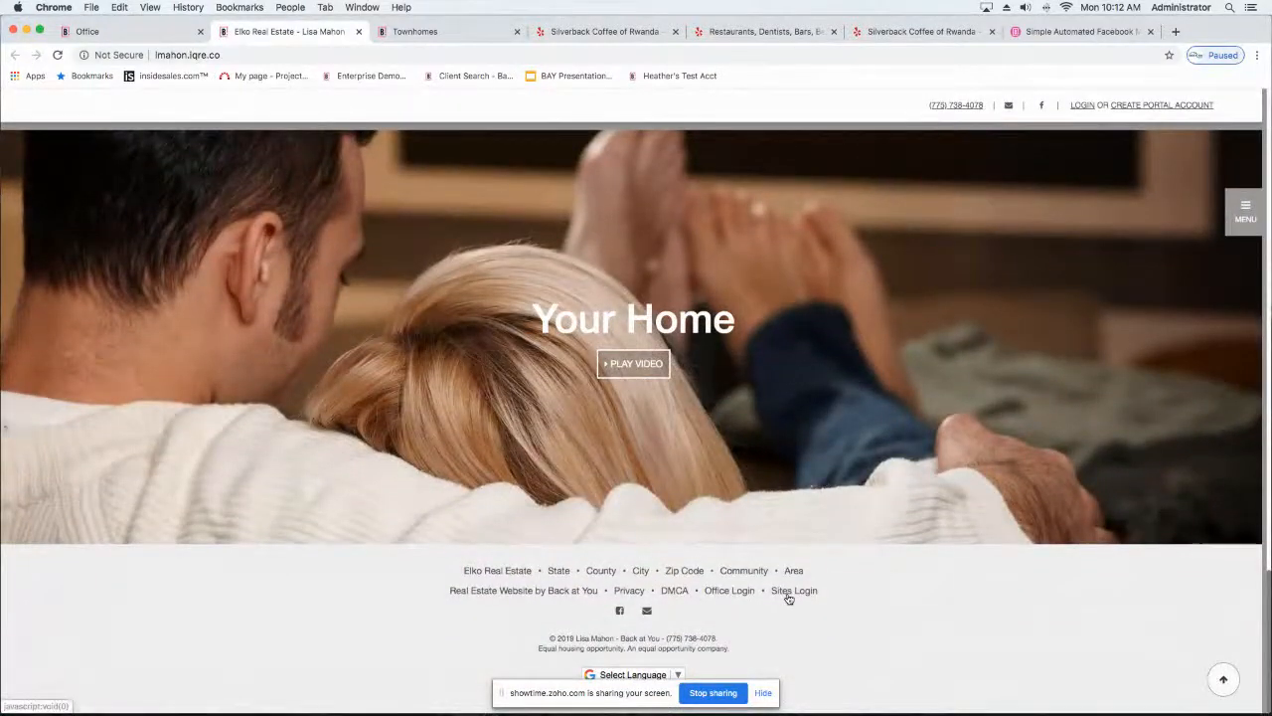
click(789, 598)
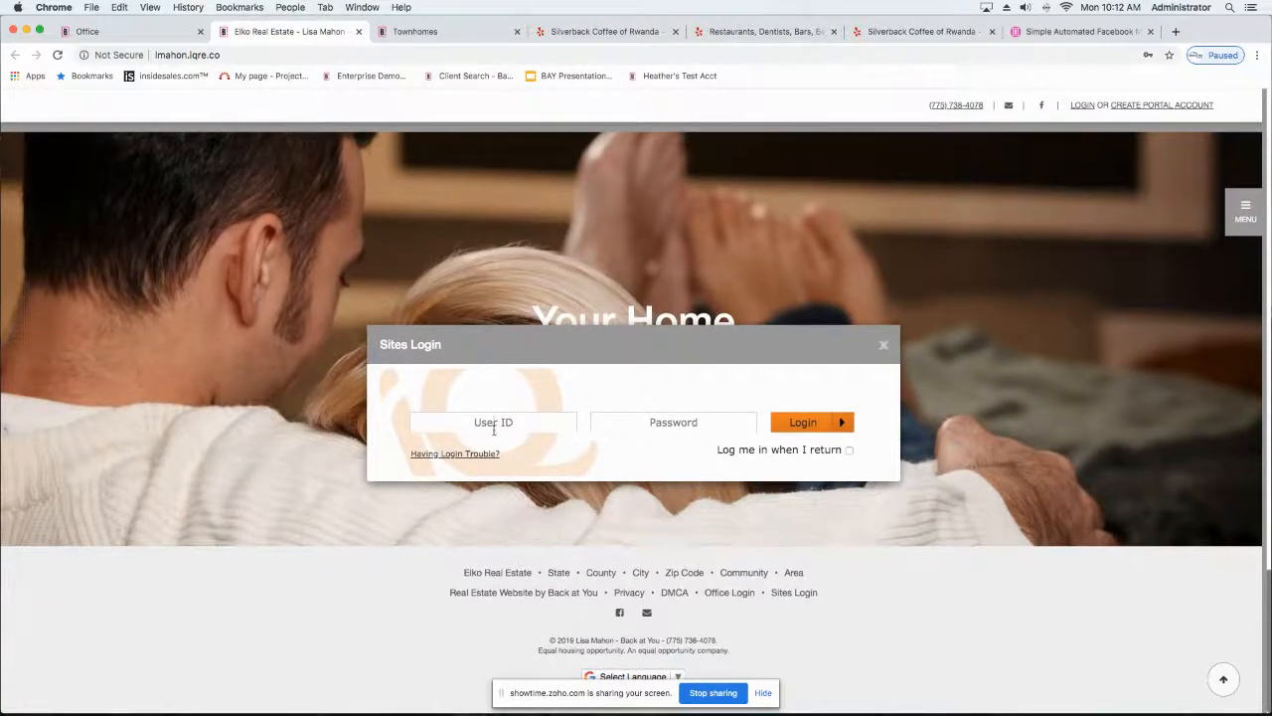
click(474, 436)
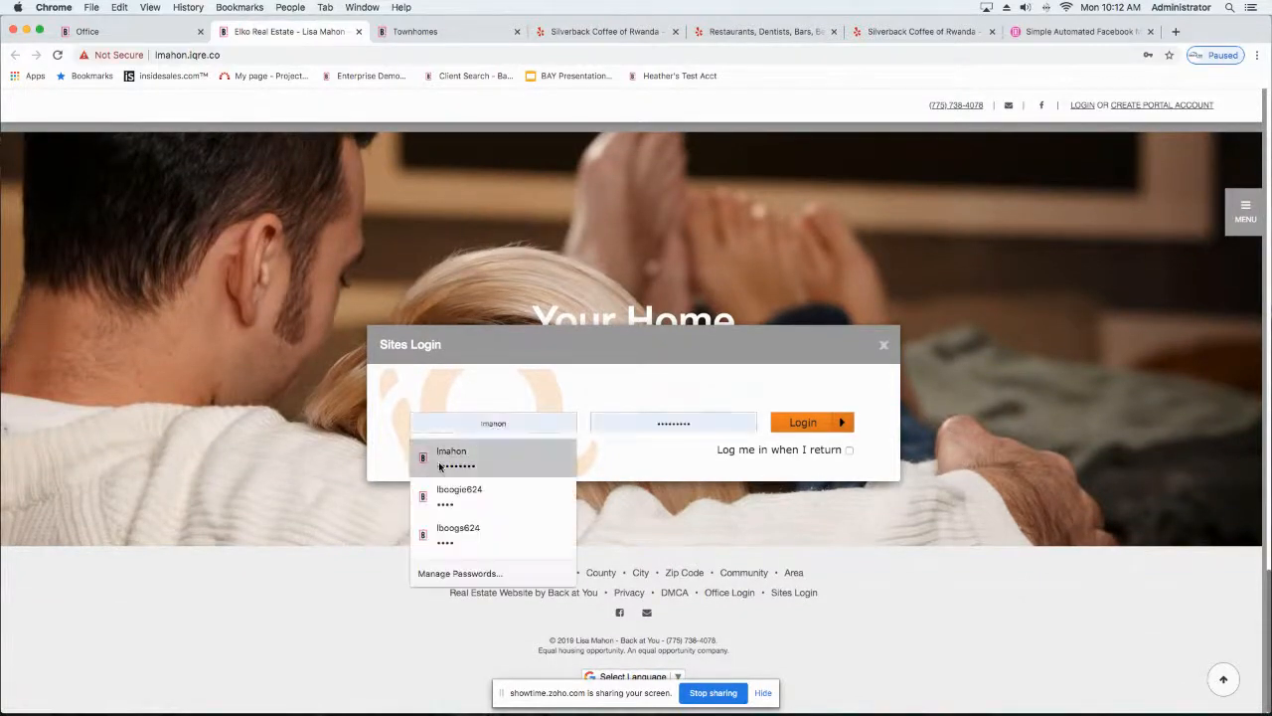
click(453, 455)
click(809, 427)
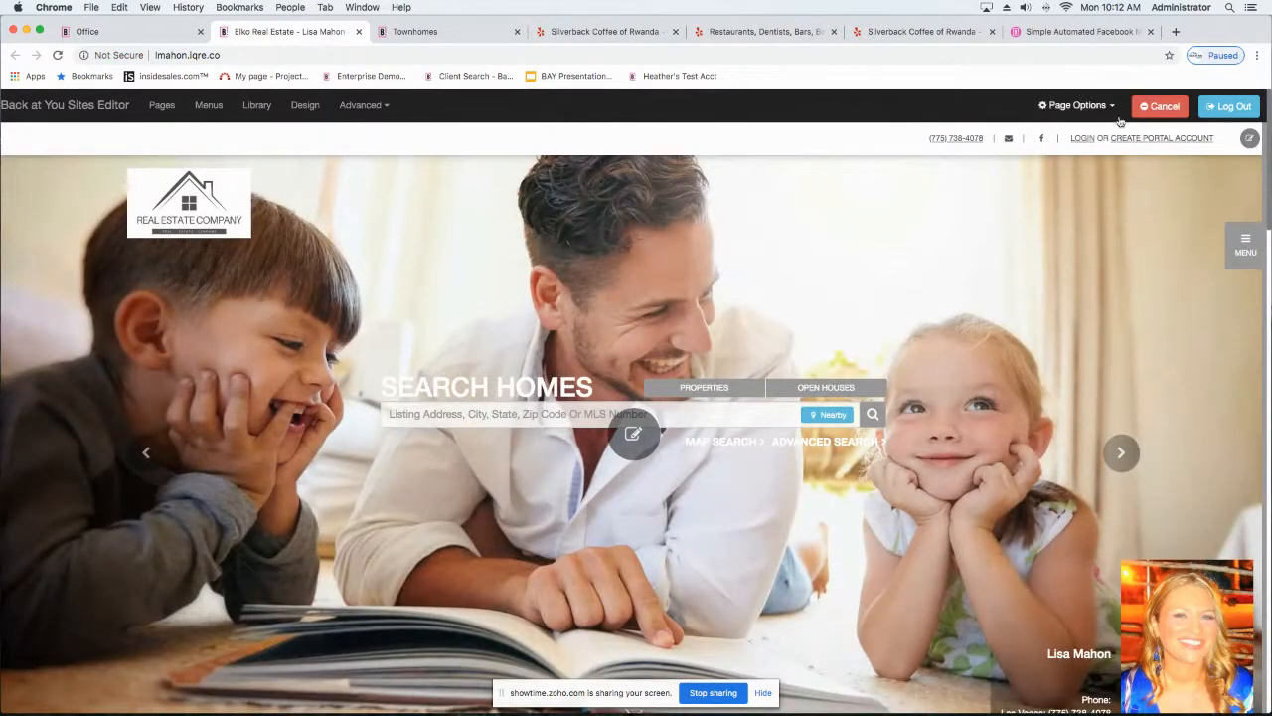
Step: Look over the homepage sections, then view the hero image settings and accept them without changes
scroll(466, 446, down, 3)
scroll(467, 447, down, 5)
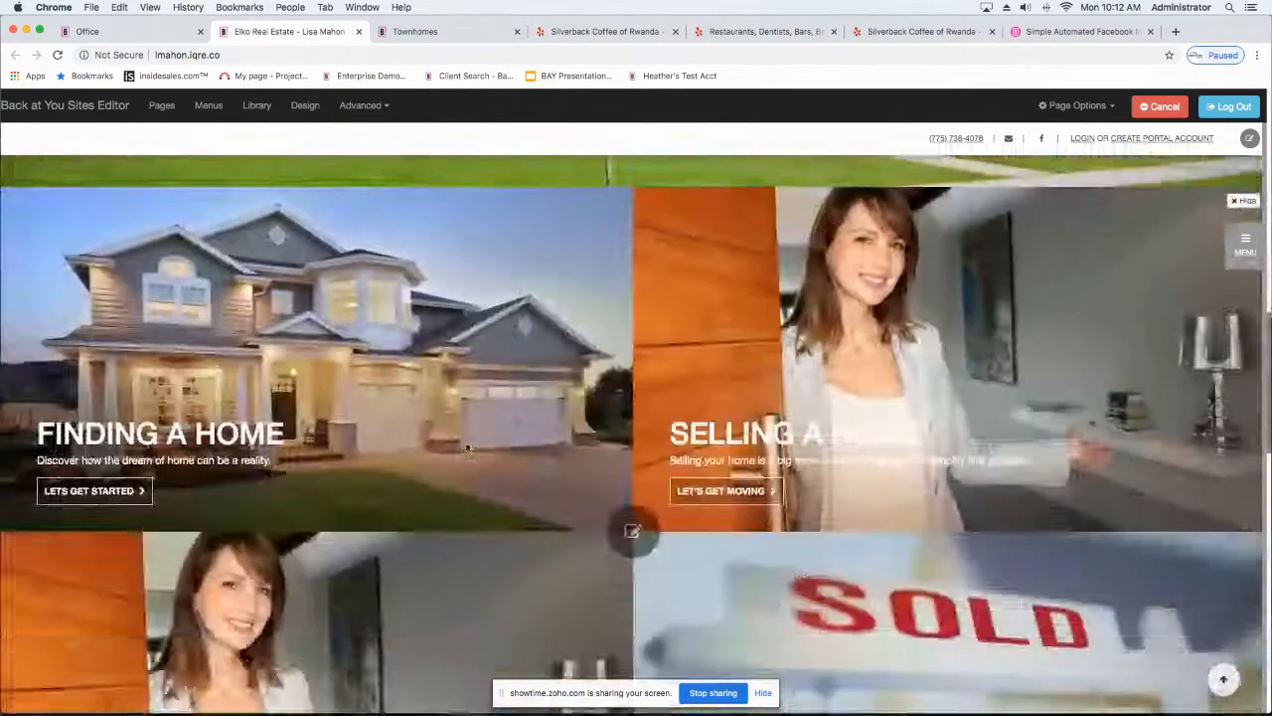
scroll(467, 446, up, 6)
scroll(467, 447, up, 3)
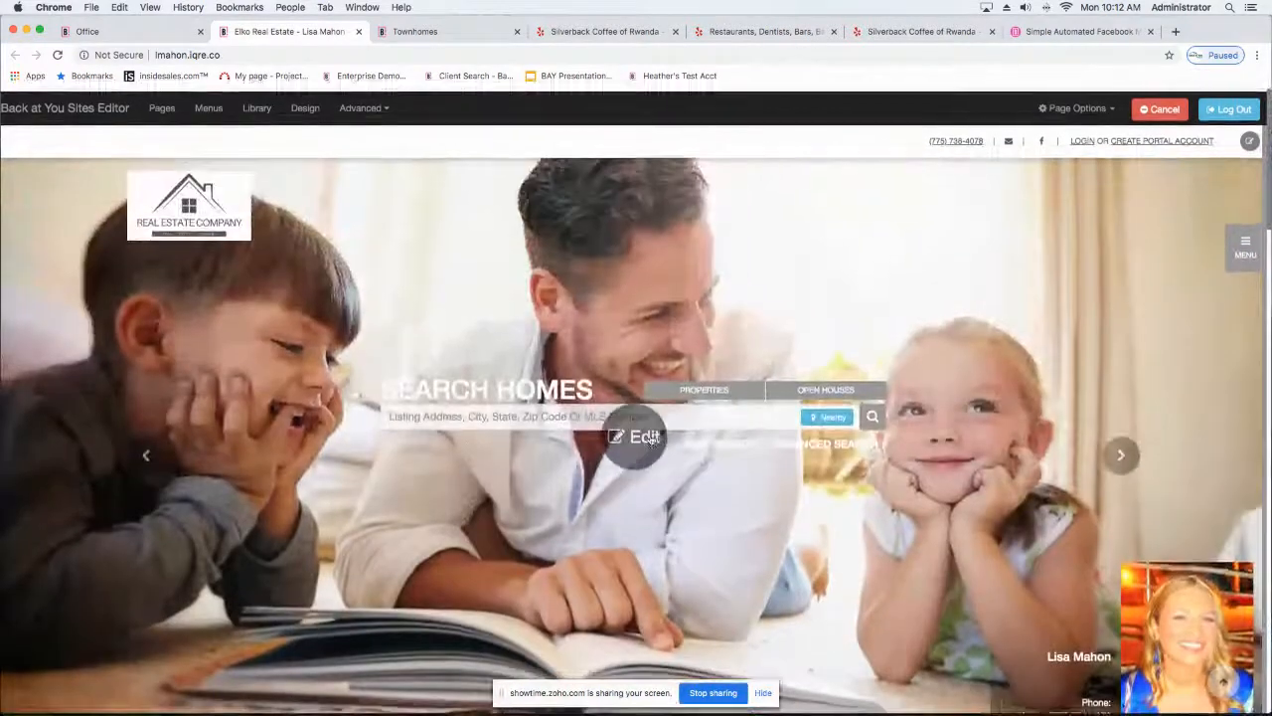
click(646, 439)
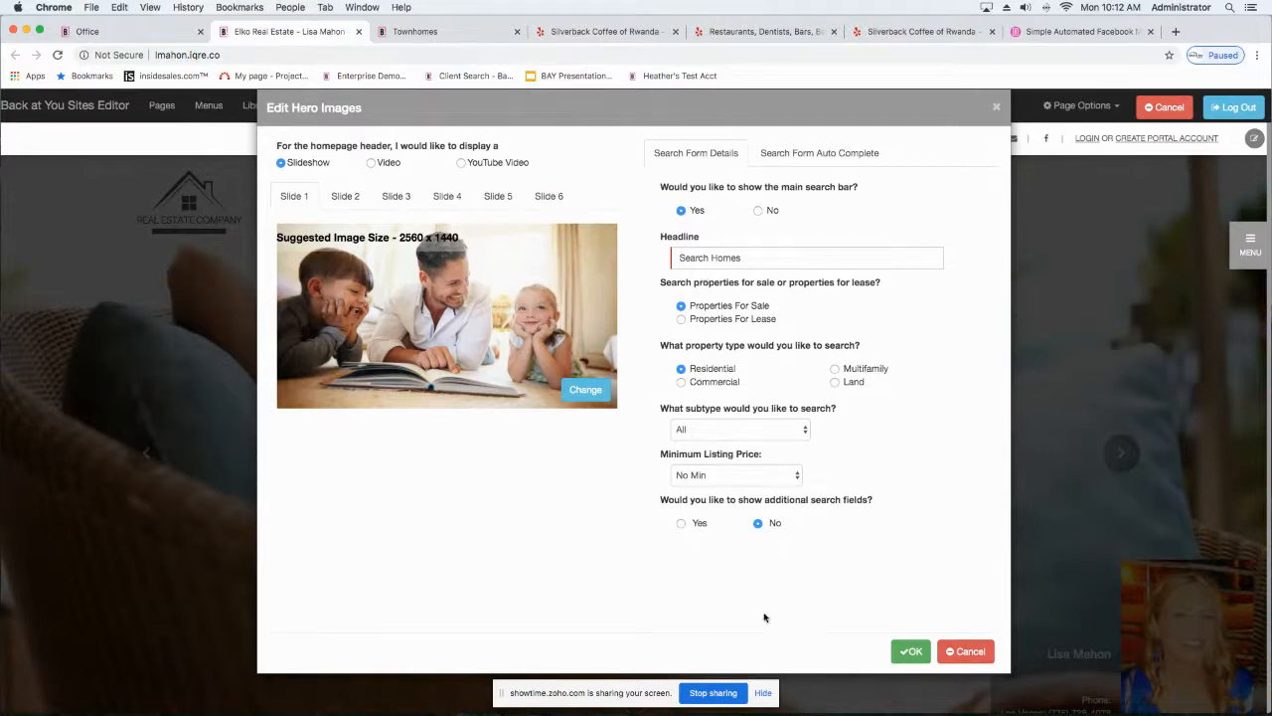
click(912, 652)
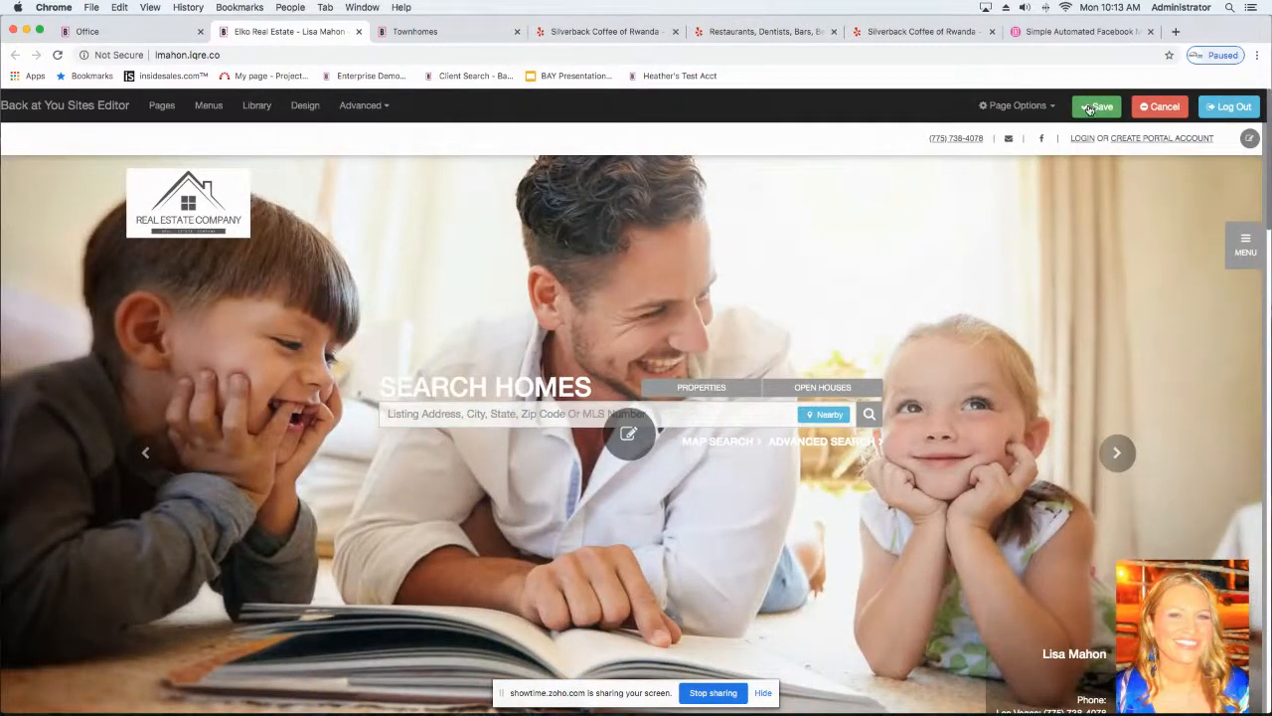
Step: Open the hide prompt for the Home Begins Here panel, cancel it, and look over the remaining homepage sections
scroll(573, 411, down, 10)
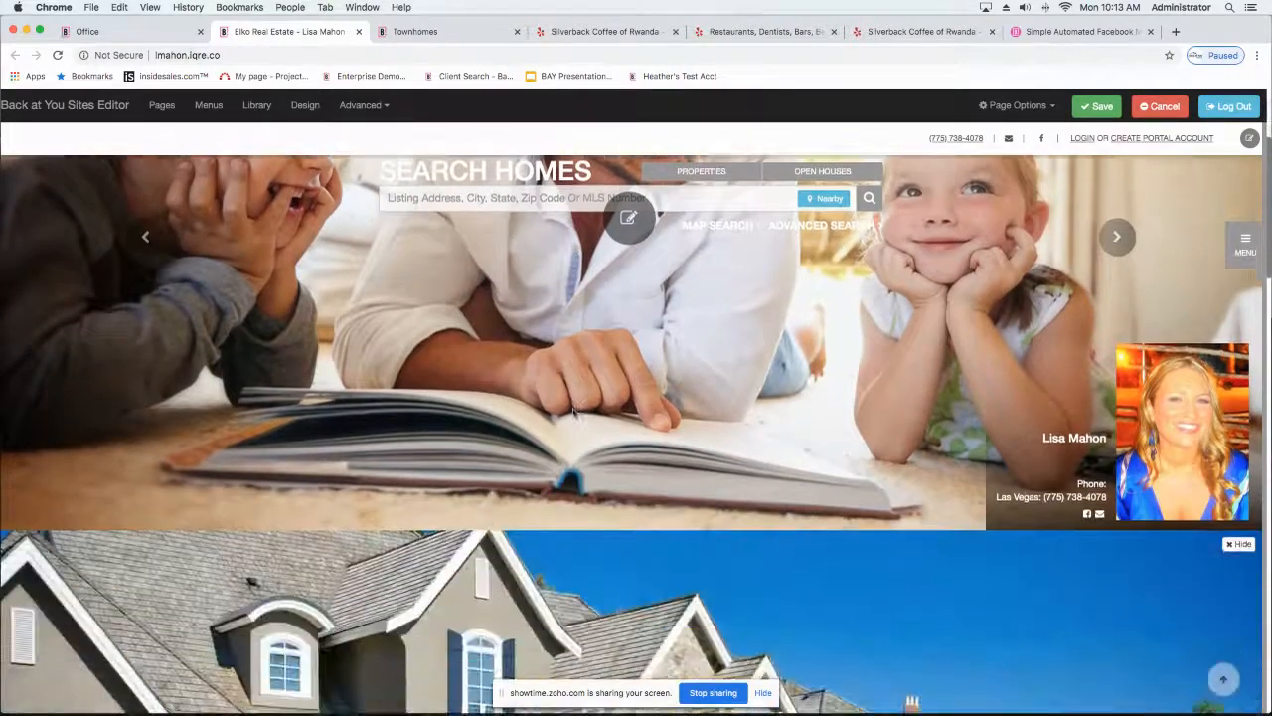
scroll(573, 411, up, 5)
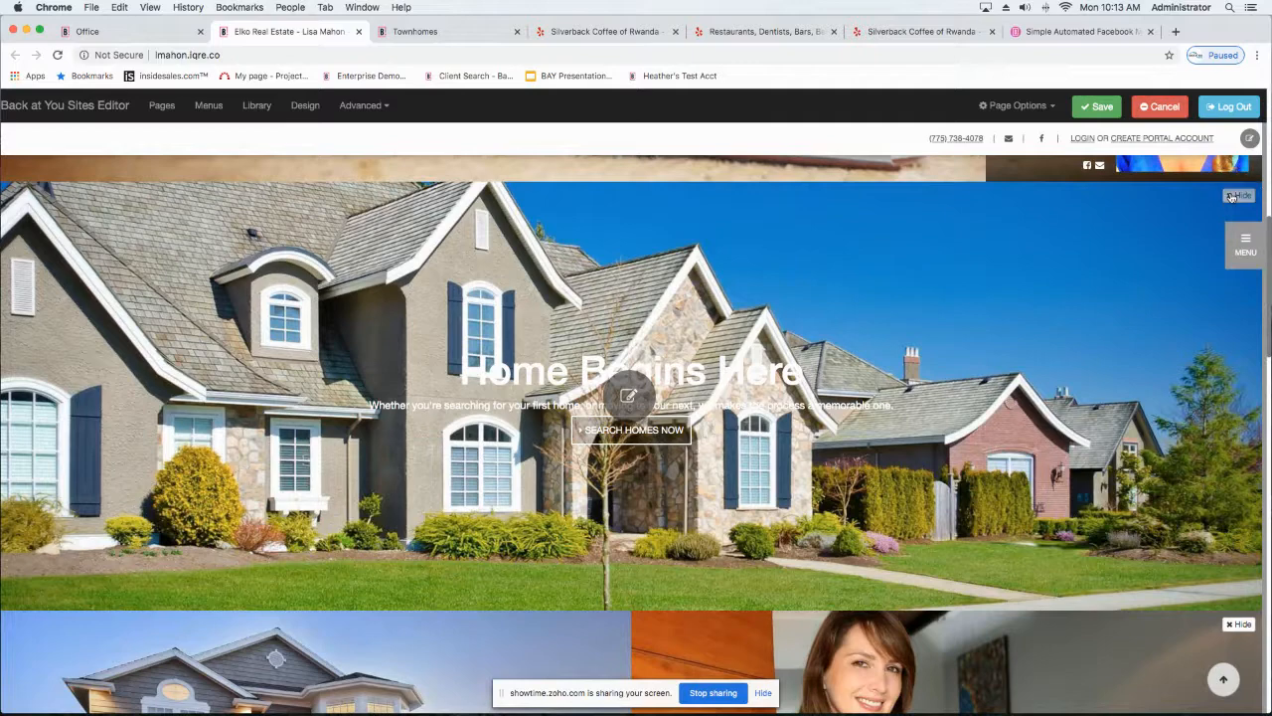
click(633, 394)
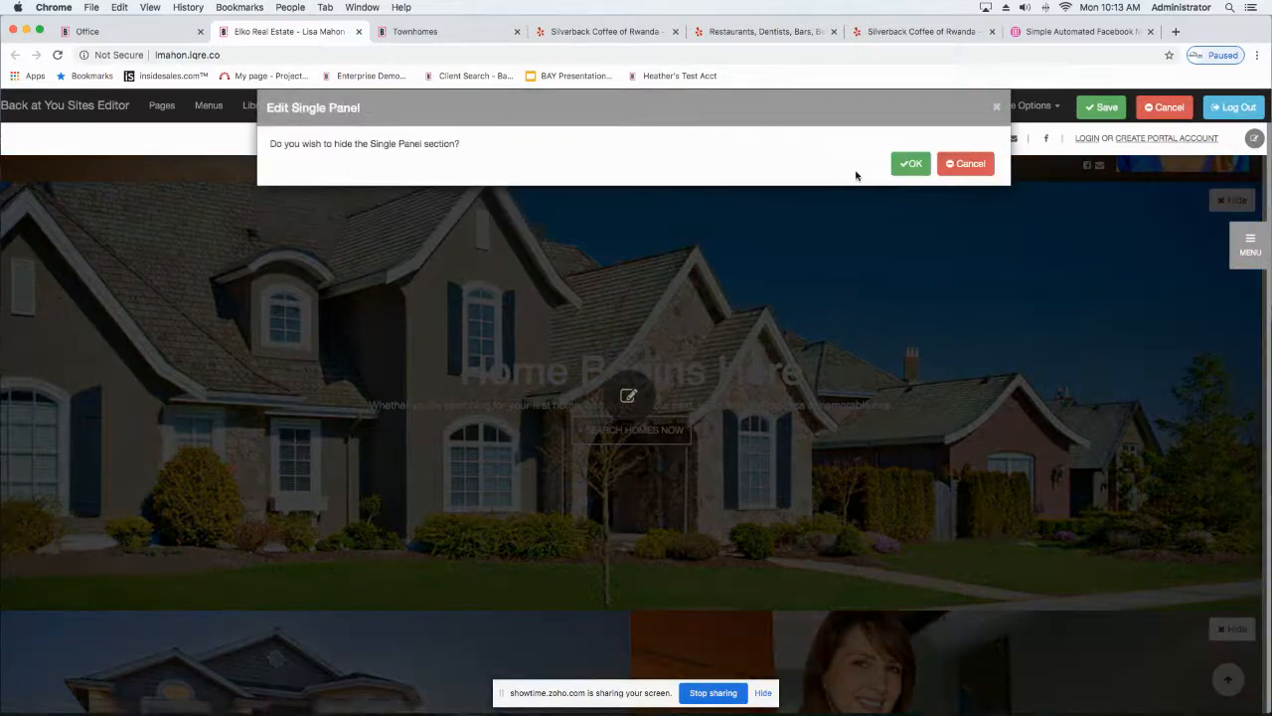
click(970, 165)
scroll(798, 424, down, 15)
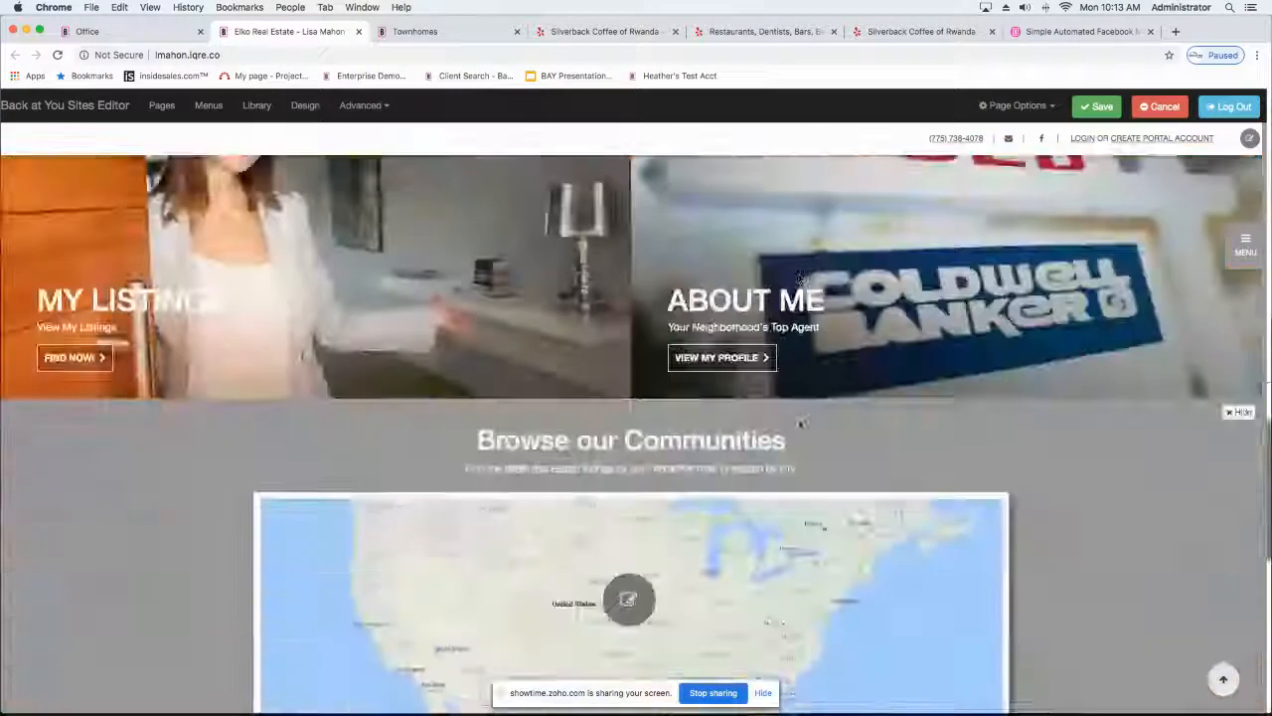
scroll(885, 253, up, 10)
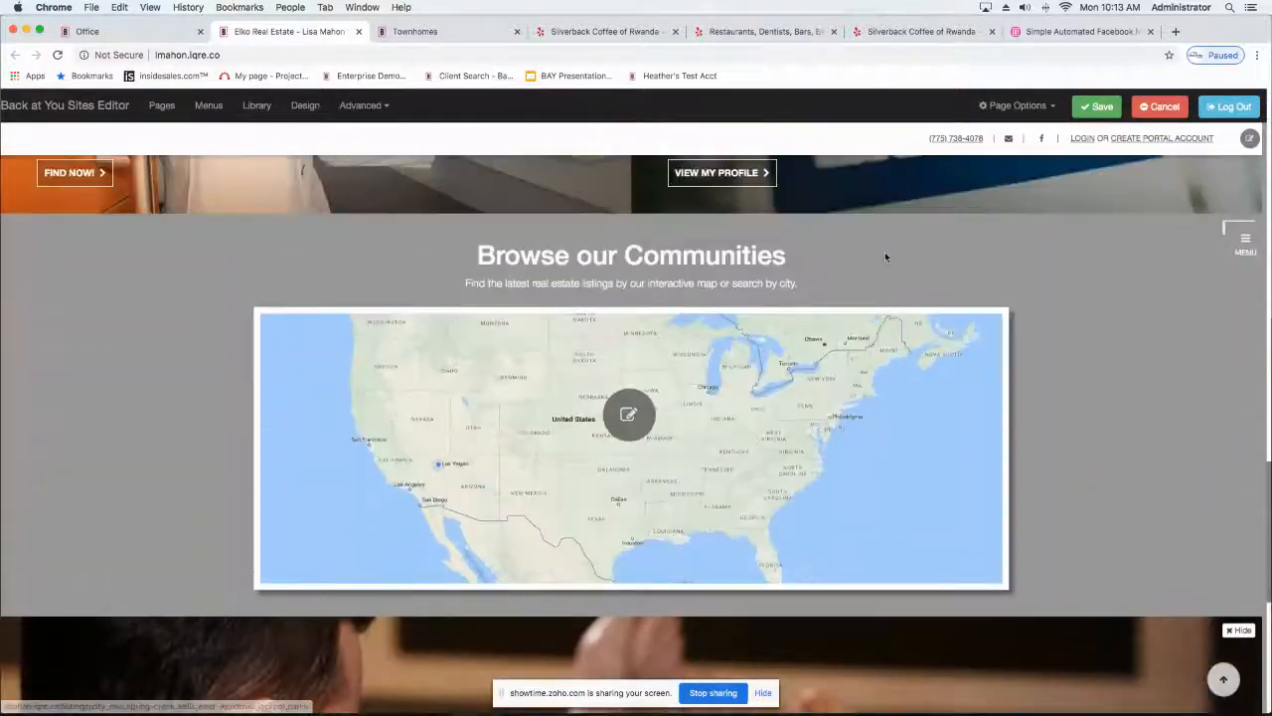
scroll(636, 397, up, 5)
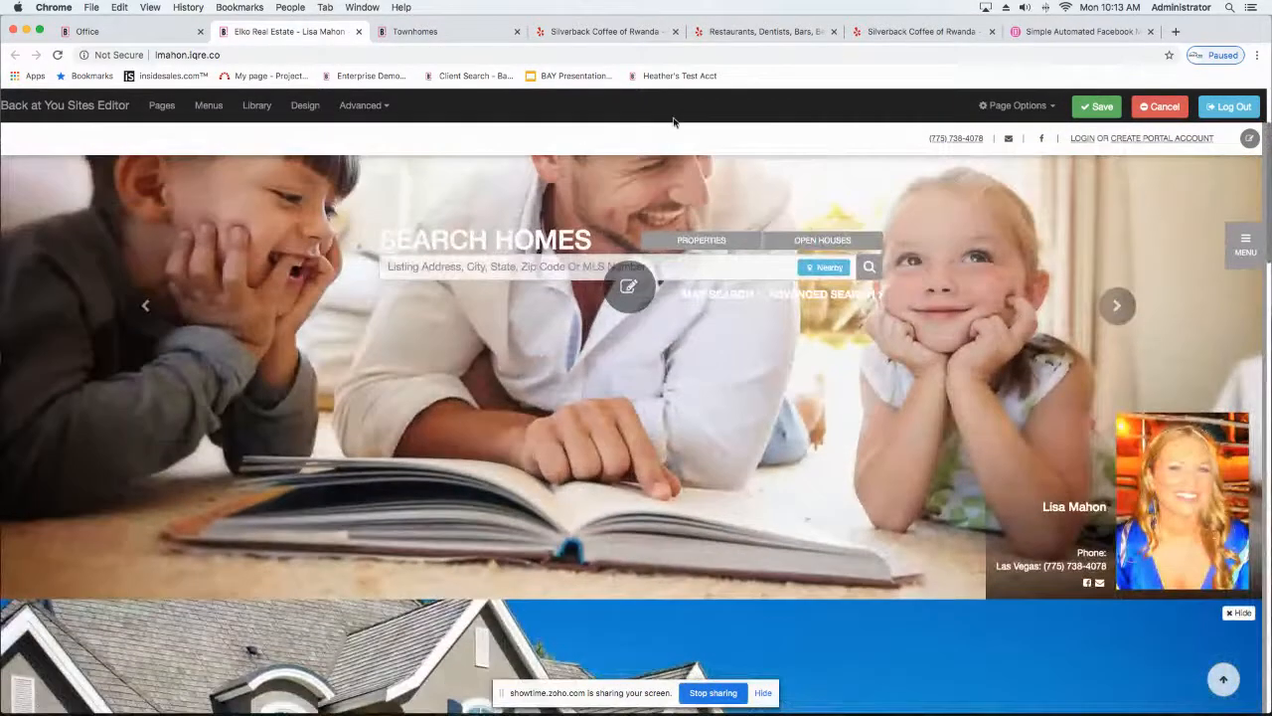
Step: View the advanced site options and the sitemenu entries, then close the menu editor without changes
click(363, 106)
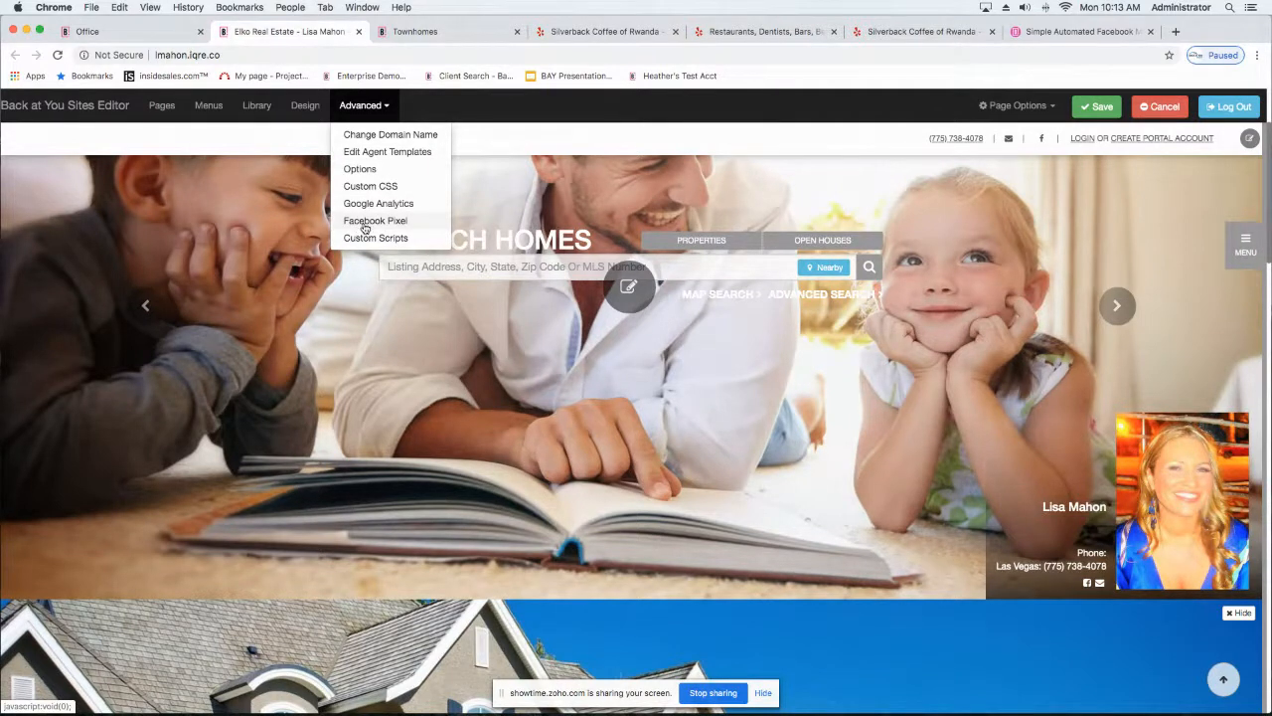
click(208, 107)
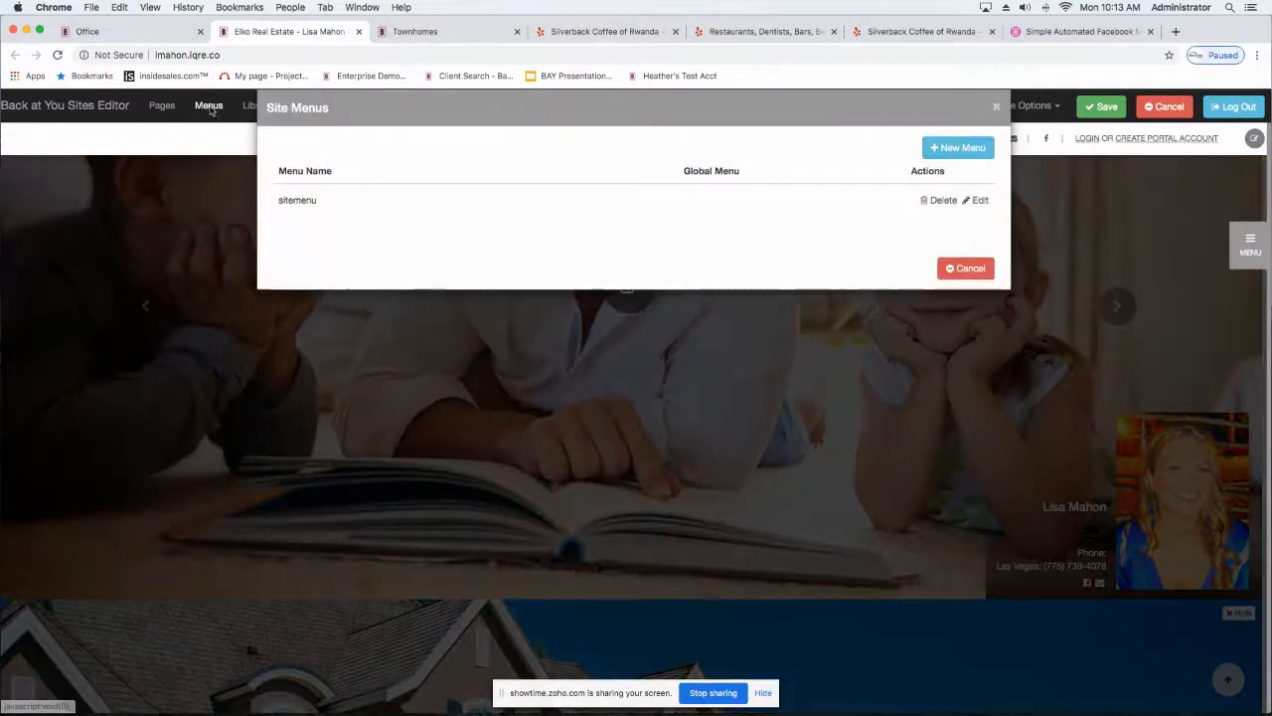
click(977, 201)
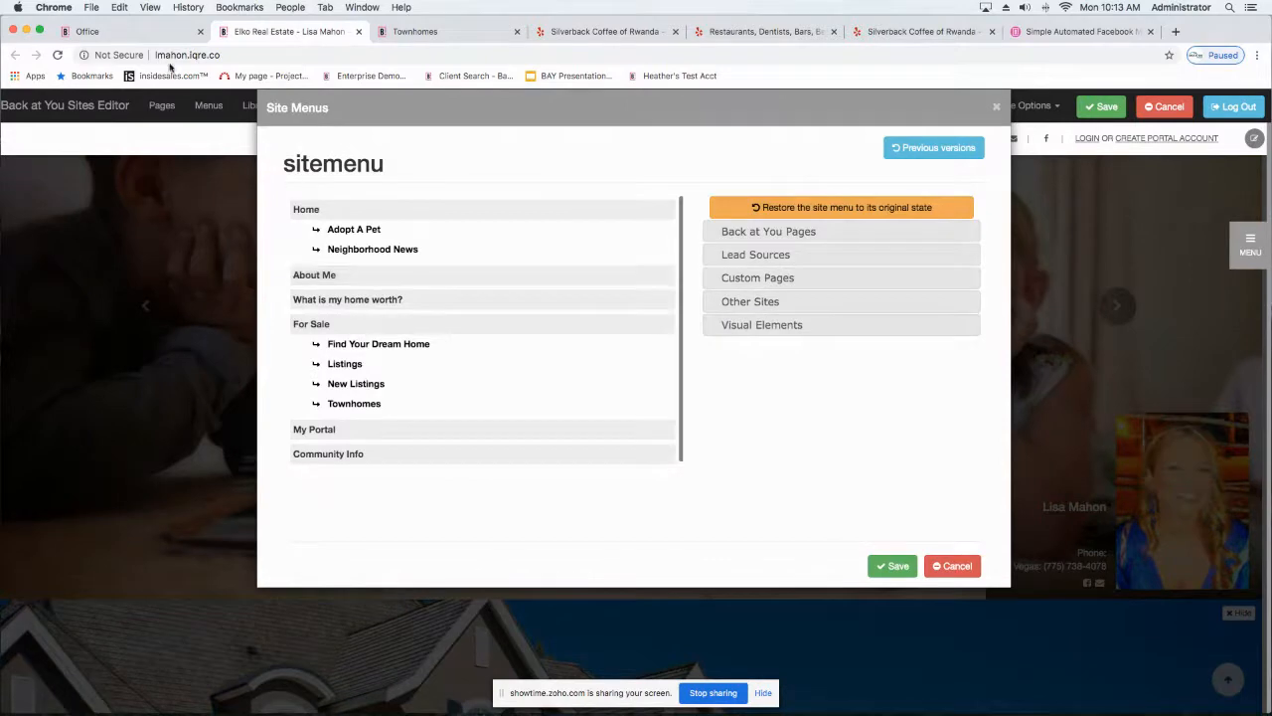
click(997, 107)
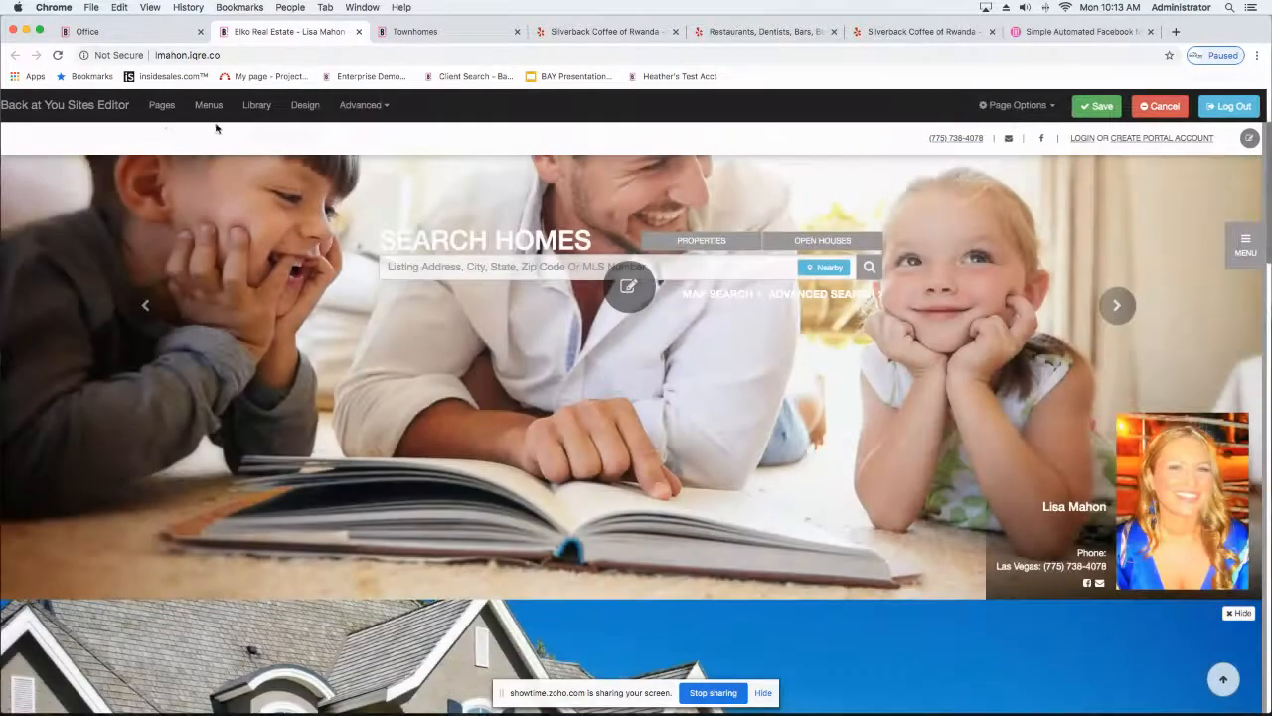
Step: Start a new page in the Page Manager using the standard page layout Template 1
click(162, 107)
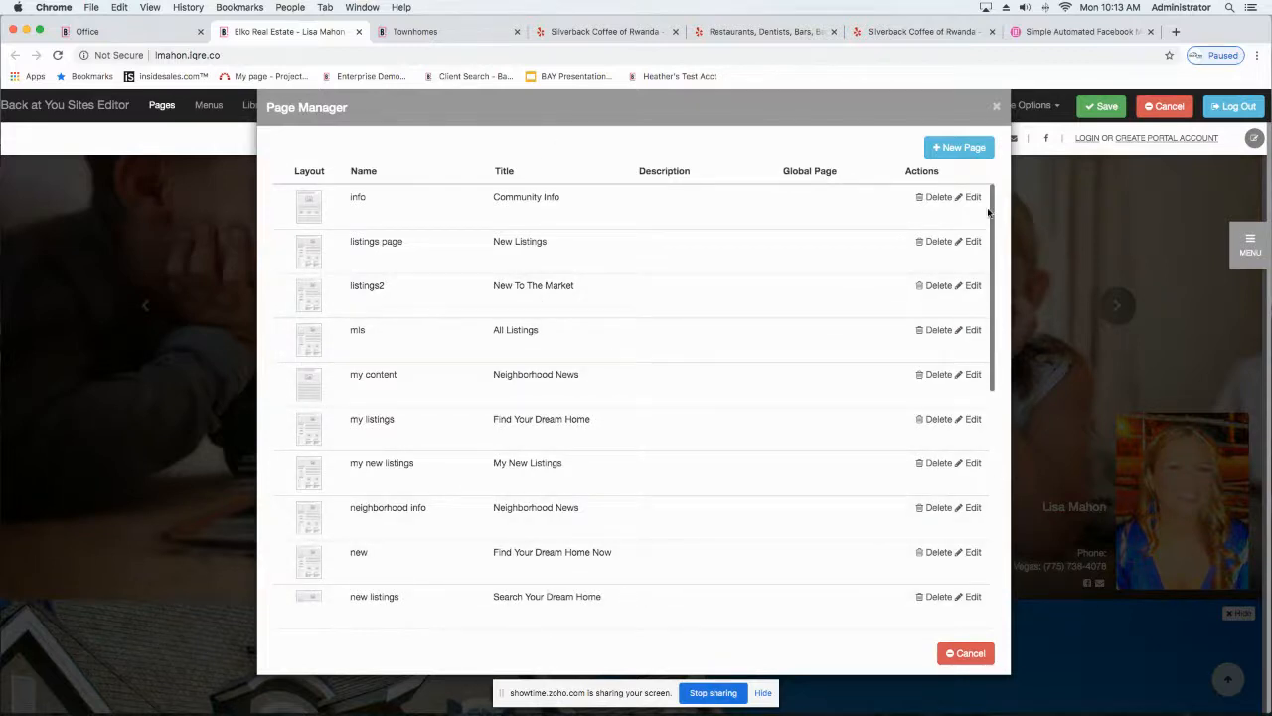
click(959, 149)
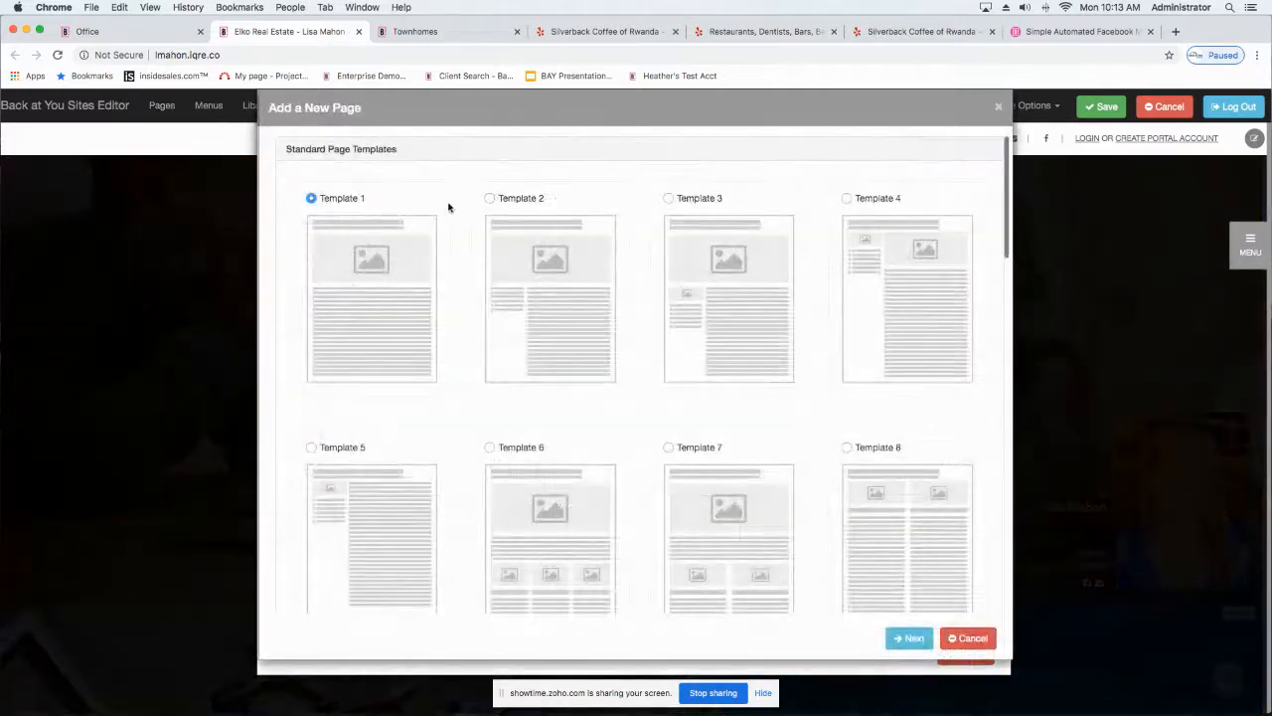
scroll(415, 175, down, 3)
scroll(415, 175, up, 3)
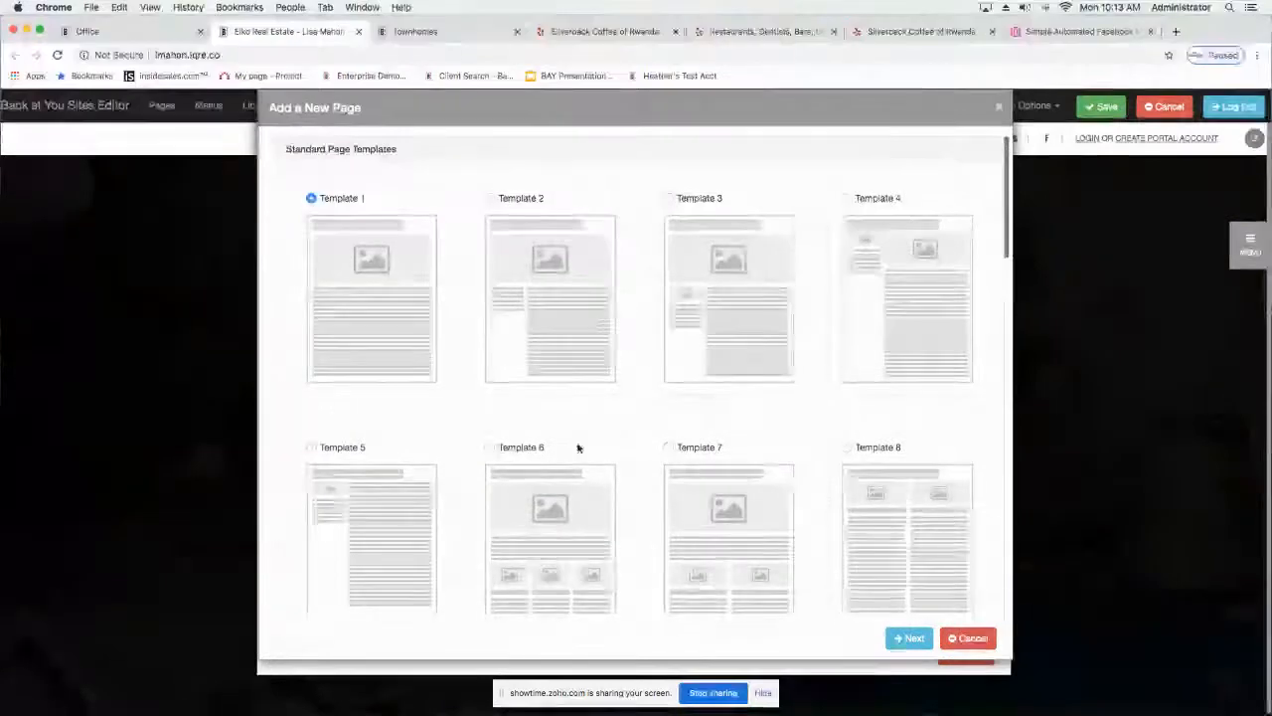
click(903, 639)
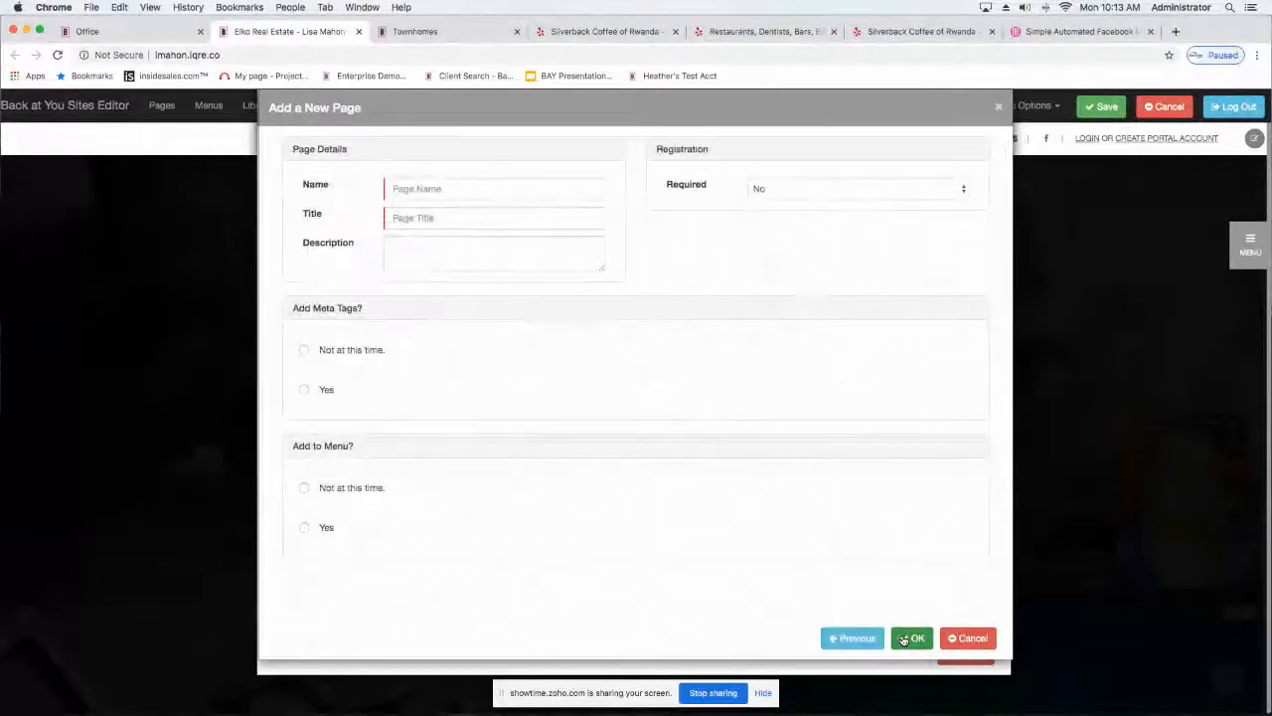
Step: Try to create the page with the name My Content and the title Neighborhood News
click(453, 188)
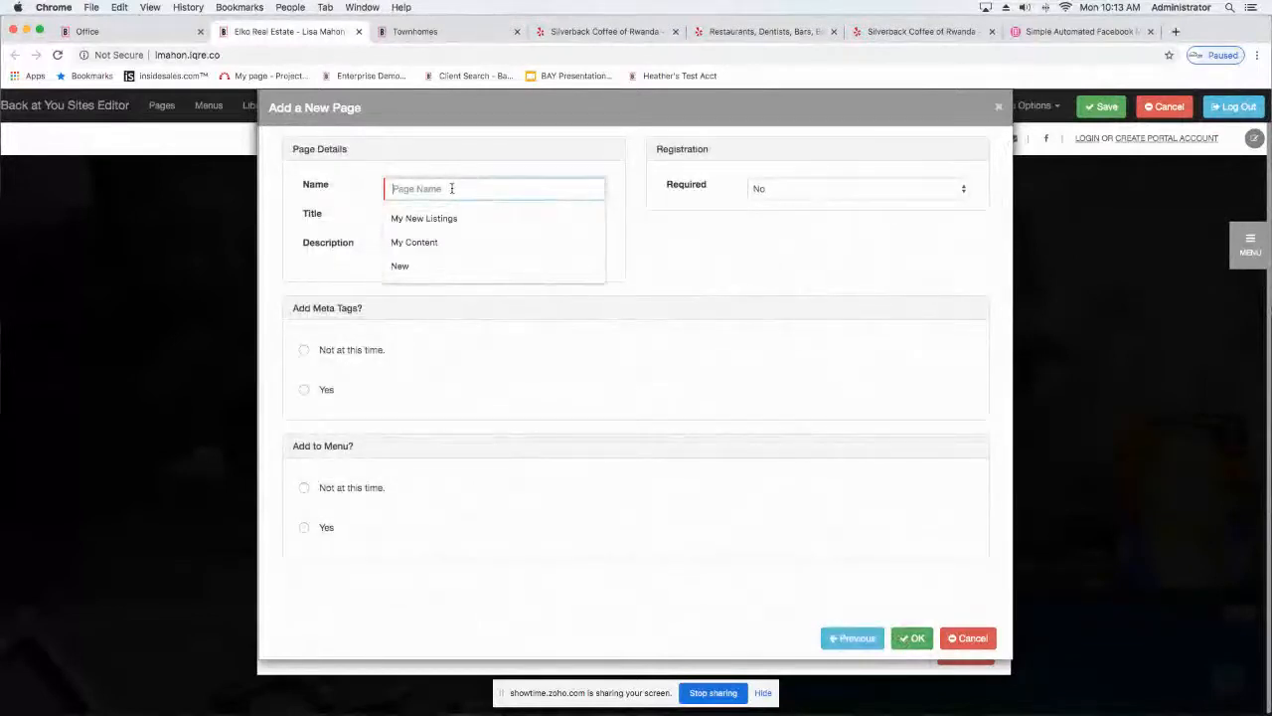
click(428, 242)
click(433, 220)
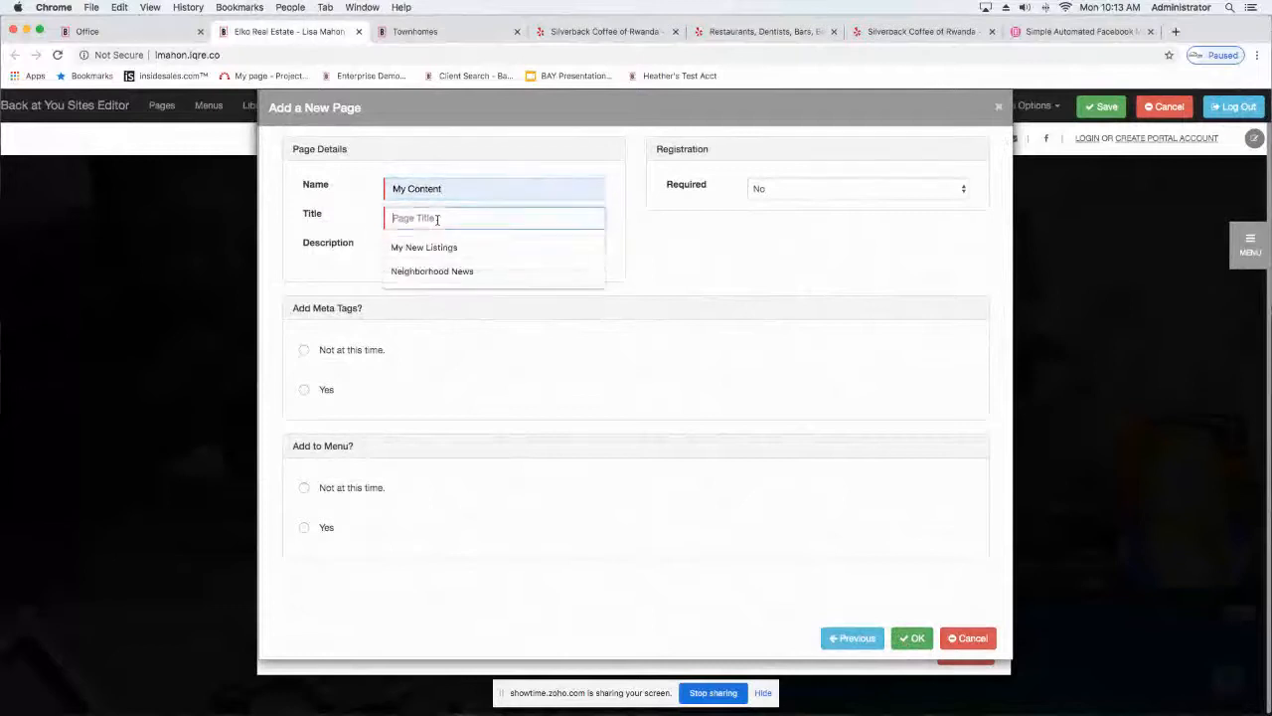
click(433, 271)
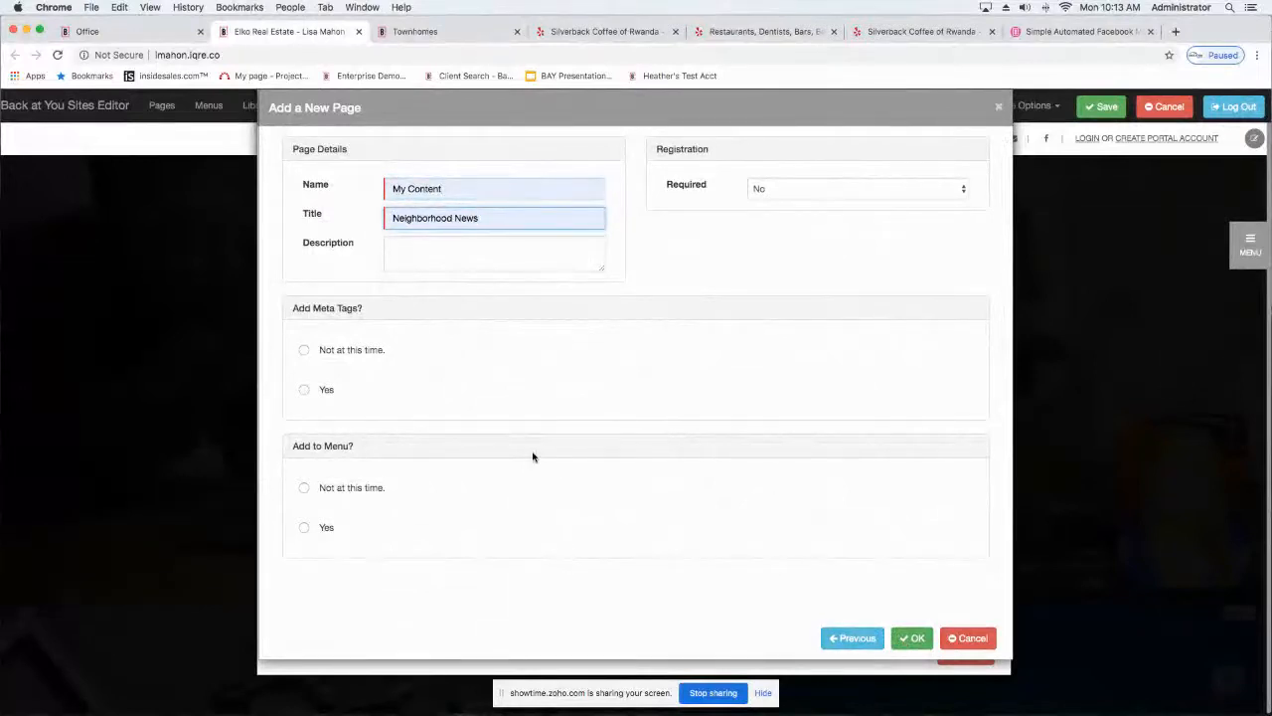
click(912, 641)
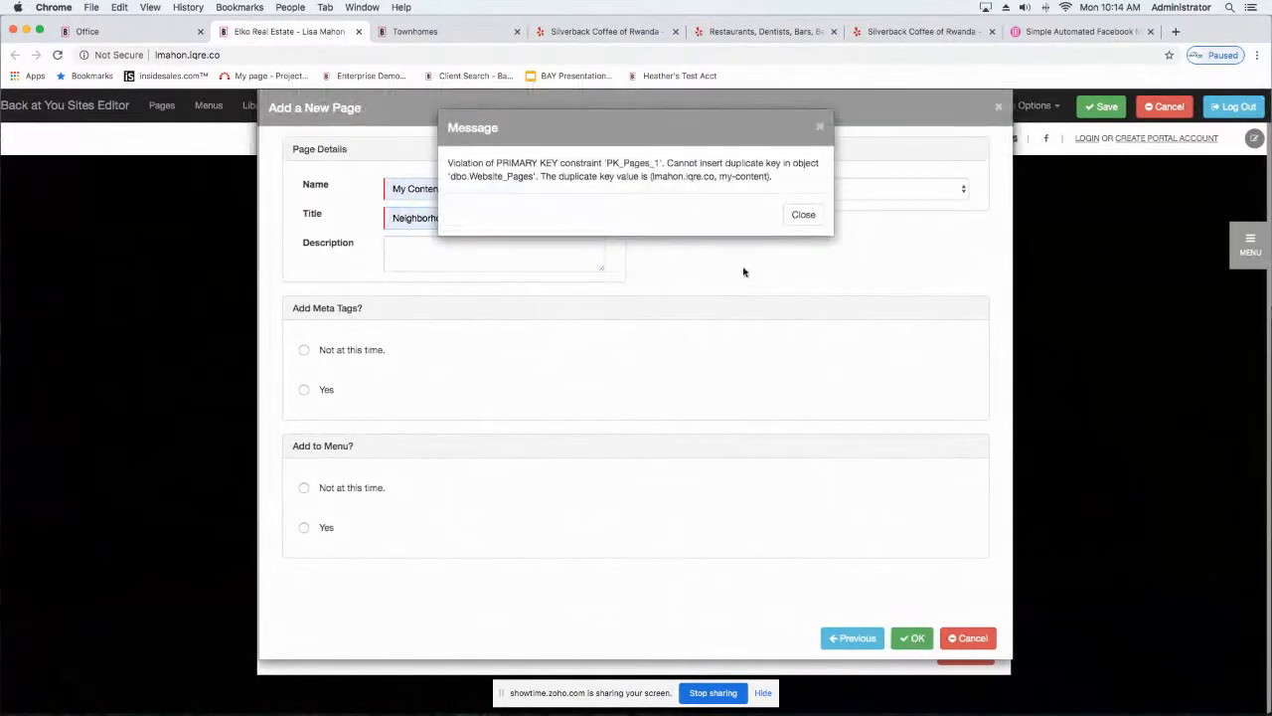
Step: Dismiss the message, change the new page's title to News, and try to create the page again
click(803, 214)
drag(501, 217, 303, 218)
text(N)
key(BackSpace)
text(News)
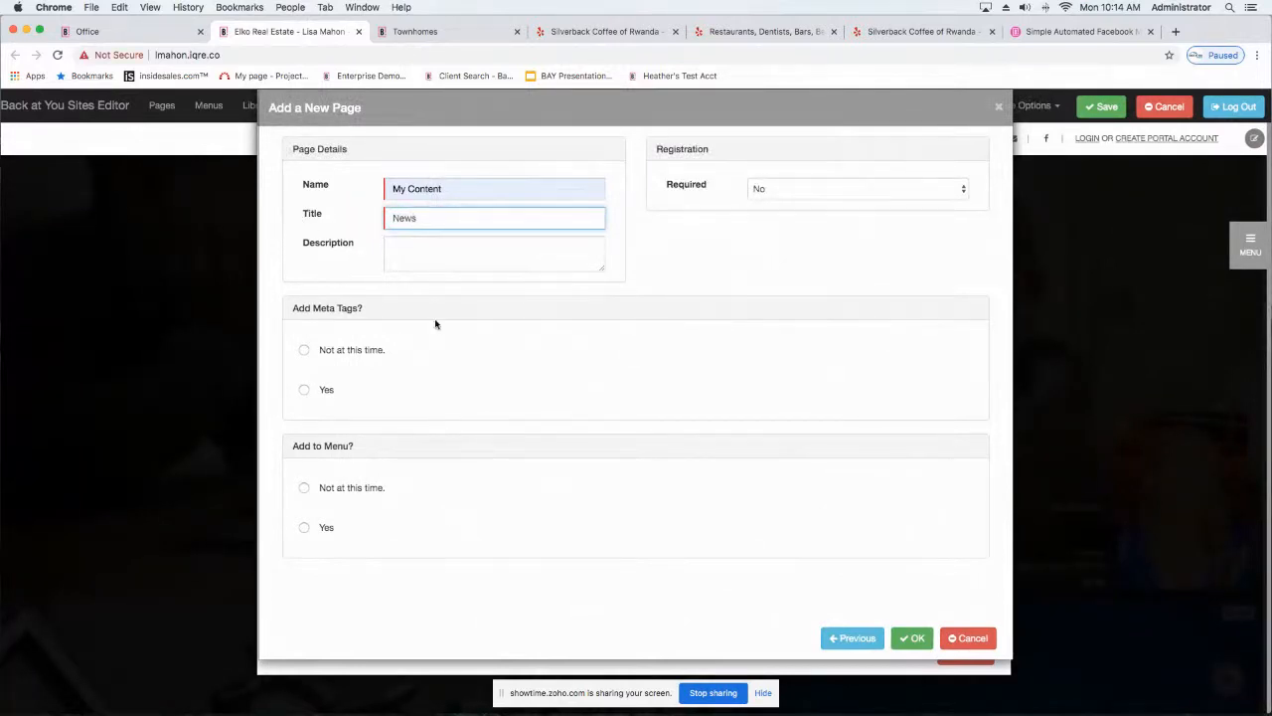
click(899, 638)
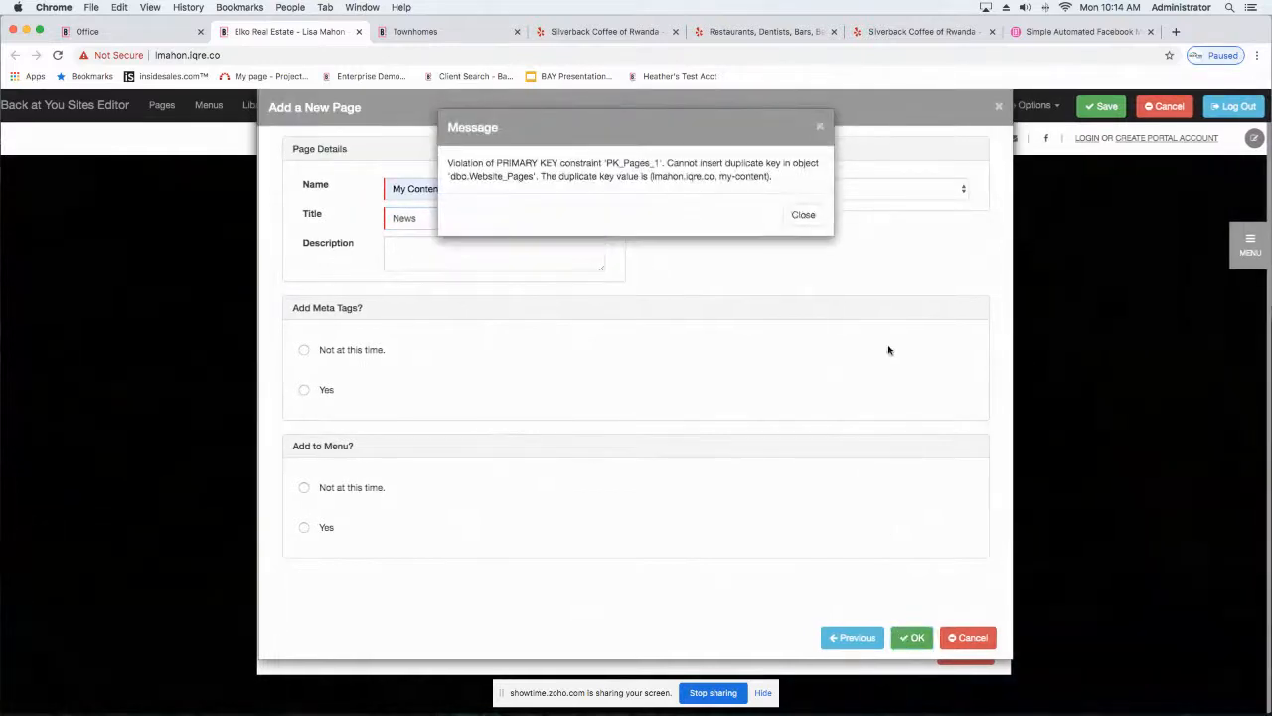
Step: Dismiss the message, change the new page's name to Content, and create the page
click(803, 206)
drag(457, 190, 379, 190)
text(Content)
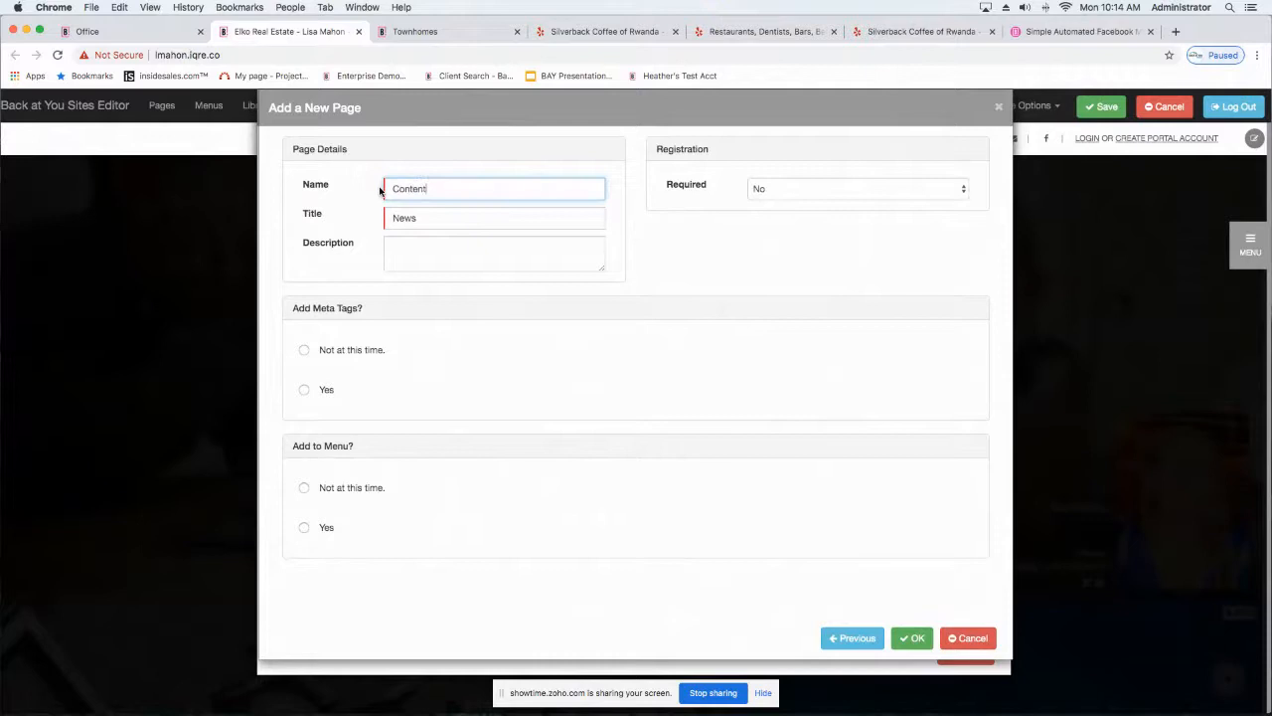
click(913, 638)
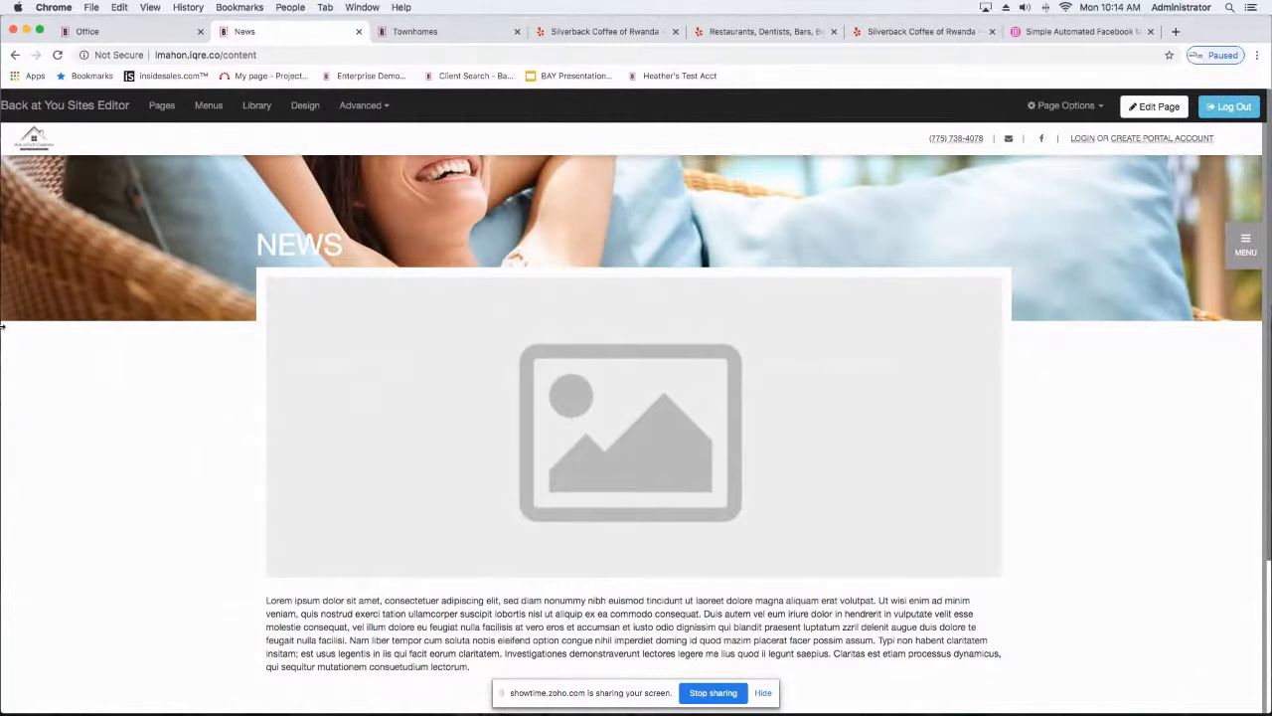
Step: Open the What is my home worth? page from the site menu and choose a suggested property address for the report
click(1250, 248)
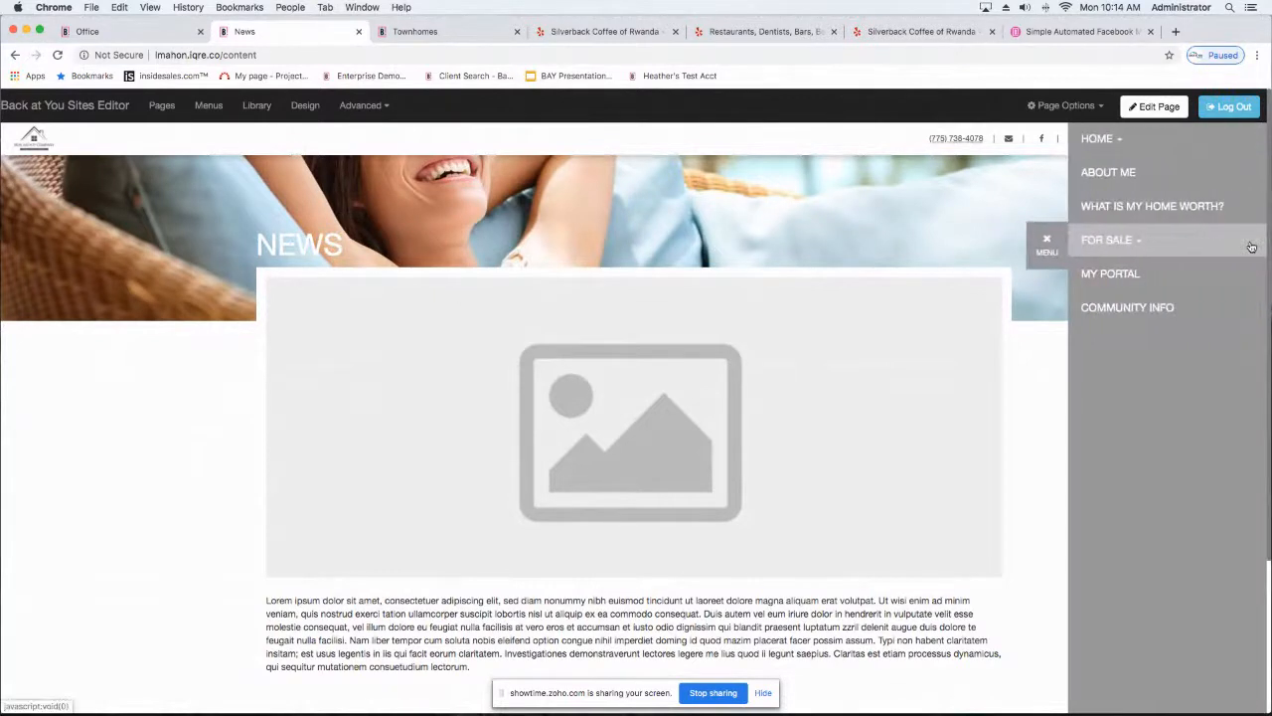
click(1104, 208)
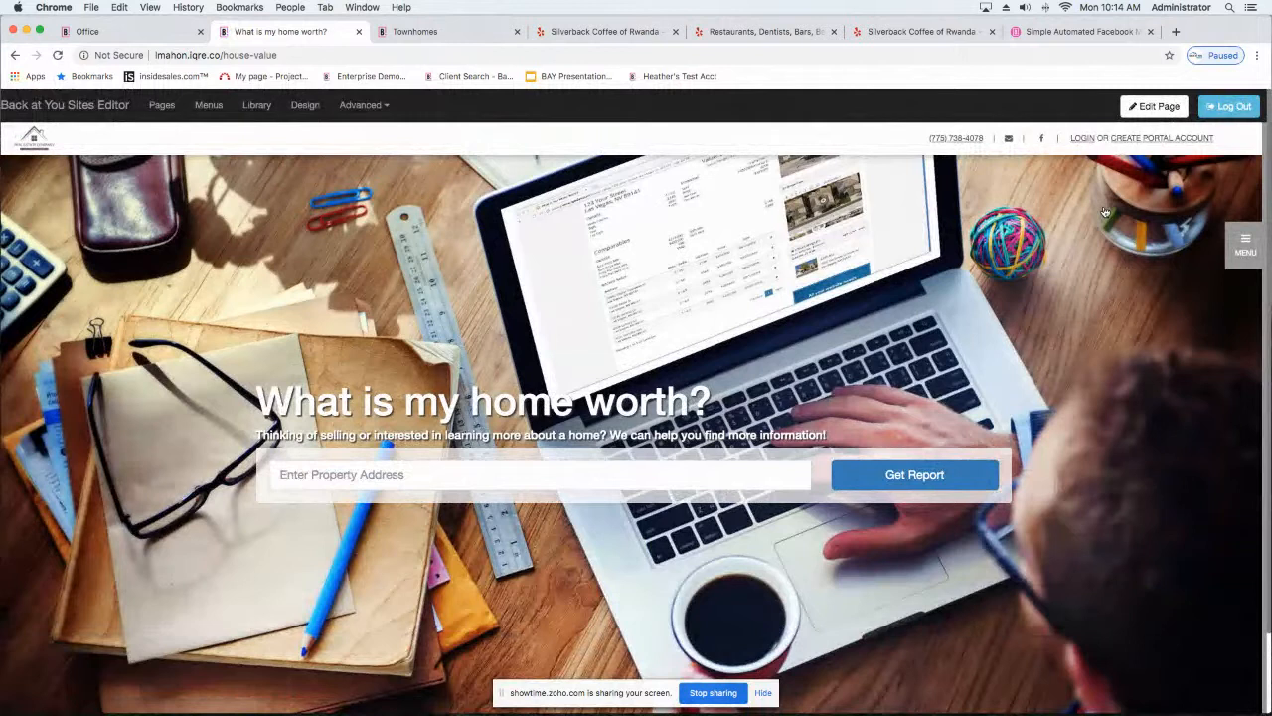
click(566, 477)
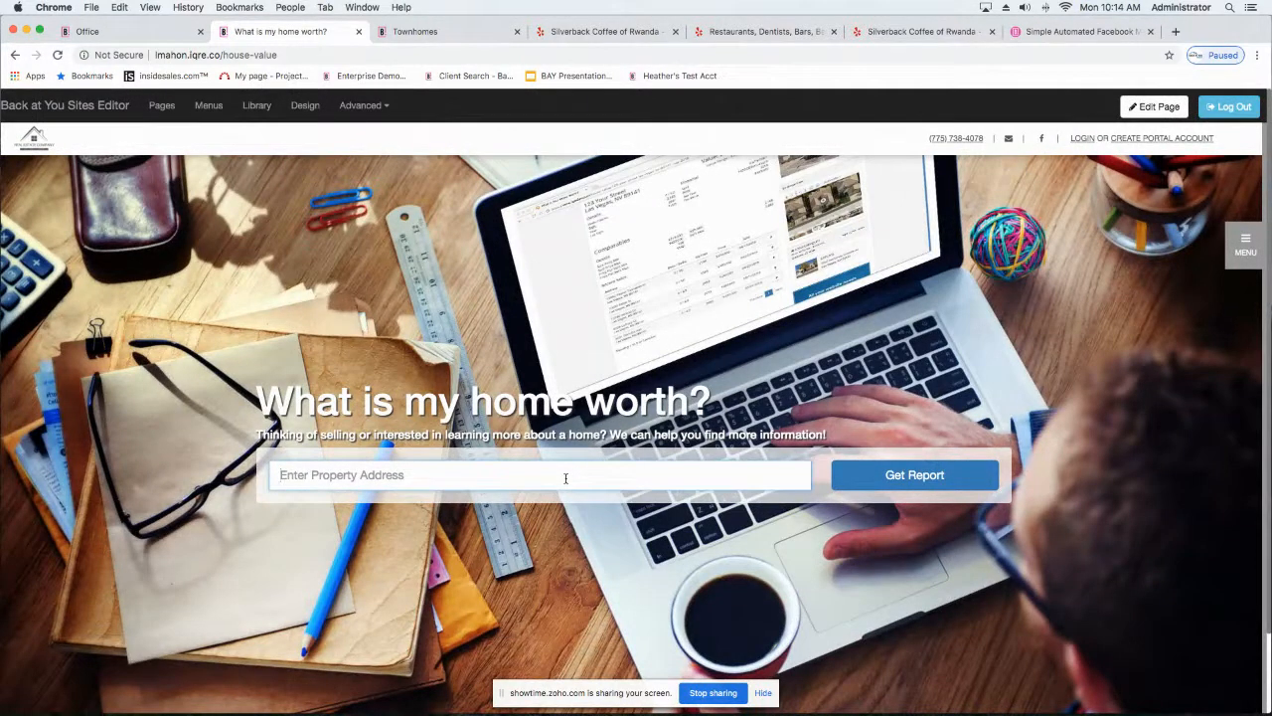
text(5753)
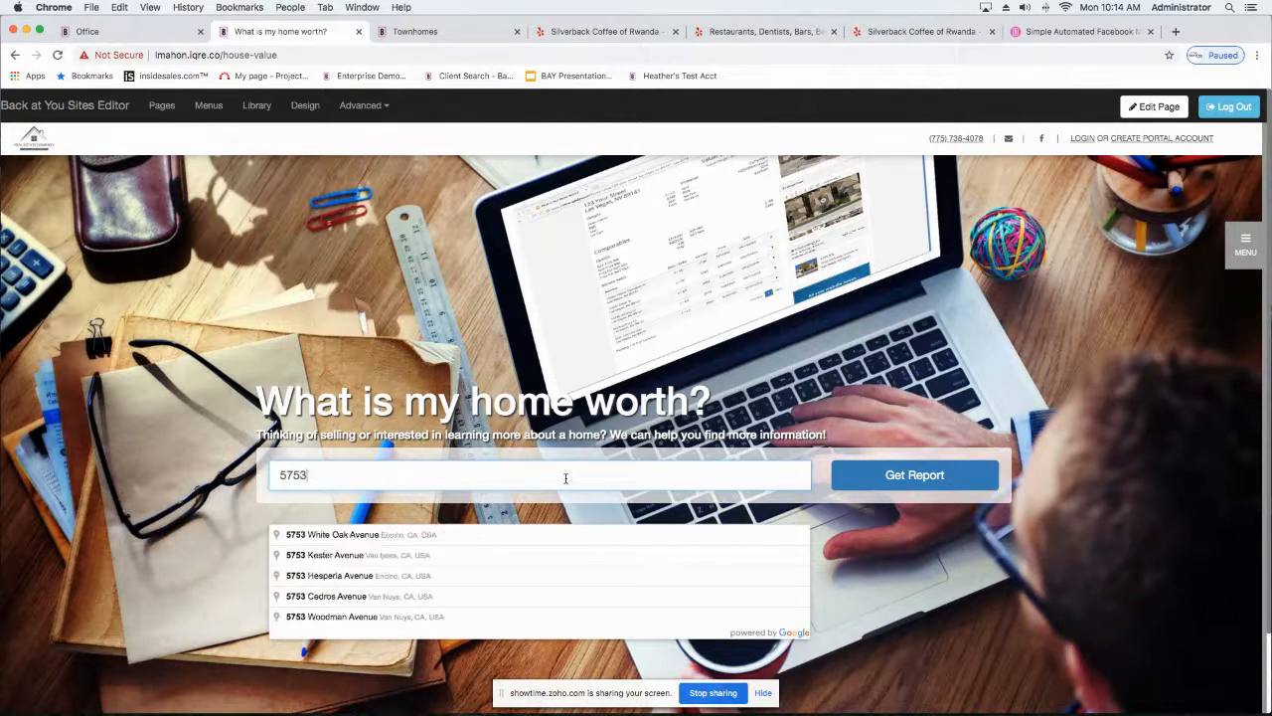
click(415, 533)
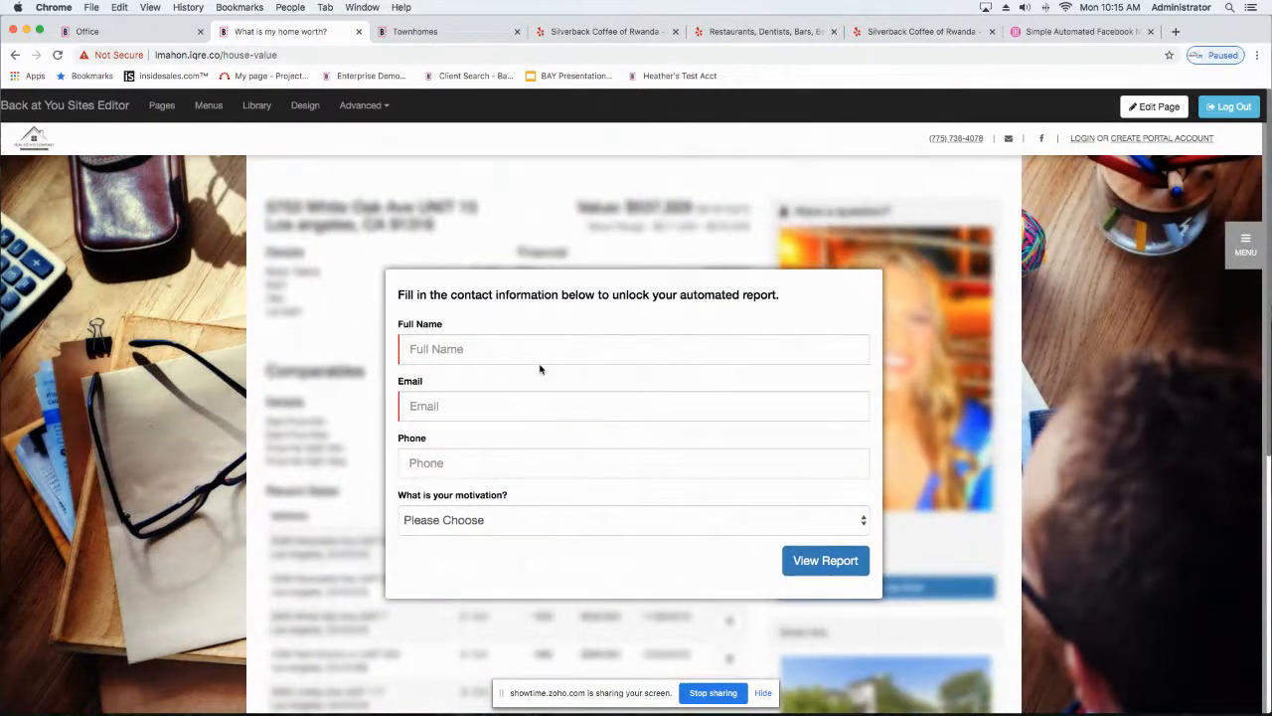
Step: Fill in the contact form's full name, email and phone with the saved entries
click(539, 353)
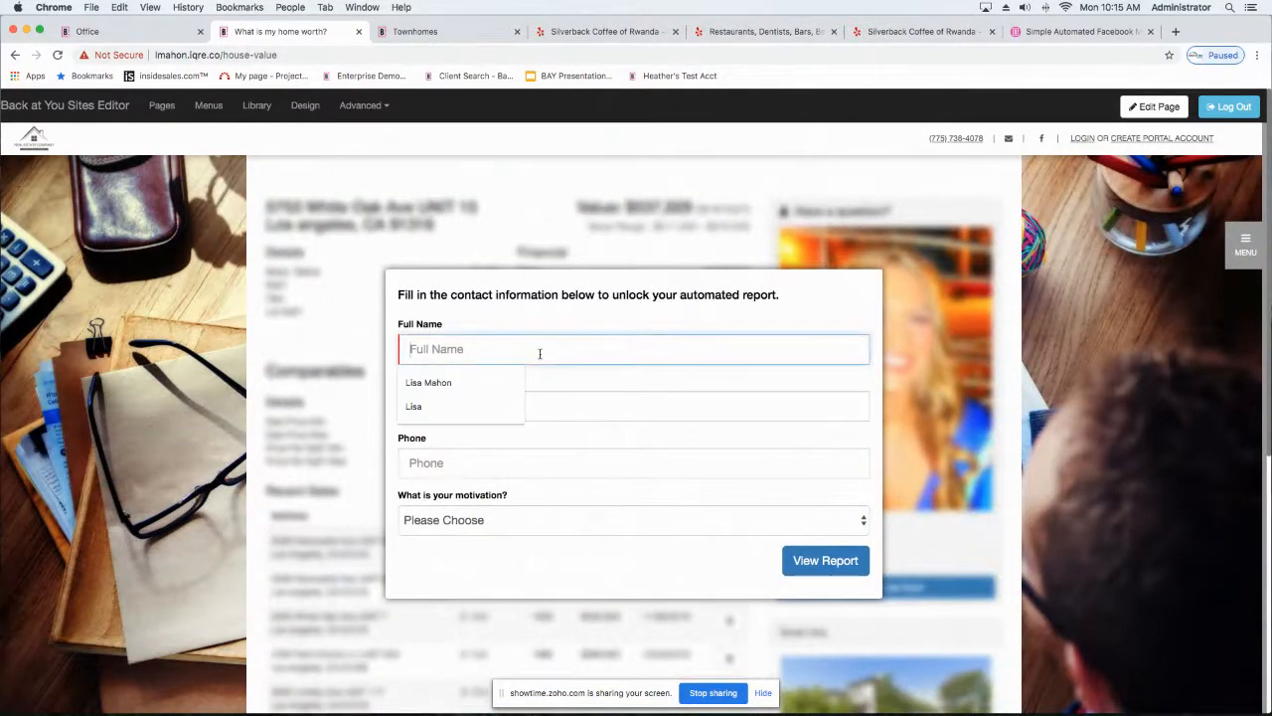
click(415, 406)
click(418, 405)
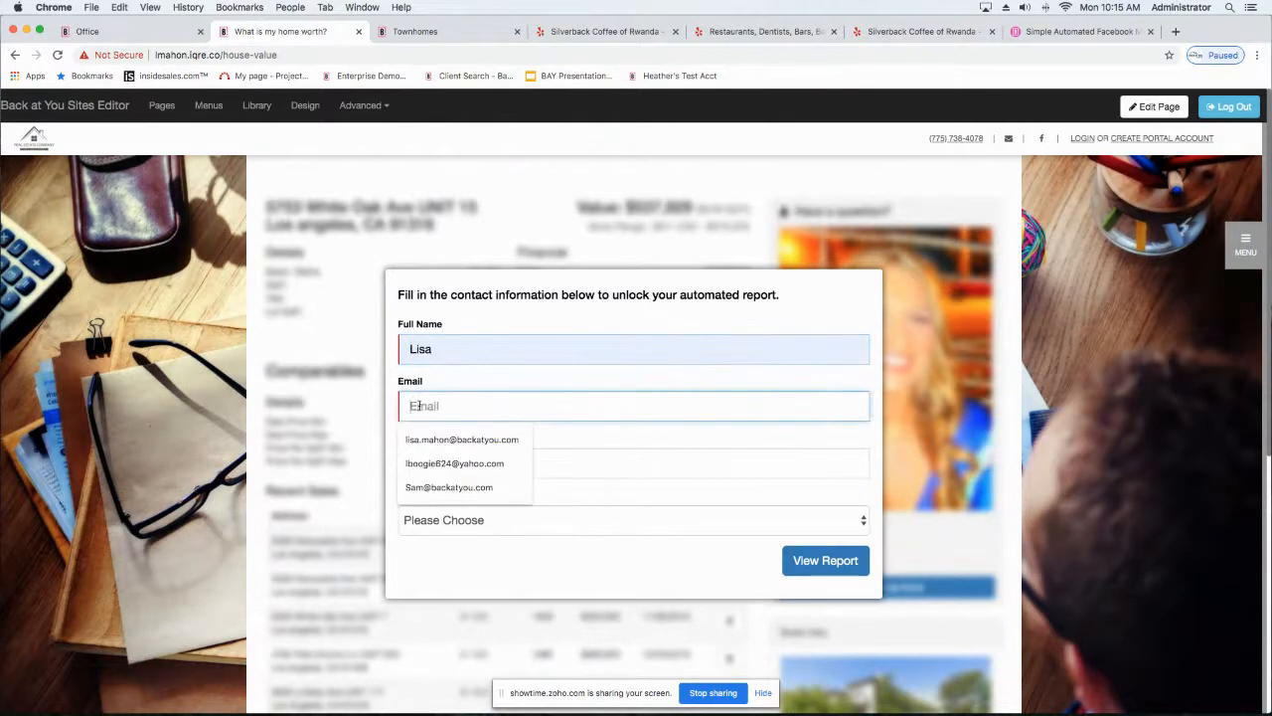
click(460, 439)
click(471, 465)
click(449, 496)
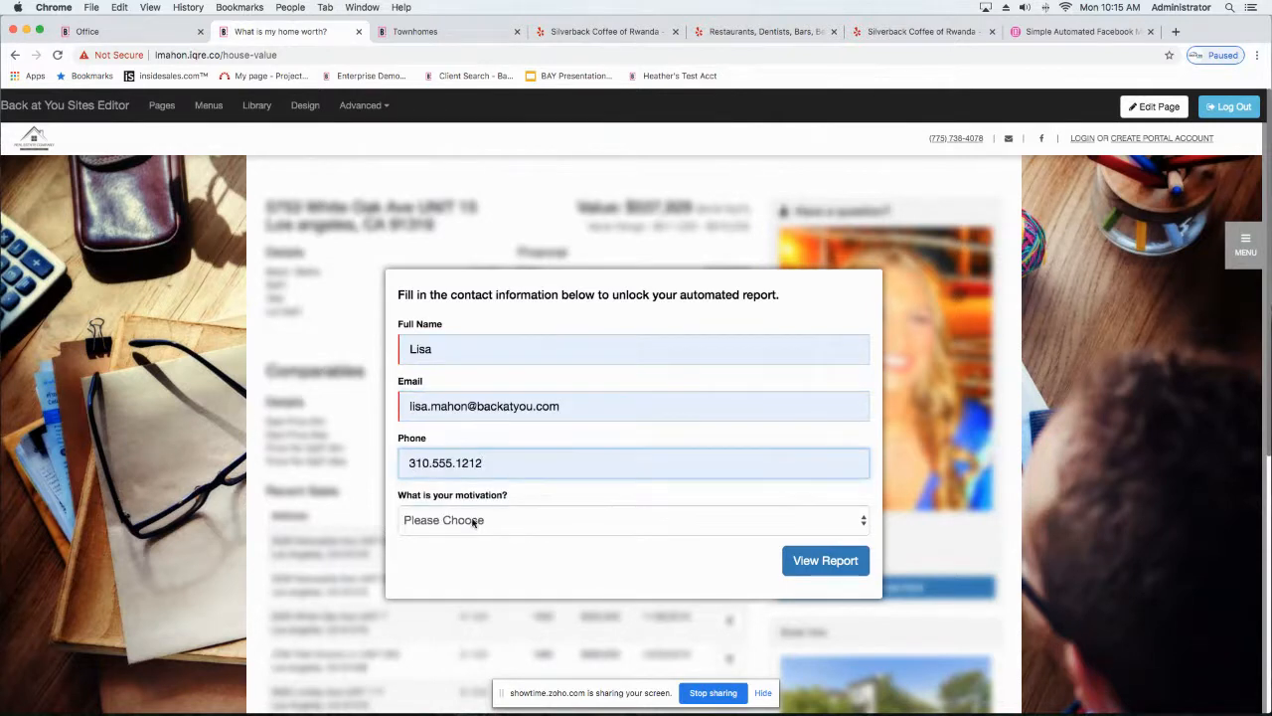
Step: Set the motivation to I'm Considering Selling and submit the form to unlock the automated report
click(473, 523)
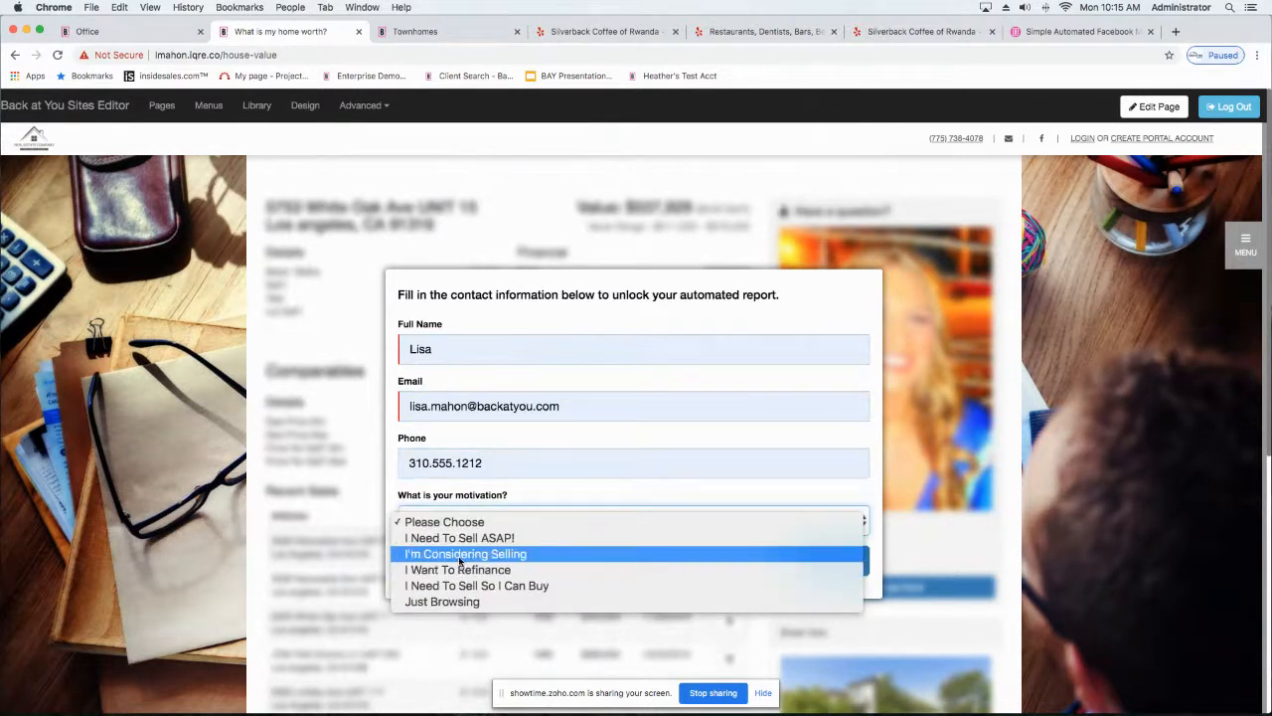
click(460, 562)
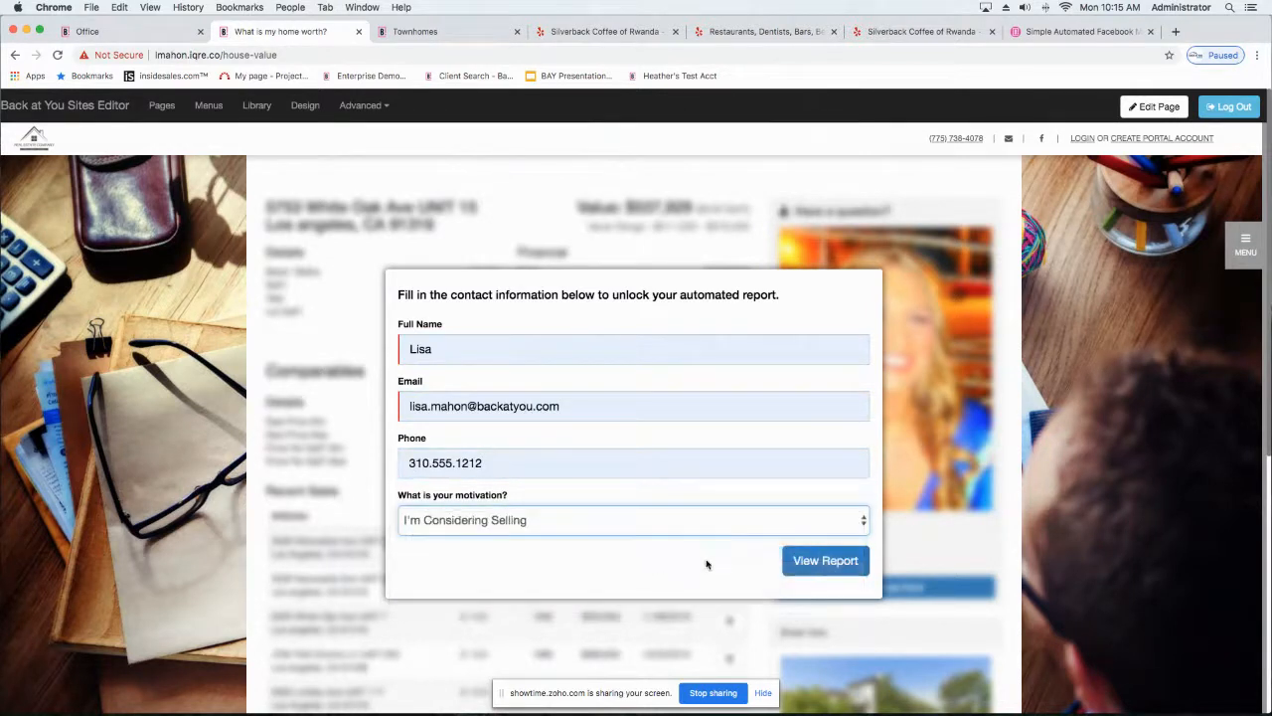
click(806, 563)
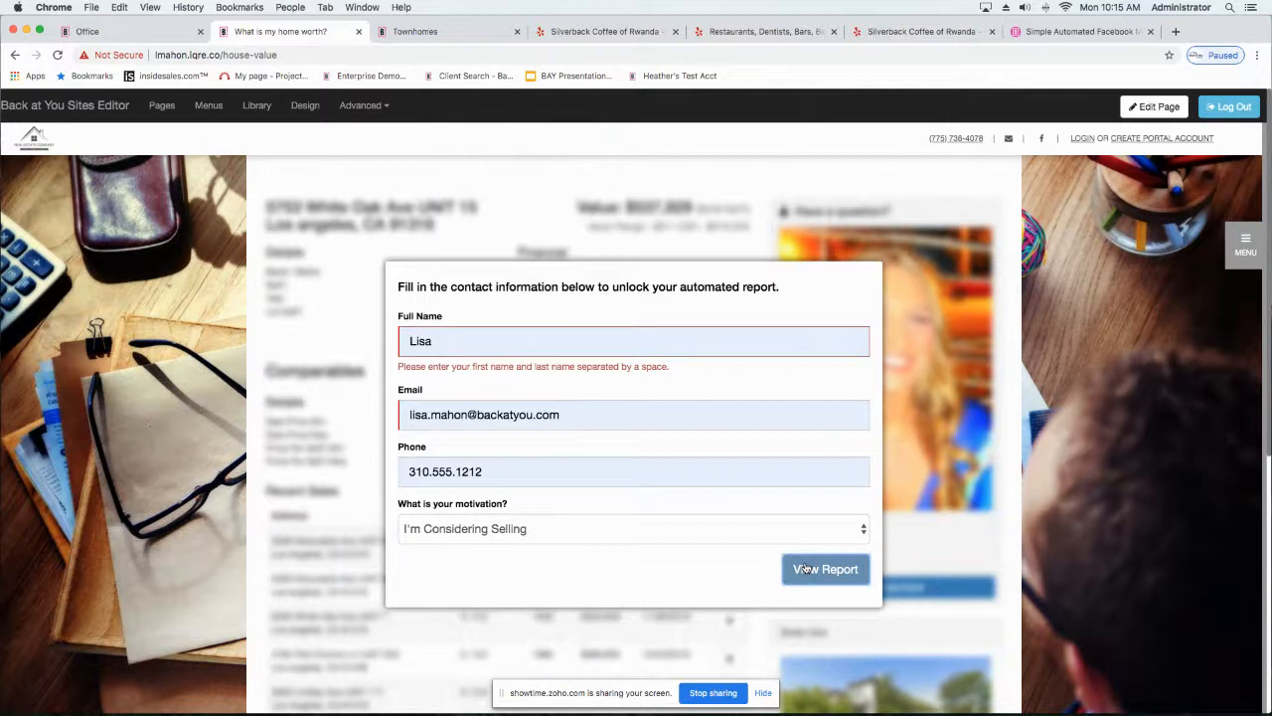
click(813, 567)
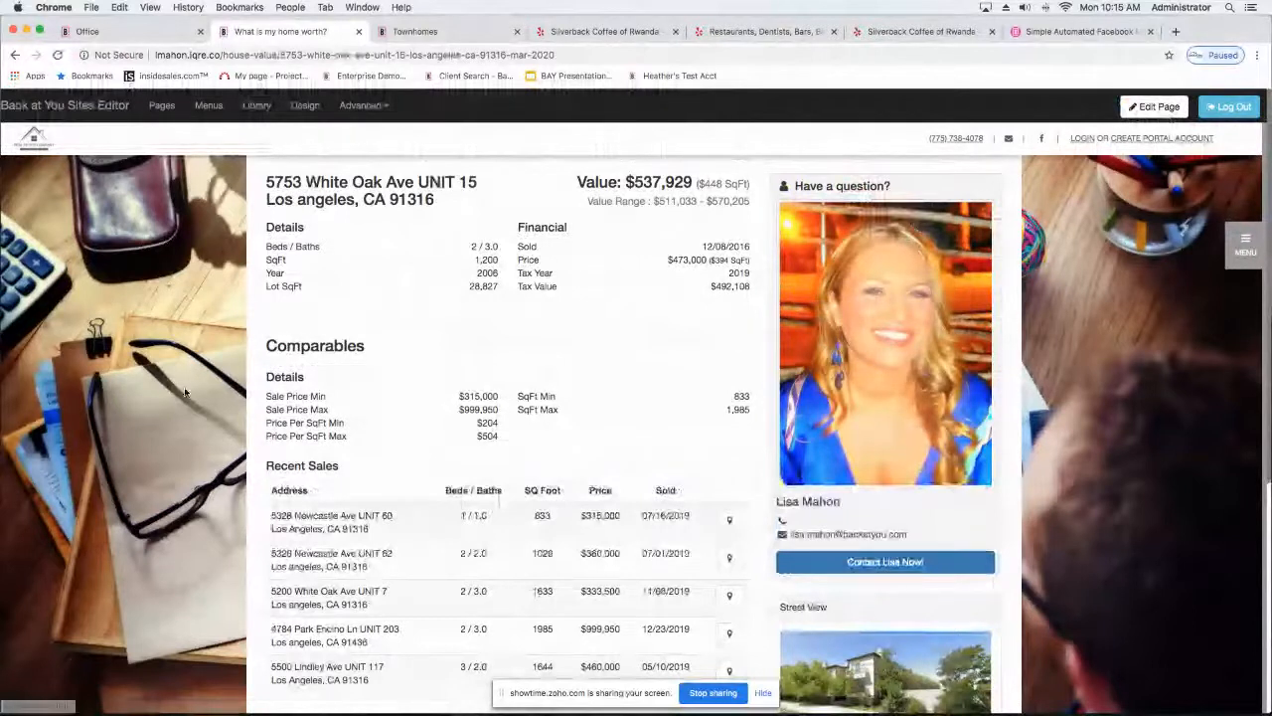
Step: Look through the home value report, including the comparables, recent sales, nearby active listings and map
scroll(184, 393, down, 3)
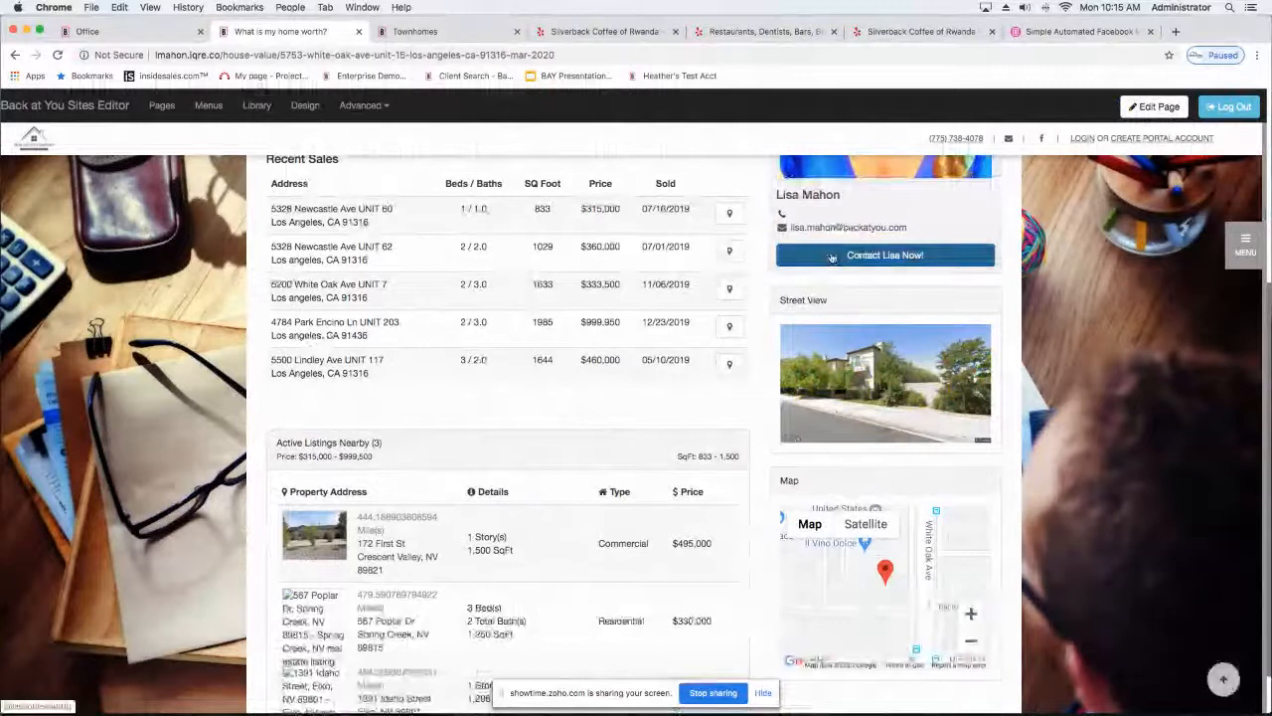
scroll(582, 356, down, 1)
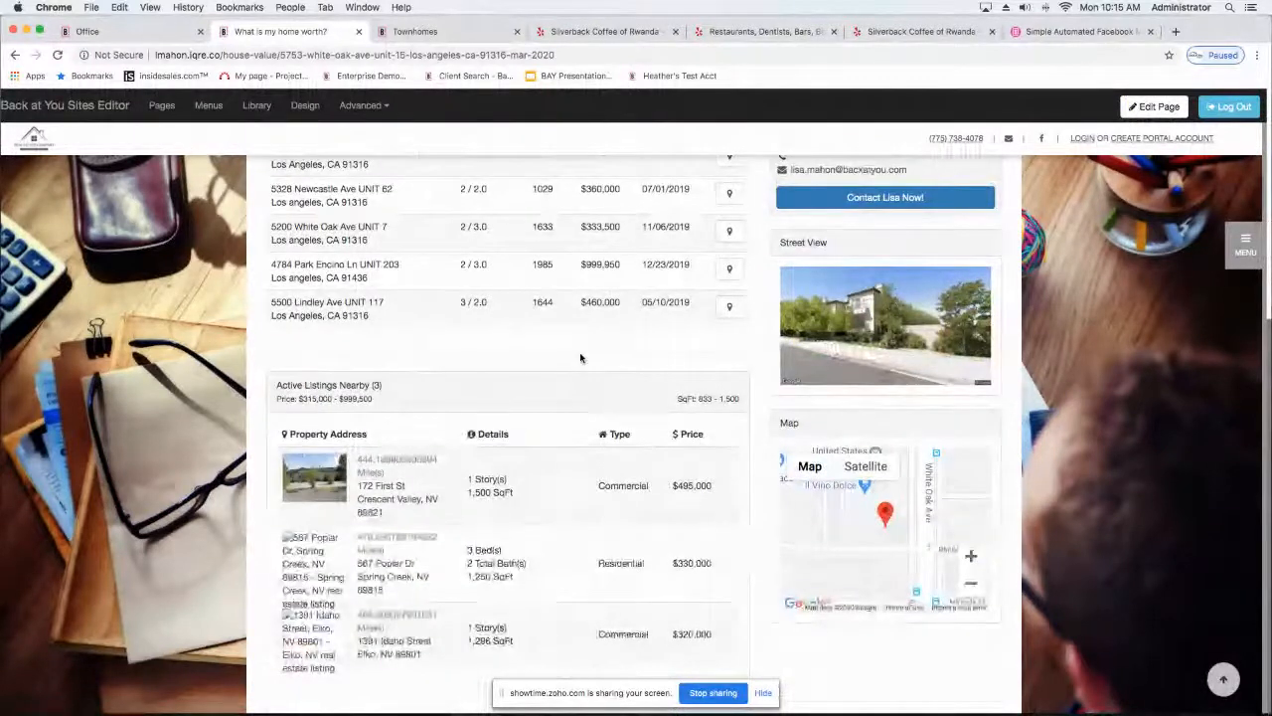
scroll(581, 358, up, 2)
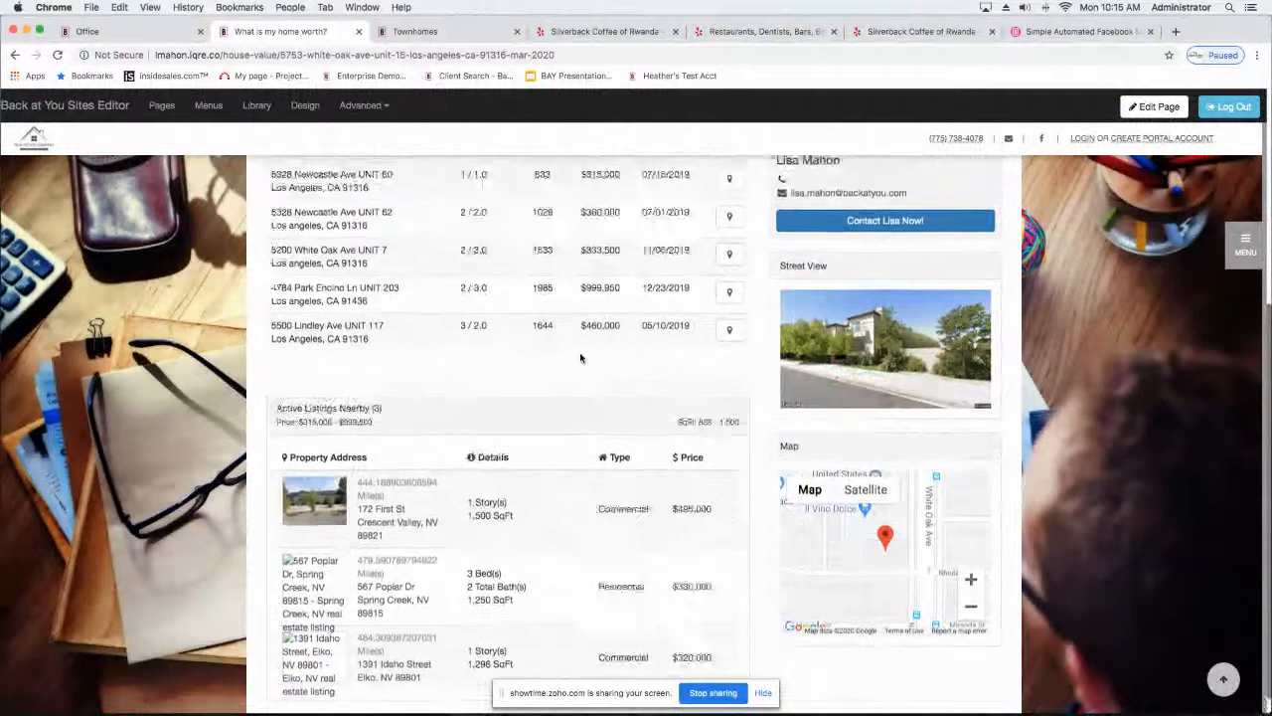
scroll(581, 353, up, 4)
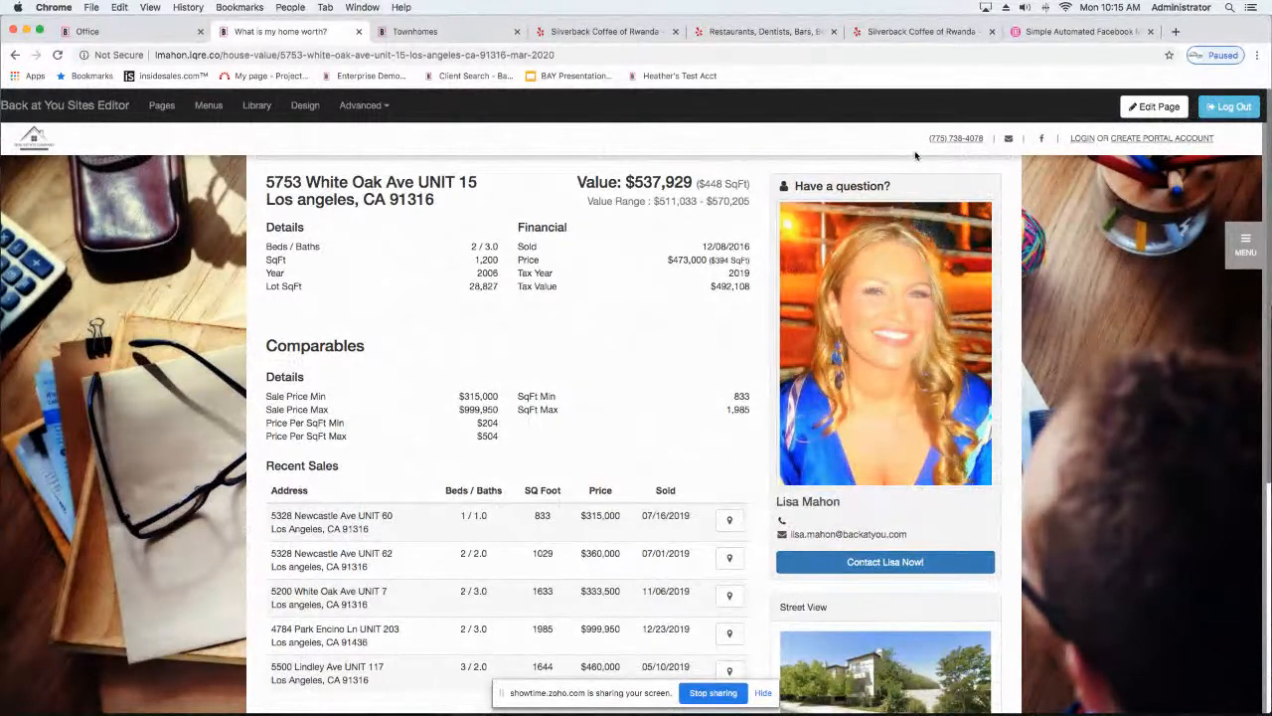
scroll(964, 281, up, 1)
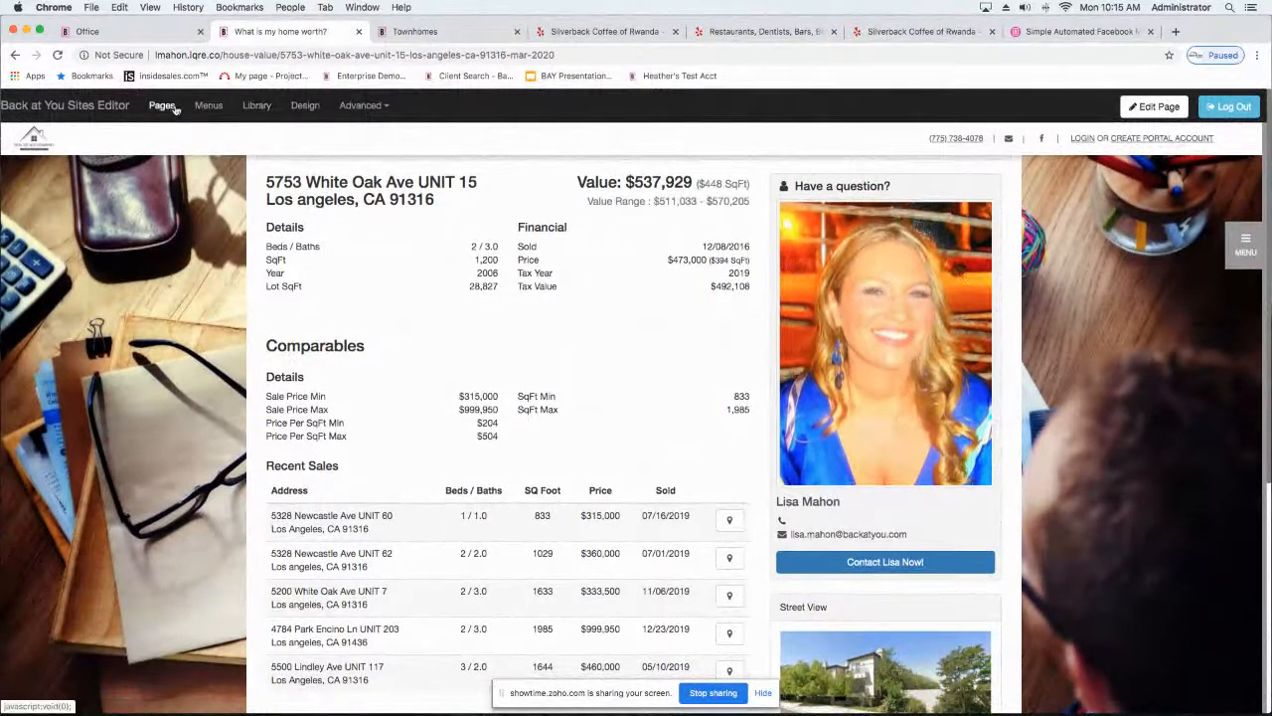
Step: Return to the homepage, reopen the What is my home worth? page, and highlight its URL
click(99, 114)
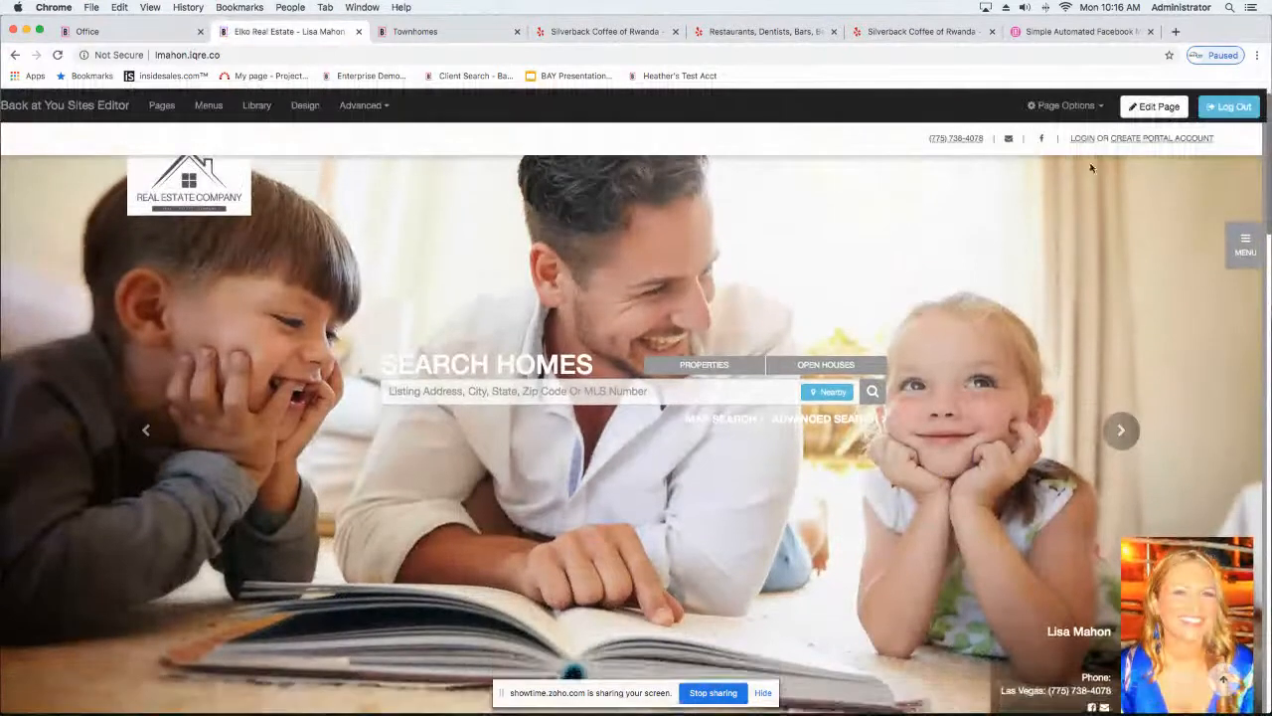
click(1238, 244)
click(1140, 205)
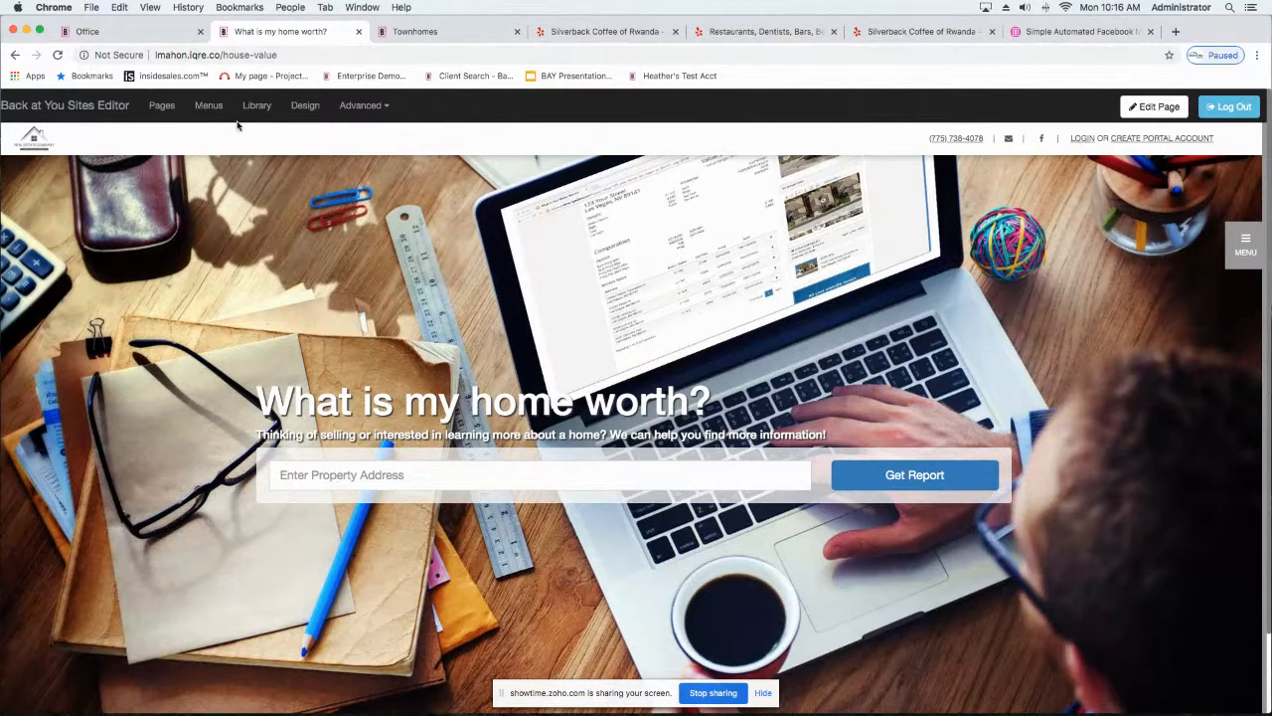
click(299, 53)
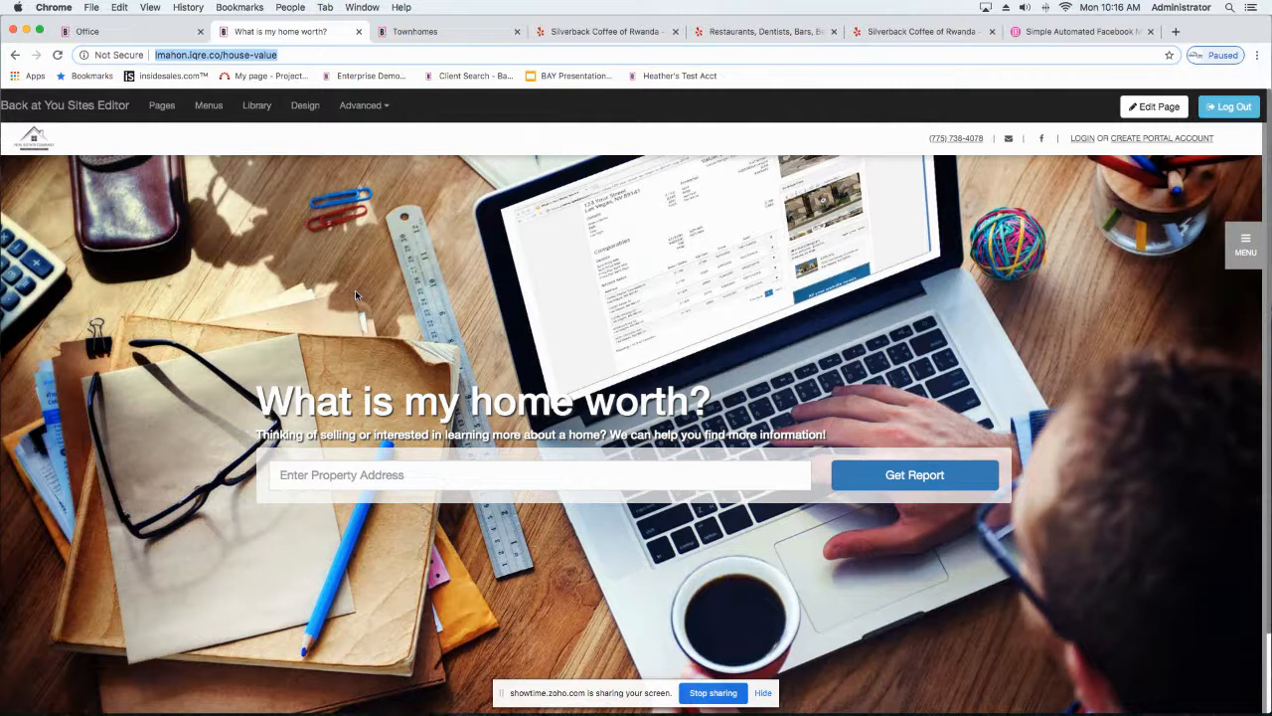
scroll(355, 294, down, 1)
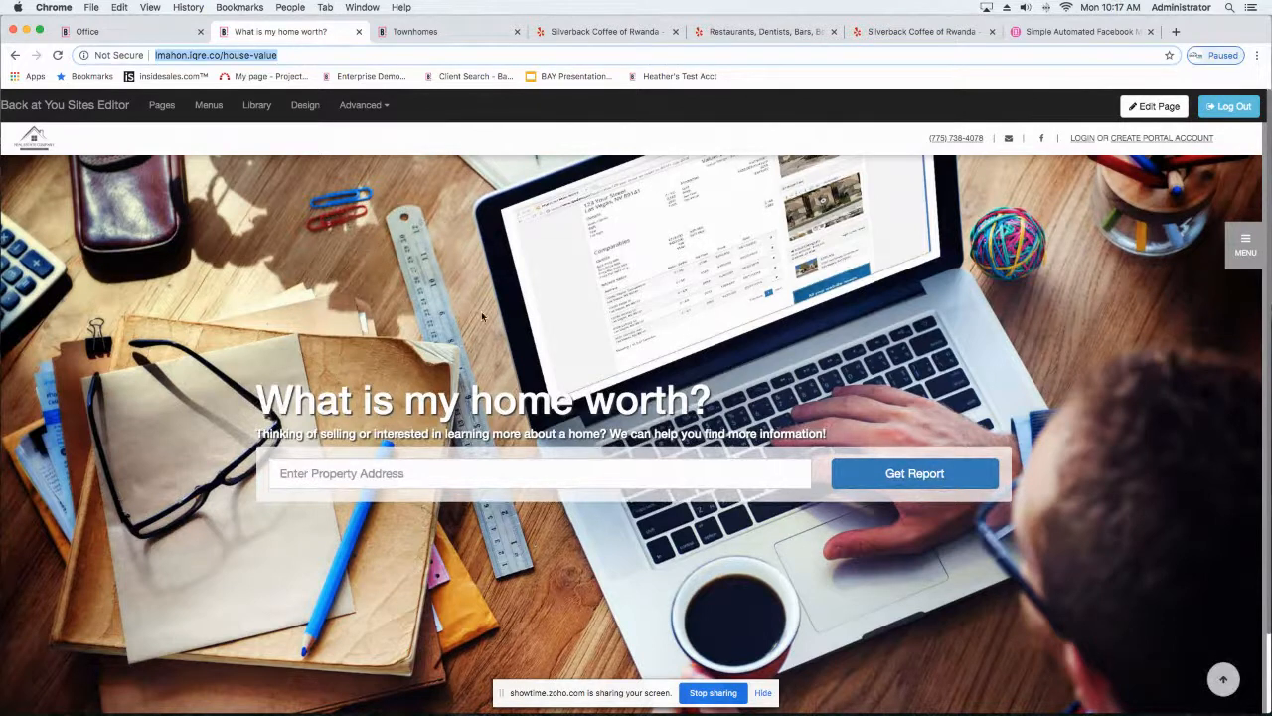
Step: Go back to the homepage, open the portal through its Create Portal Account link, and log out of My Portal
click(16, 108)
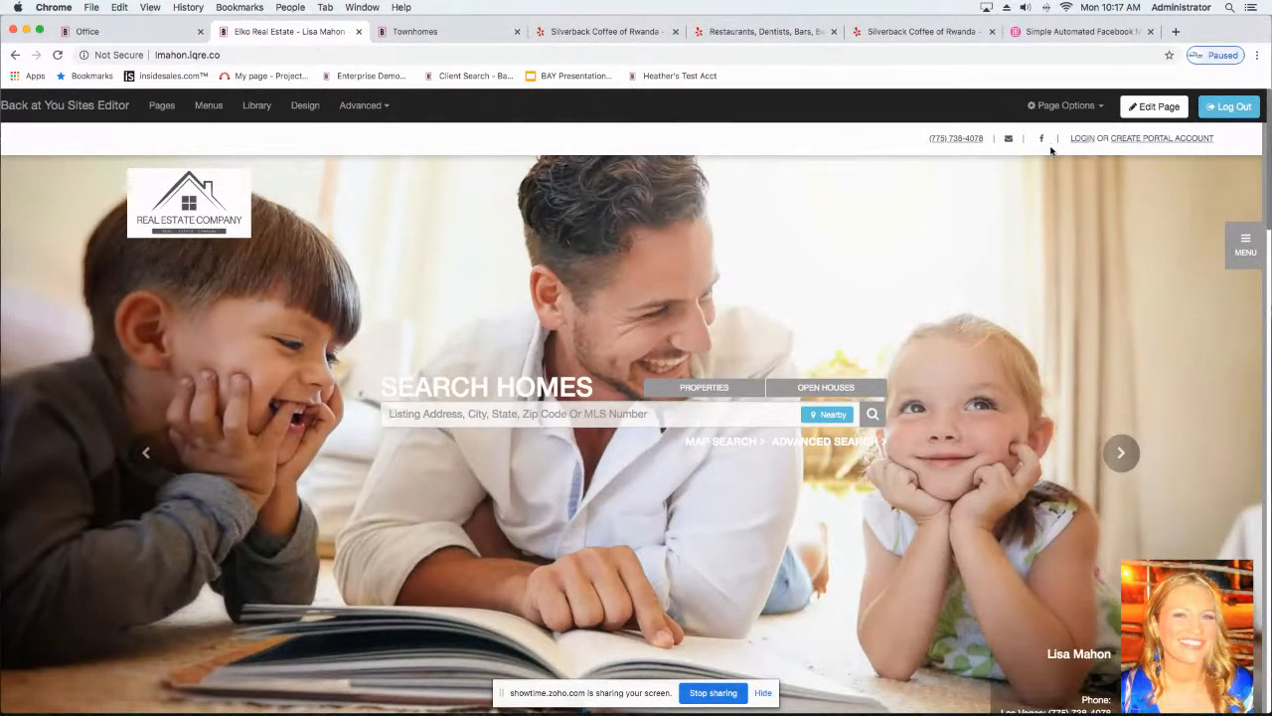
click(1136, 145)
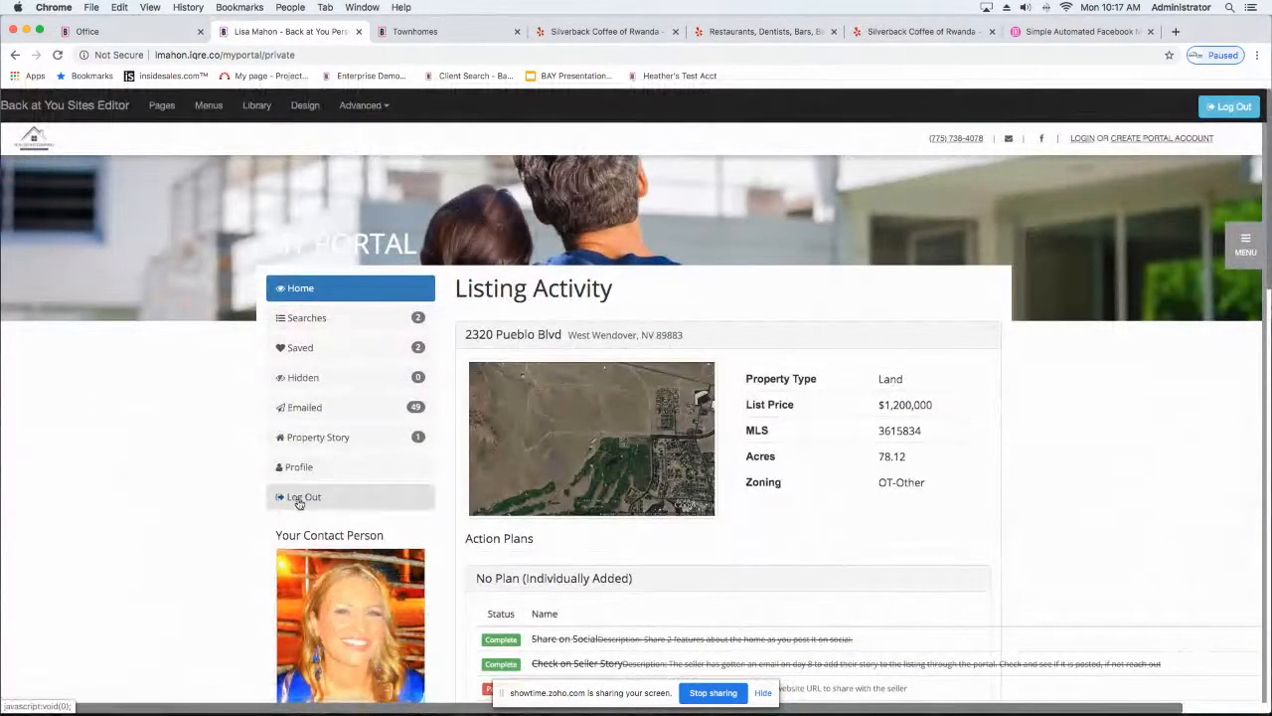
click(299, 500)
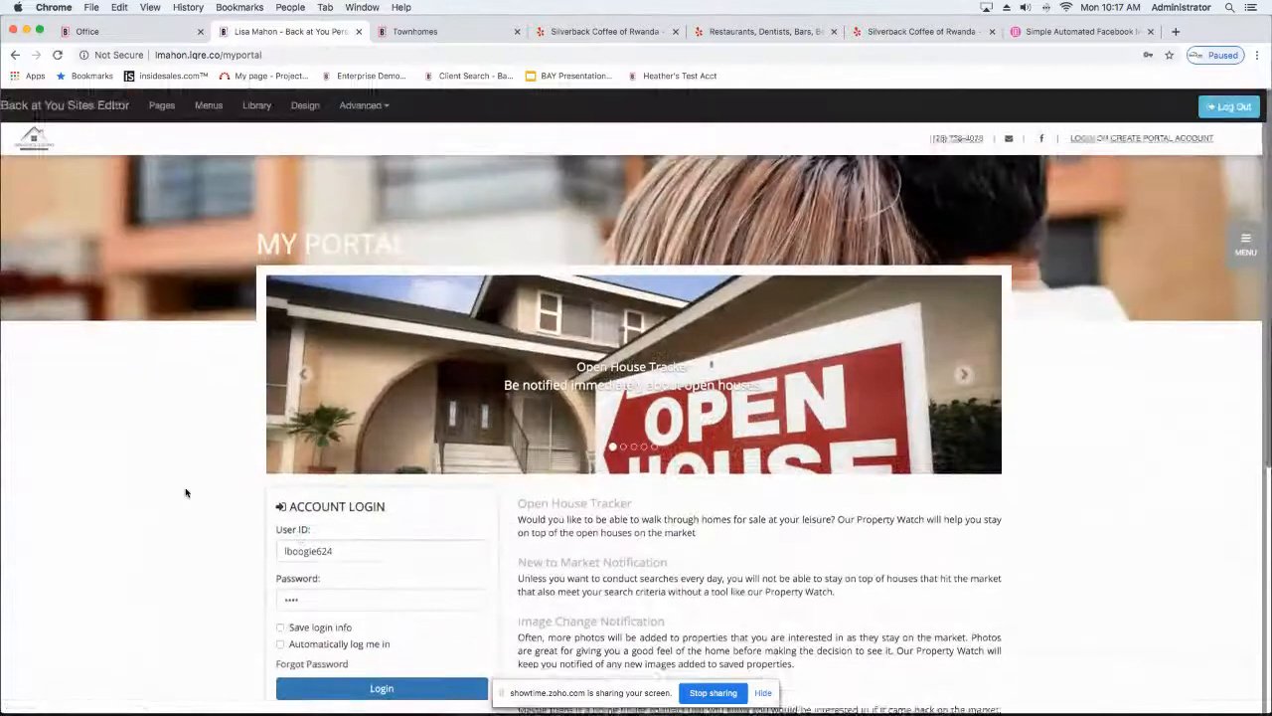
Step: Look over the My Portal page's account login, notification descriptions and account creation option
scroll(186, 493, down, 1)
scroll(186, 493, up, 1)
scroll(186, 493, down, 1)
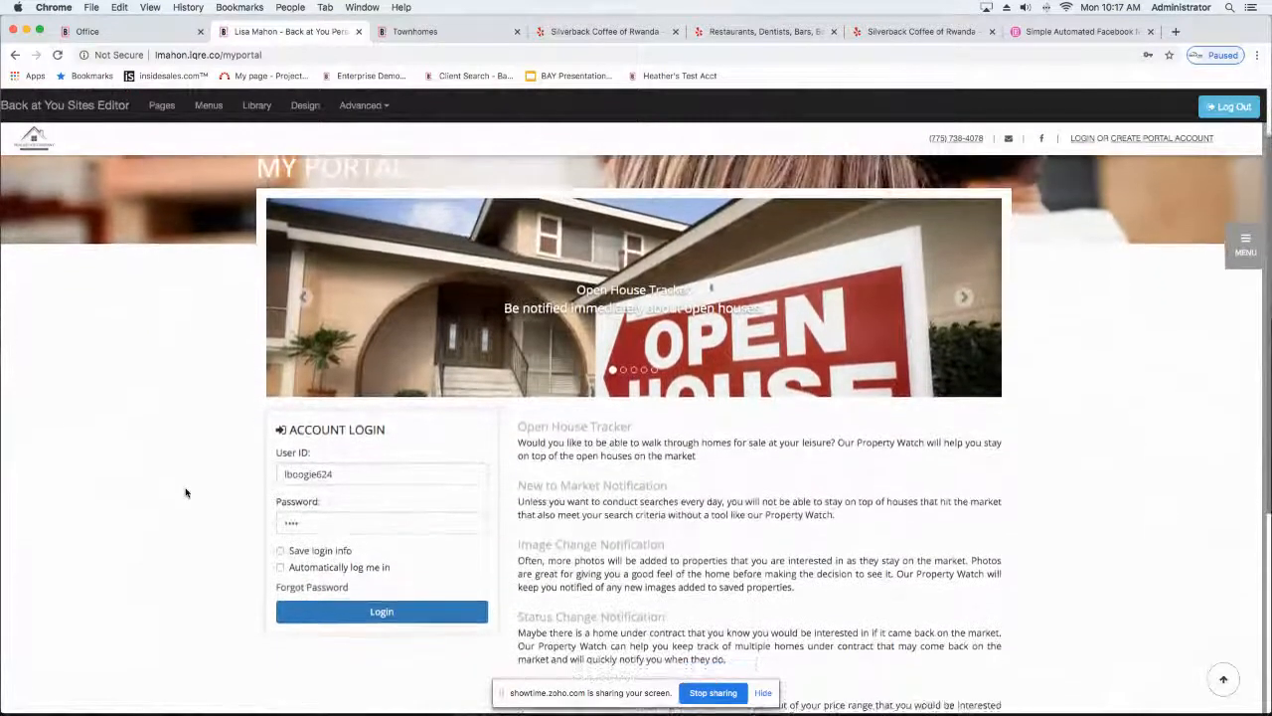
scroll(185, 492, down, 1)
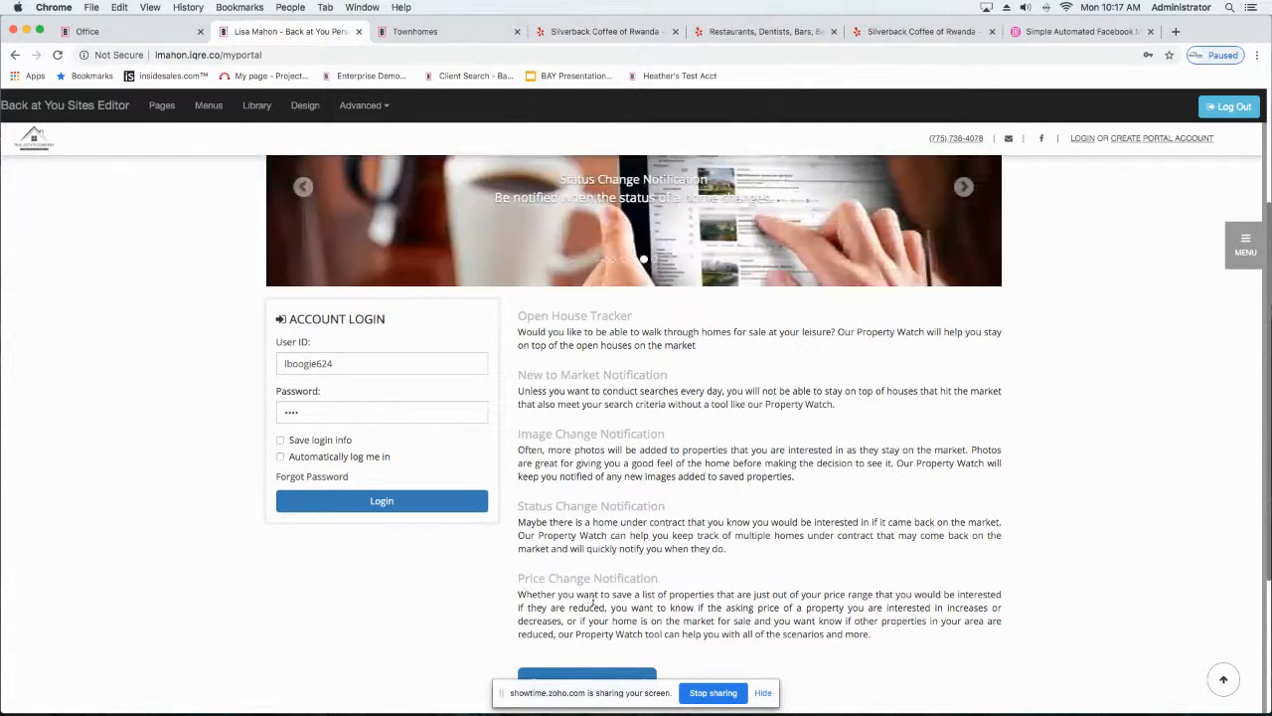
scroll(593, 601, down, 1)
scroll(593, 600, down, 4)
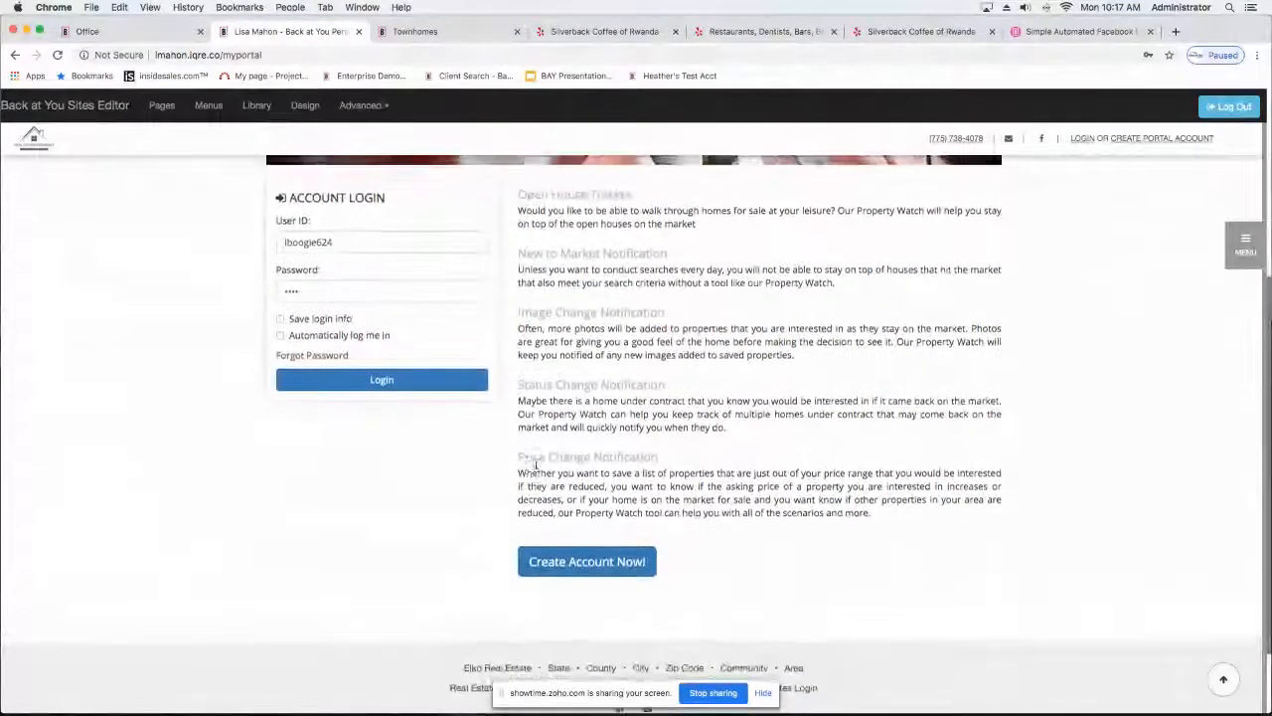
scroll(536, 464, up, 1)
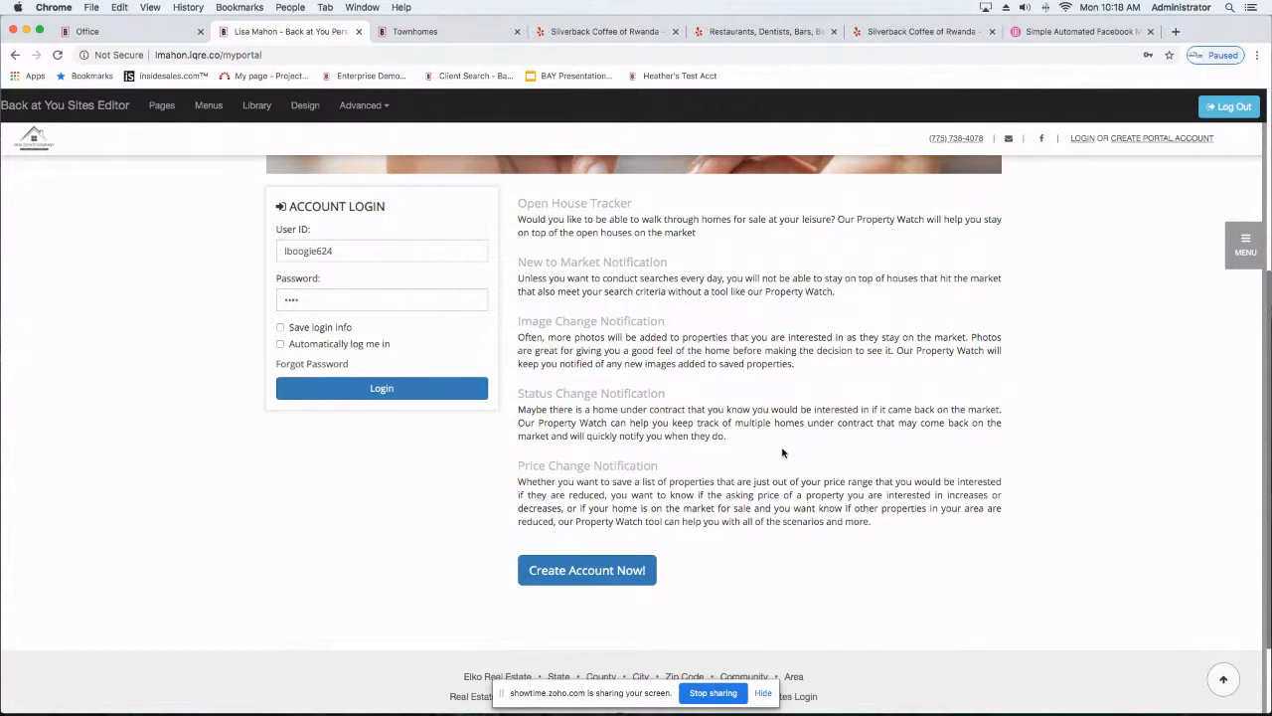
scroll(465, 494, up, 3)
scroll(465, 494, down, 2)
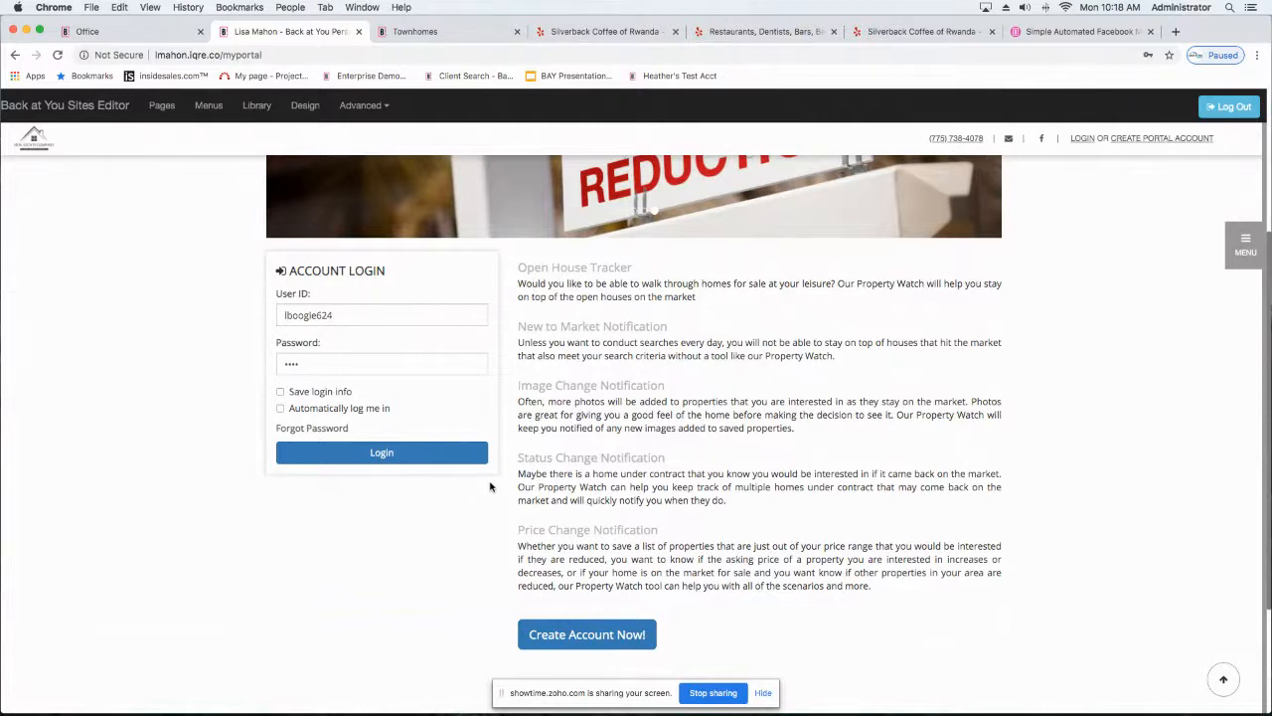
Step: View the Office dashboard, then return to the My Portal login page
click(155, 36)
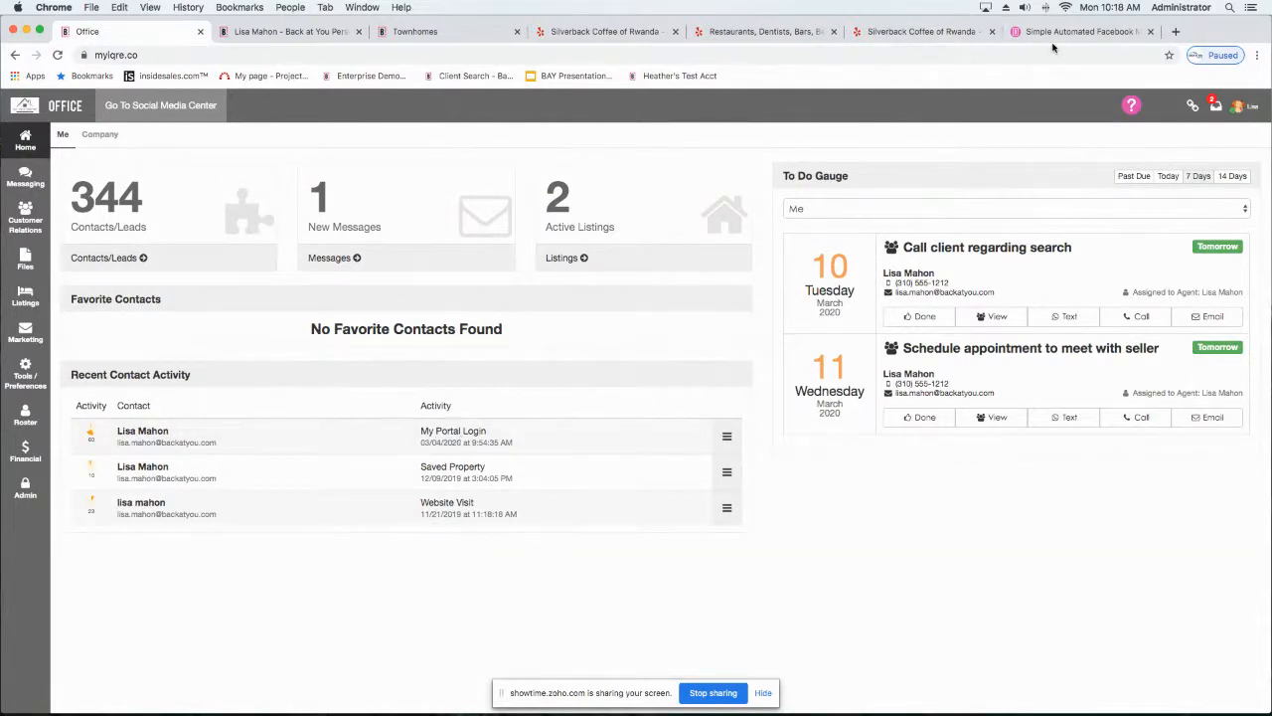
click(291, 31)
scroll(103, 278, down, 3)
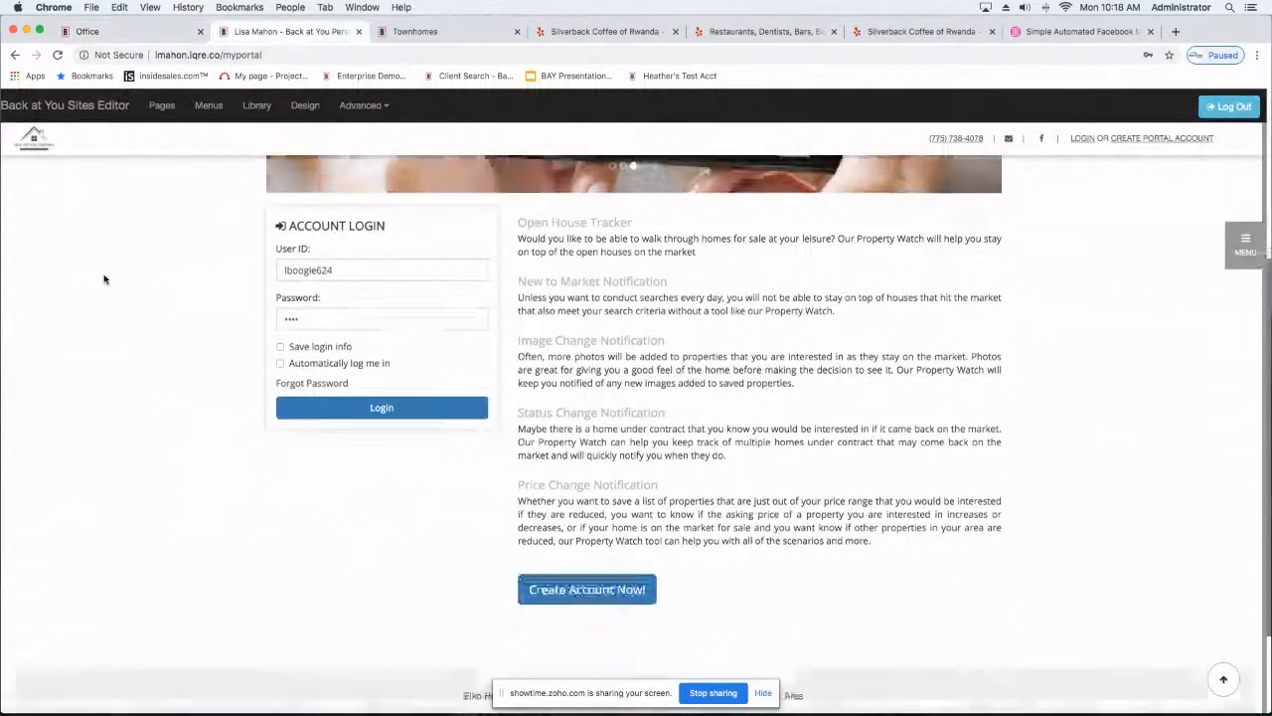
Step: Return to the site's homepage, run the home search without criteria, and open the $698,000 Elko listing
scroll(103, 278, up, 5)
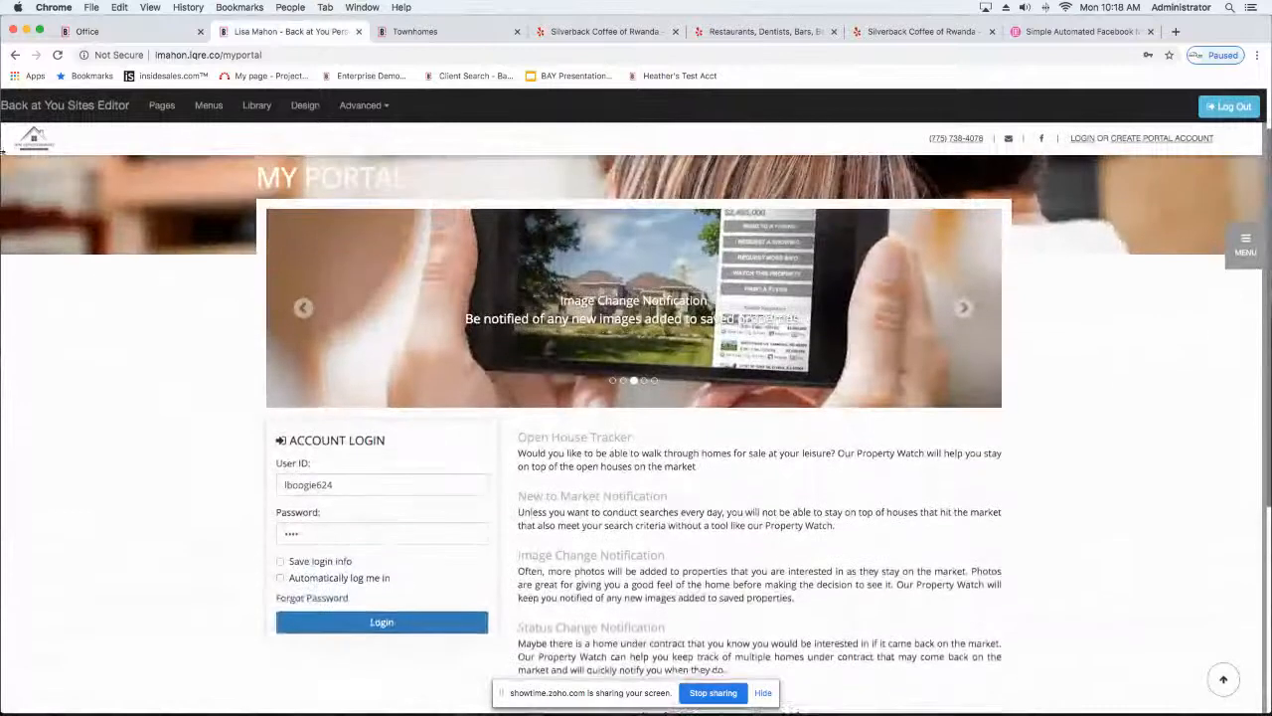
click(27, 109)
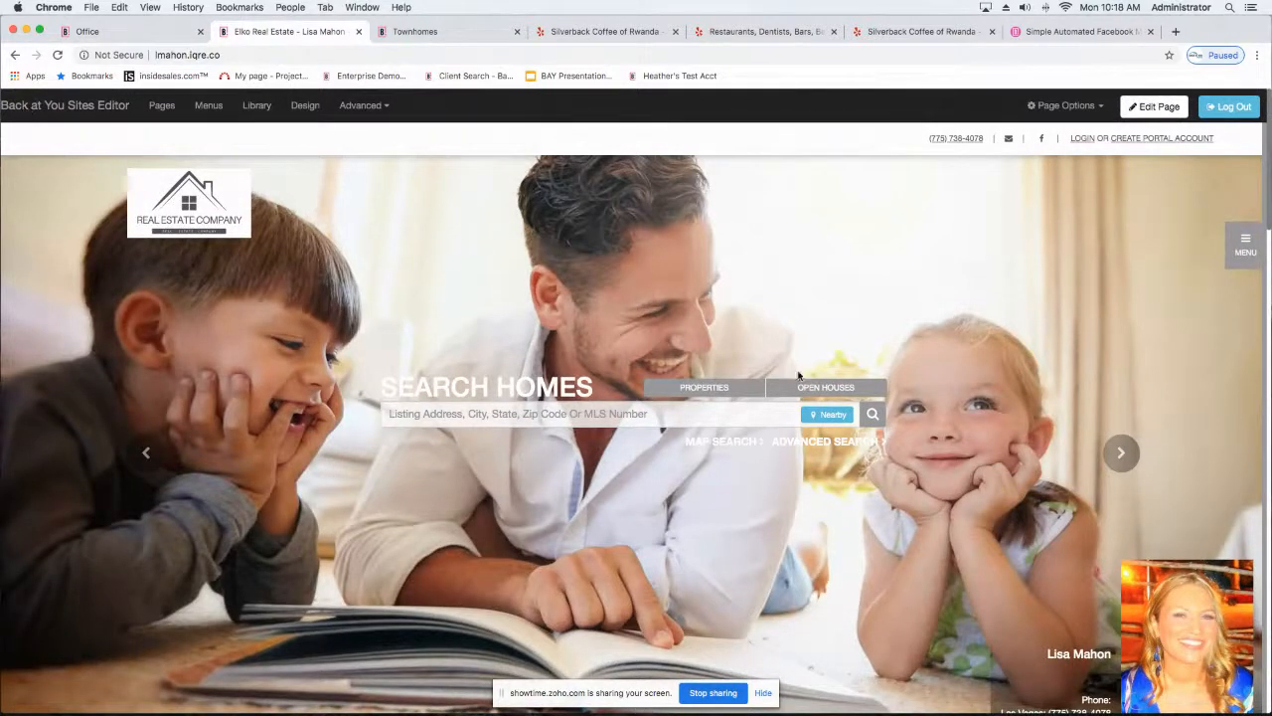
click(871, 415)
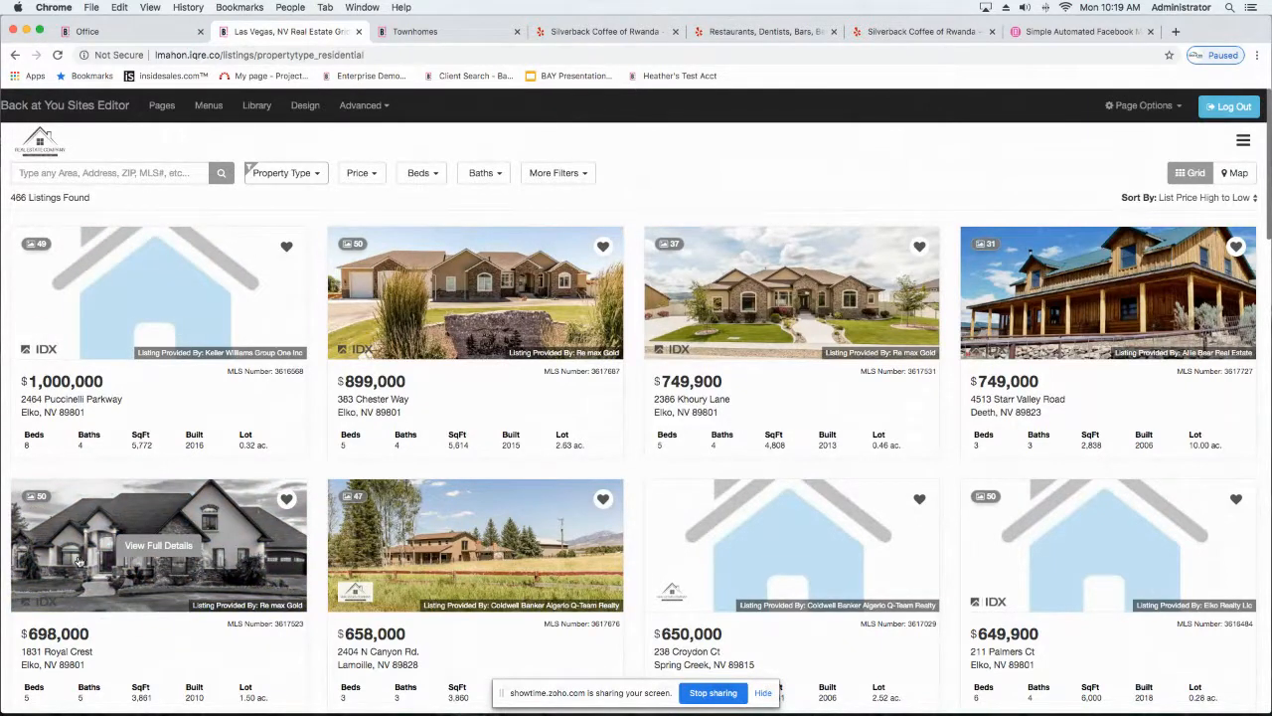
click(154, 540)
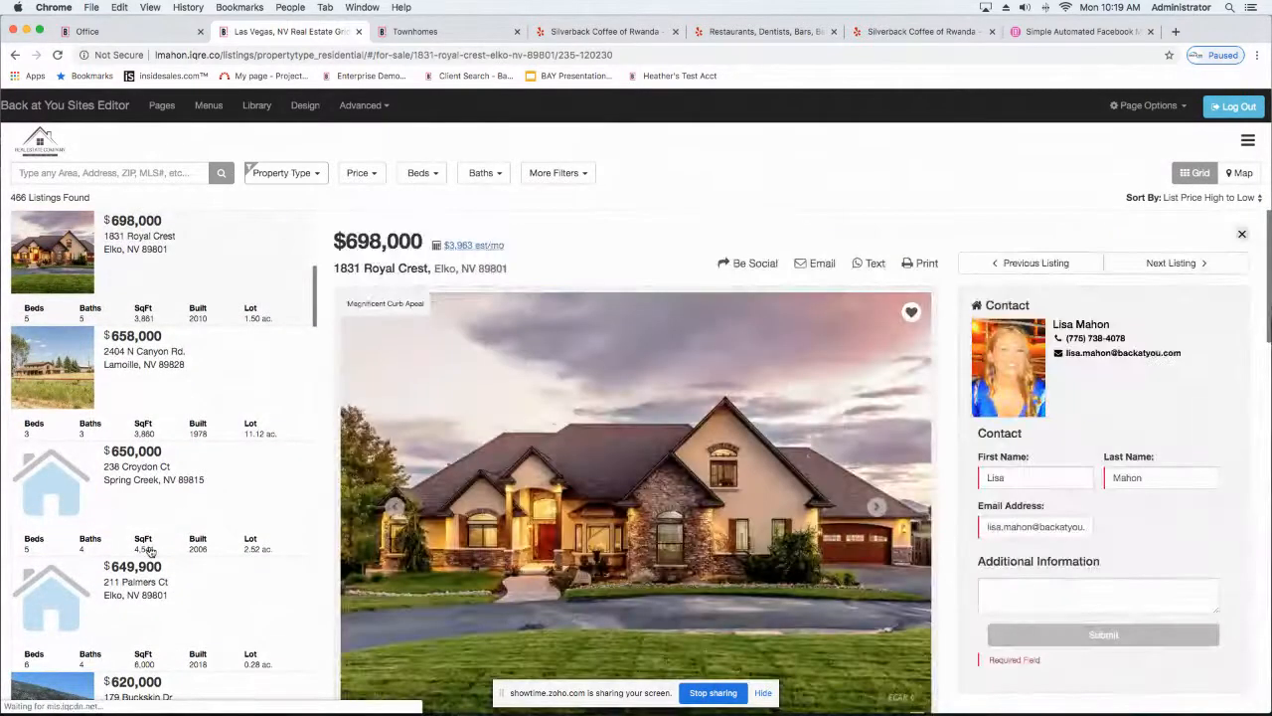
Step: Look over the listing's photos, description, contact form and sharing options
scroll(150, 550, down, 1)
scroll(676, 374, down, 3)
scroll(666, 375, down, 5)
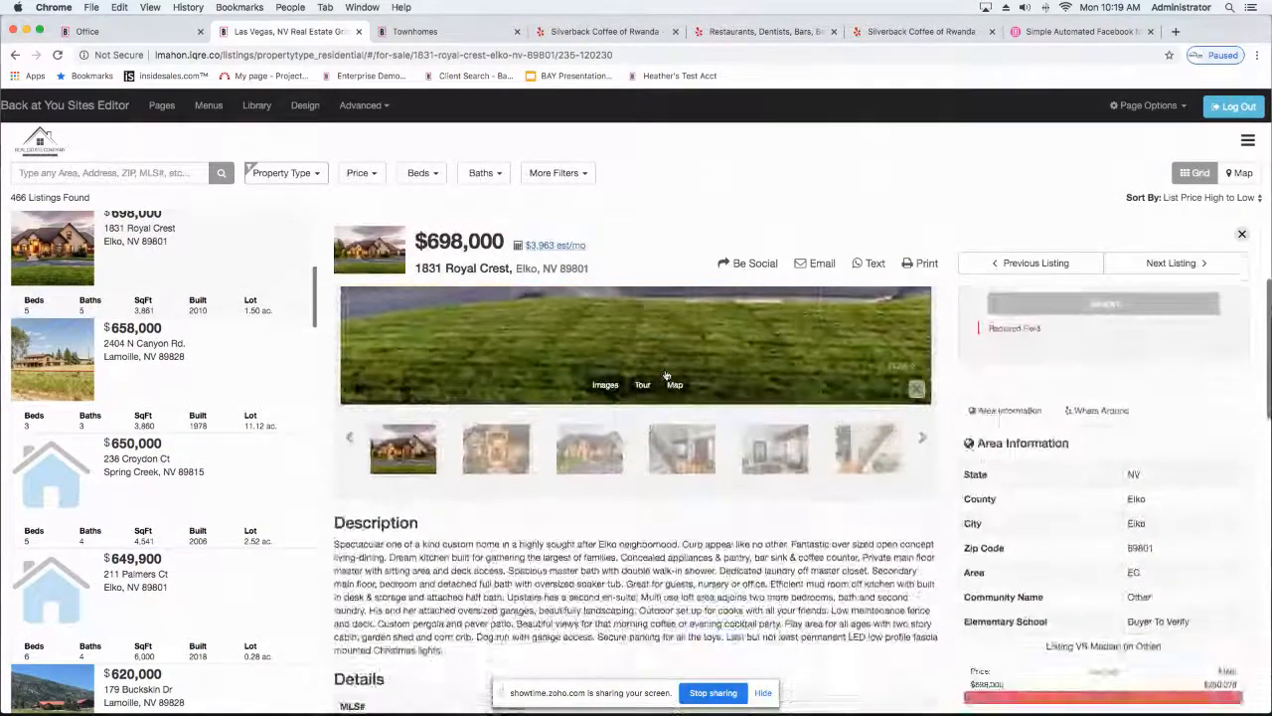
scroll(666, 376, up, 7)
scroll(666, 375, up, 2)
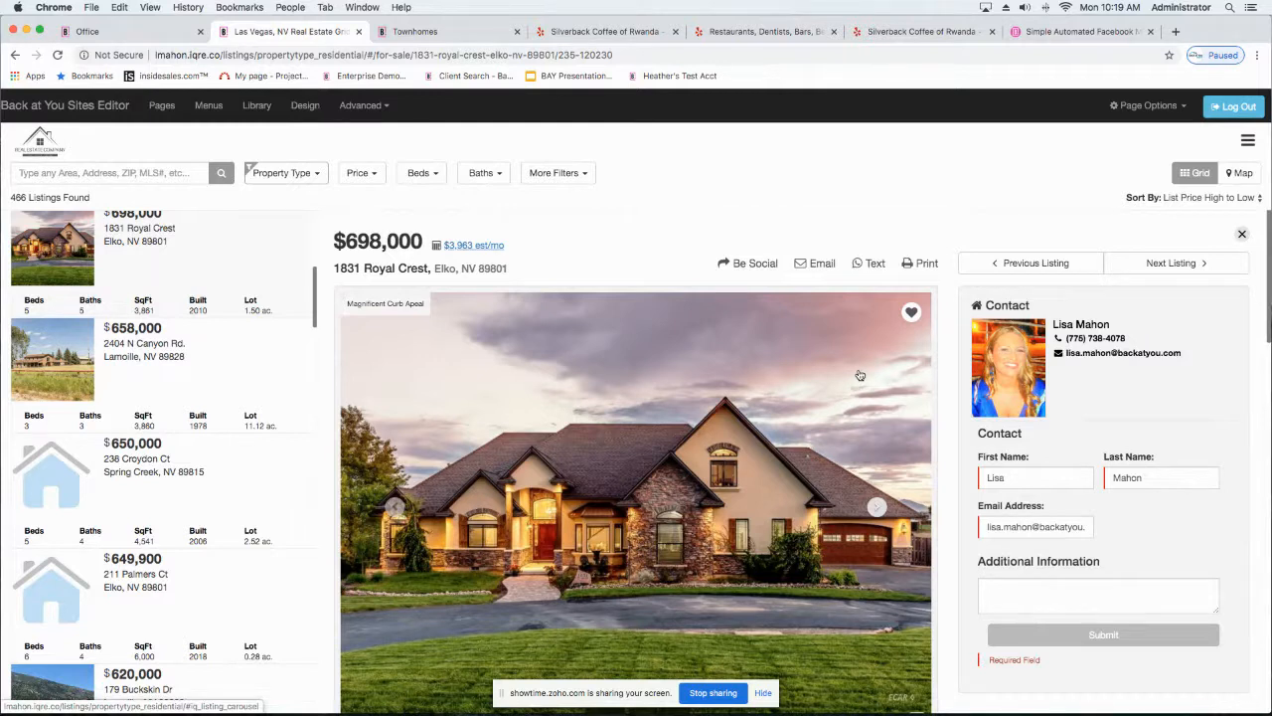
scroll(853, 386, down, 3)
scroll(850, 388, up, 3)
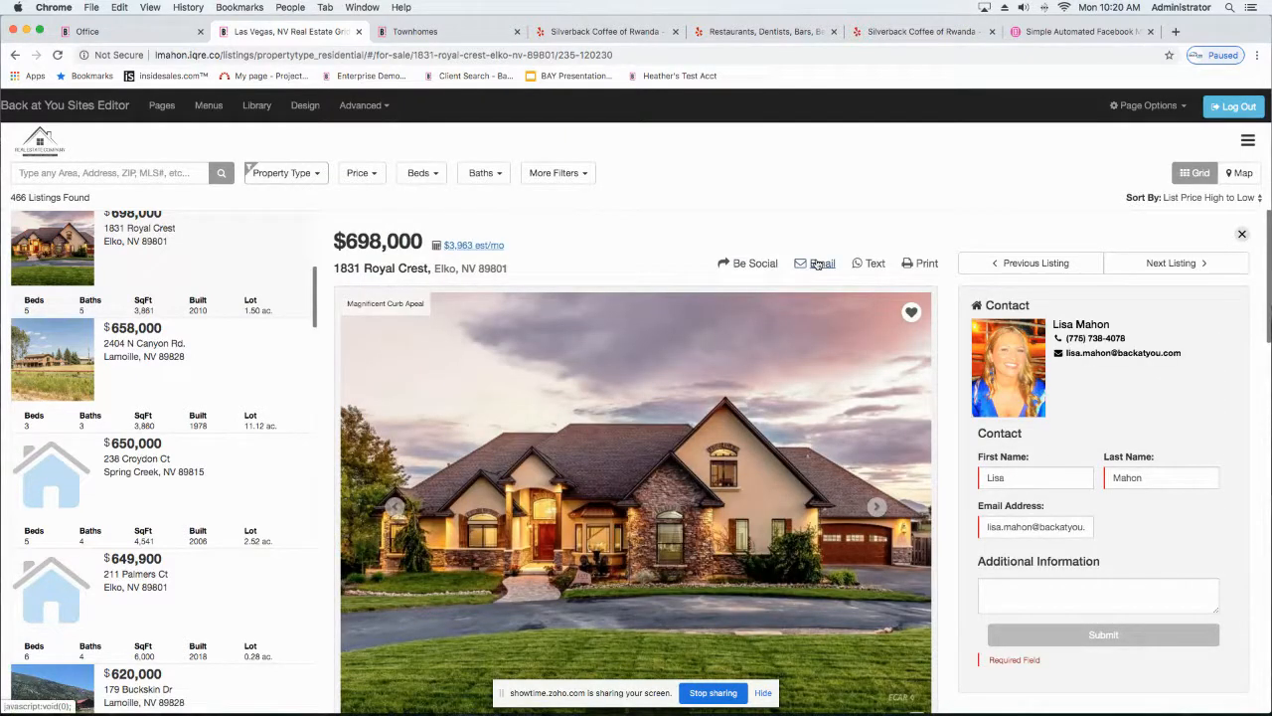
Step: Examine the listing's details, features, area comparison, market activity and Request a showing form
scroll(817, 263, down, 5)
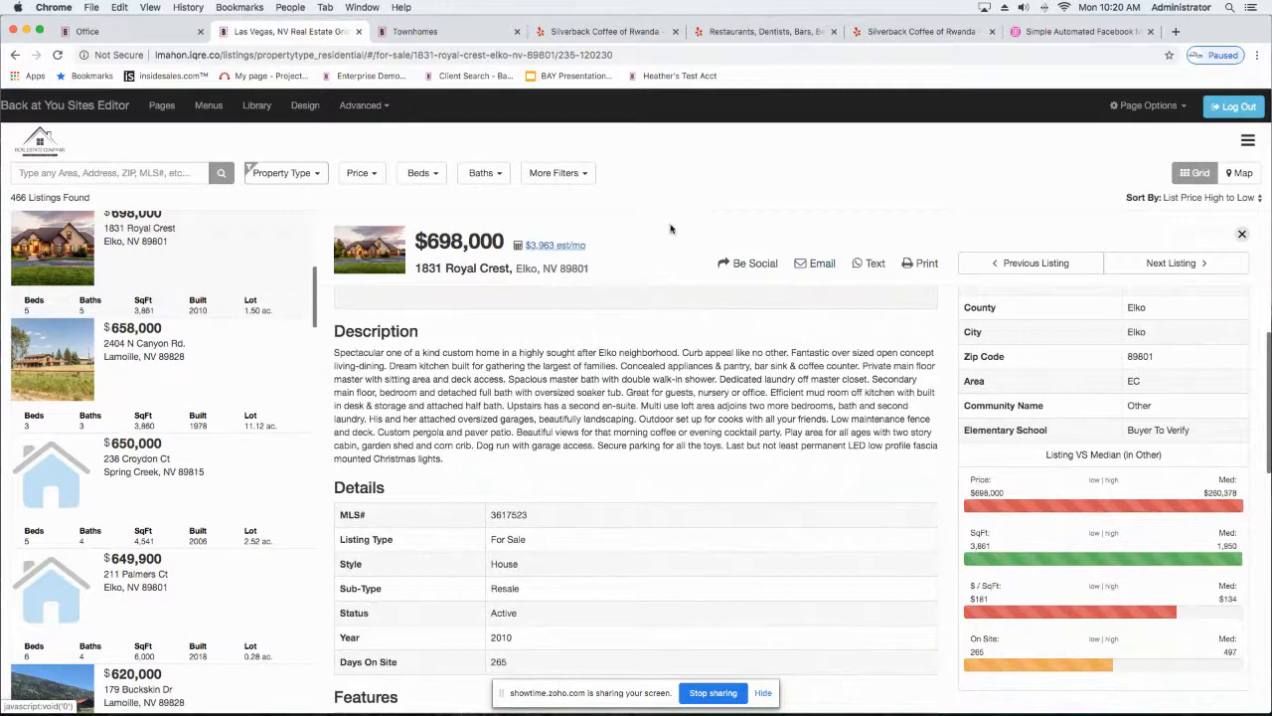
scroll(671, 311, down, 10)
scroll(669, 312, down, 3)
scroll(669, 312, up, 2)
scroll(668, 312, down, 1)
scroll(669, 312, down, 1)
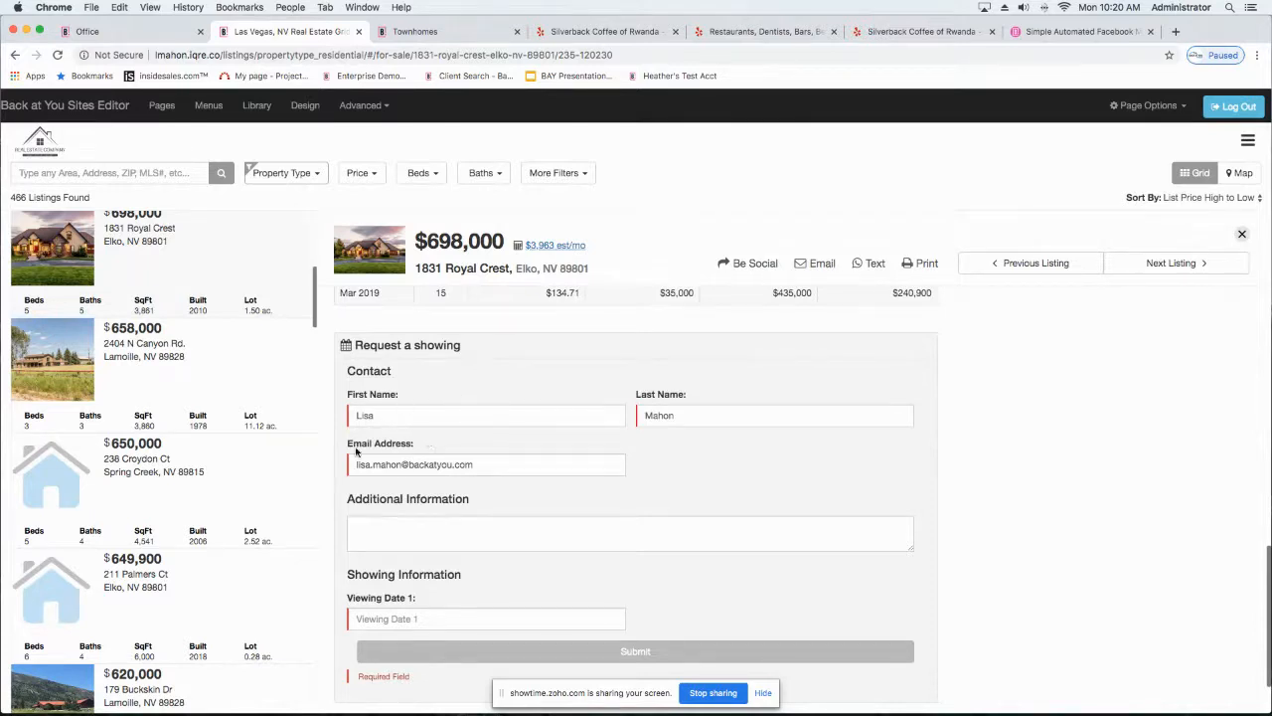
scroll(402, 514, down, 2)
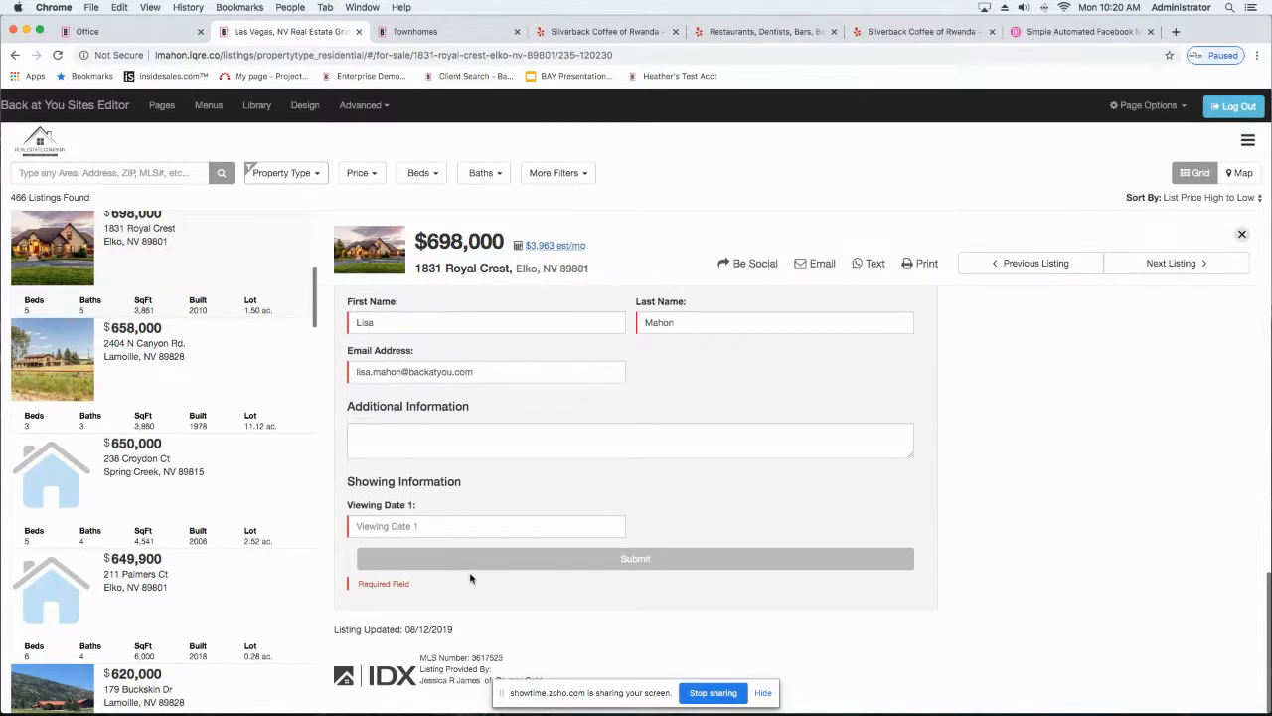
scroll(468, 576, up, 6)
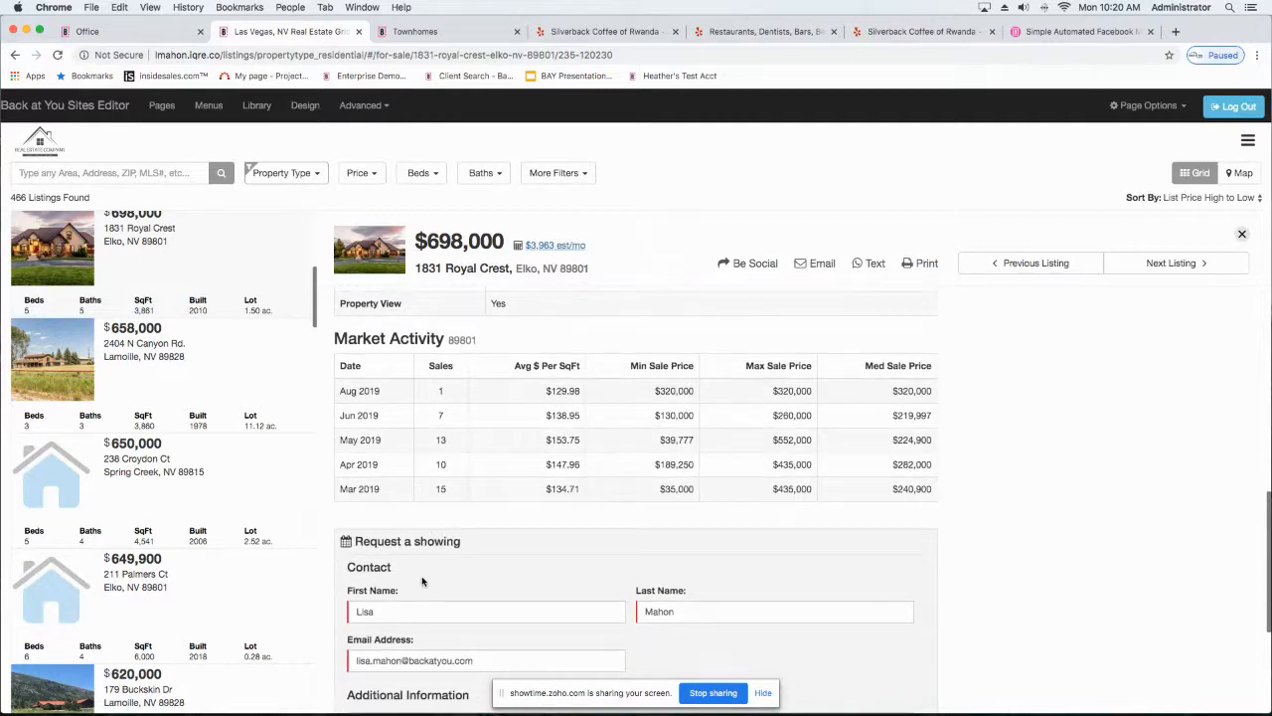
scroll(424, 581, up, 6)
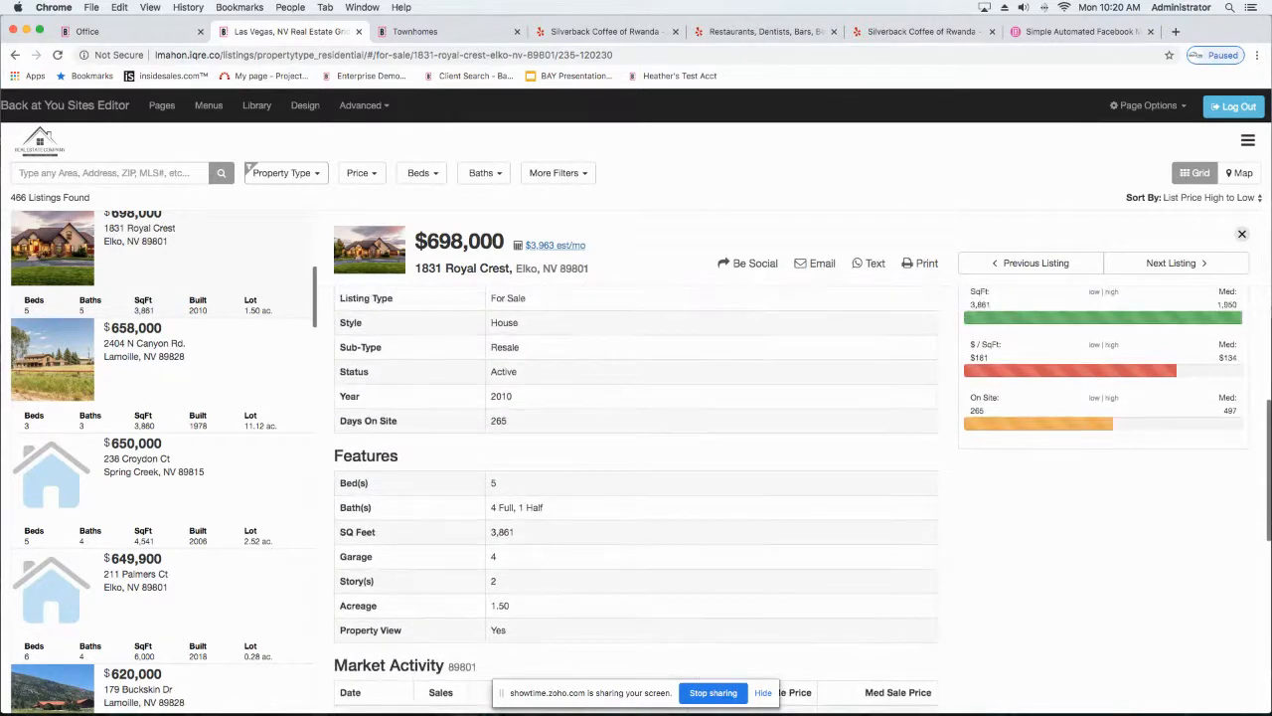
scroll(1111, 433, up, 10)
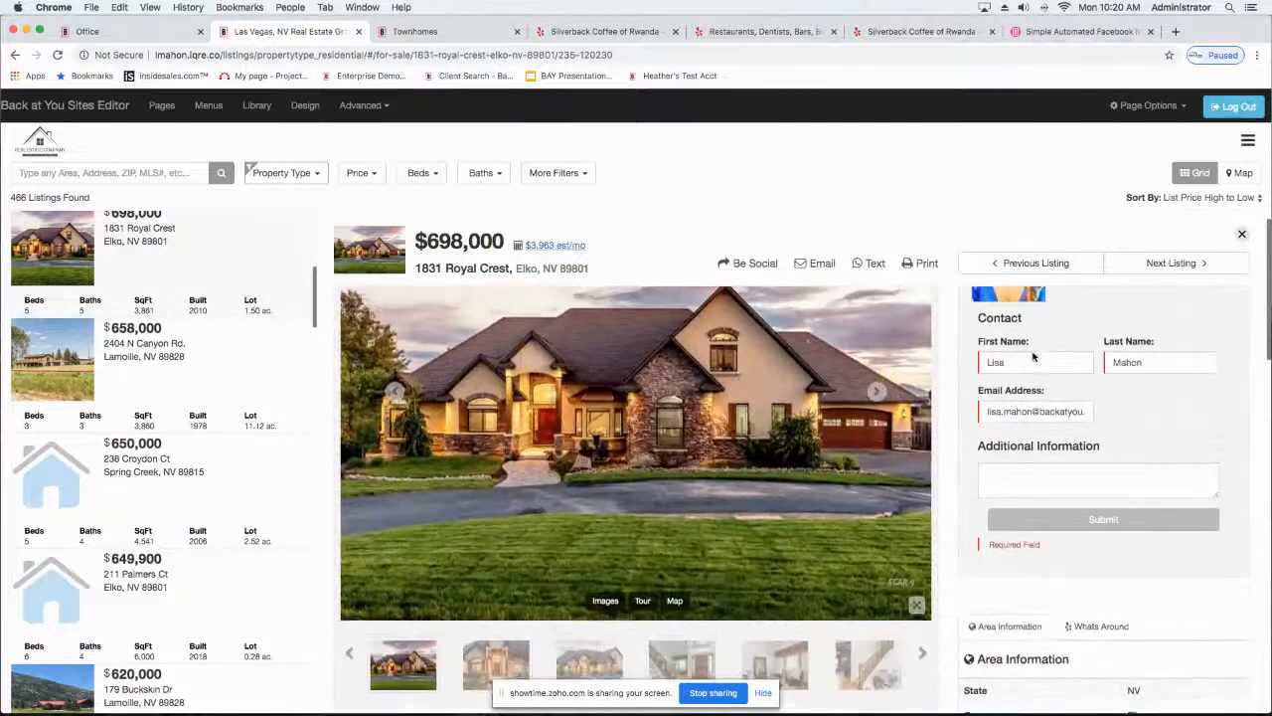
scroll(1111, 360, down, 2)
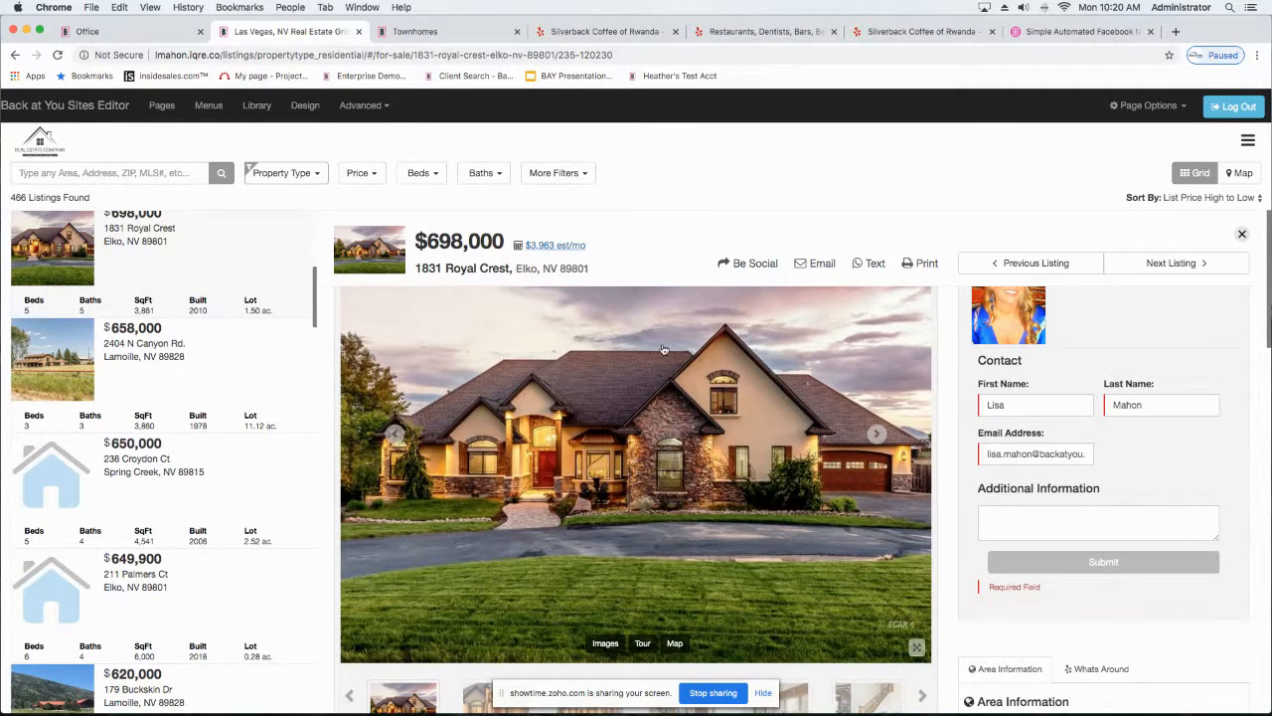
scroll(634, 301, down, 15)
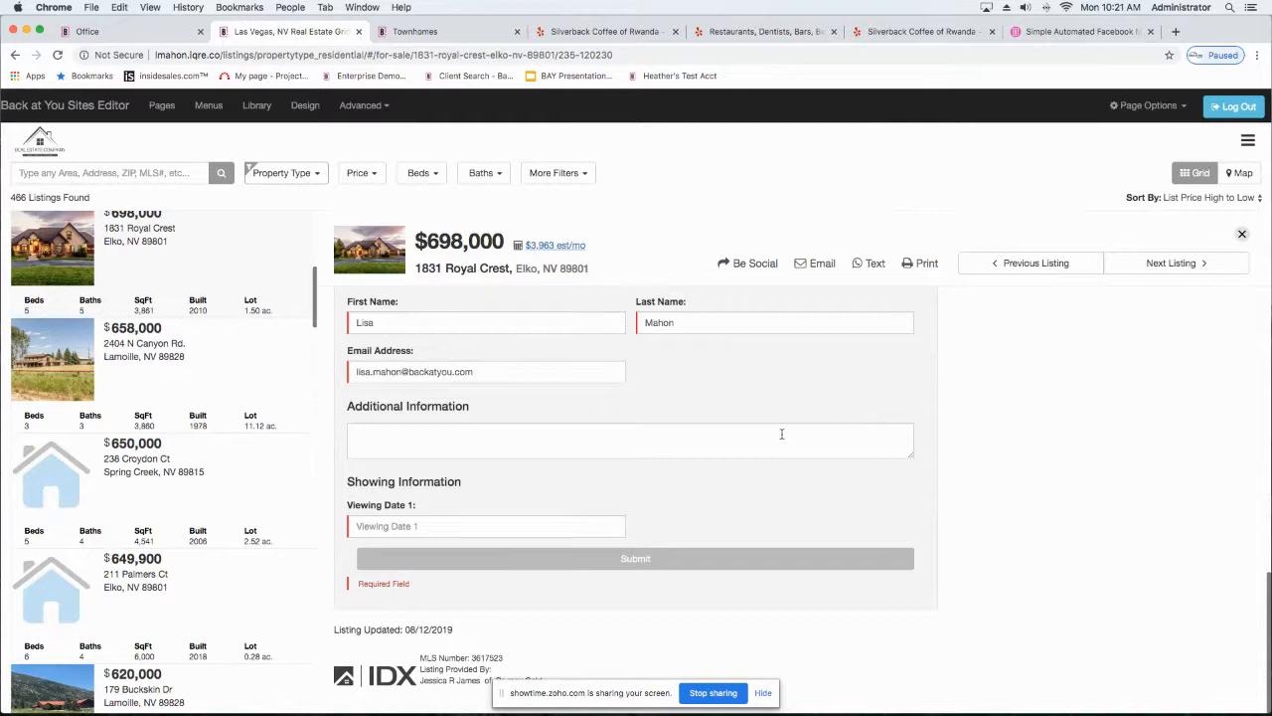
Step: Go back to the homepage, view the site's navigation menu, and close it again
click(59, 107)
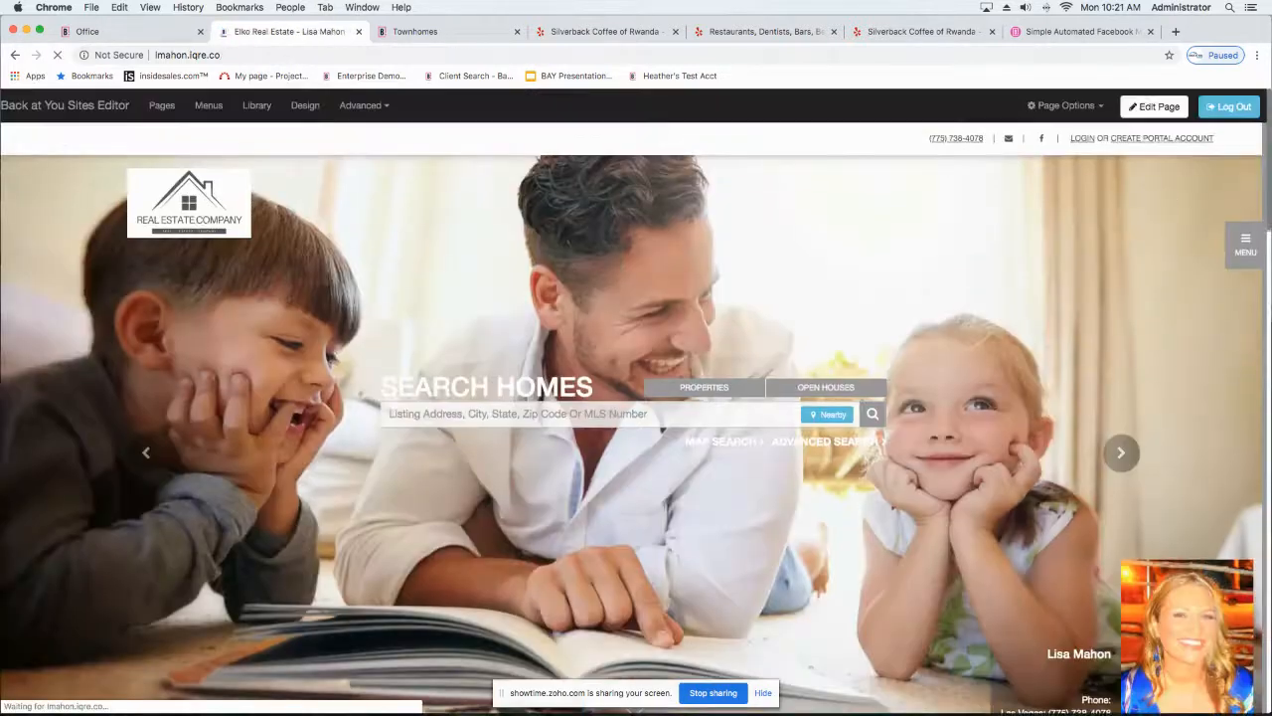
click(1245, 249)
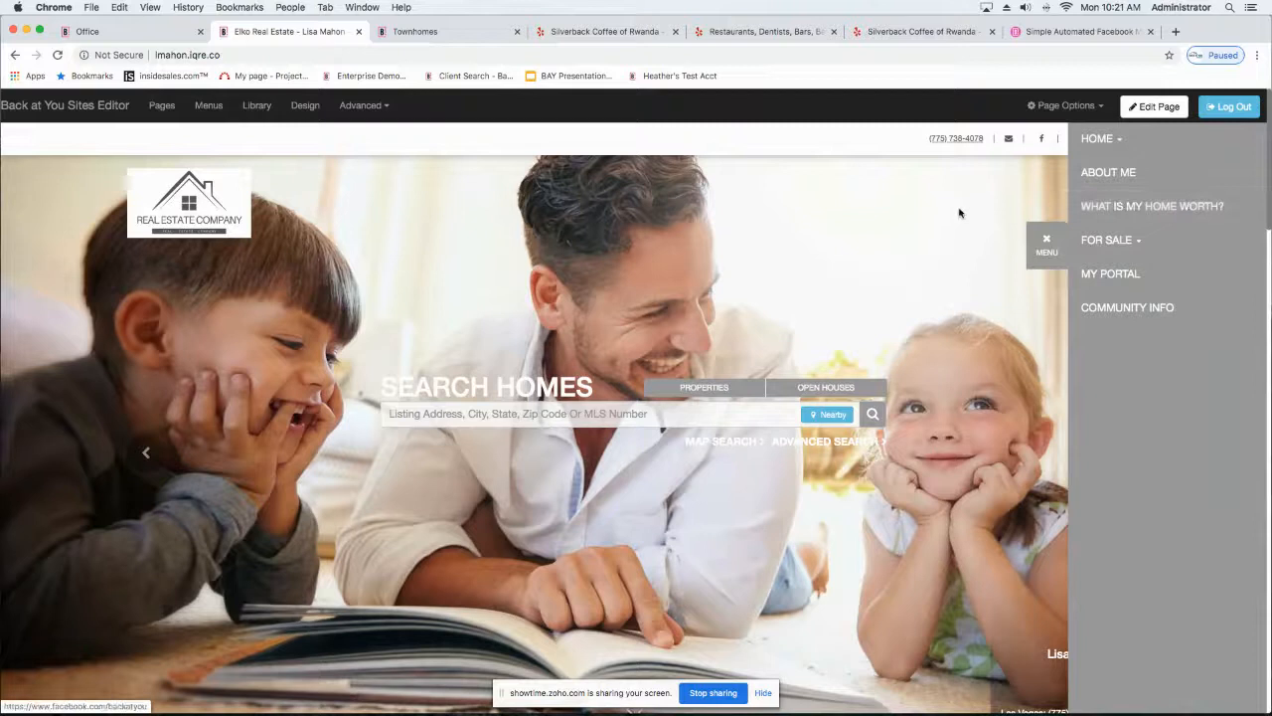
click(1046, 243)
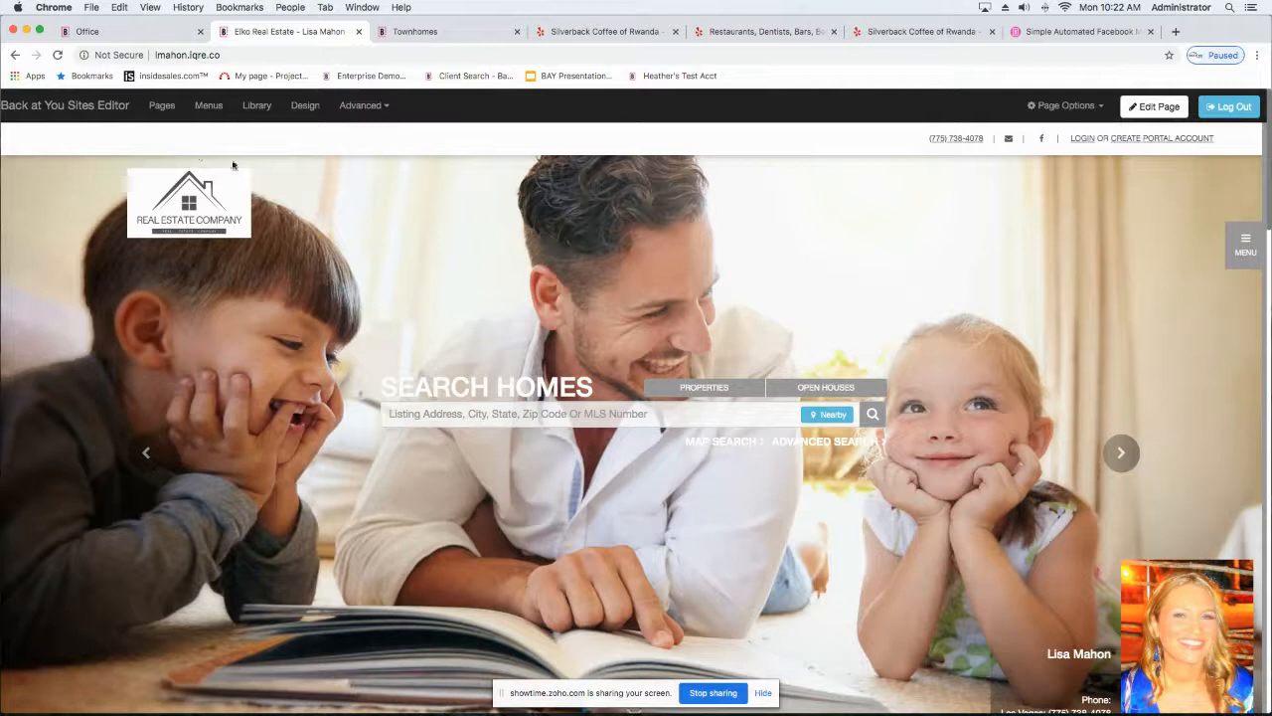
Step: Check the Office dashboard, return to the website, and open Office through the footer's Office Login link
click(131, 36)
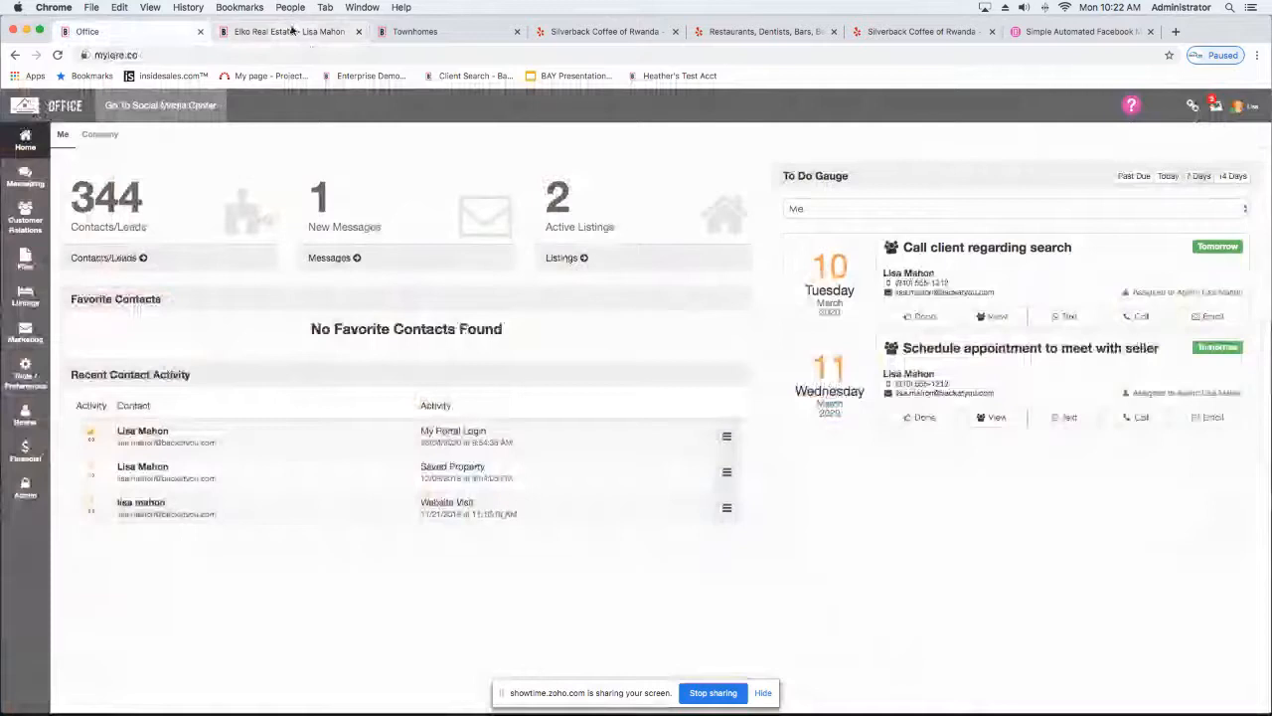
click(292, 31)
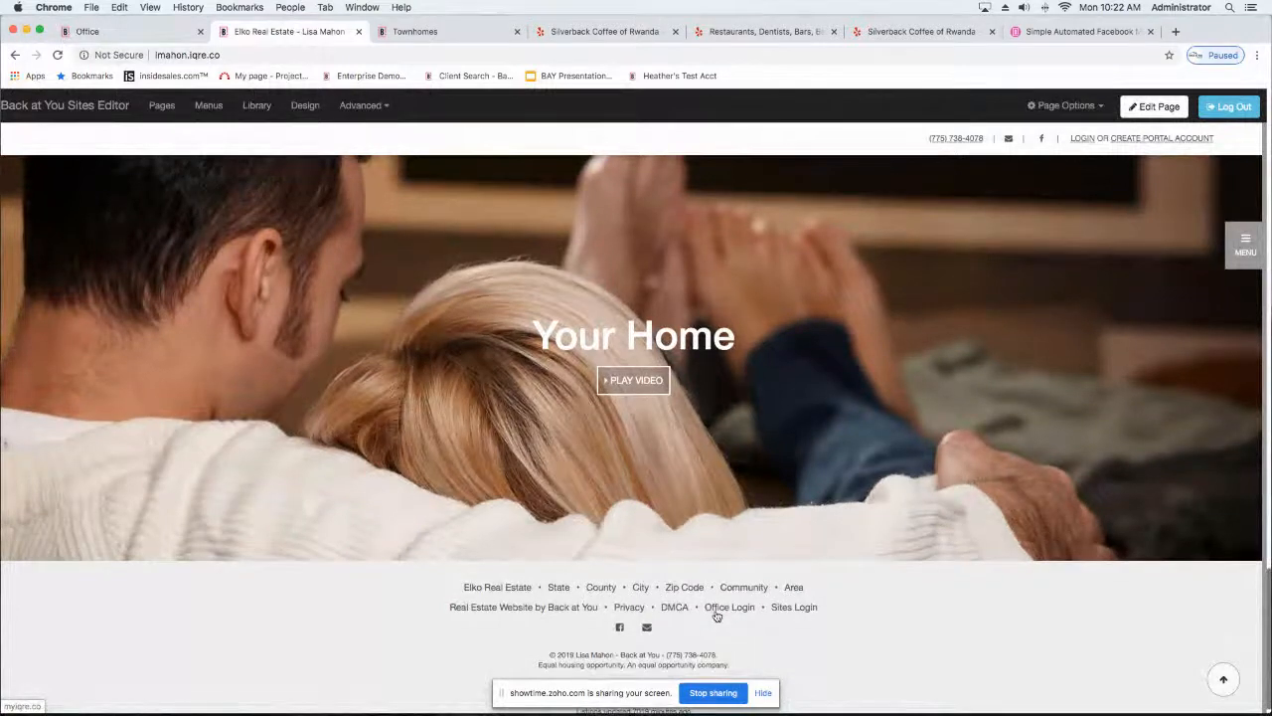
click(715, 611)
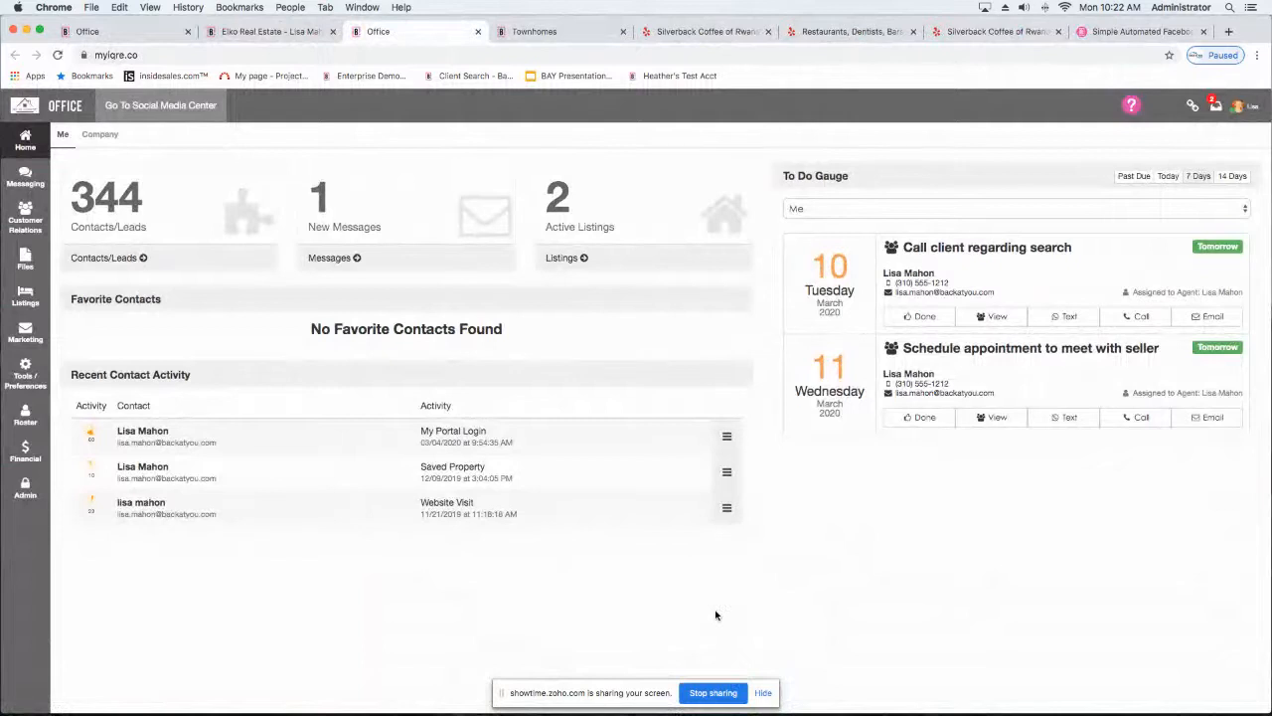
Step: Close the Facebook, coffee review, restaurant listing and Townhomes pages, keeping the Office and homepage ones
click(1204, 32)
click(1151, 32)
click(992, 32)
click(833, 32)
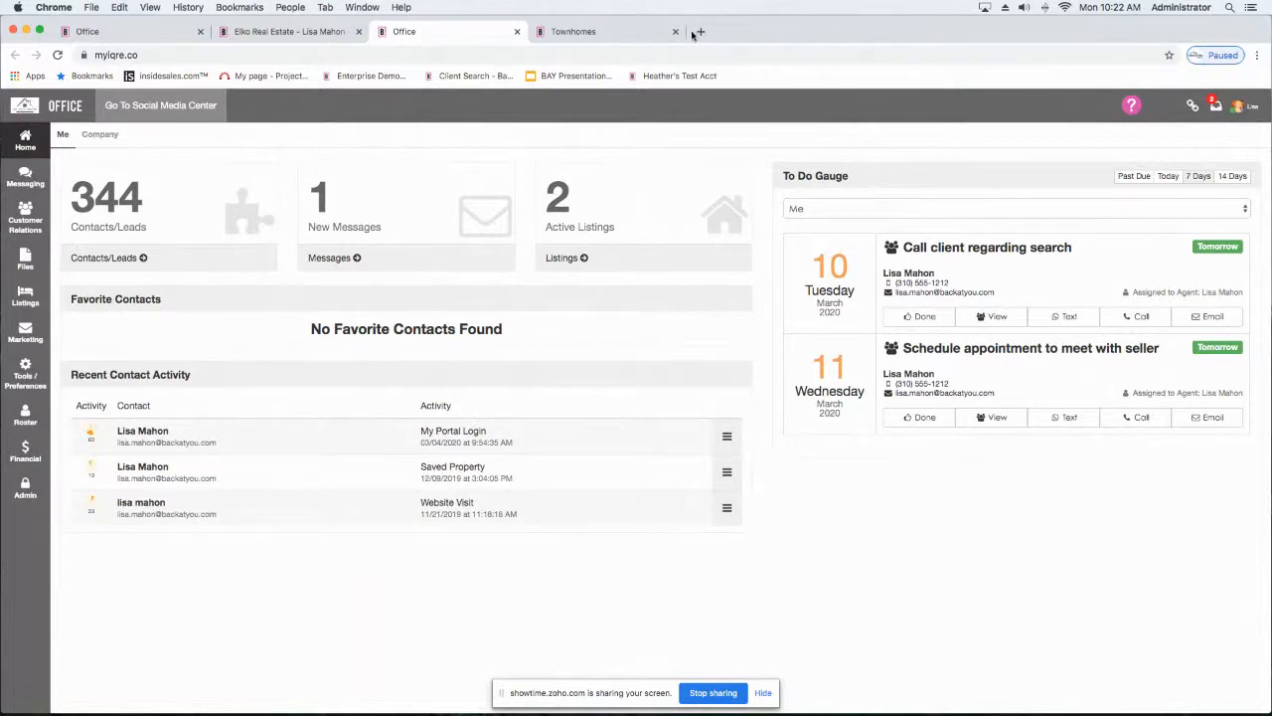
click(671, 33)
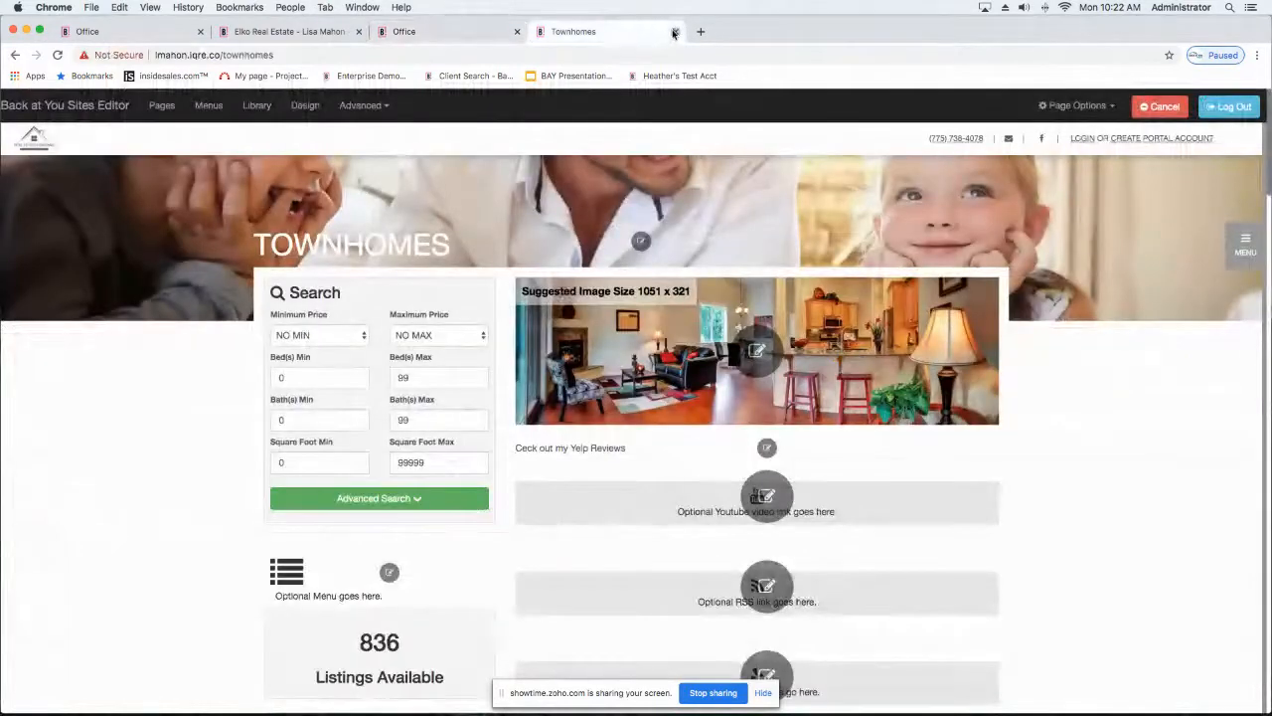
click(674, 32)
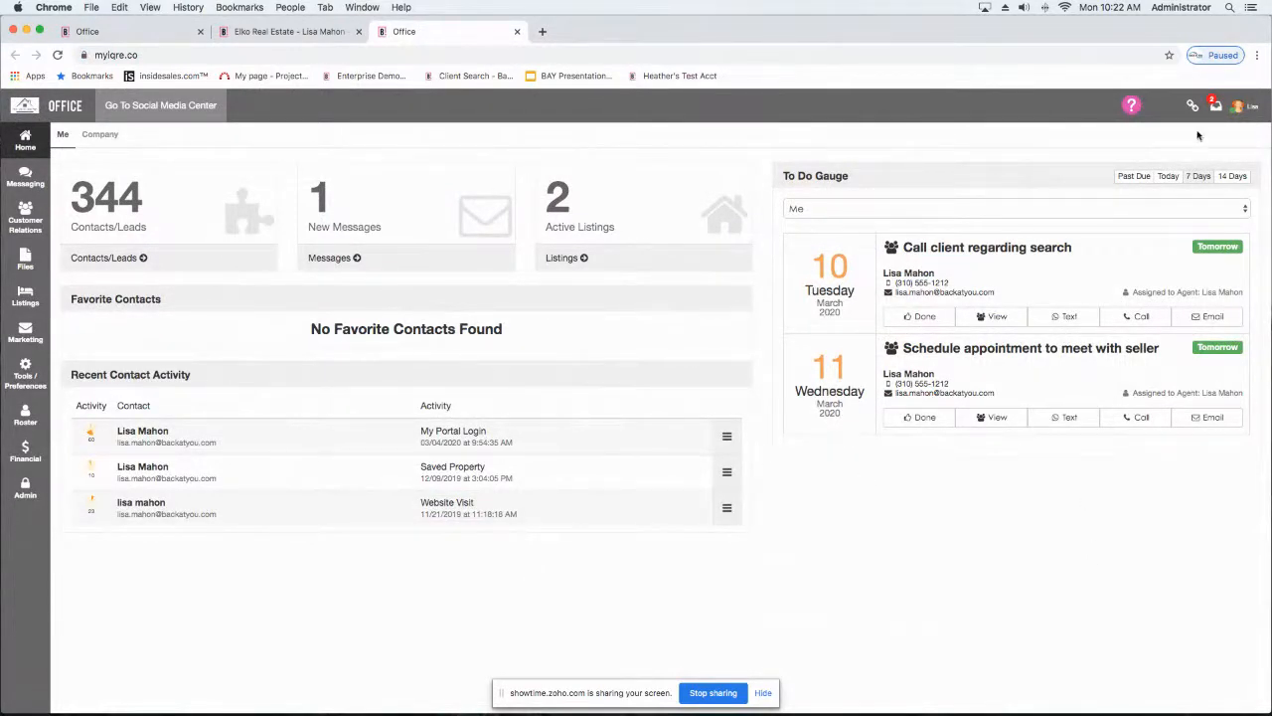
Step: Open the agent's own profile from the account options and look over the Agent Info and Login Info details
click(1239, 108)
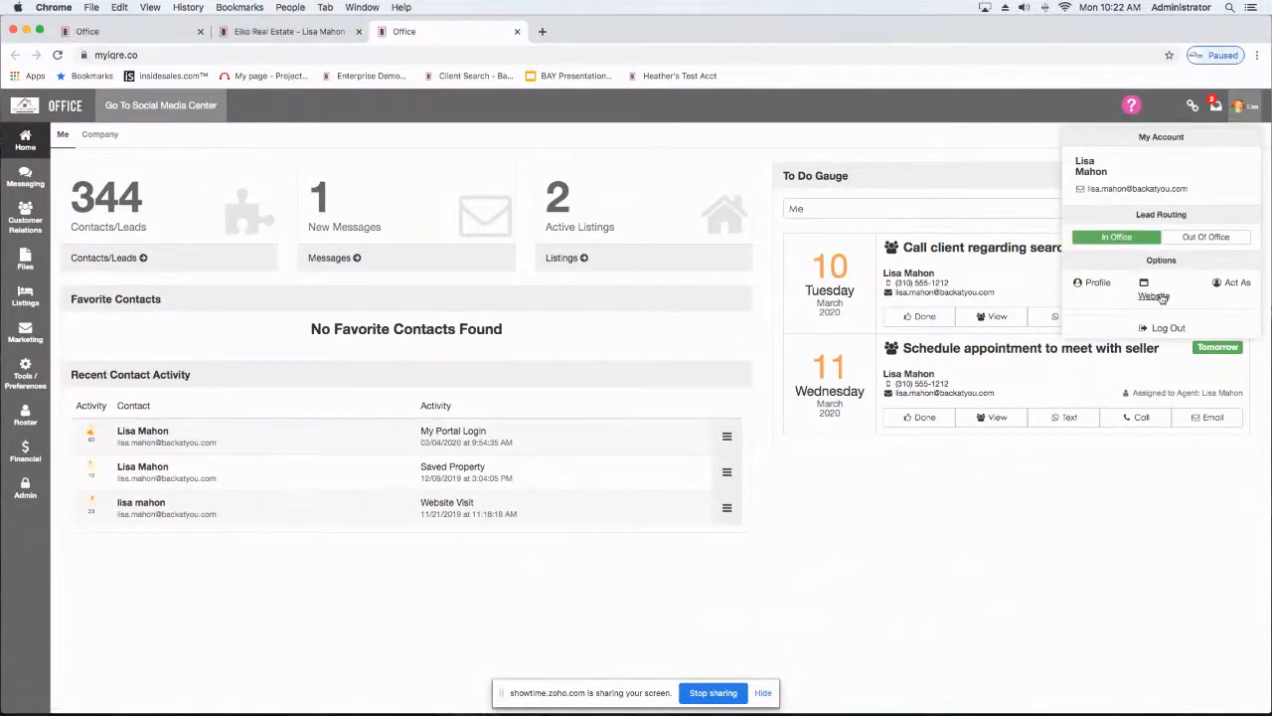
click(1093, 283)
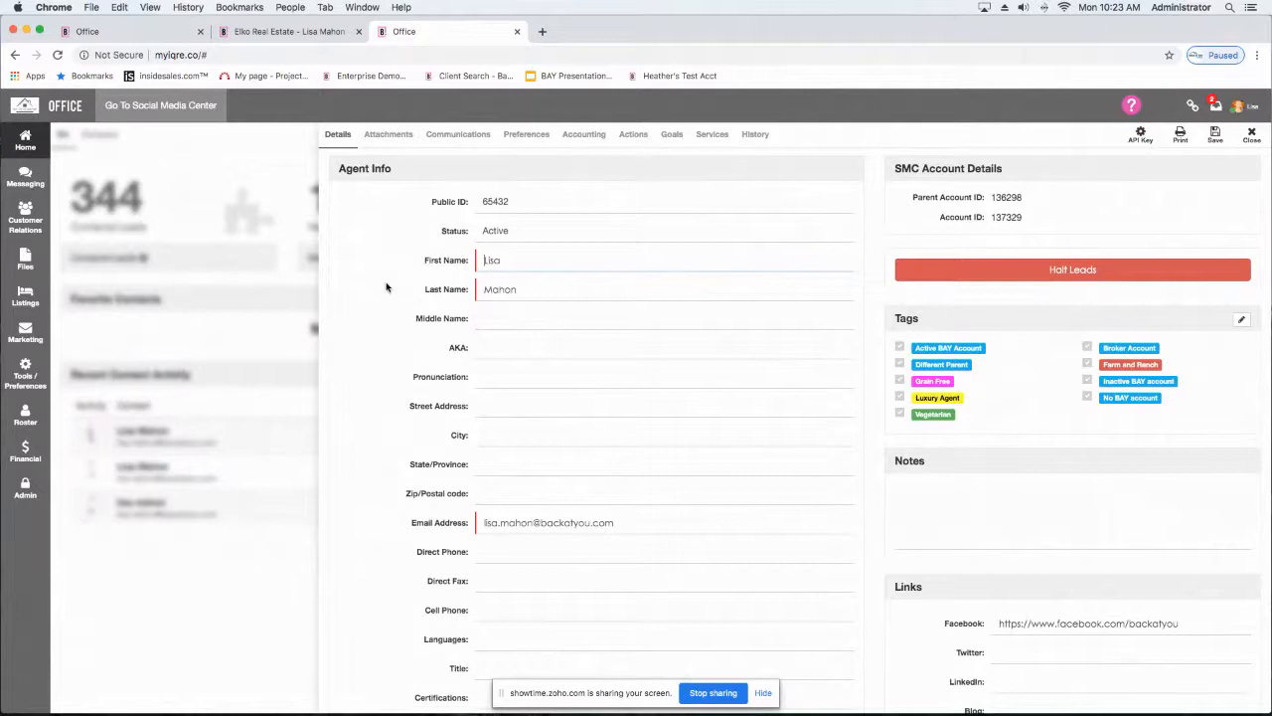
scroll(386, 288, down, 1)
scroll(563, 259, down, 8)
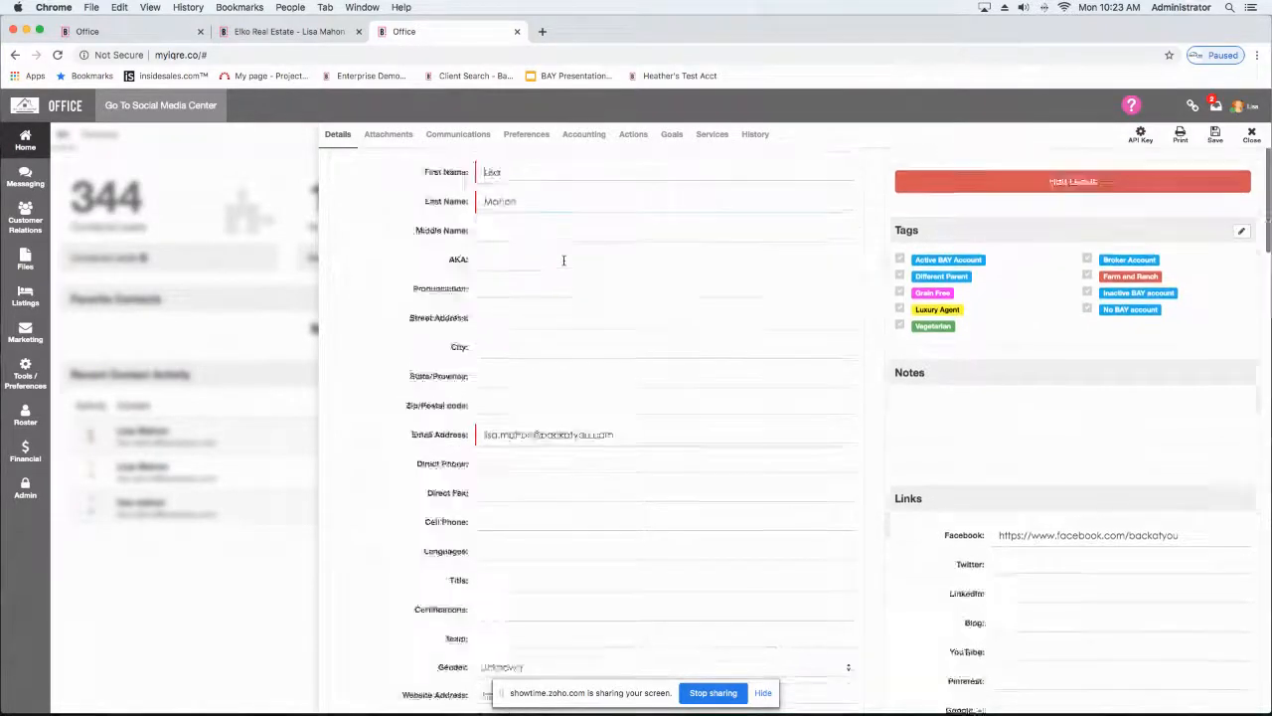
scroll(562, 260, up, 7)
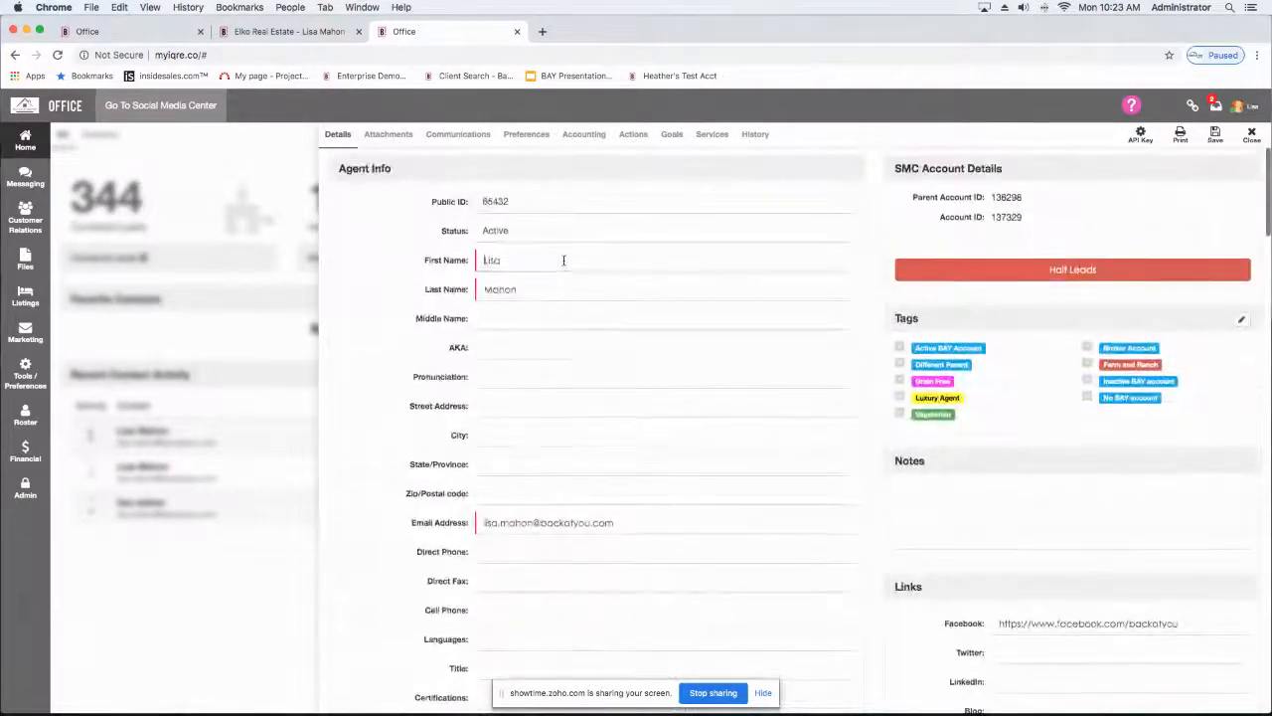
scroll(563, 260, down, 5)
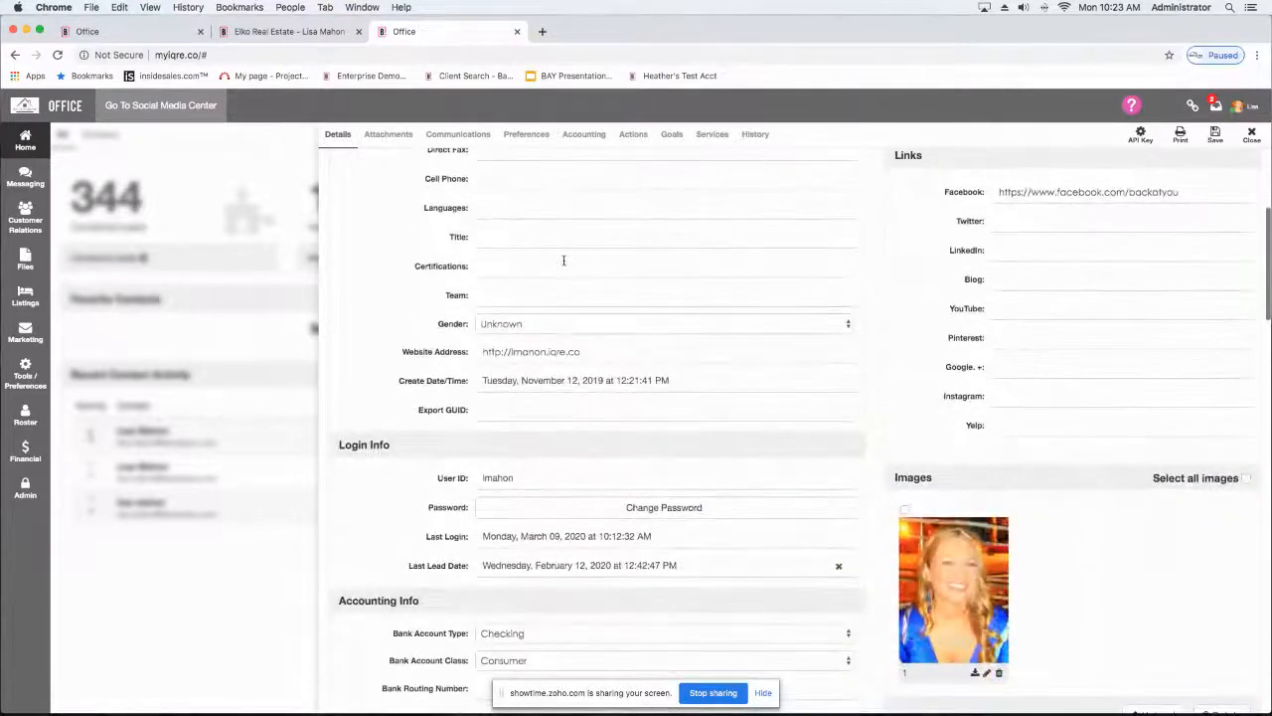
scroll(563, 259, up, 5)
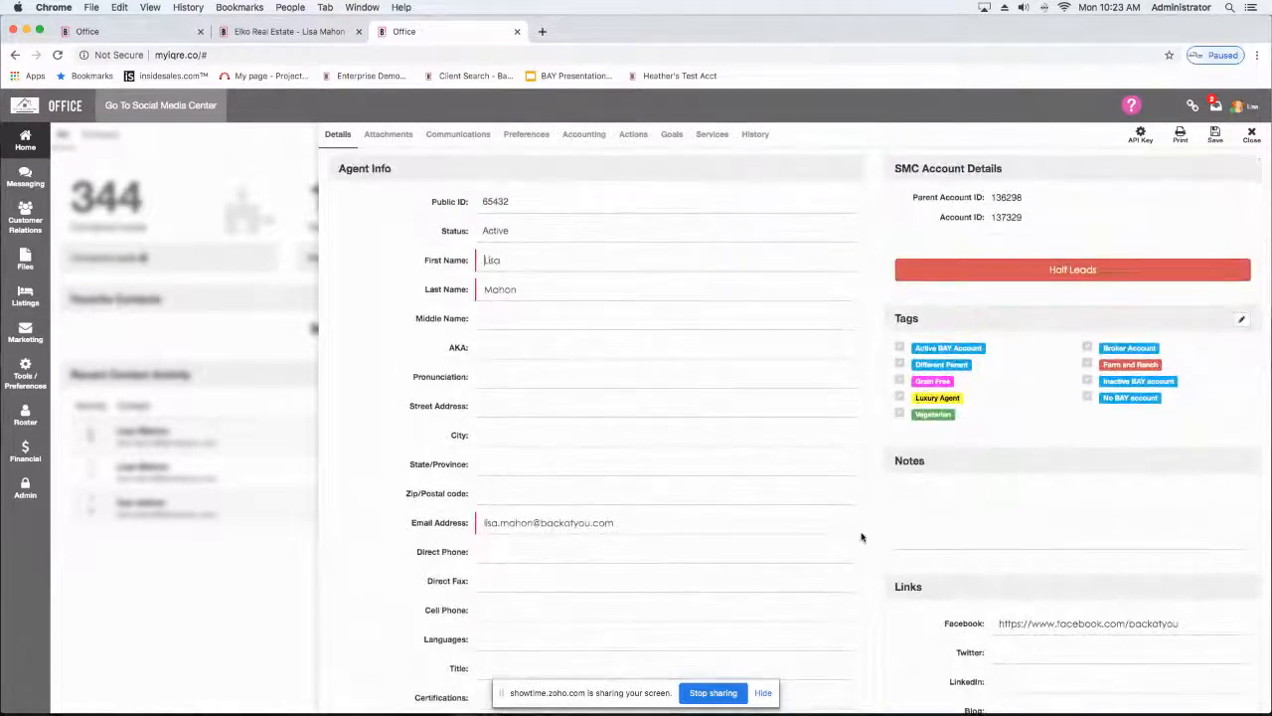
Step: Review the profile's contact fields and social media links, and place the cursor in the empty Yelp link
scroll(1102, 512, down, 1)
scroll(1102, 513, down, 4)
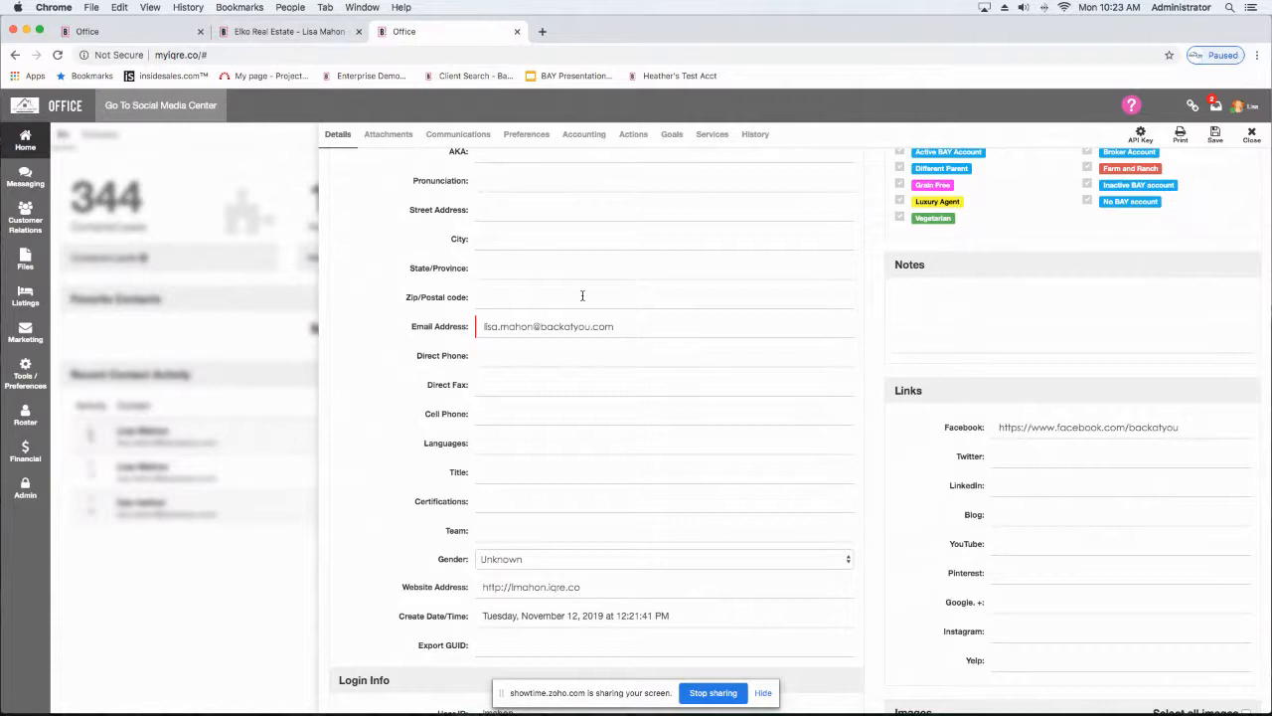
scroll(582, 290, down, 1)
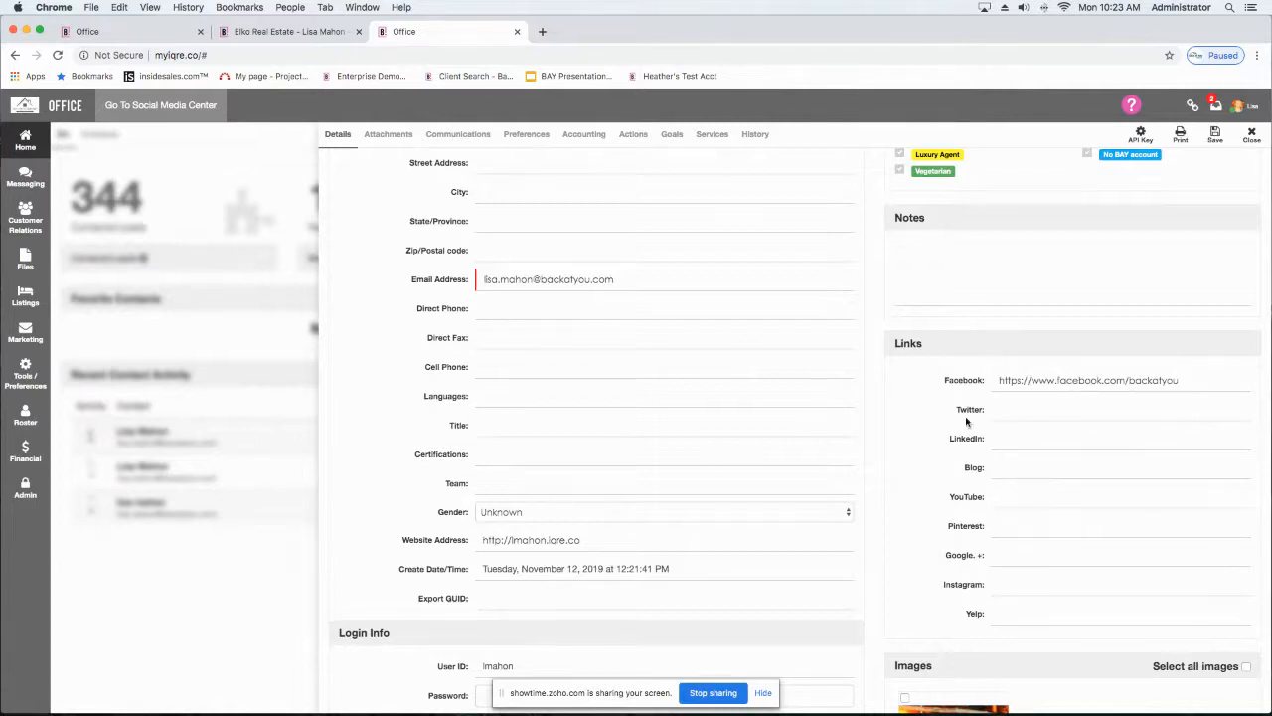
scroll(1031, 647, up, 1)
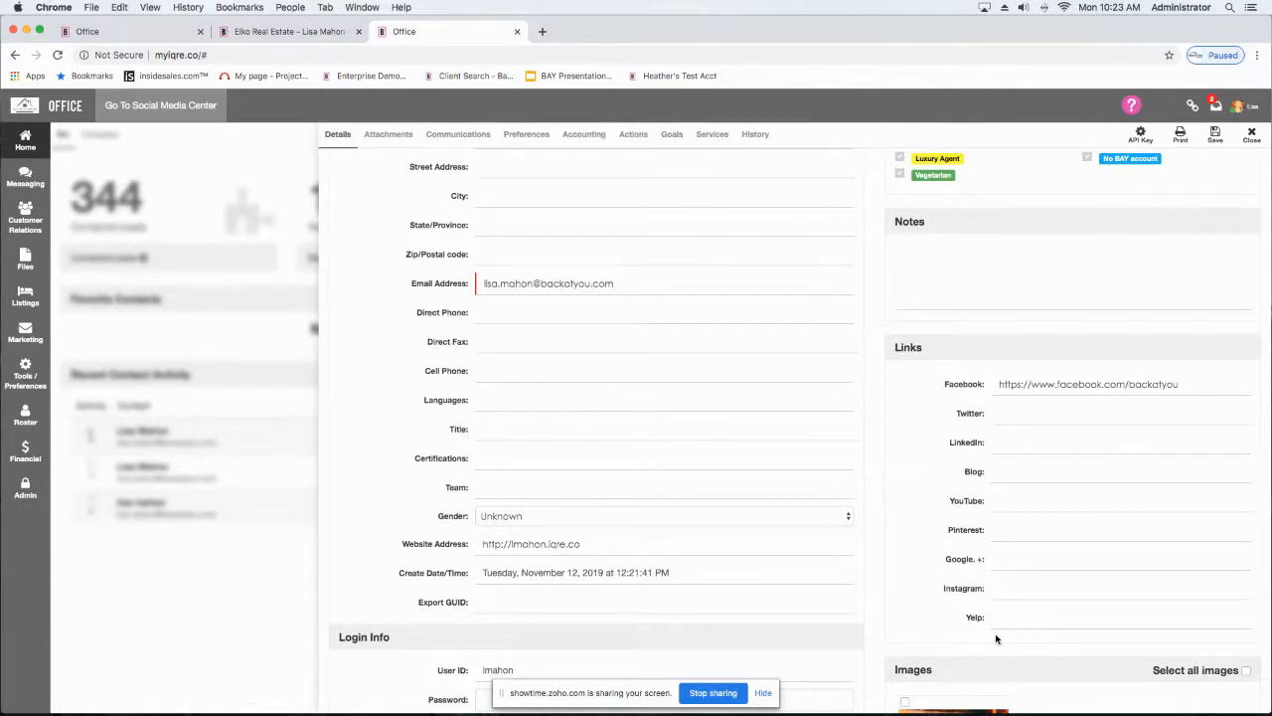
click(1029, 621)
Step: Add a "Click Here" line at the end of the agent's Profile Text in the Profiles section
scroll(824, 546, down, 5)
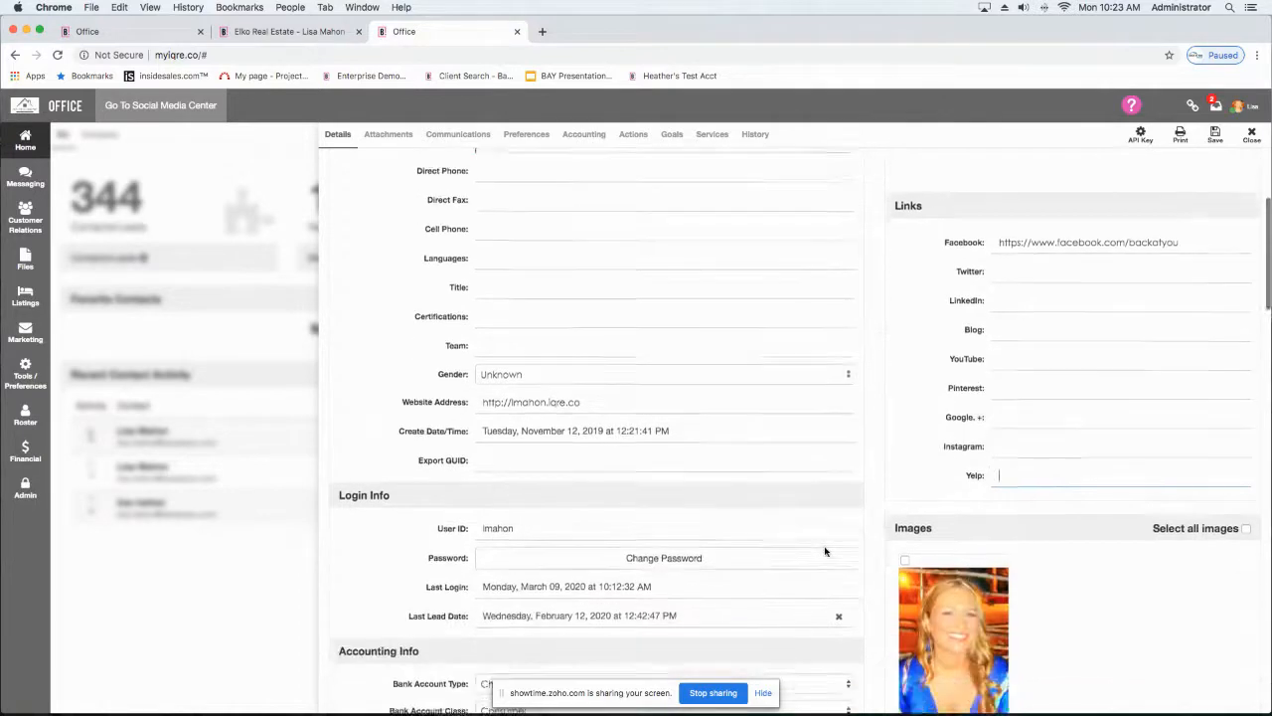
scroll(824, 547, down, 5)
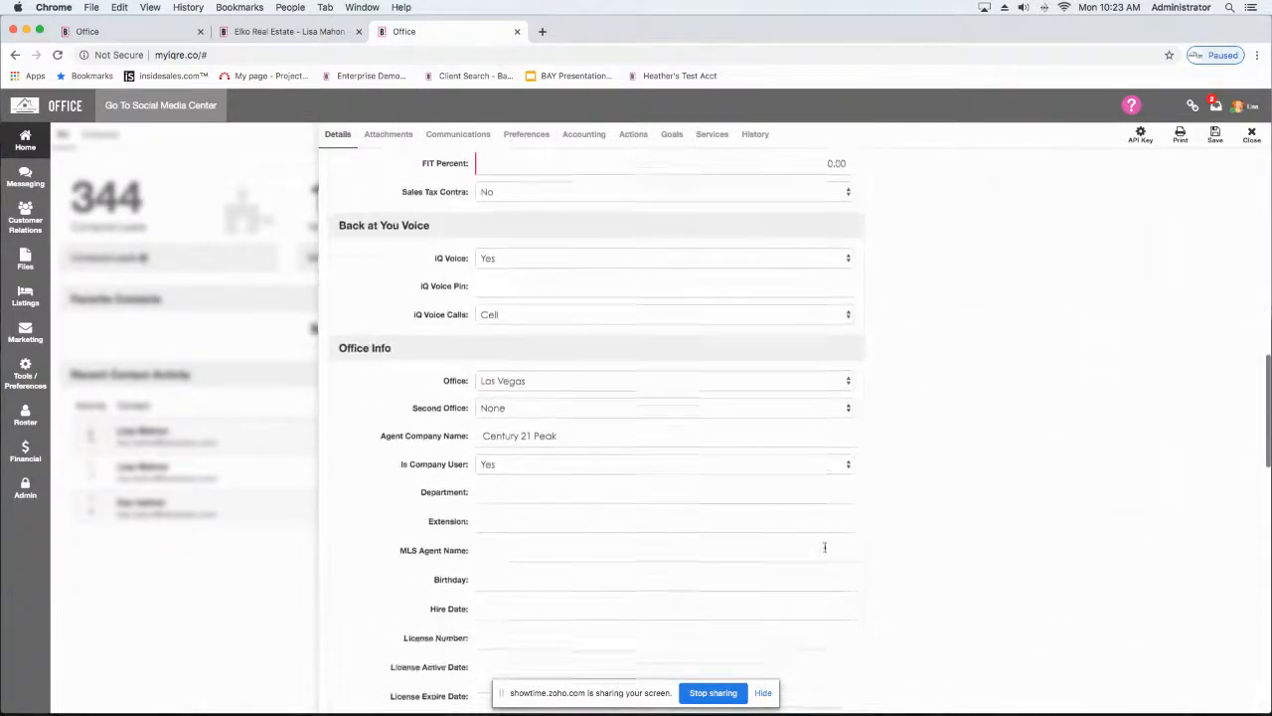
scroll(824, 551, down, 10)
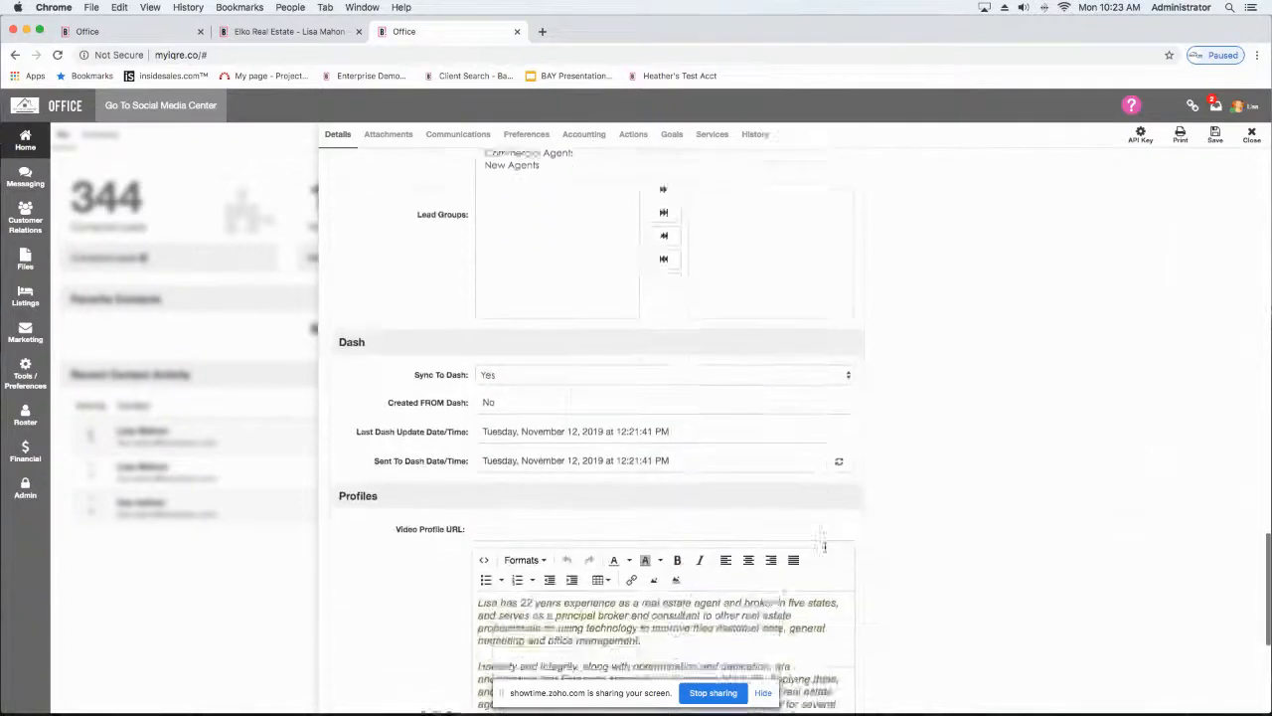
scroll(824, 546, down, 3)
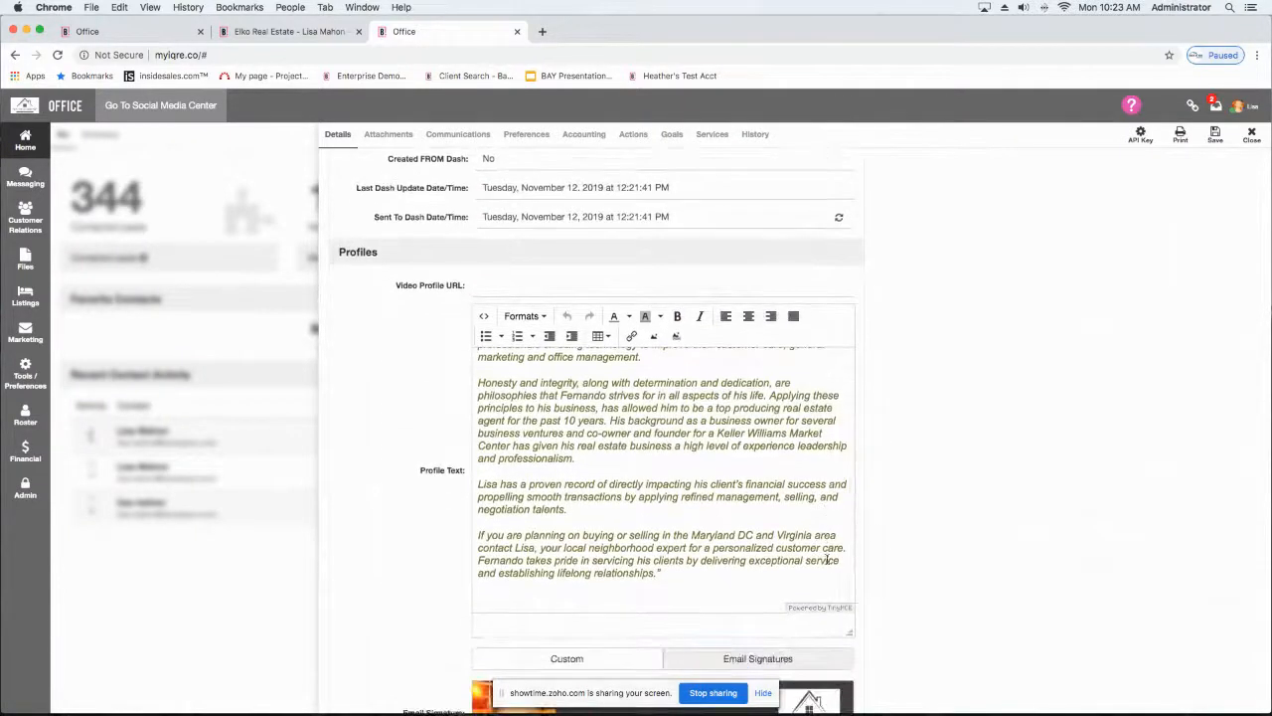
drag(661, 574, 497, 355)
scroll(597, 477, down, 1)
click(660, 573)
key(Return)
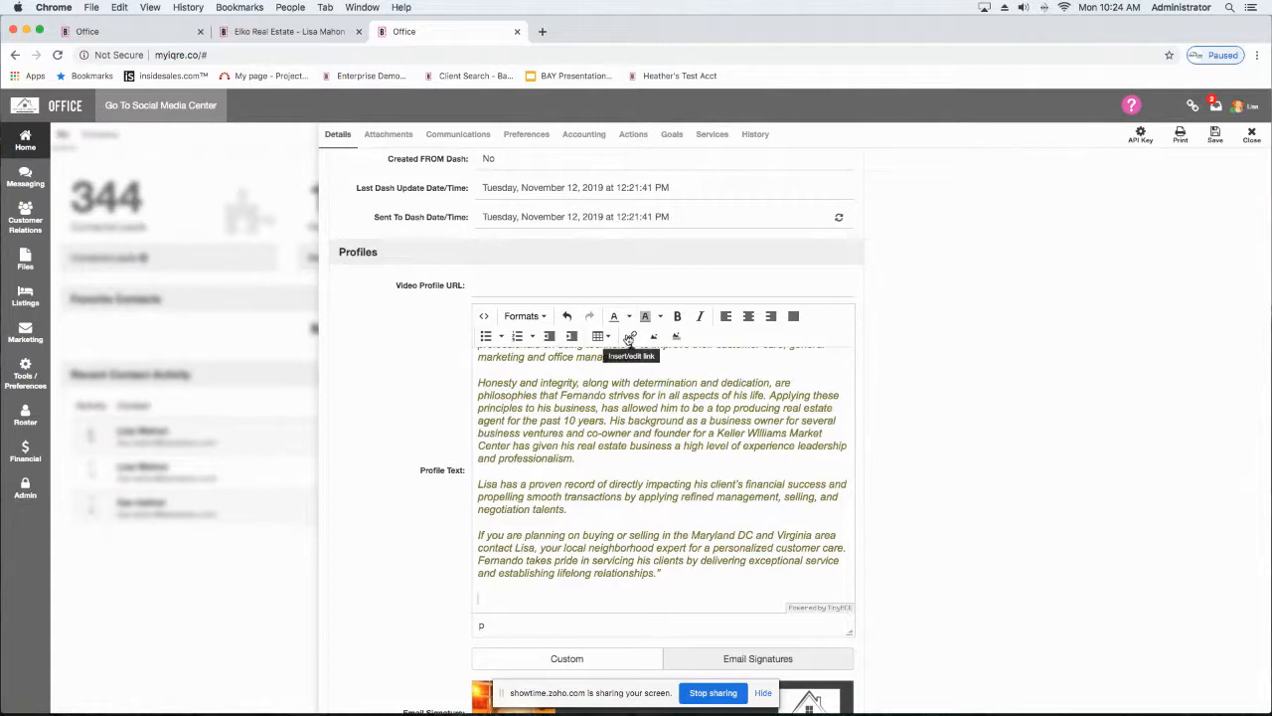
text(Cle)
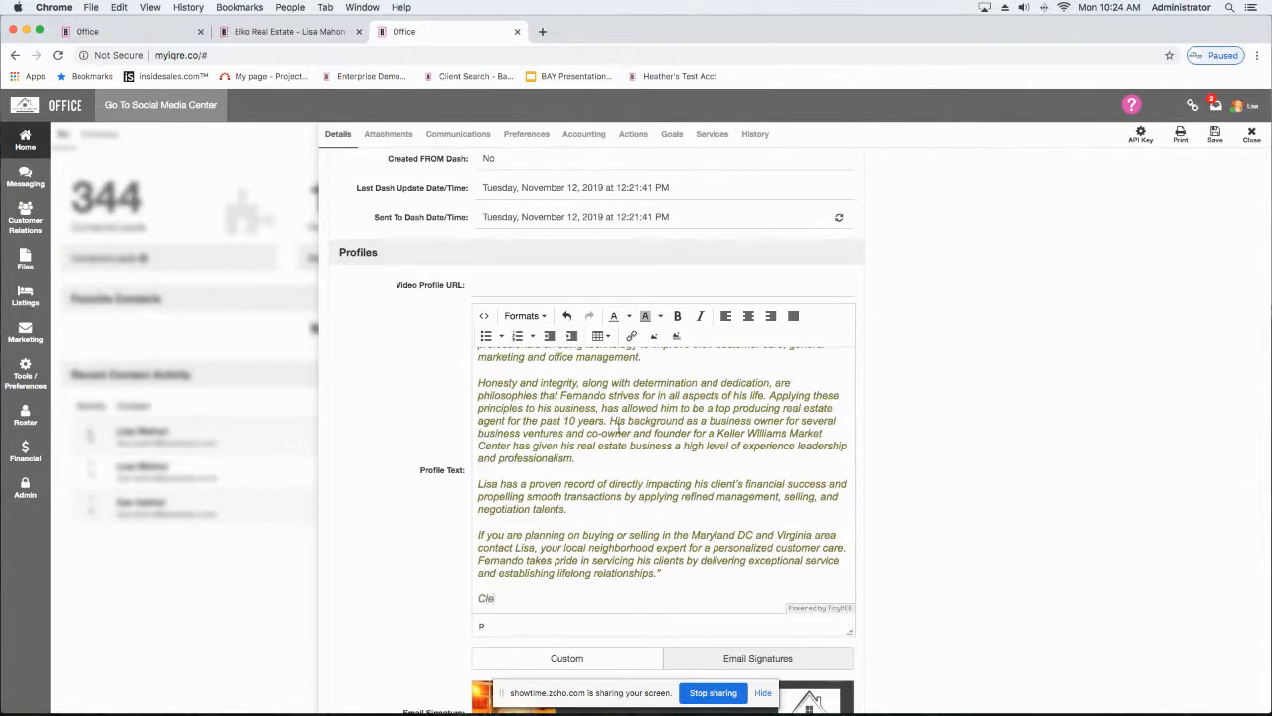
key(BackSpace)
text(ick Here)
Step: Open the link settings for the new "Click Here" text and close them without adding a URL
drag(474, 608, 460, 593)
click(488, 594)
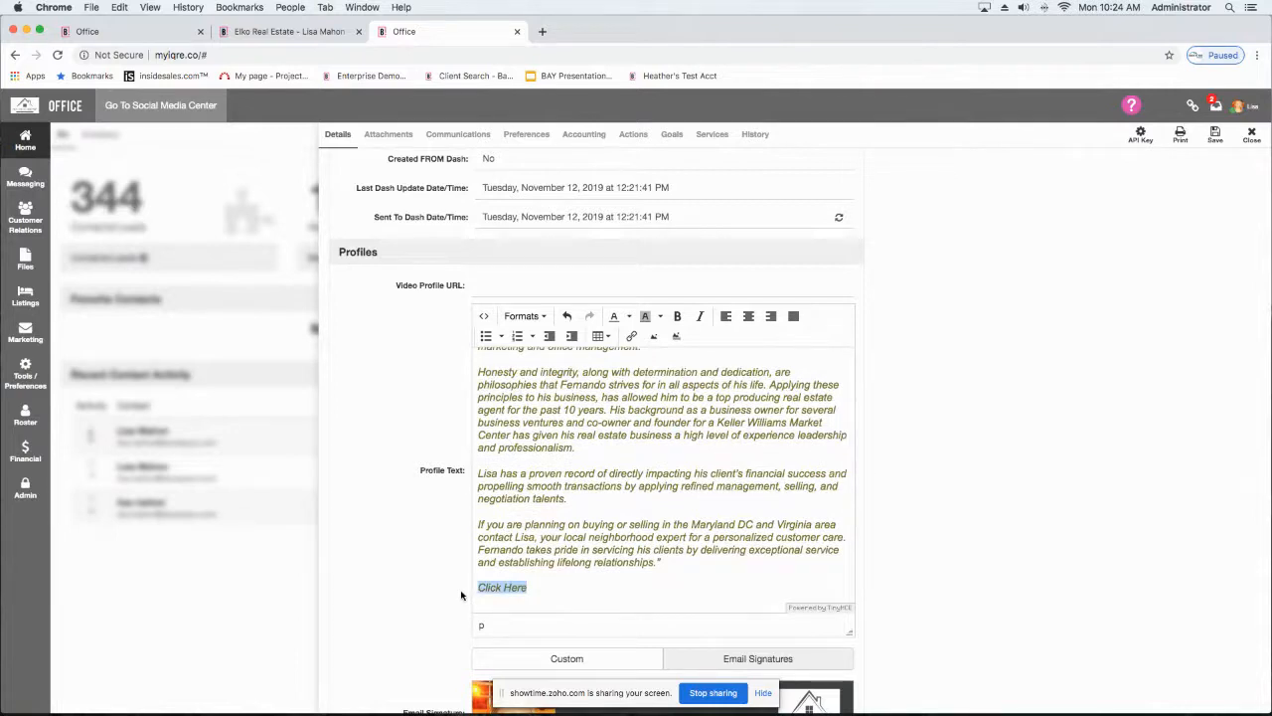
click(631, 336)
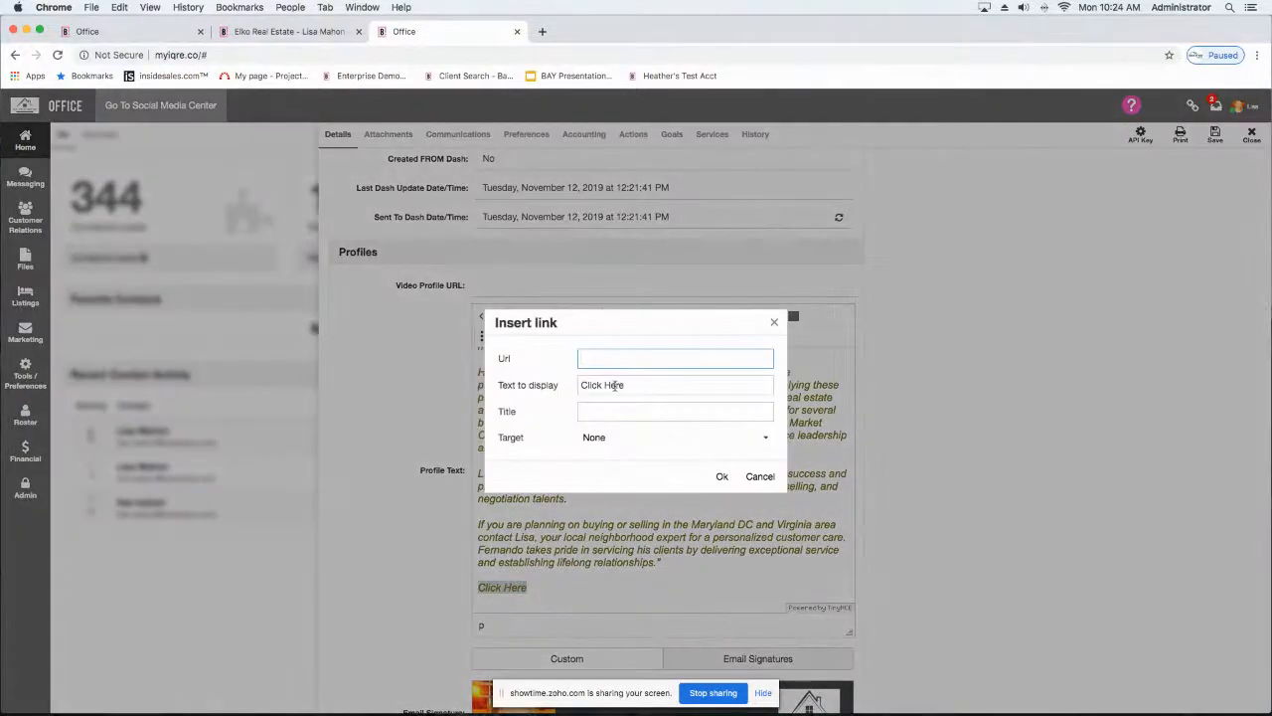
click(610, 361)
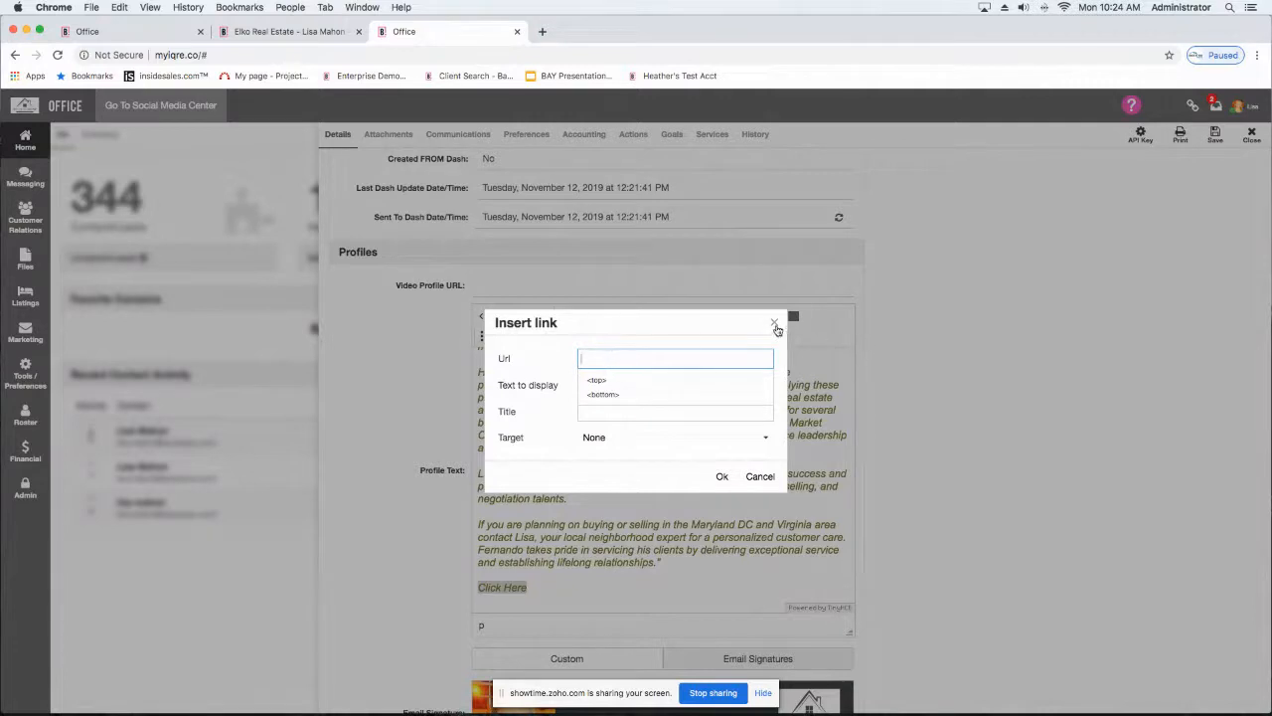
click(773, 323)
Step: Recheck the profile's social media links and Profile Text, and save the agent profile
scroll(892, 443, up, 20)
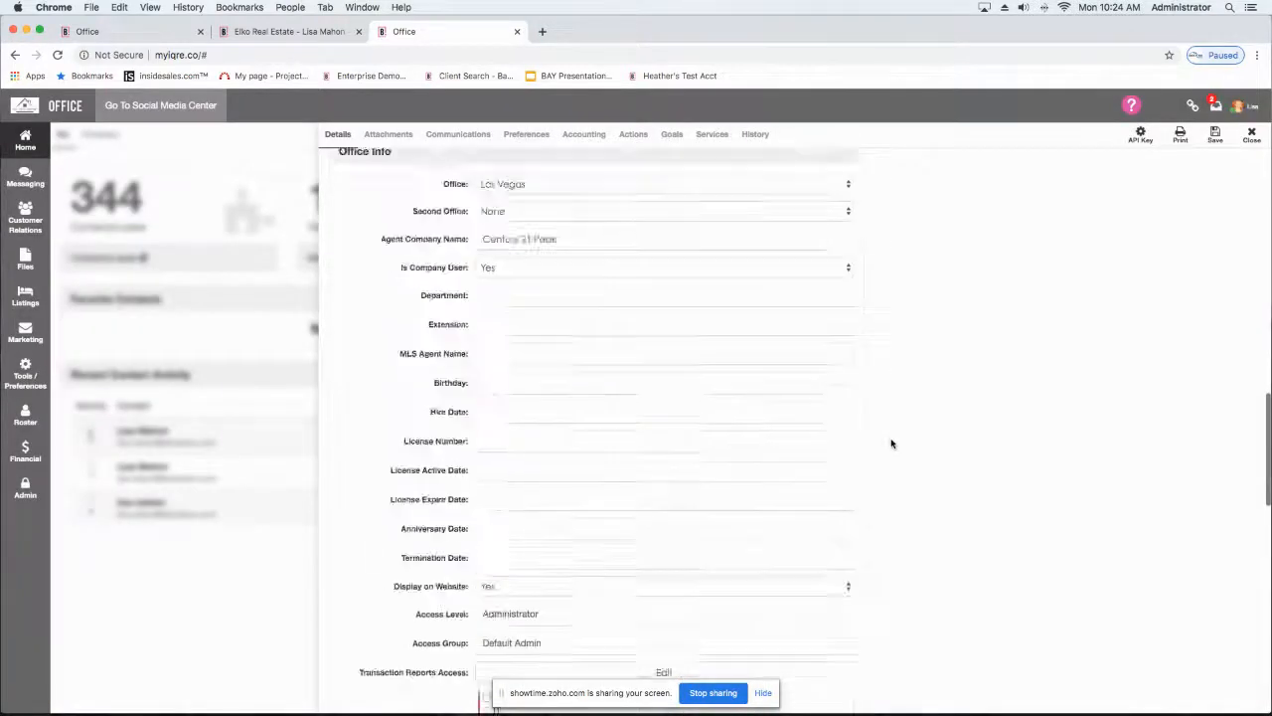
scroll(891, 443, up, 5)
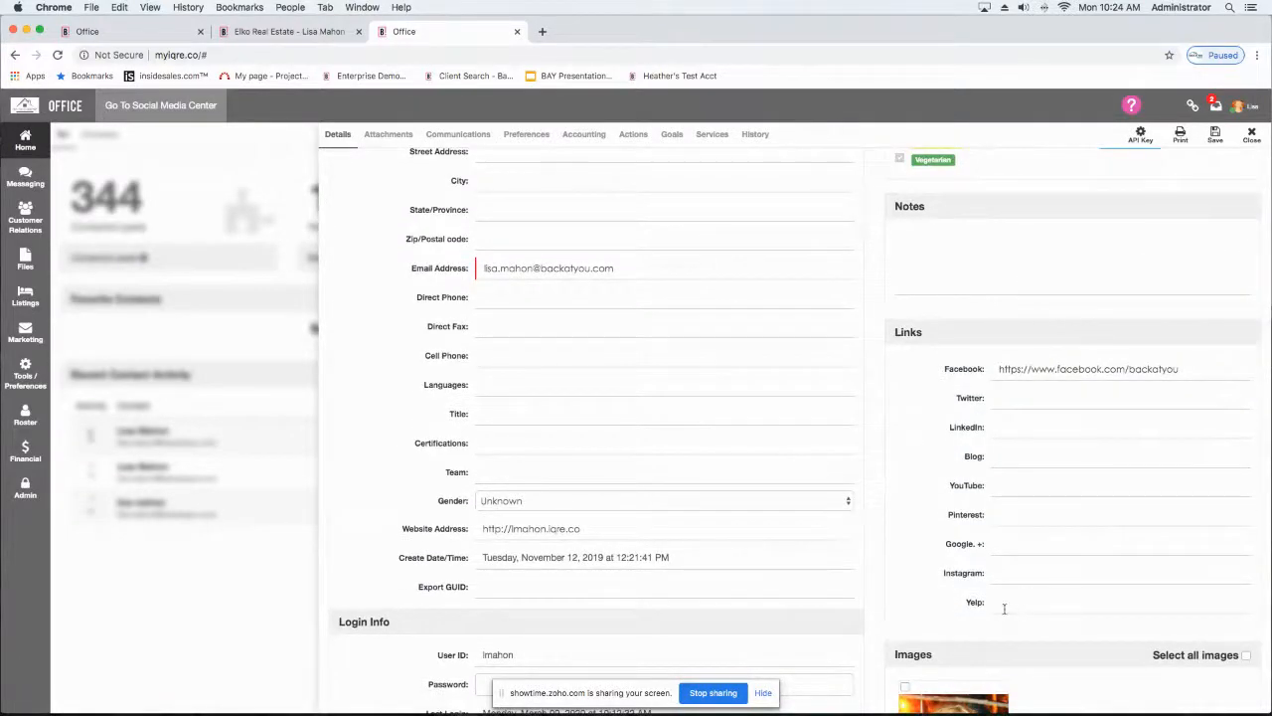
scroll(1002, 606, down, 10)
scroll(860, 570, down, 15)
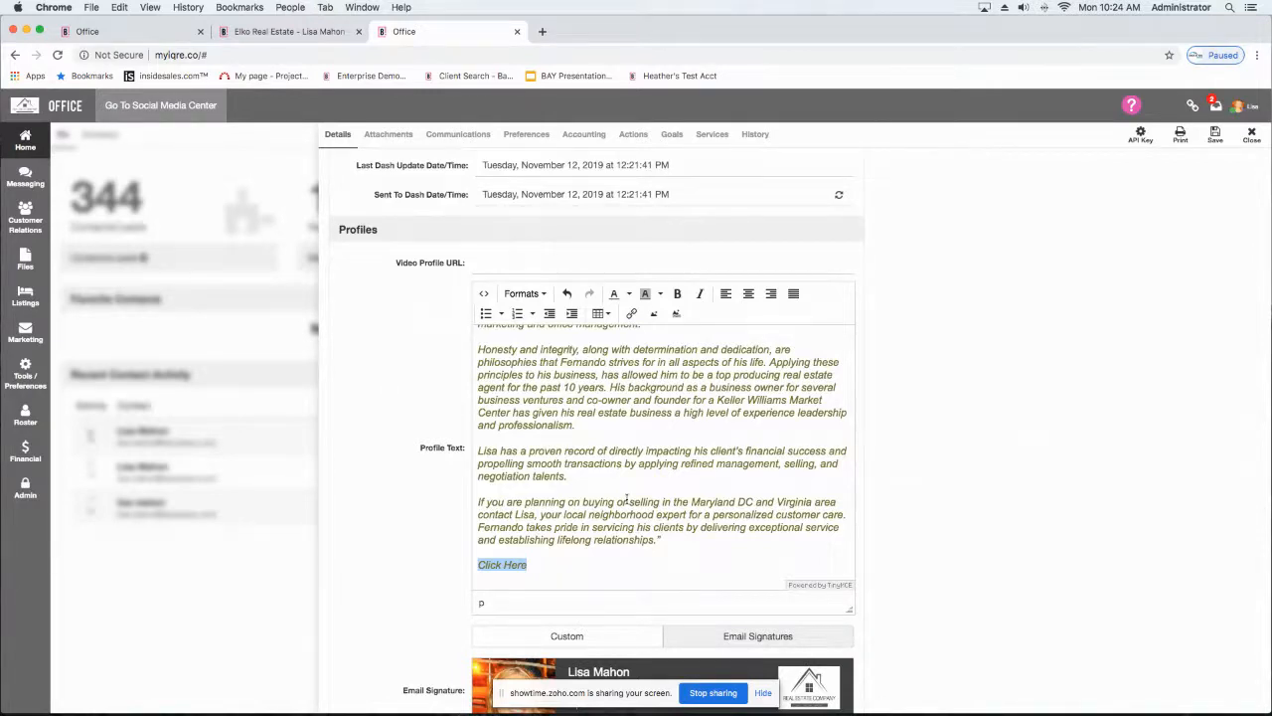
scroll(626, 500, up, 3)
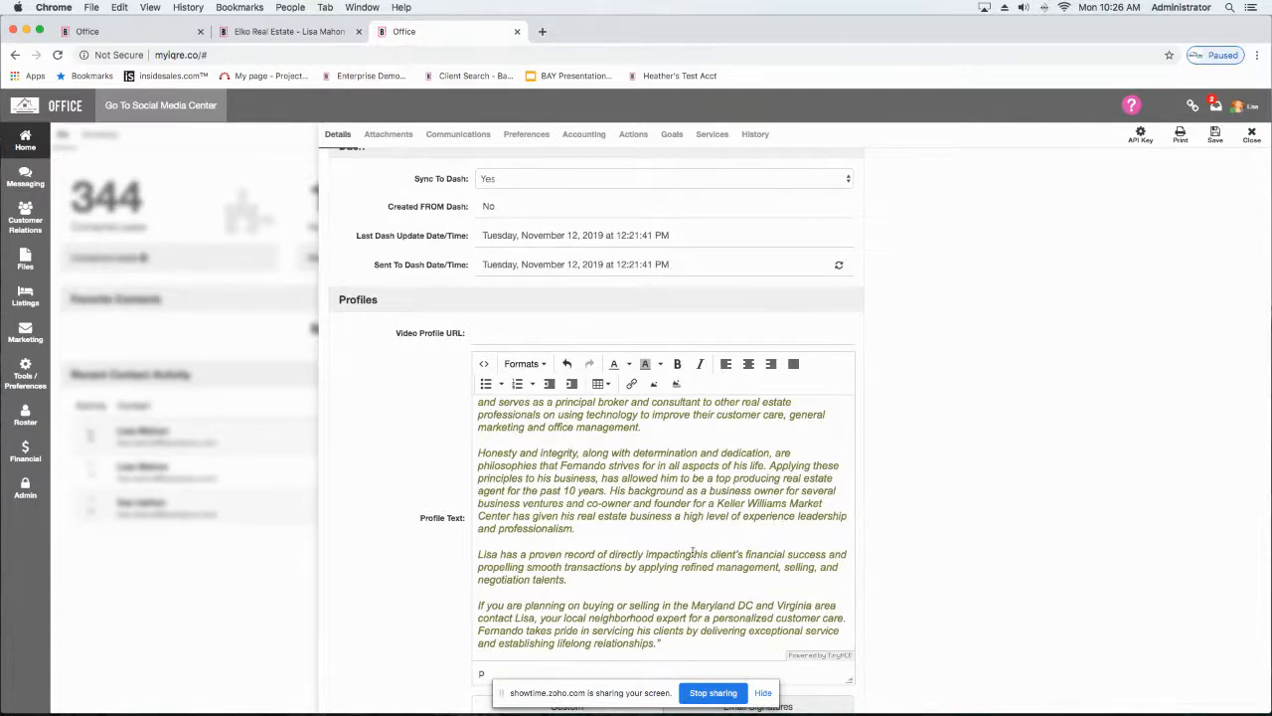
scroll(693, 554, down, 2)
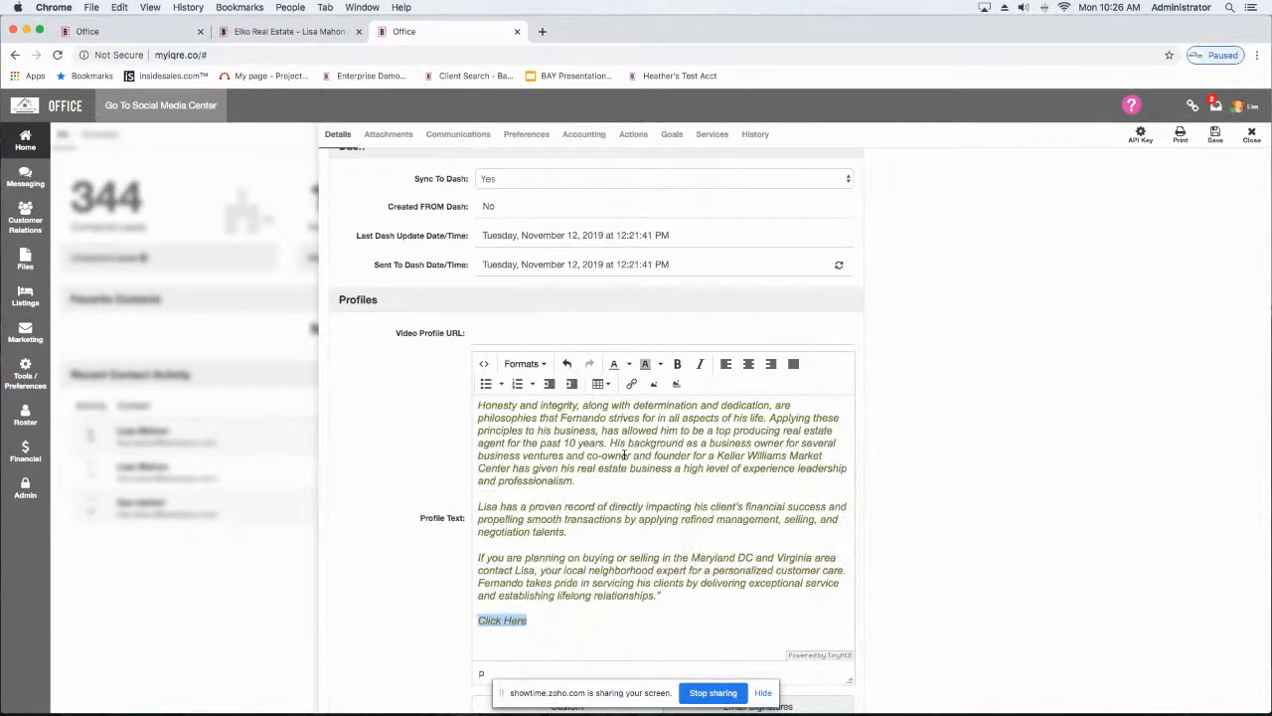
scroll(625, 455, down, 3)
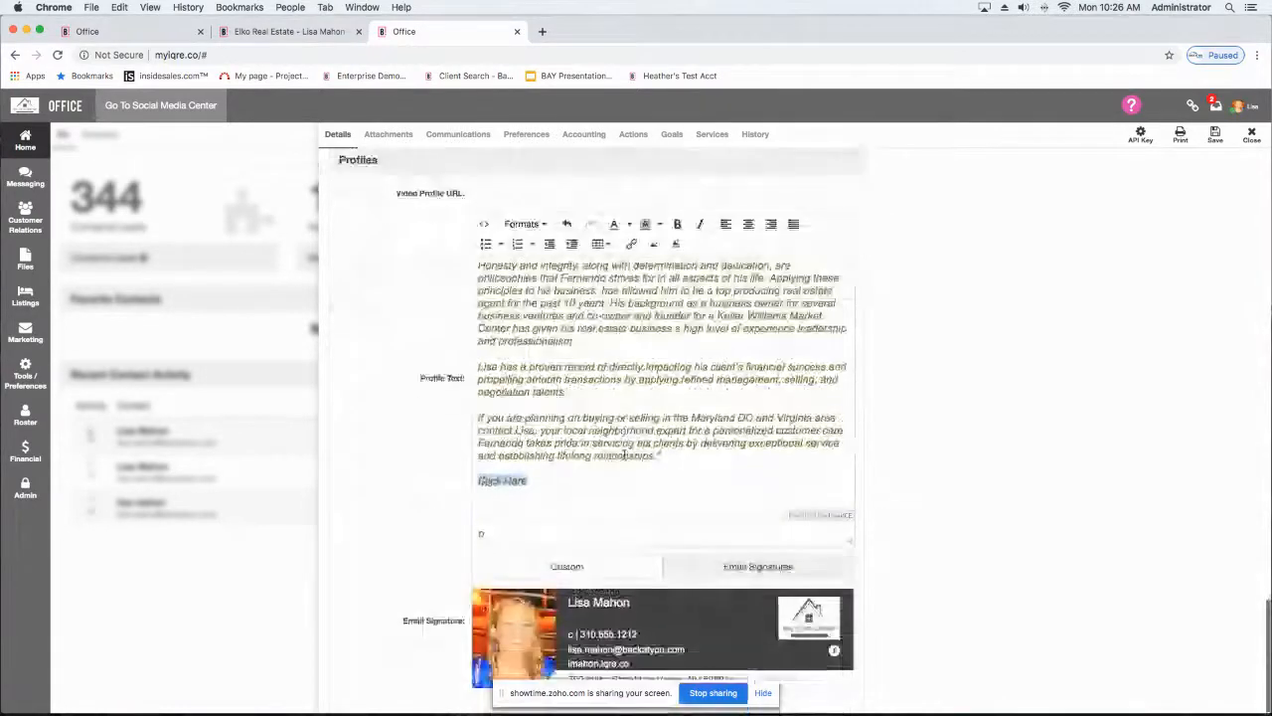
click(1214, 136)
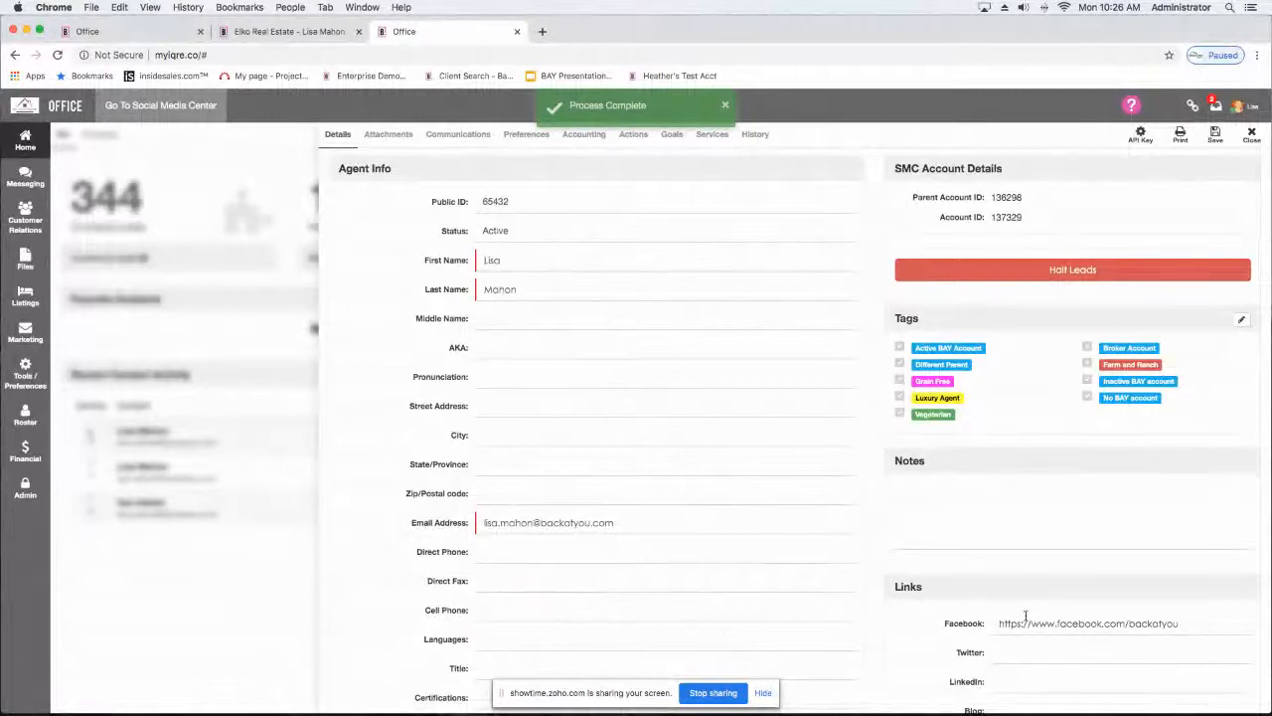
Step: Open the website's About Me page and check the agent's contact details, biography and "Click Here" line
click(298, 34)
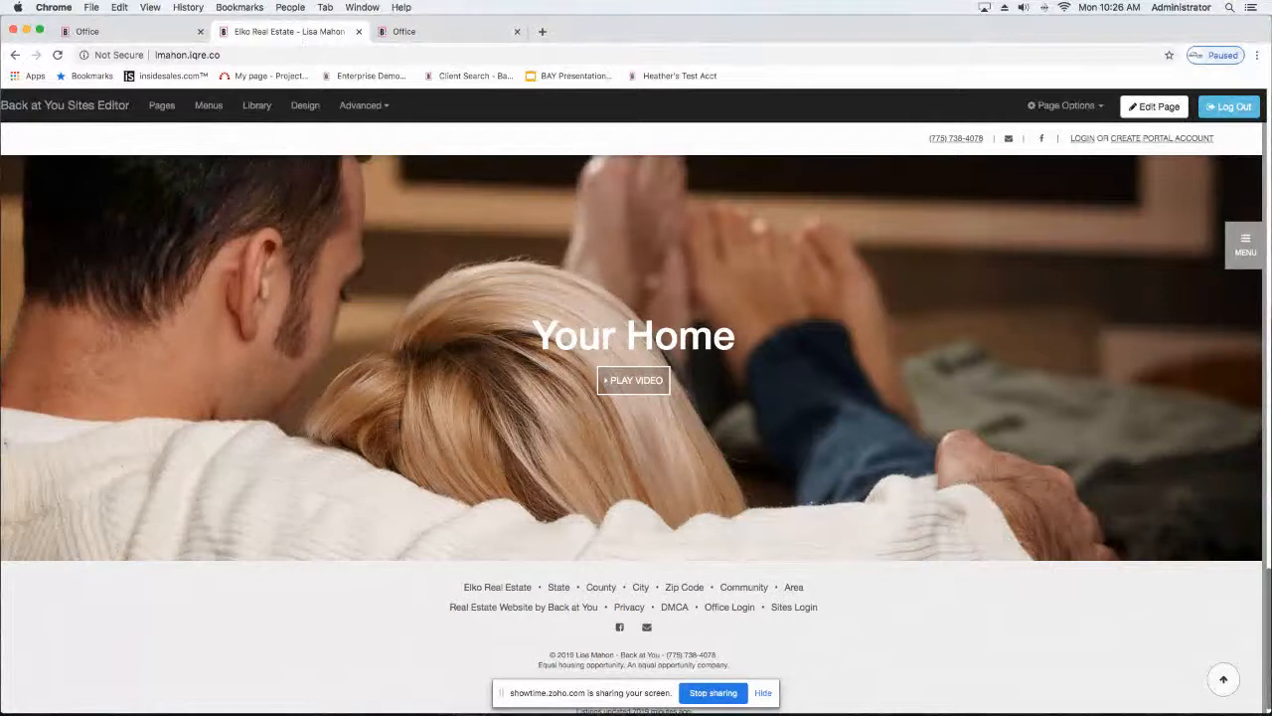
click(1246, 243)
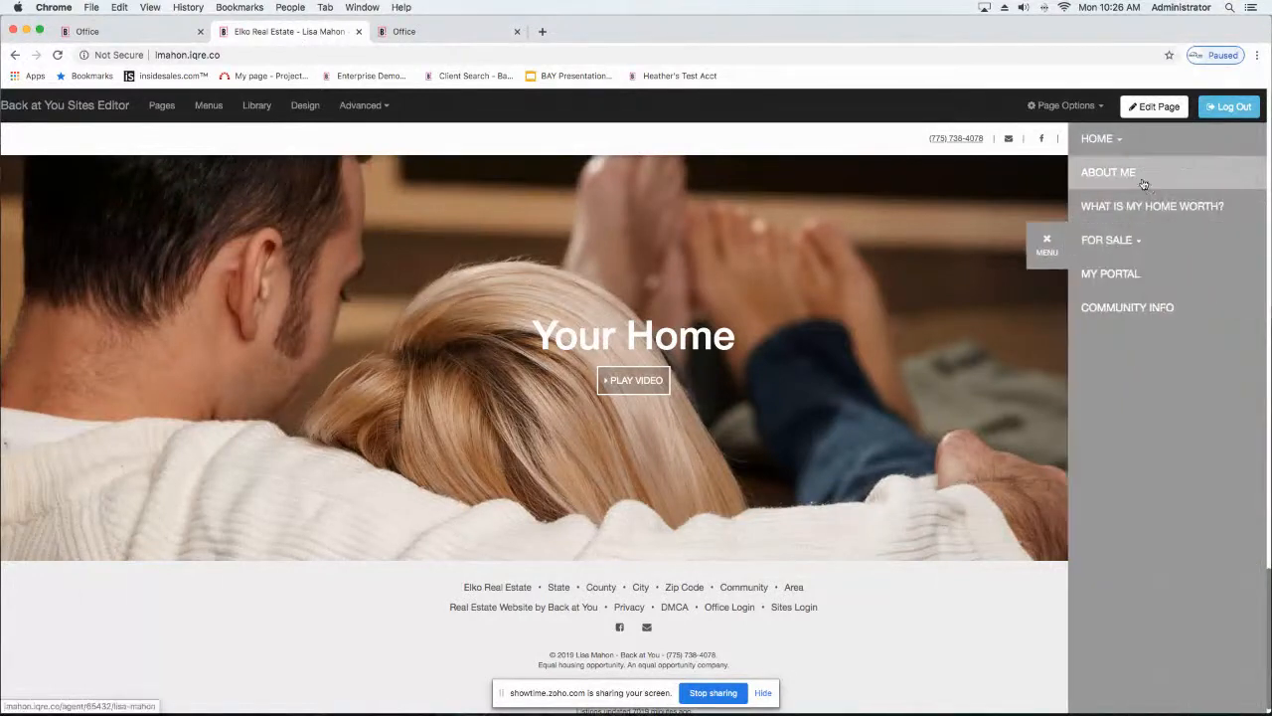
click(1101, 174)
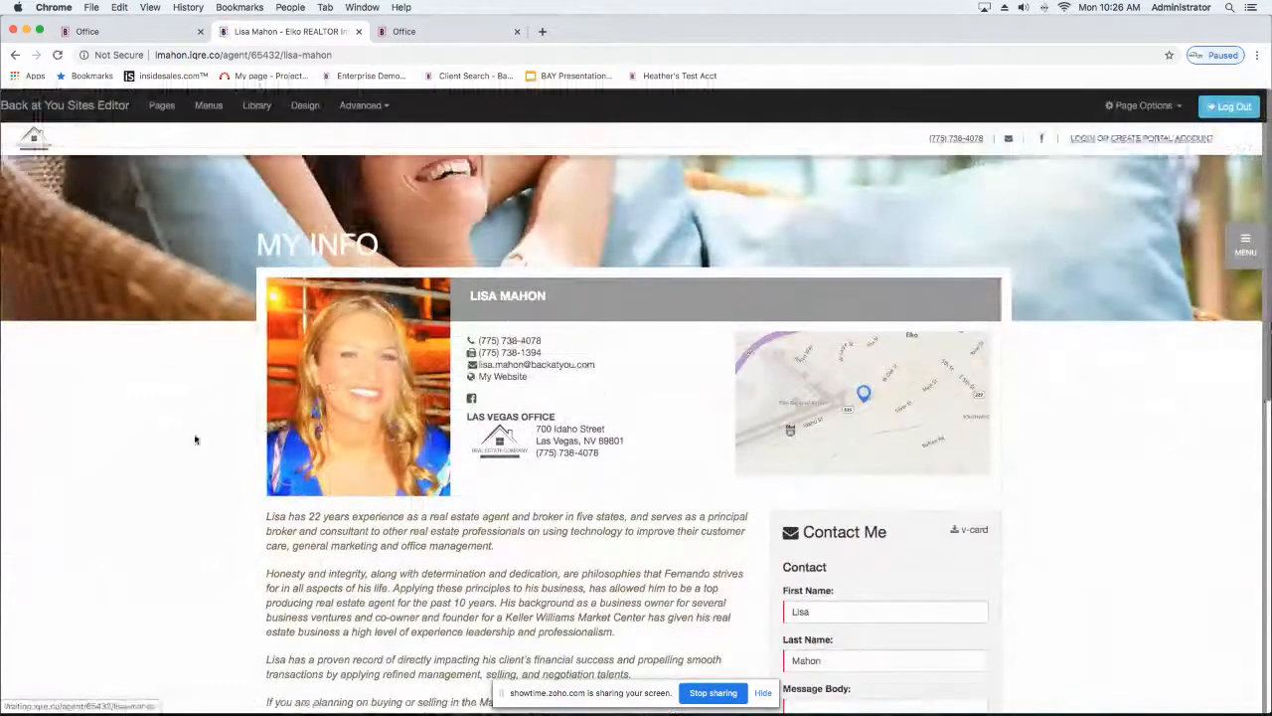
scroll(10, 447, down, 4)
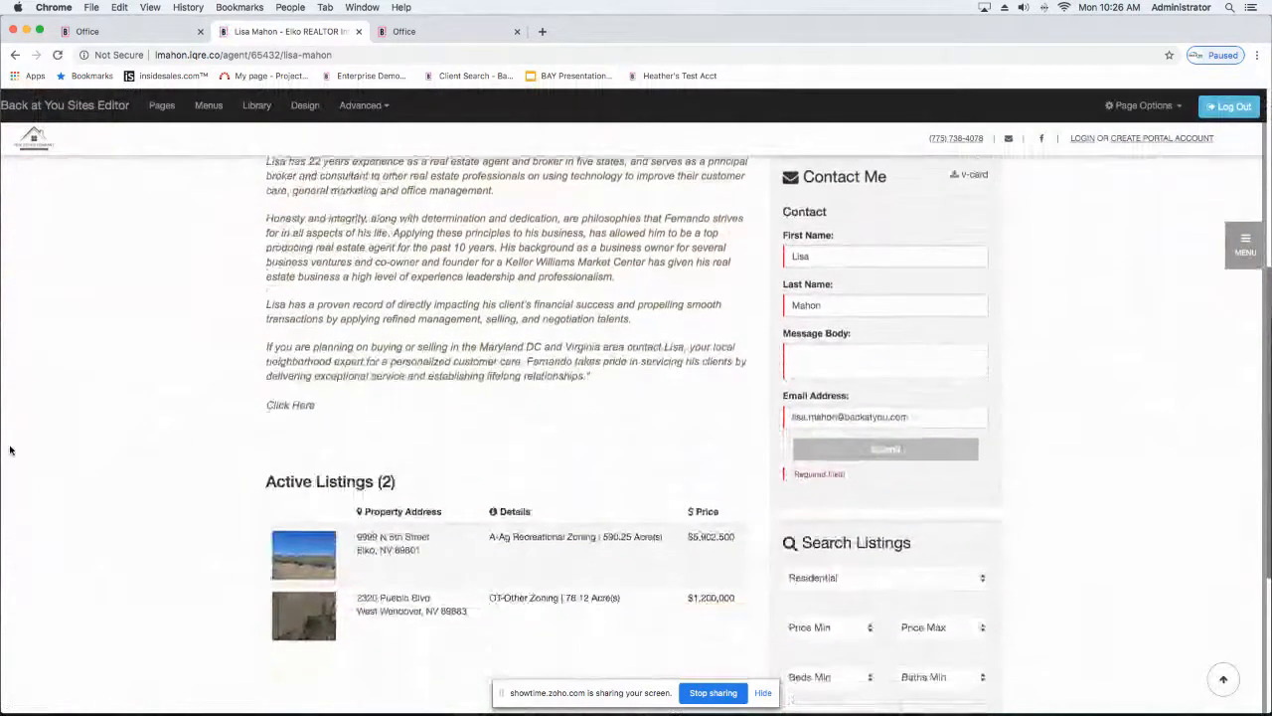
scroll(10, 451, up, 4)
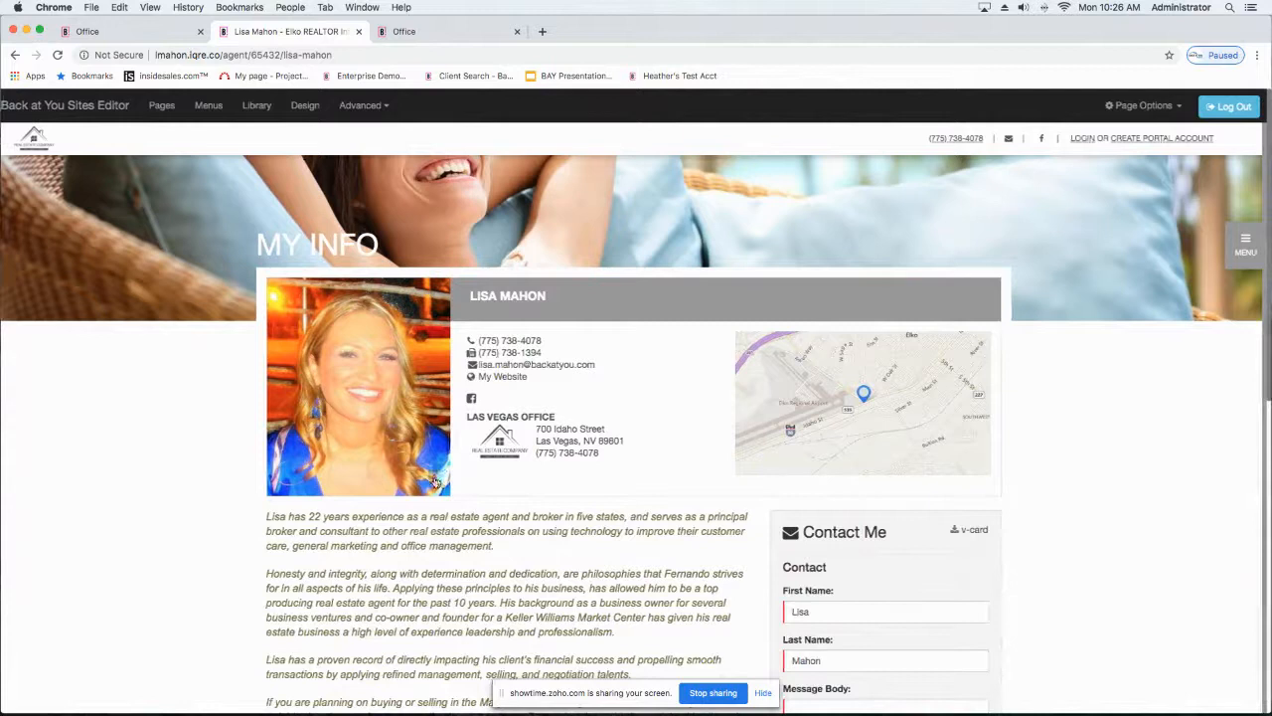
scroll(434, 482, down, 5)
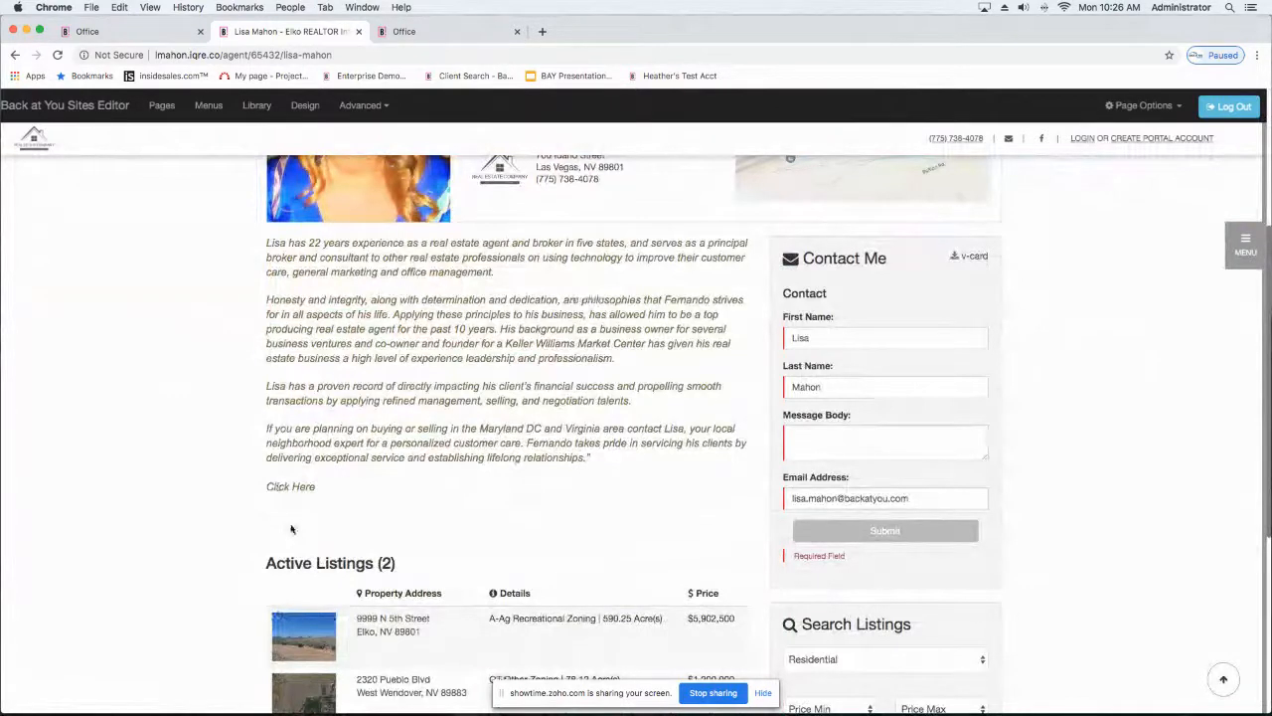
scroll(291, 529, up, 4)
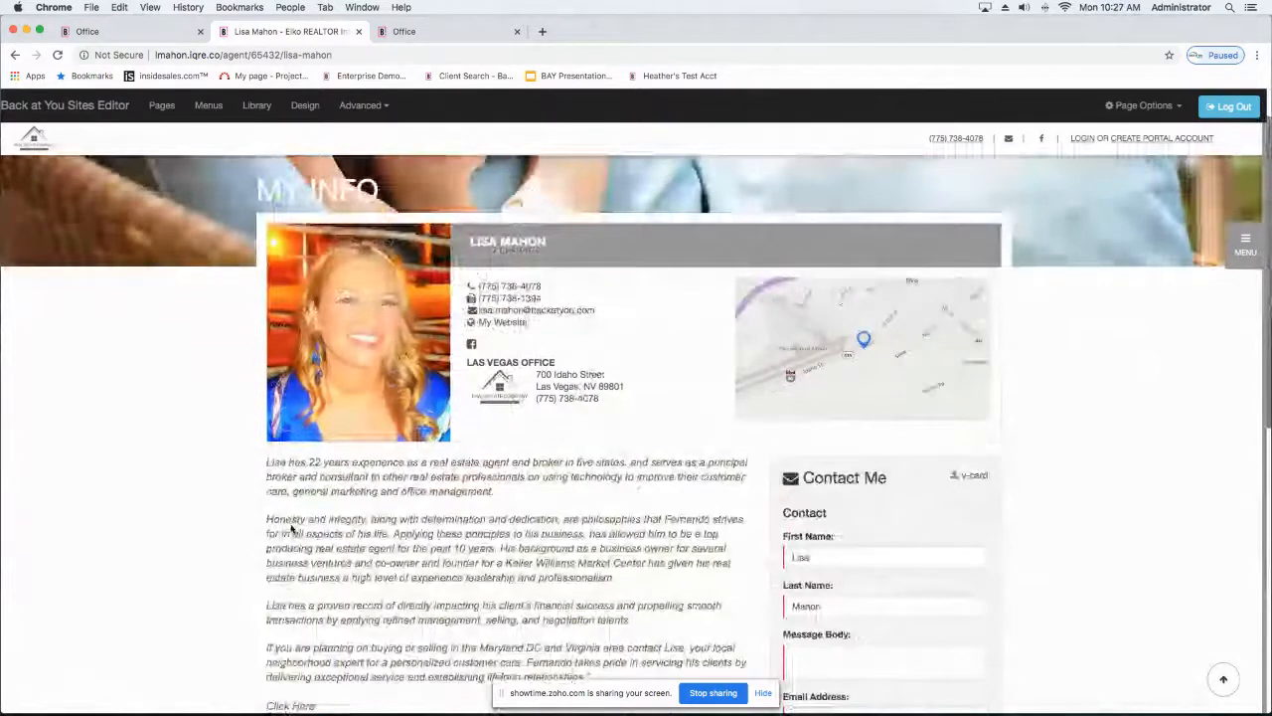
click(1244, 248)
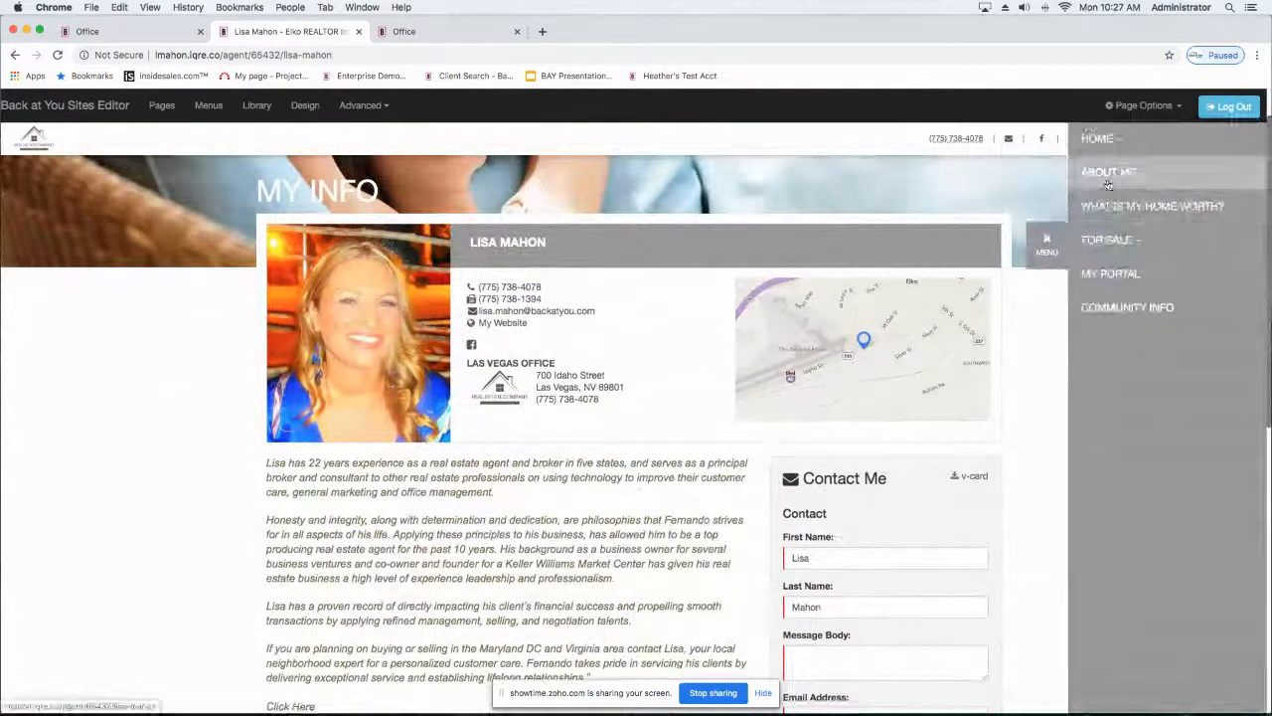
scroll(165, 518, down, 1)
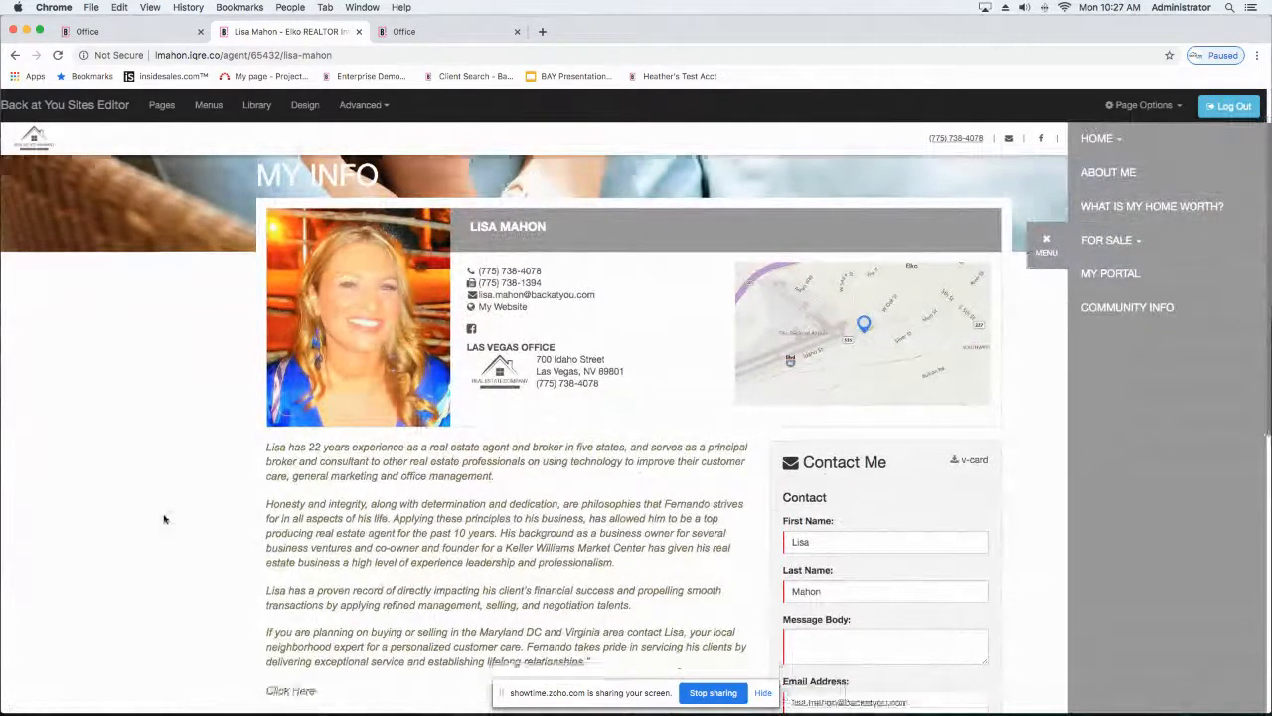
scroll(165, 517, up, 3)
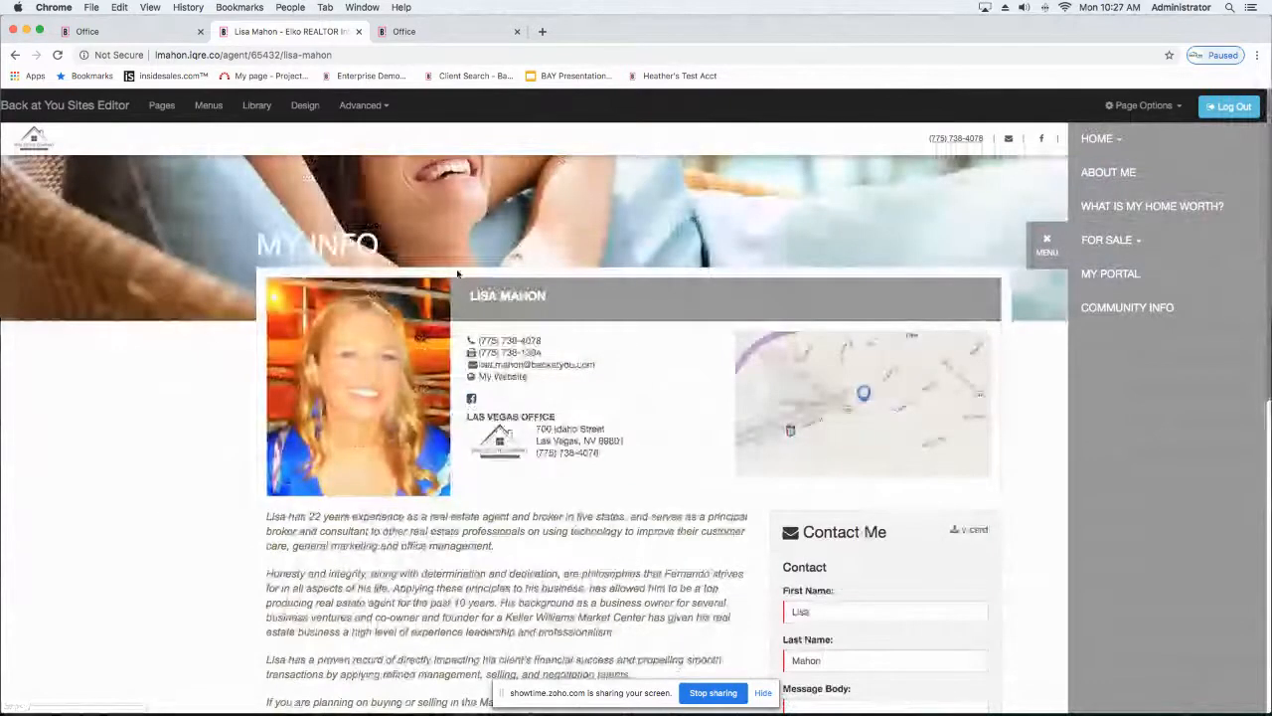
Step: Check the Links section of the Office profile, and test the Facebook link on the website's About Me page
click(418, 30)
scroll(1015, 626, down, 2)
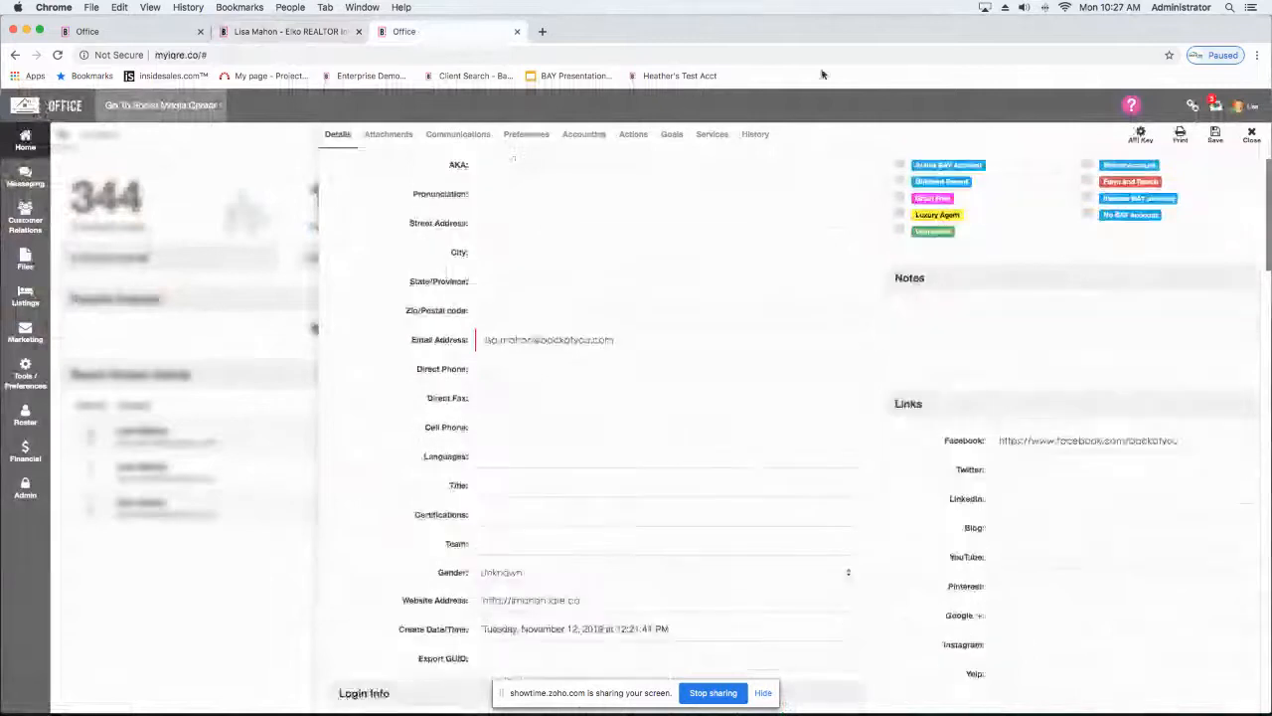
click(243, 31)
click(468, 401)
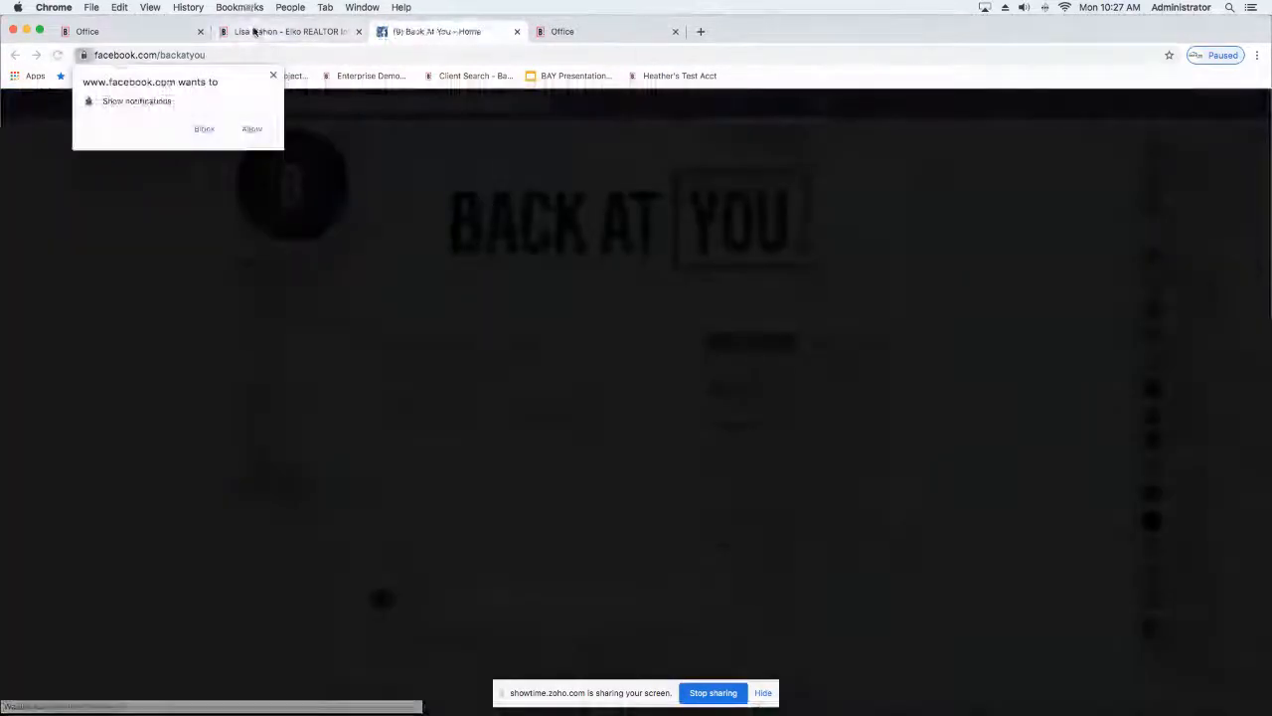
click(254, 31)
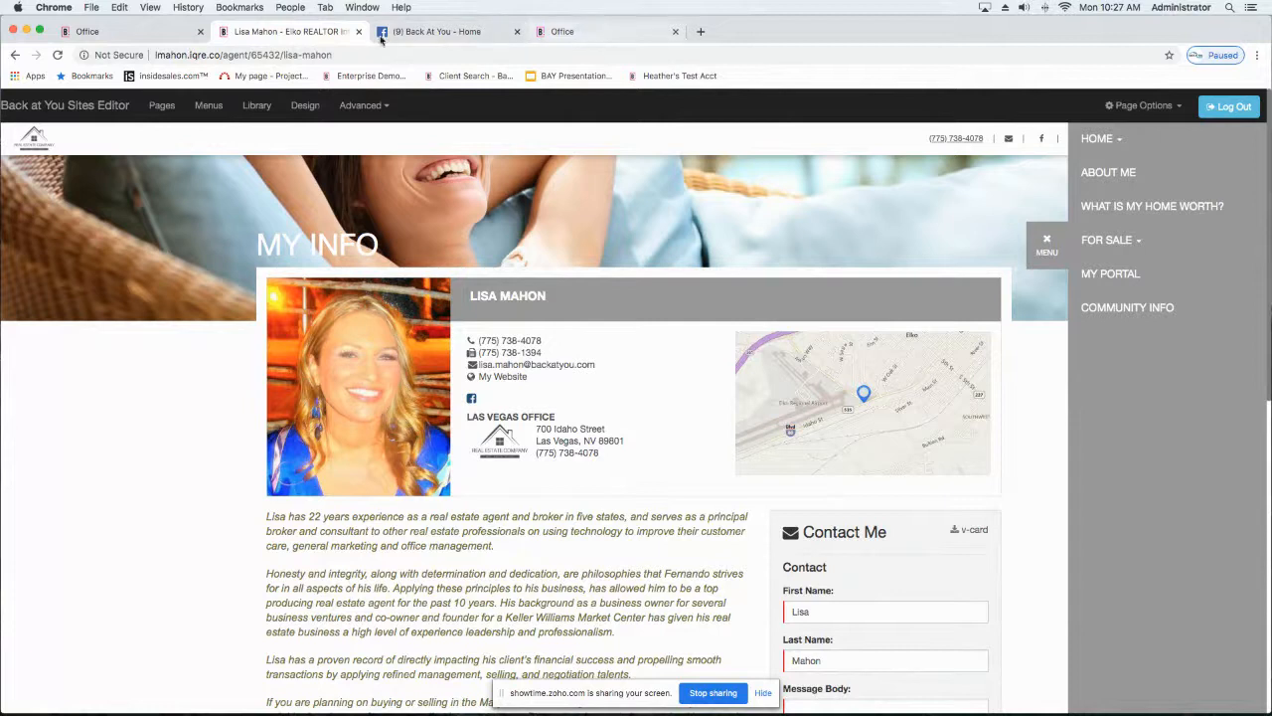
Step: Open the agent's own profile from the first Office page and go to its Profiles section with the email signature
click(179, 30)
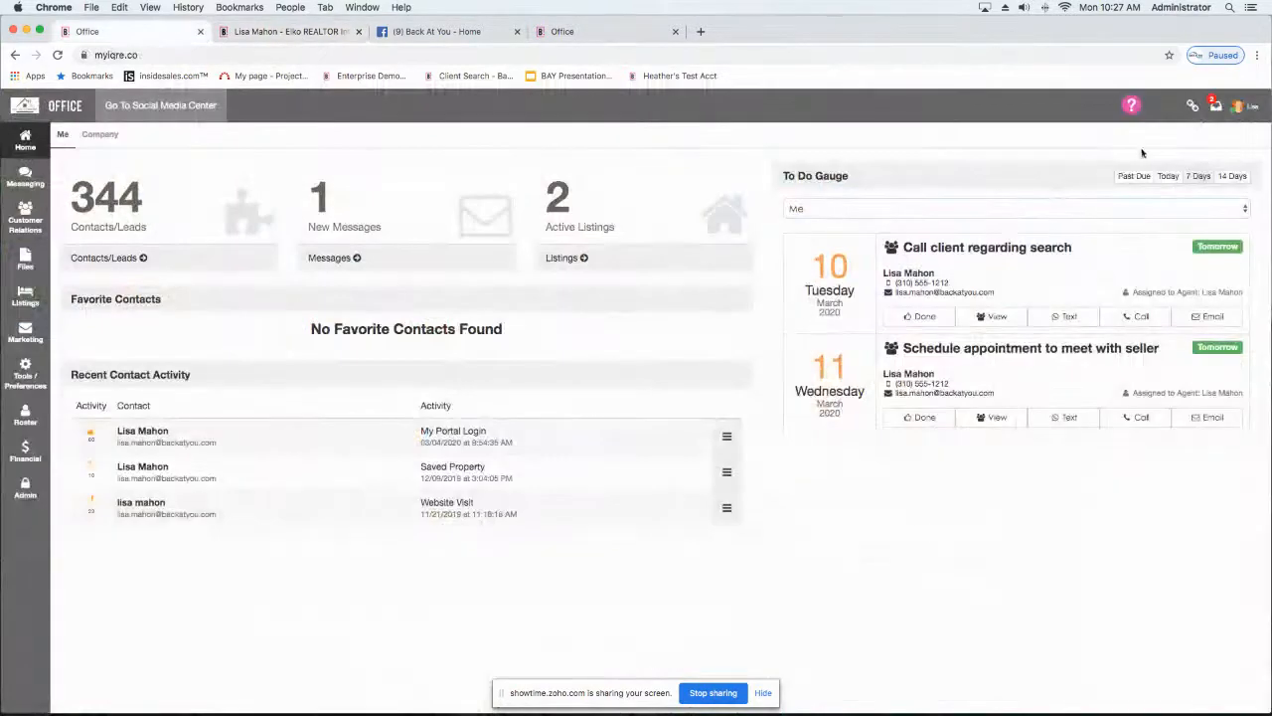
click(1239, 107)
click(1099, 284)
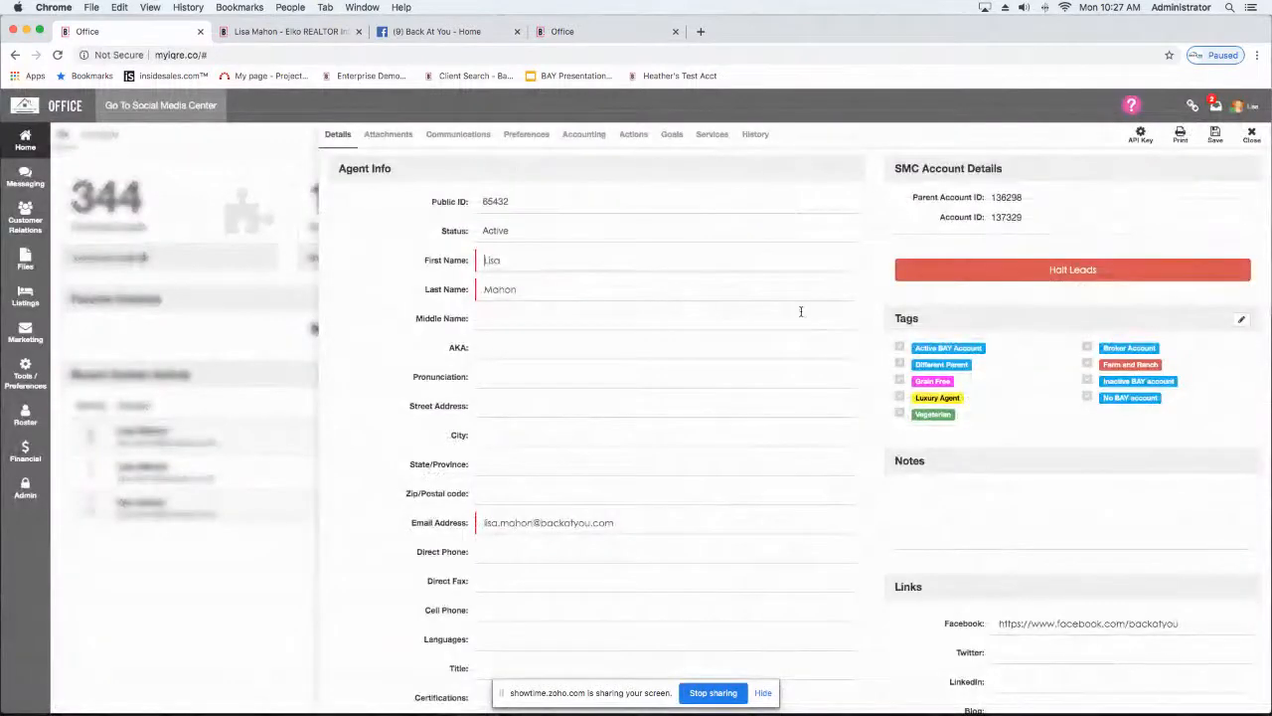
scroll(584, 319, down, 15)
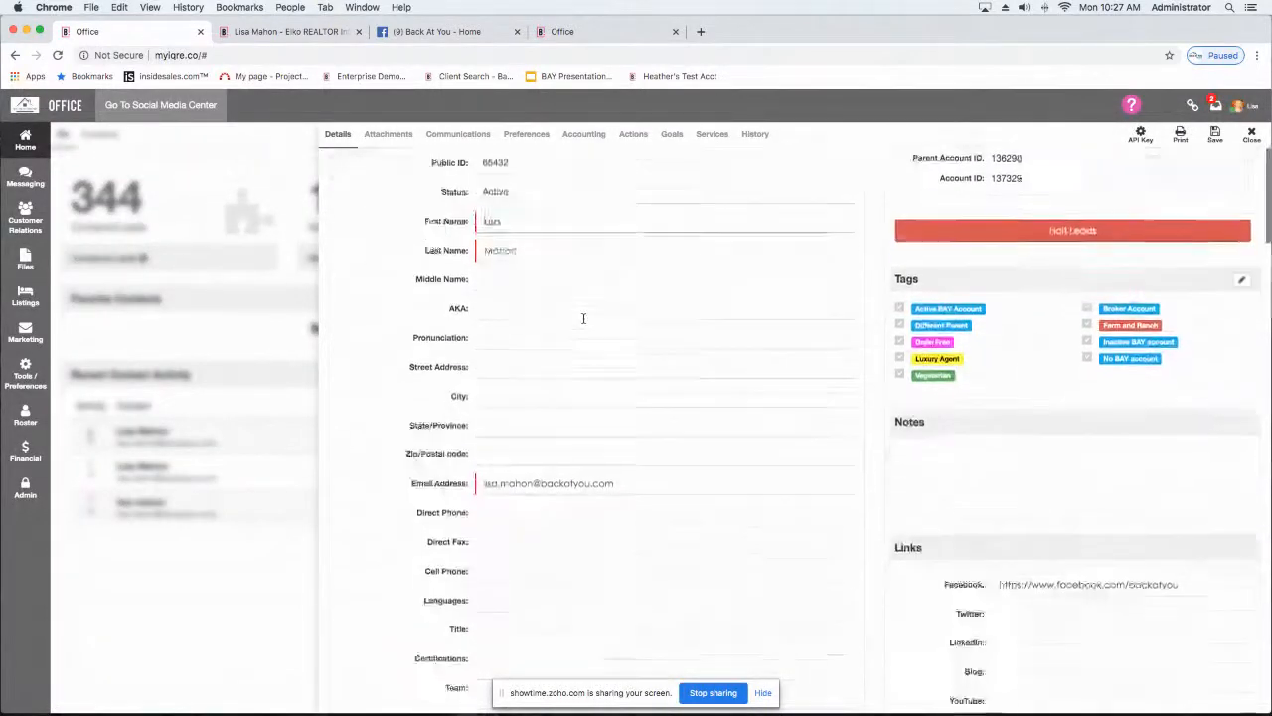
scroll(583, 322, down, 15)
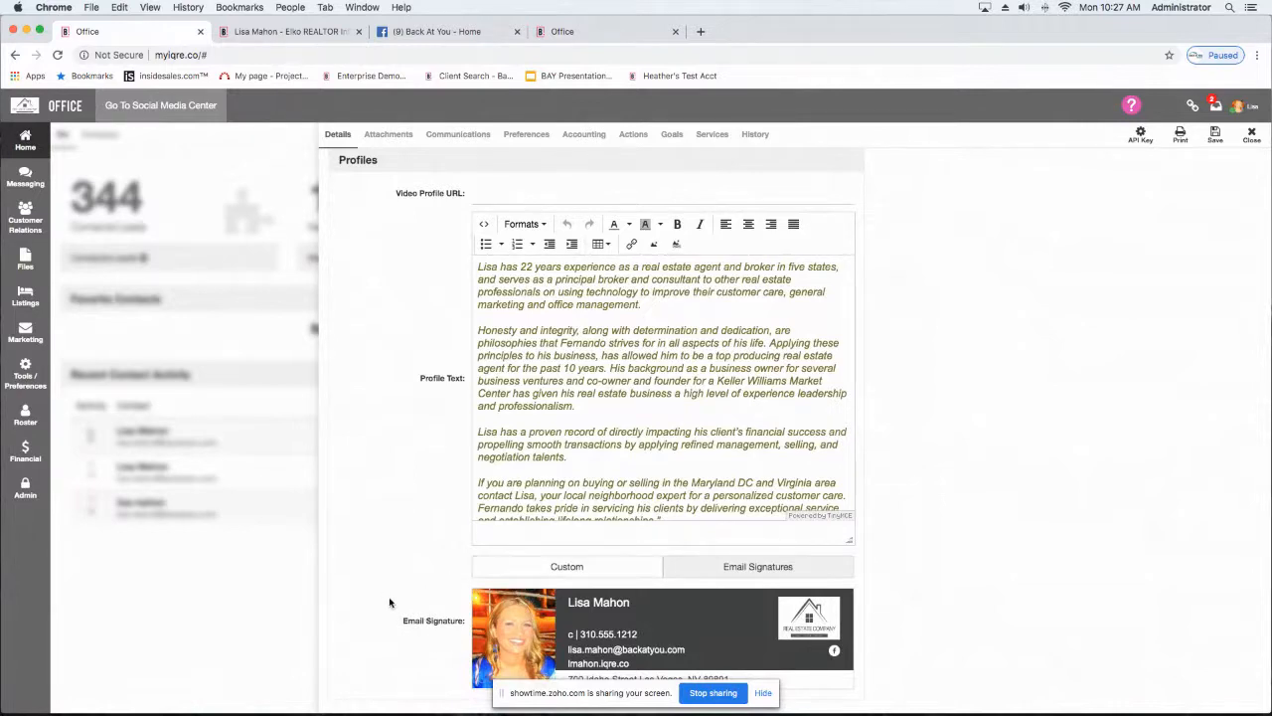
Step: Switch the Email Signature to custom editing, and open the gallery of Back at You signature templates
click(571, 565)
scroll(928, 515, down, 5)
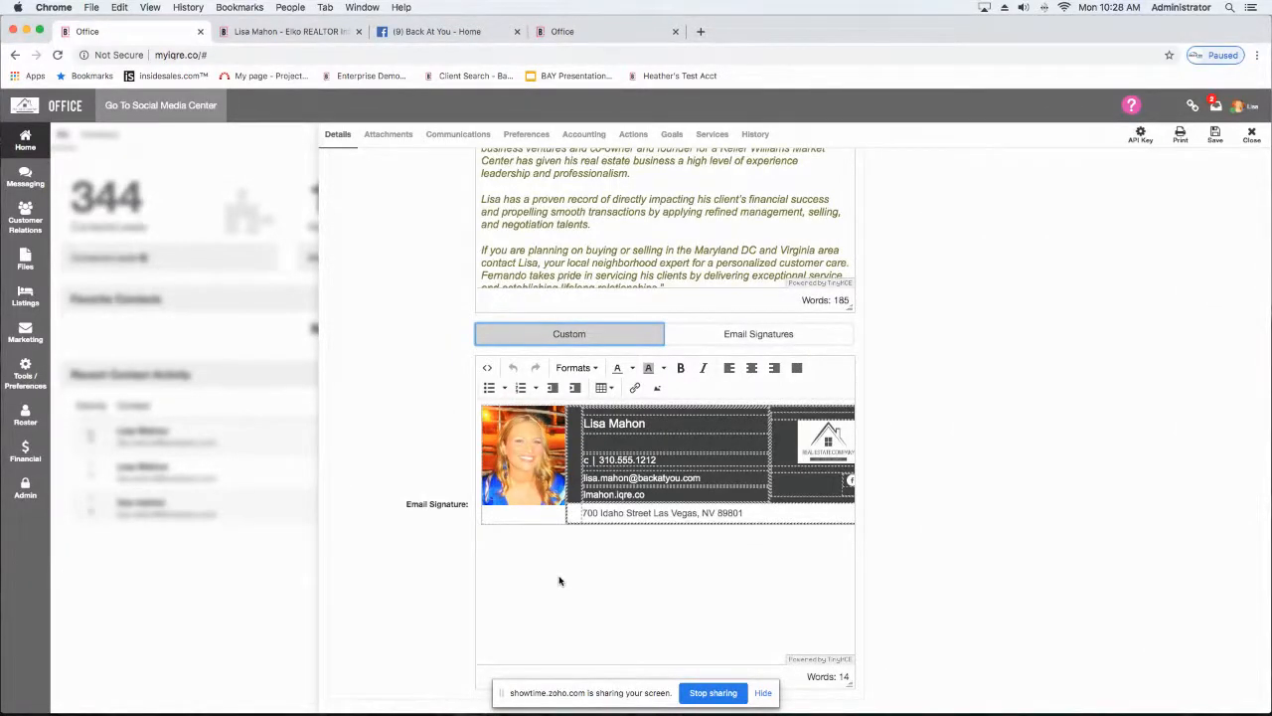
click(756, 335)
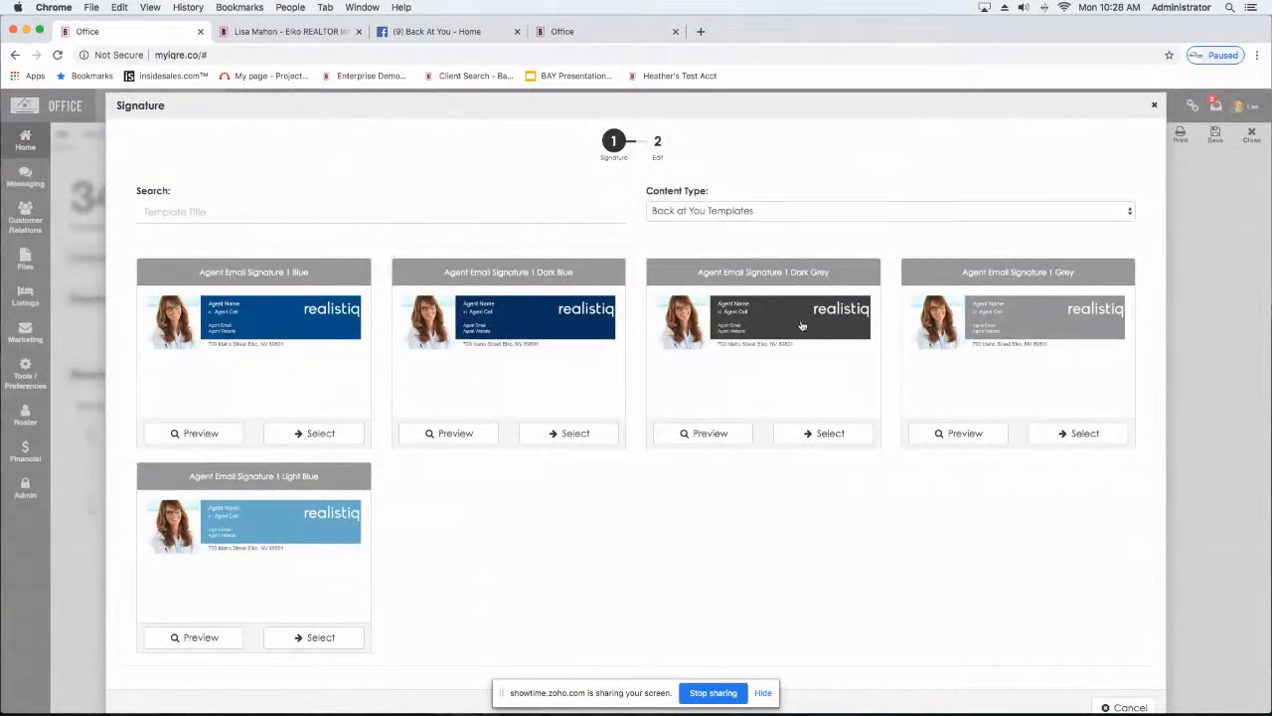
Step: Save an email signature based on the "Agent Email Signature | Dark Grey" template, with the agent's cell phone number filled in
click(821, 437)
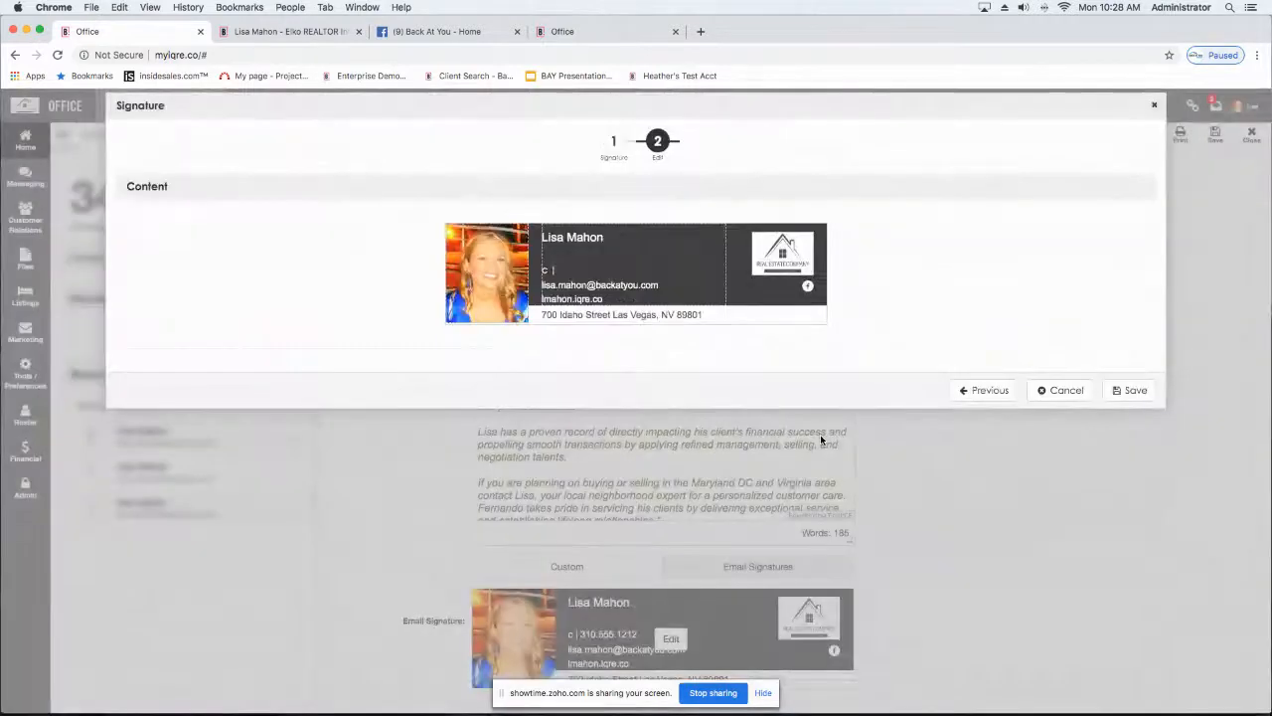
click(574, 274)
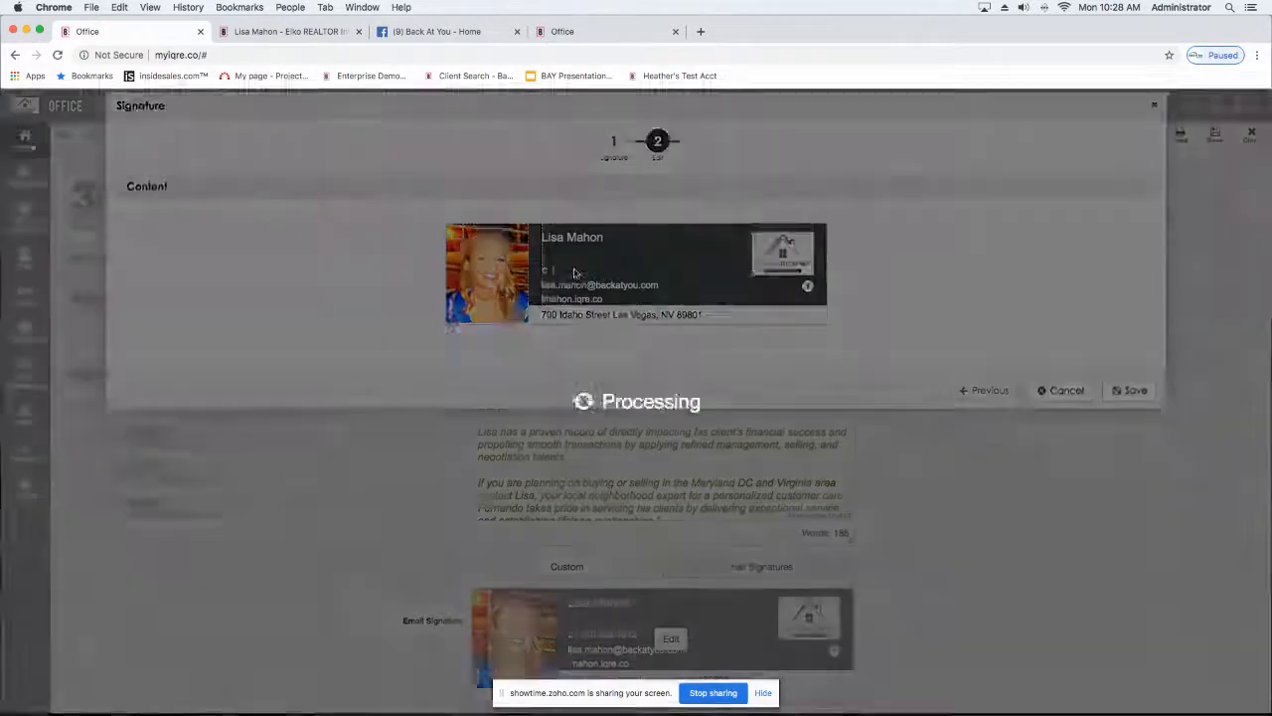
click(447, 194)
text(310.555.1212)
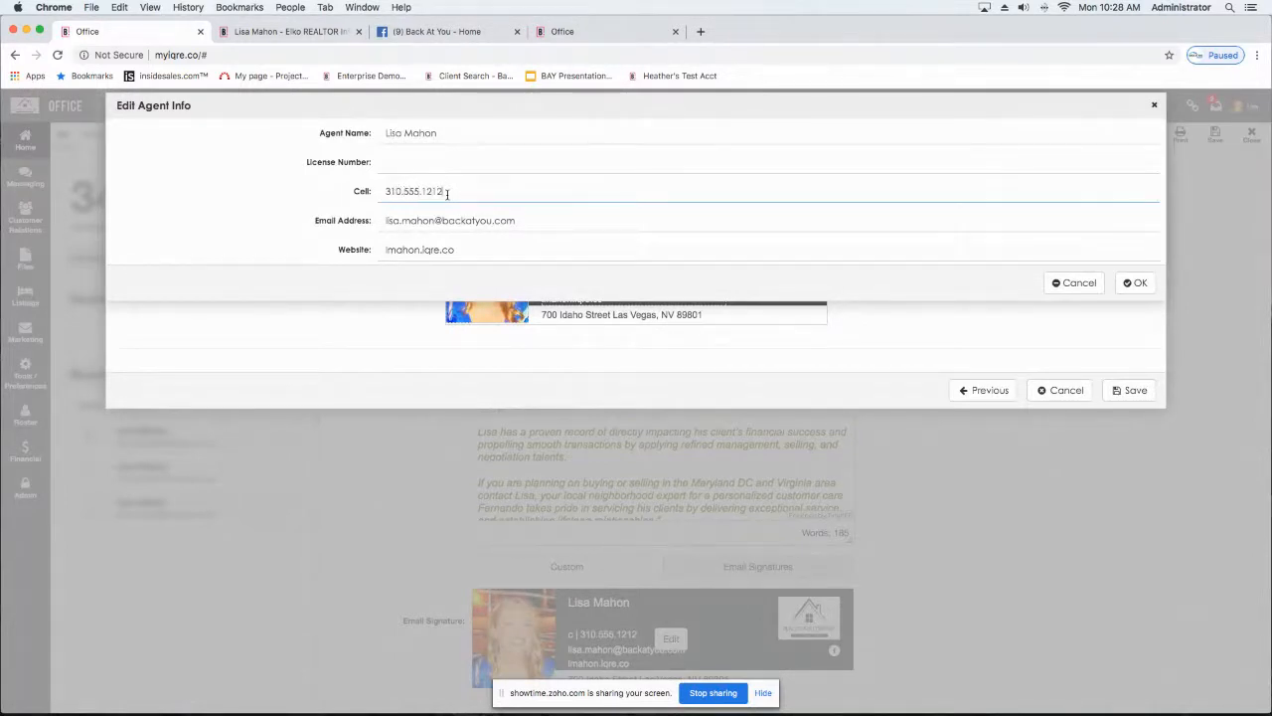
click(1134, 286)
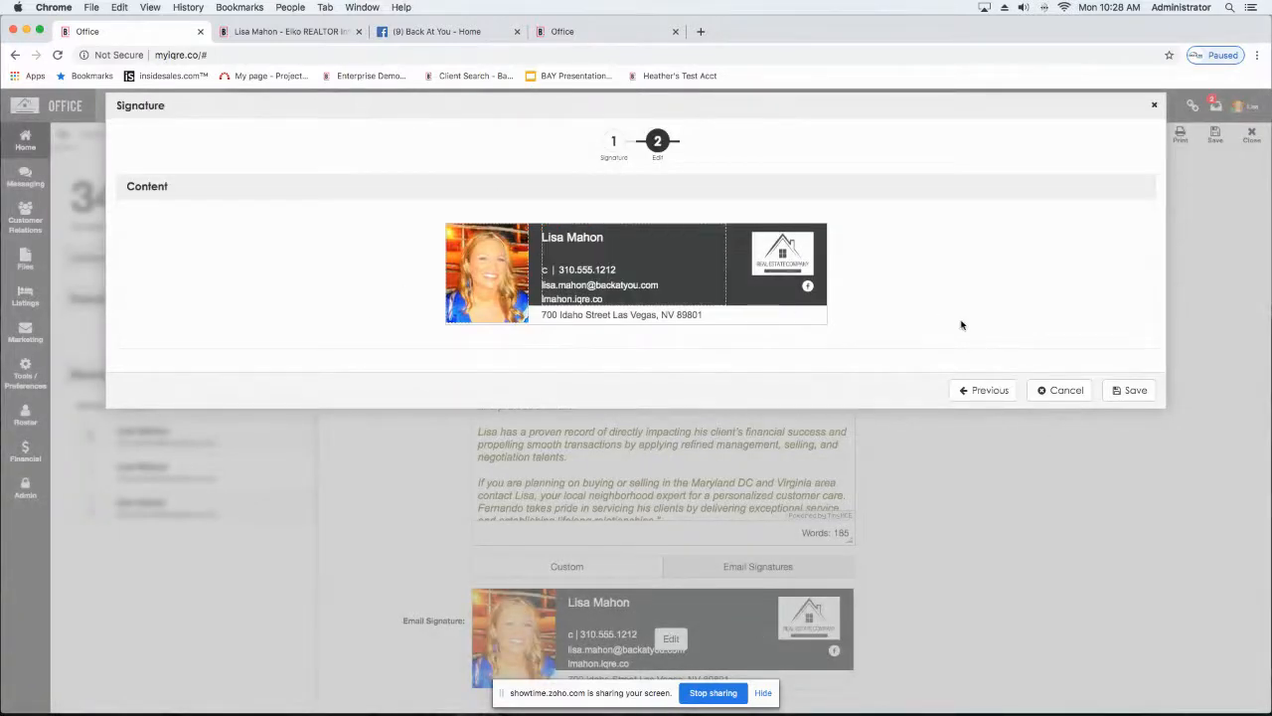
click(1134, 391)
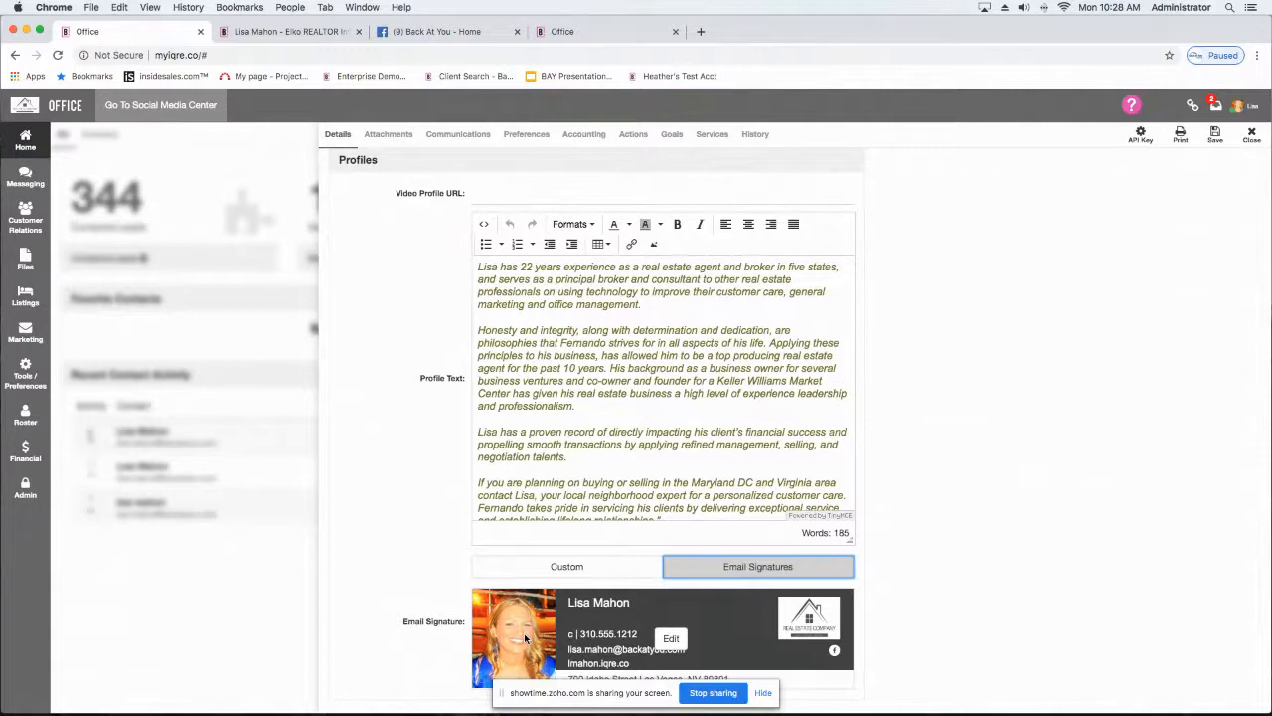
scroll(526, 640, up, 4)
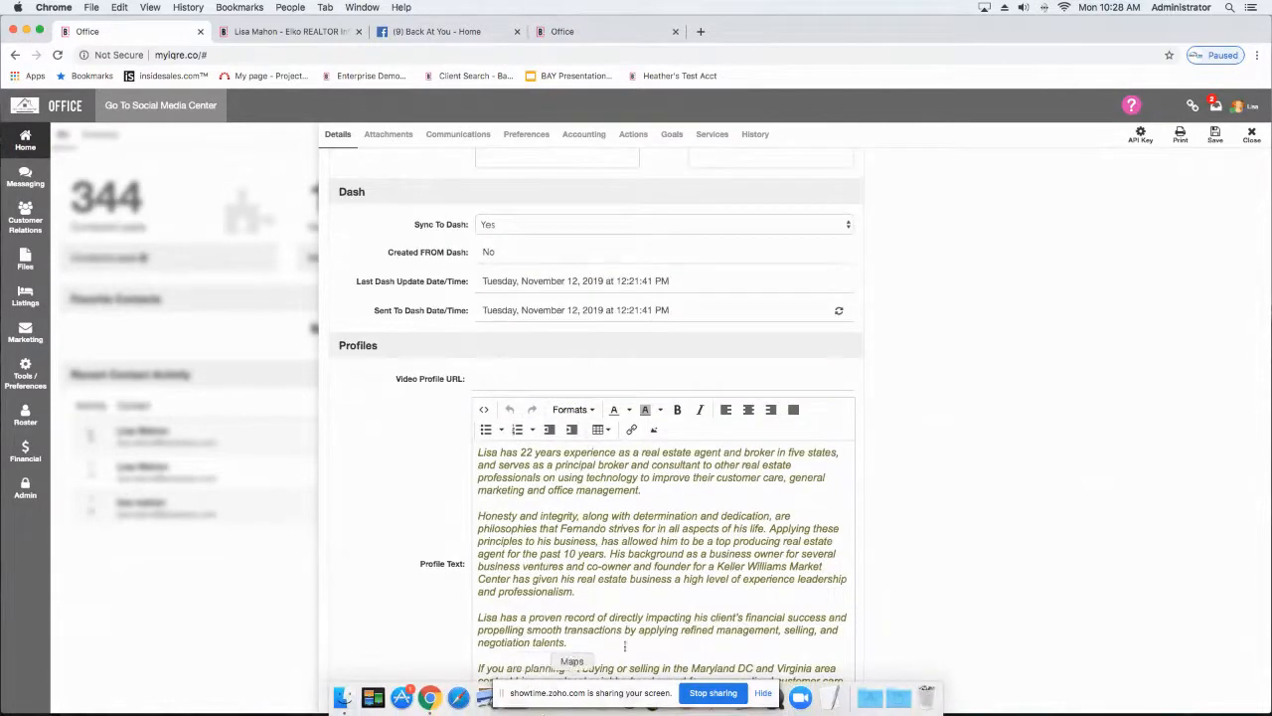
scroll(891, 508, down, 2)
scroll(892, 508, down, 2)
mouse_move(486, 630)
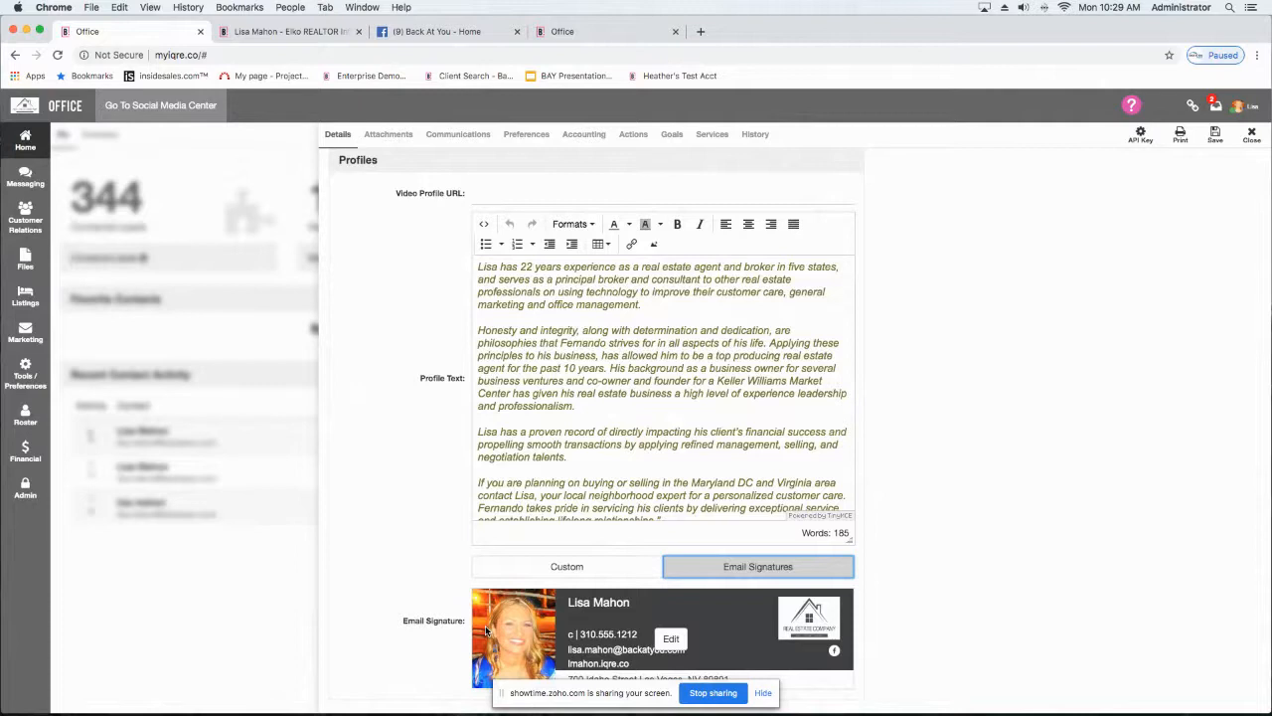
Step: In the agent profile's notification preferences, set Notify Tasks Due By Email to Use My Office Hours (See Below)
scroll(485, 625, up, 15)
scroll(485, 630, up, 20)
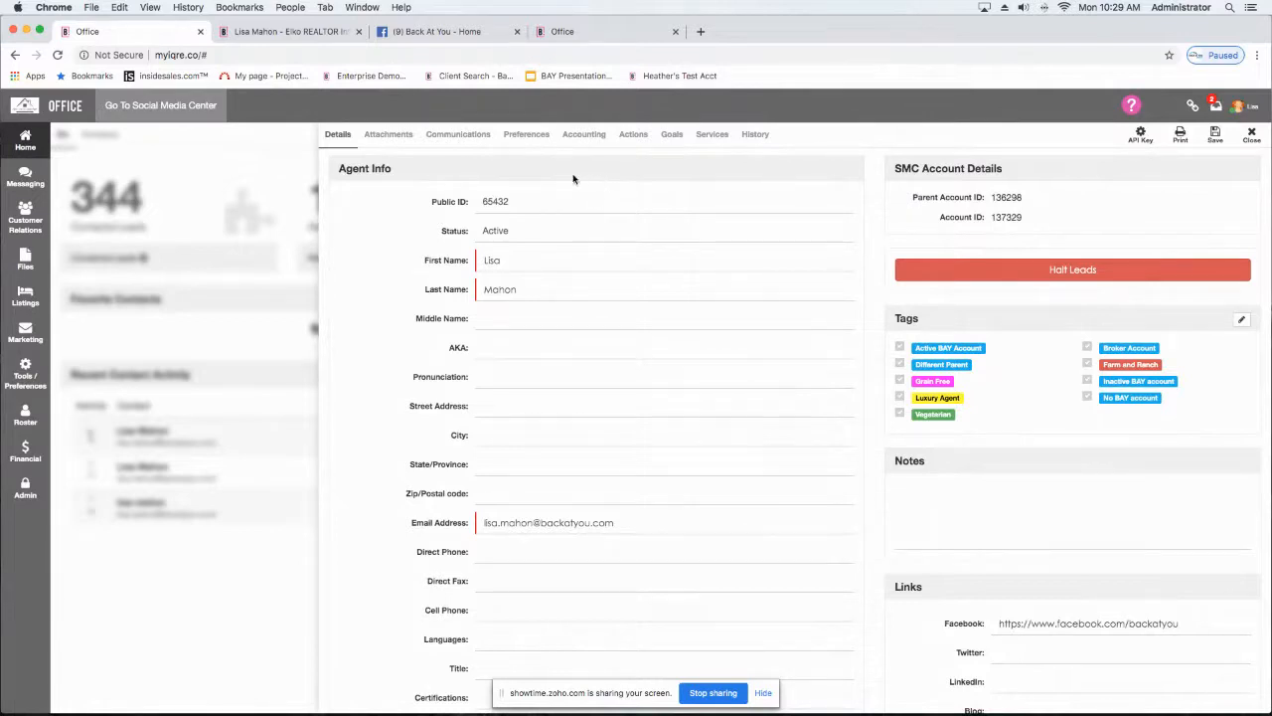
click(530, 140)
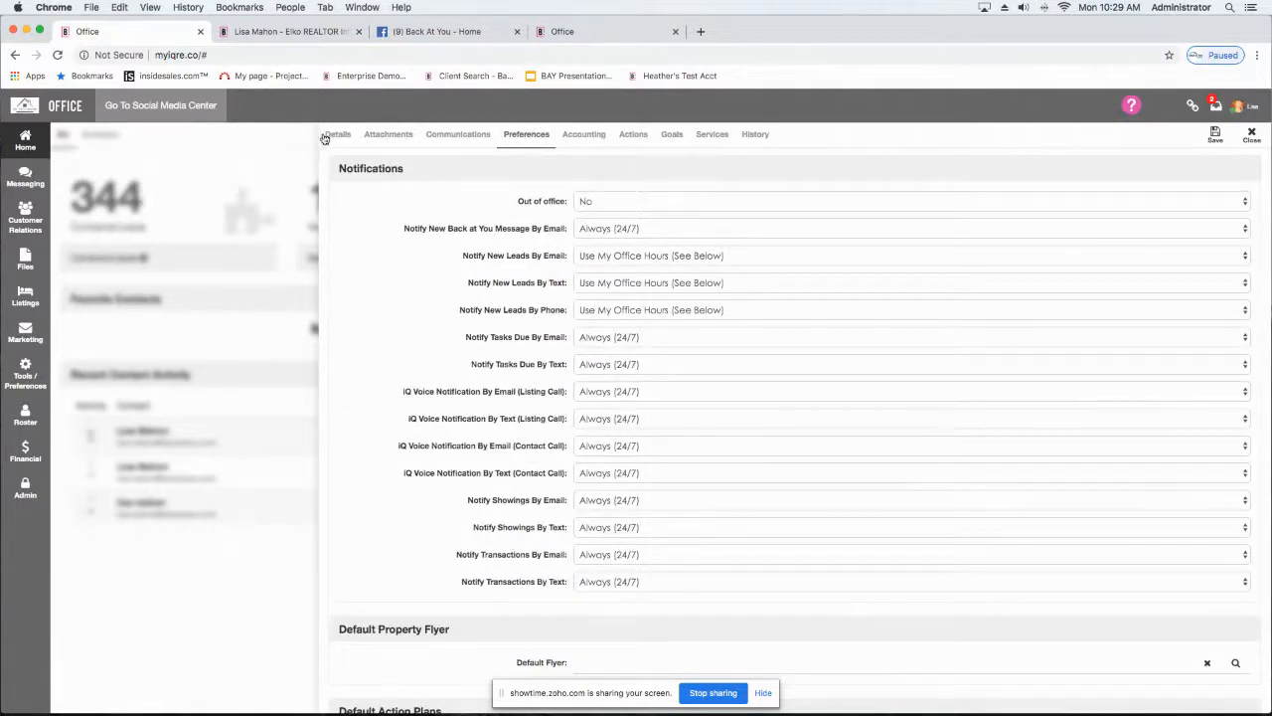
click(324, 139)
click(601, 339)
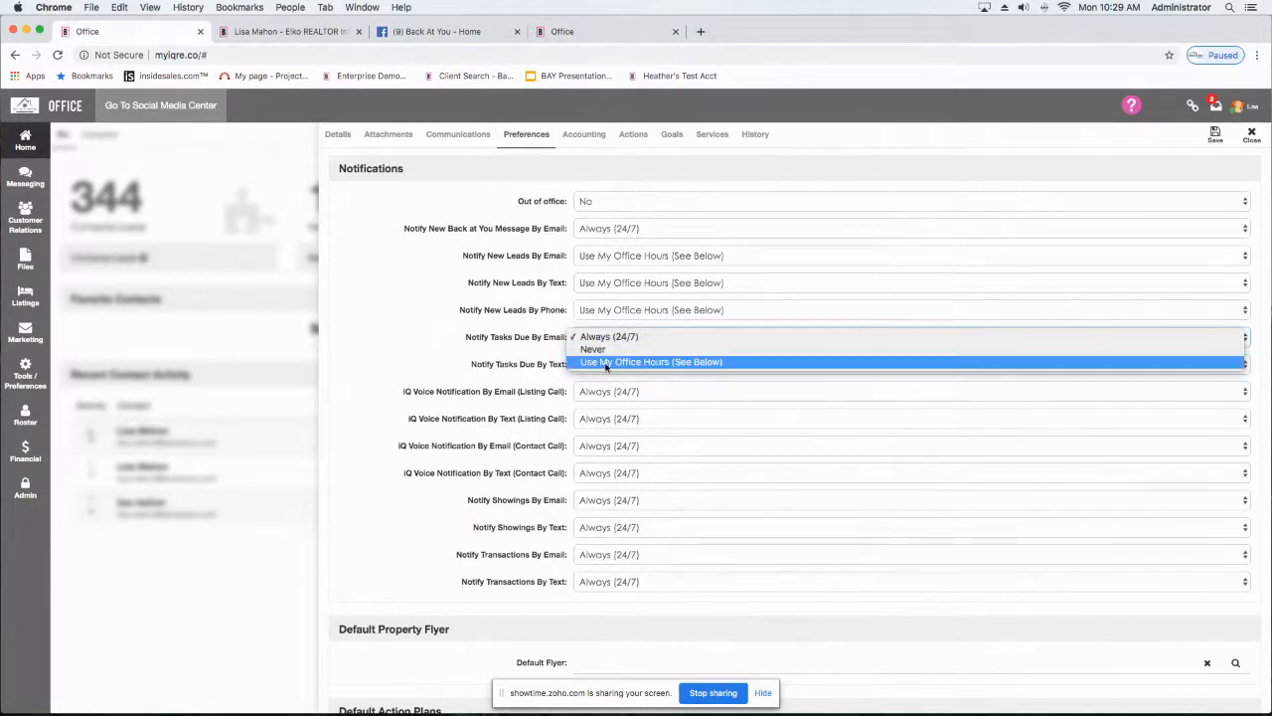
click(600, 363)
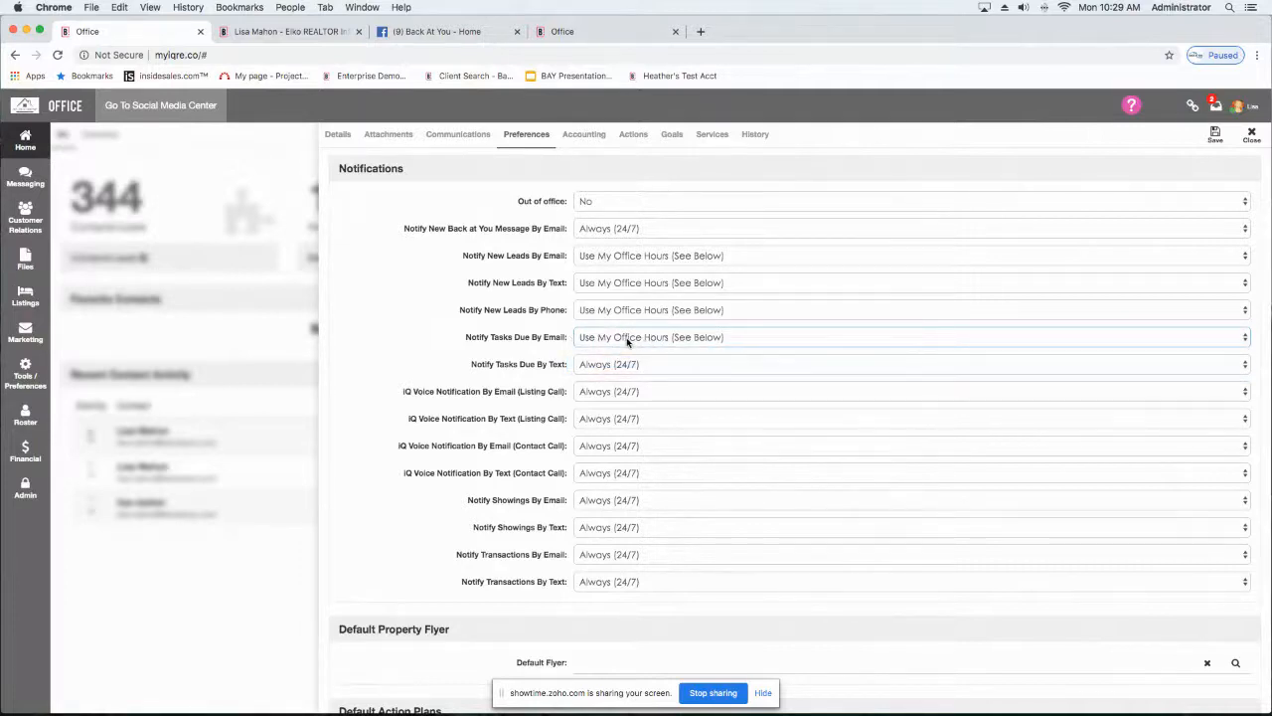
Step: Set Tuesday Time Out under My Office Hours to 04:15 PM, and return to the Notifications section
scroll(626, 341, down, 20)
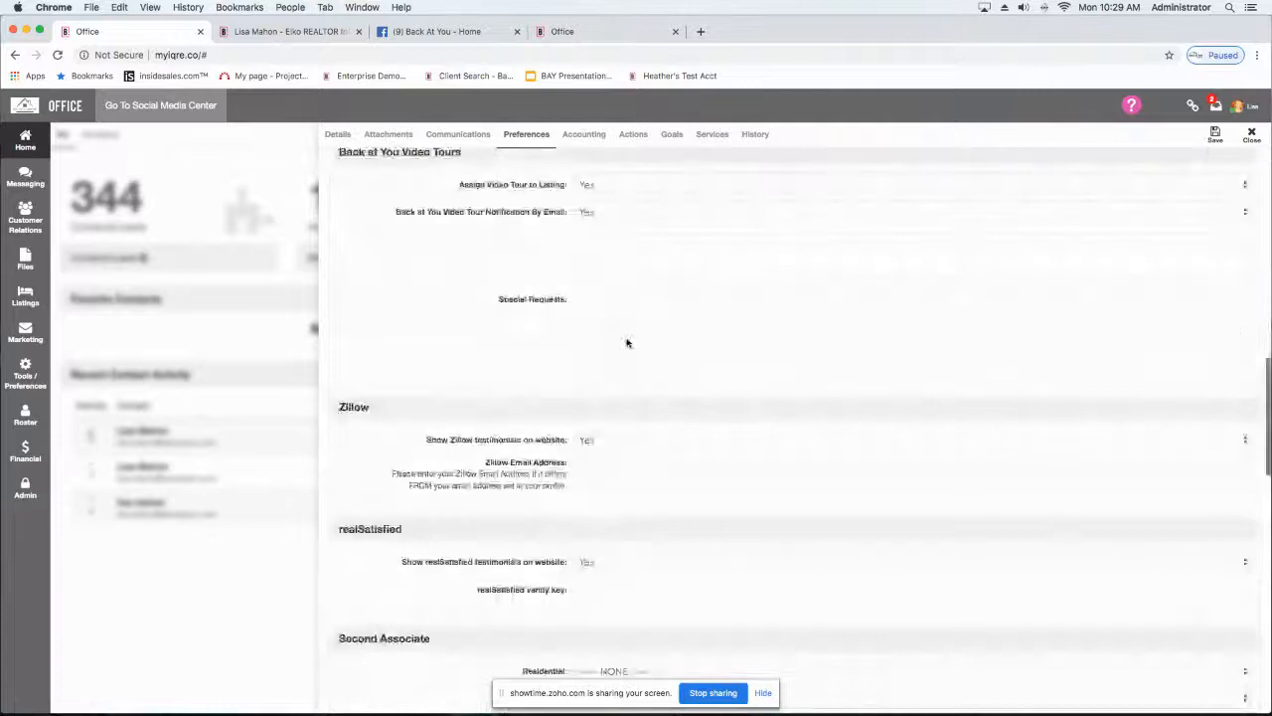
scroll(626, 341, down, 10)
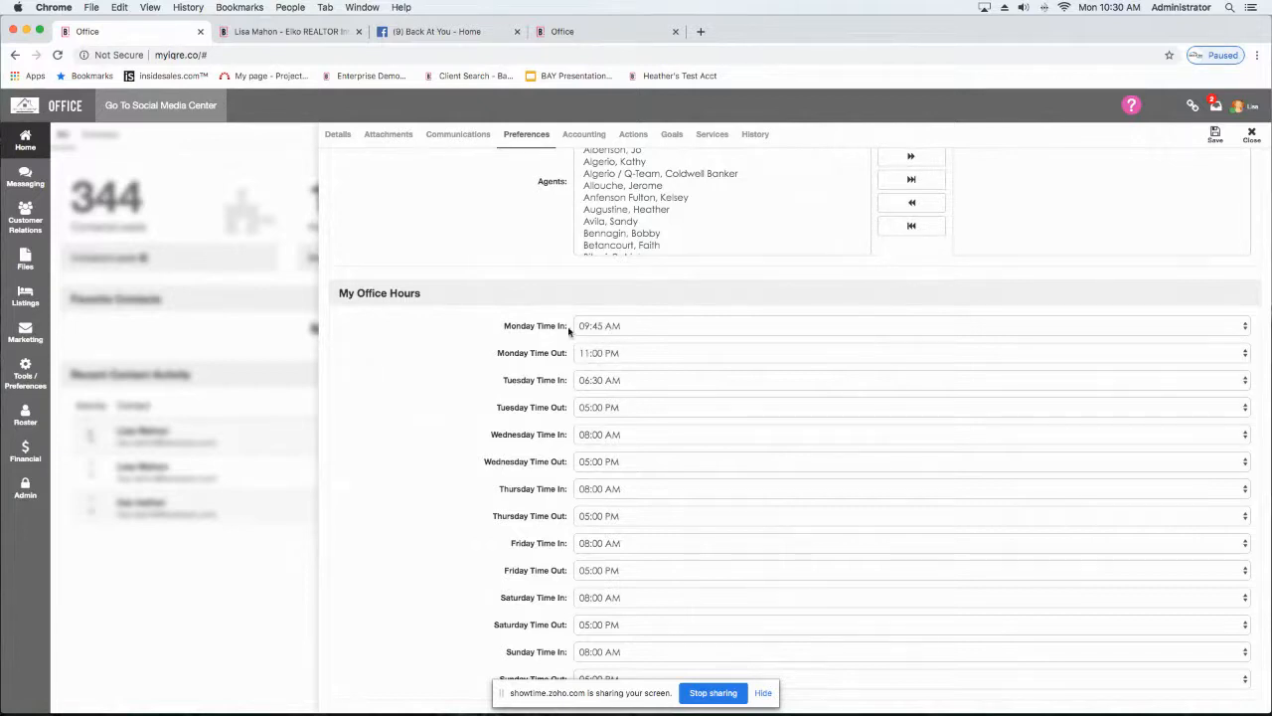
scroll(585, 361, up, 1)
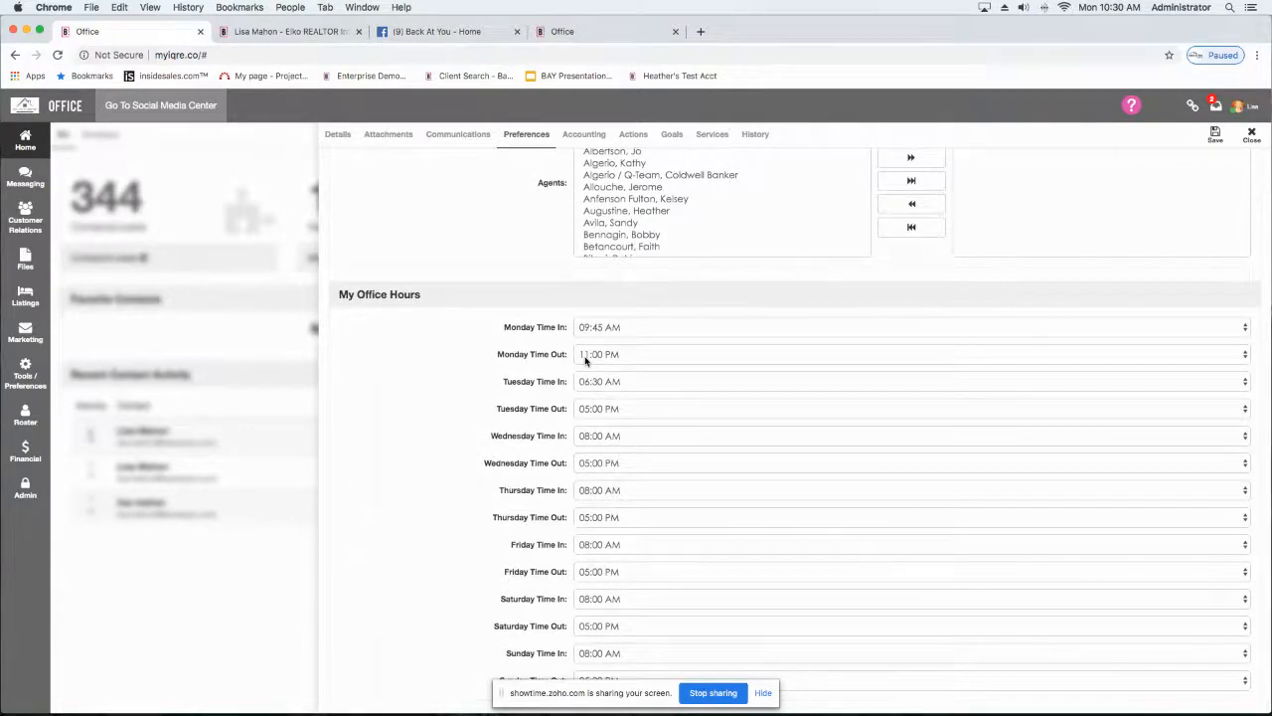
scroll(585, 360, down, 1)
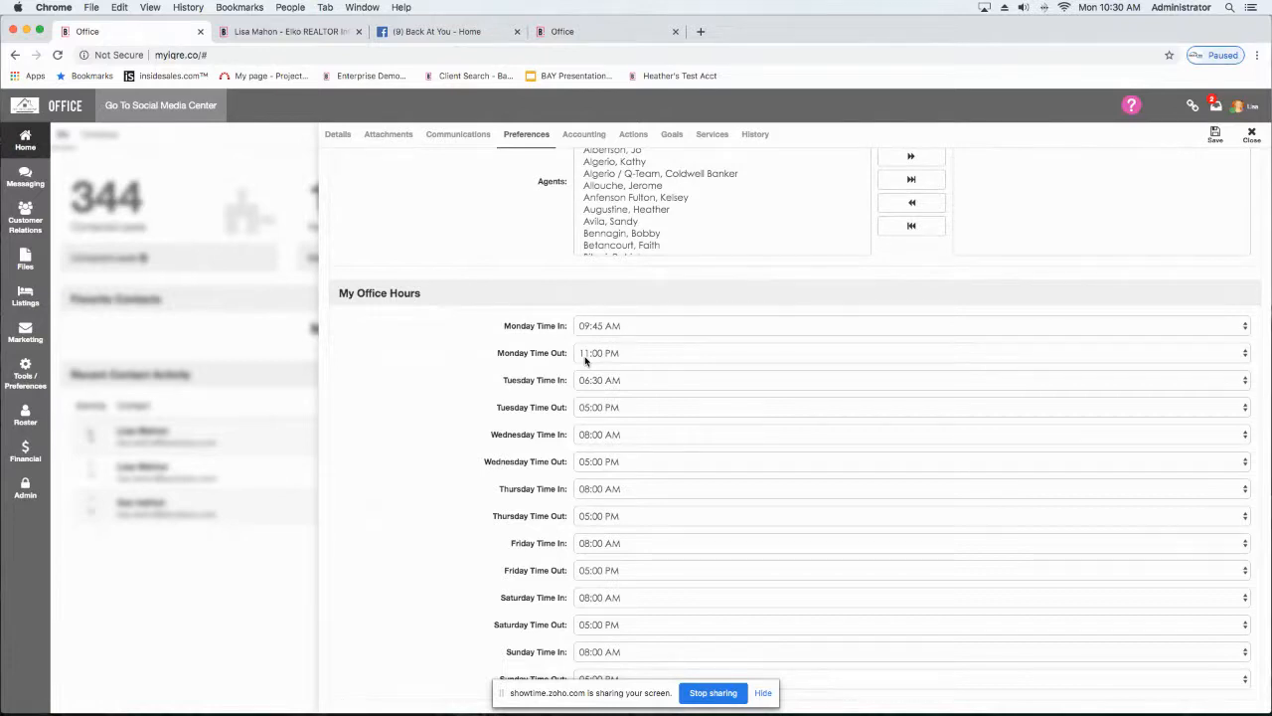
click(603, 407)
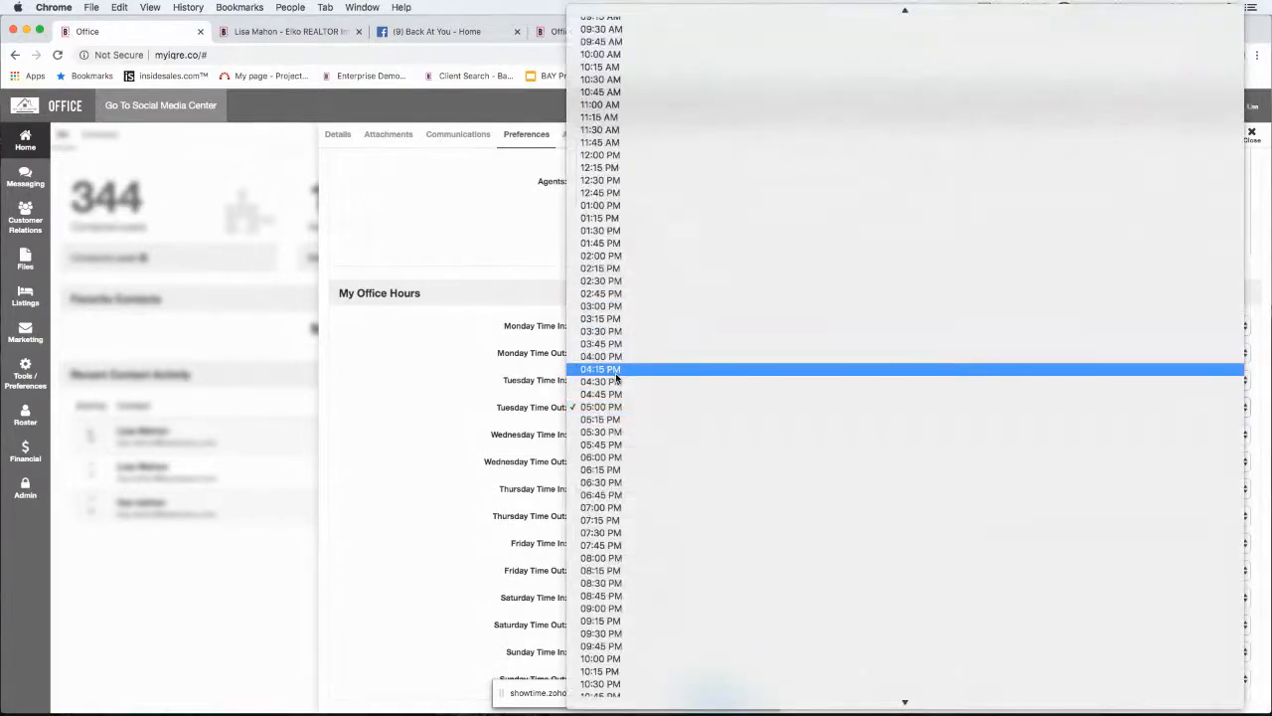
click(617, 372)
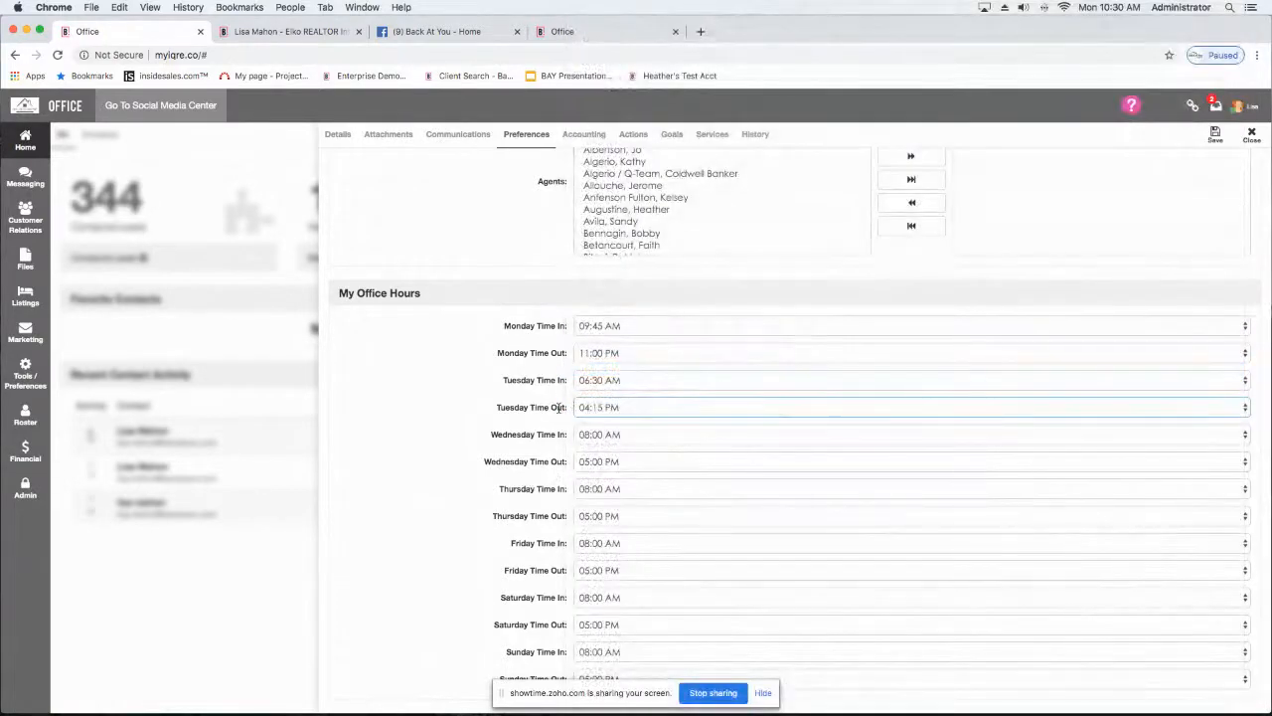
scroll(543, 425, down, 10)
scroll(543, 425, up, 3)
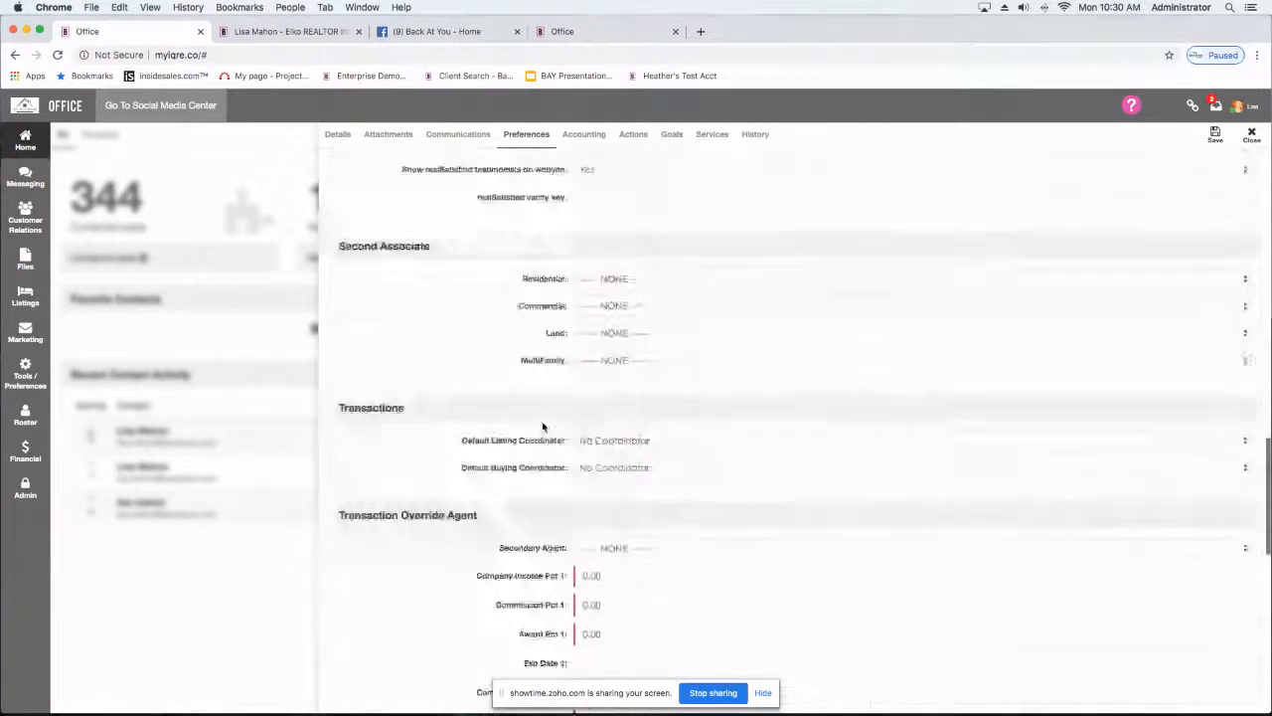
scroll(543, 425, up, 15)
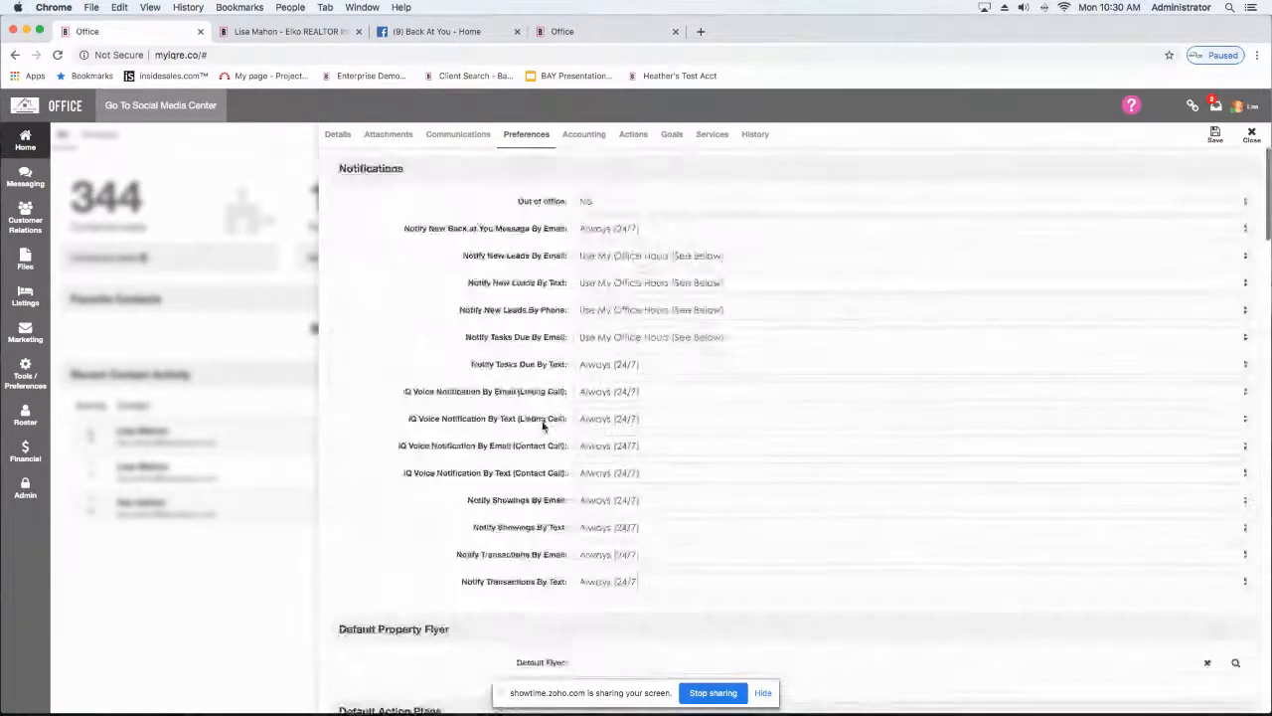